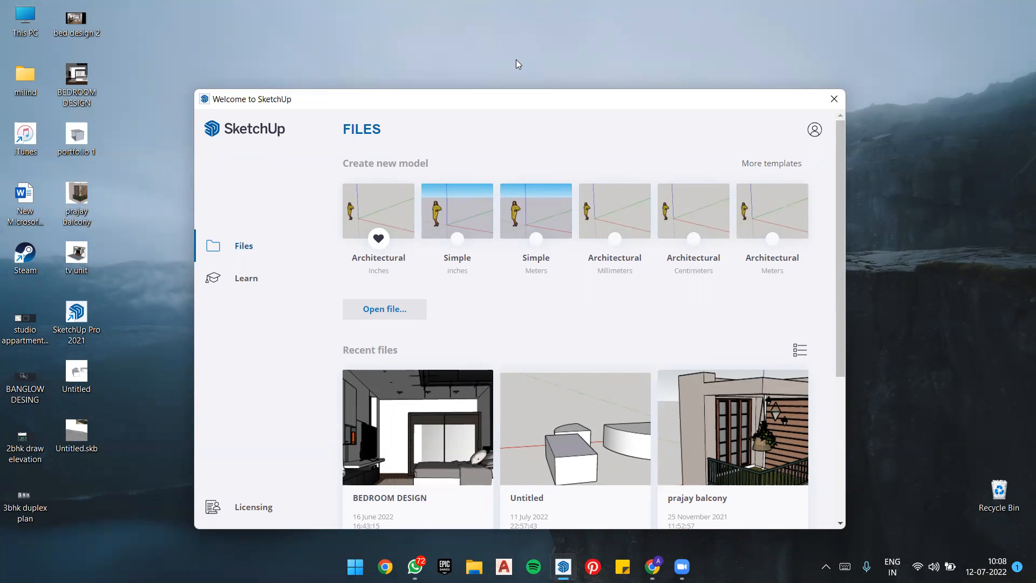
Step: Create a new model from the Architectural template in inches and minimize the Photos window
left_click_drag(538, 106, 537, 91)
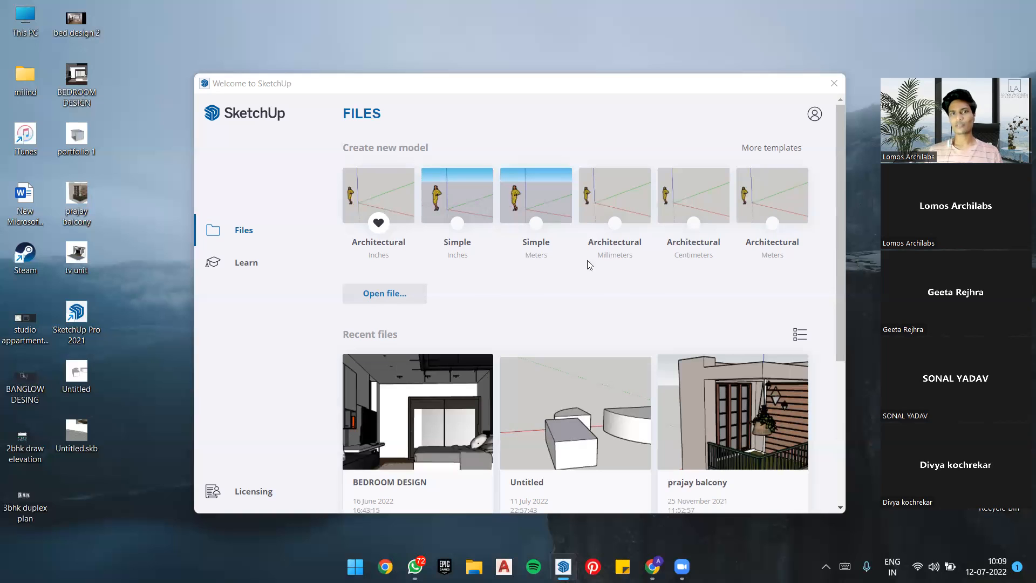
left_click(384, 188)
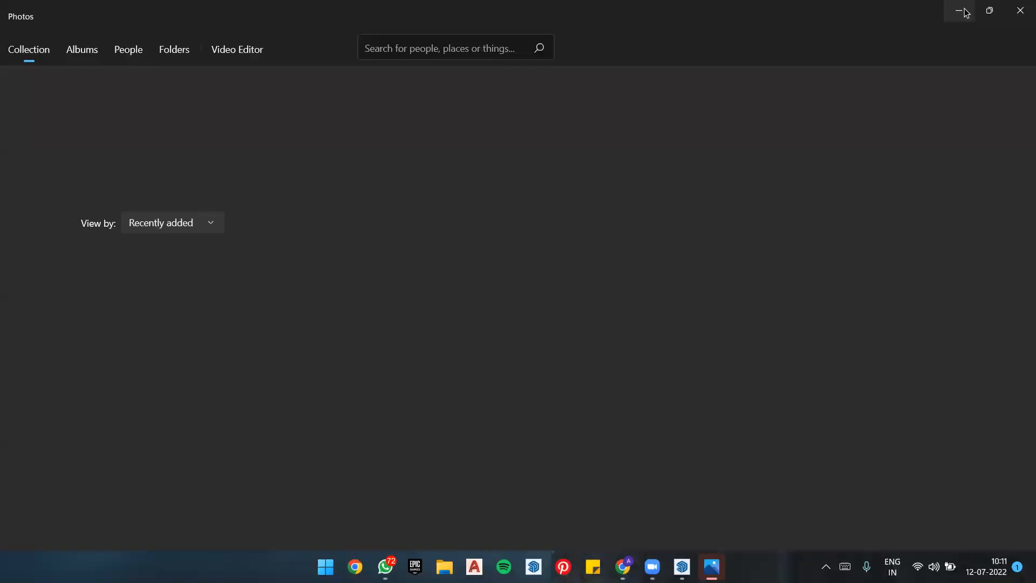
left_click(966, 13)
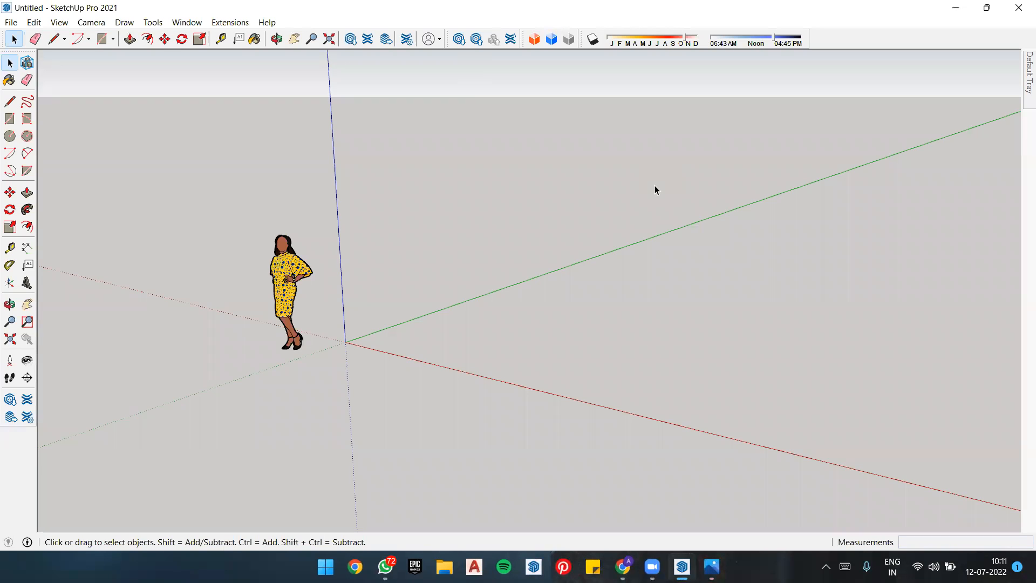
key("m")
key("space")
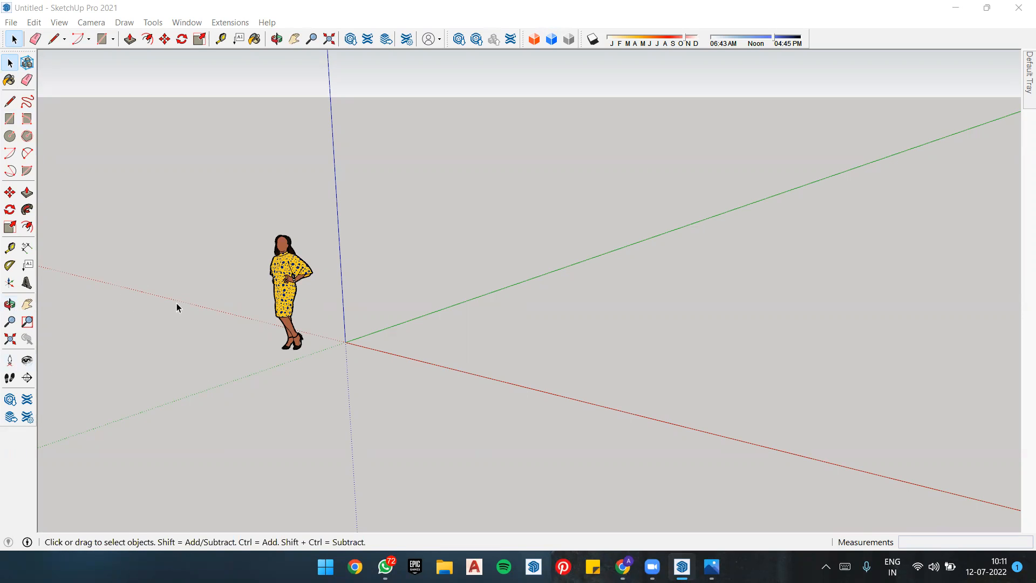
middle_click_drag(394, 328, 512, 311)
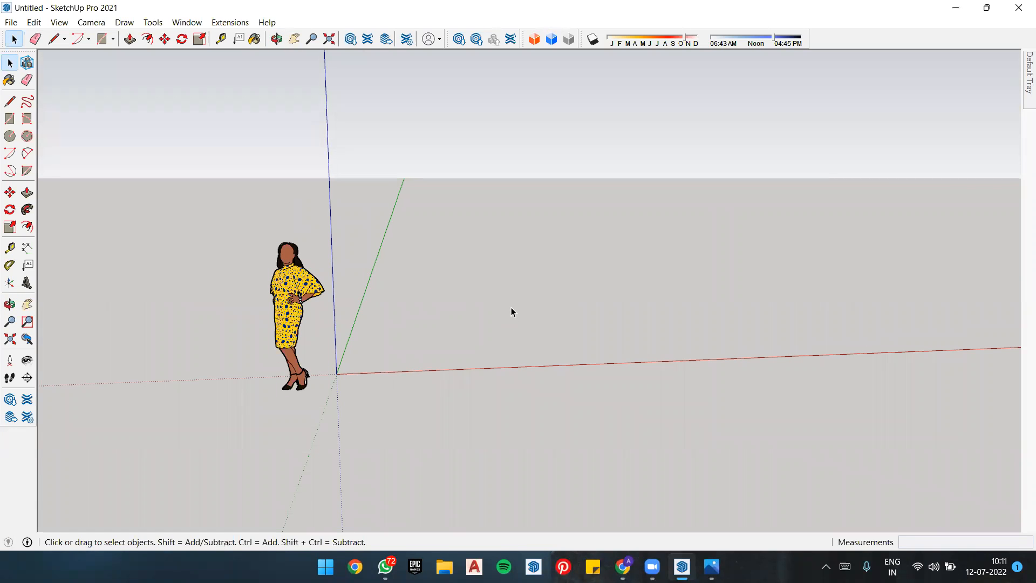
key("p")
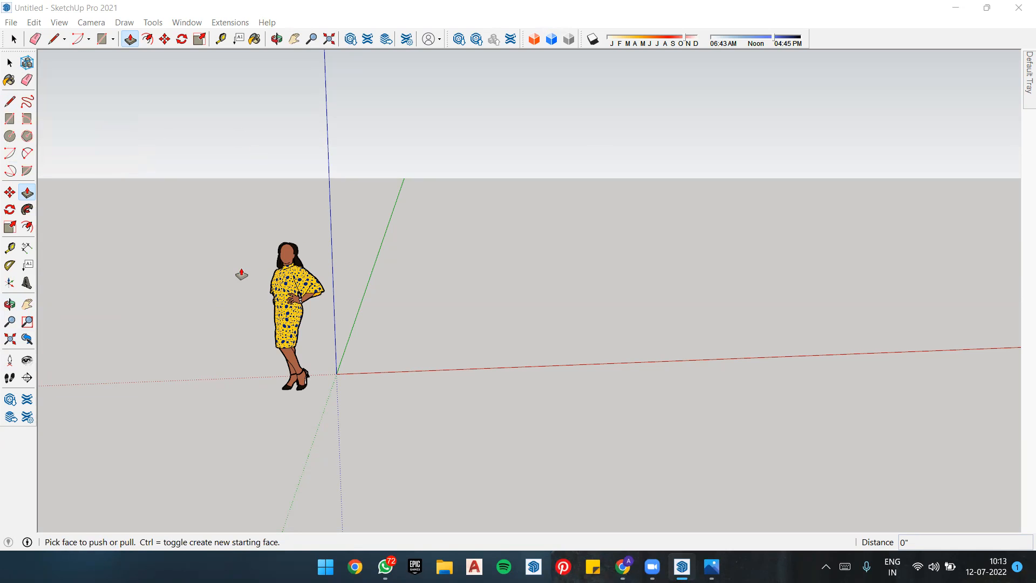
Step: Draw a ground rectangle about 7' 9" by 19' 4" near the origin, and undo it
left_click(11, 120)
left_click(348, 351)
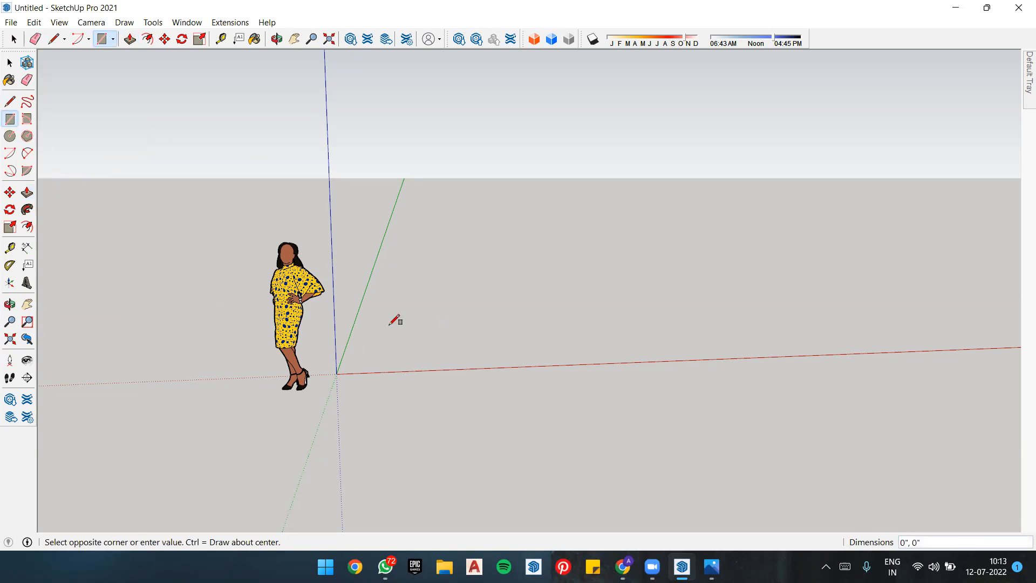
left_click(480, 286)
key("ctrl+z")
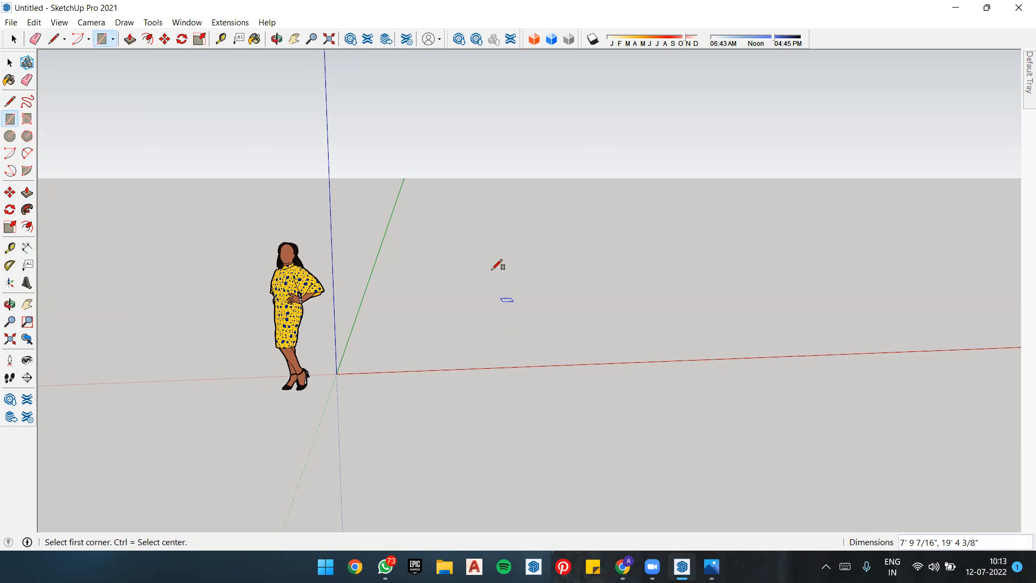
scroll(437, 372, "up", 2)
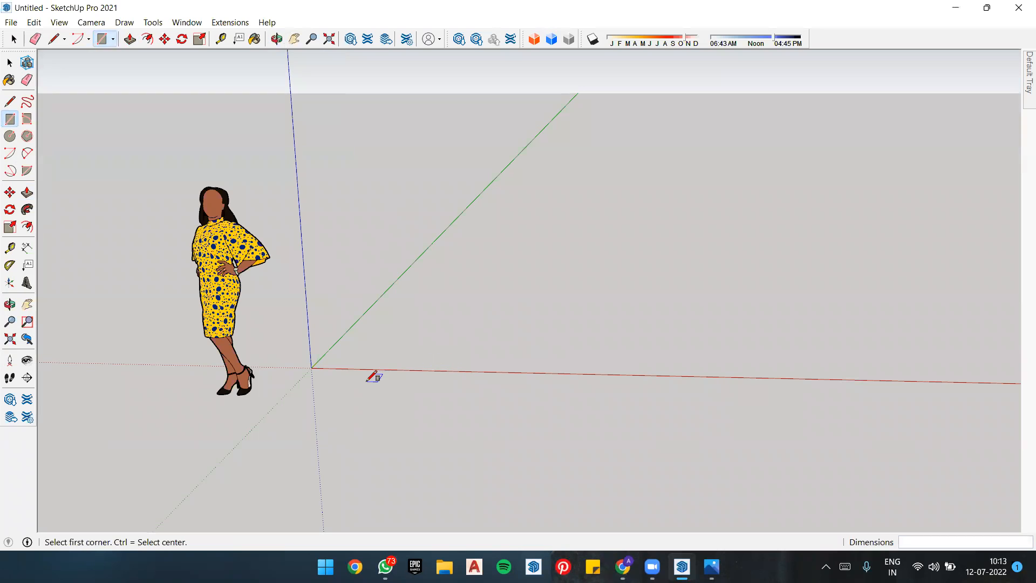
key("l")
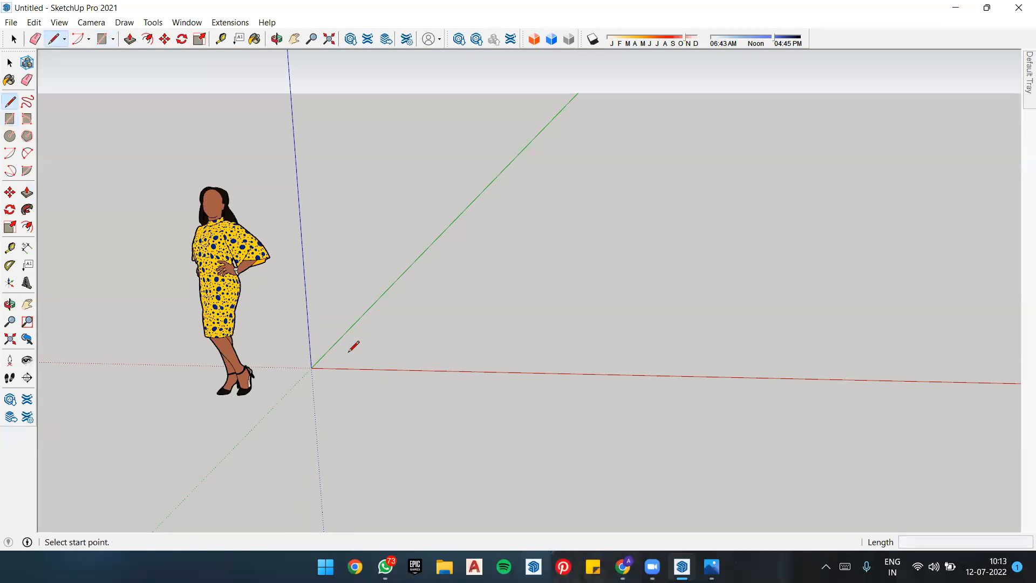
left_click(348, 354)
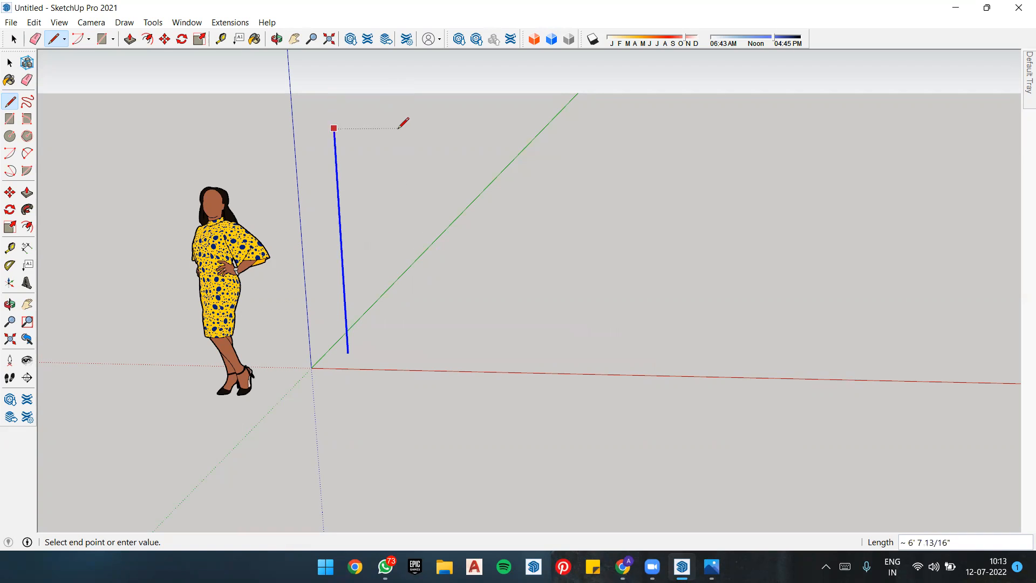
key("Escape")
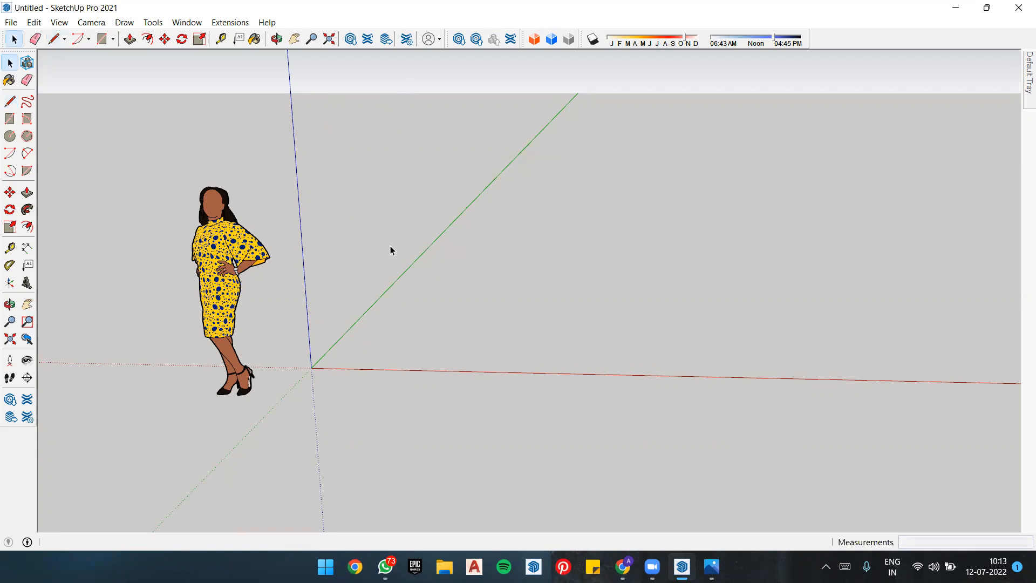
key("r")
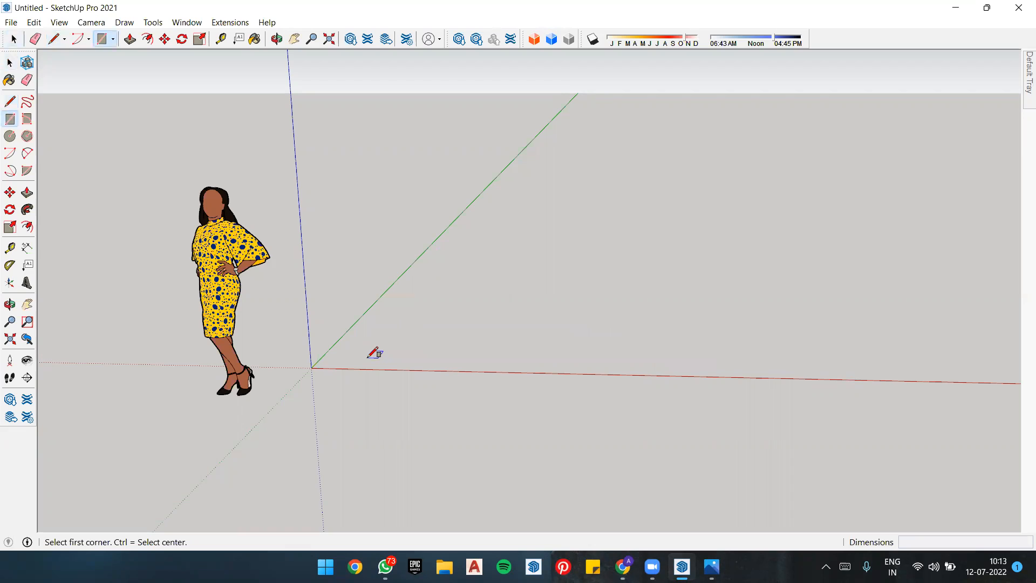
Step: Delete the human scale figure standing beside the origin
key("space")
left_click(202, 236)
key("Delete")
key("r")
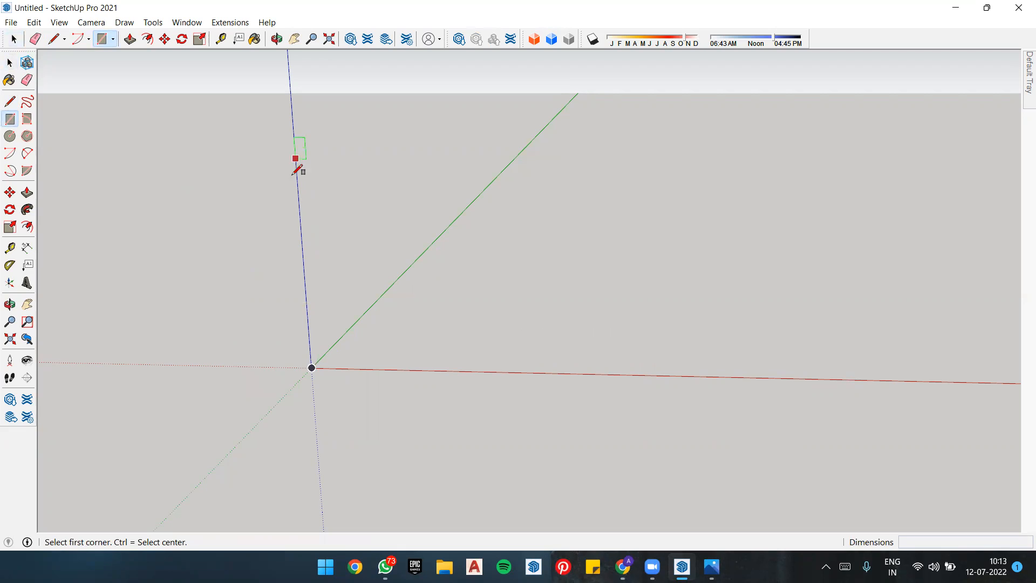
left_click(304, 279)
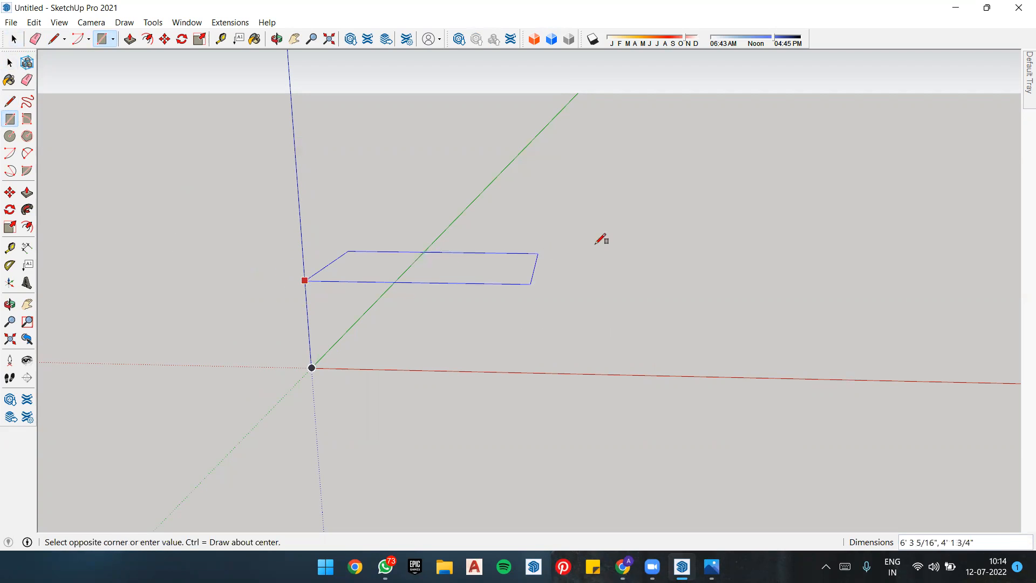
key("space")
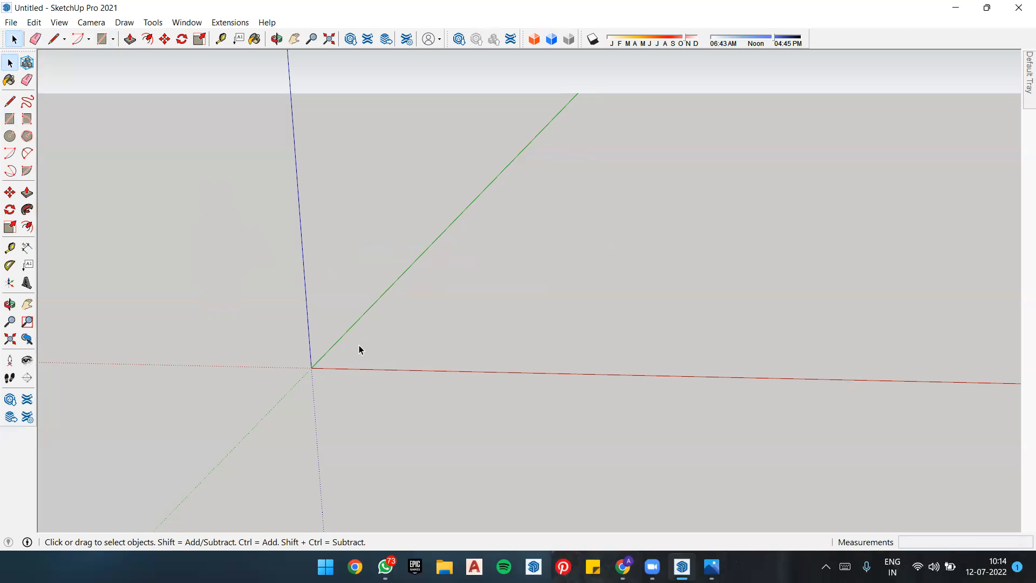
Step: Draw an upright rectangle starting from a point on the green axis, and undo it
key("r")
left_click(339, 339)
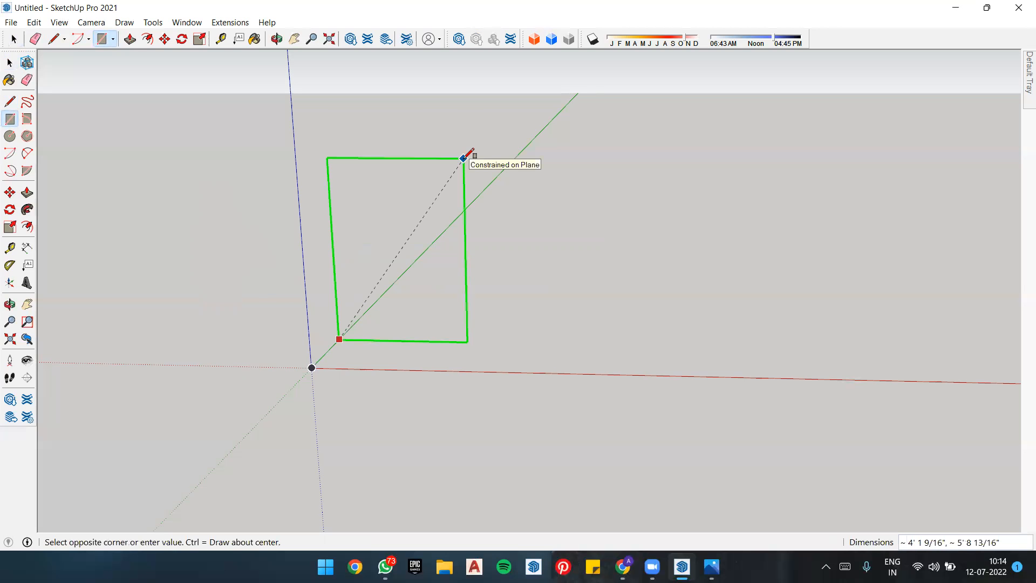
left_click(496, 115)
key("o")
left_click_drag(397, 254, 468, 271)
key("r")
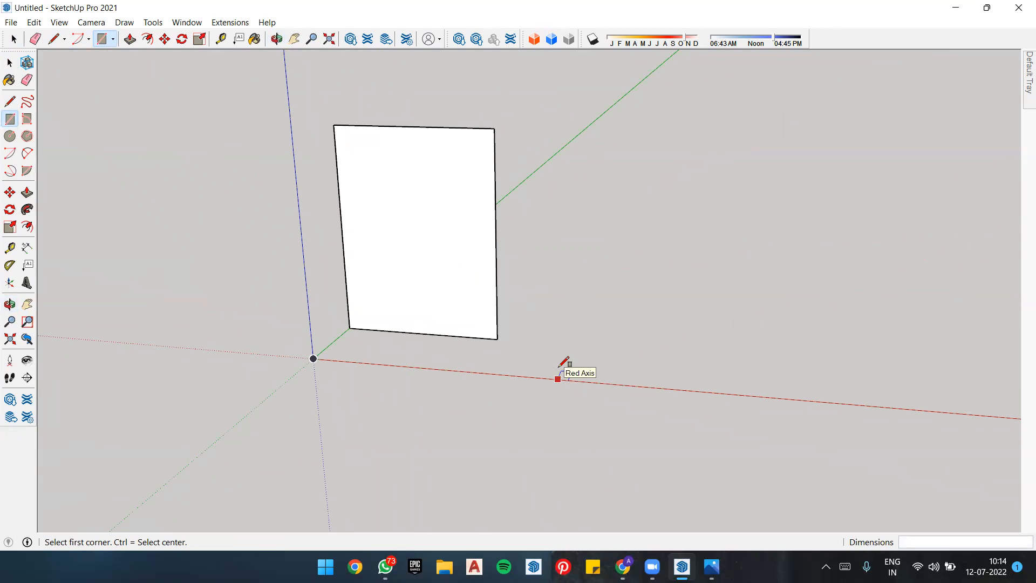
key("ctrl+z")
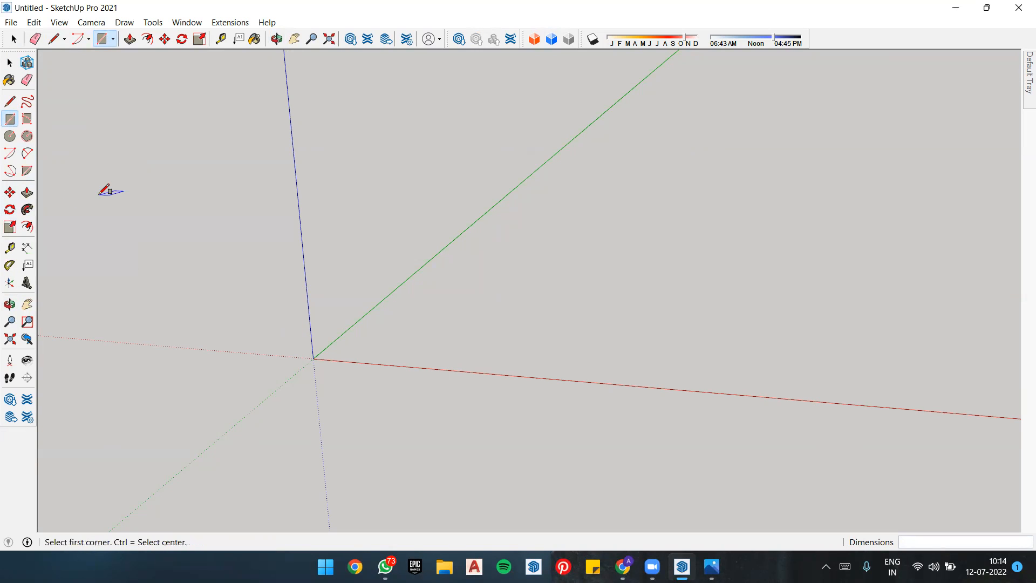
Step: Examine the empty modelling space around the axis origin from several angles and distances
middle_click_drag(434, 212, 368, 270)
scroll(362, 274, "down", 2)
scroll(384, 350, "down", 3)
scroll(533, 141, "up", 3)
middle_click_drag(446, 183, 497, 185)
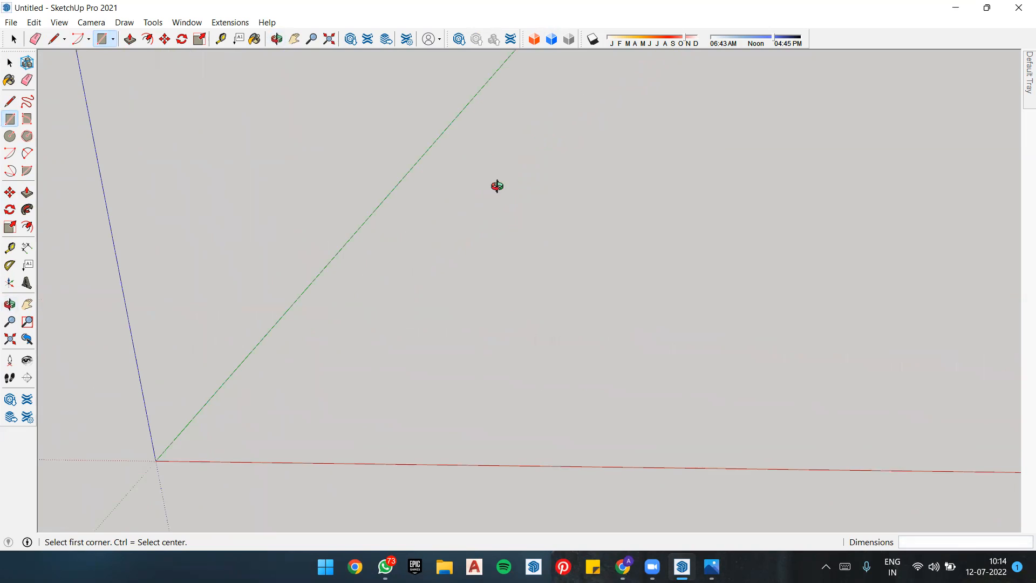
scroll(460, 235, "down", 2)
scroll(302, 380, "up", 1)
scroll(342, 312, "up", 2)
scroll(300, 324, "down", 2)
scroll(301, 365, "up", 3)
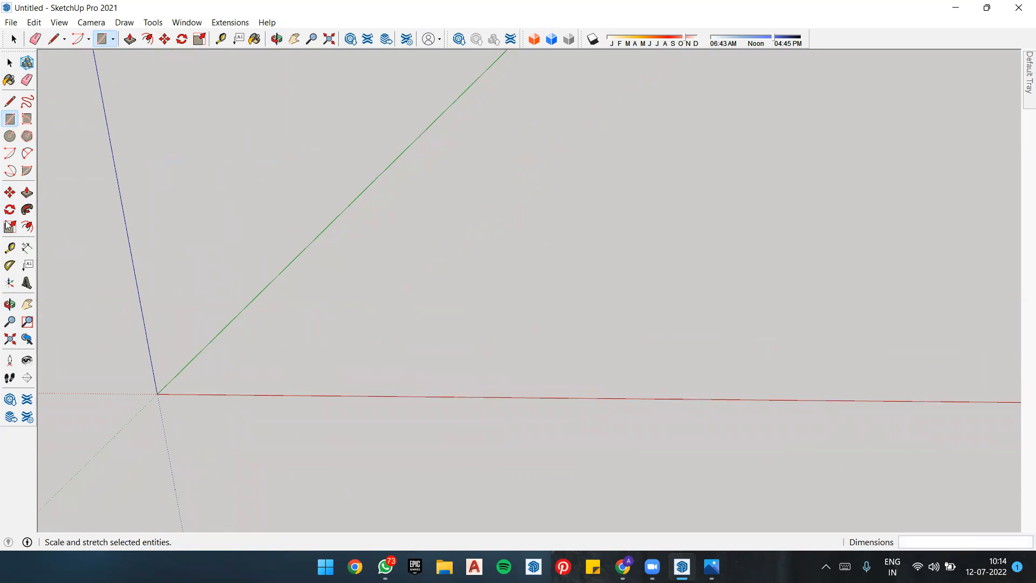
Step: Draw a flat rectangle about 3' 10" by 6' 1" on the ground between the red and green axes
left_click(10, 193)
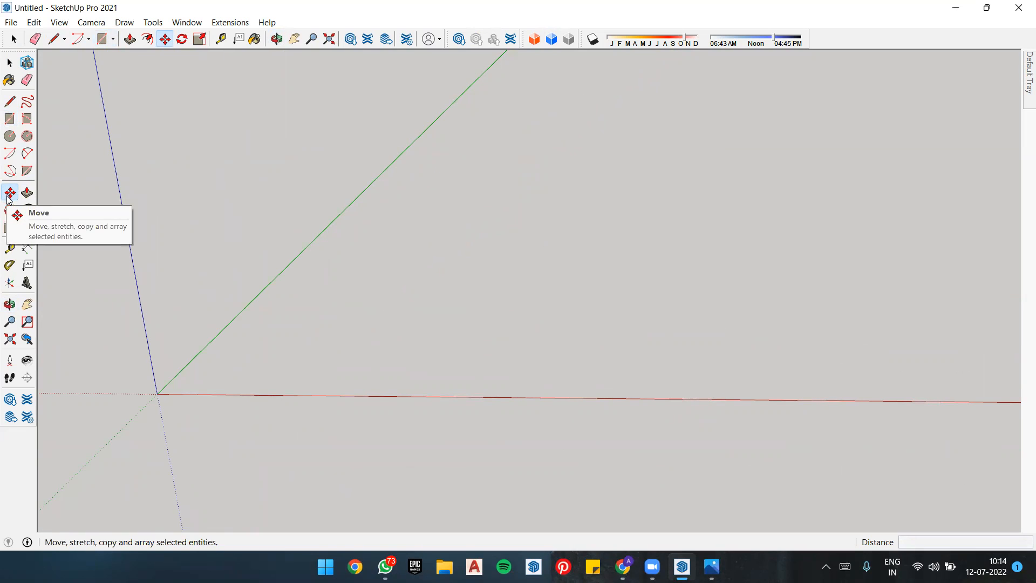
left_click(10, 118)
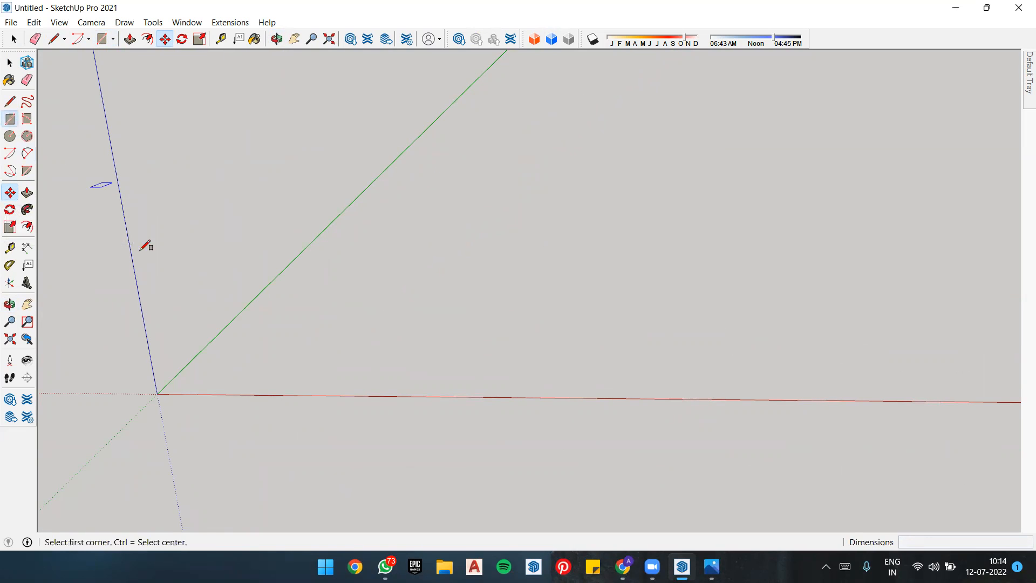
left_click(296, 362)
left_click(535, 252)
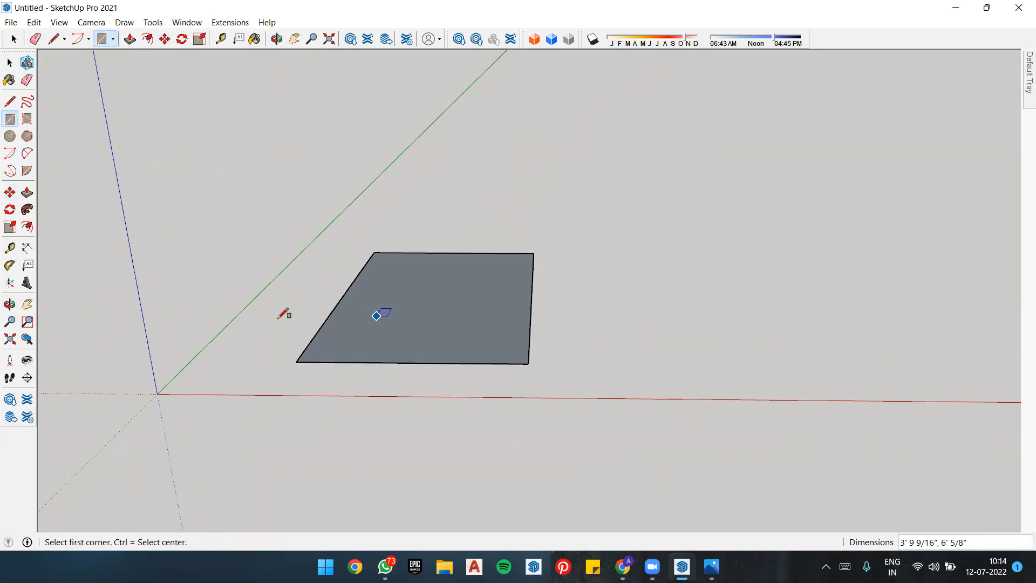
Step: Extrude the ground rectangle upward into a box with Push/Pull
key("p")
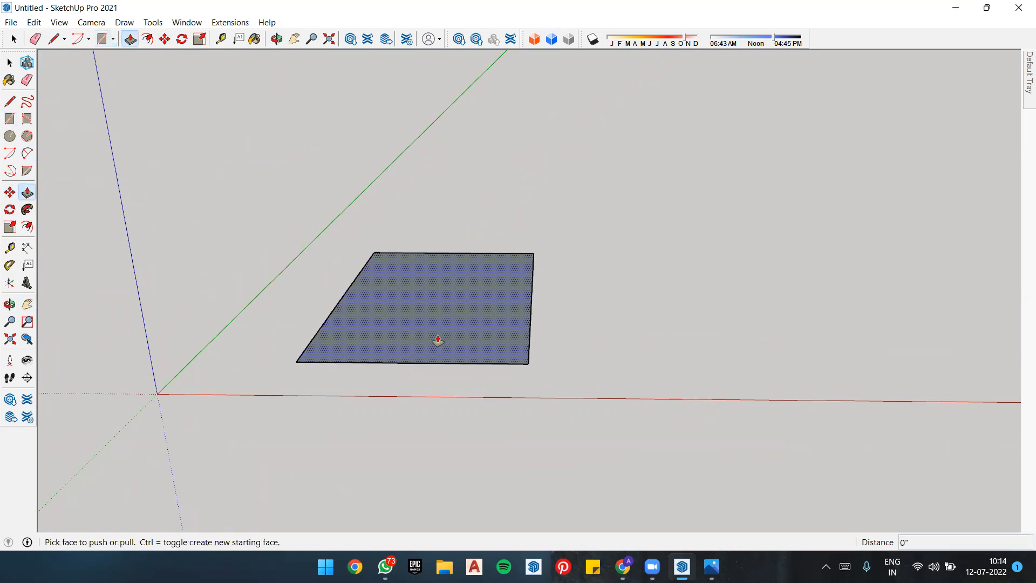
left_click(437, 340)
left_click(446, 194)
middle_click_drag(185, 283, 224, 259)
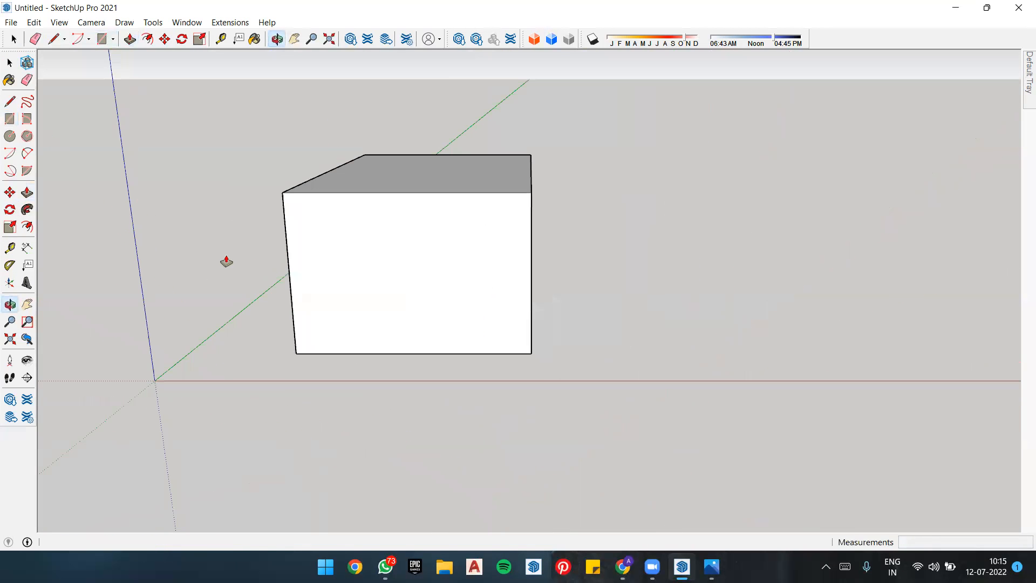
left_click(10, 192)
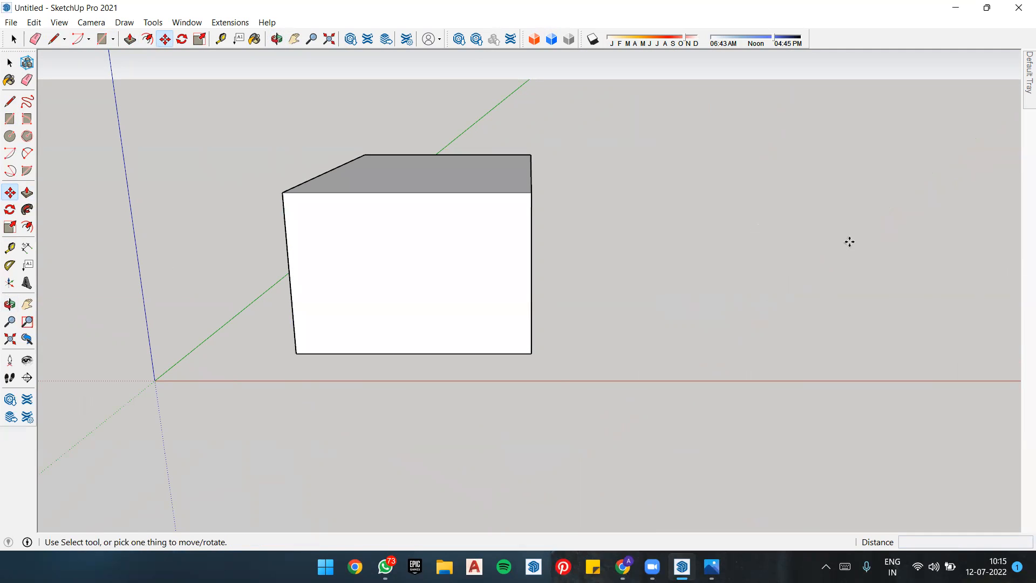
scroll(624, 268, "down", 3)
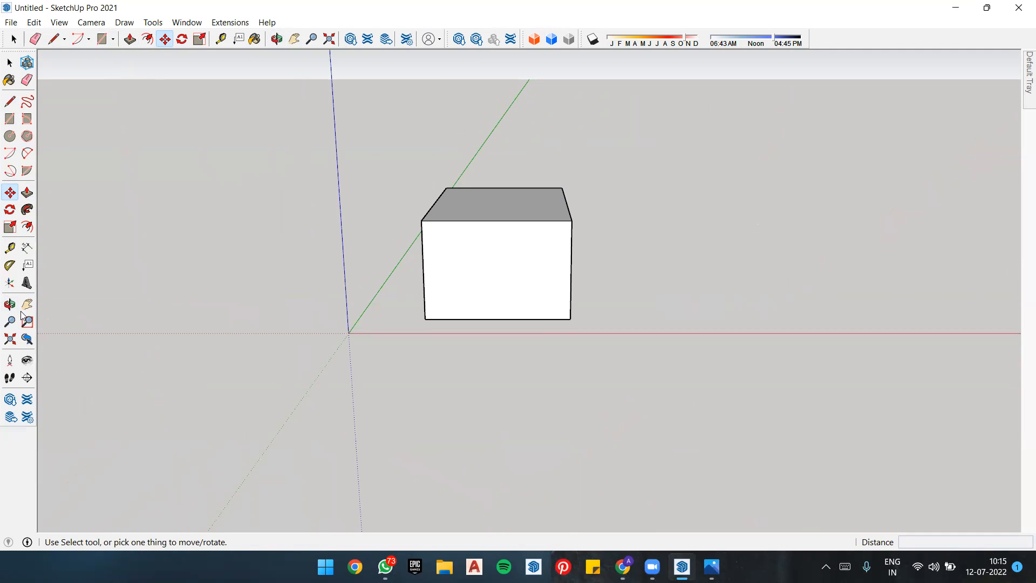
key("h")
left_click_drag(472, 261, 811, 241)
scroll(389, 248, "up", 2)
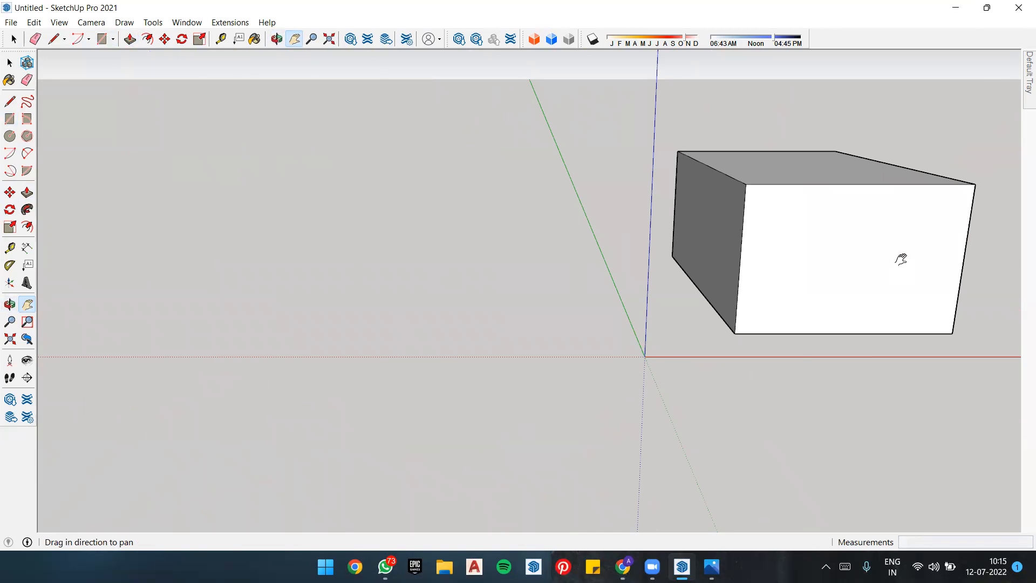
left_click_drag(899, 259, 500, 259)
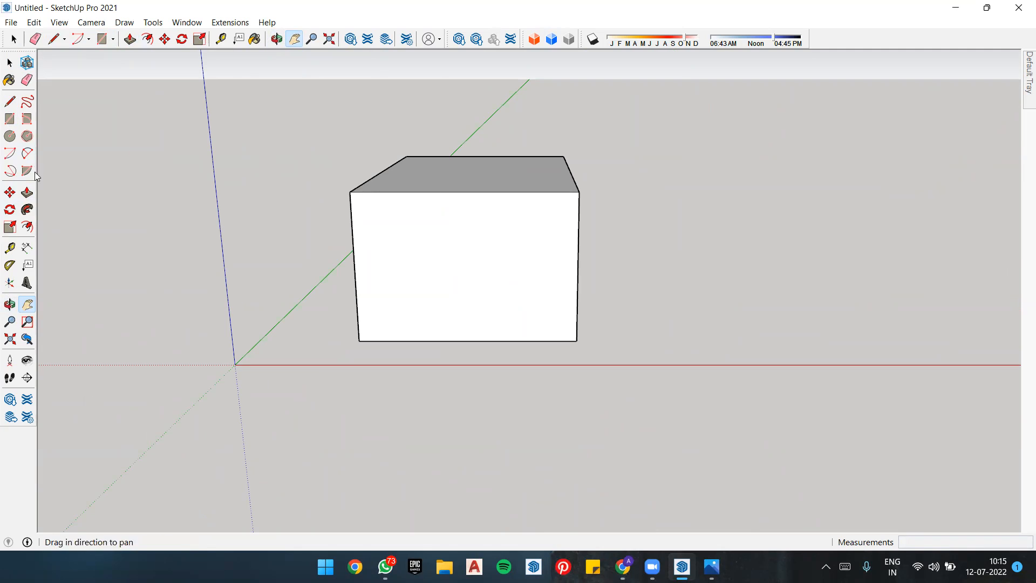
Step: Try to distort the box by moving its front top corner with the Move tool, and undo the change
left_click(9, 192)
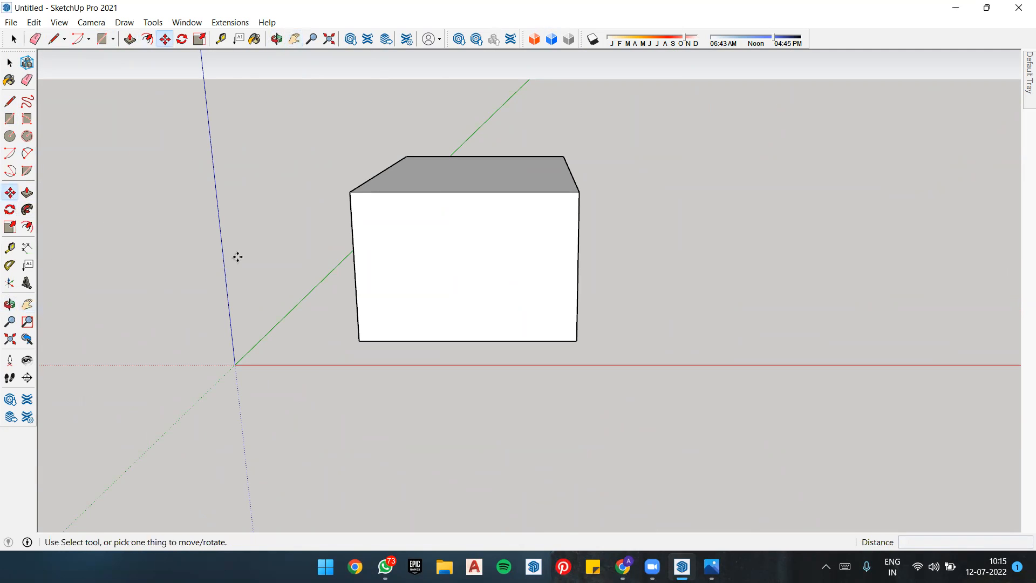
key("space")
key("m")
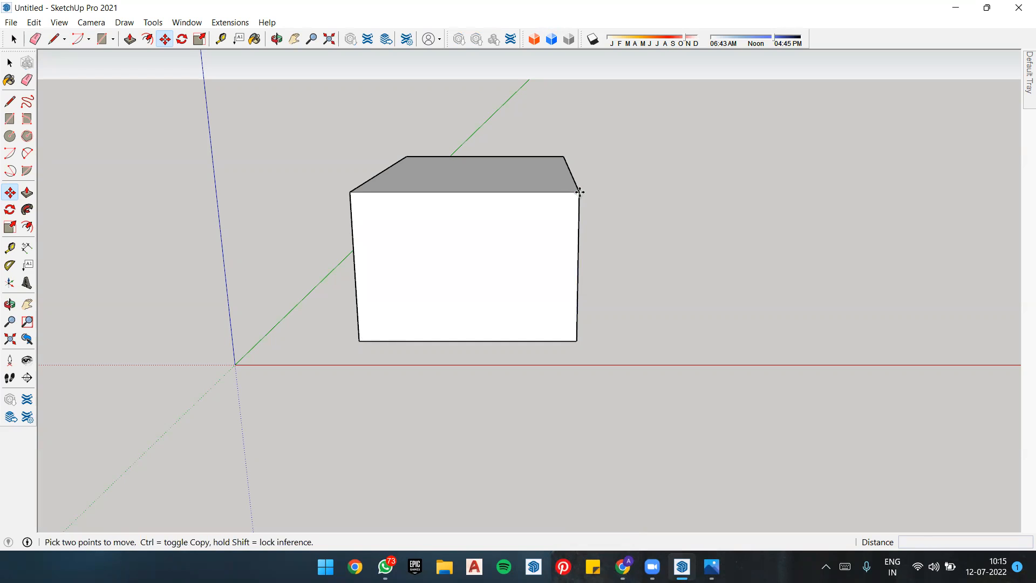
left_click(579, 192)
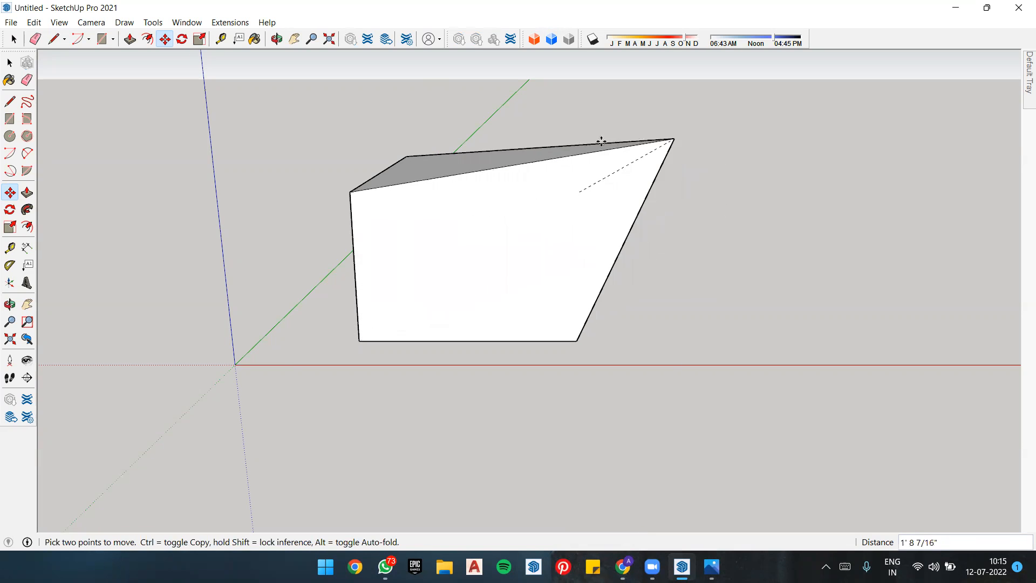
middle_click_drag(458, 225, 356, 305)
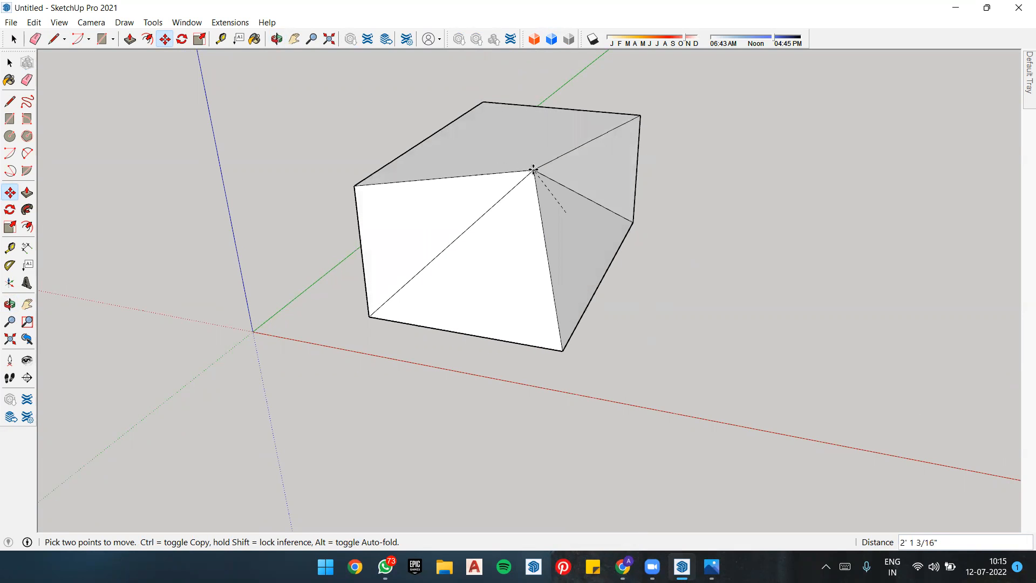
key("ctrl+z")
key("ctrl+y")
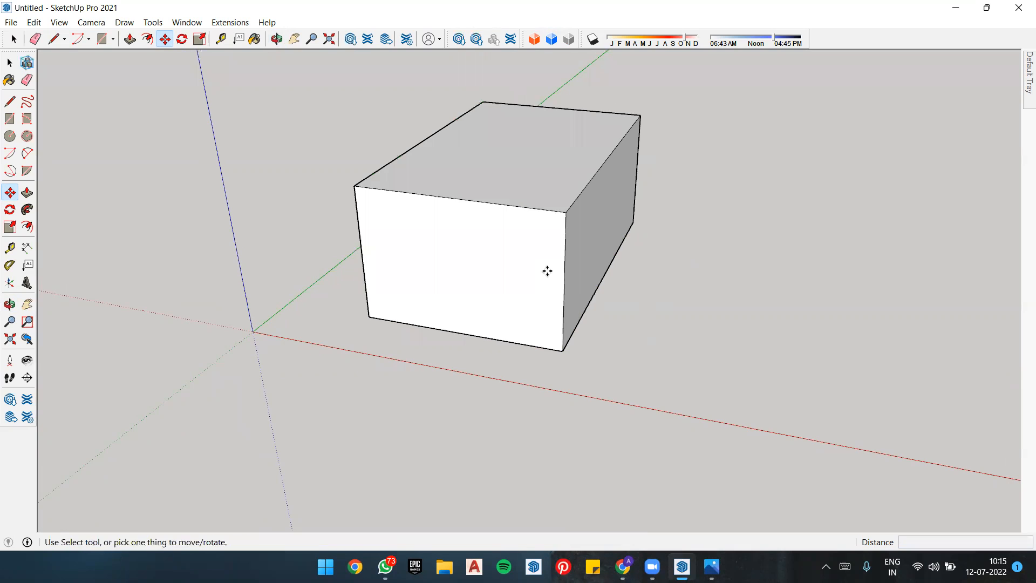
Step: Select the whole box by enclosing it in a selection window, and clear the selection
key("space")
middle_click_drag(484, 187, 549, 225)
scroll(549, 225, "down", 2)
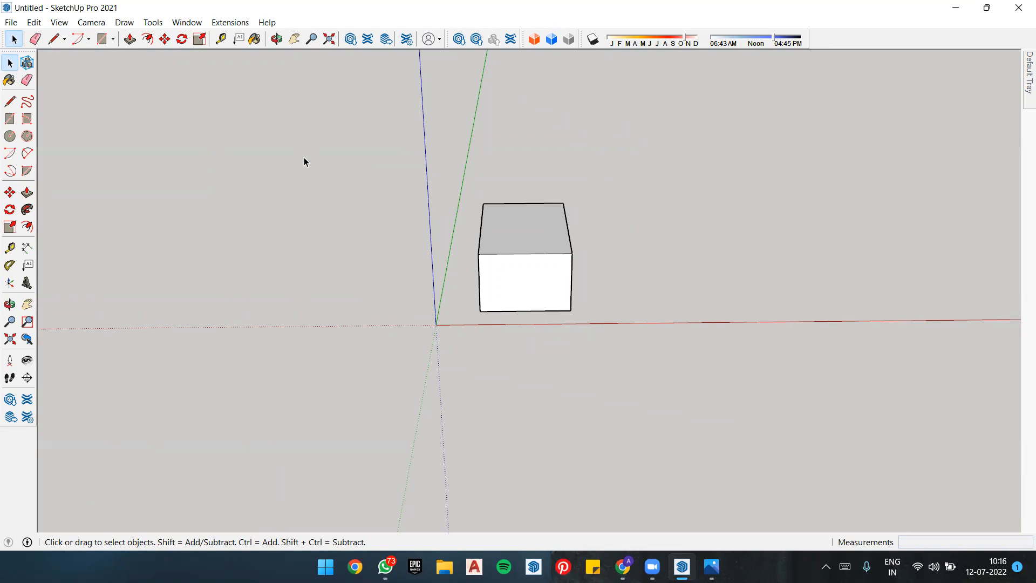
left_click_drag(304, 156, 659, 384)
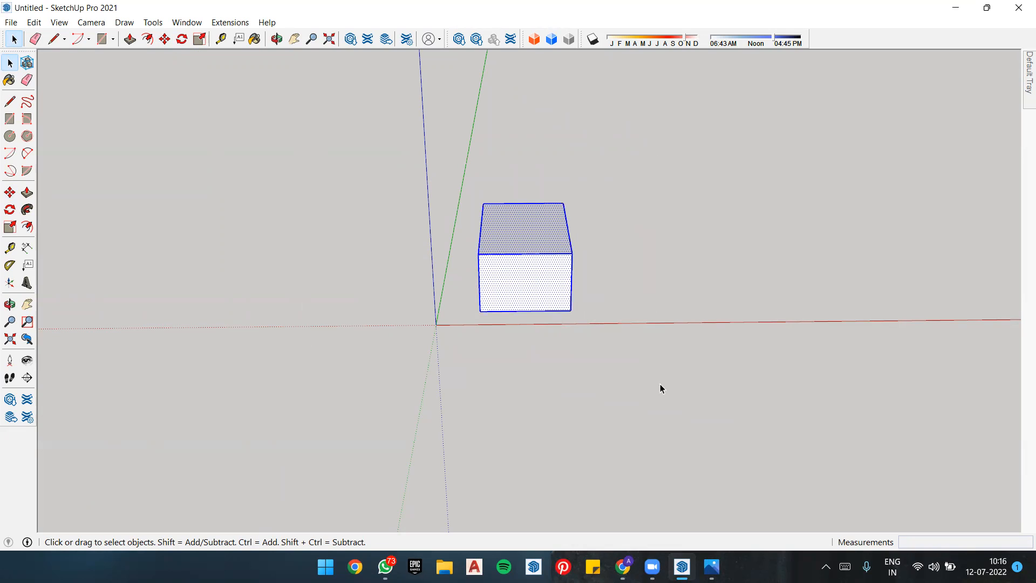
middle_click_drag(568, 249, 603, 247)
left_click(649, 238)
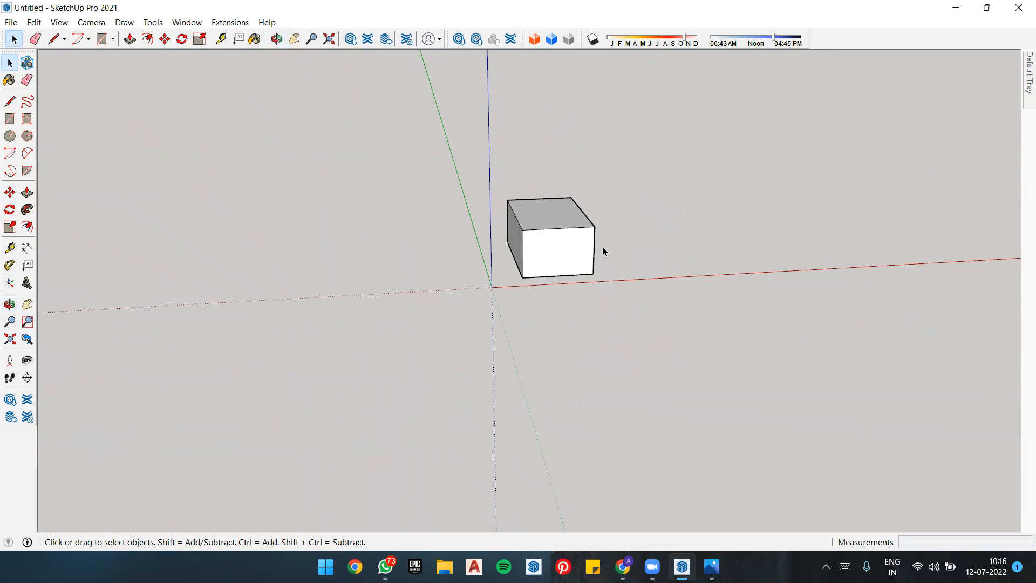
Step: Select the box's top face together with its bounding edges, and clear the selection
triple_click(549, 216)
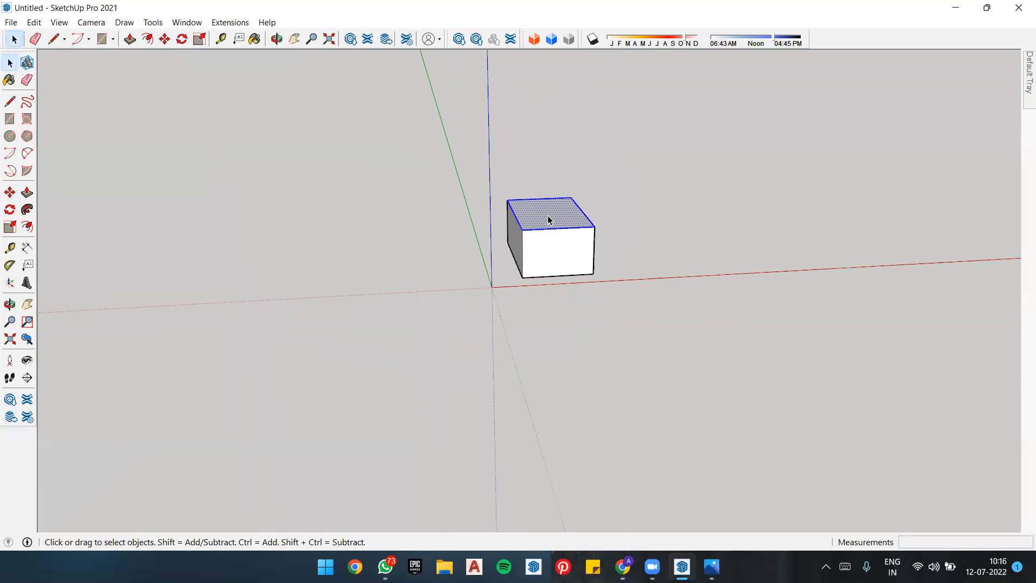
left_click(588, 214)
scroll(538, 219, "up", 3)
scroll(538, 217, "up", 4)
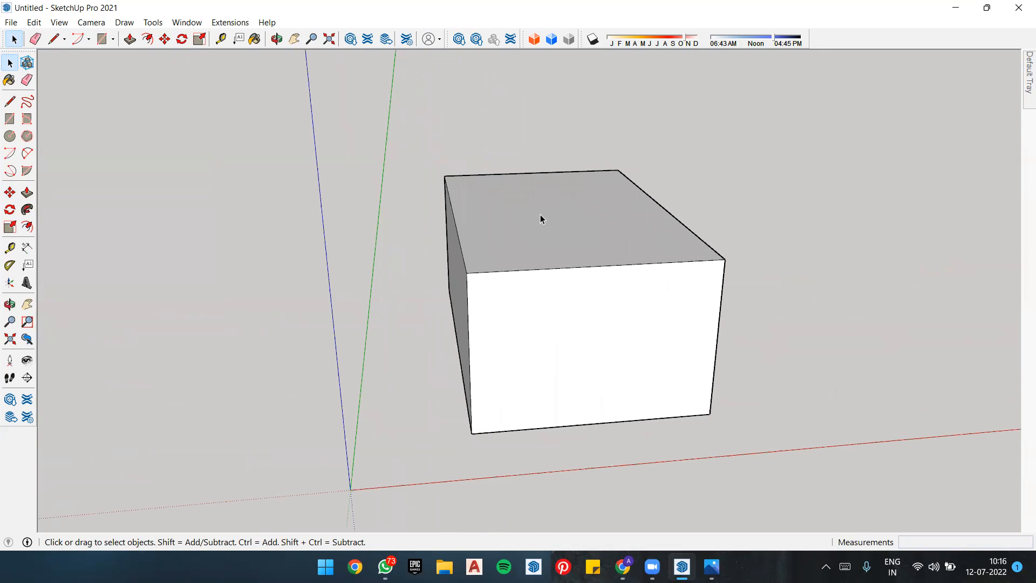
left_click(541, 234)
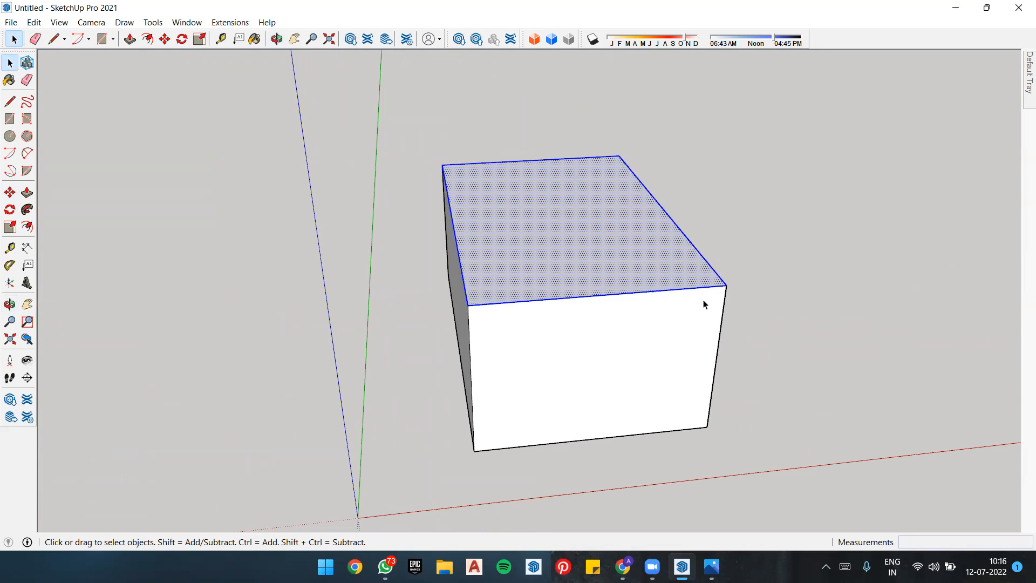
left_click(787, 171)
Step: Select the top face and the front face separately, each without its edges, and clear the selection
left_click(565, 218)
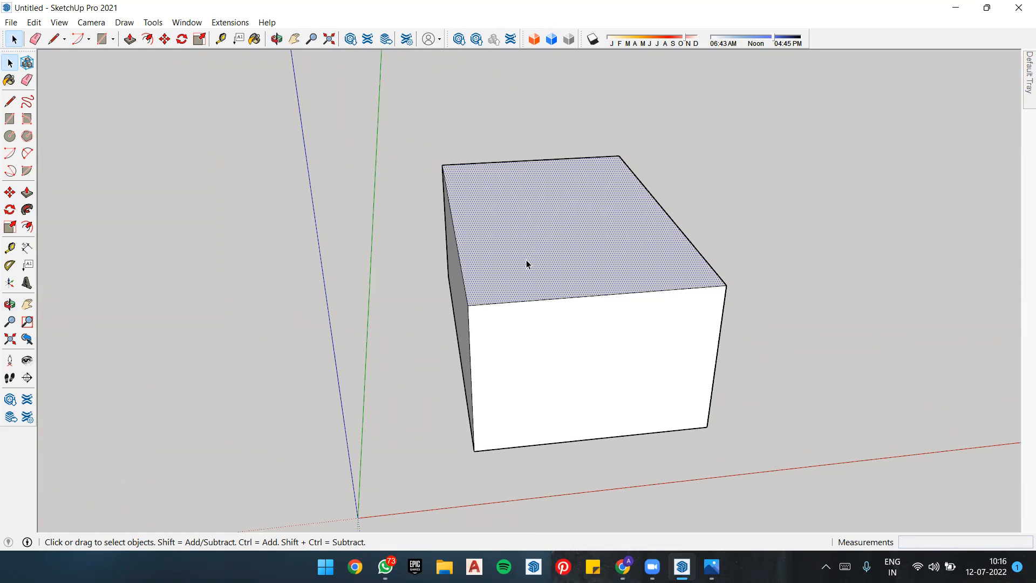
left_click(748, 214)
middle_click_drag(768, 206, 648, 226)
left_click(579, 239)
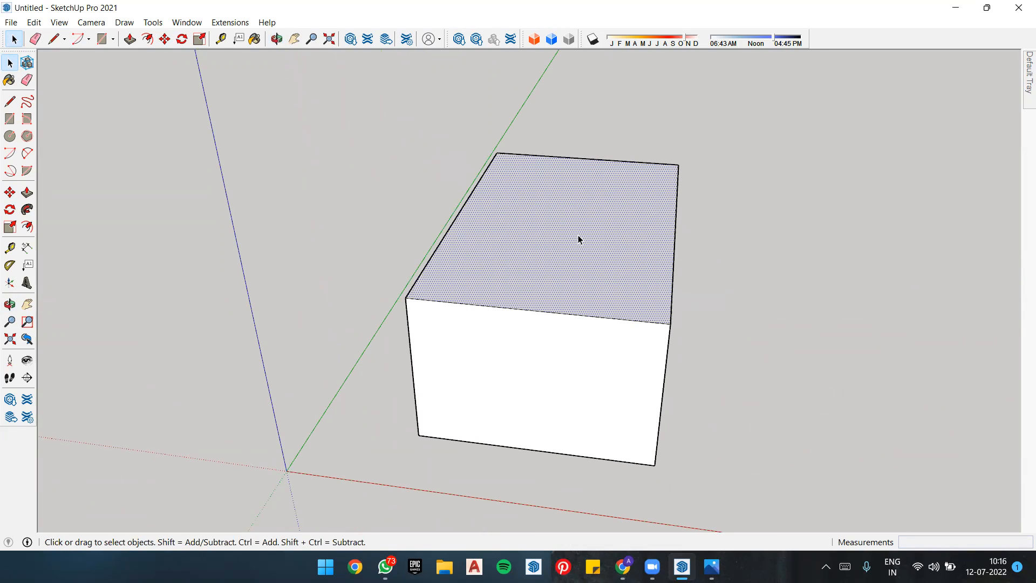
left_click(539, 356)
middle_click_drag(636, 369, 650, 321)
left_click(649, 321)
Step: Select the front face with its edges, add the top and right side faces with theirs, and clear the selection
left_click(571, 244)
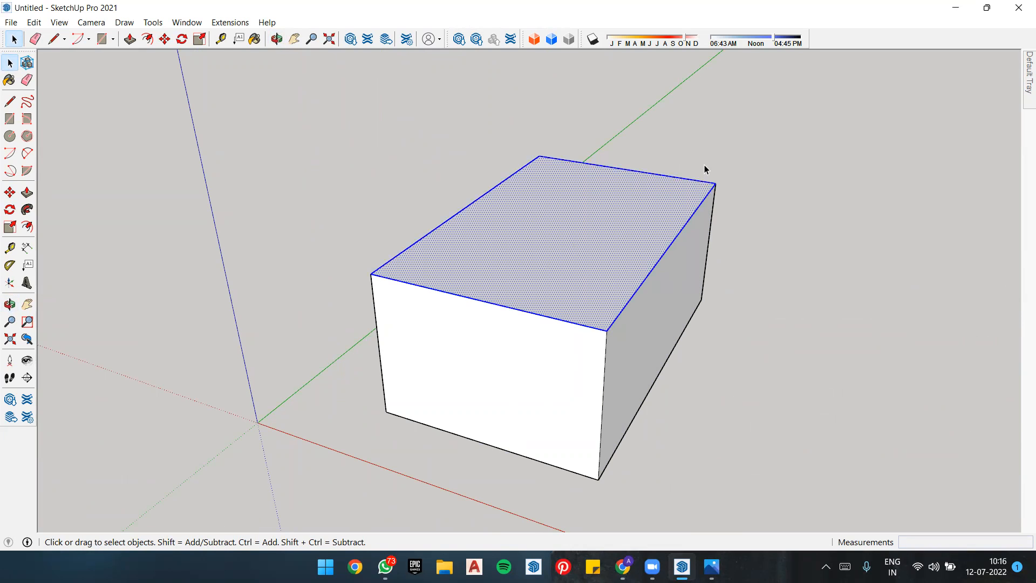
left_click(511, 364)
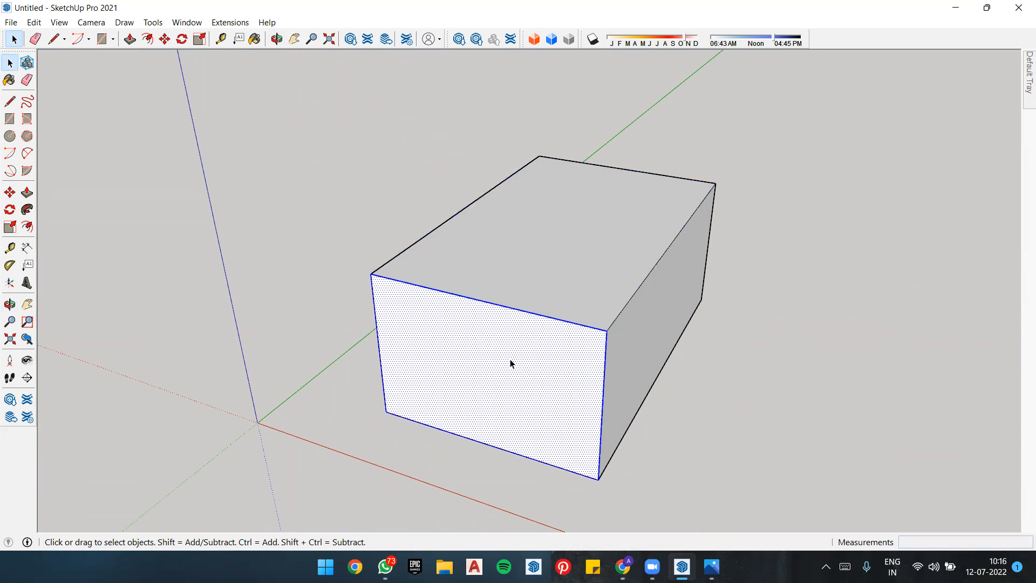
left_click(562, 248, "shift")
left_click(684, 313, "shift")
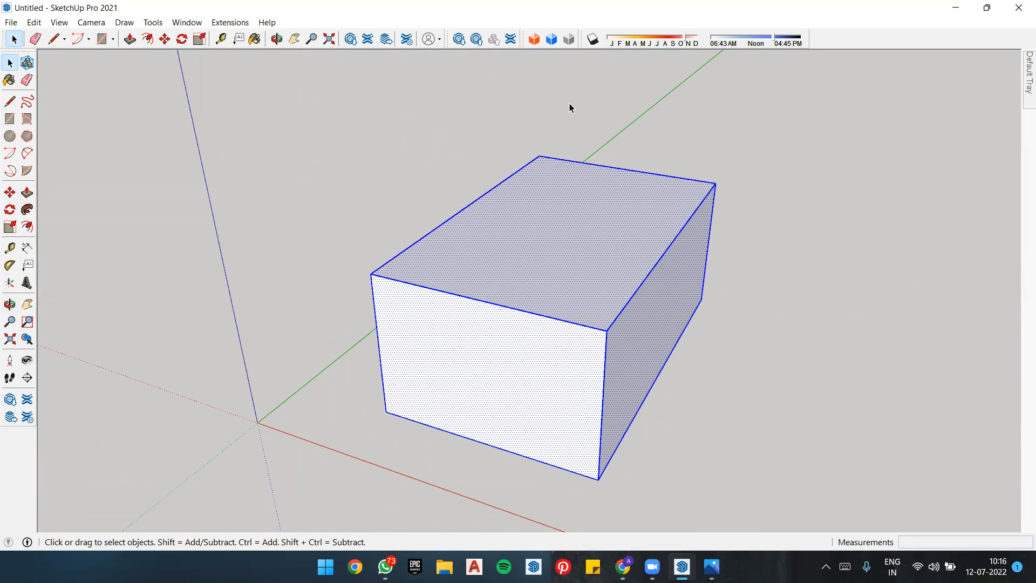
left_click(545, 60)
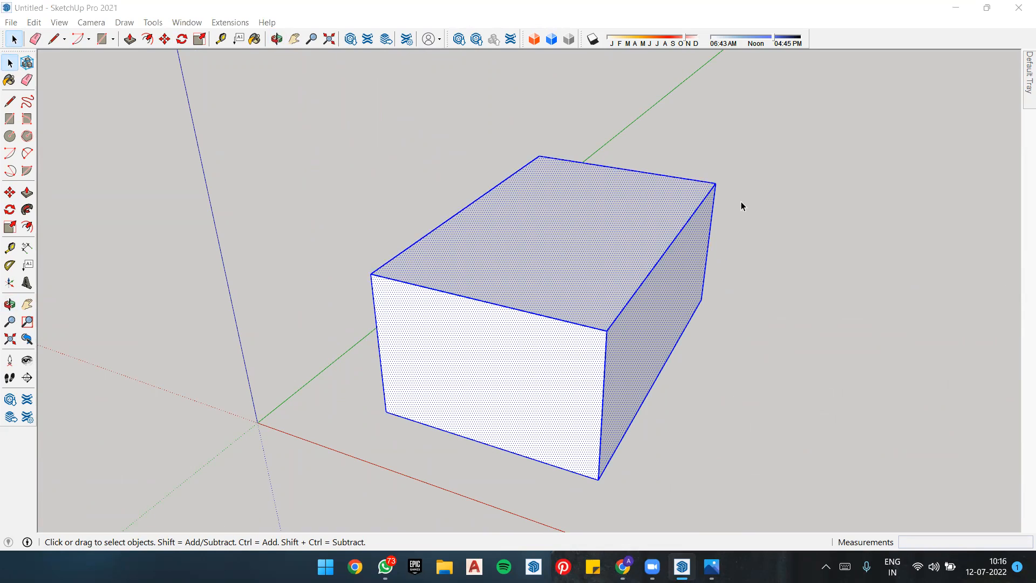
left_click(889, 160)
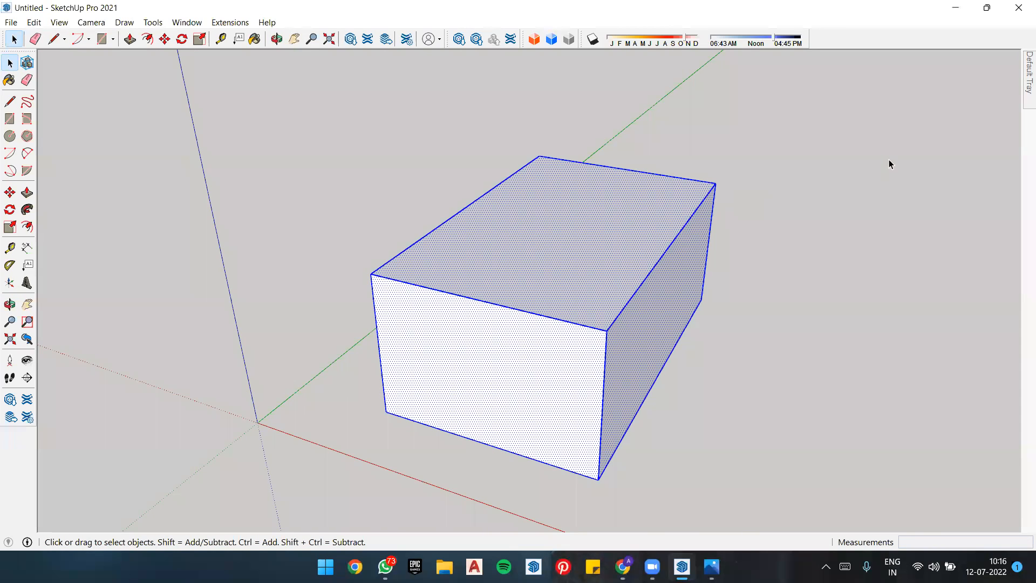
Step: Select every face and edge of the box with a left-to-right selection window drawn around it
middle_click_drag(889, 160, 802, 192)
scroll(444, 203, "down", 1)
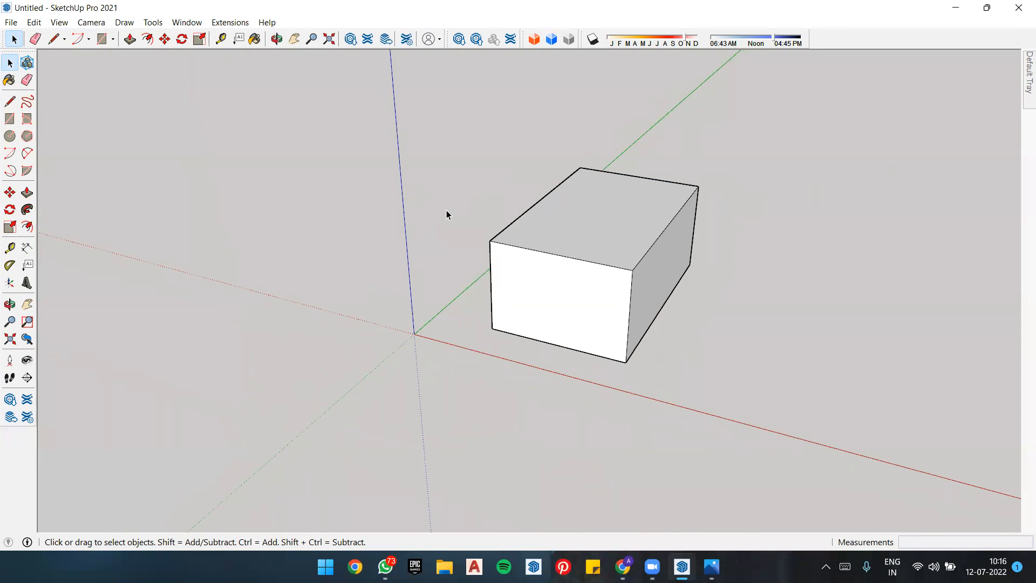
scroll(446, 214, "down", 2)
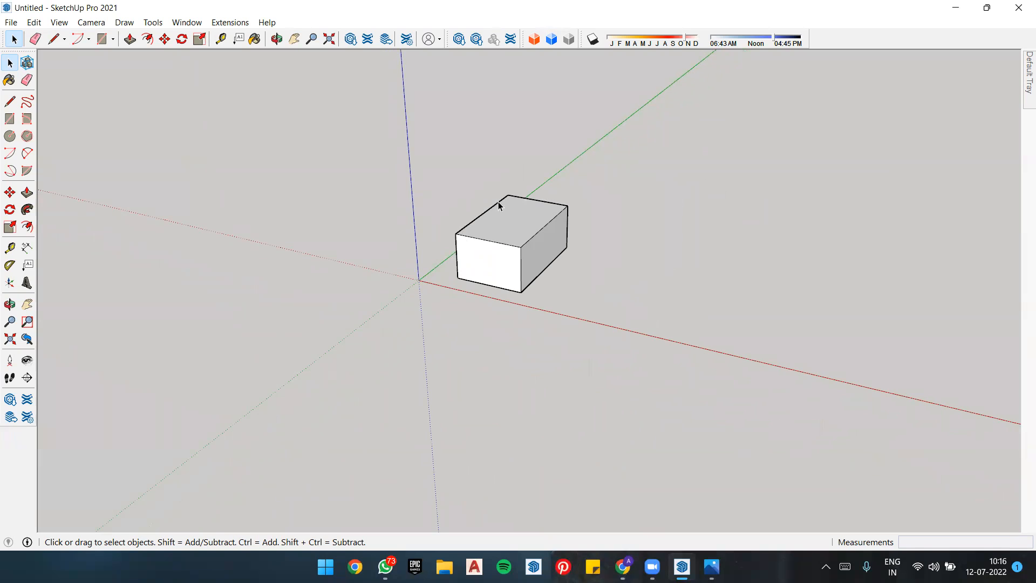
scroll(500, 208, "down", 1)
scroll(560, 177, "up", 2)
scroll(560, 178, "up", 2)
middle_click_drag(587, 174, 638, 162)
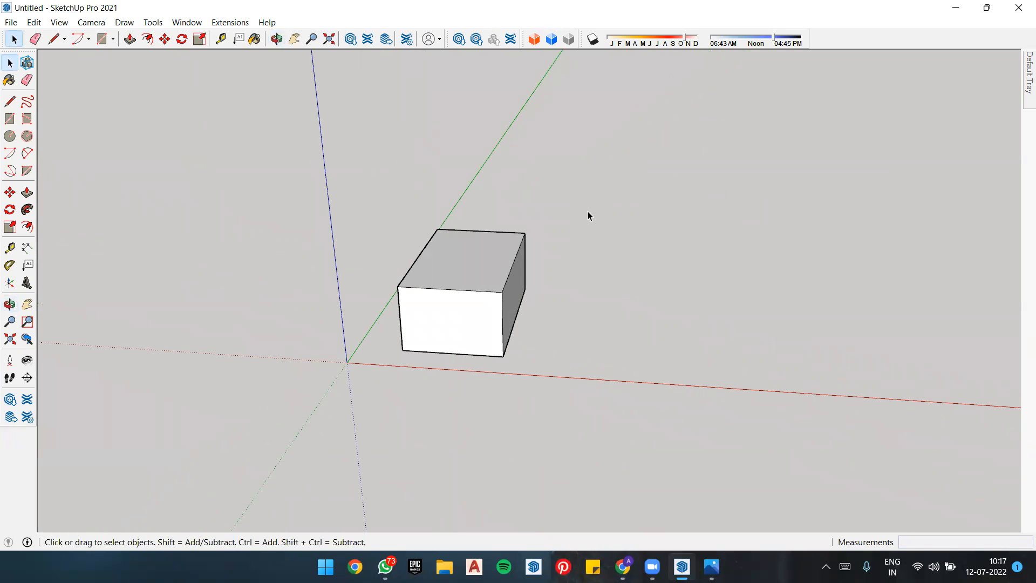
left_click_drag(207, 144, 615, 431)
left_click_drag(199, 137, 649, 471)
Step: Enclose the box completely in another left-to-right selection window, and clear the selection
left_click_drag(756, 134, 698, 186)
left_click_drag(331, 396, 243, 408)
left_click_drag(207, 136, 331, 327)
scroll(399, 261, "up", 3)
scroll(291, 240, "down", 2)
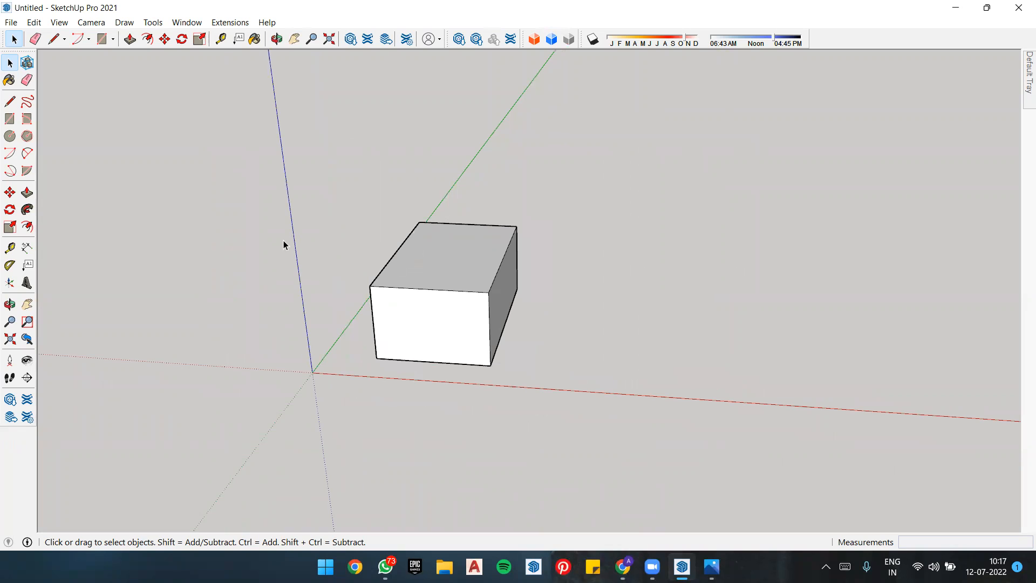
left_click_drag(238, 140, 232, 247)
left_click_drag(313, 215, 556, 410)
left_click(597, 293)
Step: Select only the front face's left vertical edge by enclosing it in a left-to-right selection window
middle_click_drag(419, 285, 271, 242)
left_click_drag(218, 211, 372, 387)
scroll(329, 274, "up", 4)
middle_click_drag(330, 274, 437, 285)
middle_click_drag(446, 338, 506, 372)
middle_click_drag(593, 328, 393, 245)
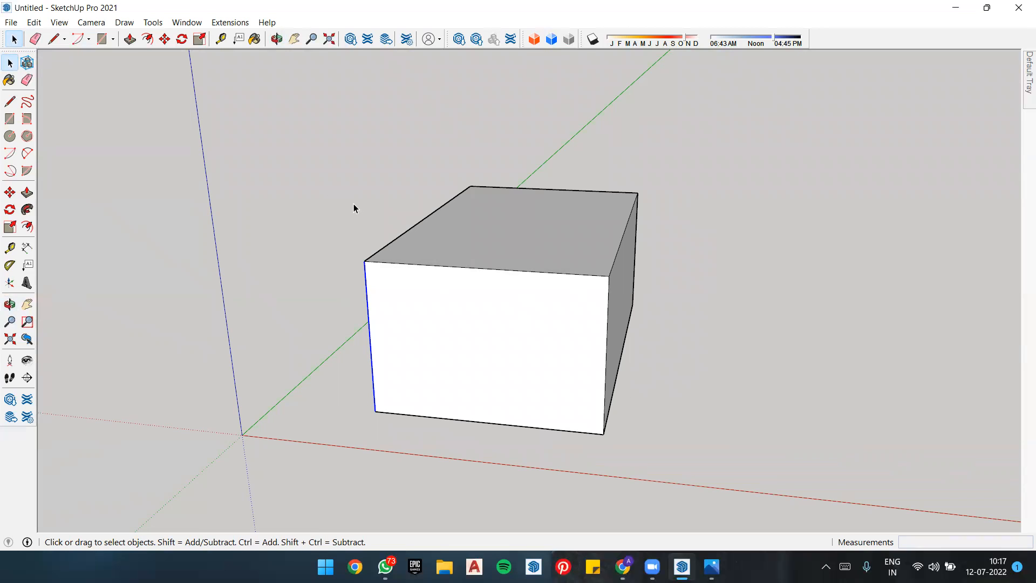
Step: Draw several left-to-right selection windows over the box's left part to pick only fully enclosed edges, and clear the selection
scroll(354, 202, "down", 2)
left_click_drag(161, 155, 402, 291)
left_click_drag(281, 187, 401, 281)
left_click_drag(298, 224, 409, 296)
left_click_drag(269, 213, 414, 384)
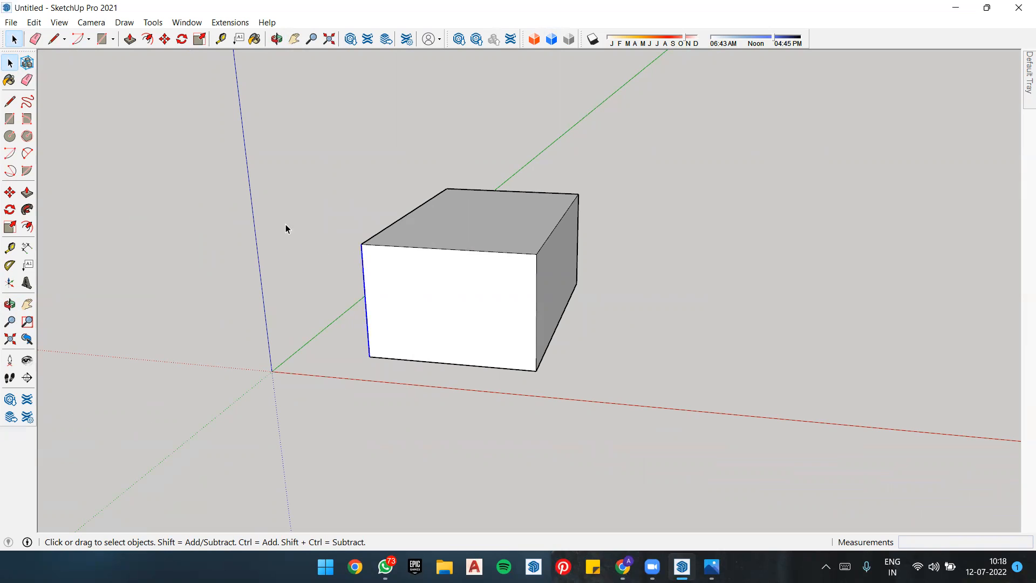
left_click_drag(236, 174, 474, 335)
middle_click_drag(351, 170, 290, 211)
left_click_drag(231, 173, 448, 375)
middle_click_drag(432, 352, 722, 319)
left_click(726, 314)
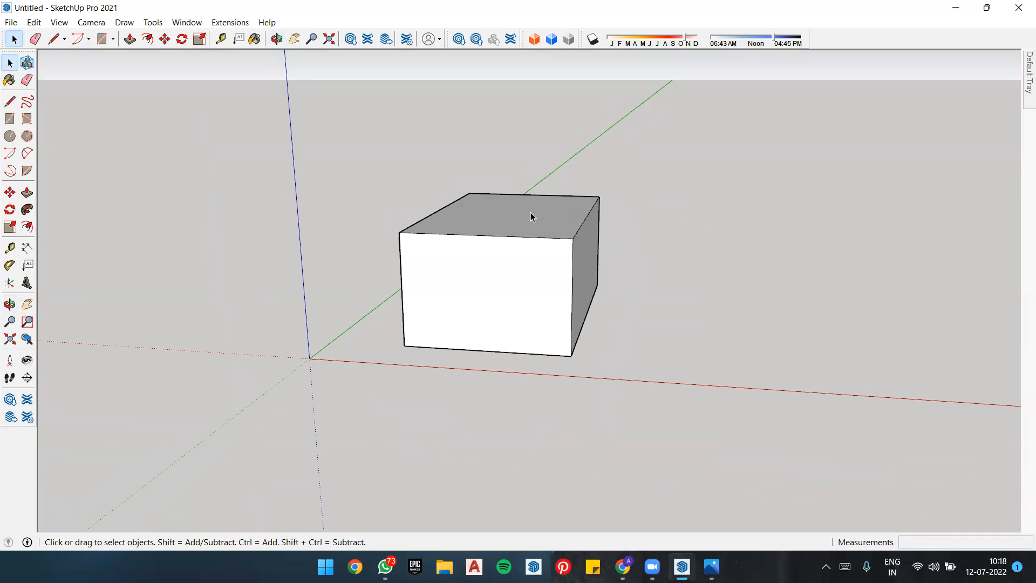
Step: Select the faces and edges touched by a right-to-left crossing window over the box's upper right part, and clear the selection
left_click_drag(839, 106, 562, 271)
left_click_drag(562, 268, 511, 284)
middle_click_drag(735, 275, 692, 286)
middle_click_drag(777, 268, 465, 294)
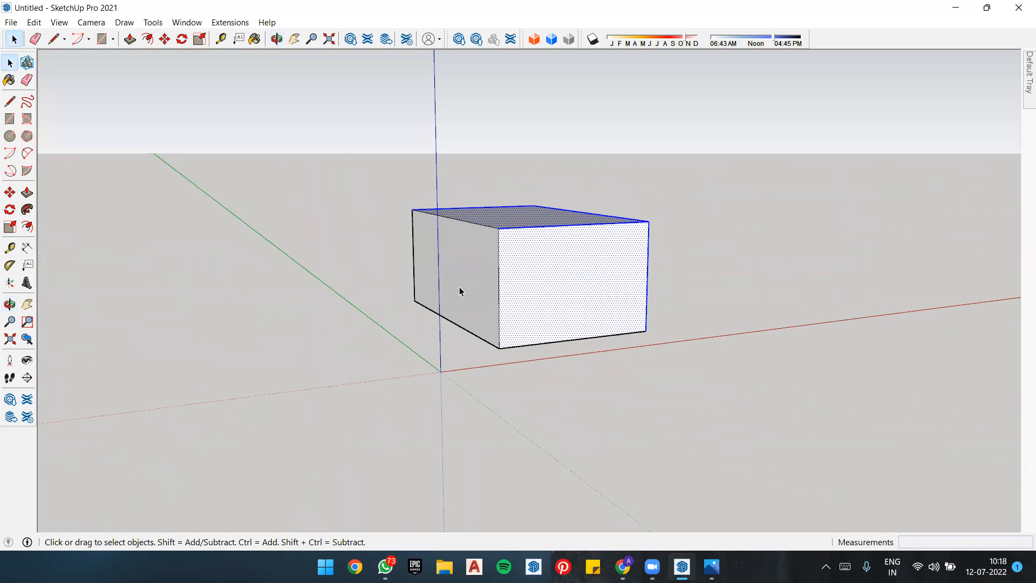
middle_click_drag(687, 205, 669, 151)
left_click(669, 152)
middle_click_drag(685, 277, 760, 164)
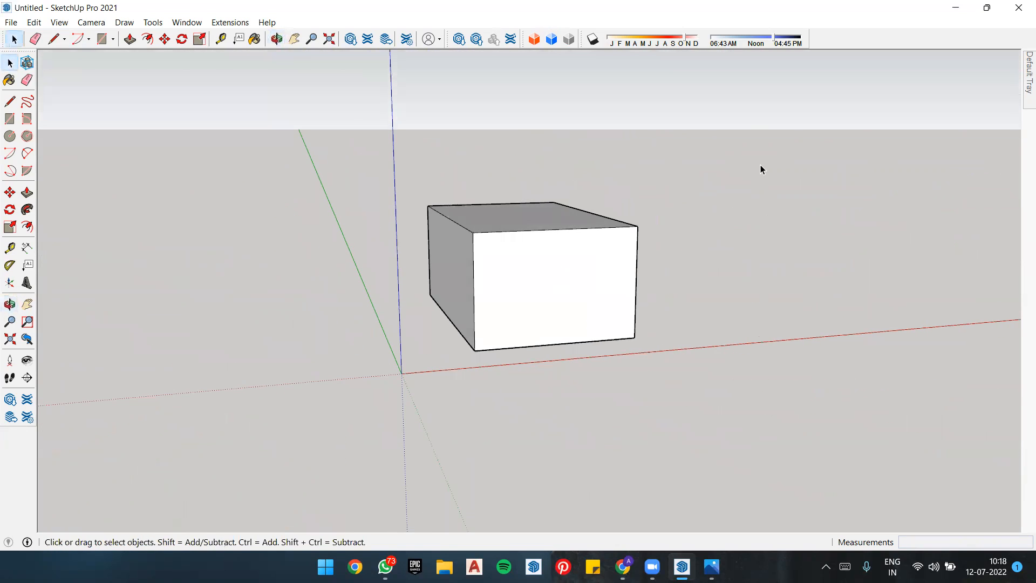
Step: Draw a smaller right-to-left crossing window over the box's right edge and front face, and clear the selection
left_click_drag(695, 231, 617, 235)
left_click_drag(552, 262, 583, 271)
middle_click_drag(730, 266, 645, 261)
middle_click_drag(655, 317, 775, 342)
middle_click_drag(802, 291, 733, 243)
left_click(733, 242)
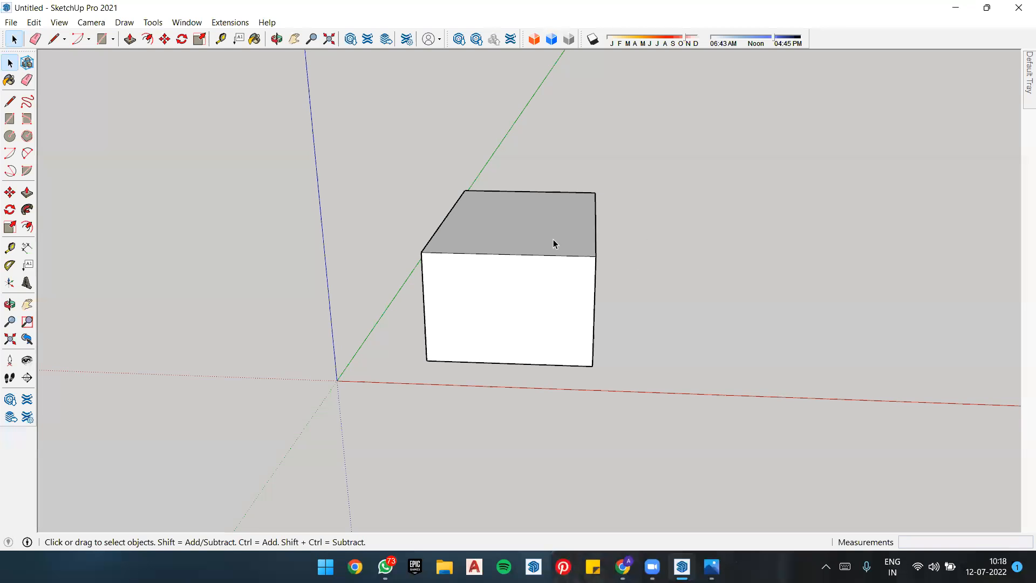
Step: Draw a left-to-right selection window around only the left end of the box's front face, and clear the selection
middle_click_drag(552, 241, 552, 215)
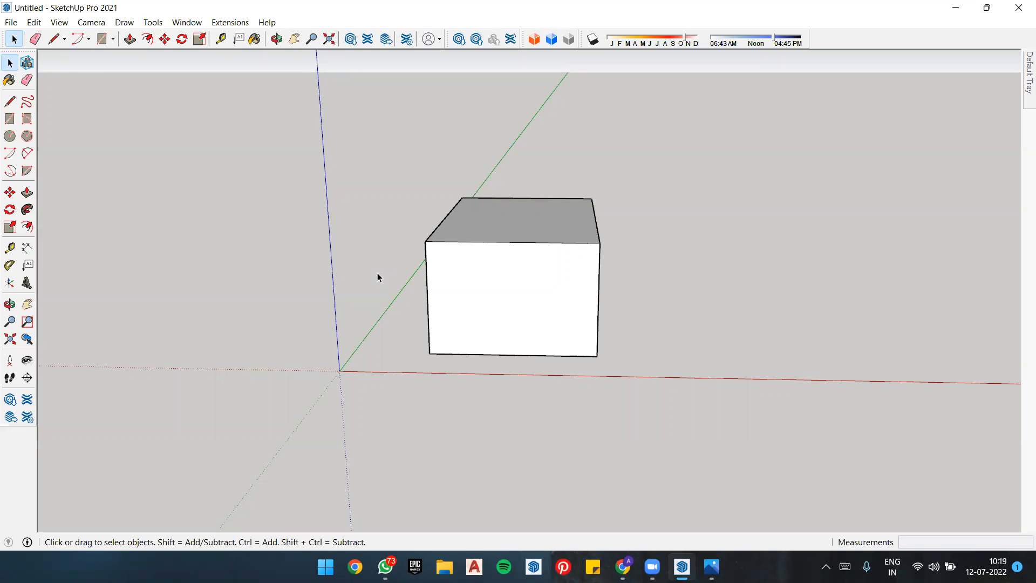
left_click_drag(313, 176, 335, 180)
mouse_move(336, 180)
middle_mouse_down()
mouse_move(386, 239)
mouse_move(335, 185)
middle_mouse_up()
middle_click_drag(382, 219, 347, 217)
left_click_drag(349, 215, 458, 386)
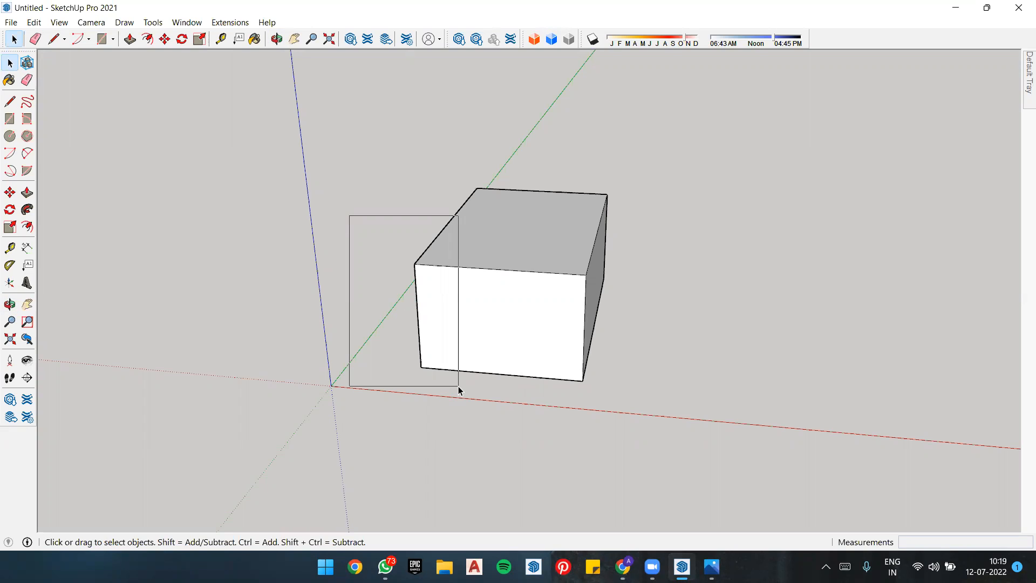
mouse_move(458, 388)
left_mouse_down()
mouse_move(428, 275)
mouse_move(428, 329)
mouse_move(477, 391)
left_mouse_up()
middle_click_drag(476, 390, 347, 263)
left_click(734, 280)
Step: Draw a left-to-right selection window over most of the box, leaving its rear corners outside, and clear the selection
left_click_drag(293, 187, 625, 404)
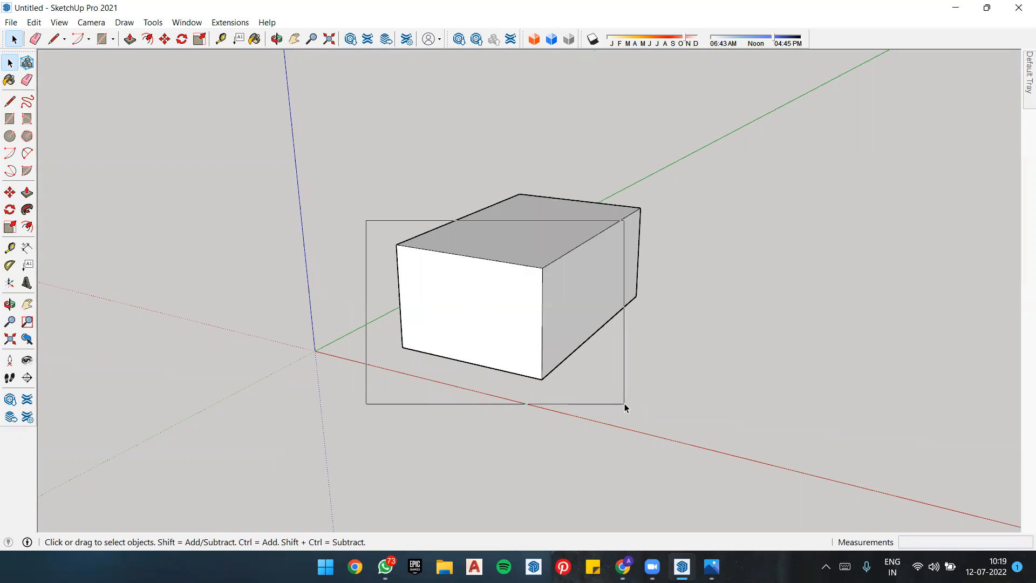
left_click_drag(625, 404, 623, 403)
left_click(630, 325)
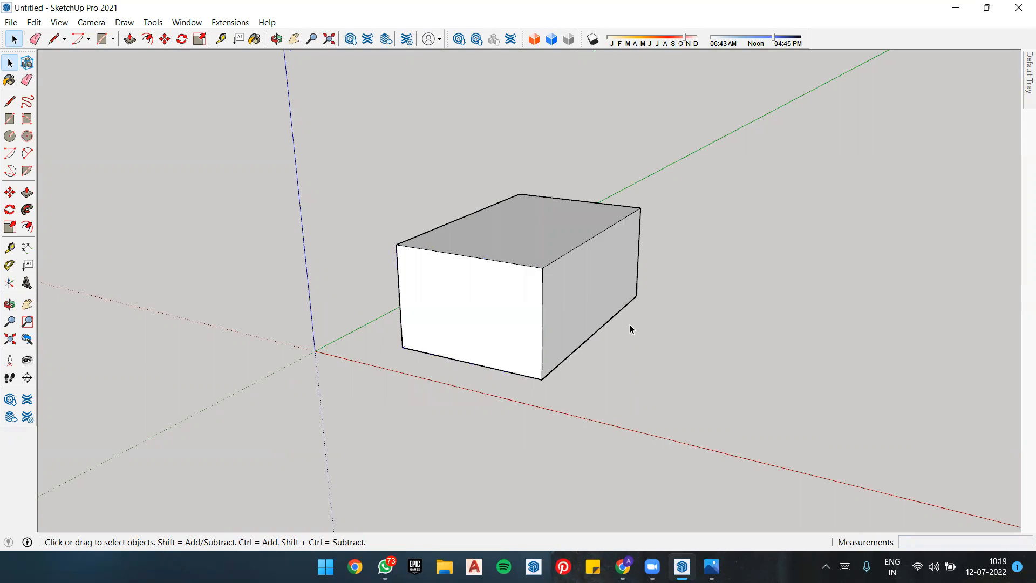
Step: Select the top and right side faces with a right-to-left crossing window, check the box's far side, and clear the selection
left_click_drag(787, 160, 603, 339)
left_click_drag(602, 336, 602, 336)
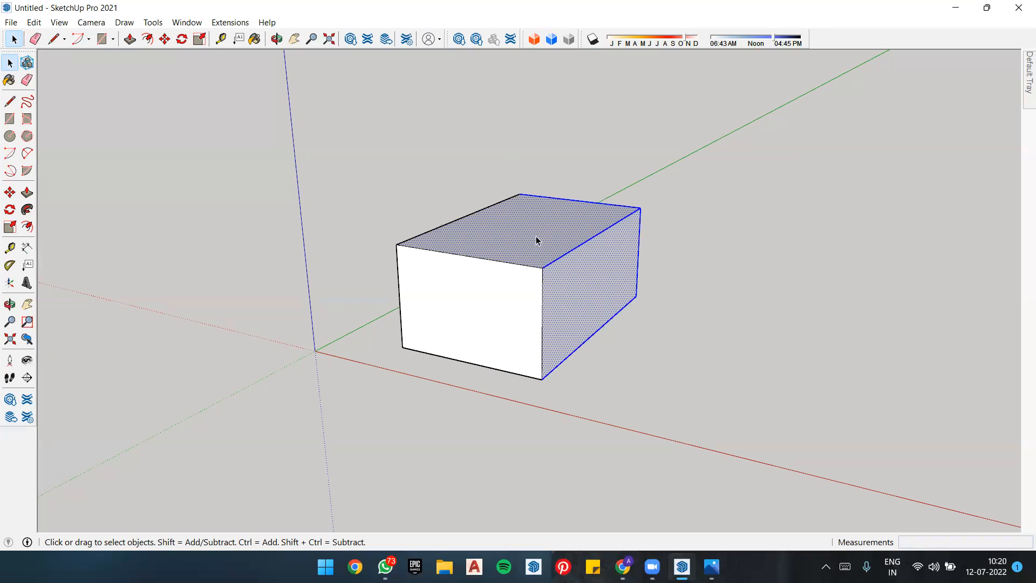
middle_click_drag(673, 280, 318, 294)
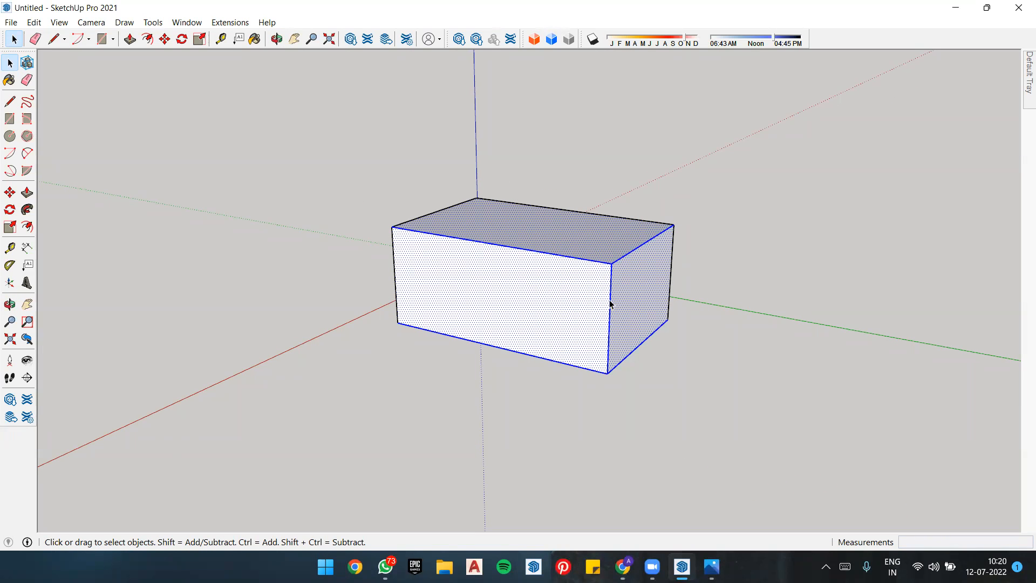
left_click(726, 269)
Step: Select the box's top face alone, without its bounding edges
middle_click_drag(630, 252, 479, 286)
middle_click_drag(523, 260, 632, 247)
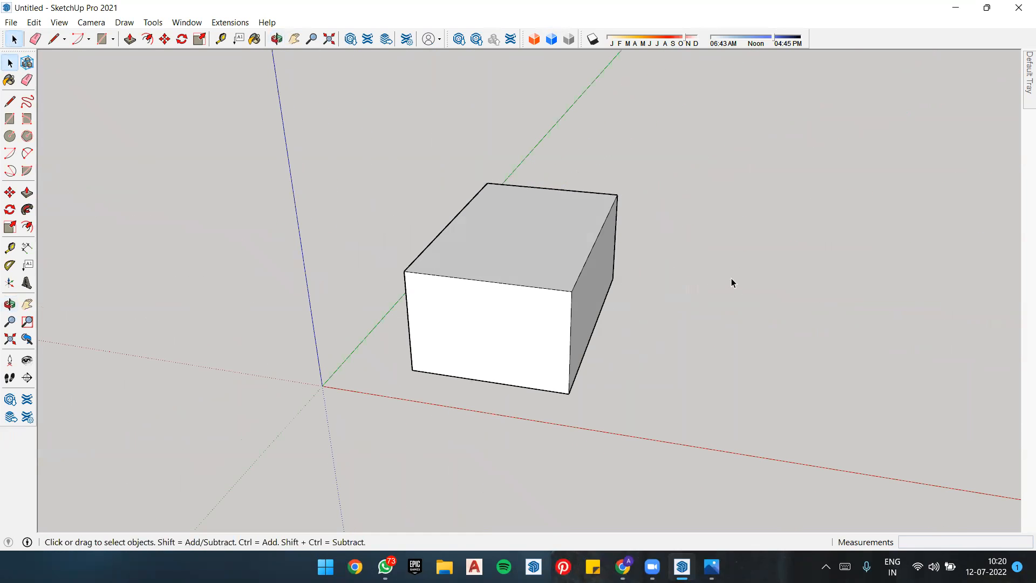
scroll(543, 229, "down", 2)
scroll(540, 268, "up", 1)
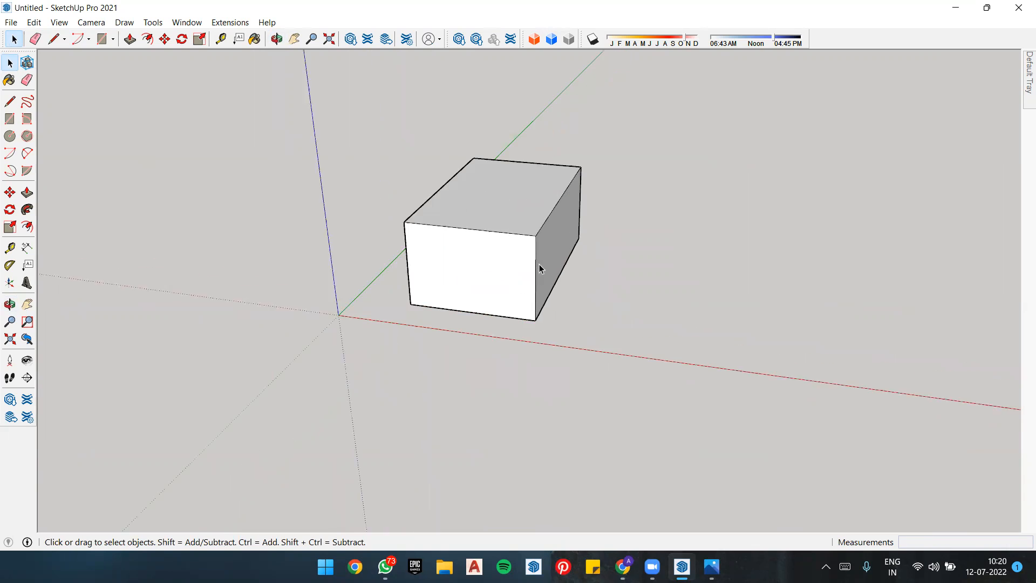
scroll(540, 268, "up", 1)
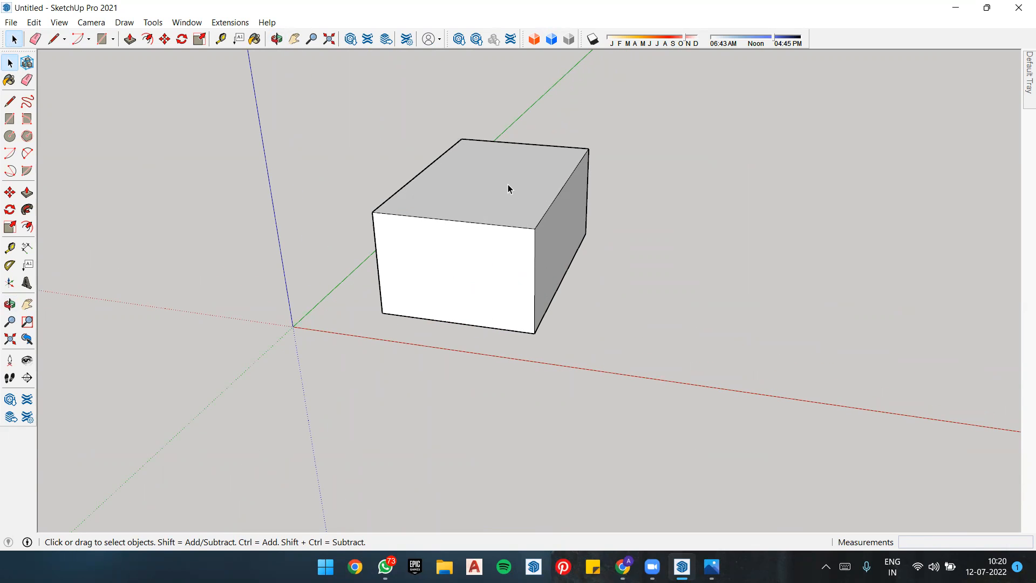
left_click(493, 179)
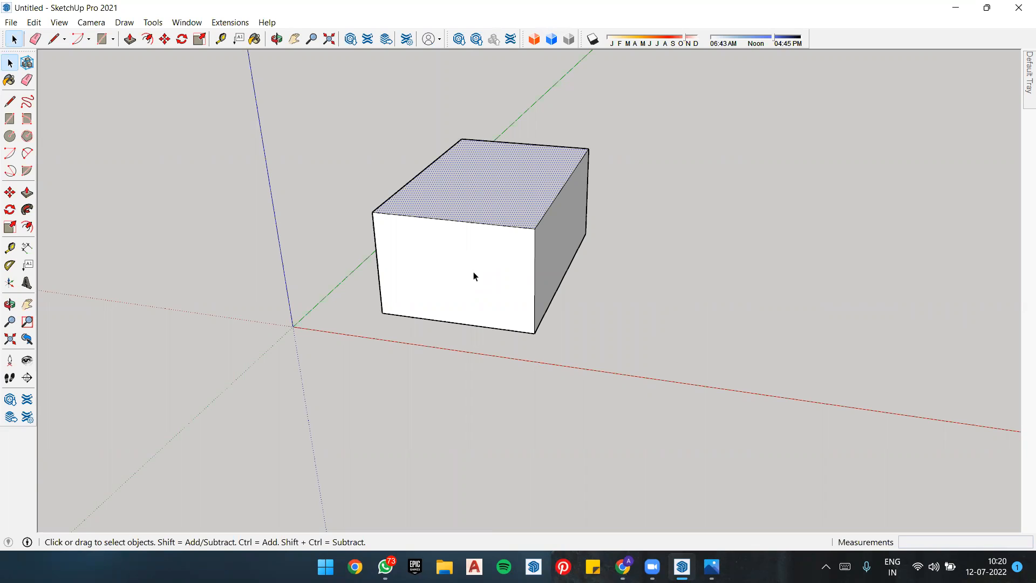
left_click(692, 205)
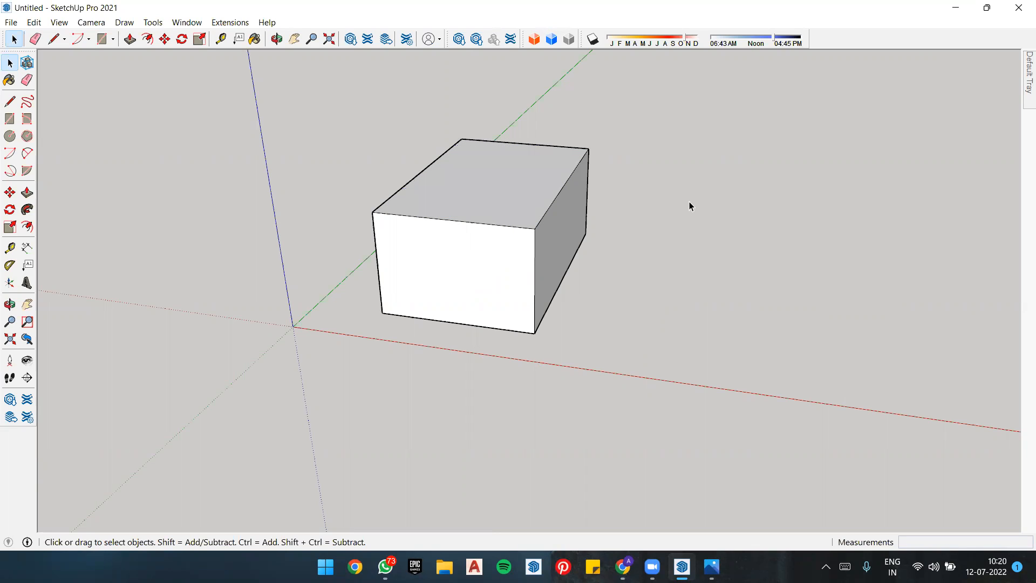
left_click(504, 176)
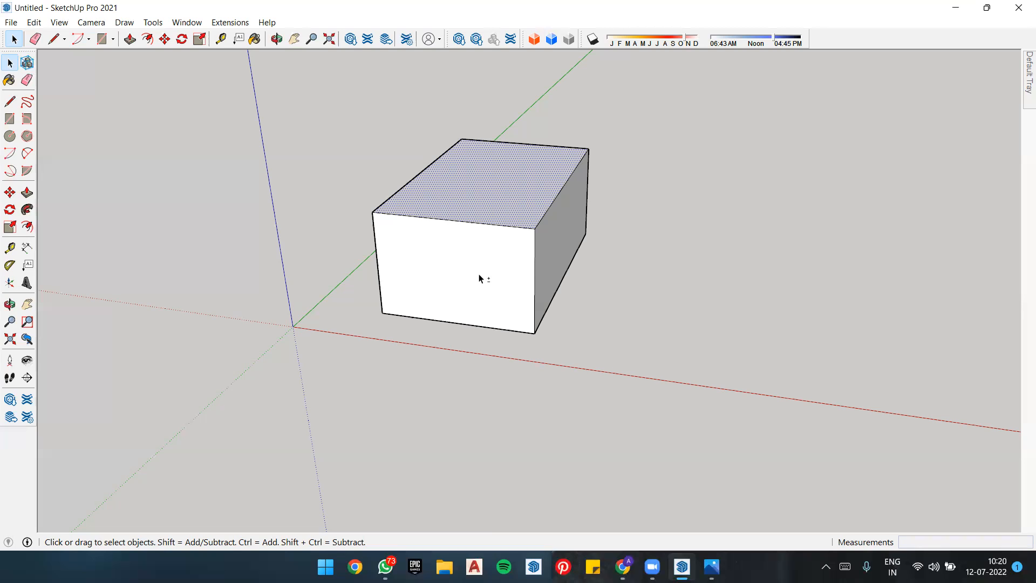
Step: Clear the top-face selection, select the entire box with all its connected faces and edges, and check it from other sides
left_click(662, 259)
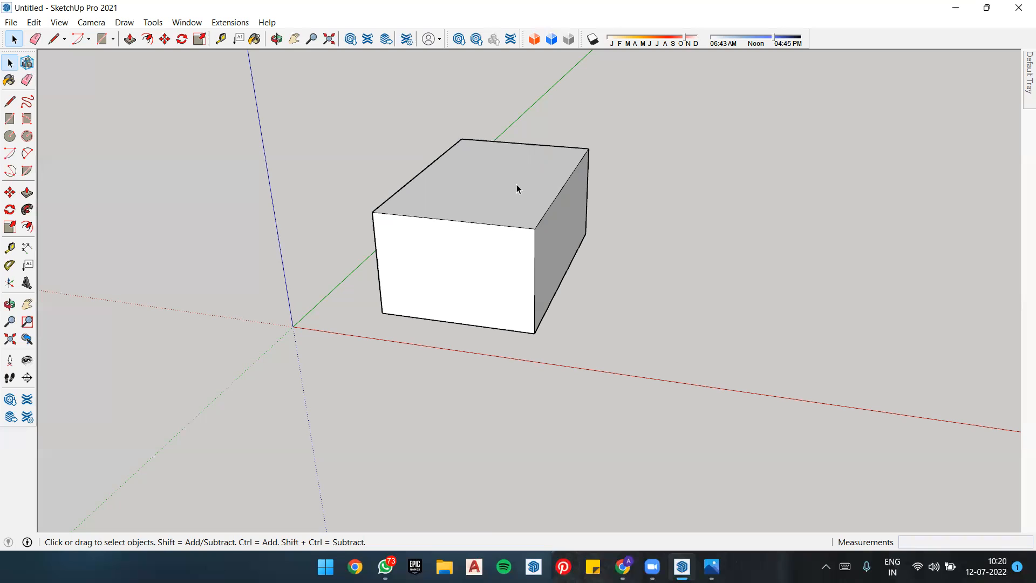
triple_click(516, 183)
middle_click_drag(687, 216, 506, 218)
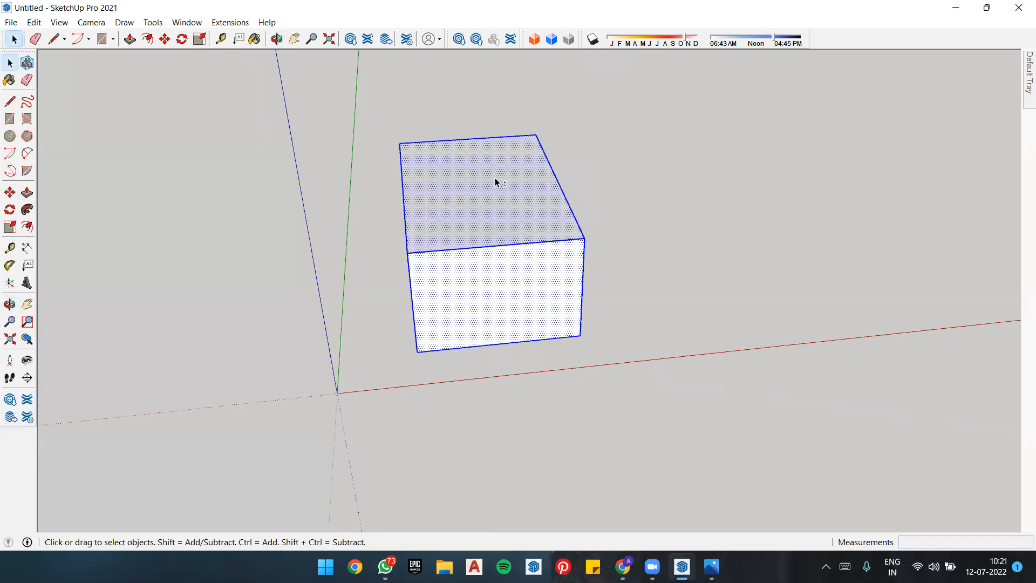
middle_click_drag(726, 254, 485, 204)
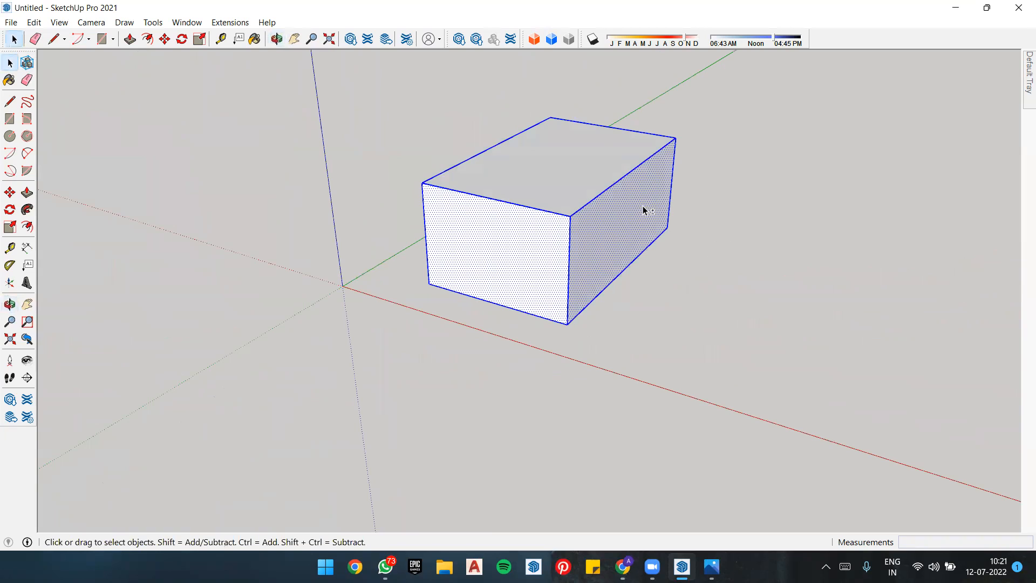
Step: Remove the side face from the box's selection, add the top face back to it, and clear the whole selection
left_click(626, 219, "shift")
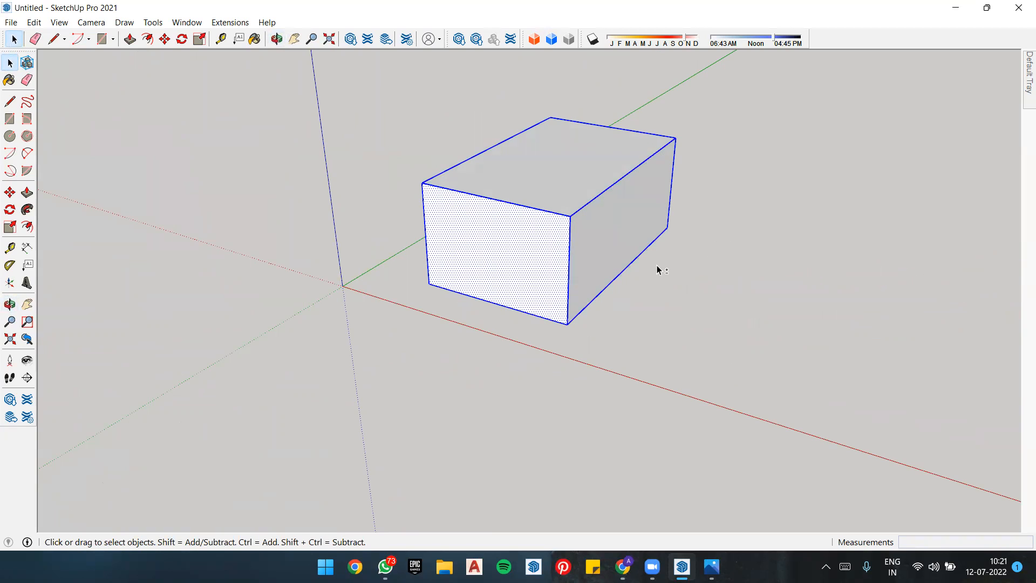
left_click(576, 165, "shift")
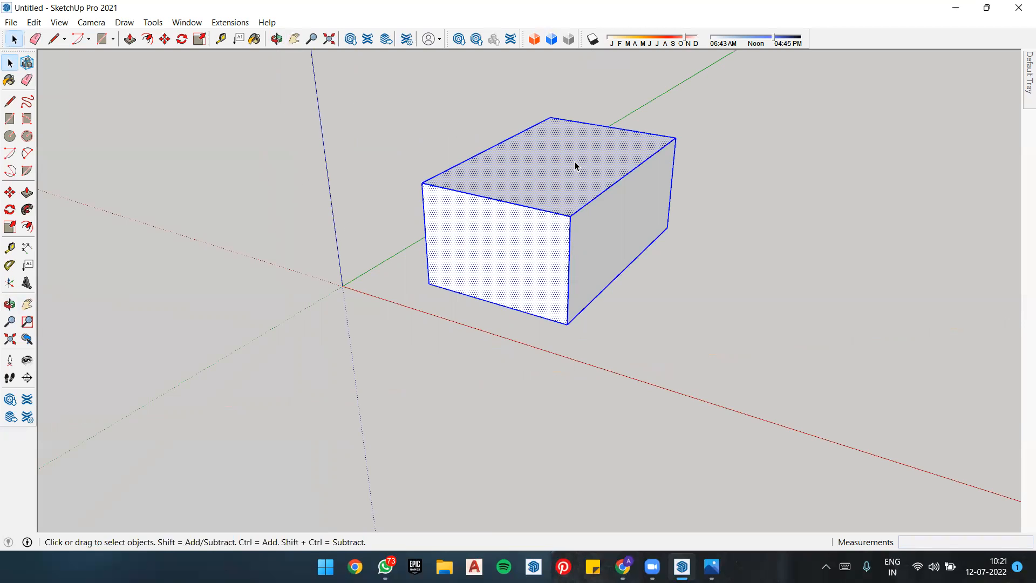
left_click(552, 62)
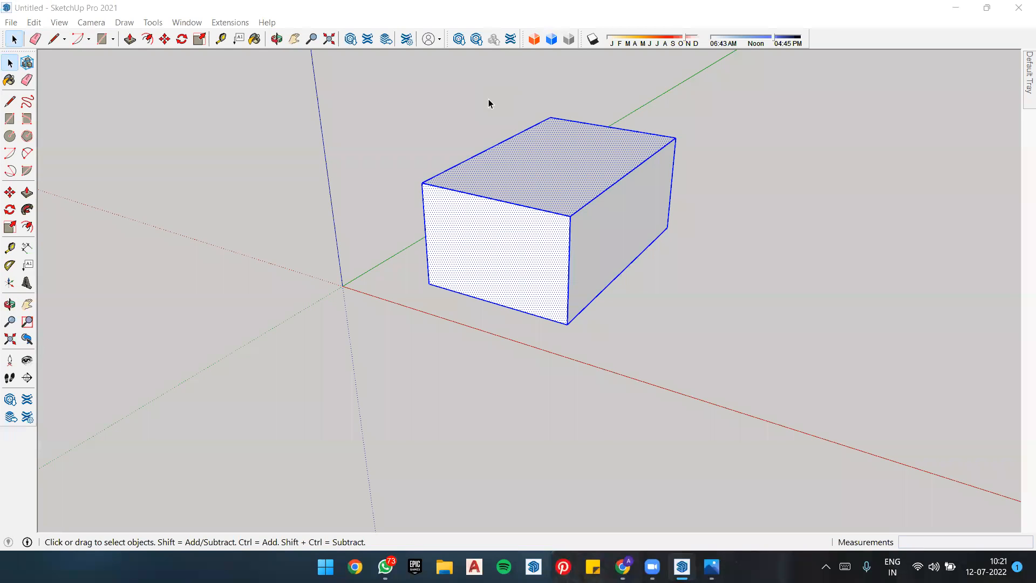
left_click(716, 148)
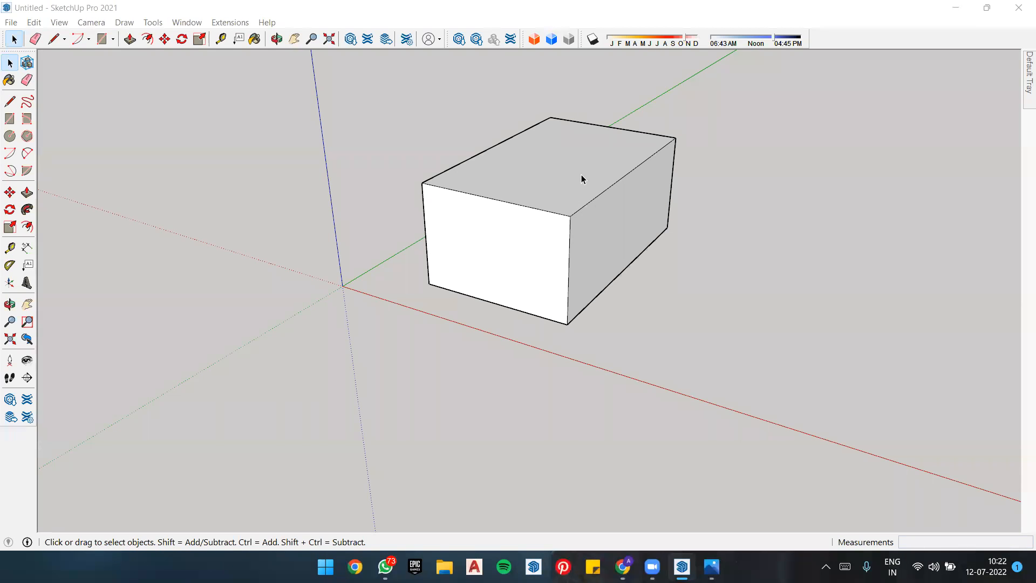
Step: Select the entire box and move it by its front lower corner about 10' 3" away from the origin
triple_click(549, 172)
key("m")
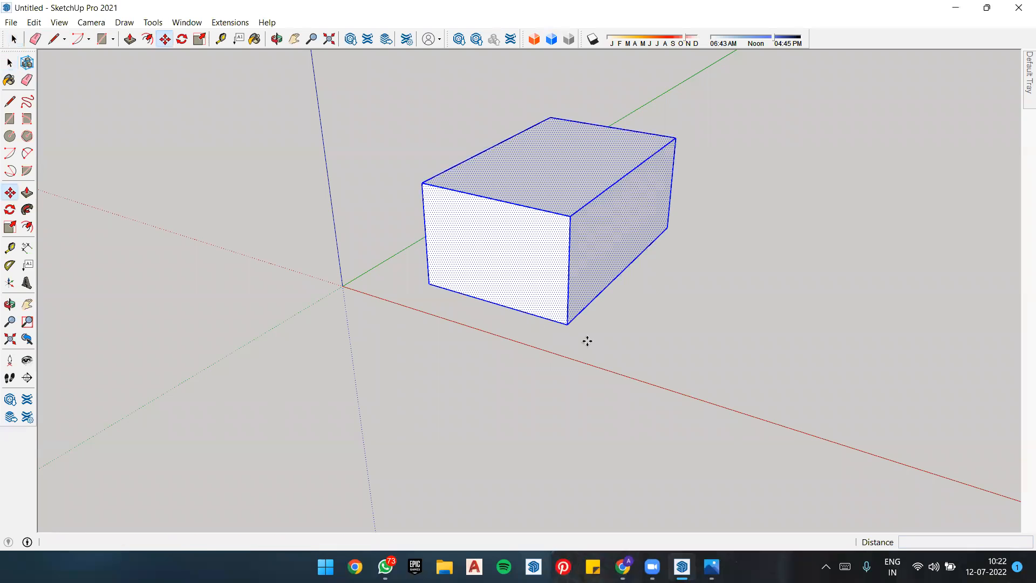
middle_click_drag(581, 338, 618, 317)
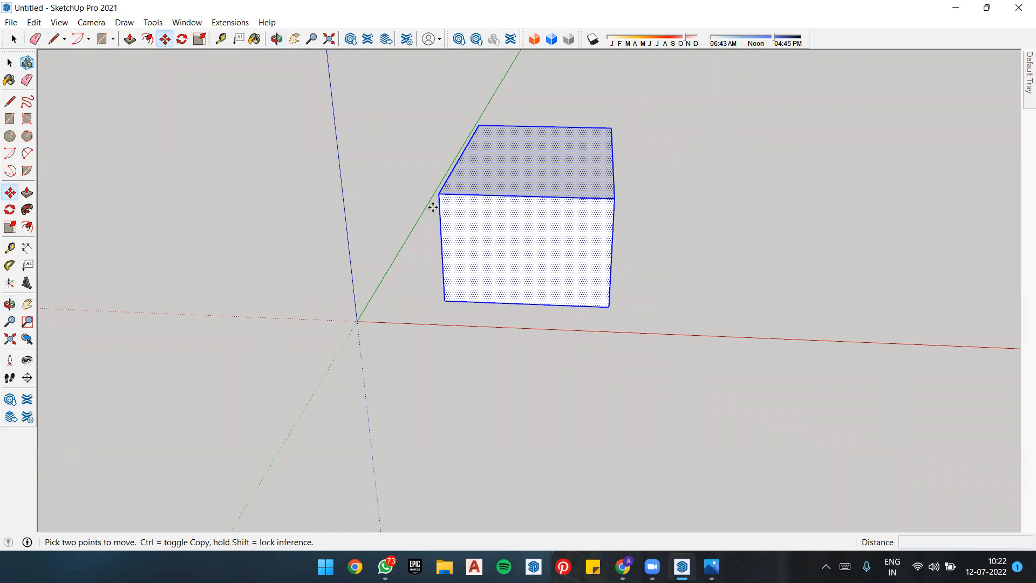
left_click(442, 300)
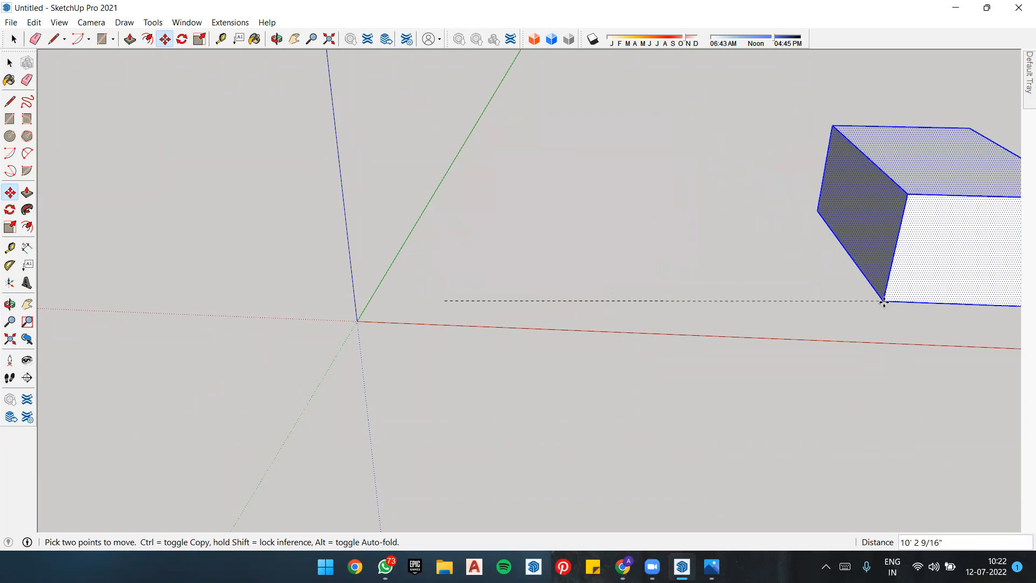
left_click(891, 318)
scroll(642, 262, "down", 3)
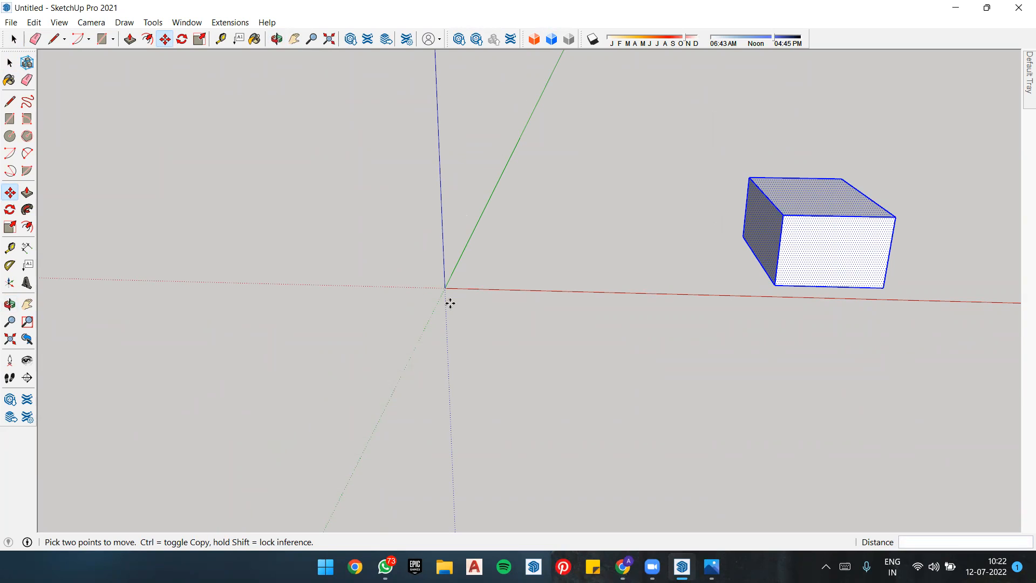
Step: Move the box by its front lower corner exactly onto the axes origin
left_click(775, 285)
left_click(445, 288)
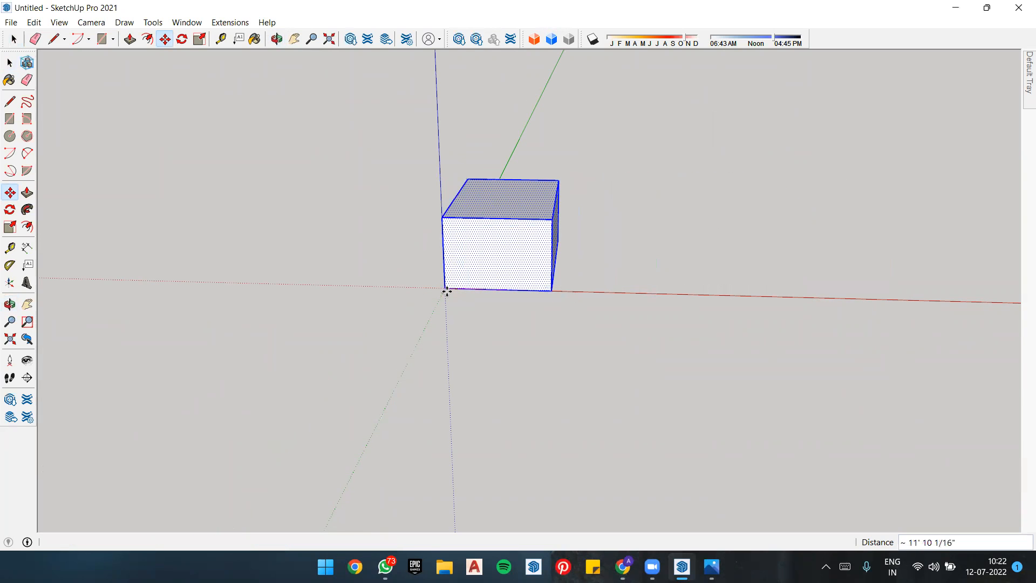
scroll(523, 204, "up", 3)
middle_click_drag(522, 203, 426, 178)
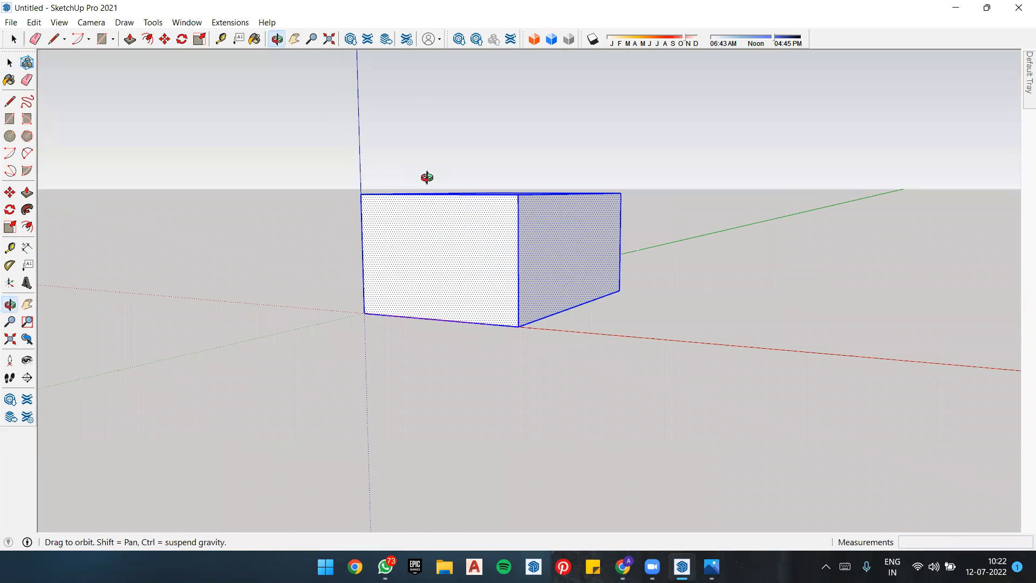
Step: Try moving the box from its other front lower corner along the green axis, then with the move locked to the blue axis
left_click(518, 326)
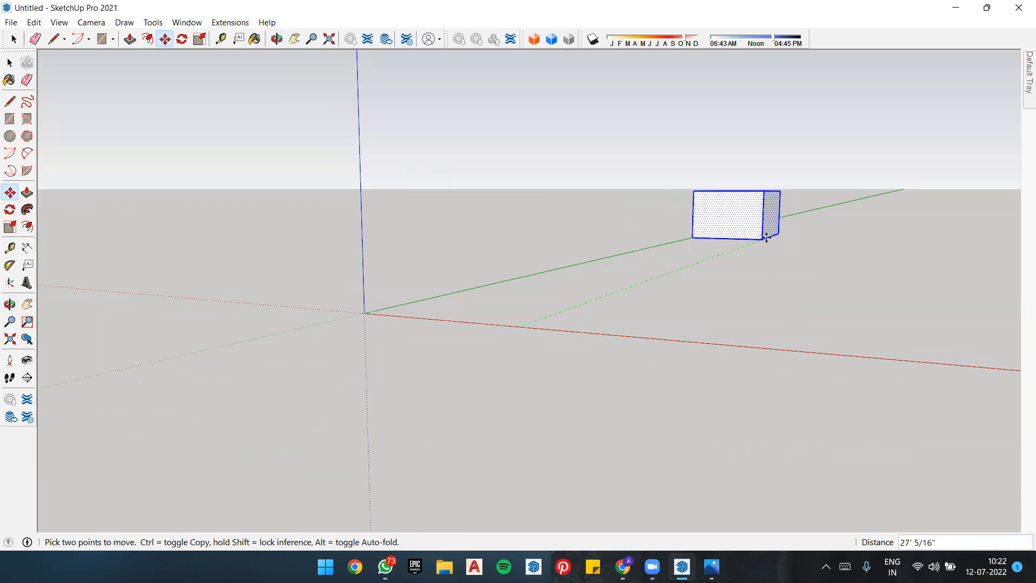
middle_click_drag(576, 320, 652, 327)
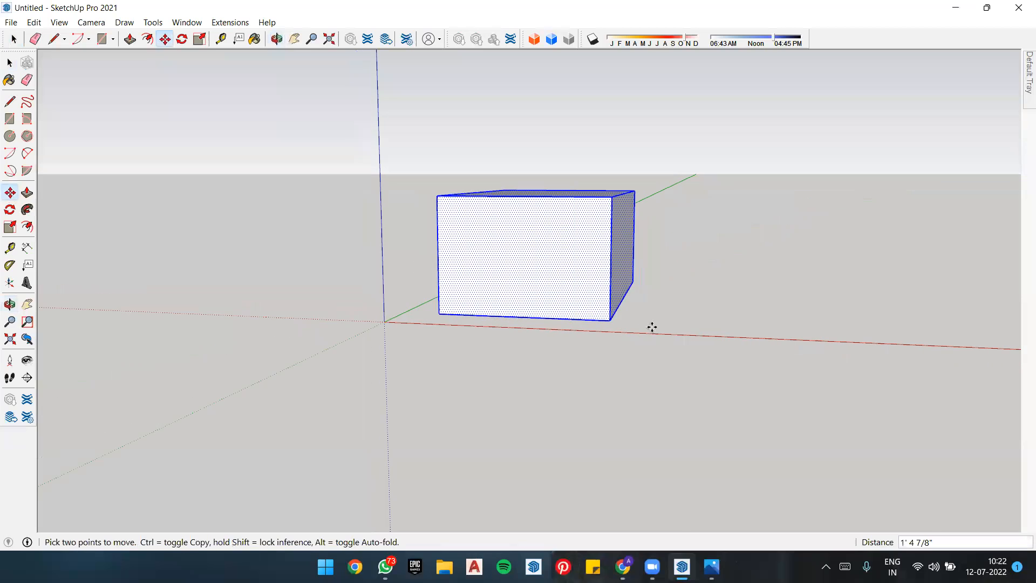
key("Escape")
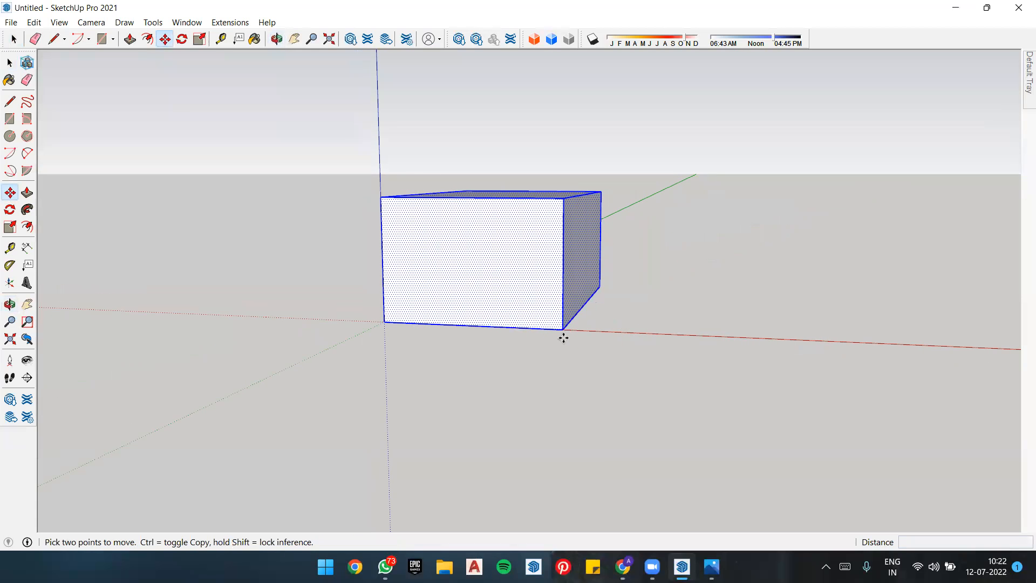
left_click(562, 330)
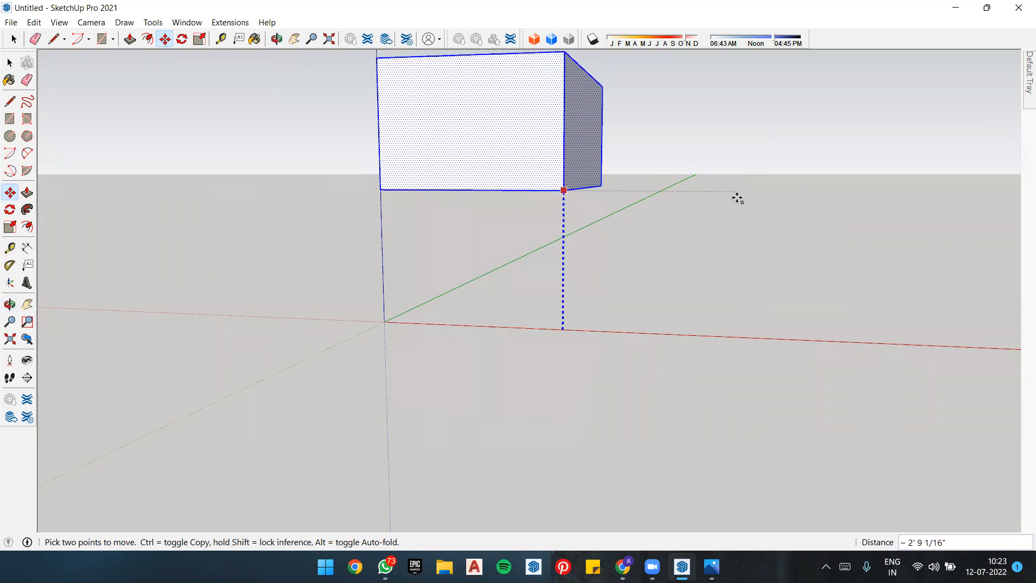
scroll(723, 253, "down", 4)
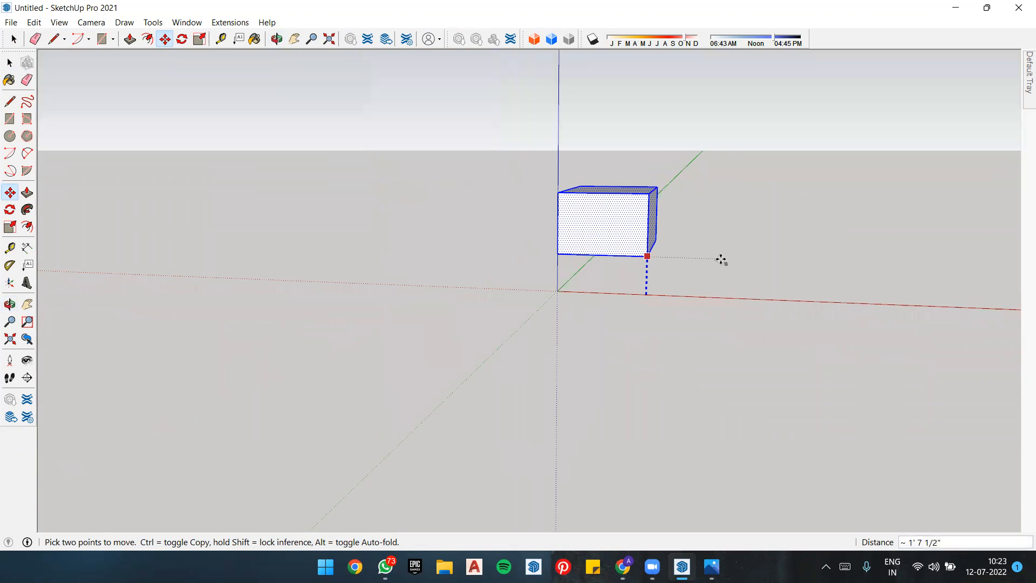
key("space")
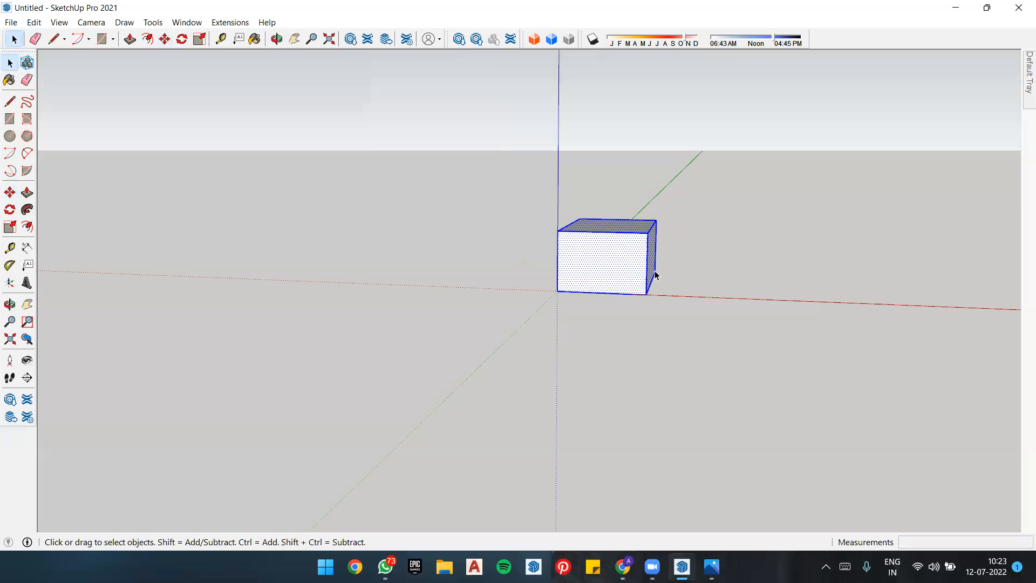
Step: Undo the move to the origin and try moving the box along the green axis, with and without locking the direction
key("ctrl+z")
middle_click_drag(894, 317, 706, 310)
scroll(706, 310, "down", 1)
key("m")
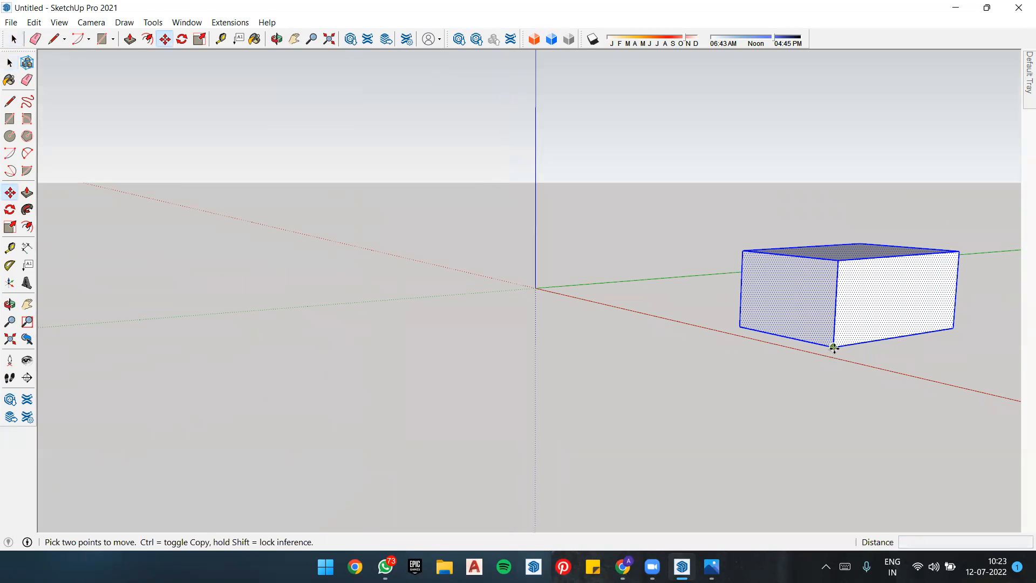
left_click(835, 348)
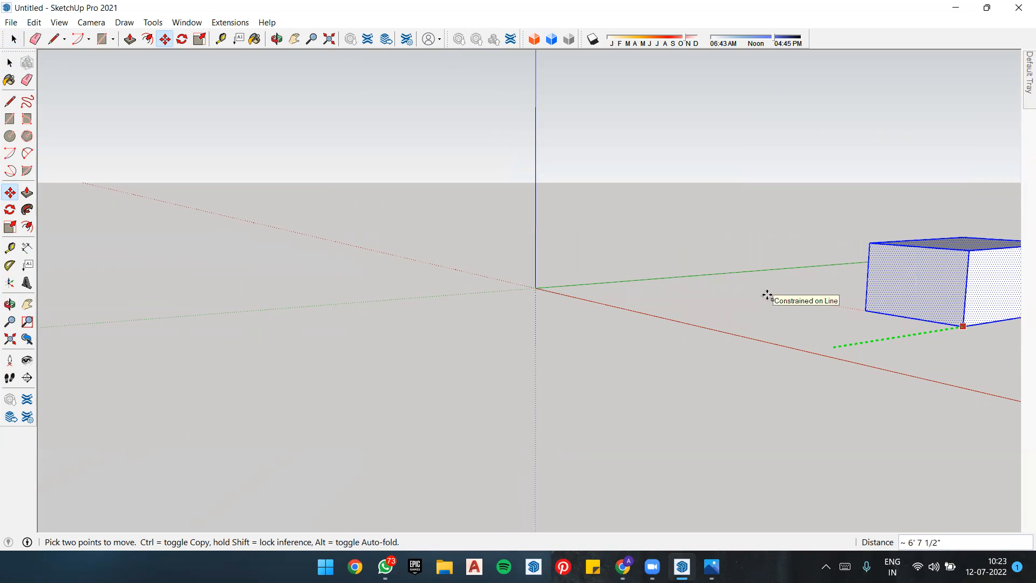
key("Escape")
middle_click_drag(815, 329, 694, 289)
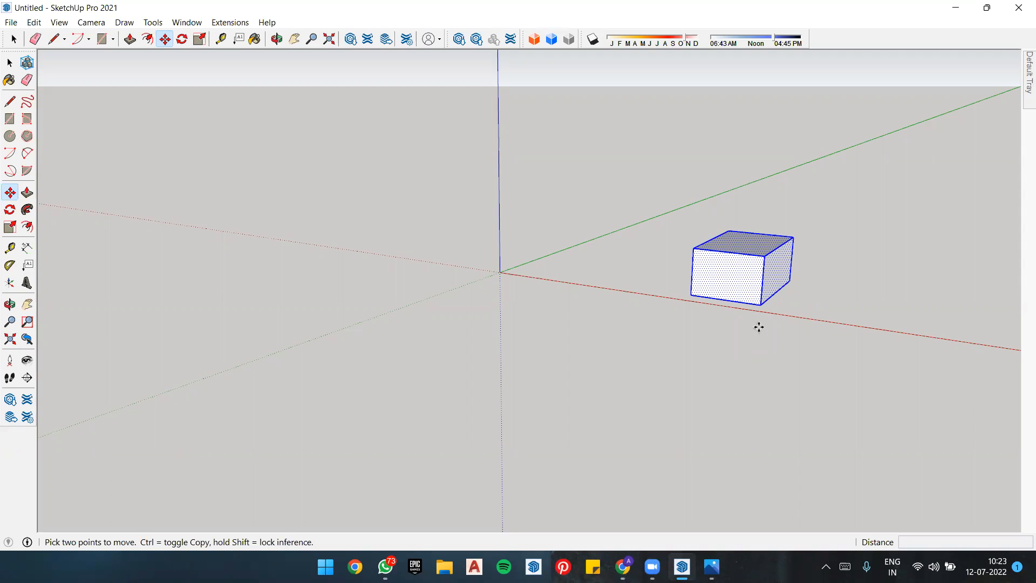
left_click(759, 304)
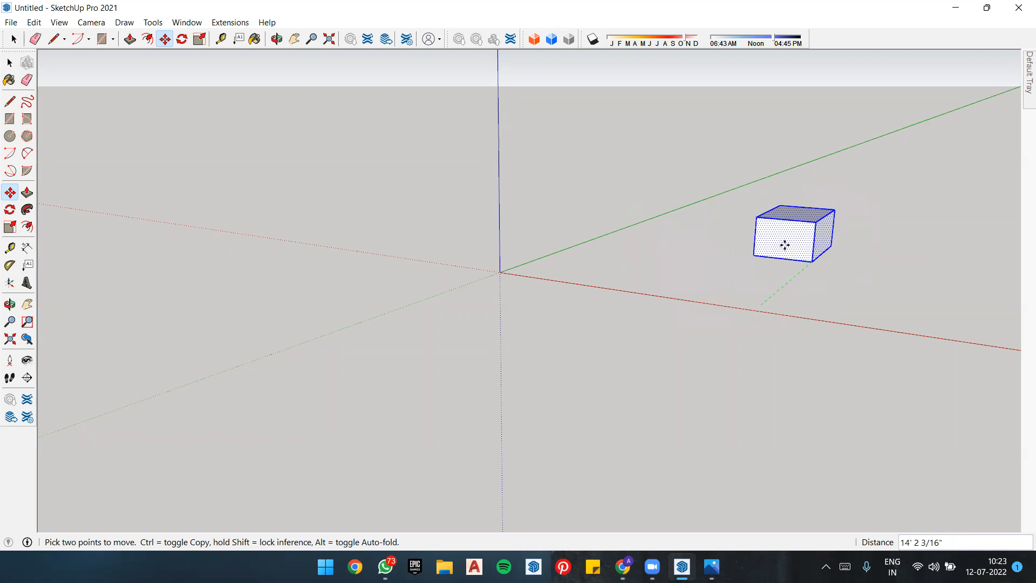
key("Escape")
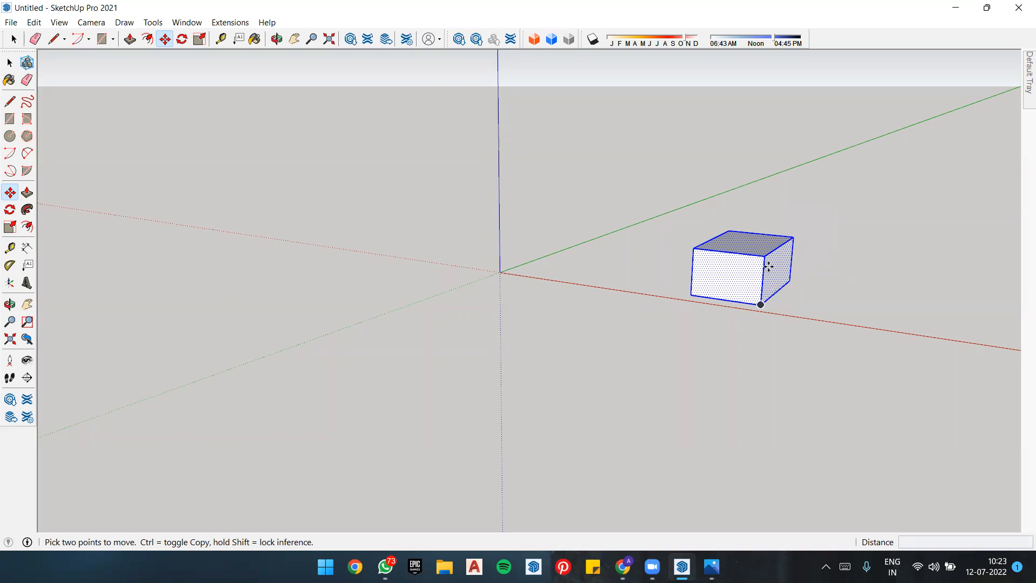
Step: Move the box by its nearest bottom corner about 8' 8" along the red axis toward the origin
left_click(760, 304)
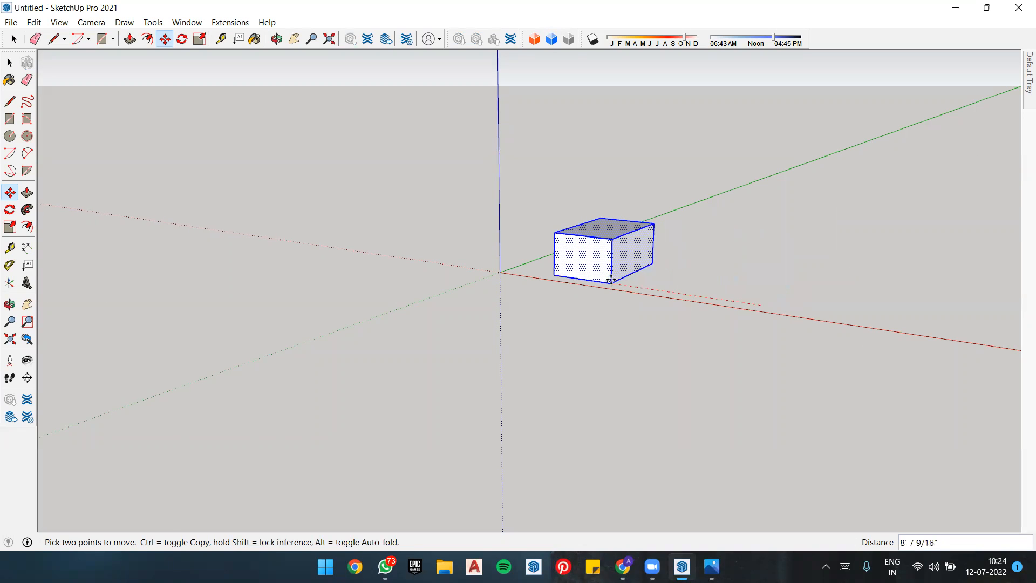
left_click(611, 279)
middle_click_drag(534, 248, 597, 226)
scroll(598, 230, "up", 3)
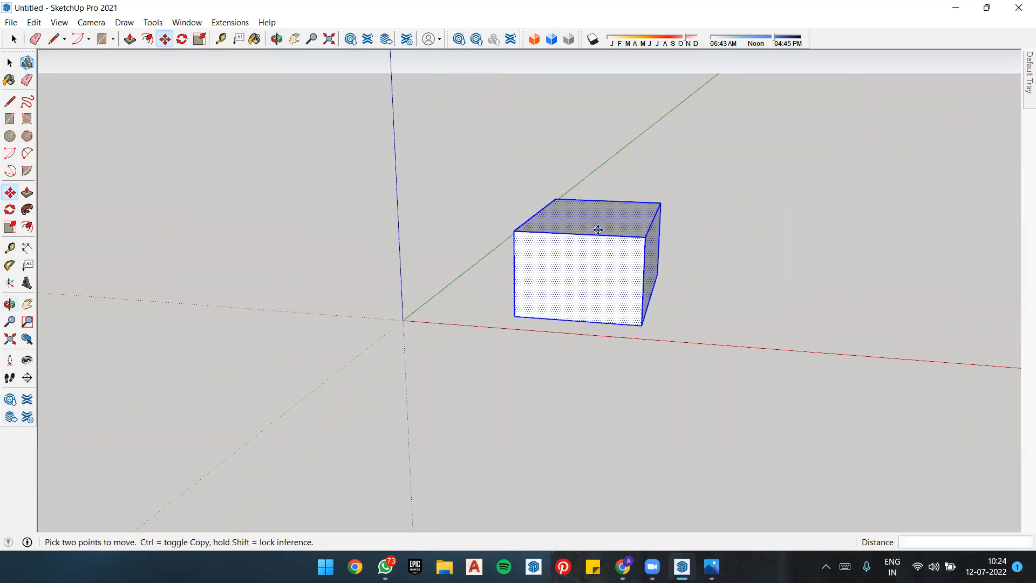
scroll(598, 230, "up", 1)
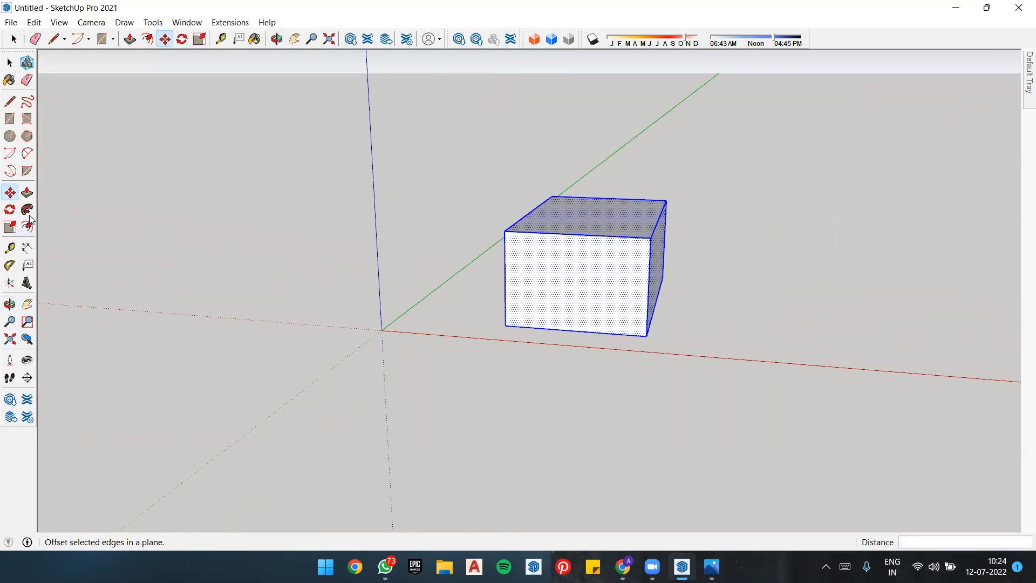
Step: Undo the box's remaining moves and its creation until the model is empty
key("ctrl+z")
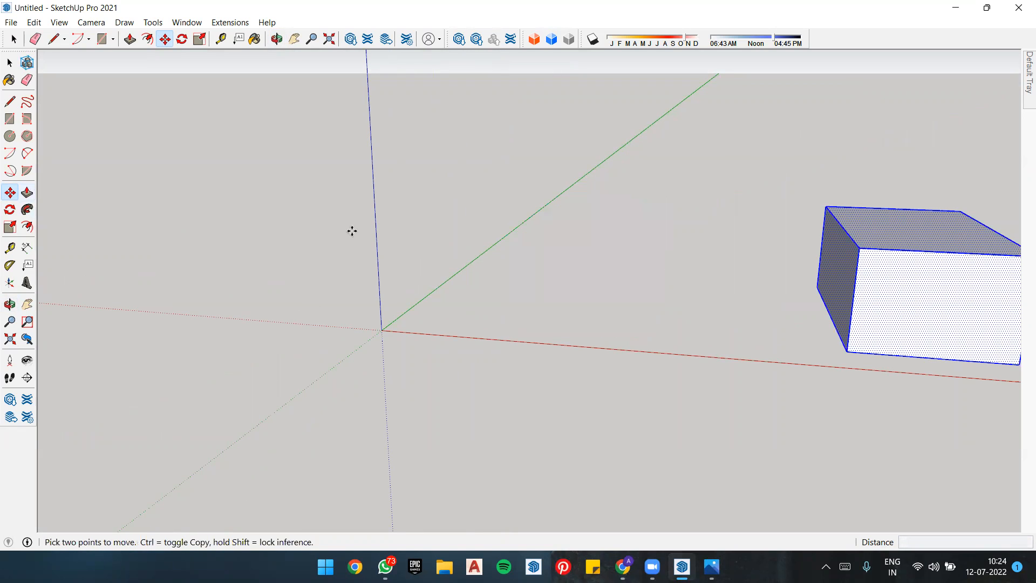
key("ctrl+z")
key("ctrl+z")
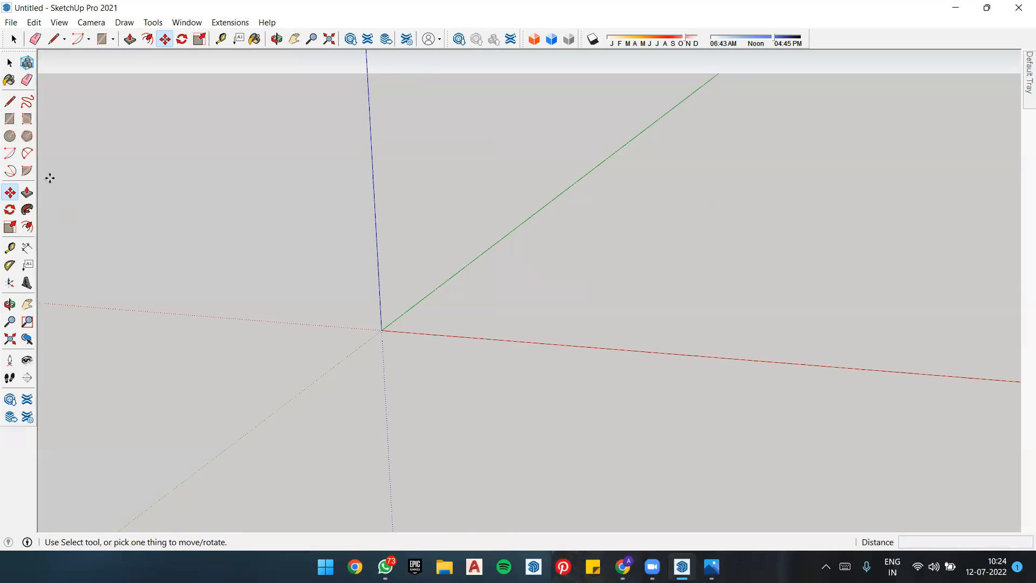
Step: Draw a ground rectangle about 5' 1" by 6' 7" between the red and green axes
left_click(11, 118)
left_click(509, 271)
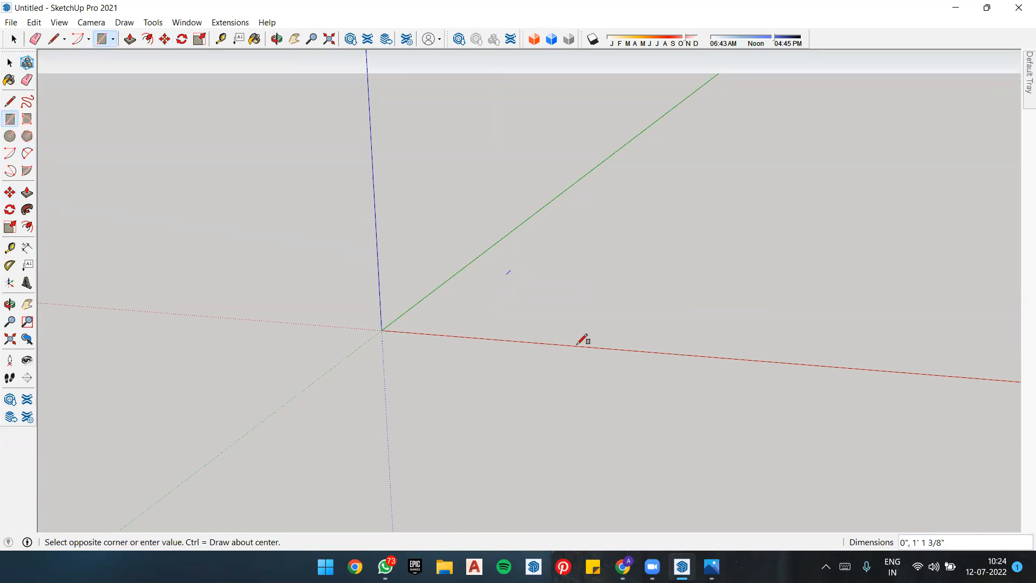
left_click(638, 343)
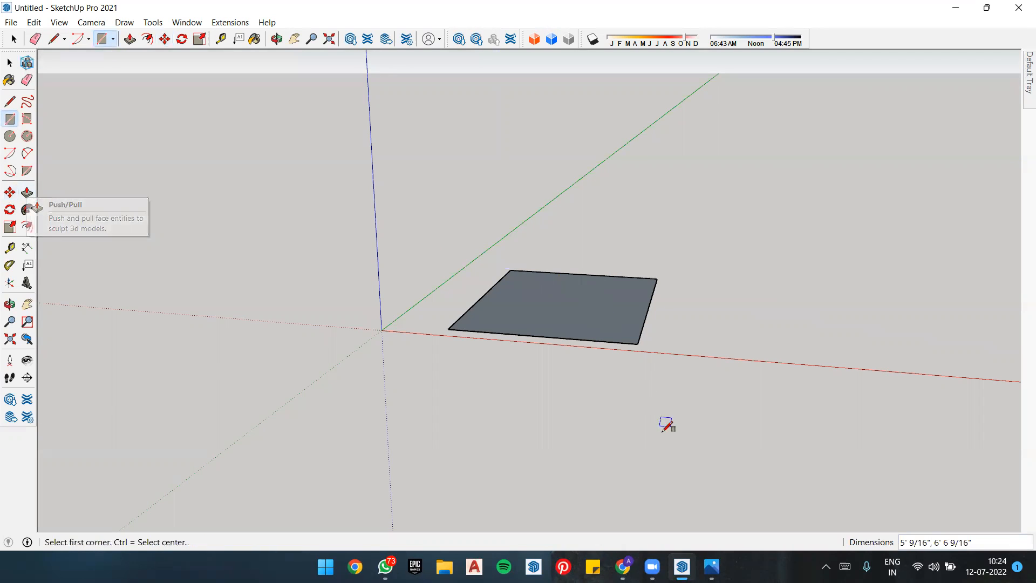
Step: Try pulling the ground rectangle up into a tall column with Push/Pull
key("space")
key("p")
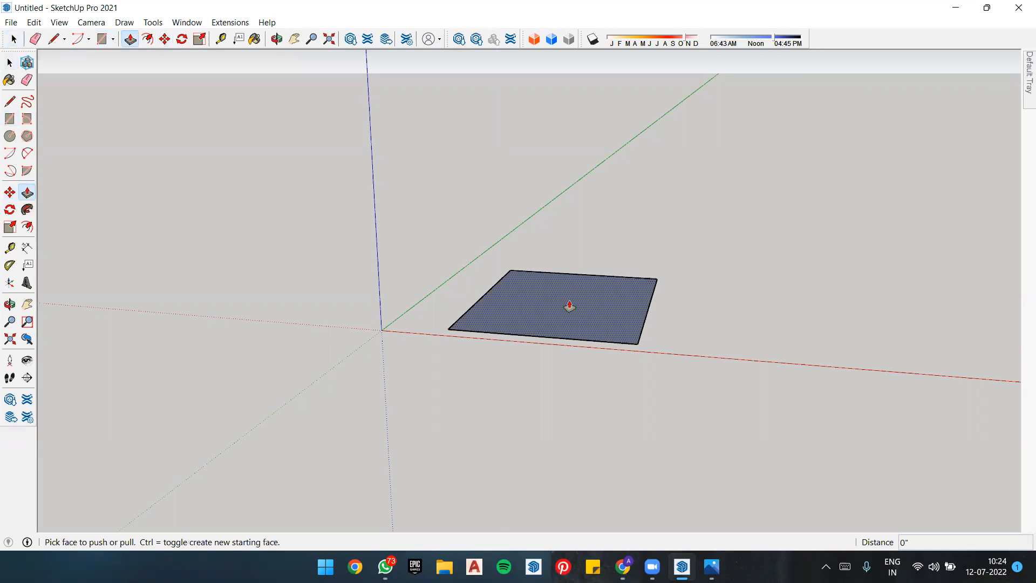
middle_click_drag(588, 308, 588, 330)
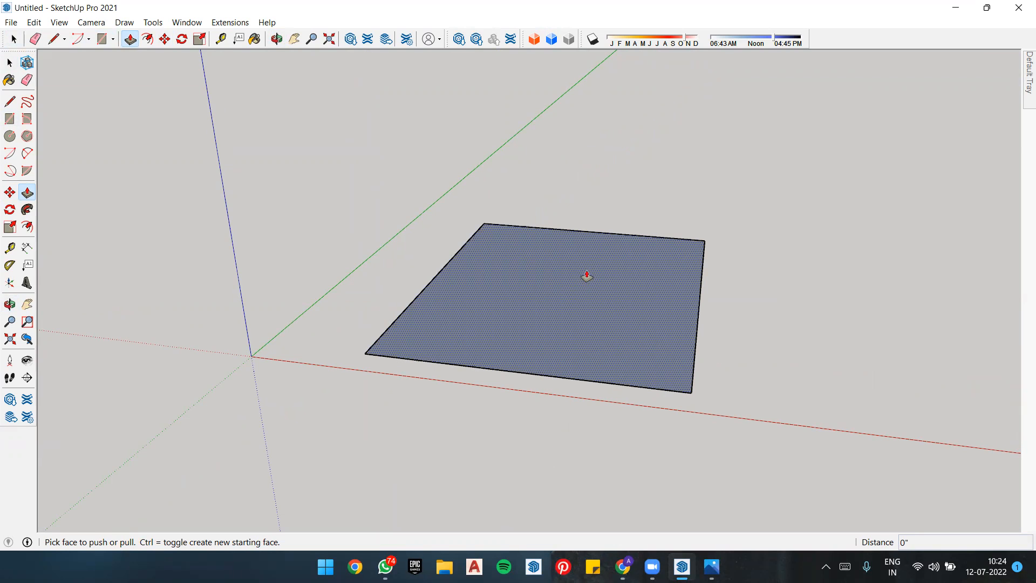
left_click(556, 295)
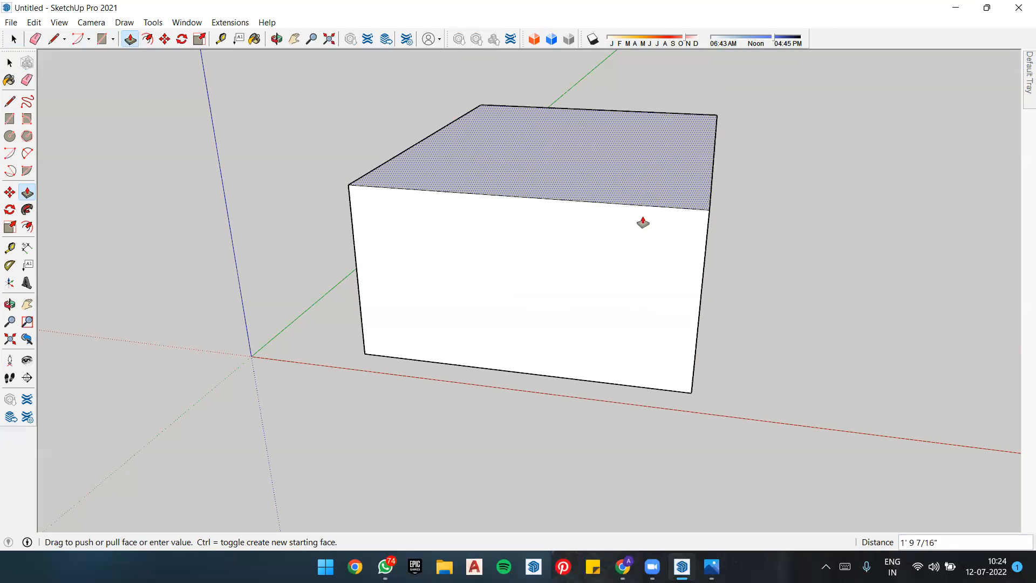
left_click(606, 248)
left_click(606, 249)
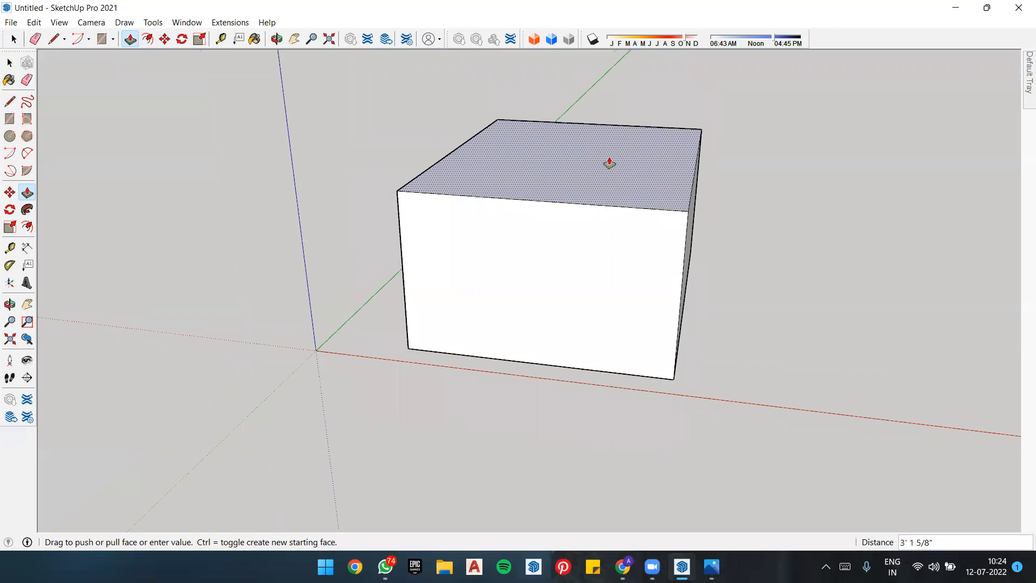
scroll(594, 474, "down", 3)
scroll(590, 144, "down", 5)
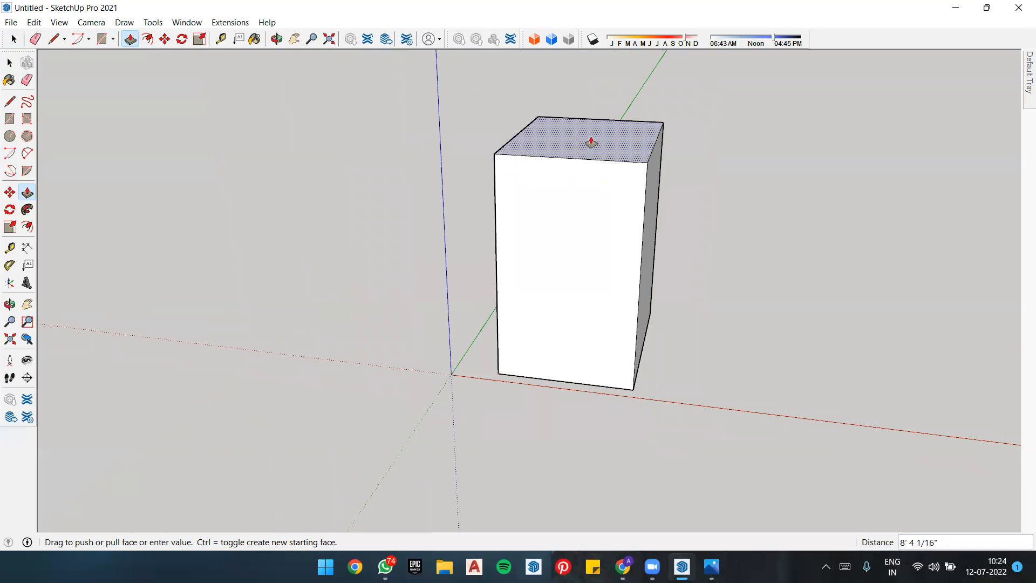
scroll(617, 67, "down", 6)
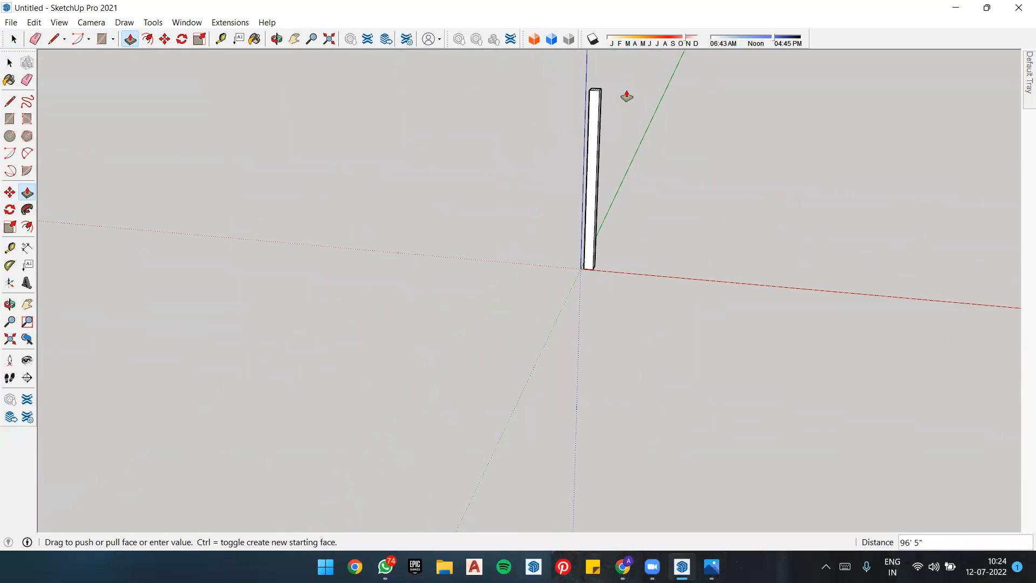
key("Escape")
scroll(606, 261, "up", 4)
scroll(590, 282, "up", 6)
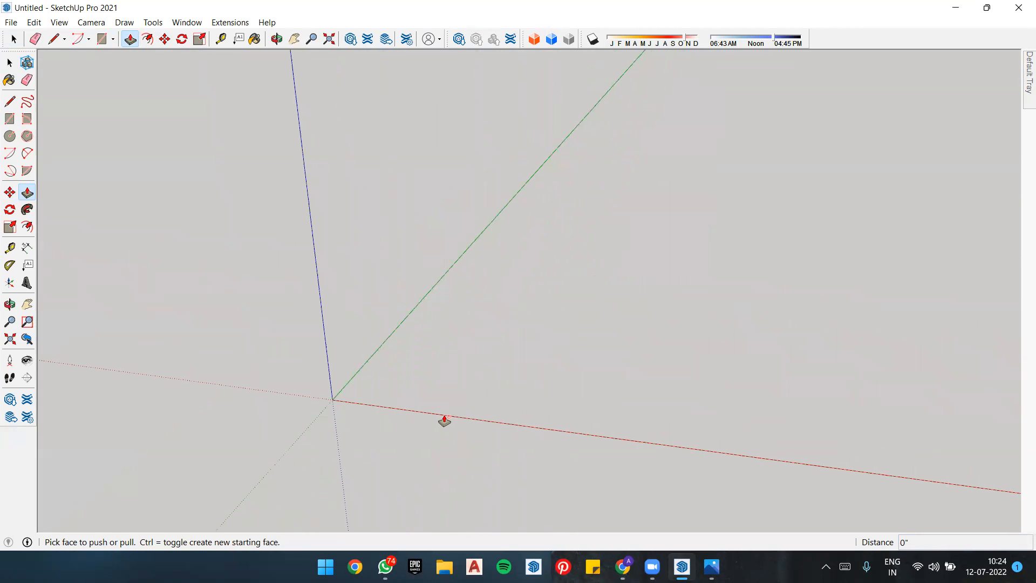
Step: Restore the ground rectangle and pull it up into a box about 5' 3" high
key("ctrl+y")
left_click(497, 361)
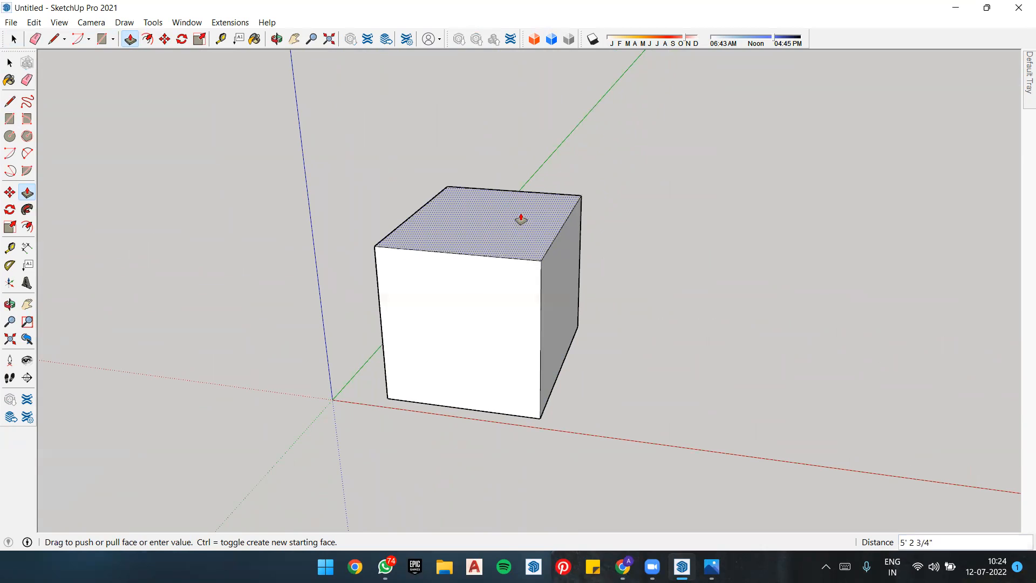
left_click(520, 215)
Step: Extend several of the box's side faces outward with Push/Pull, working around the box
left_click(567, 280)
left_click(885, 319)
left_click(672, 341)
left_click(611, 481)
middle_click_drag(610, 479, 541, 299)
left_click(349, 353)
middle_click_drag(399, 328, 998, 256)
left_click(493, 290)
left_click(285, 374)
middle_click_drag(874, 123, 397, 166)
scroll(420, 184, "down", 2)
scroll(538, 223, "up", 3)
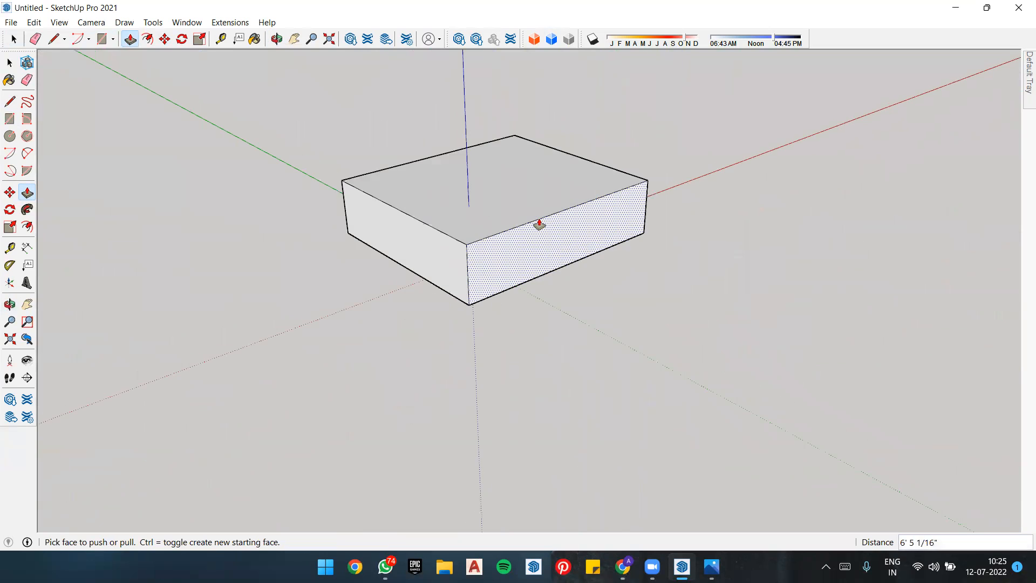
Step: Undo the Push/Pull extensions of the box's side faces
key("ctrl+z")
key("ctrl+z")
key("ctrl+z")
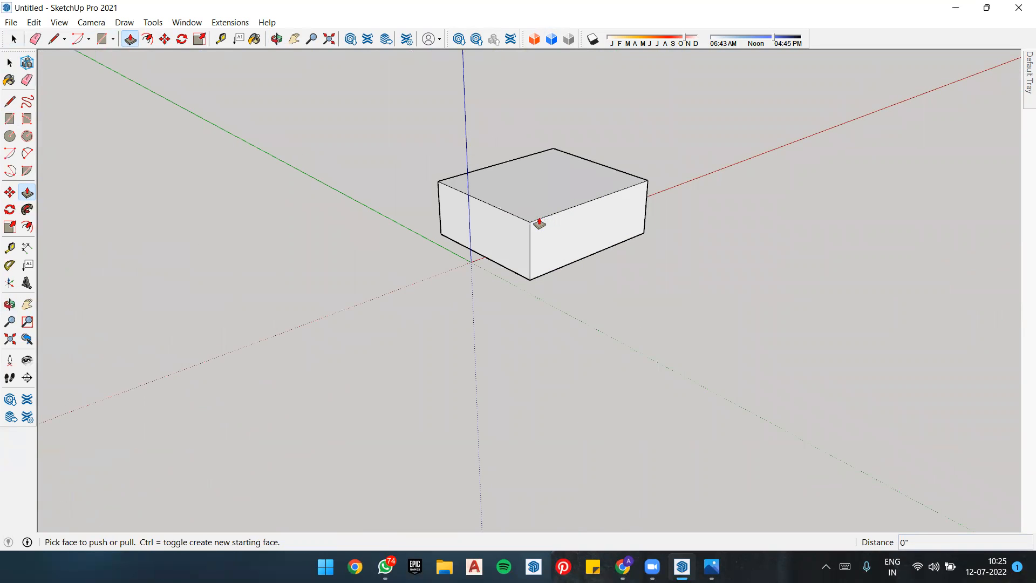
key("ctrl+z")
Step: Try raising the box's top face by about 5', and undo back to the flat rectangle
middle_click_drag(574, 211, 634, 206)
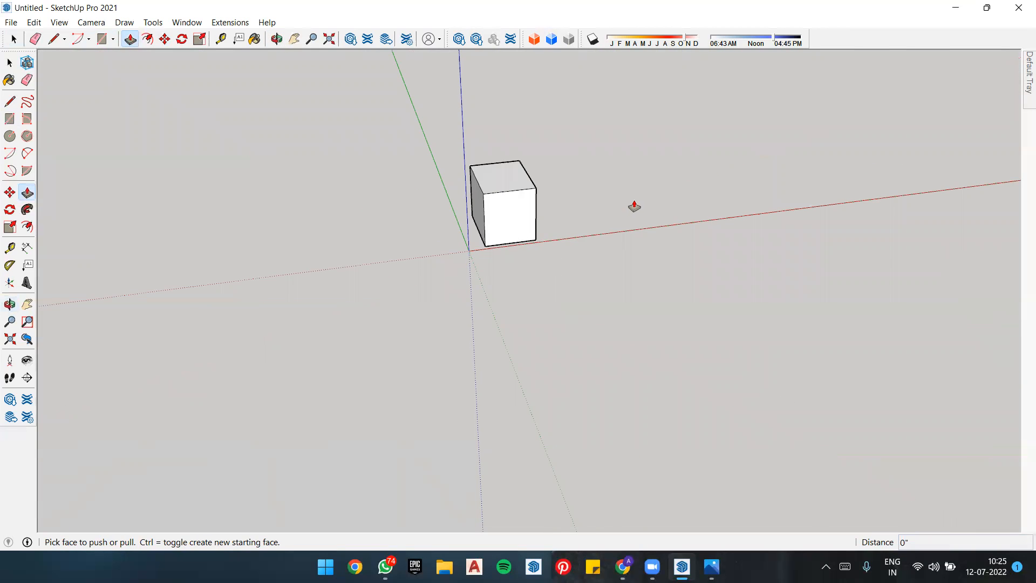
scroll(631, 205, "up", 2)
left_click(467, 177)
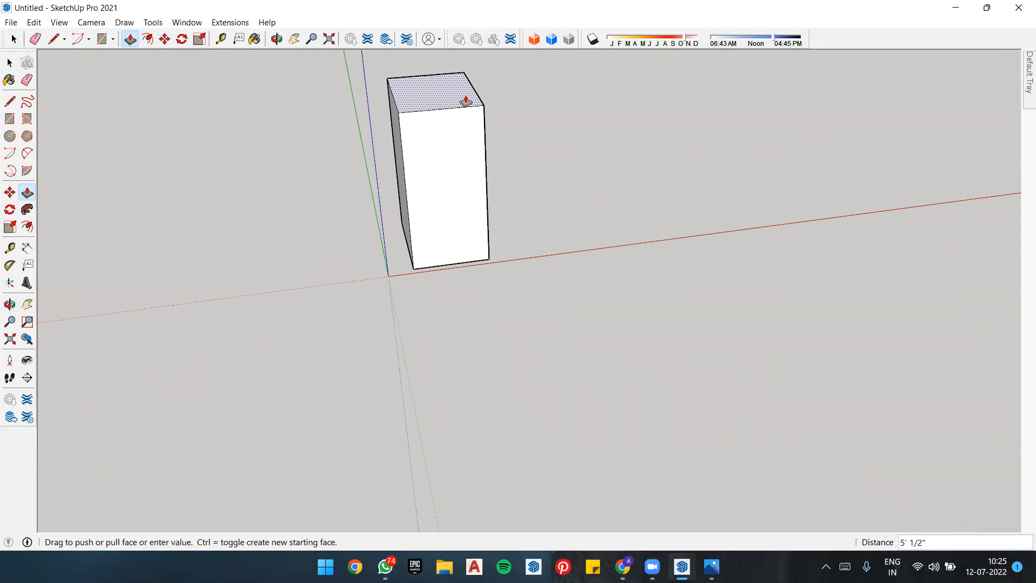
key("ctrl+z")
key("ctrl+z")
Step: Pull the flat rectangle up about 62' 7" into a very tall column
left_click(459, 249)
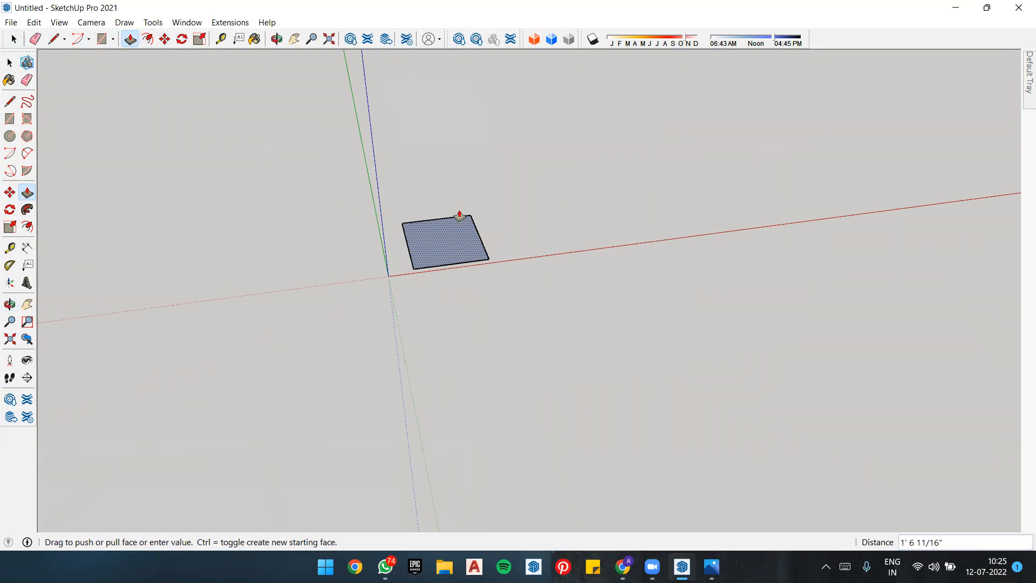
left_click_drag(477, 87, 403, 64)
key("Up")
key("Up")
key("Up")
key("Up")
key("Up")
key("Up")
key("Up")
key("Up")
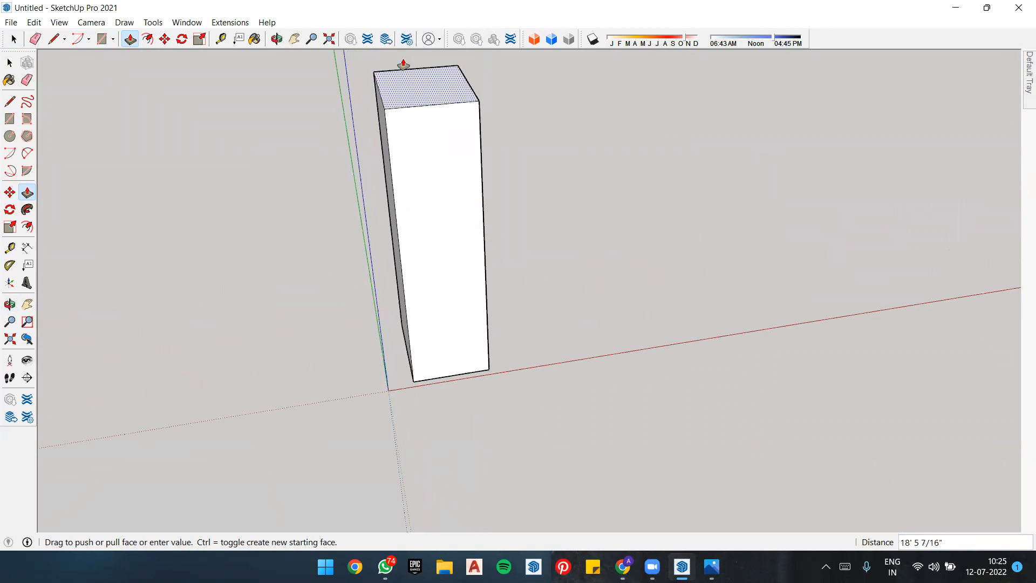
scroll(403, 64, "up", 4)
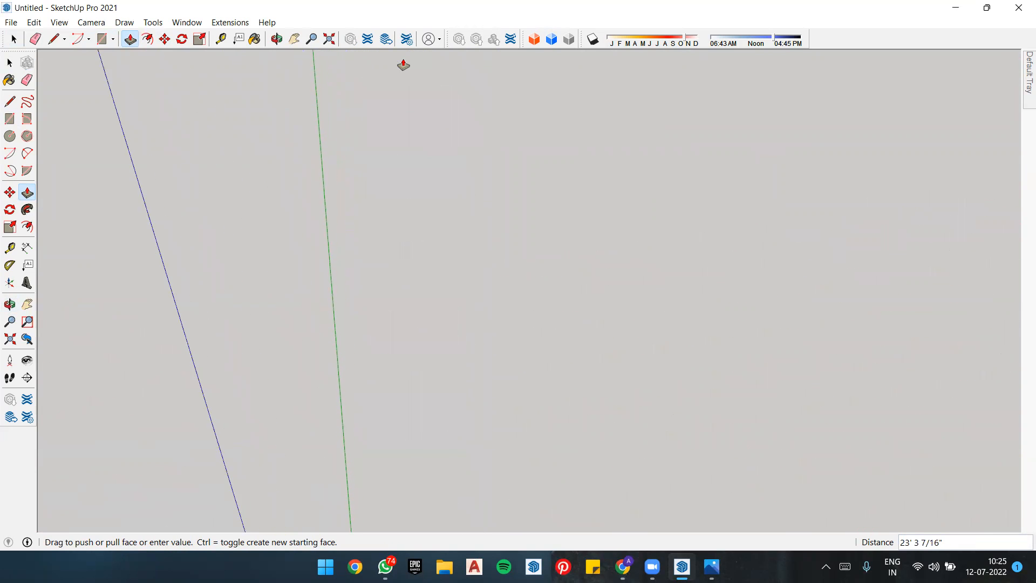
left_click(405, 221)
scroll(405, 225, "down", 5)
scroll(335, 224, "down", 10)
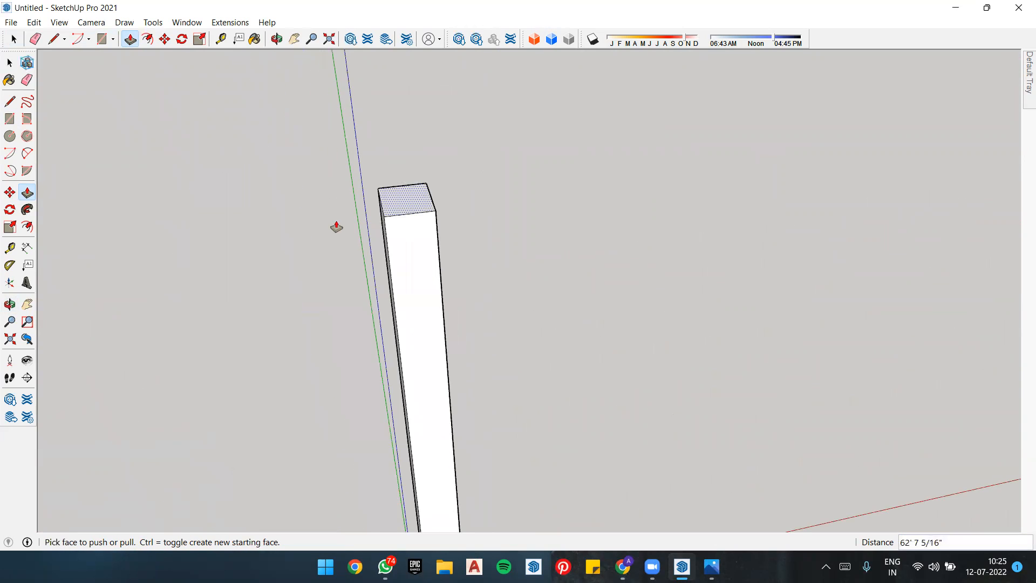
scroll(423, 445, "up", 3)
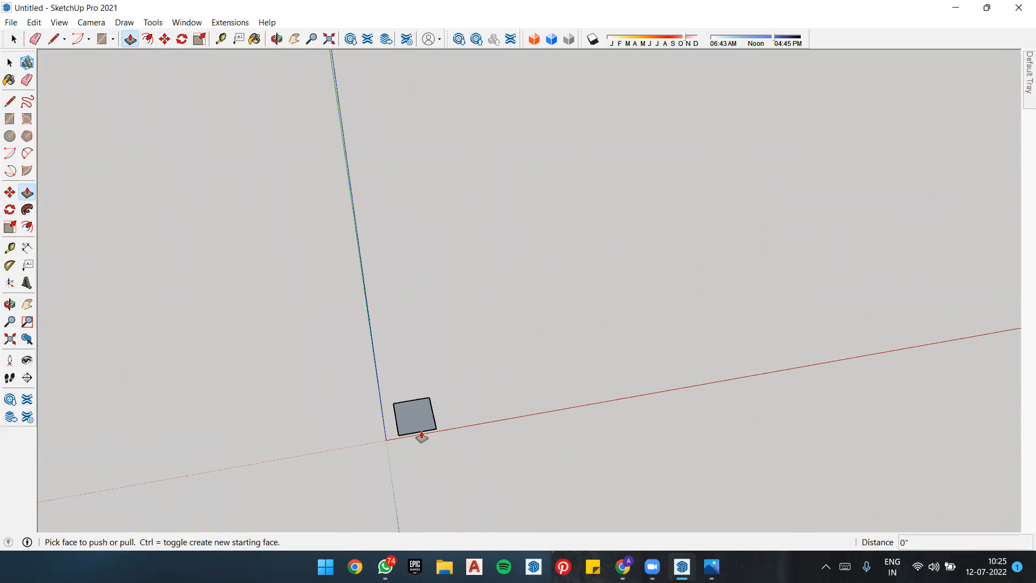
Step: Pull the rectangle up again into a column, raising its top face about 20' 6"
left_click_drag(409, 394, 416, 397)
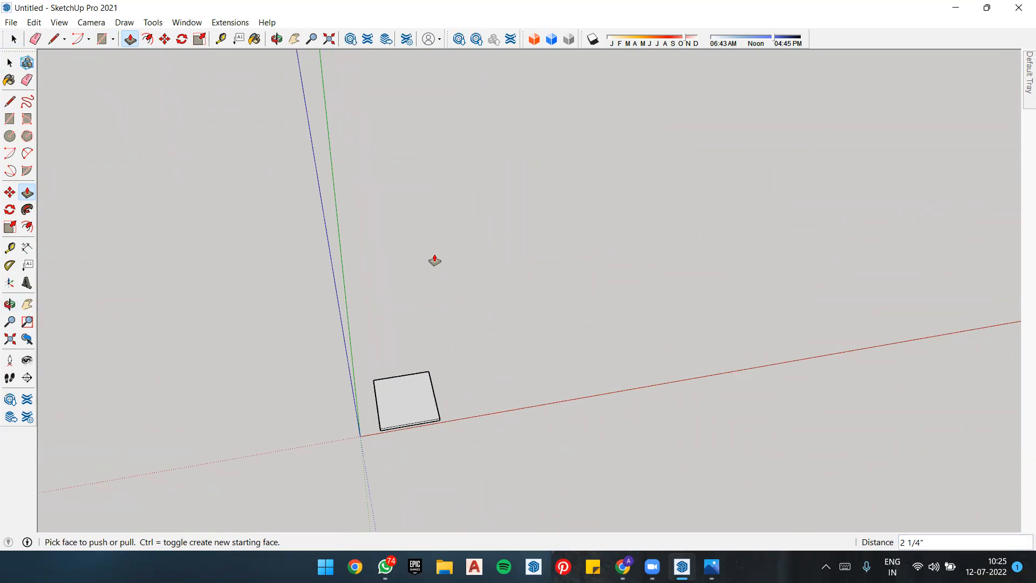
left_click(413, 399)
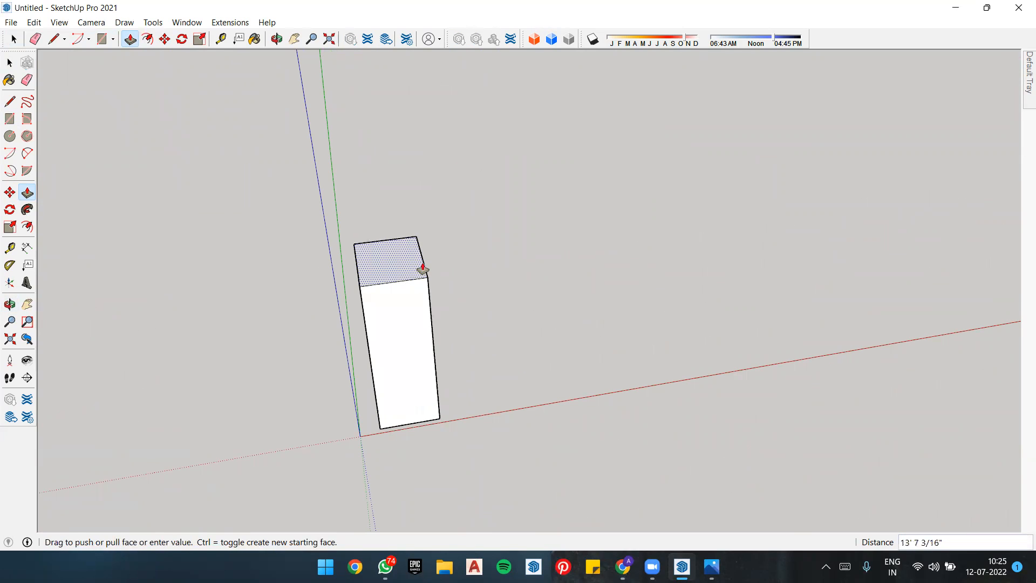
middle_click_drag(648, 248, 387, 145)
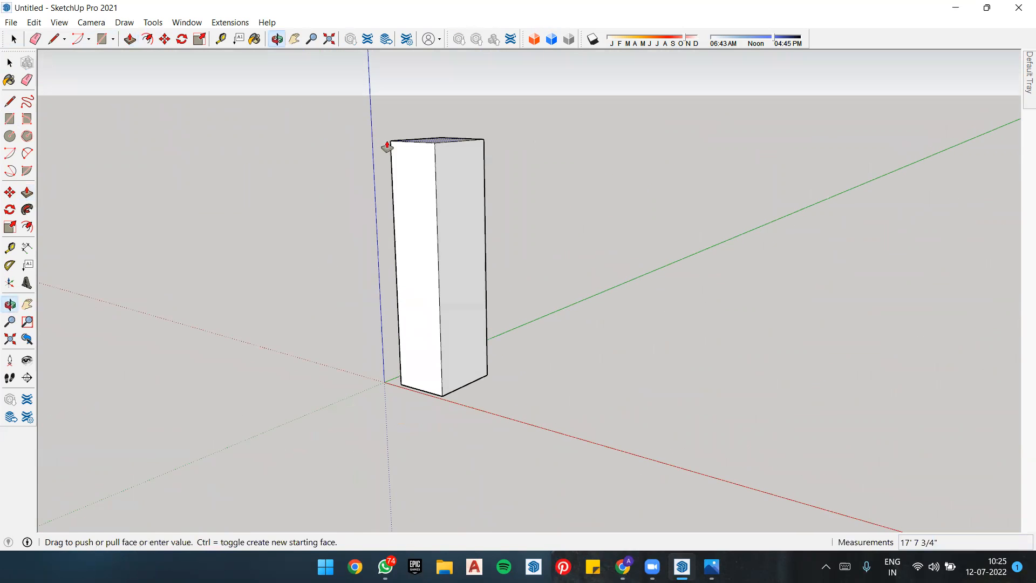
scroll(608, 257, "down", 4)
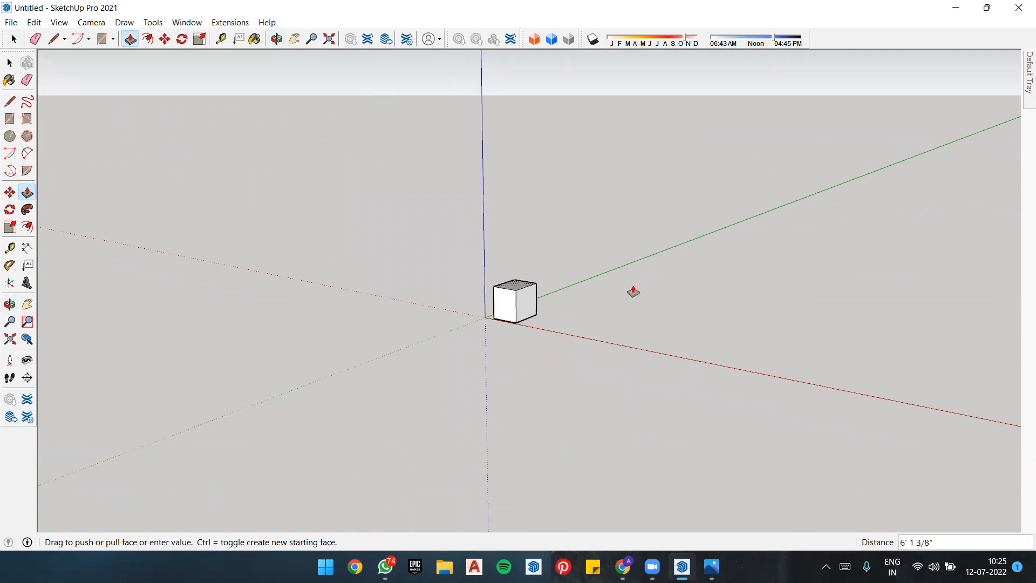
scroll(610, 265, "down", 3)
scroll(851, 211, "down", 1)
scroll(680, 215, "up", 3)
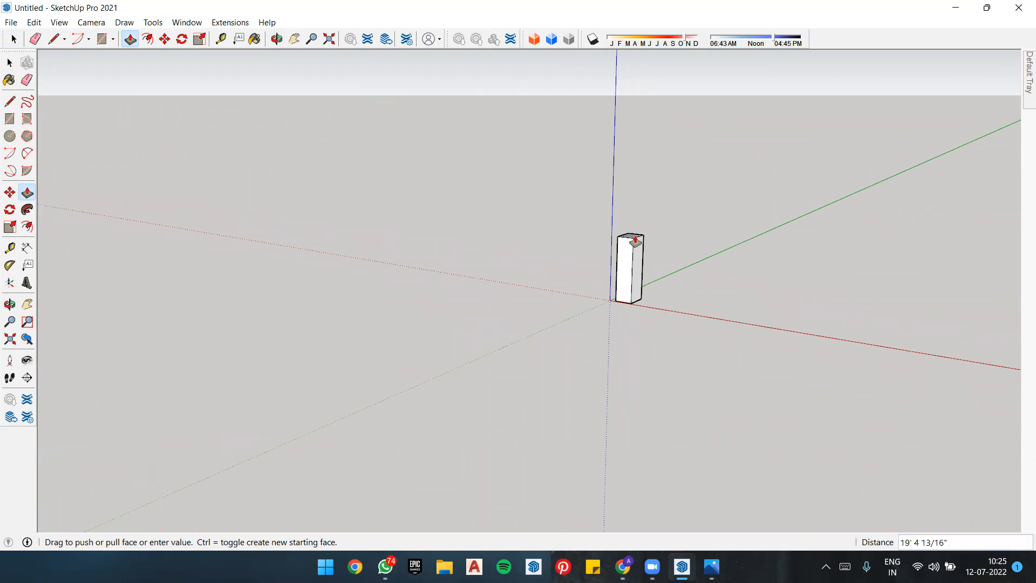
left_click(634, 232)
scroll(668, 236, "up", 3)
middle_click_drag(637, 238, 502, 249)
scroll(647, 248, "up", 3)
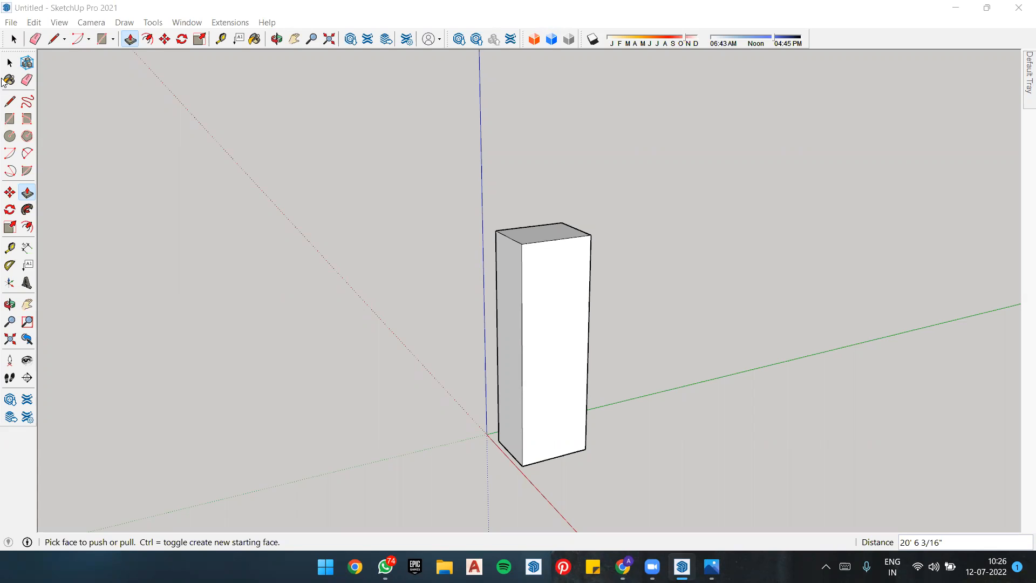
Step: Undo the column and its base rectangle until the model is empty
key("space")
left_click_drag(417, 143, 668, 487)
left_click(514, 199)
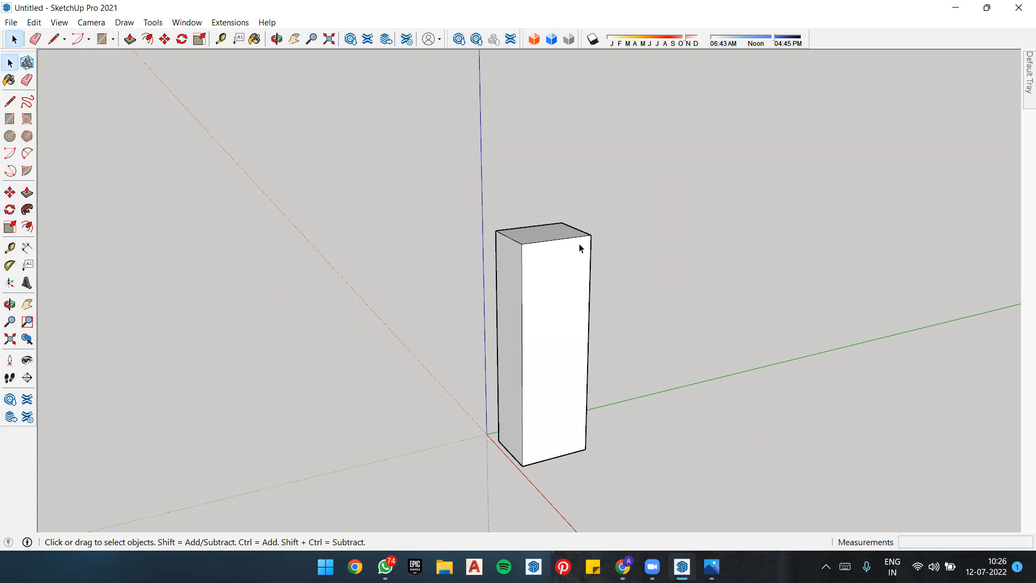
key("ctrl+z")
key("ctrl+z")
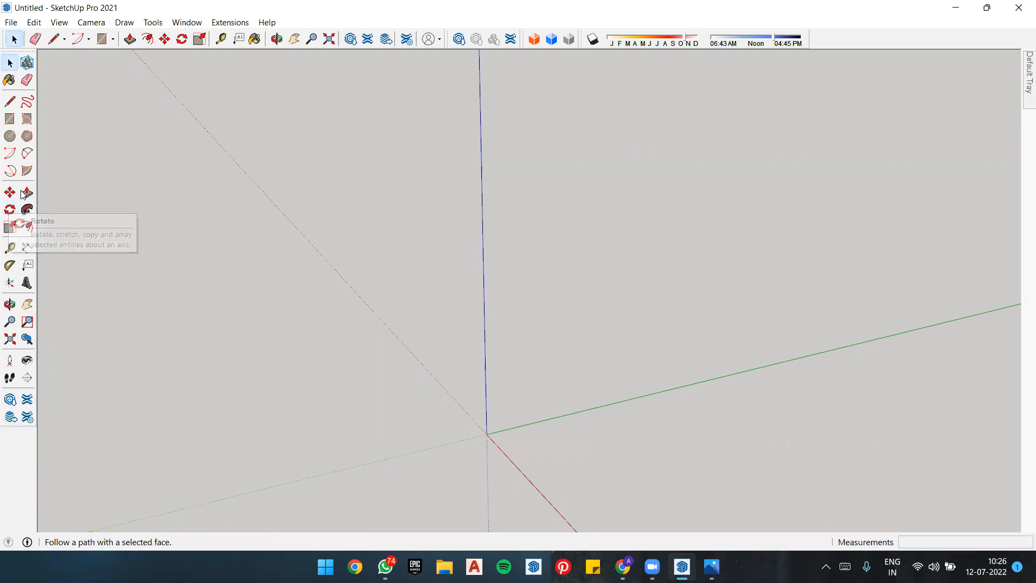
Step: Draw a ground rectangle about 10' 4" by 4' 11" between the red and green axes
left_click(10, 119)
left_click(530, 451)
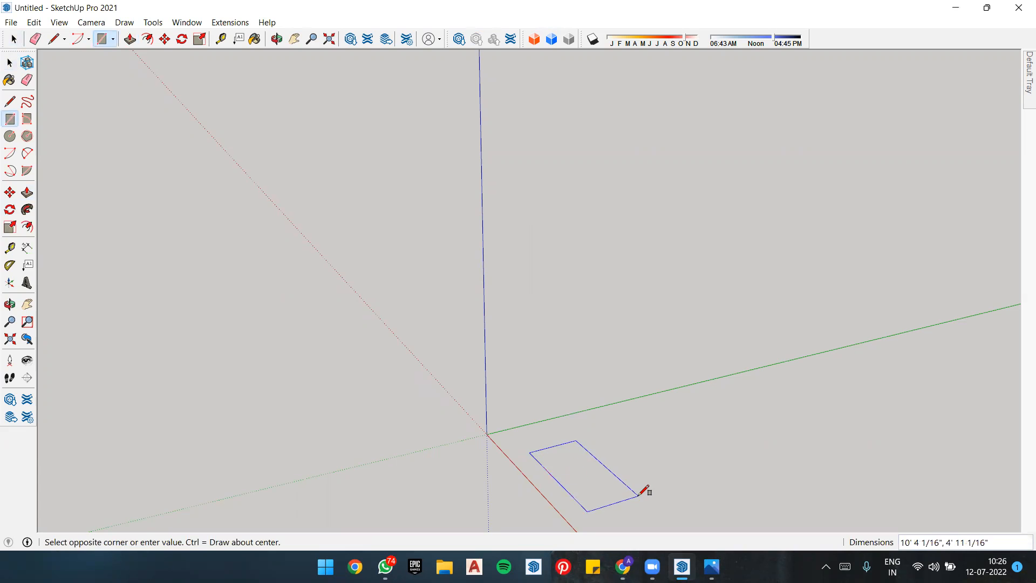
left_click(639, 495)
Step: Pull the rectangle up about 6' 7" into a box and turn the view to its front
key("p")
left_click(594, 487)
left_click(592, 416)
middle_click_drag(507, 380, 572, 377)
scroll(655, 359, "up", 1)
middle_click_drag(655, 359, 675, 354)
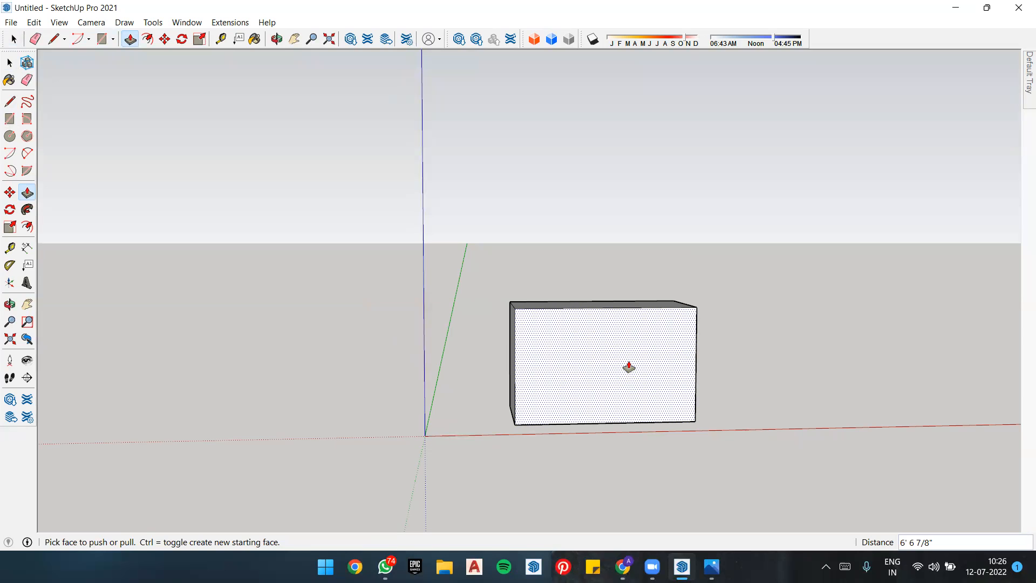
middle_click_drag(539, 375, 549, 356)
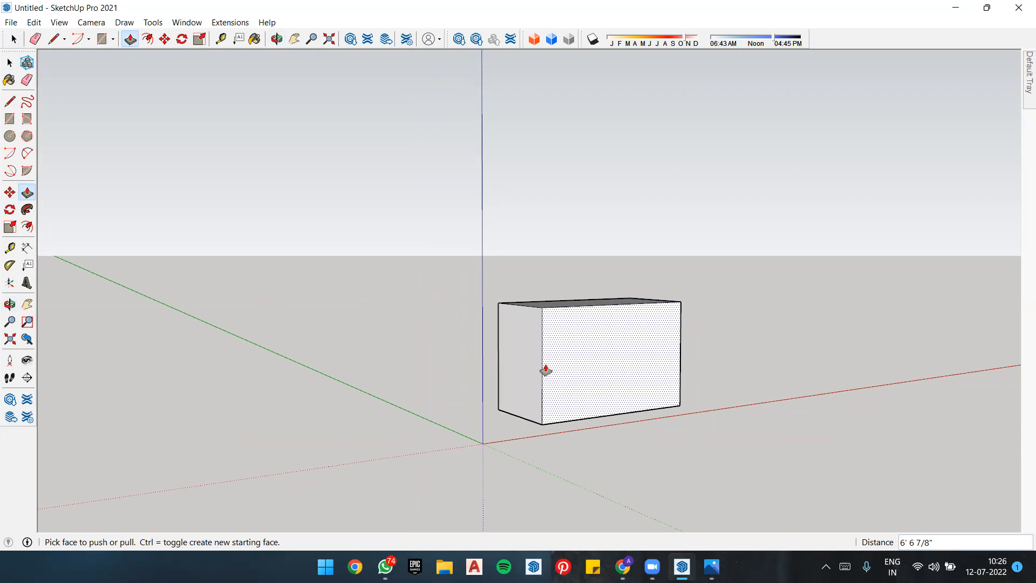
Step: Try to rotate the ungrouped box about its lower front corner, aligned to the short bottom edge
left_click(10, 210)
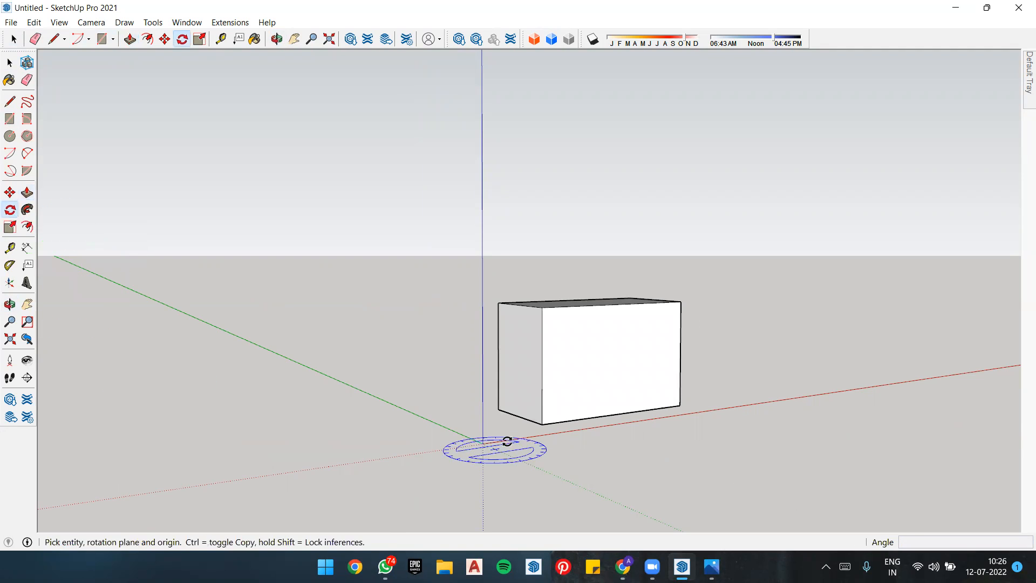
middle_click_drag(504, 488, 505, 493)
scroll(504, 492, "up", 5)
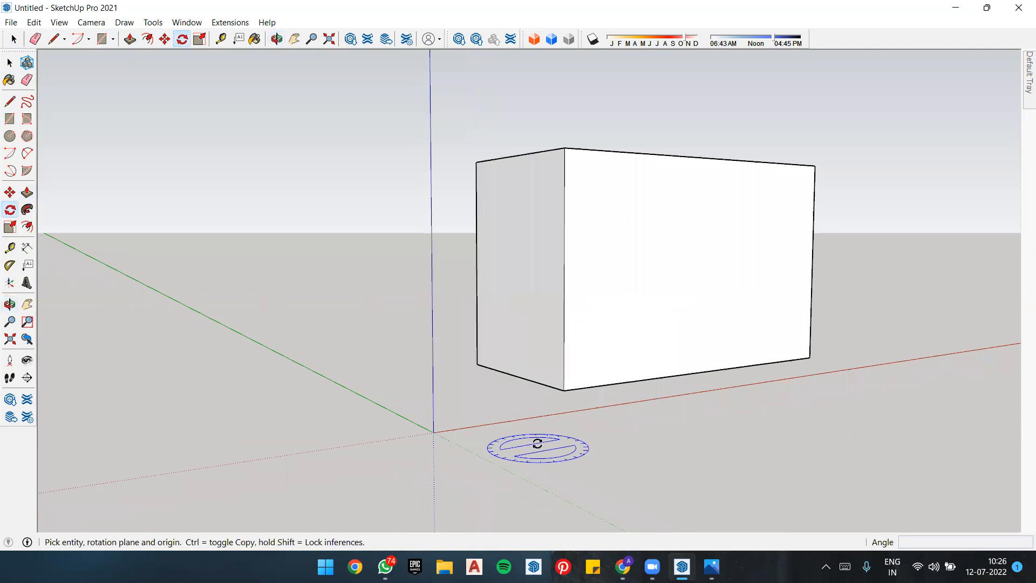
left_click(27, 118)
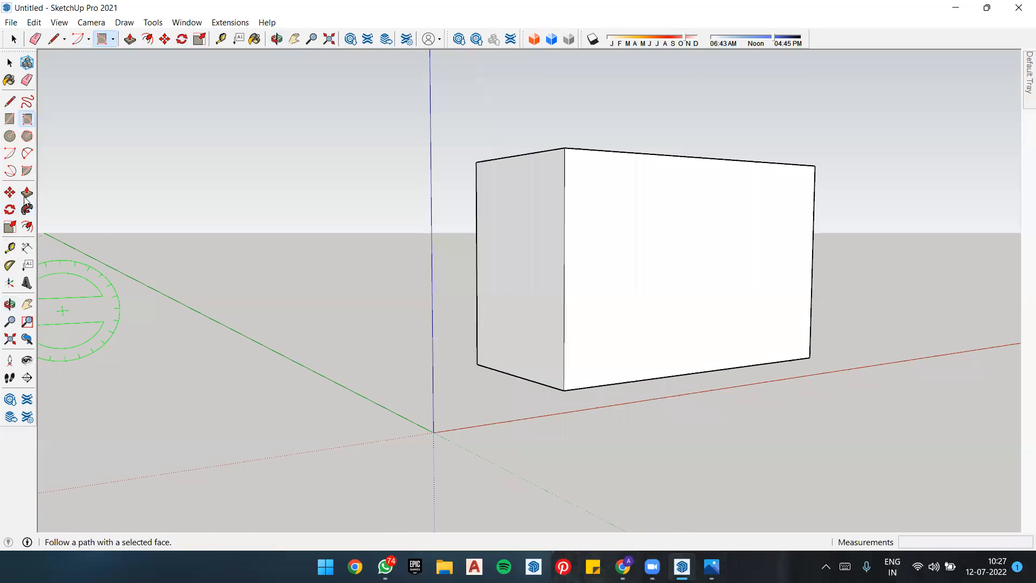
key("q")
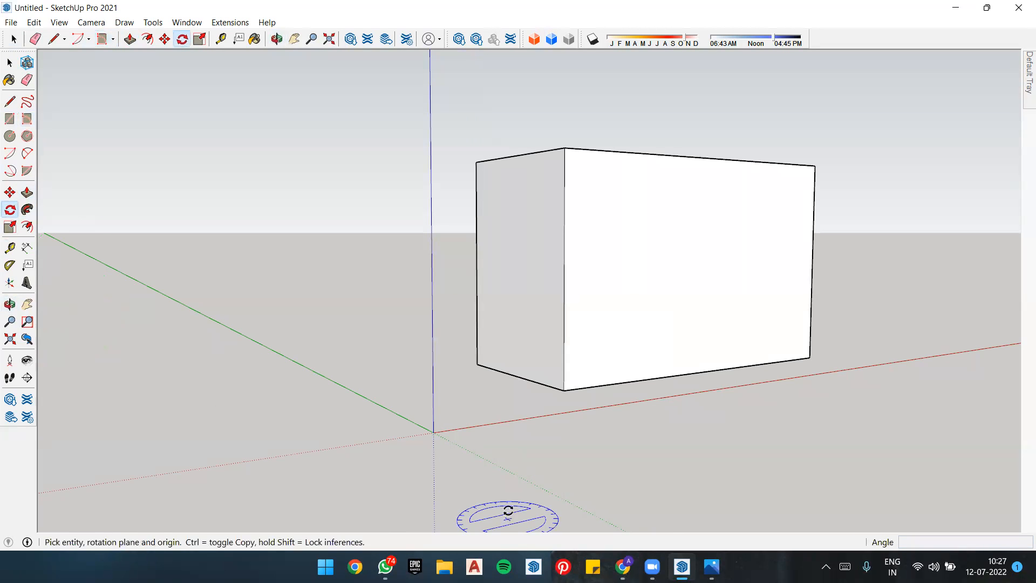
middle_click_drag(567, 397, 566, 451)
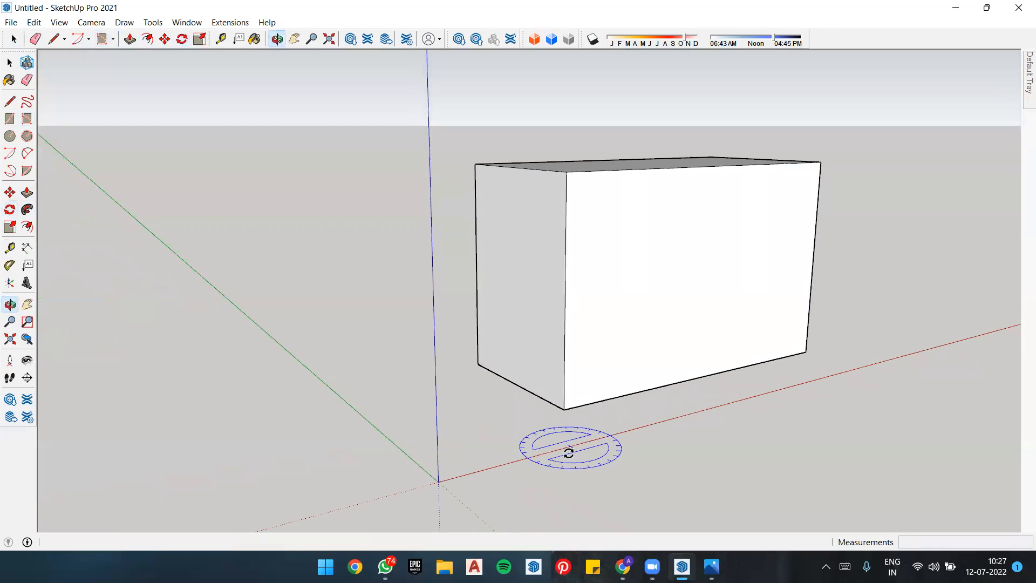
left_click(565, 409)
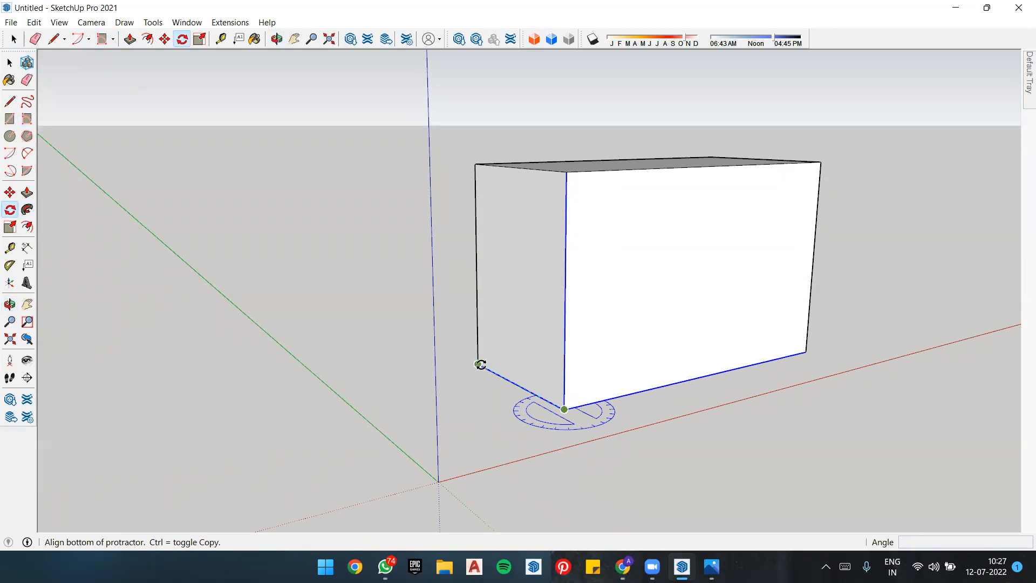
left_click(478, 363)
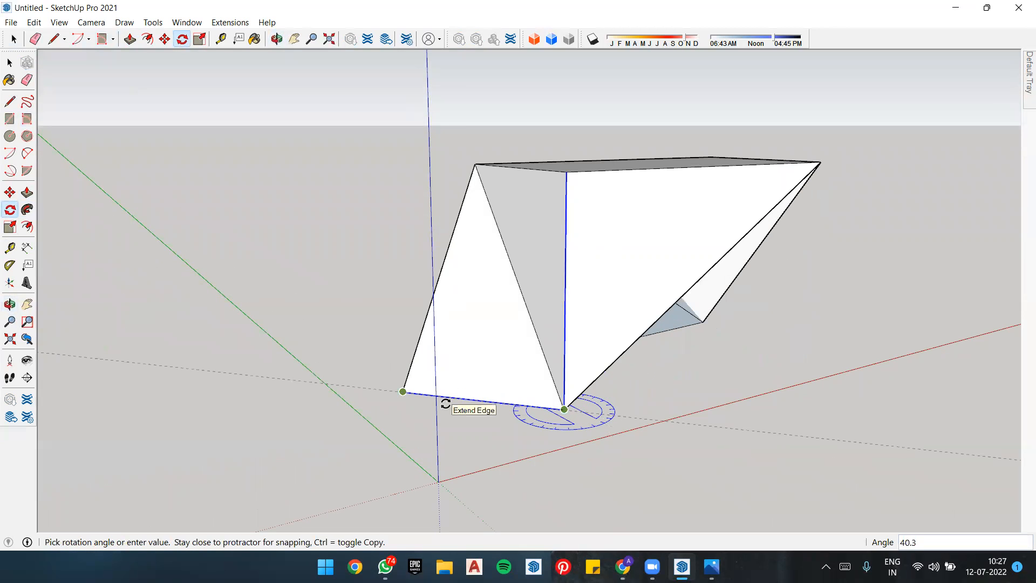
key("Escape")
key("space")
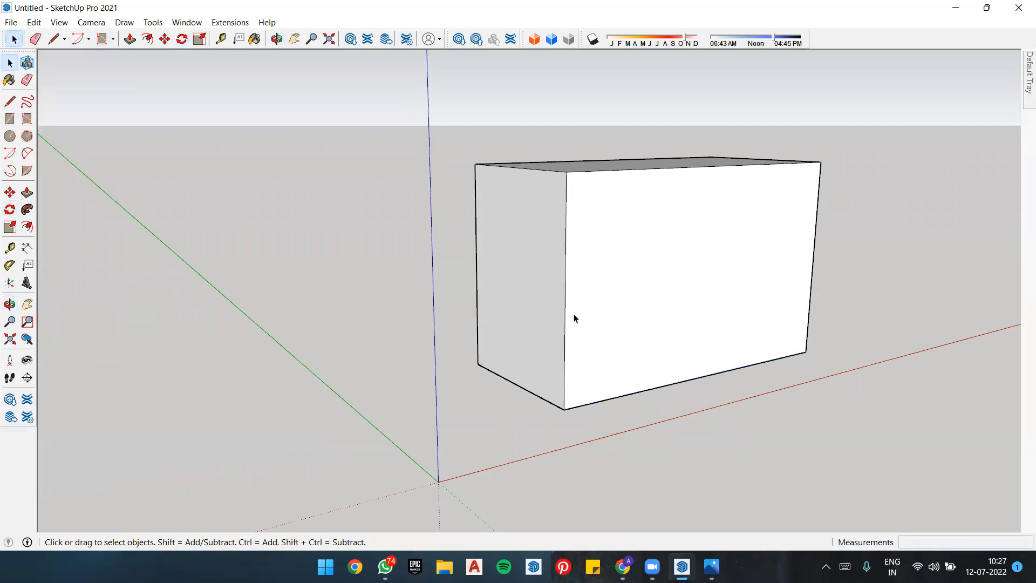
Step: Select all connected faces and edges of the box and clear the selection
triple_click(574, 300)
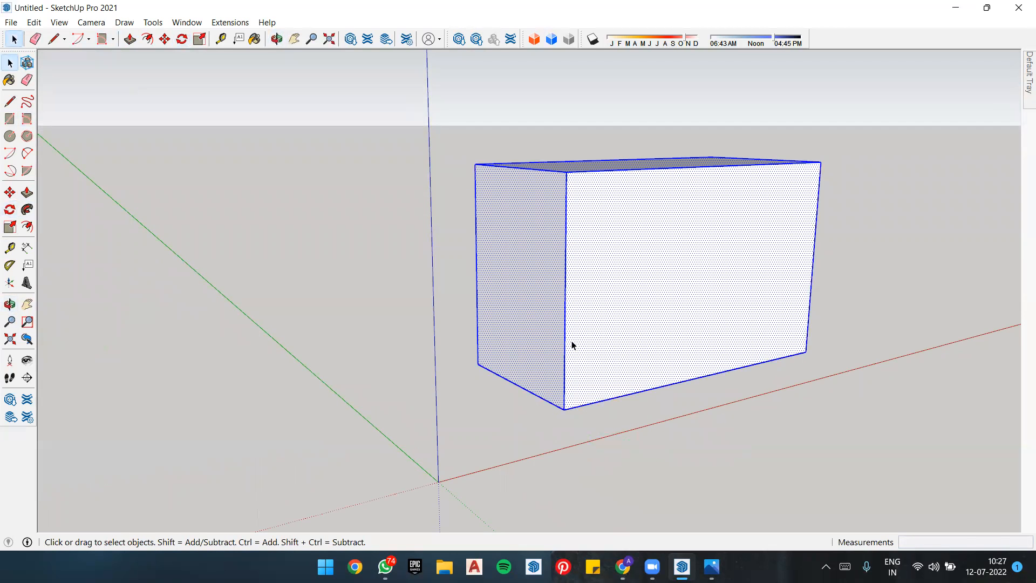
left_click(778, 437)
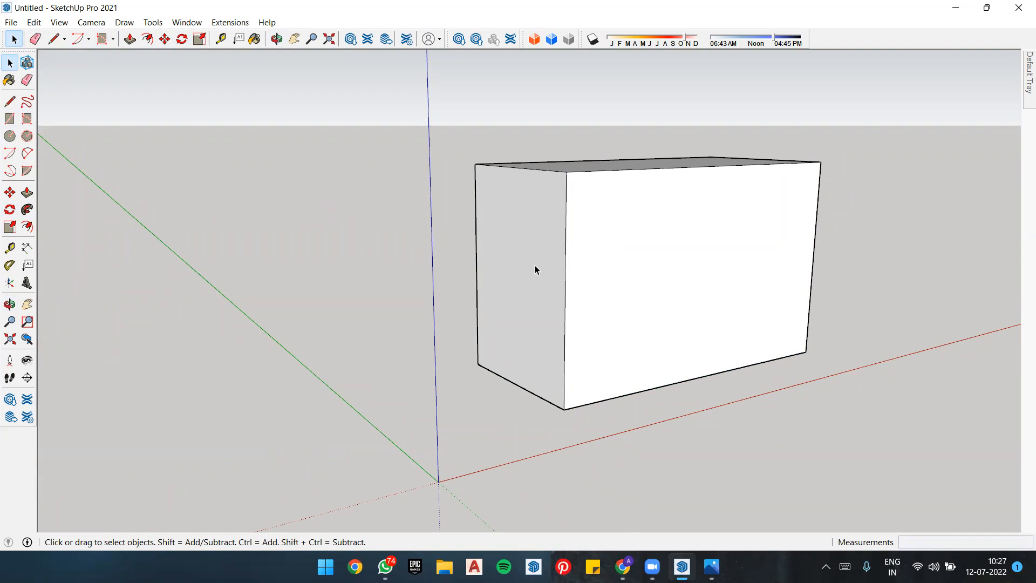
scroll(340, 220, "down", 2)
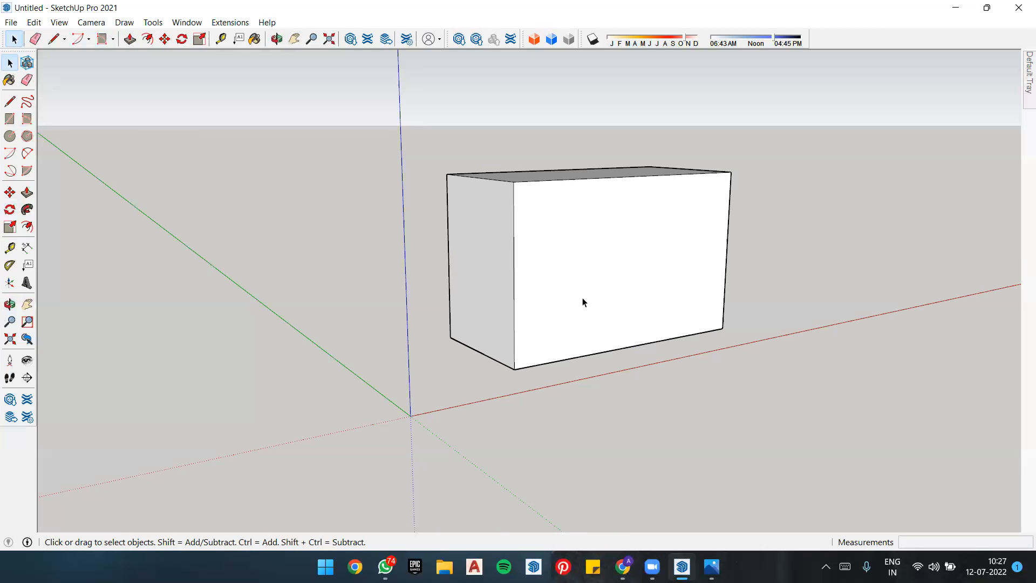
Step: Try to move the ungrouped box by the far lower corner of its long front face
middle_click_drag(552, 208, 555, 294)
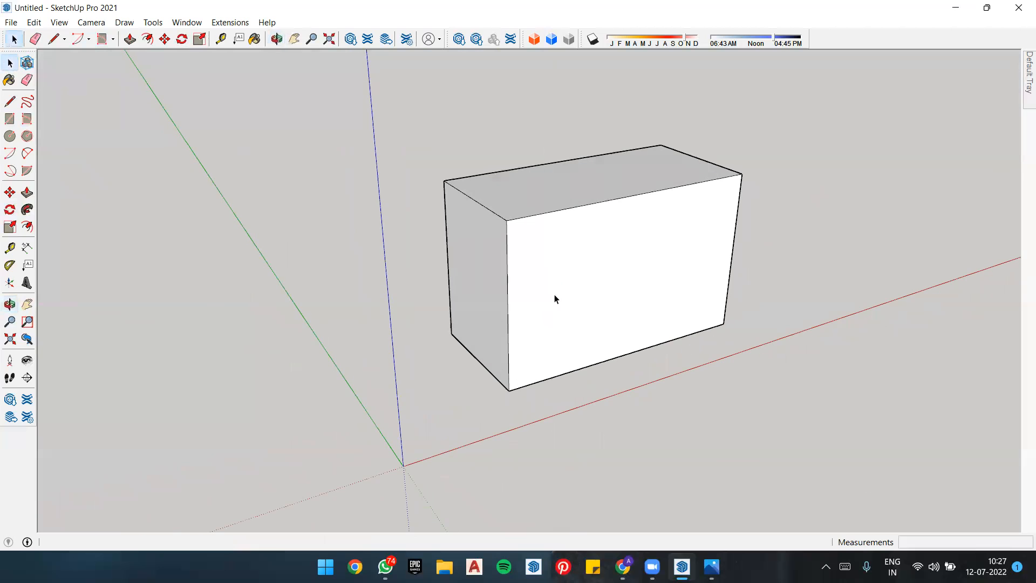
left_click(639, 302)
key("m")
left_click(723, 323)
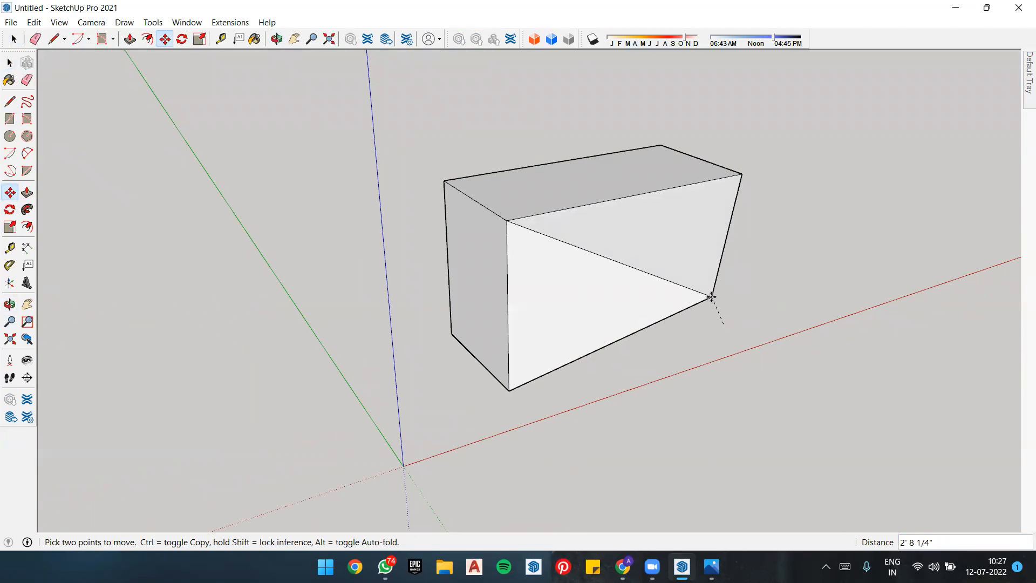
key("Escape")
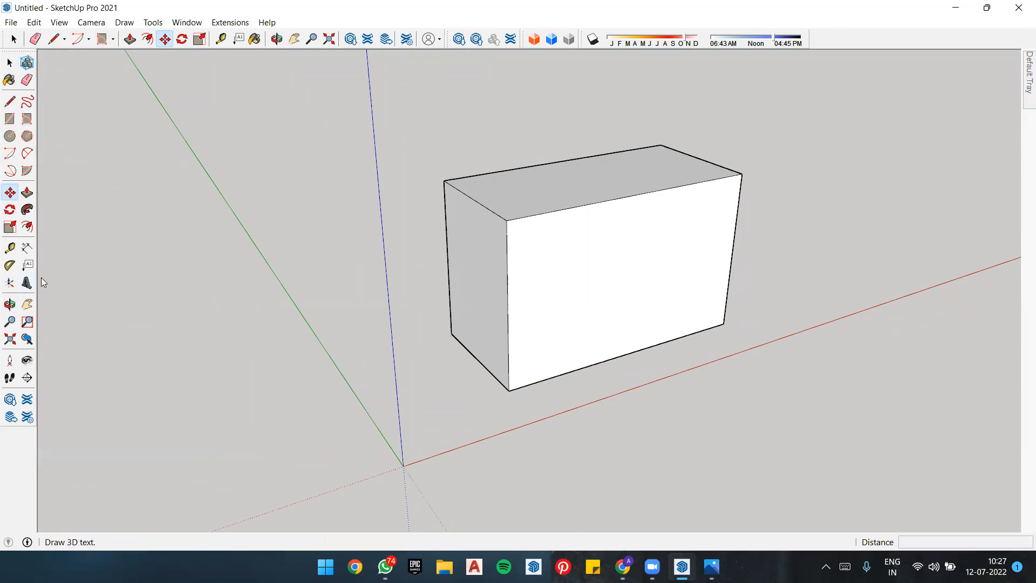
Step: Try to rotate the ungrouped box on the red-axis plane about its lower front corner
left_click(9, 209)
left_click(509, 389)
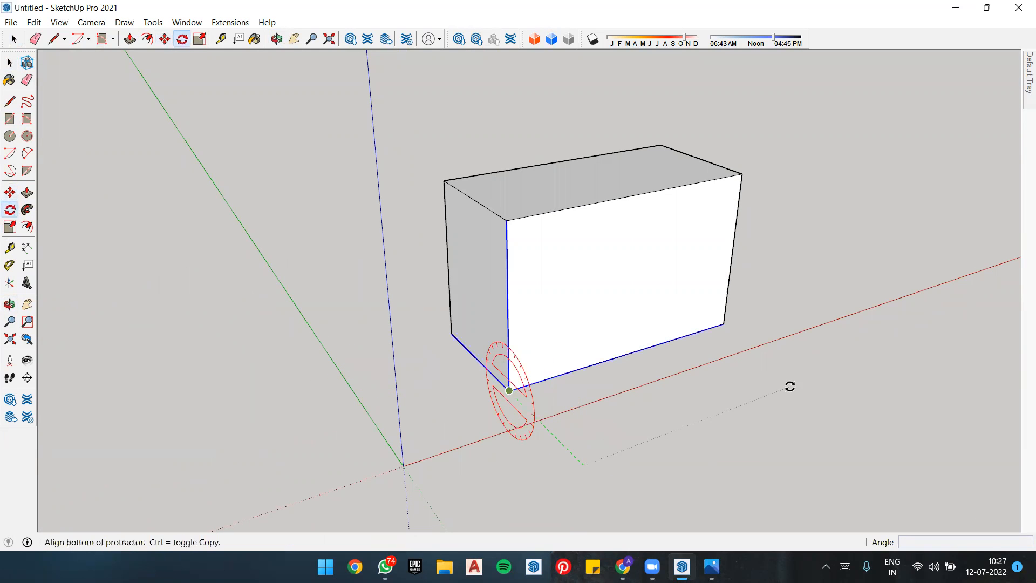
left_click(590, 400)
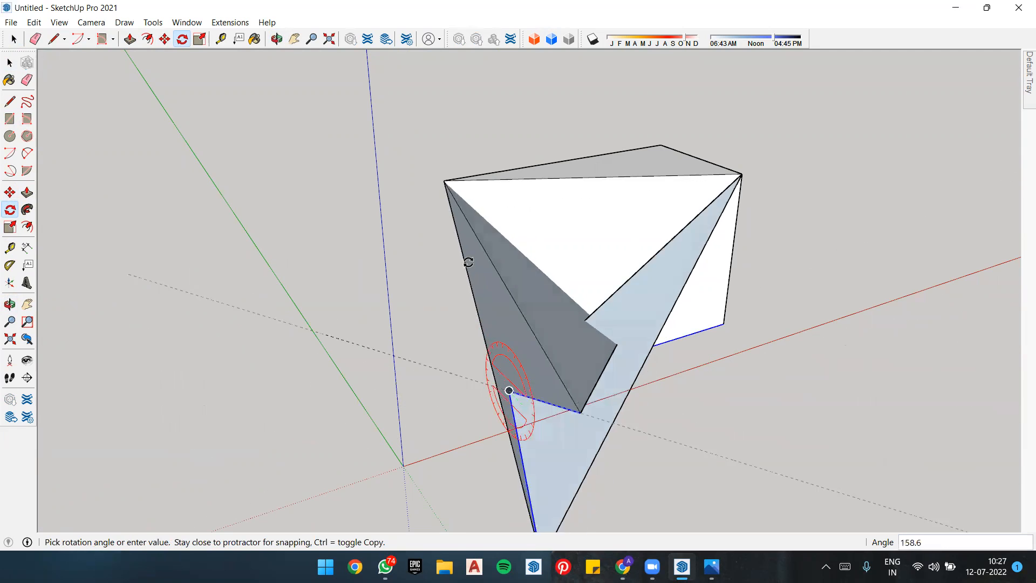
key("Escape")
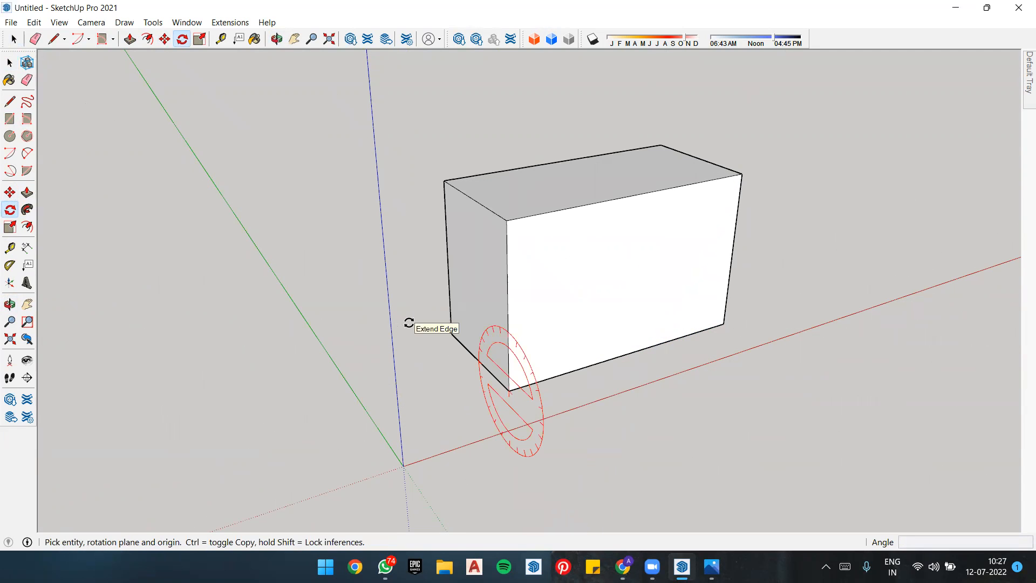
key("space")
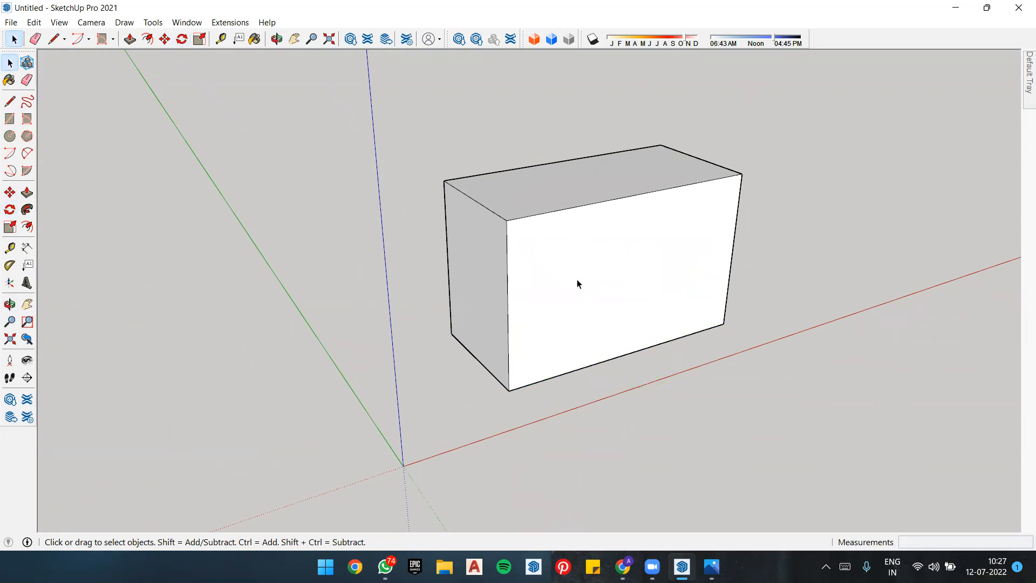
Step: Select all of the box's connected geometry and make it a group
triple_click(588, 267)
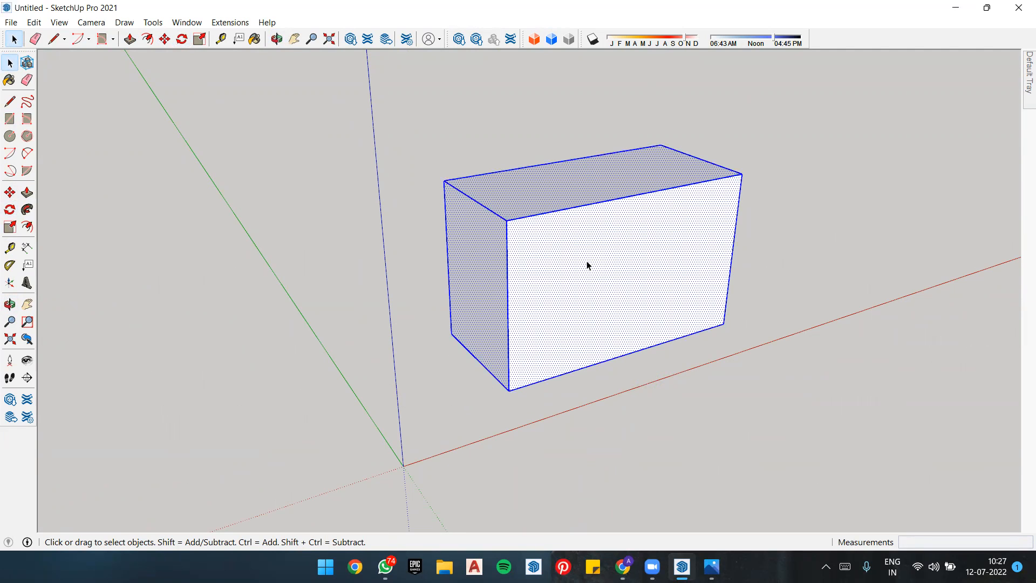
right_click(597, 168)
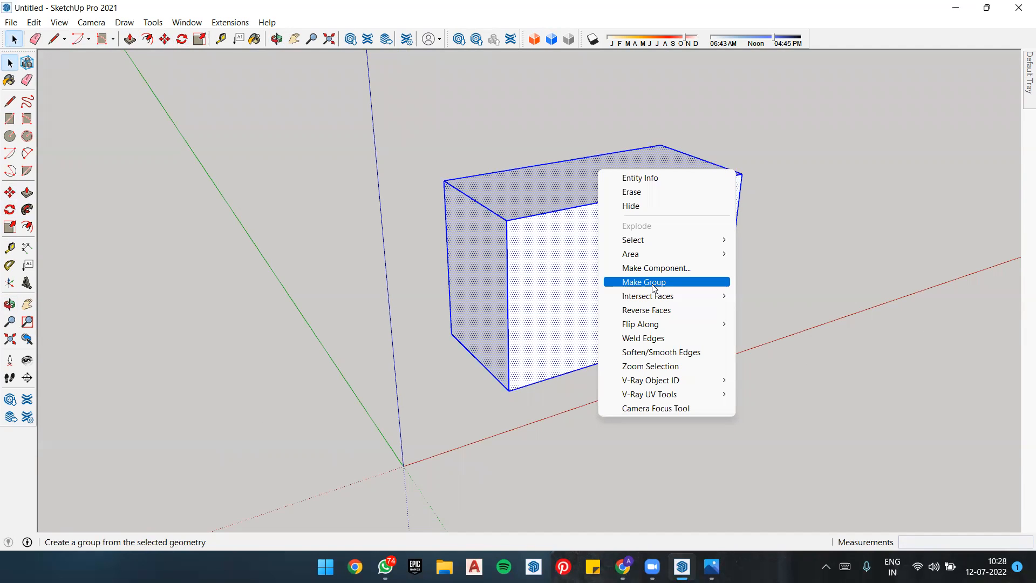
left_click(653, 285)
left_click(768, 256)
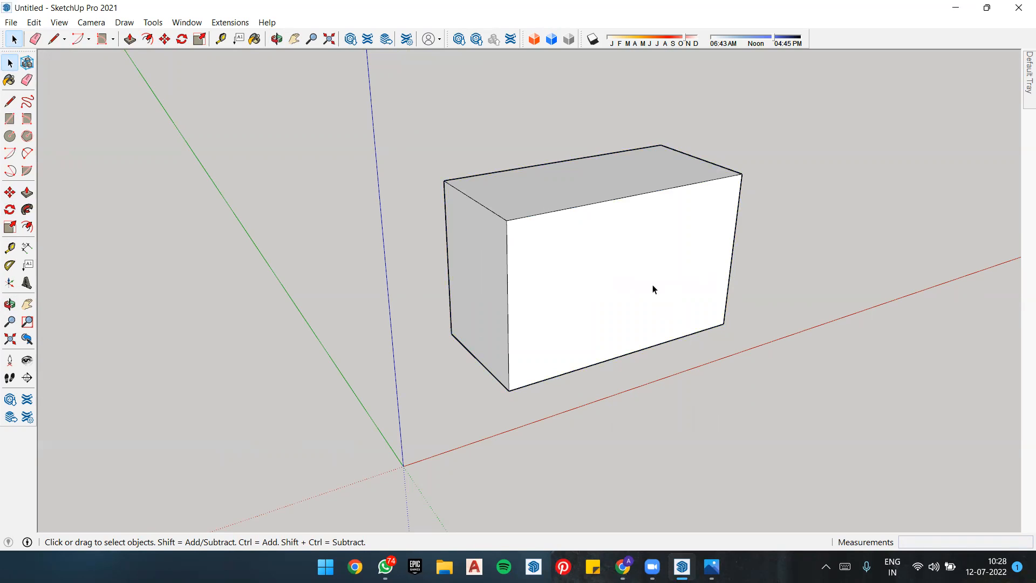
Step: Select the grouped box and move it as one object about 2' 5" from its lower front area
left_click(618, 263)
middle_click_drag(618, 263, 655, 239)
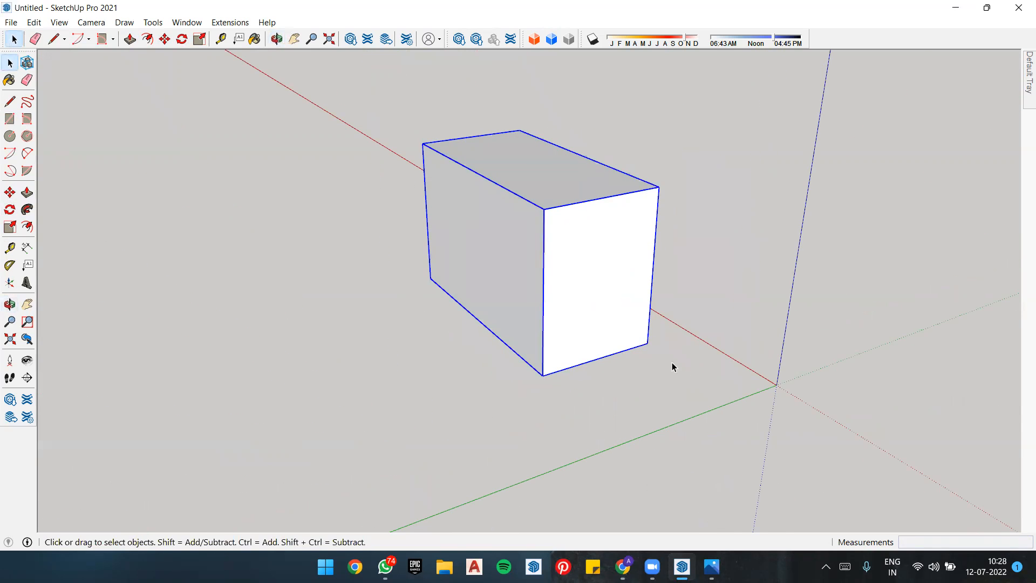
middle_click_drag(437, 216, 526, 237)
scroll(526, 236, "down", 3)
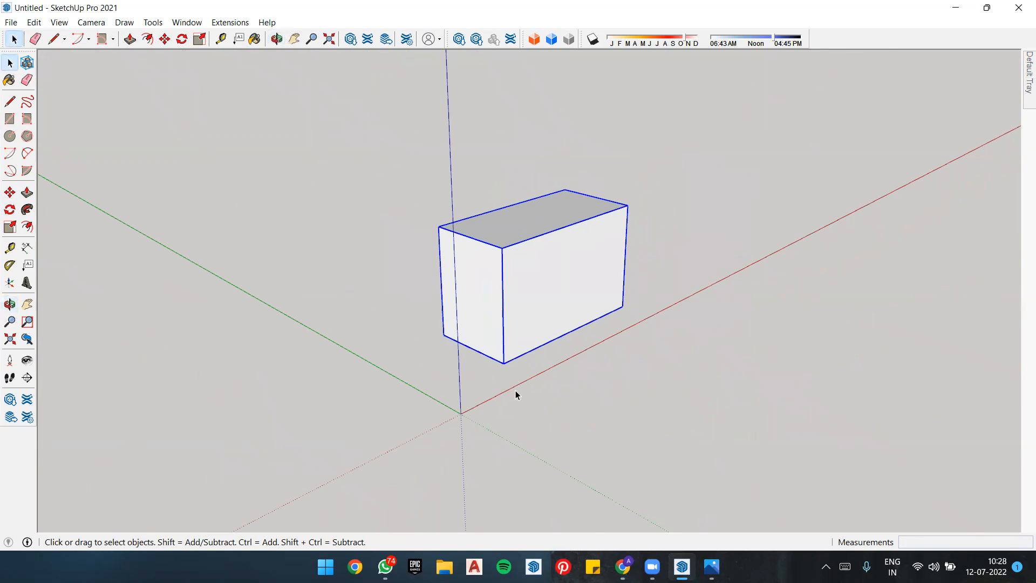
scroll(517, 397, "up", 3)
key("m")
left_click(497, 345)
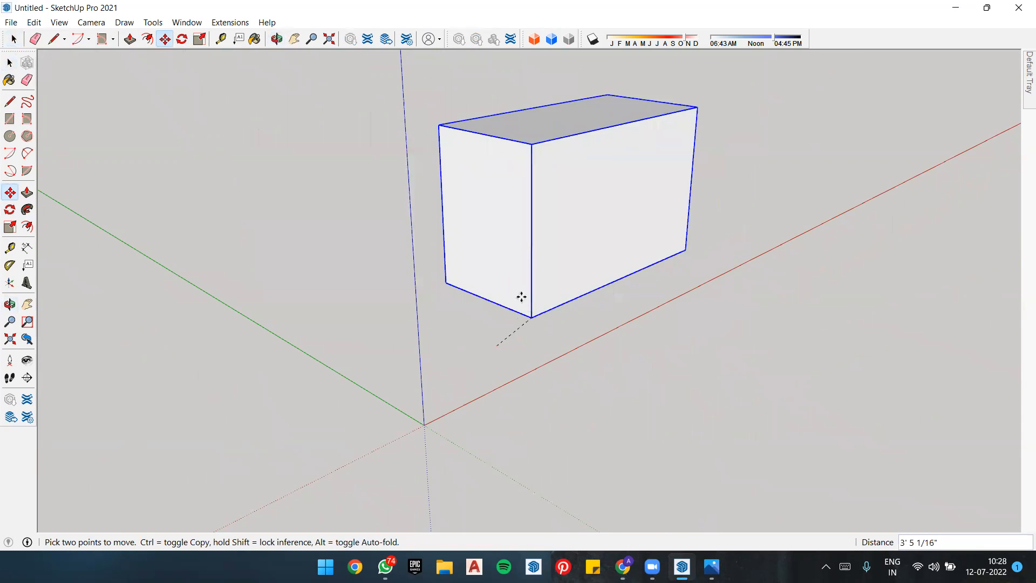
left_click(447, 330)
Step: Rotate the grouped box 90° horizontally about its lower front corner, starting from the short bottom edge
left_click(10, 210)
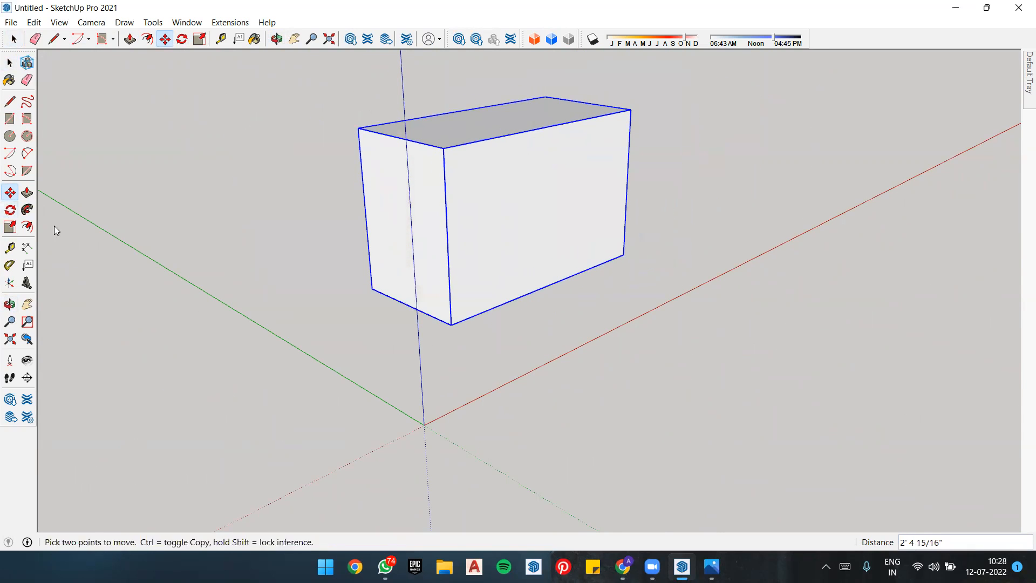
left_click(451, 324)
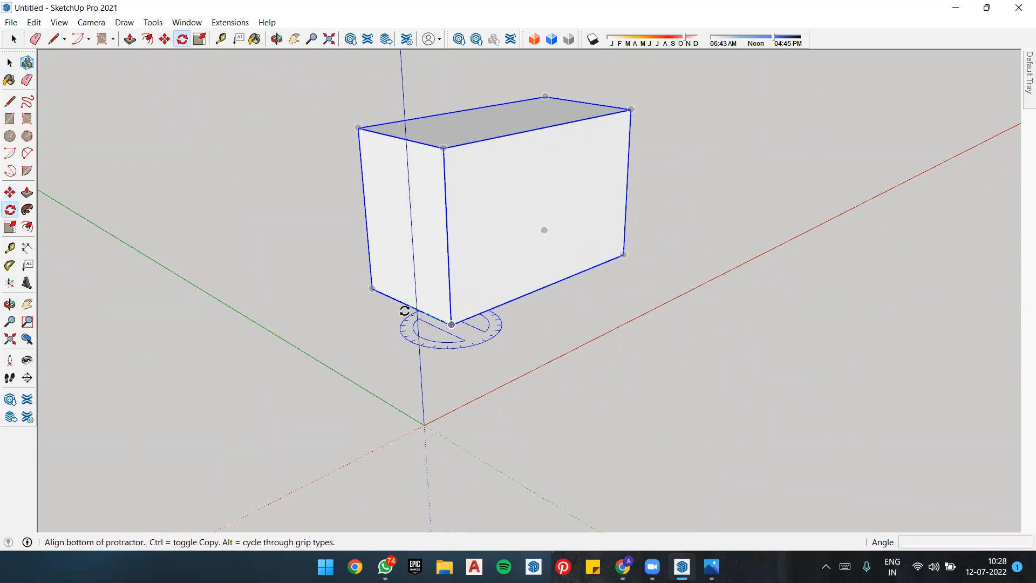
key("space")
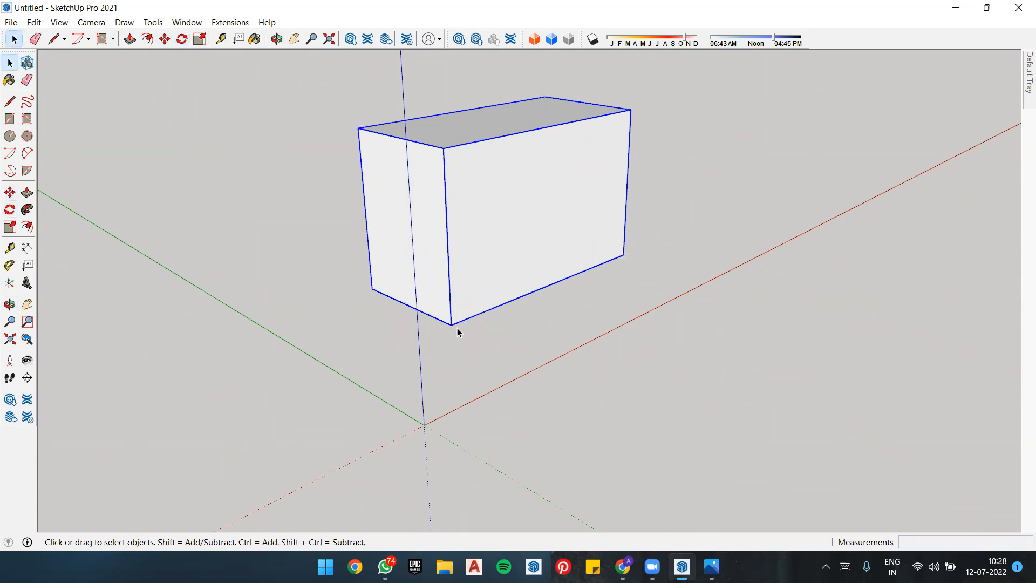
left_click(9, 210)
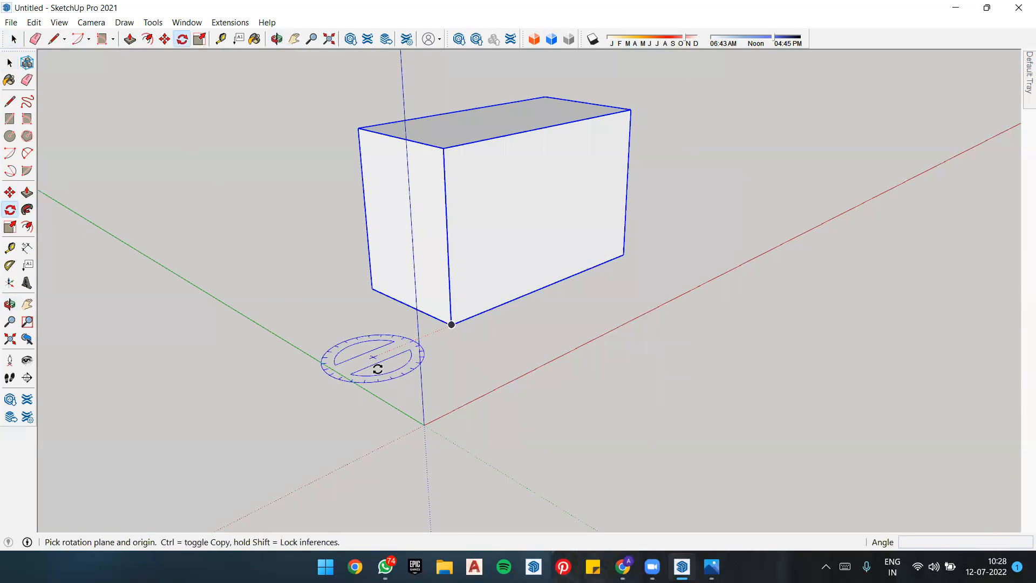
left_click(451, 324)
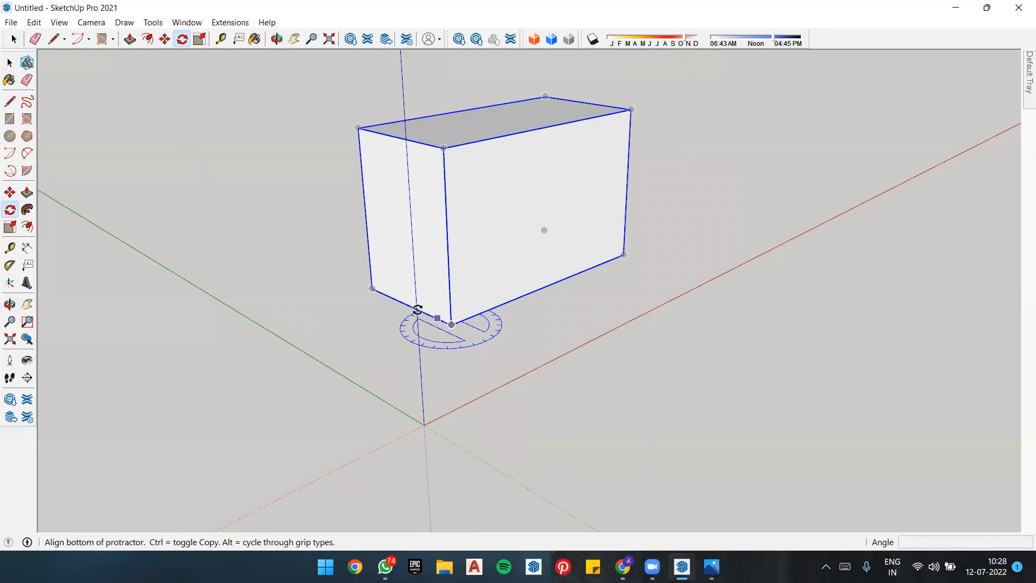
left_click(369, 288)
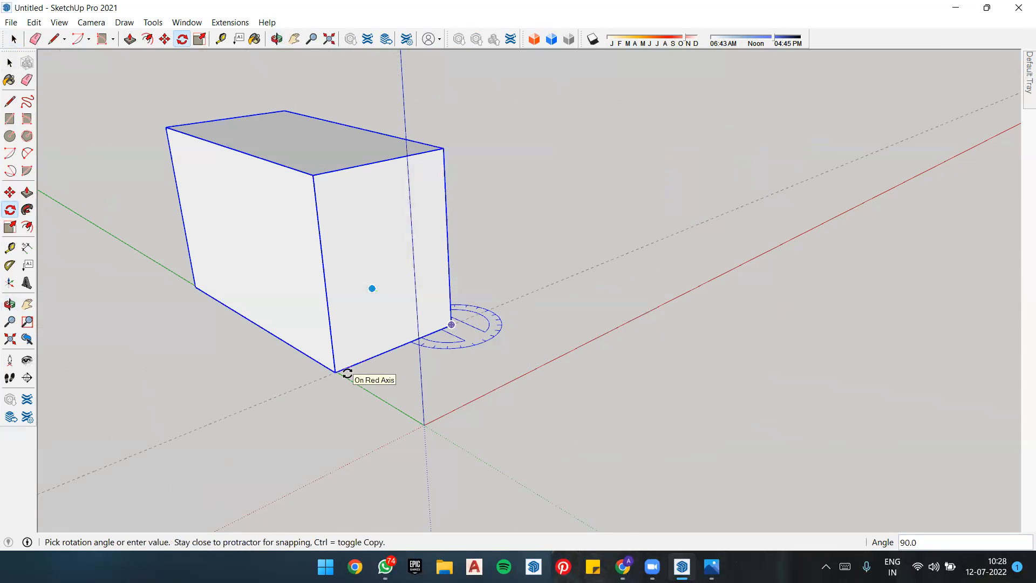
left_click(335, 370)
middle_click_drag(405, 351, 273, 331)
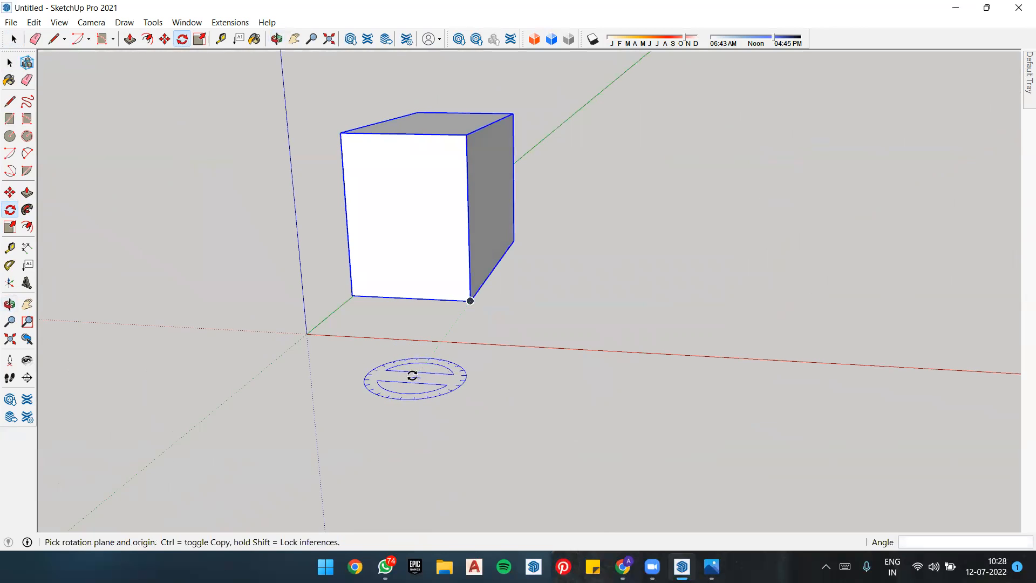
key("space")
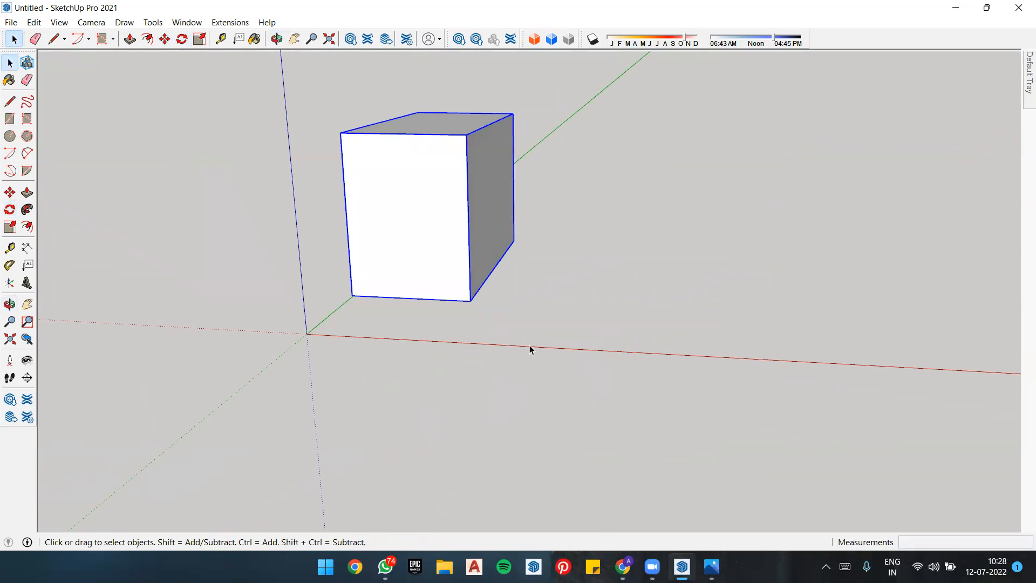
Step: Explode the box group into loose geometry and check the options available for its fully selected faces and edges
right_click(424, 201)
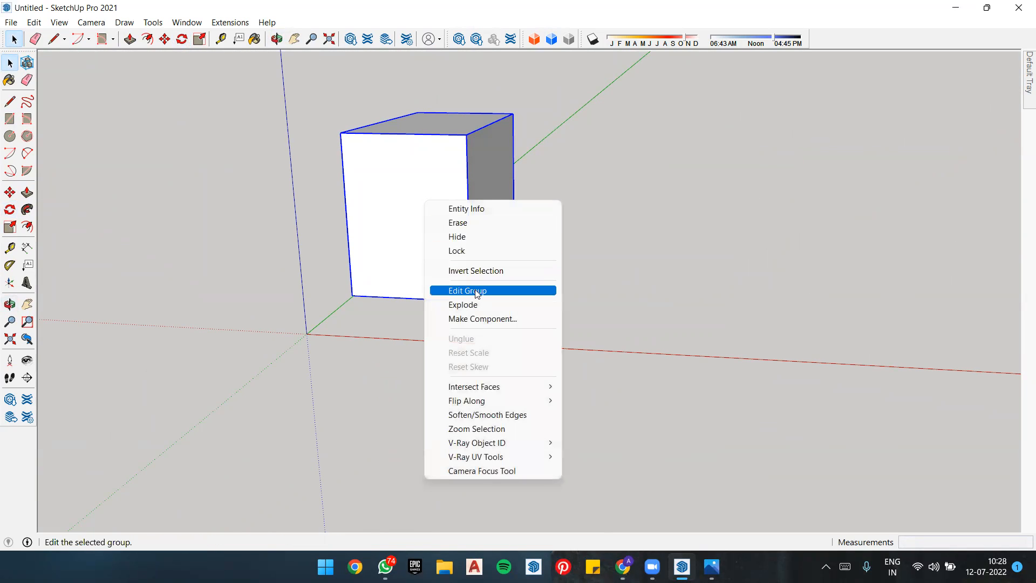
left_click(465, 305)
right_click(452, 174)
left_click(425, 166)
triple_click(425, 166)
right_click(427, 166)
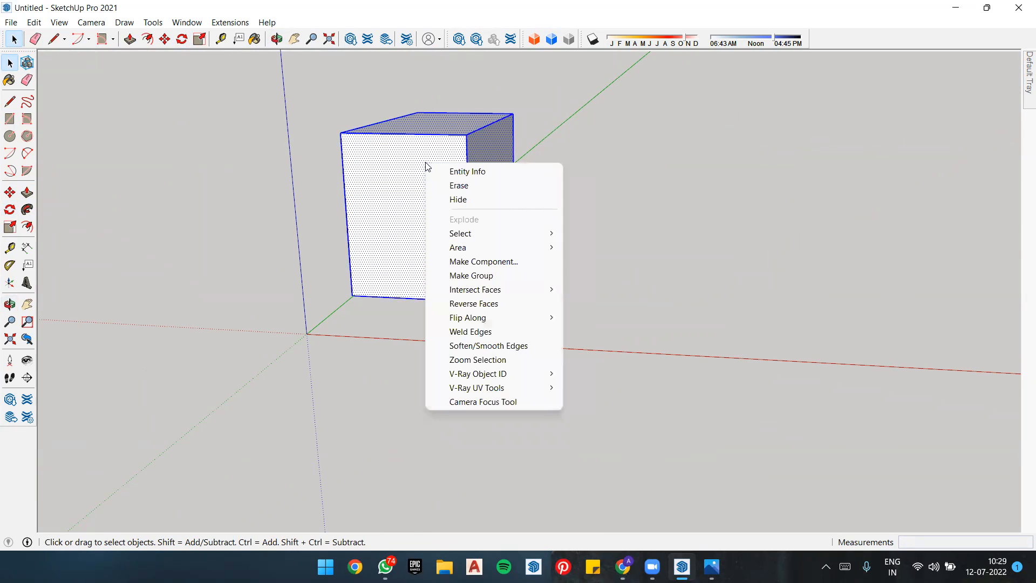
left_click(636, 115)
Step: Select the loose box with a selection window, clear it, and reselect all its connected faces and edges
middle_click_drag(637, 116, 587, 151)
left_click_drag(391, 310, 387, 316)
left_click_drag(244, 130, 711, 415)
left_click(655, 210)
triple_click(463, 213)
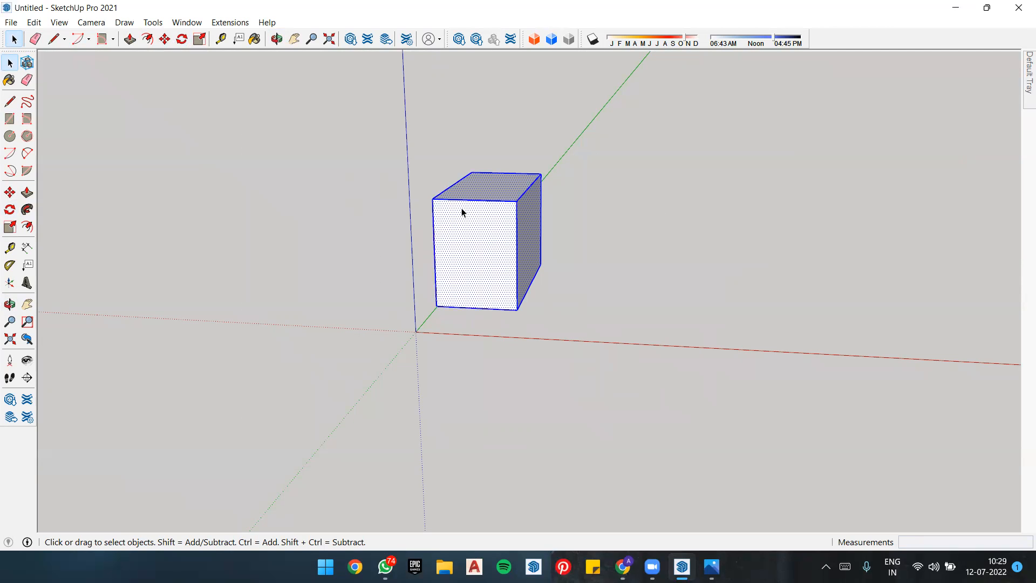
Step: Group the fully selected loose box, clear the selection, and explode the group back into loose geometry
right_click(491, 212)
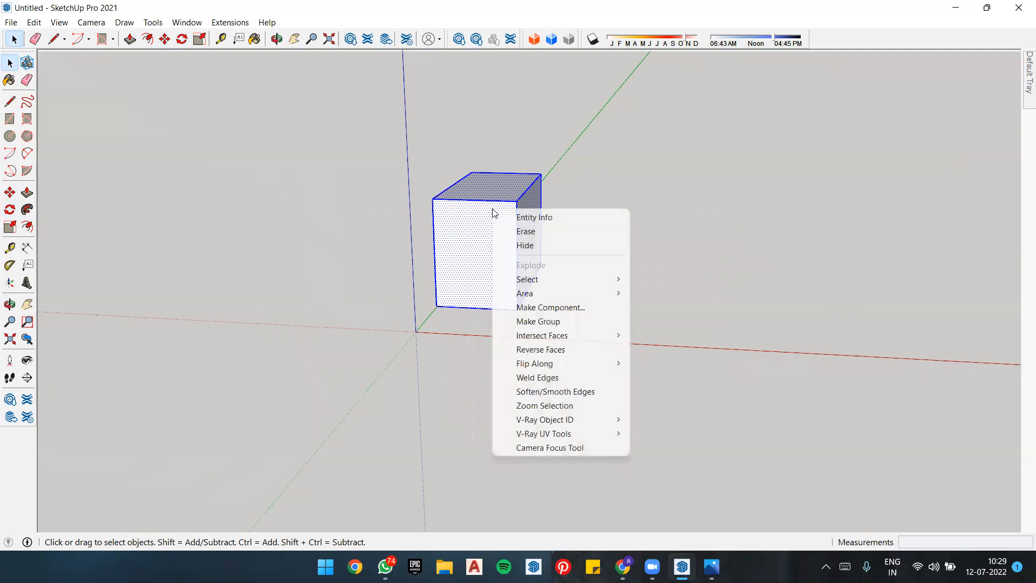
left_click(546, 322)
left_click(582, 283)
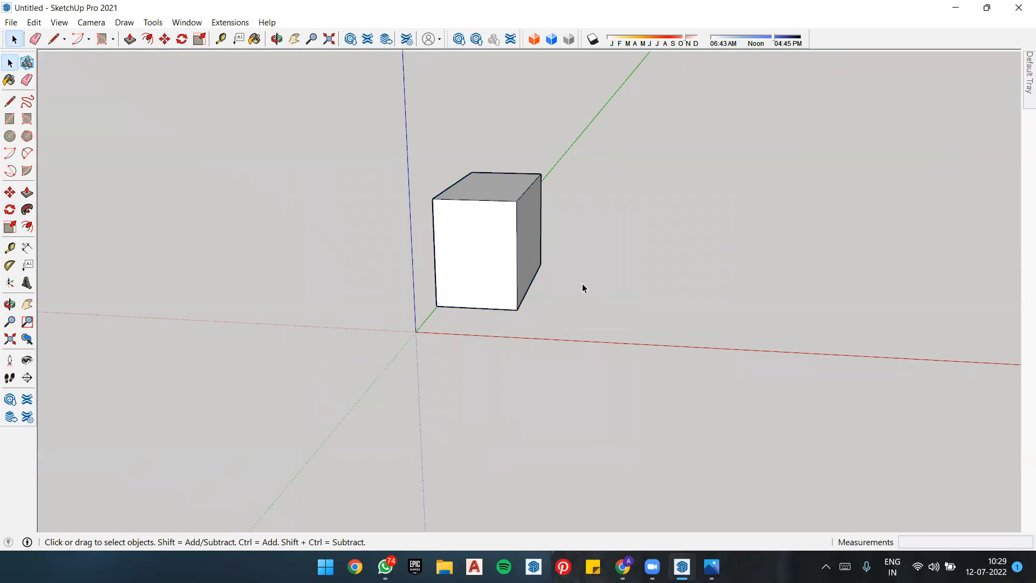
right_click(505, 231)
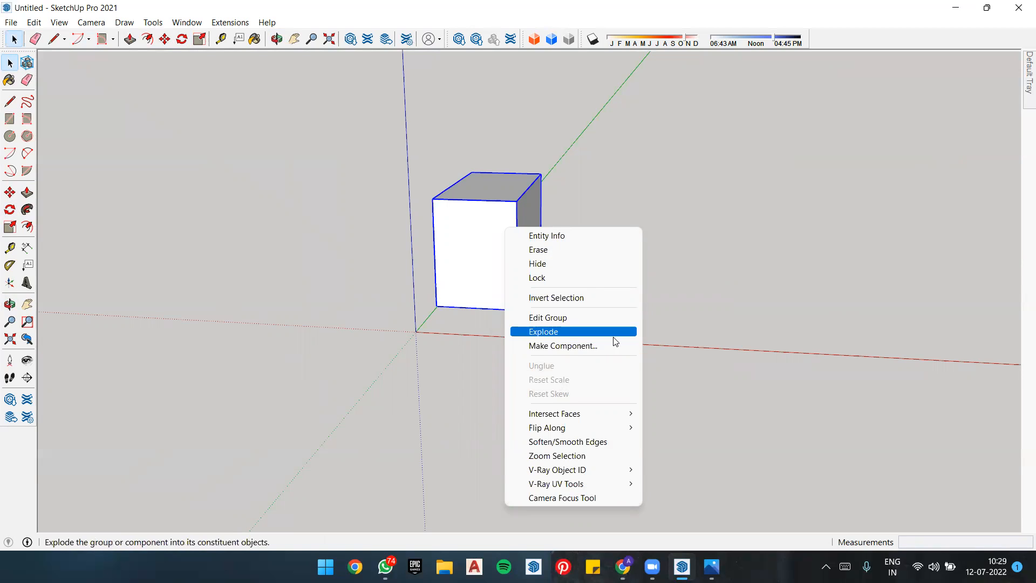
left_click(561, 330)
left_click(566, 215)
Step: Select all connected faces and edges of the loose box, check its available options, and clear the selection
left_click(494, 233)
triple_click(494, 233)
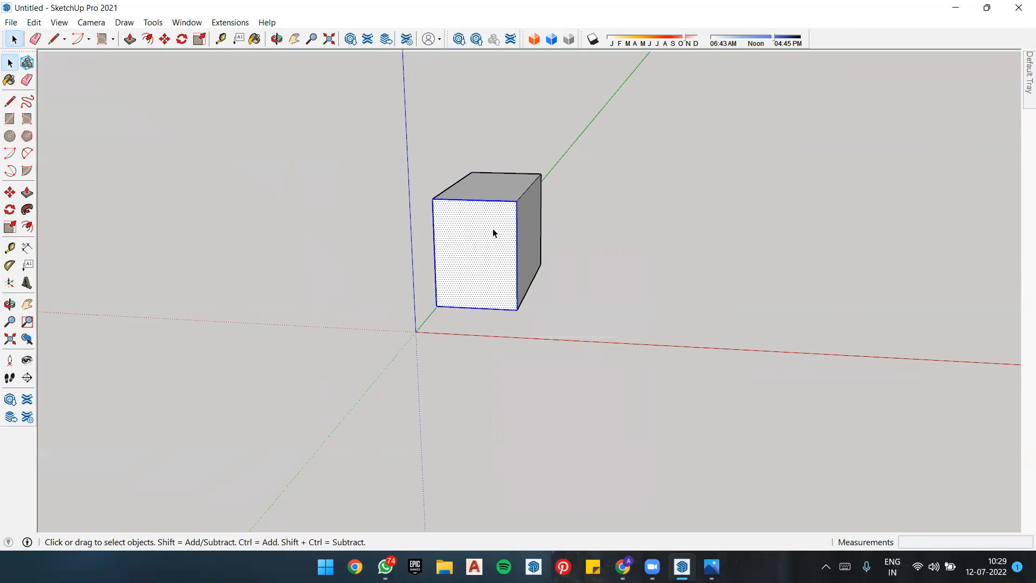
right_click(494, 233)
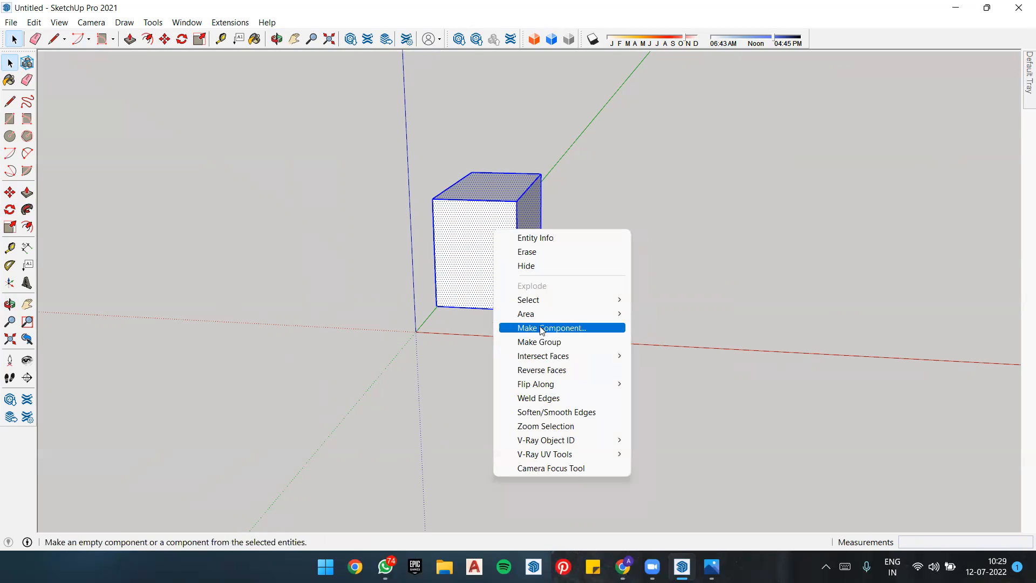
left_click(655, 175)
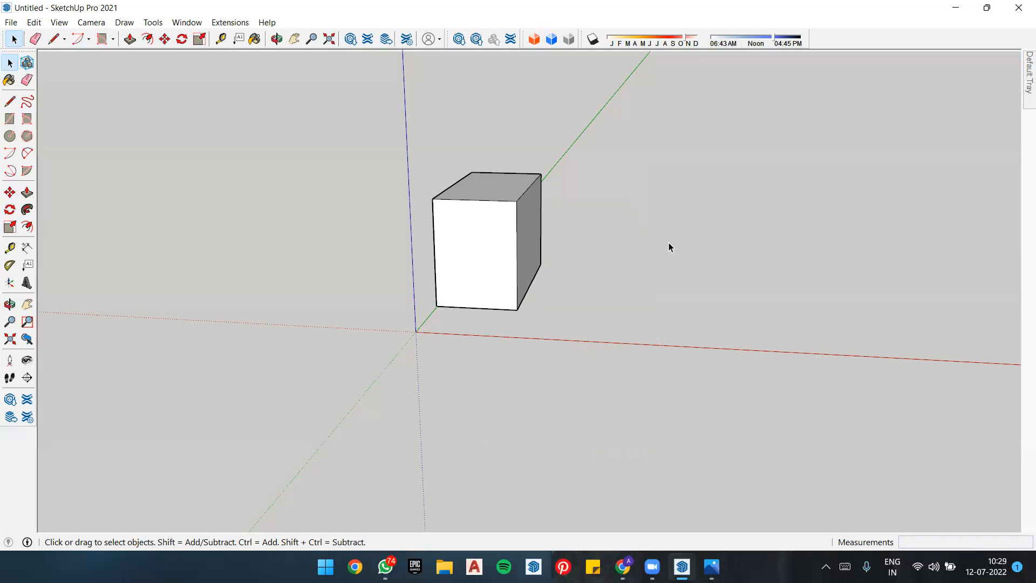
Step: Draw a rectangle about 4' by 11' 4" beside the box and Push/Pull it up about 3' 7"
scroll(474, 192, "up", 1)
scroll(529, 129, "down", 2)
scroll(491, 277, "up", 4)
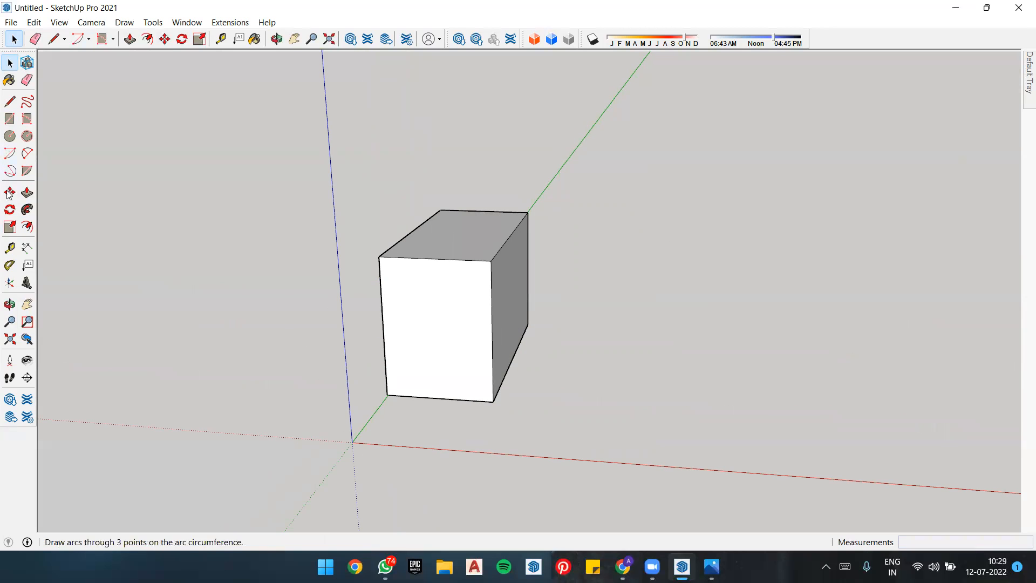
key("r")
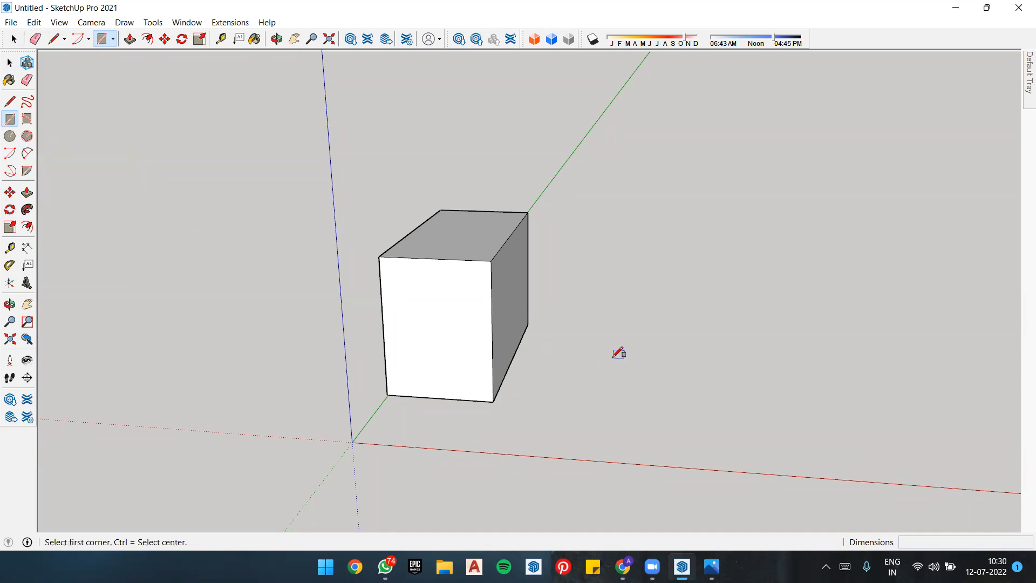
left_click(724, 336)
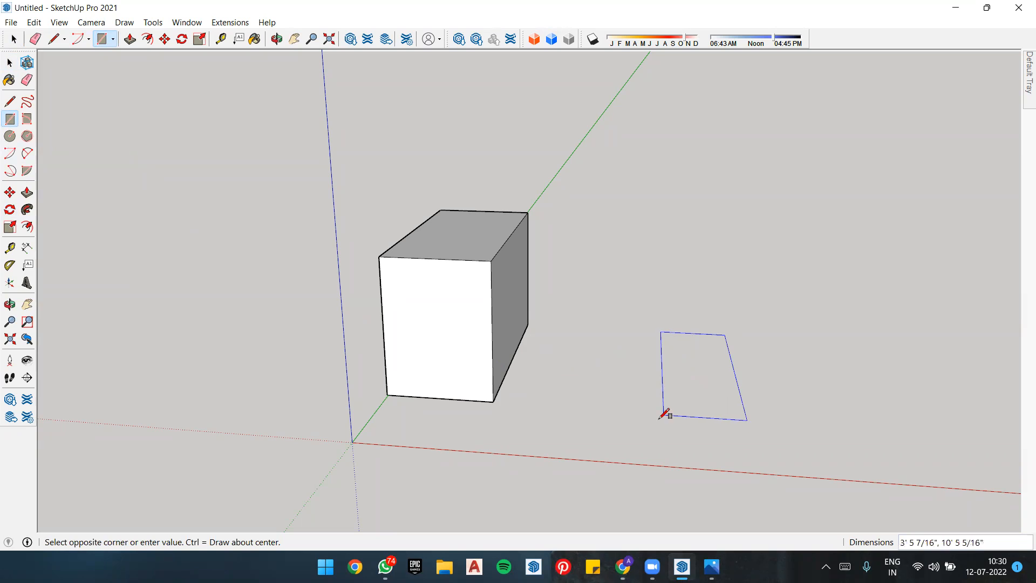
left_click(654, 424)
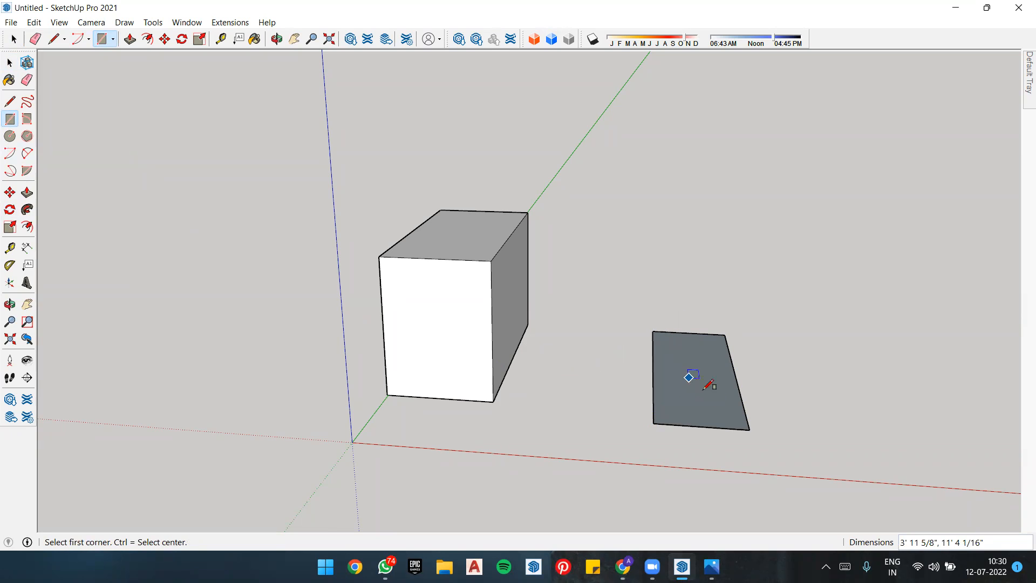
key("p")
left_click_drag(725, 411, 724, 338)
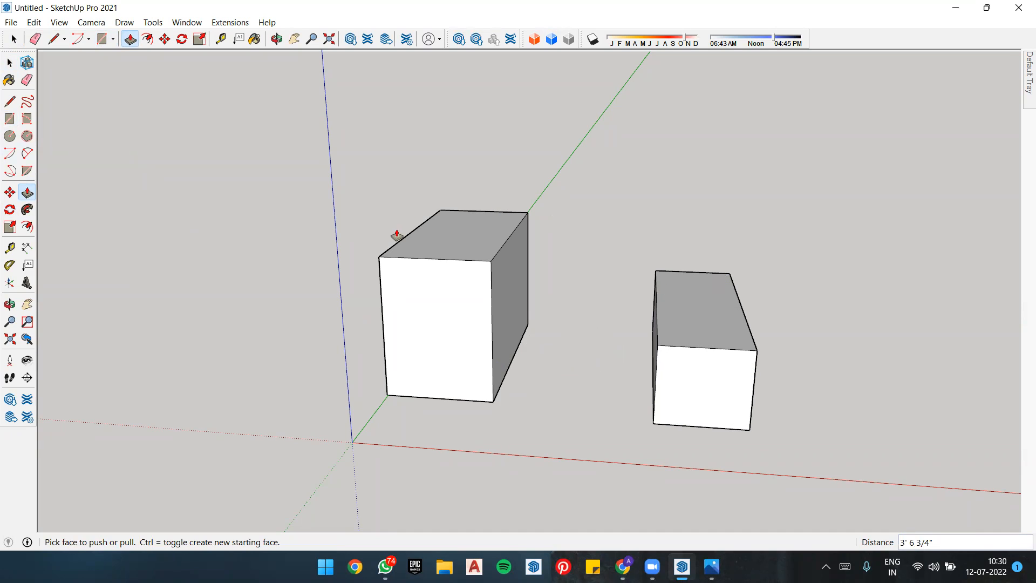
Step: Select the whole loose second box and move it by its lower front corner onto the larger box's upper front corner
key("space")
triple_click(710, 360)
key("m")
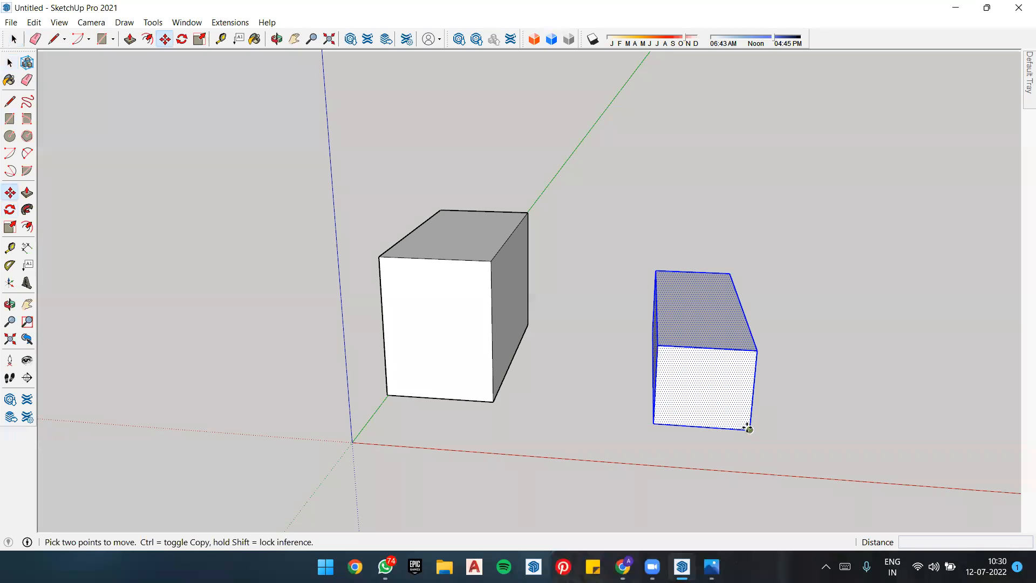
left_click(749, 429)
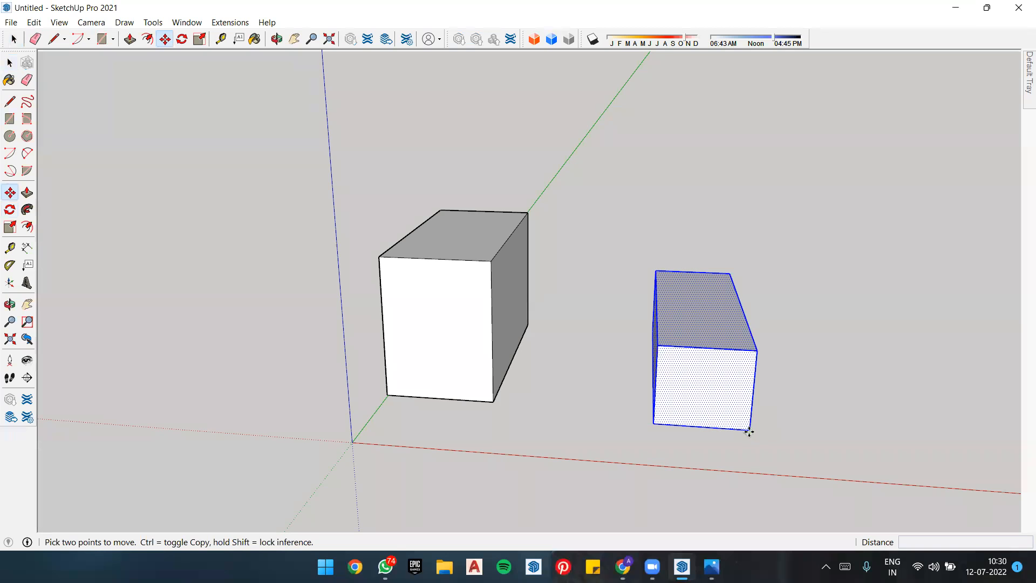
left_click(490, 262)
key("space")
left_click(675, 286)
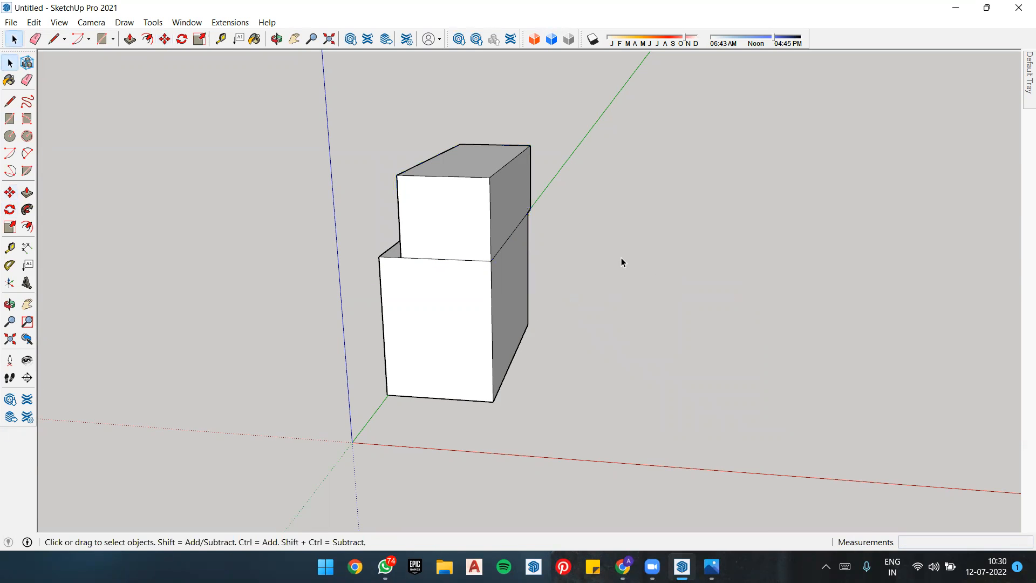
Step: Check the stacked loose boxes for merged geometry by selecting single faces and all connected faces and edges
middle_click_drag(559, 247, 578, 269)
left_click(579, 259)
triple_click(579, 255)
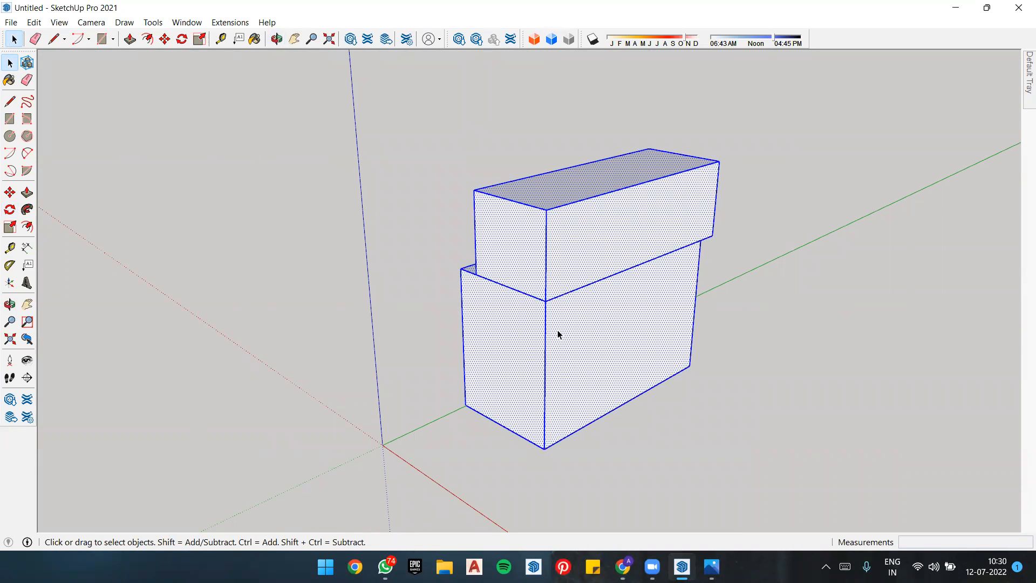
scroll(558, 330, "up", 3)
left_click(779, 268)
left_click(581, 180)
left_click(500, 170)
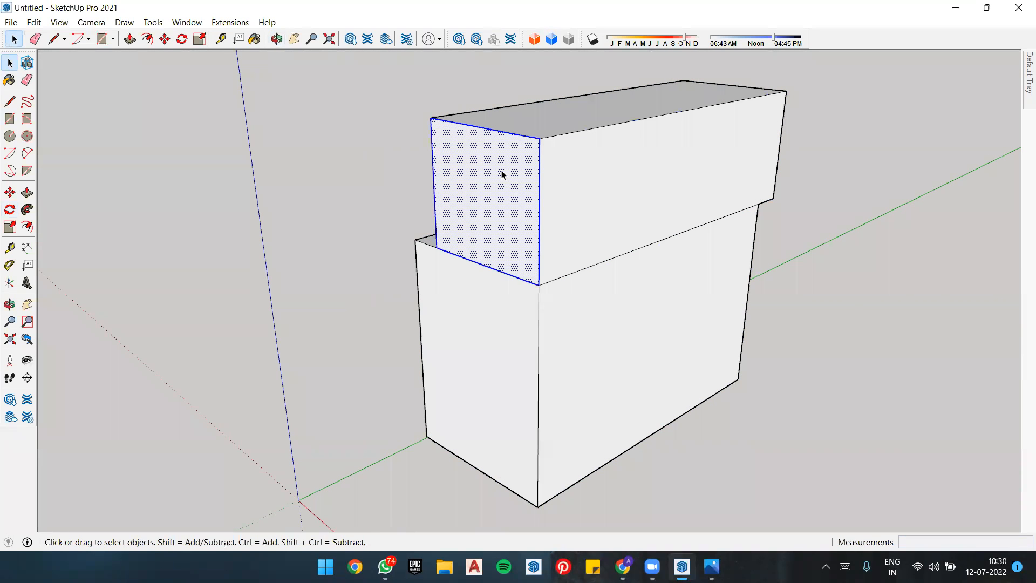
left_click(860, 227)
triple_click(581, 157)
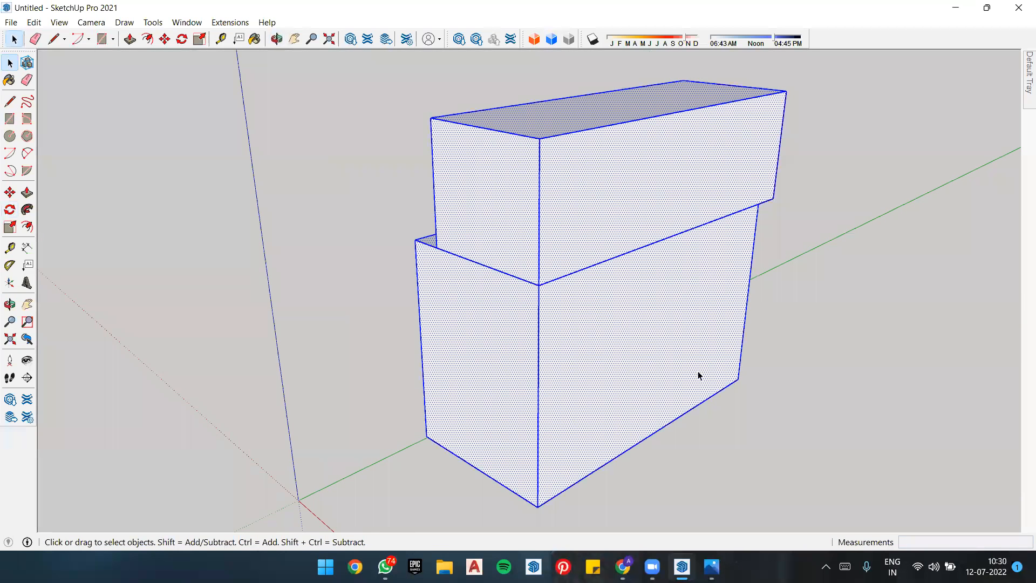
left_click(841, 267)
Step: Try moving the shared corner of the stacked boxes about 4', cancel it, and undo the stacking
key("m")
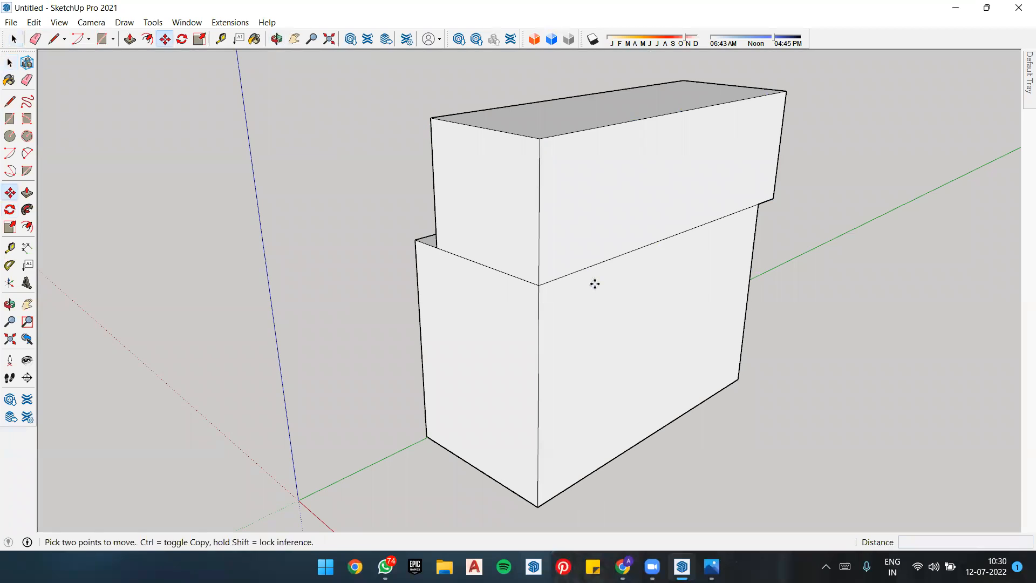
left_click(540, 284)
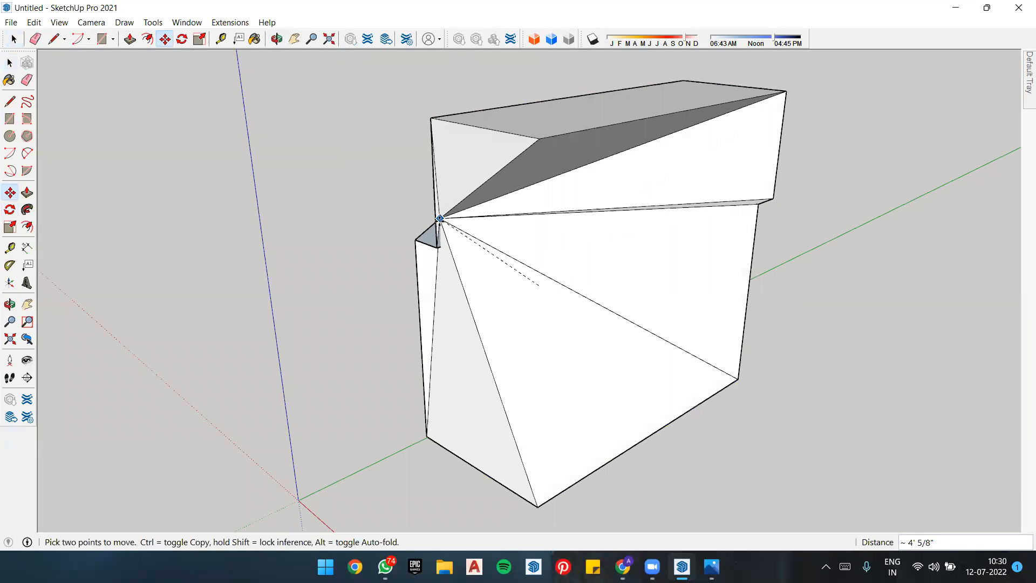
key("Escape")
scroll(780, 205, "down", 2)
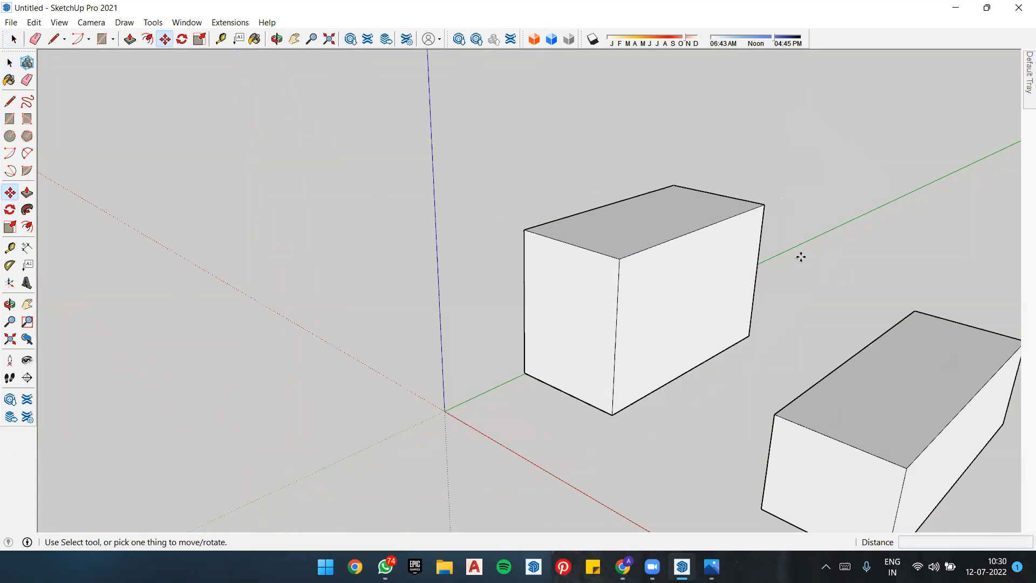
Step: Group the smaller box and move it by its lower front corner onto the larger box's upper front corner
middle_click_drag(580, 343, 890, 296)
key("space")
triple_click(788, 281)
right_click(788, 278)
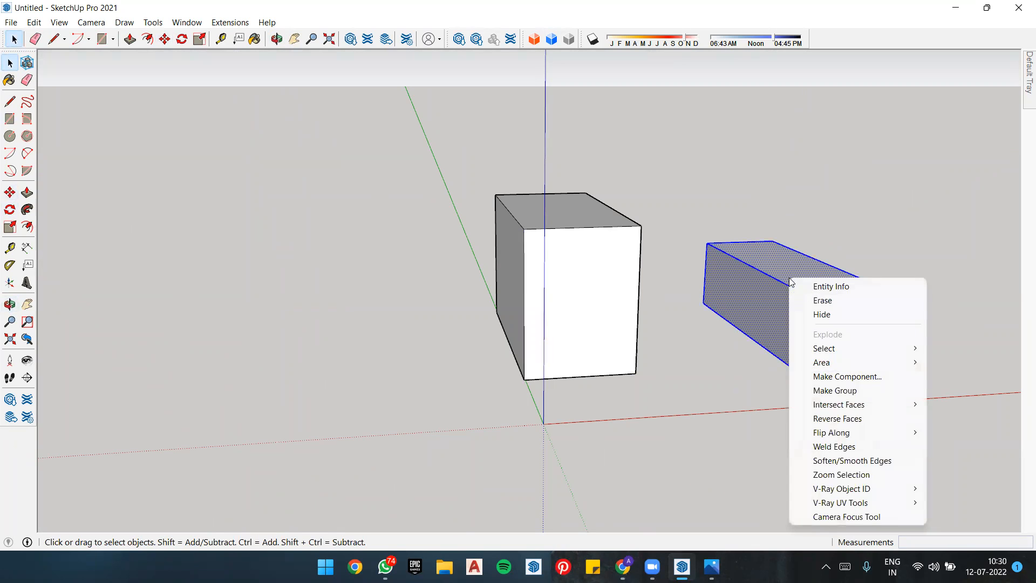
left_click(834, 391)
key("m")
left_click(799, 372)
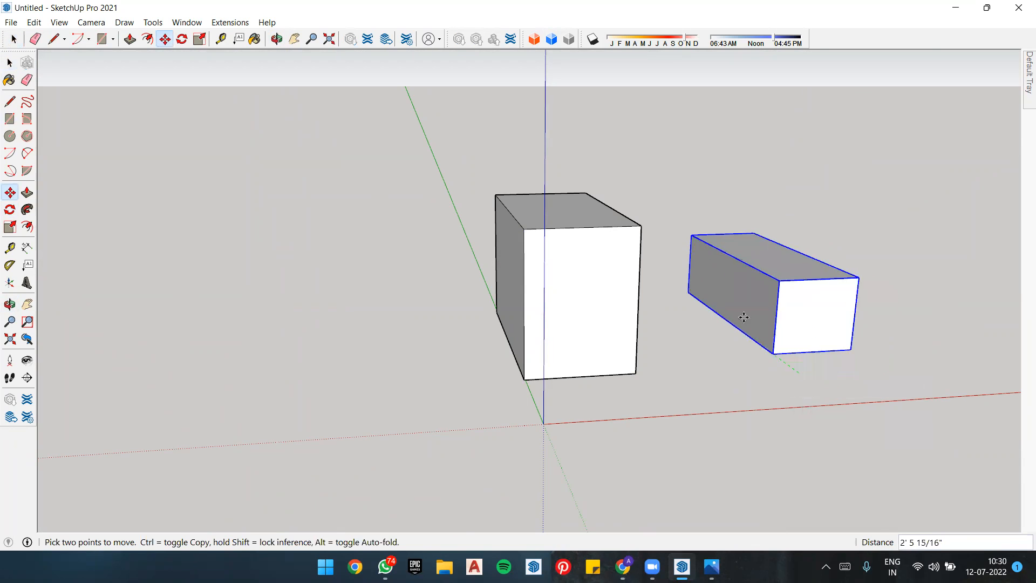
left_click(525, 229)
Step: Twice move the grouped box off the larger one and snap its lower front corner back onto the upper front corner
left_click(525, 230)
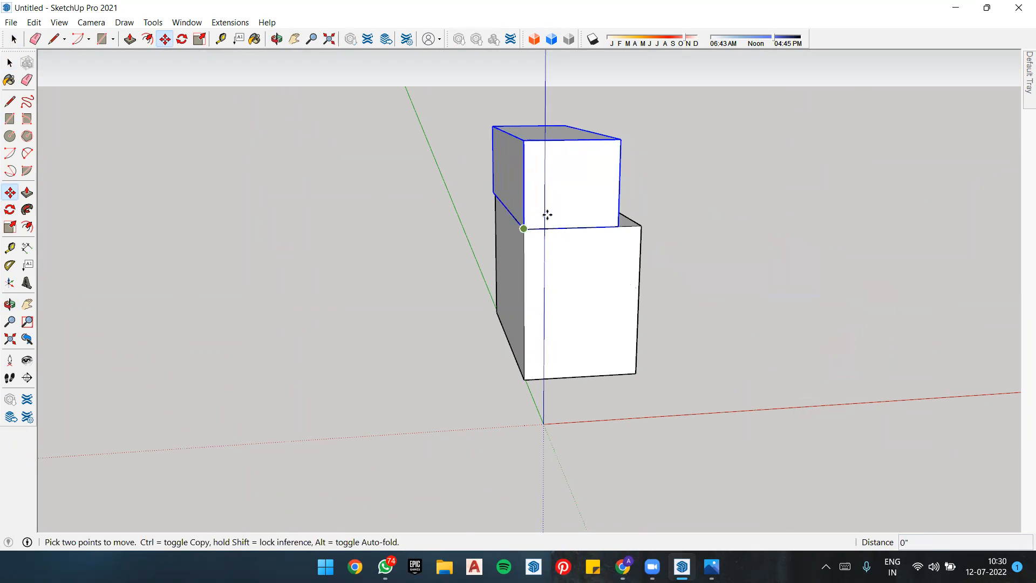
left_click(704, 258)
left_click(703, 259)
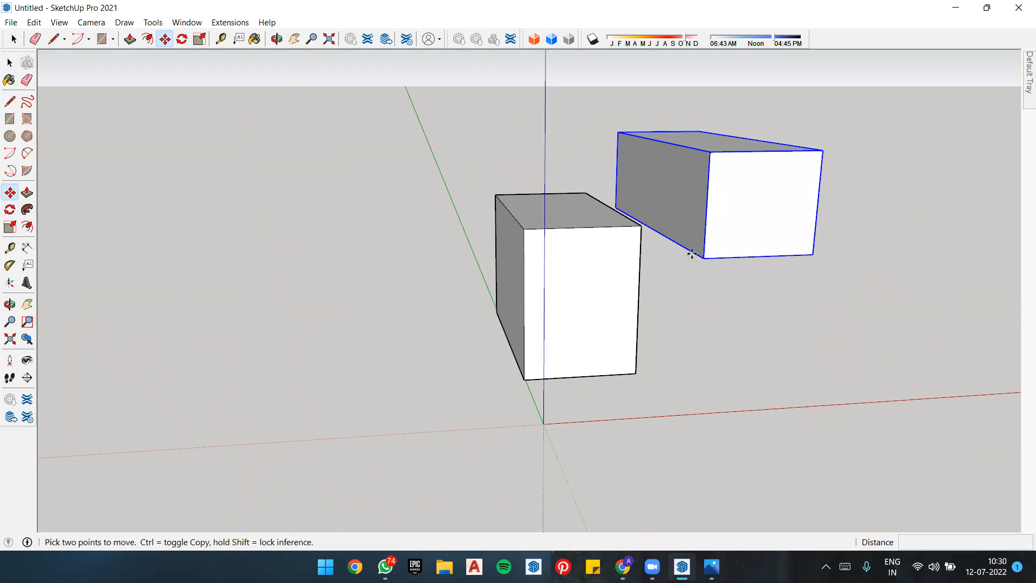
left_click(525, 229)
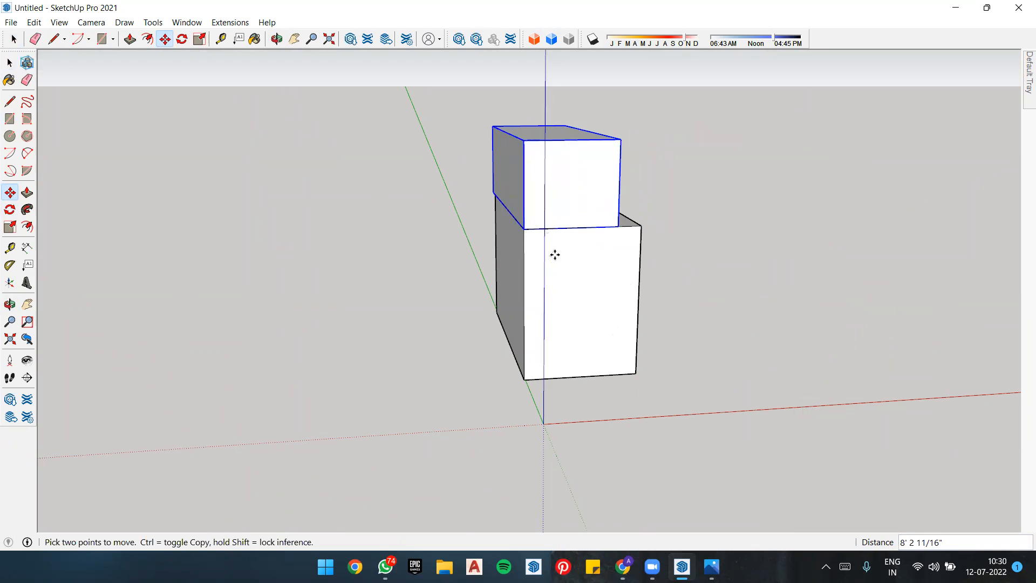
left_click(524, 228)
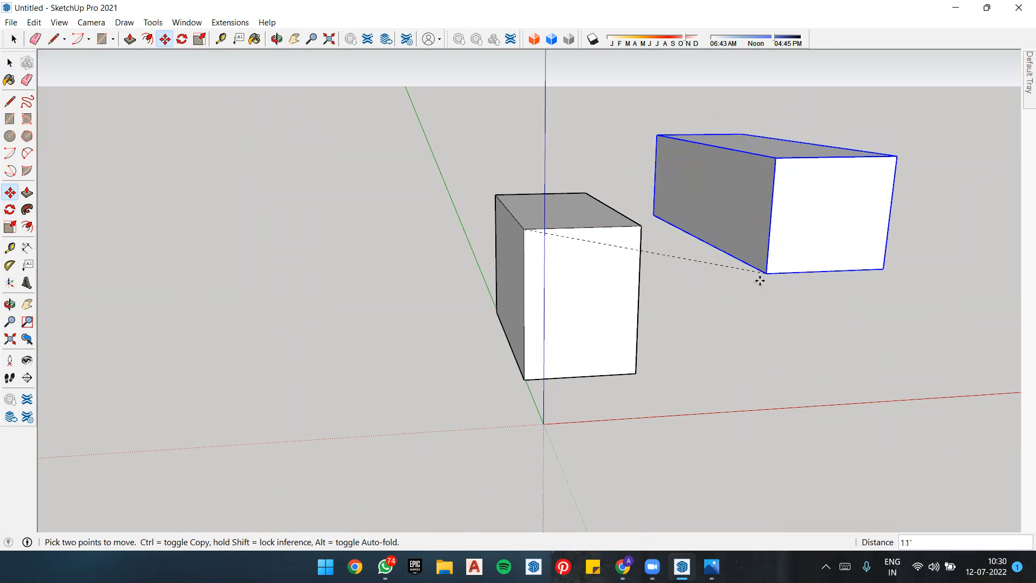
left_click(757, 281)
left_click(757, 281)
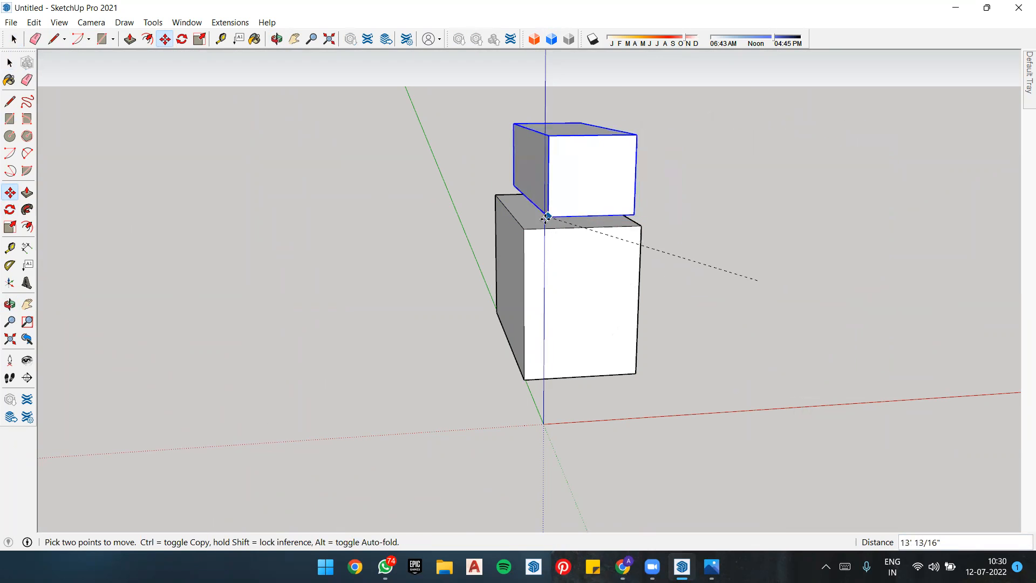
left_click(528, 232)
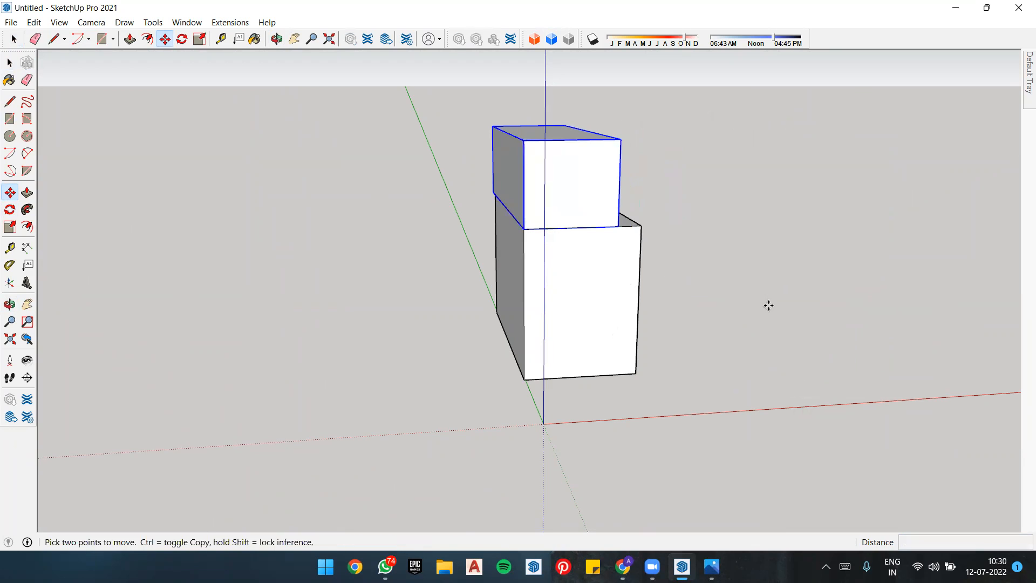
key("space")
left_click(708, 267)
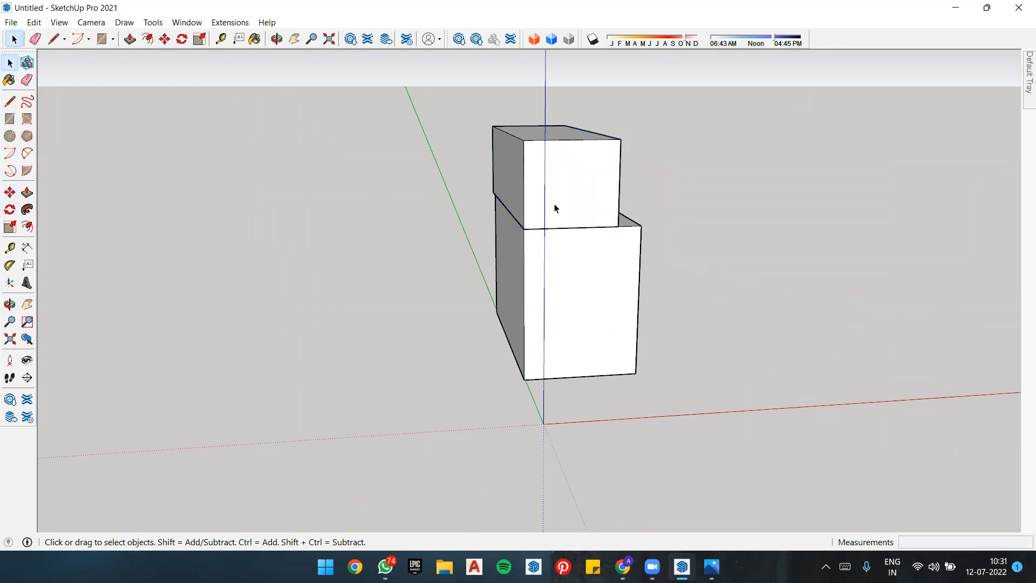
Step: Check that the upper grouped box selects separately from the lower box and can be picked by its lower front corner
scroll(556, 209, "up", 3)
left_click(545, 229)
double_click(545, 226)
left_click(899, 209)
left_click(560, 232)
key("m")
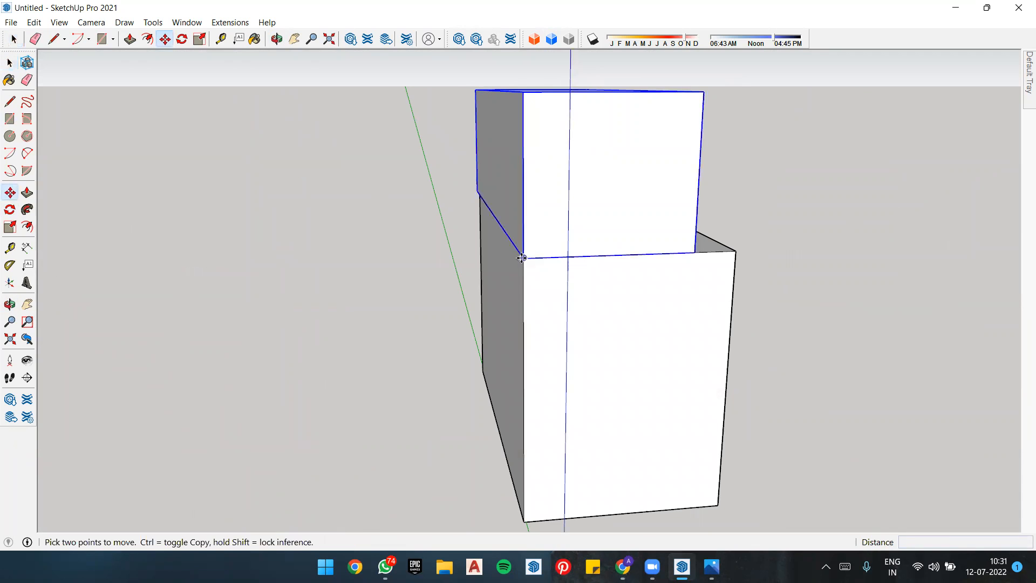
left_click(521, 260)
left_click(559, 233)
key("space")
left_click(889, 213)
Step: Select the upper grouped box and move it by its lower front corner about 23' 1 1/2" away from the larger box
scroll(599, 238, "down", 4)
left_click(574, 233)
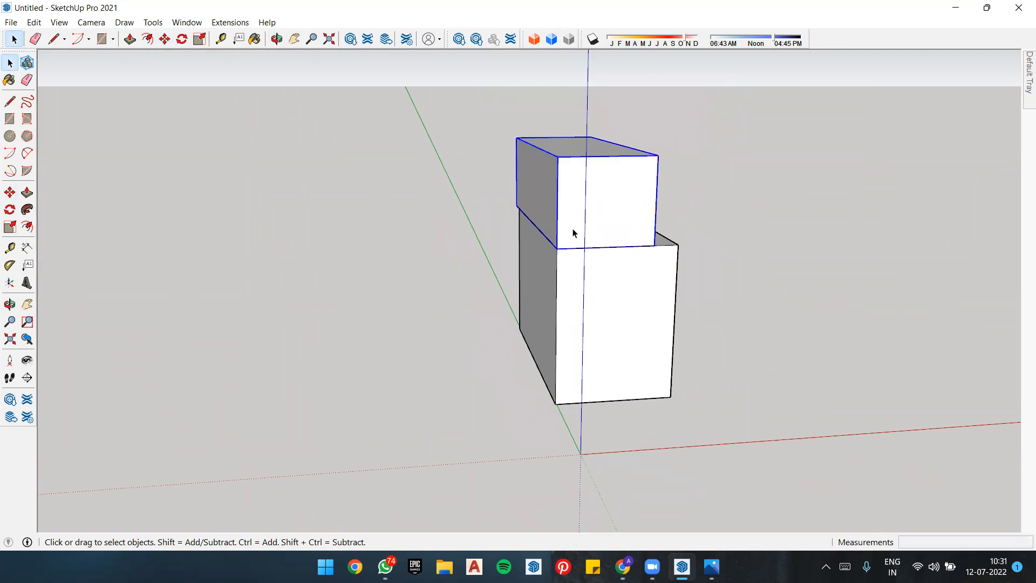
key("m")
left_click(654, 225)
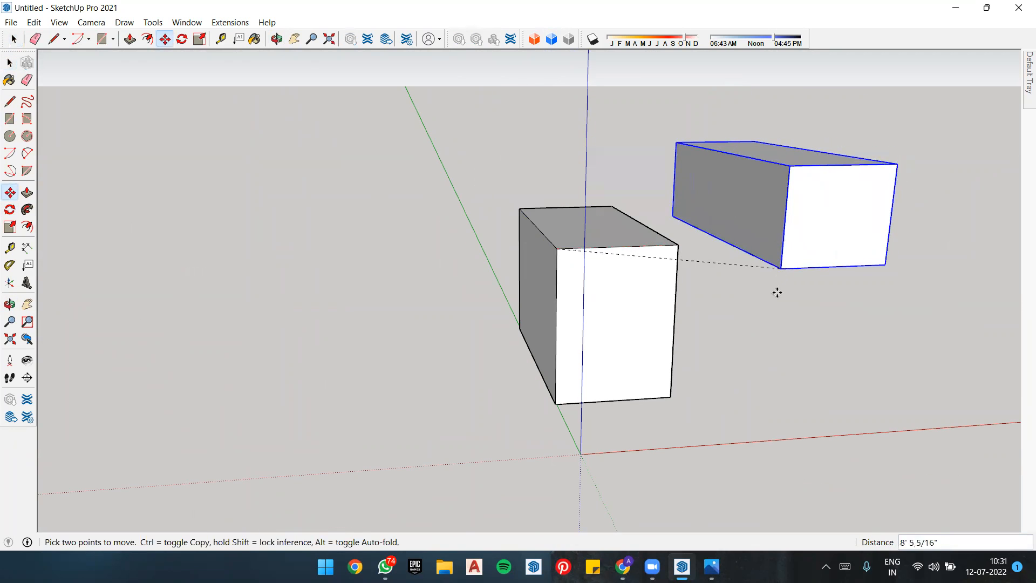
key("Down")
key("Up")
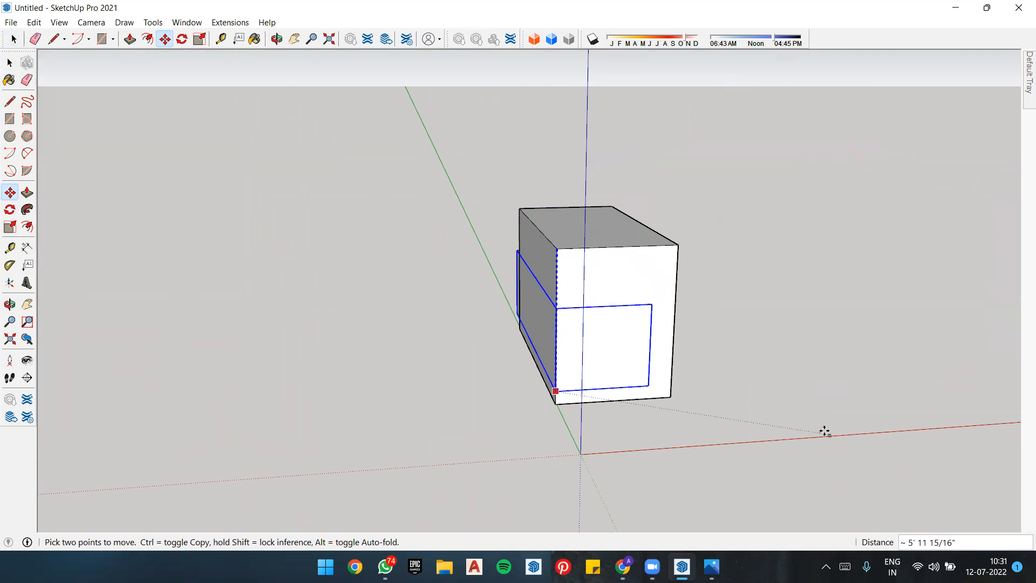
key("Up")
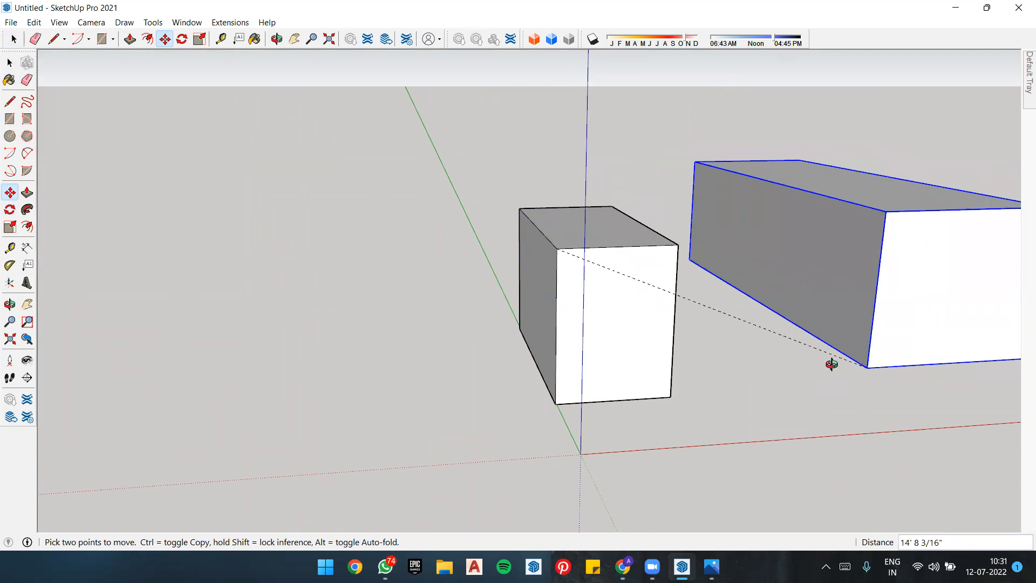
middle_click_drag(831, 364, 733, 331)
scroll(733, 331, "down", 2)
left_click(795, 419)
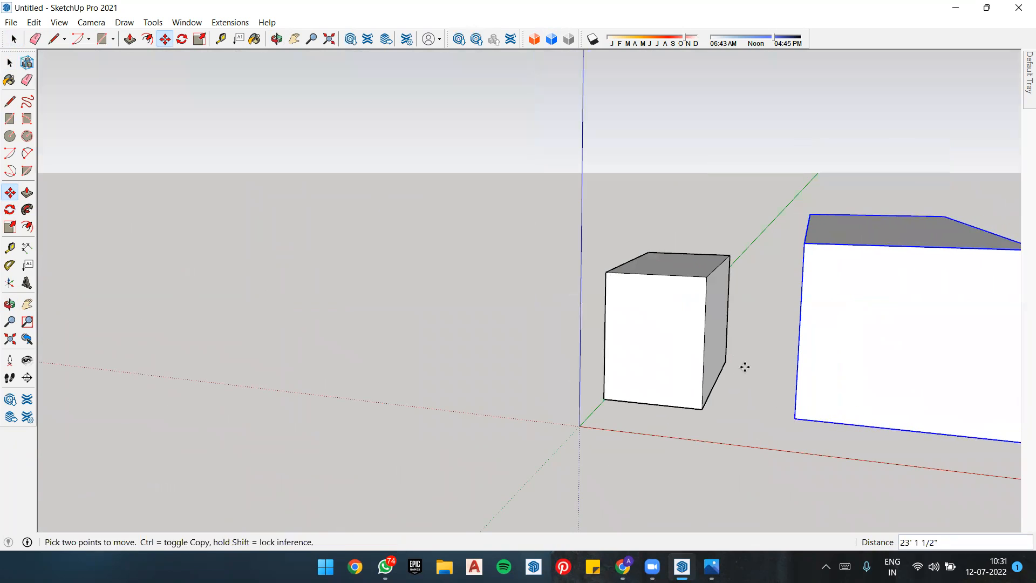
Step: Move the smaller grouped box by its lower corner to a spot beside the larger box and clear the selection
middle_click_drag(745, 367, 943, 277)
left_click(861, 257)
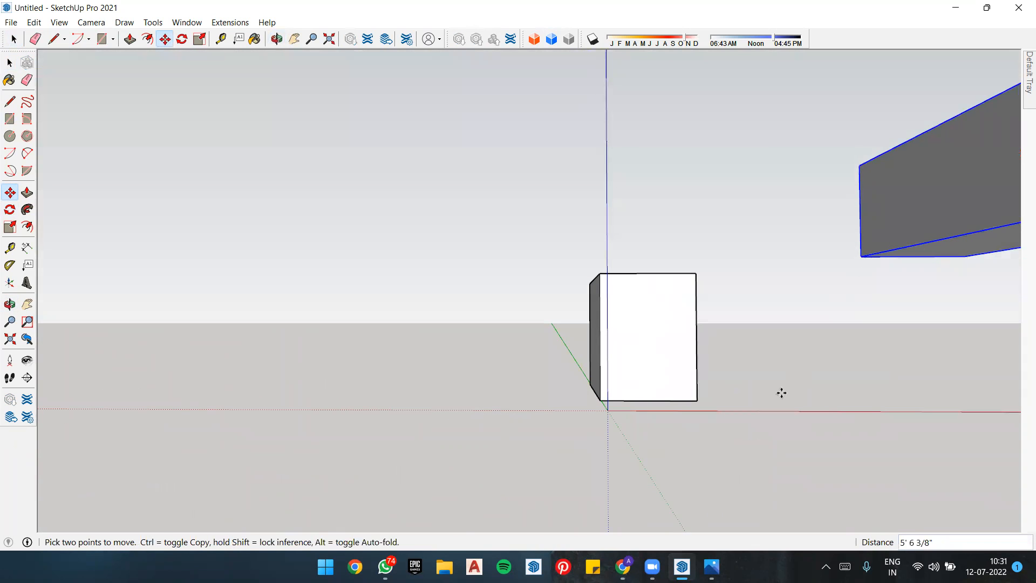
scroll(720, 396, "down", 3)
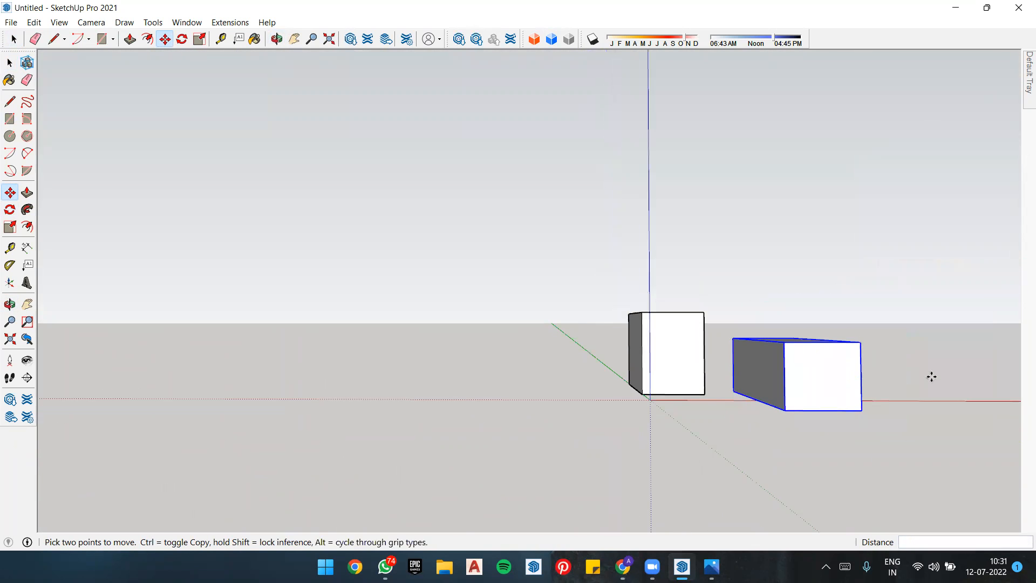
middle_click_drag(893, 327, 874, 363)
key("space")
left_click(876, 388)
middle_click_drag(620, 321, 721, 348)
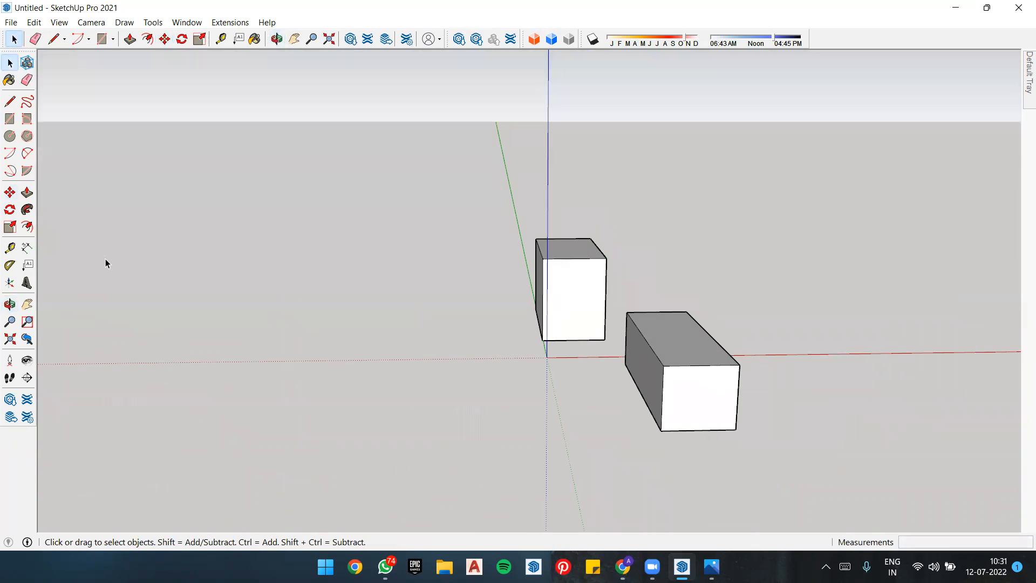
Step: Try Push/Pull on the top face of the smaller grouped box without opening its group
left_click(27, 192)
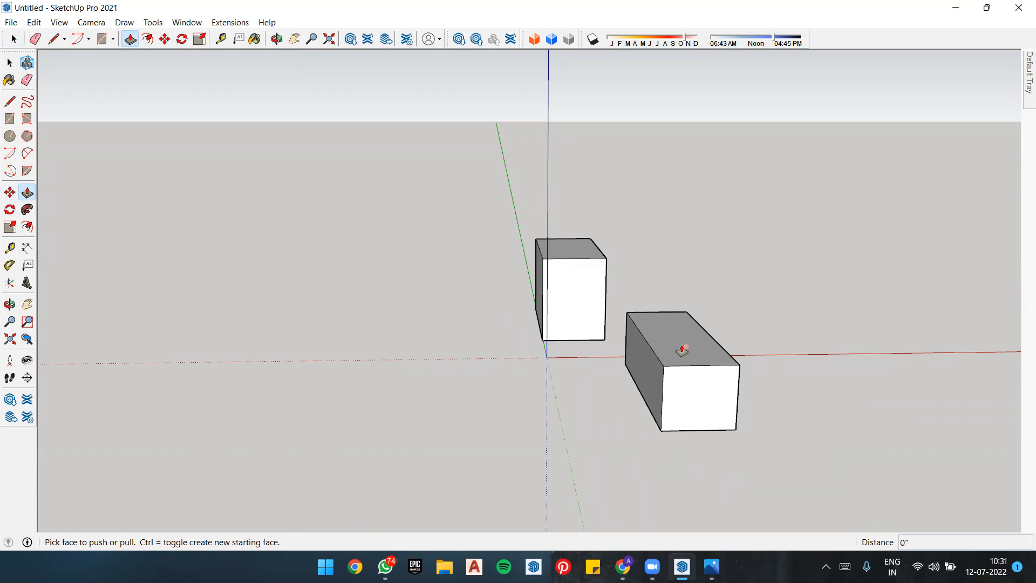
scroll(682, 350, "up", 2)
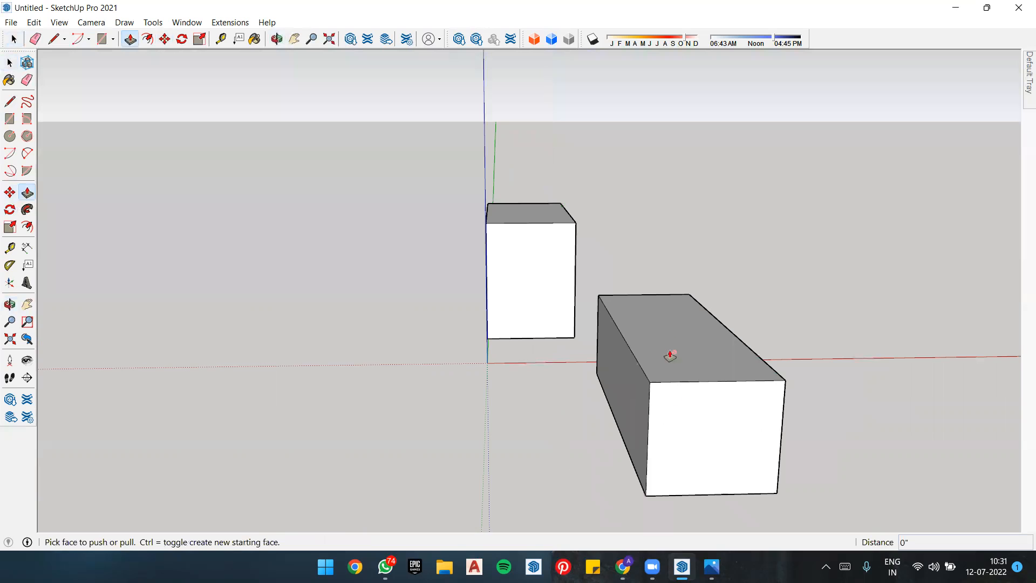
middle_click_drag(705, 358, 513, 358)
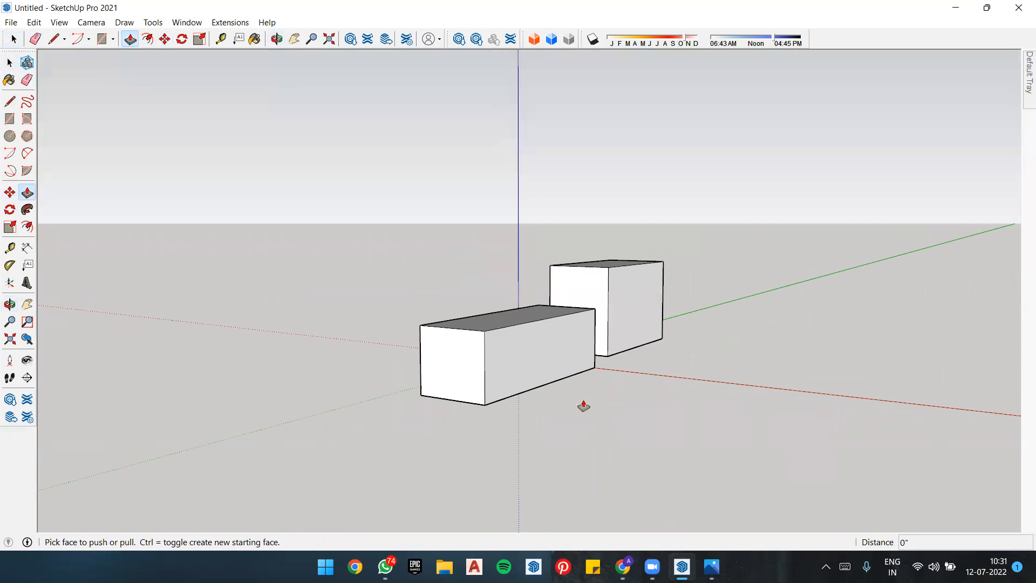
key("space")
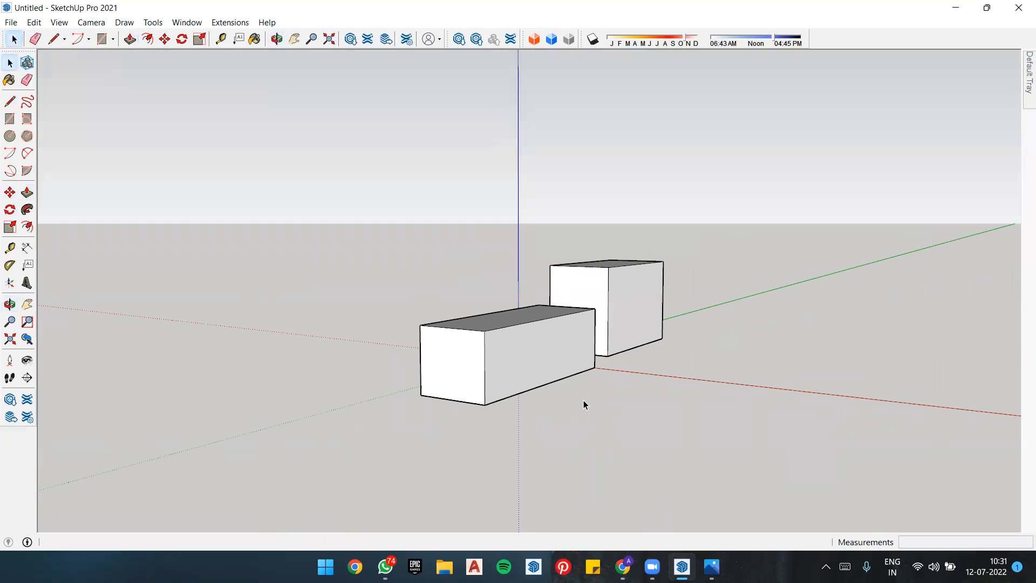
Step: Open the smaller box's group, pull its long side face outward to widen the box, and check that it still selects as one group
double_click(510, 342)
middle_click_drag(502, 339, 636, 342)
scroll(629, 342, "up", 3)
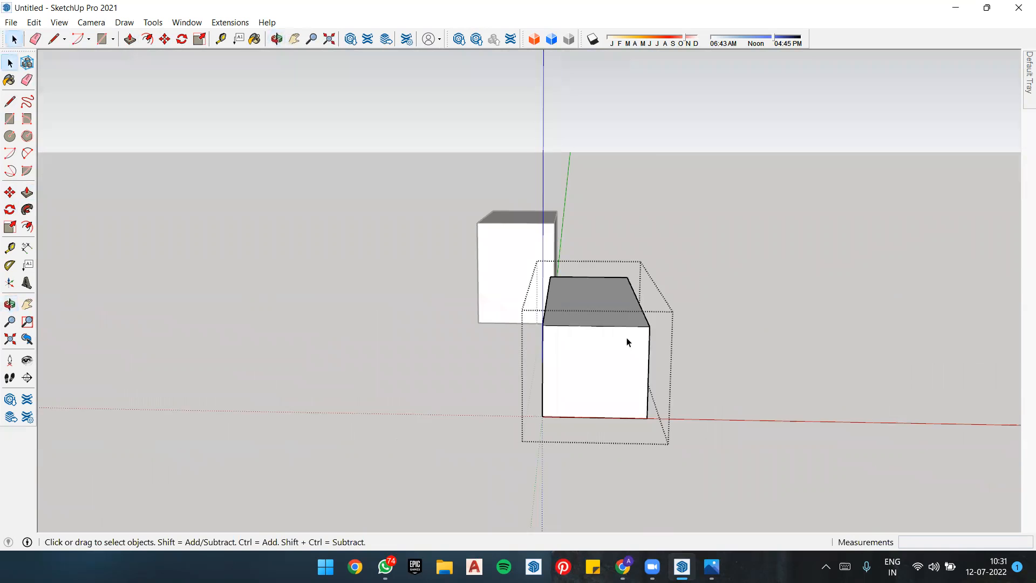
left_click(27, 193)
left_click_drag(583, 324, 638, 335)
middle_click_drag(638, 335, 284, 337)
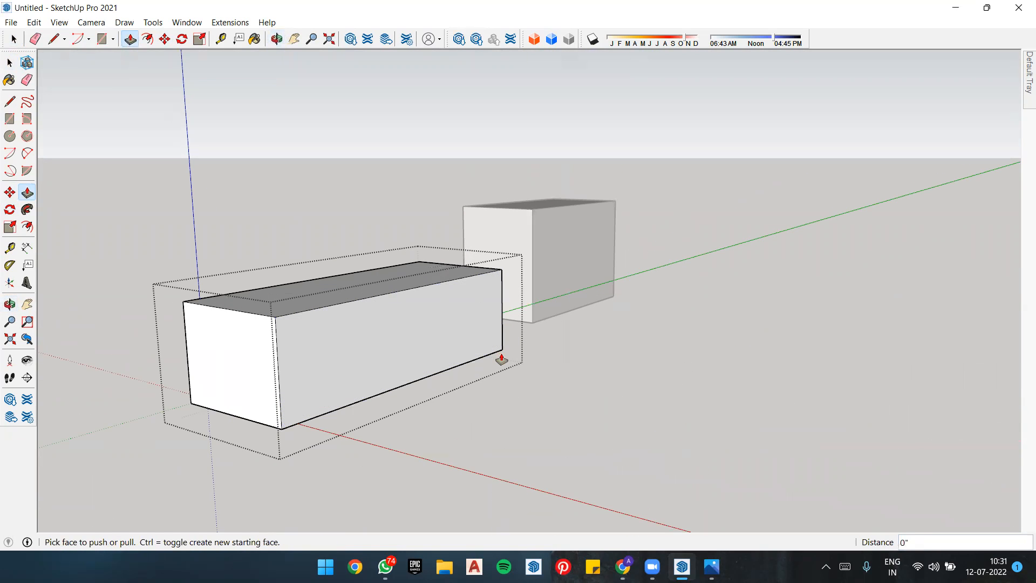
left_click_drag(338, 334, 541, 344)
middle_click_drag(541, 344, 694, 249)
scroll(639, 221, "down", 2)
key("space")
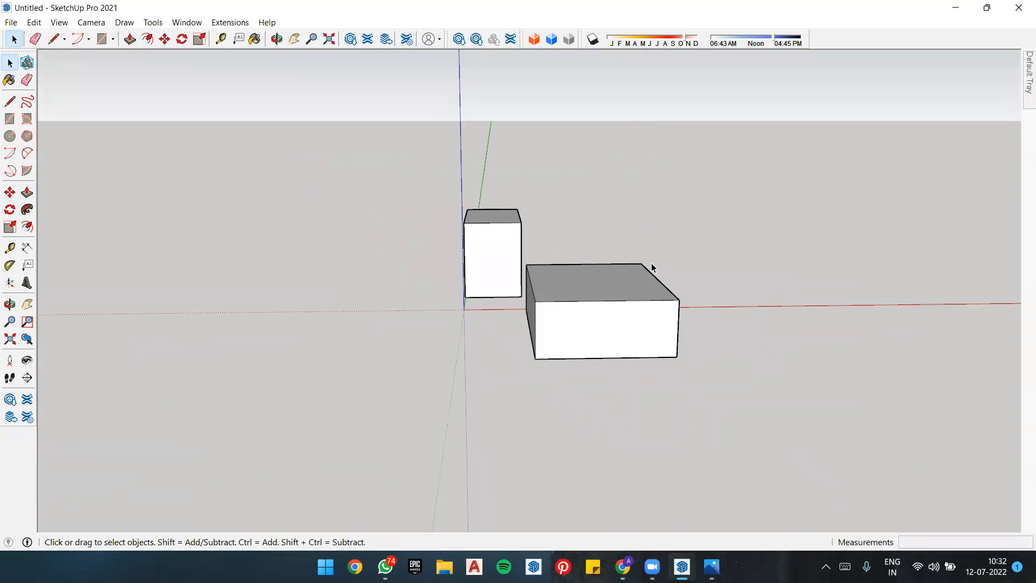
left_click(626, 299)
left_click(678, 212)
Step: Undo the widening and the moves of the smaller grouped box, along with its grouping and earlier edits
key("ctrl+z")
key("ctrl+z")
key("ctrl+z")
key("ctrl+z")
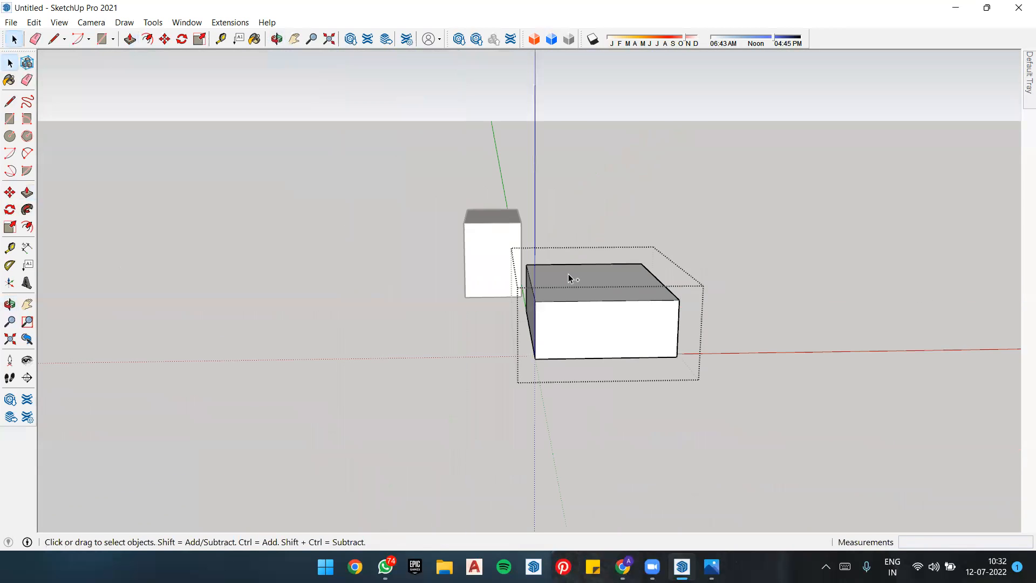
key("ctrl+z")
key("ctrl+z")
key("ctrl+z")
key("ctrl+z")
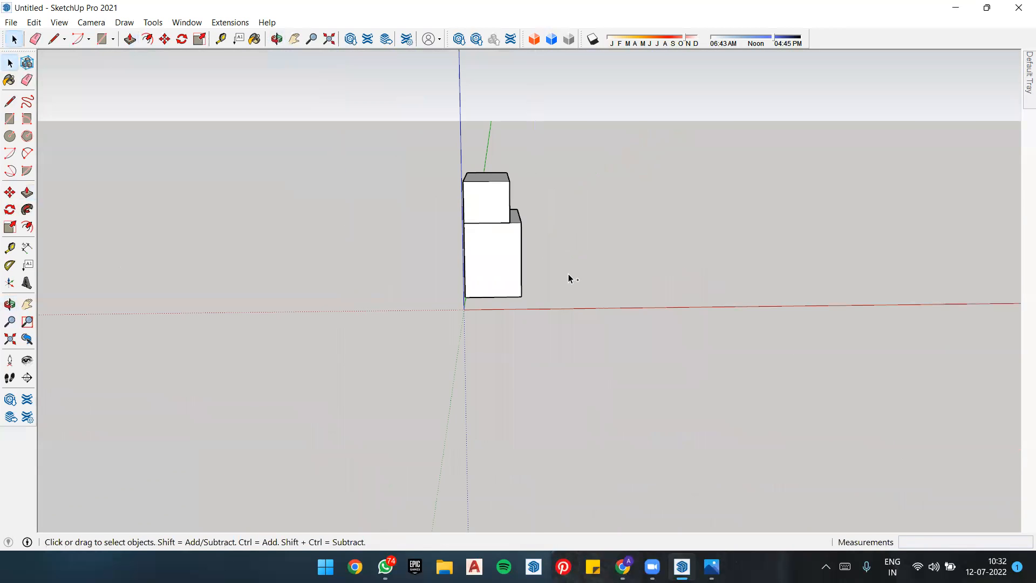
key("ctrl+z")
key("ctrl+z")
key("ctrl+z")
key("ctrl+z")
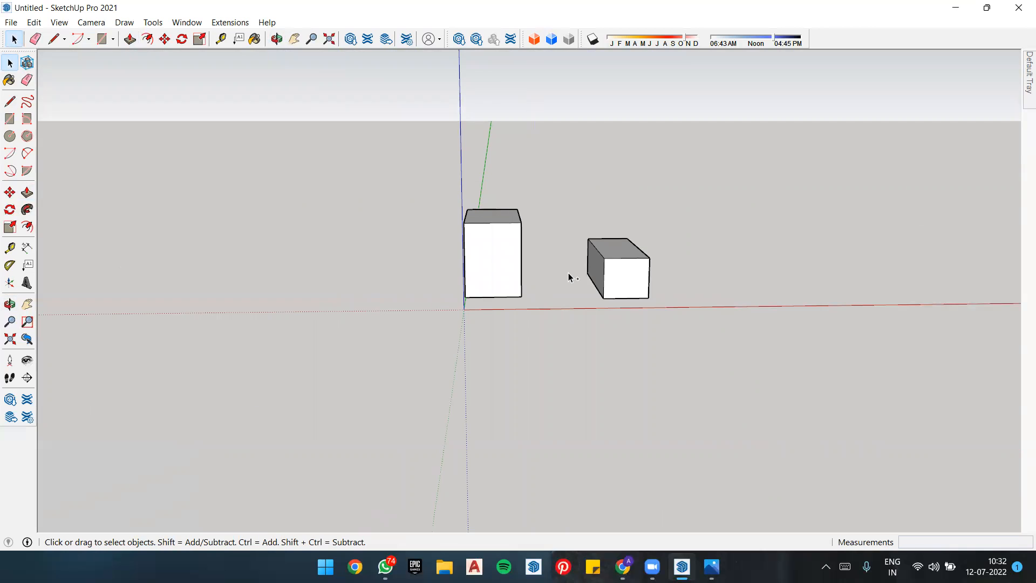
left_click(10, 209)
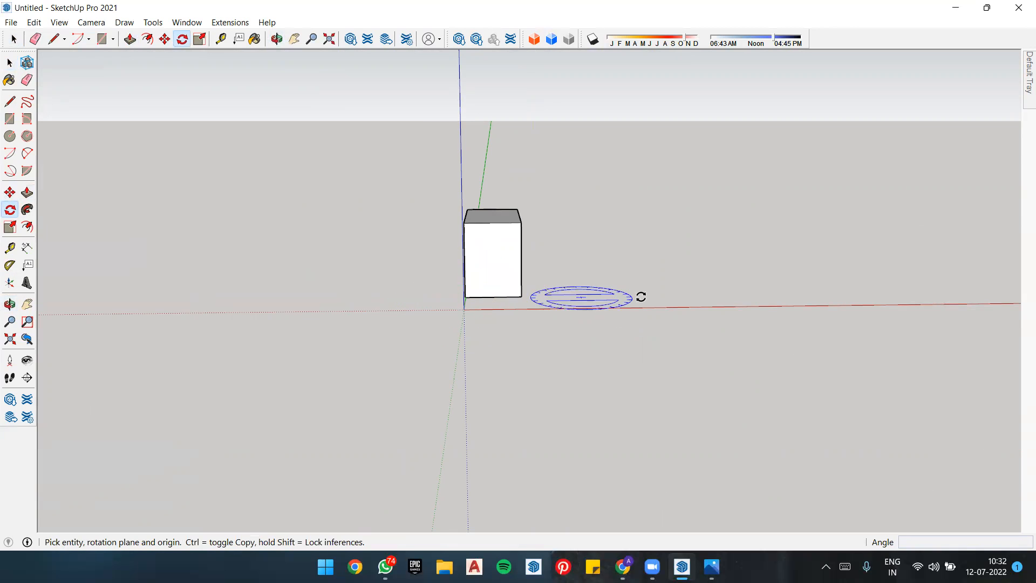
scroll(537, 284, "up", 3)
middle_click_drag(512, 284, 439, 296)
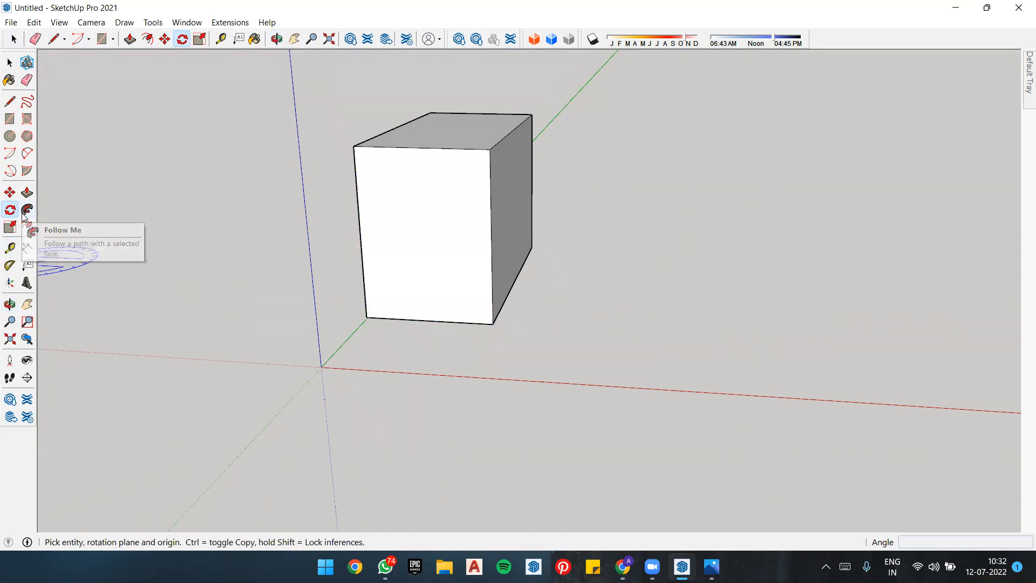
Step: Undo the last change and delete all the remaining box geometry to empty the model
key("ctrl+z")
key("space")
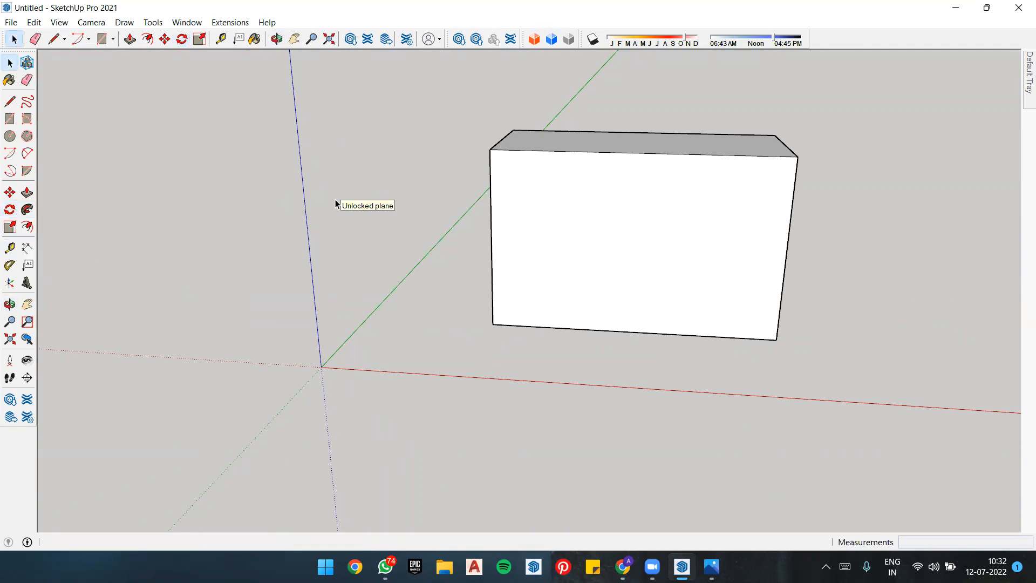
left_click_drag(393, 109, 846, 344)
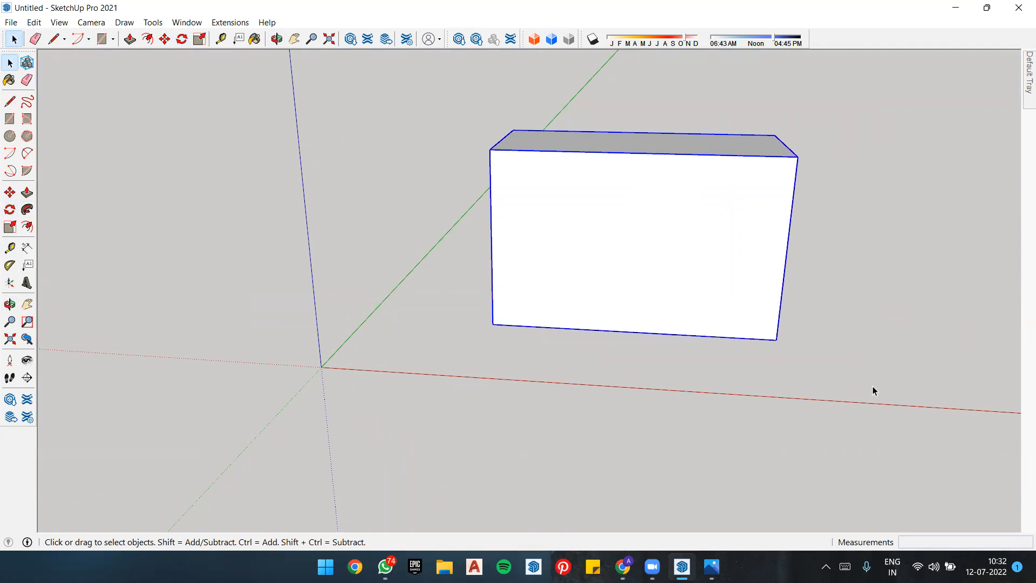
key("Delete")
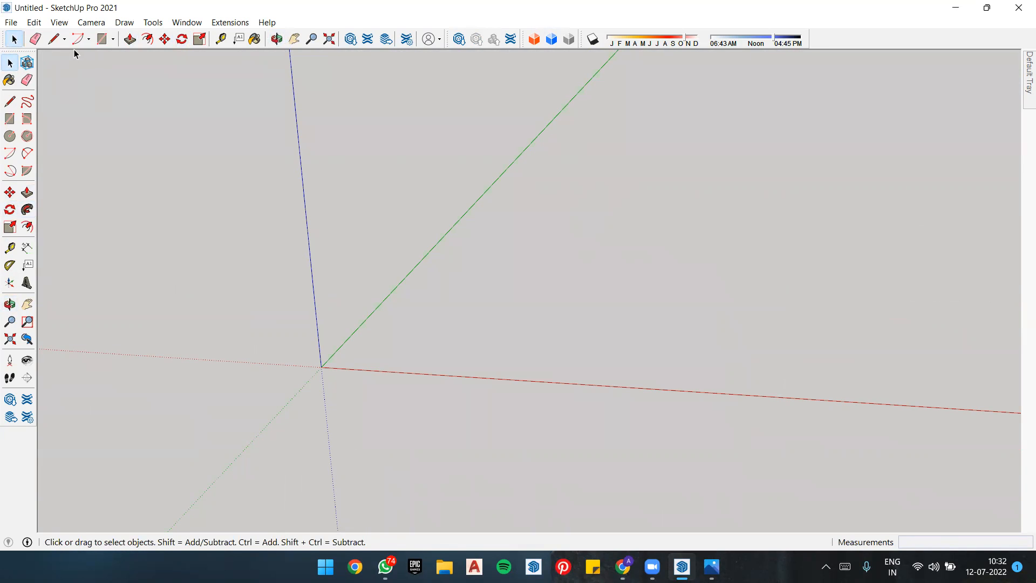
scroll(181, 202, "down", 2)
scroll(293, 345, "up", 2)
scroll(293, 378, "down", 3)
scroll(293, 380, "down", 3)
scroll(303, 371, "up", 3)
scroll(292, 429, "down", 3)
scroll(296, 425, "up", 2)
scroll(564, 265, "up", 2)
scroll(527, 252, "down", 1)
middle_click_drag(458, 263, 418, 242)
middle_click_drag(331, 312, 541, 269)
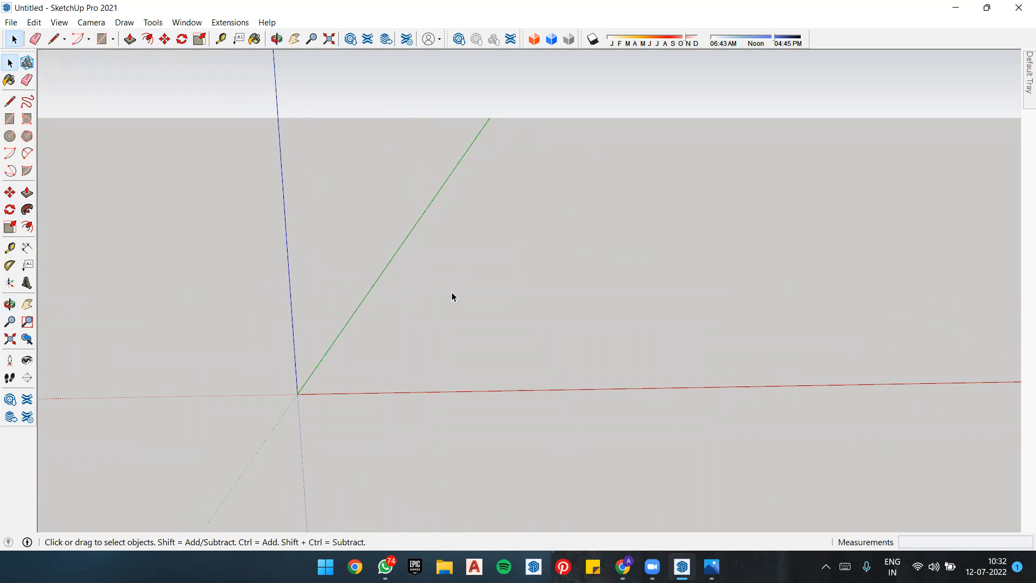
left_click(9, 136)
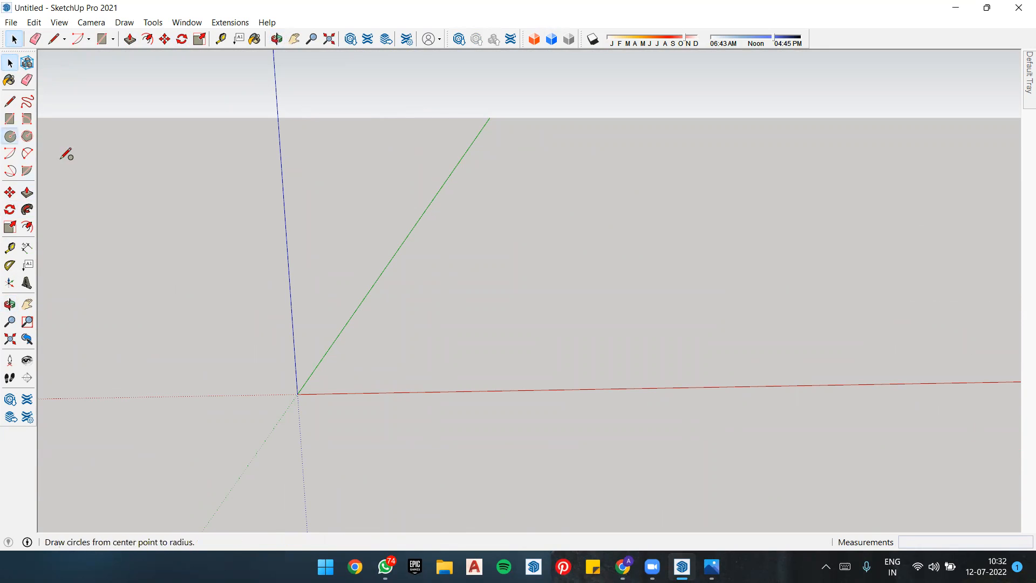
scroll(361, 369, "up", 2)
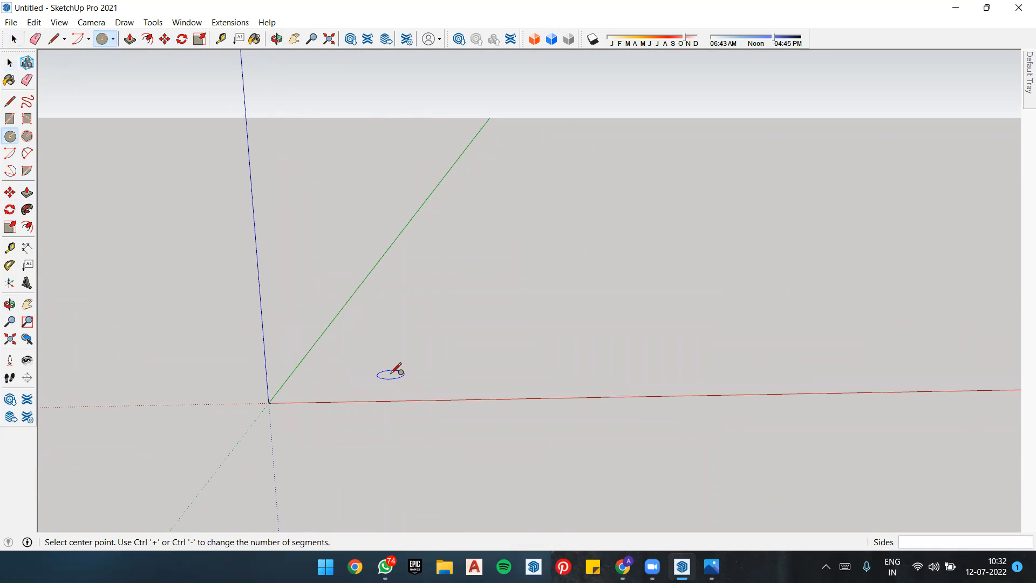
left_click(329, 385)
left_click(355, 386)
scroll(331, 384, "up", 2)
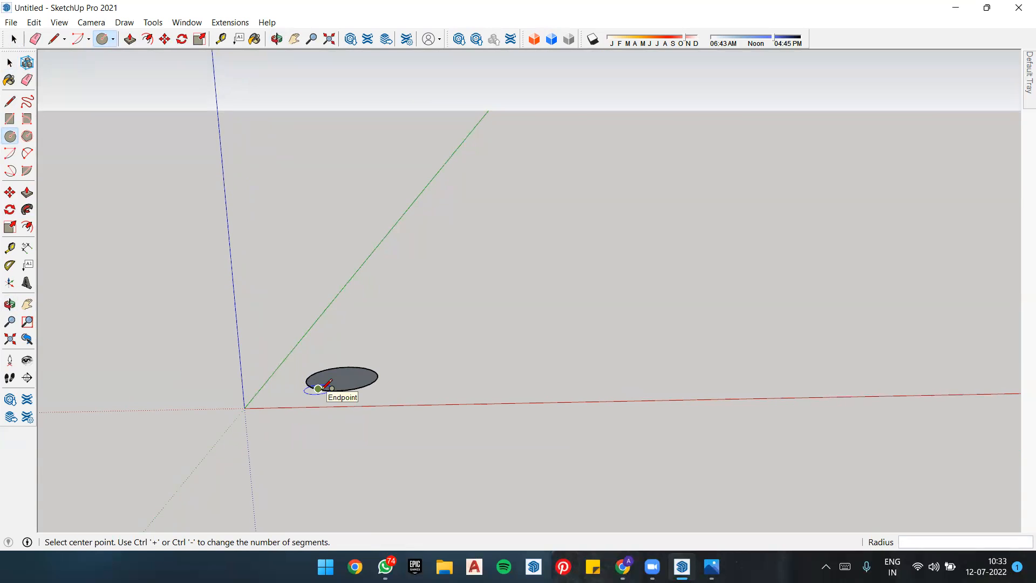
key("ctrl+z")
Step: Draw a circle with a radius of about 29' 10" on the ground plane near the origin
scroll(346, 381, "up", 1)
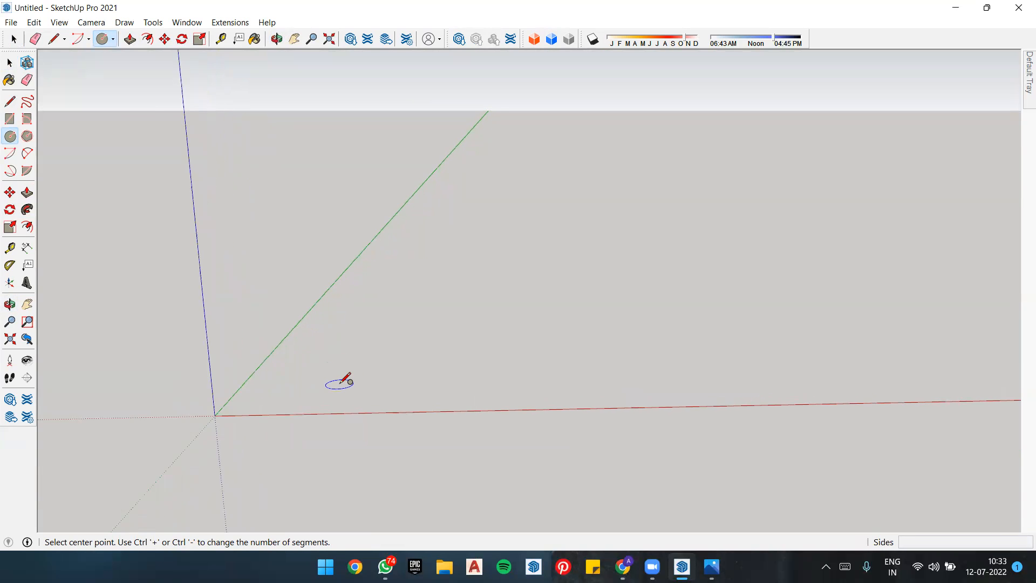
scroll(341, 383, "up", 1)
left_click(339, 384)
left_click(364, 384)
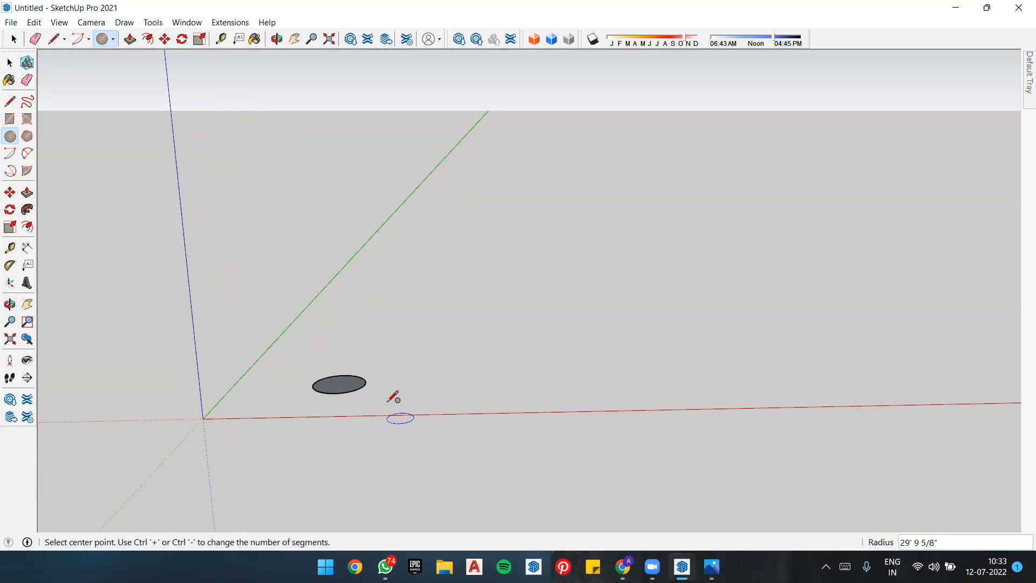
scroll(387, 402, "up", 1)
middle_click_drag(564, 103, 564, 110)
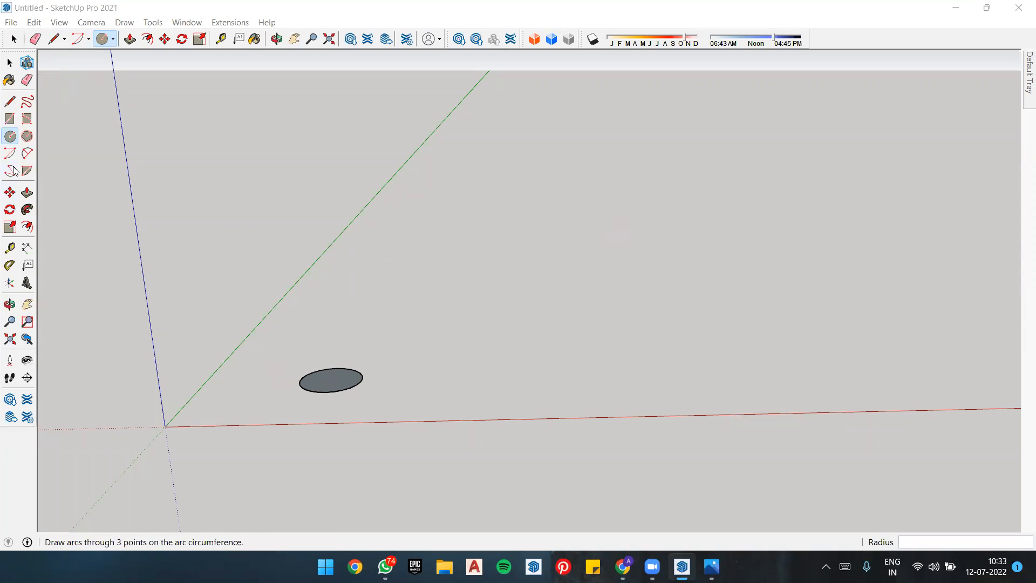
Step: Draw a stepped four-line path from the circle's centre: up the blue axis, along the red axis, up again, and along the red axis
left_click(9, 103)
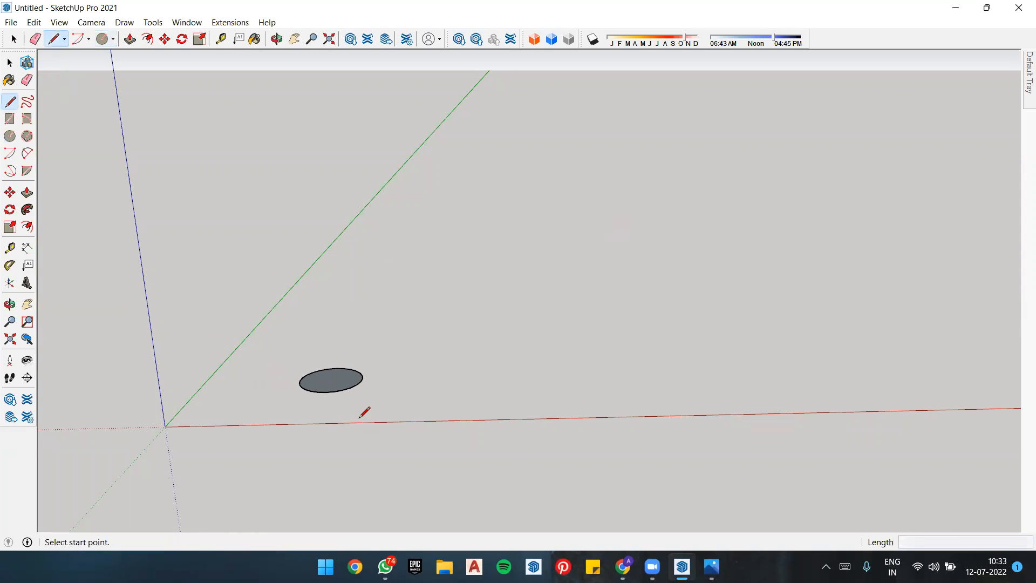
left_click(331, 379)
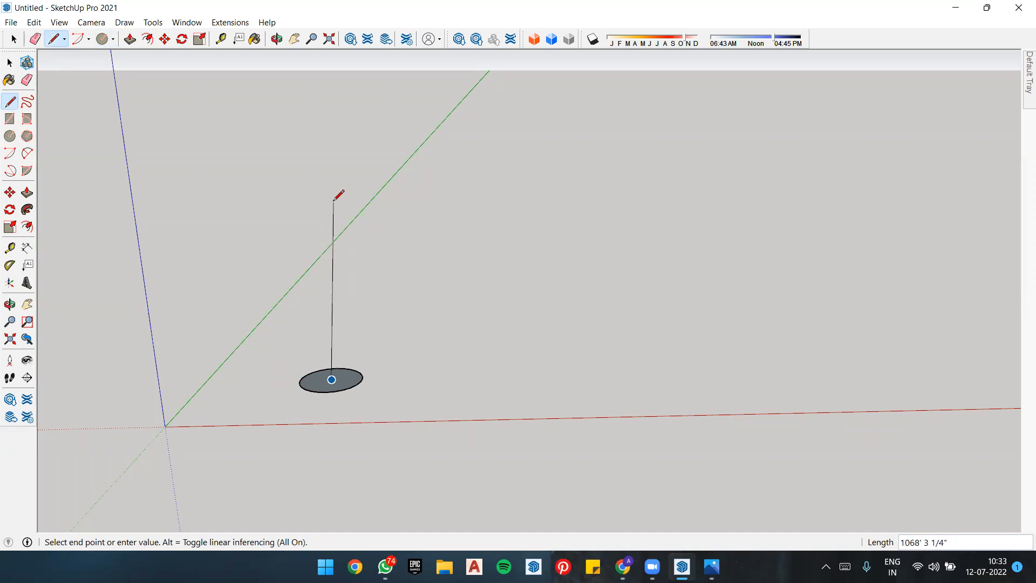
scroll(323, 113, "down", 2)
scroll(351, 510, "down", 3)
scroll(342, 446, "down", 1)
scroll(348, 292, "down", 1)
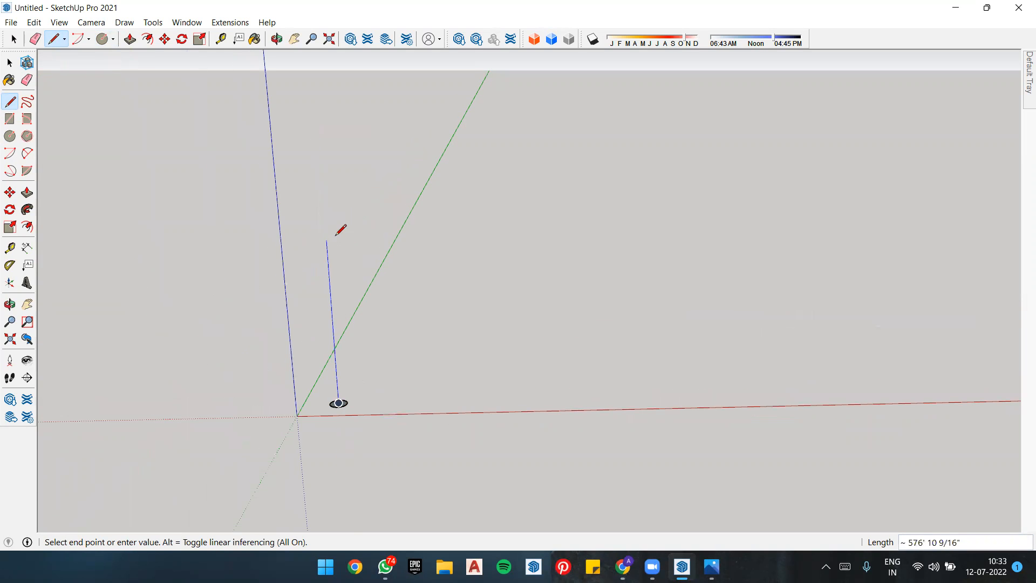
left_click(325, 235)
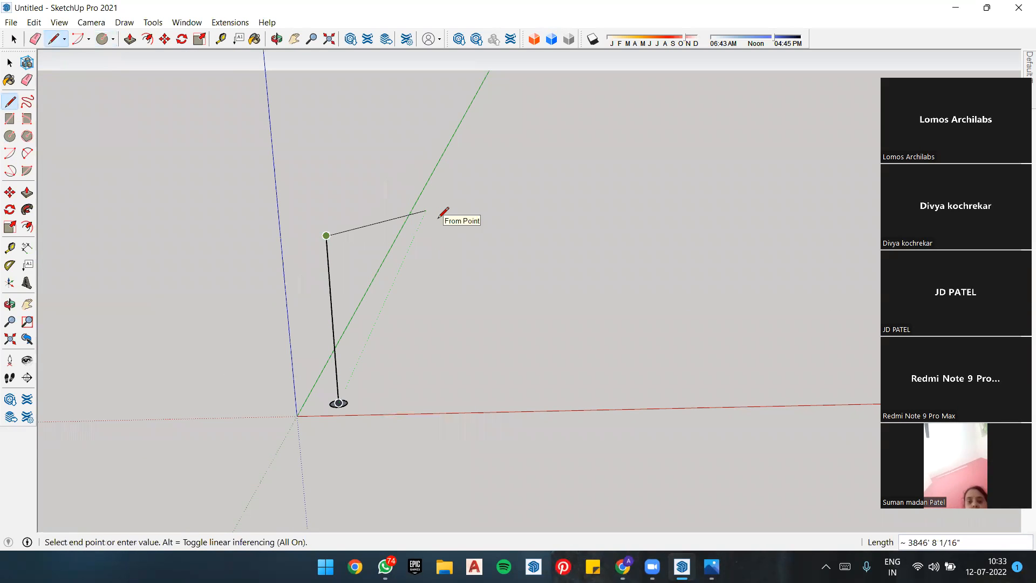
left_click(438, 234)
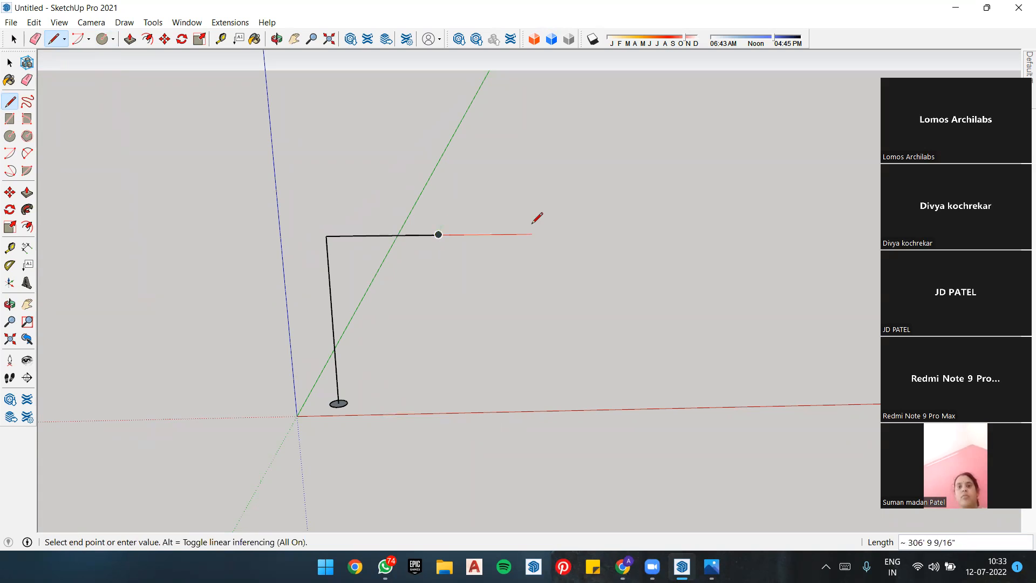
left_click(444, 105)
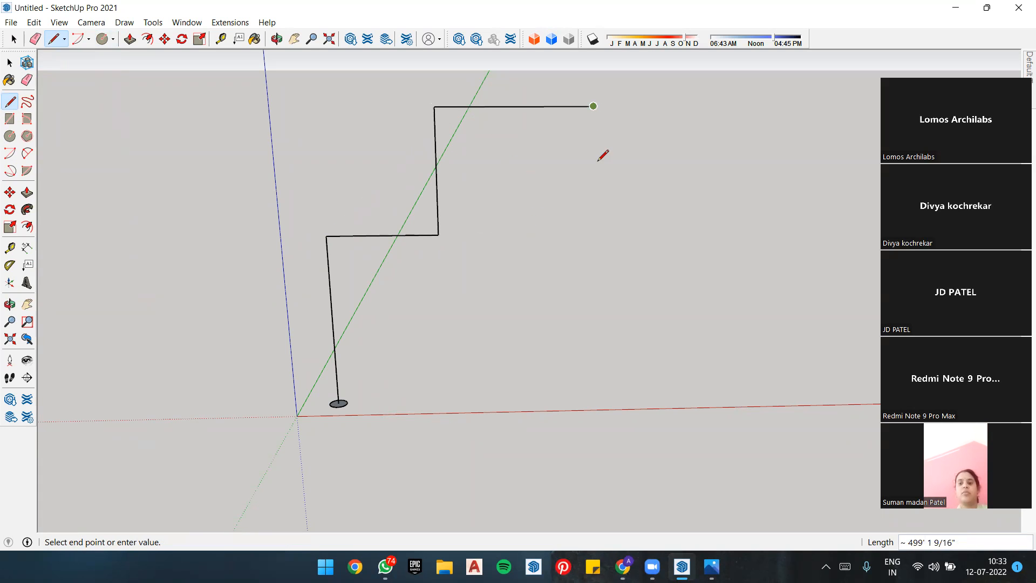
key("space")
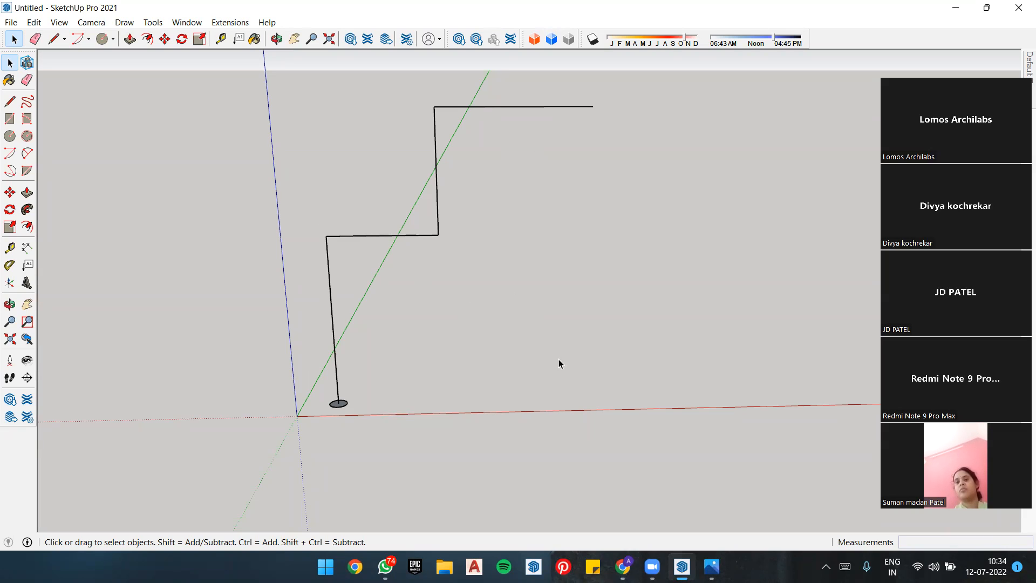
Step: Extrude the circle along the whole four-line stepped path with Follow Me and inspect the resulting pipe
left_click_drag(617, 76, 357, 248)
left_click_drag(295, 325, 295, 325)
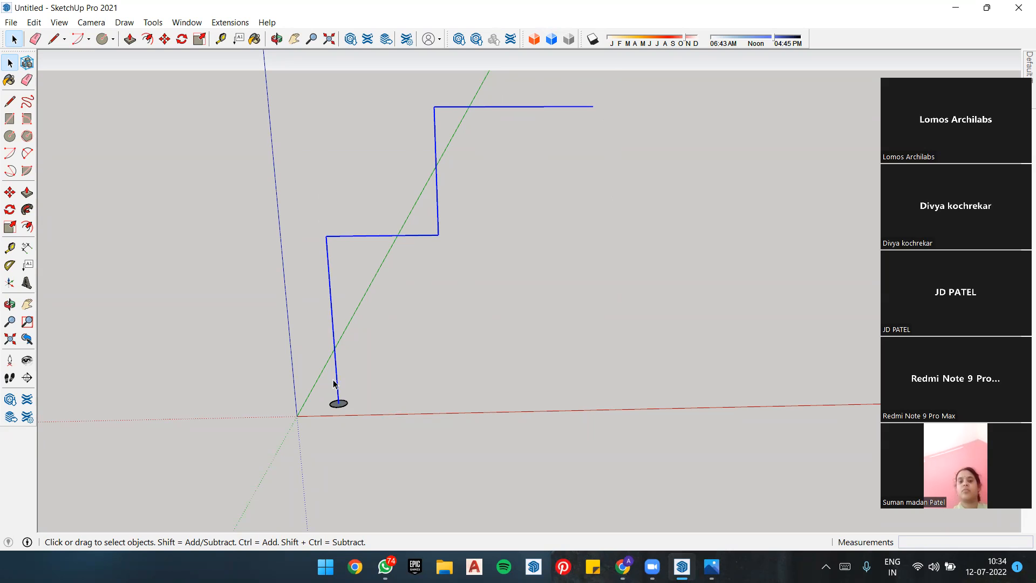
scroll(345, 385, "up", 5)
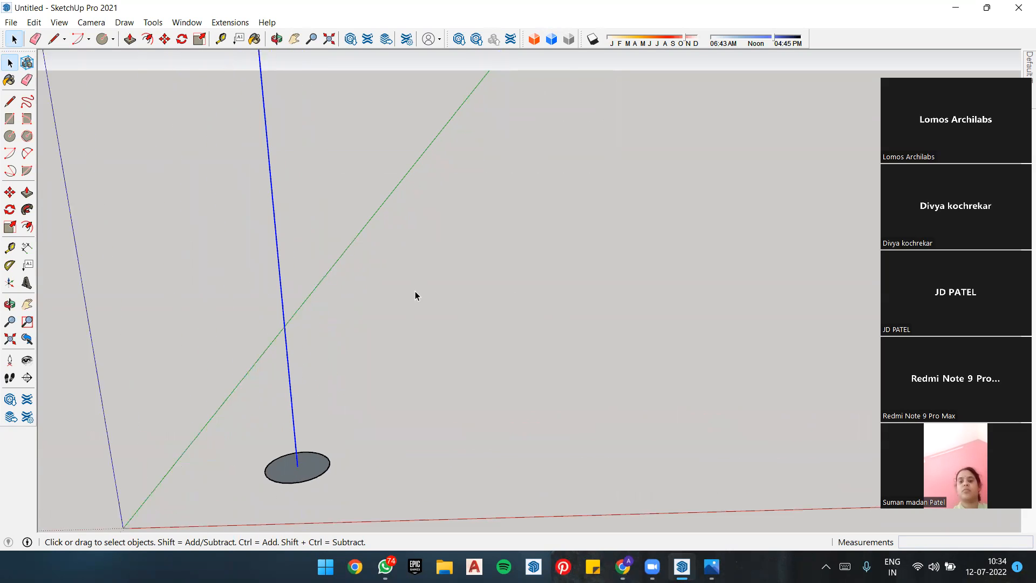
left_click(27, 210)
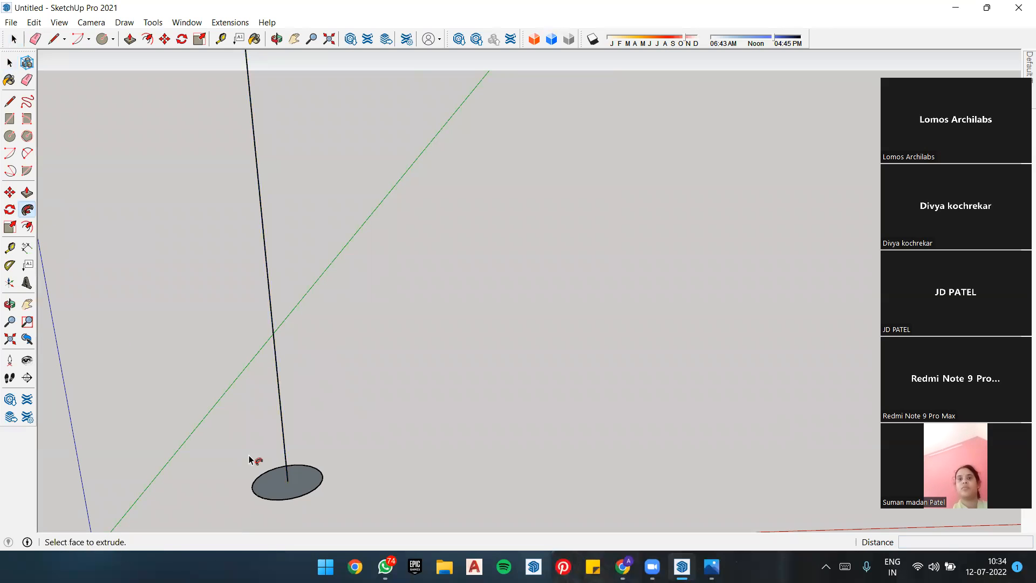
left_click(297, 483)
scroll(315, 418, "down", 3)
scroll(323, 377, "down", 3)
middle_click_drag(534, 213, 830, 287)
middle_click_drag(499, 250, 484, 300)
middle_click_drag(581, 236, 183, 215)
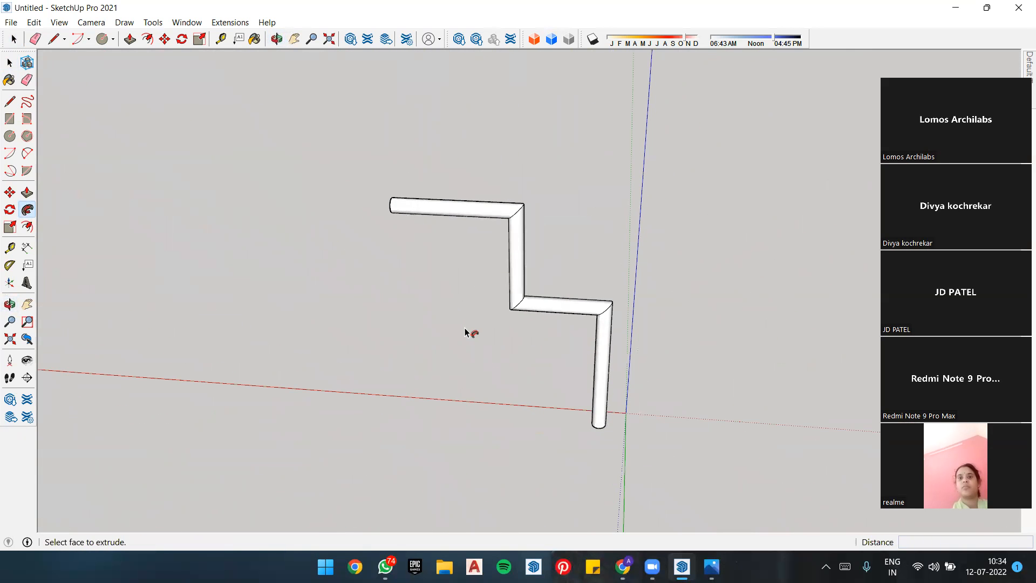
Step: Undo the pipe extrusion and the lines of the stepped path
key("ctrl+z")
key("ctrl+z")
key("ctrl+z")
key("ctrl+z")
key("ctrl+z")
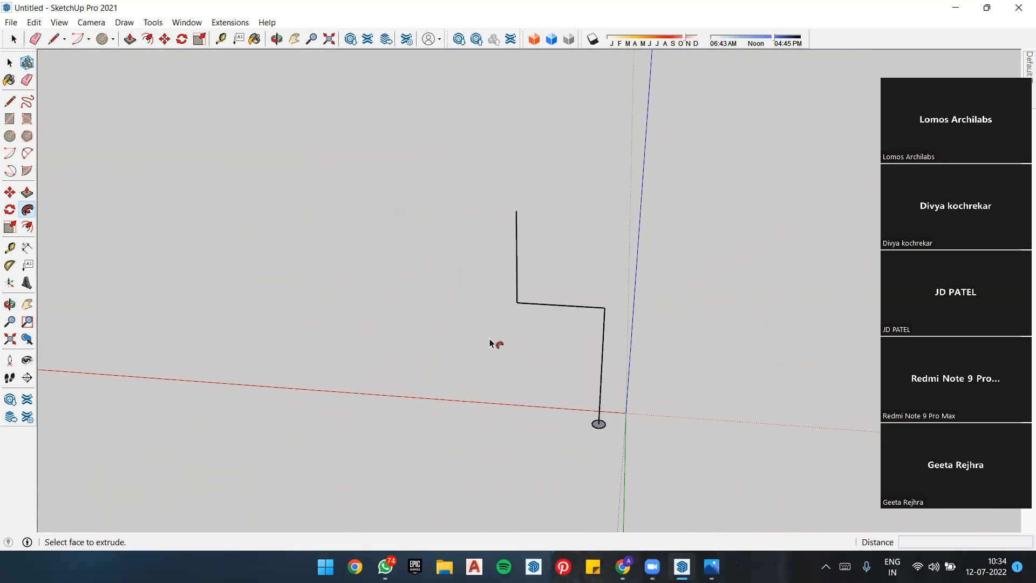
Step: Delete the remaining circle near the origin to empty the model
middle_click_drag(509, 313, 559, 171)
scroll(559, 171, "up", 1)
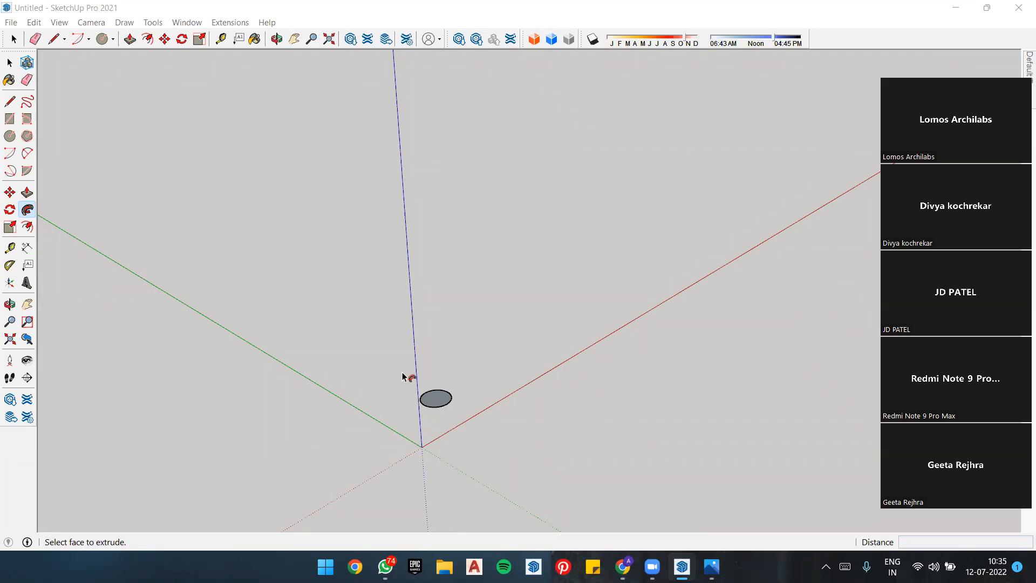
key("space")
left_click_drag(377, 359, 496, 417)
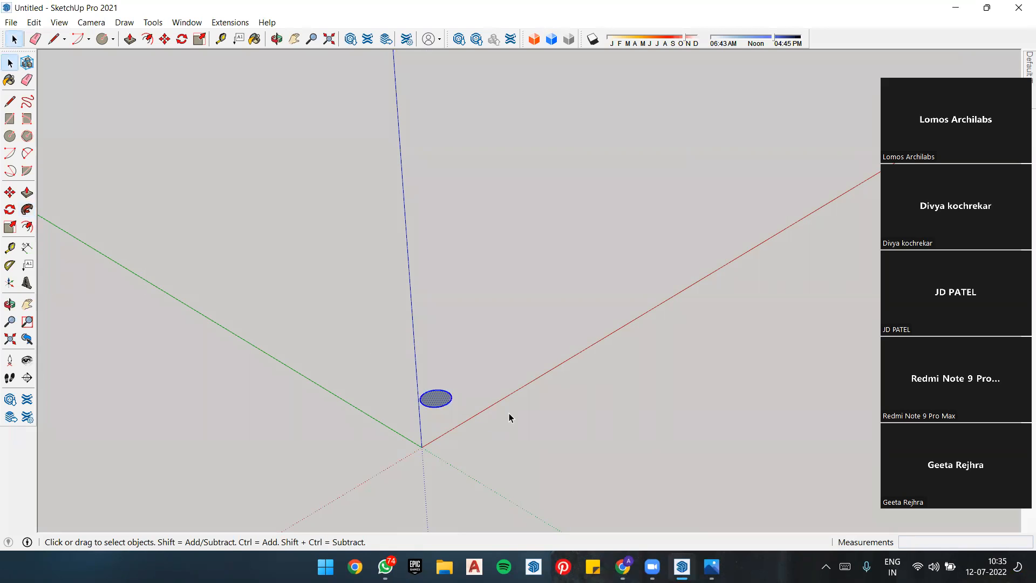
key("Delete")
Step: Draw a hexagon with a radius of about 79' on the ground plane near the origin
middle_click_drag(574, 383, 227, 249)
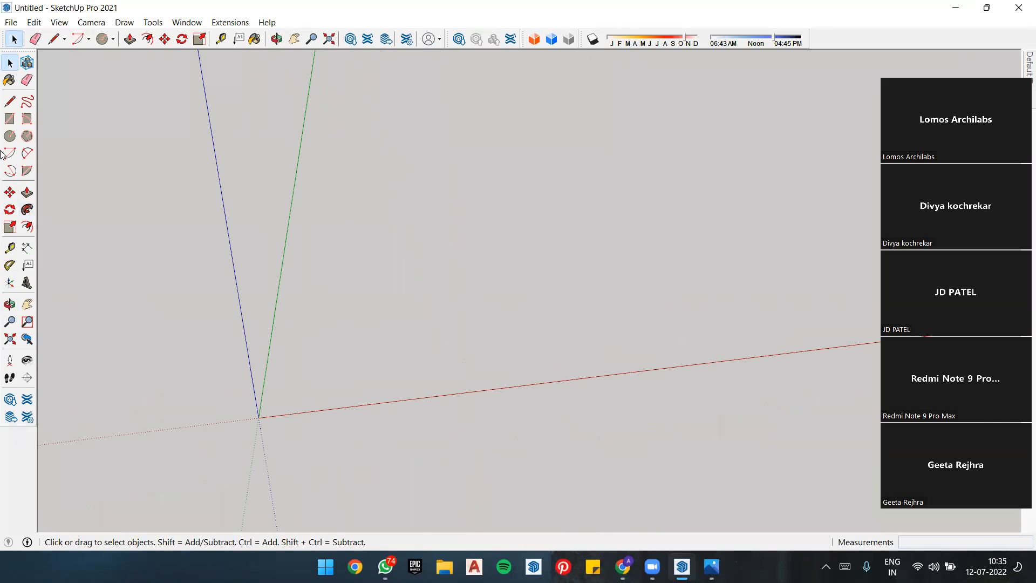
left_click(30, 136)
left_click(361, 354)
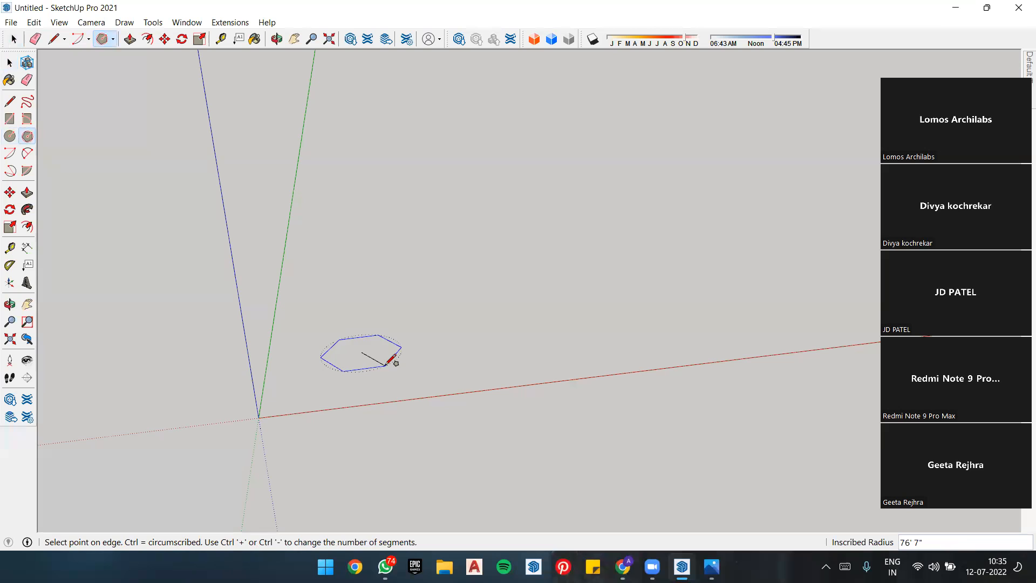
left_click(402, 351)
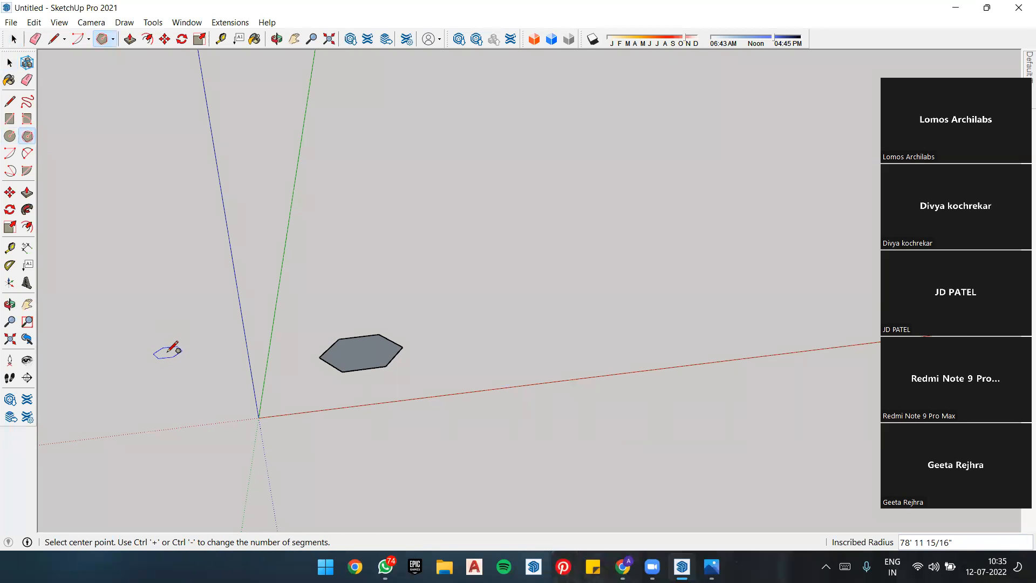
Step: Draw a stepped four-line path from the hexagon's centre: up the blue axis, along the red axis, up again, and along the red axis
key("l")
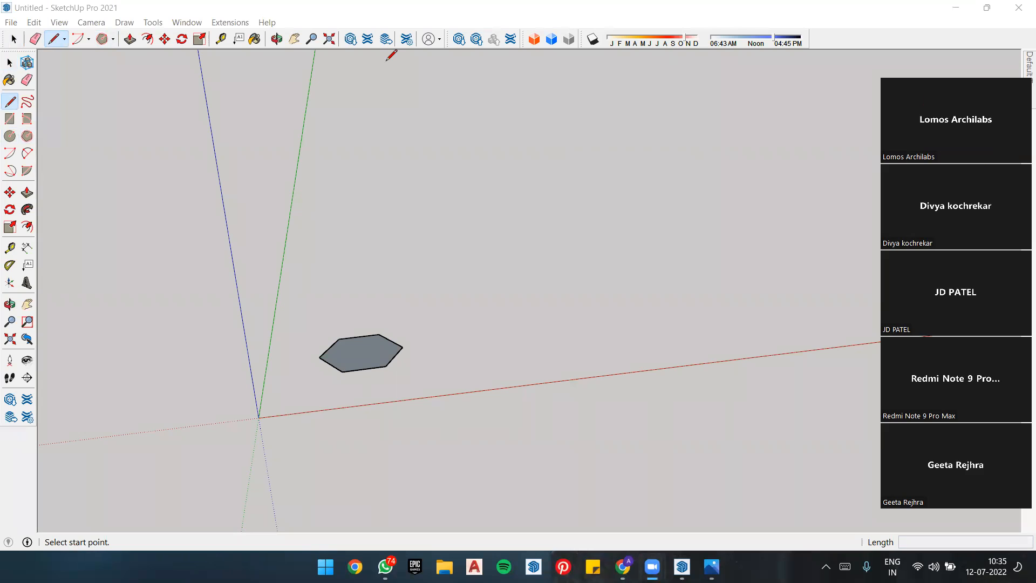
left_click(363, 350)
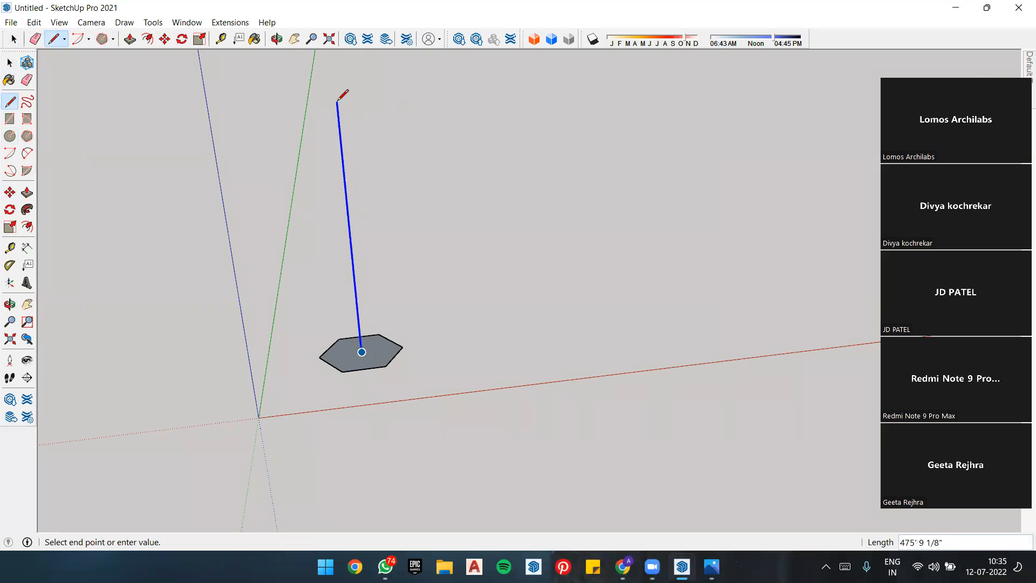
left_click(335, 75)
scroll(461, 221, "down", 3)
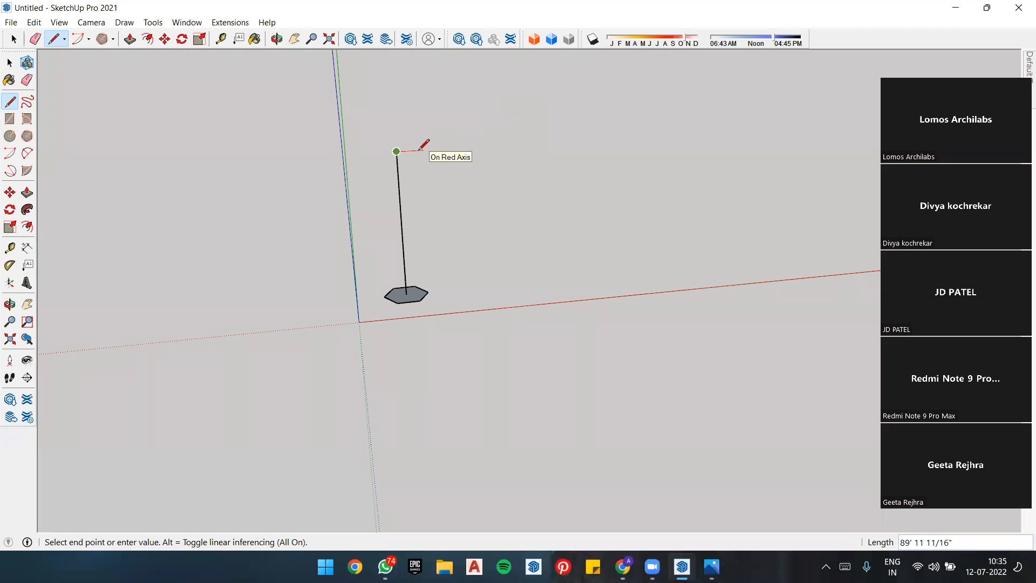
left_click(500, 145)
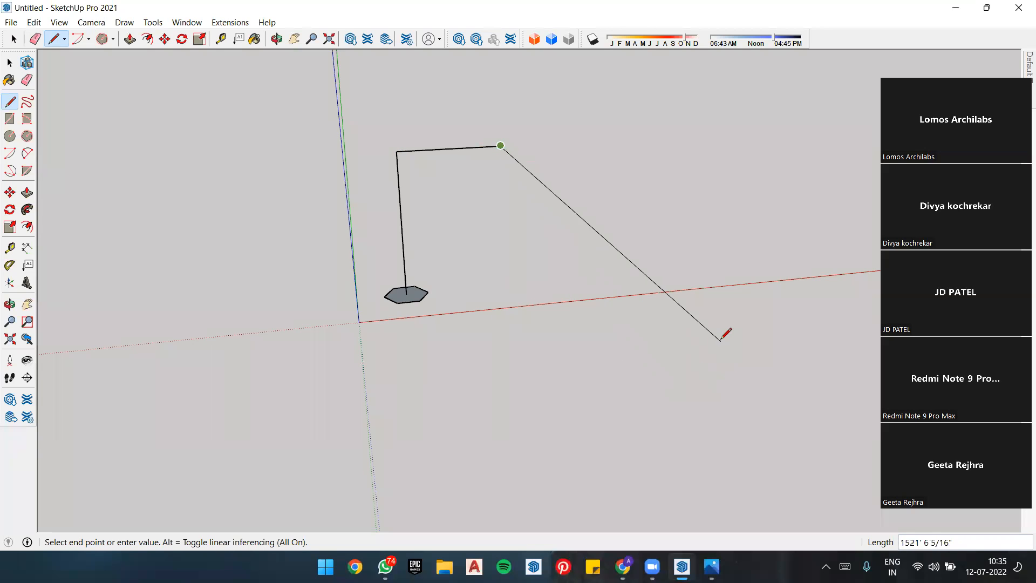
left_click(499, 98)
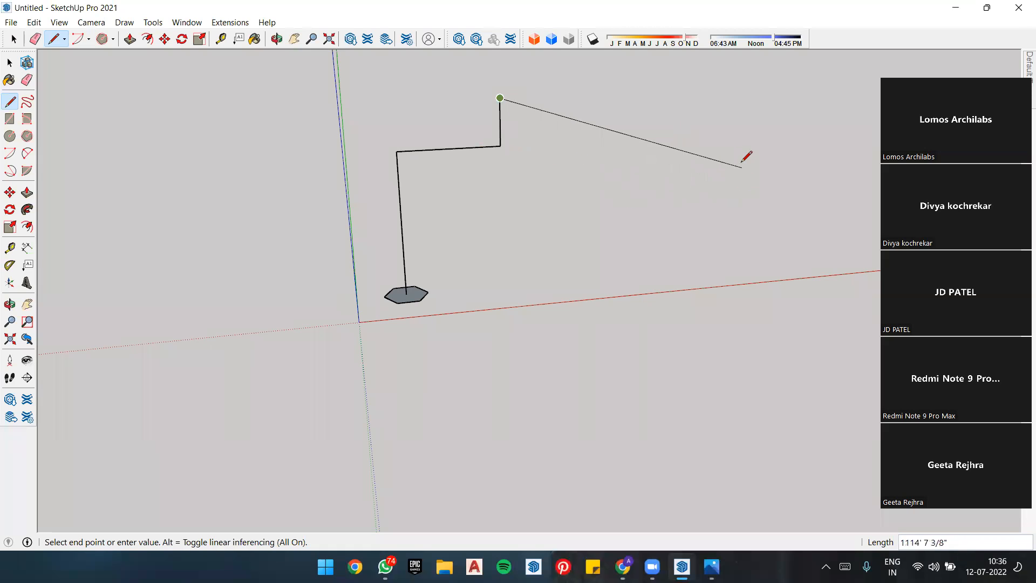
left_click(626, 93)
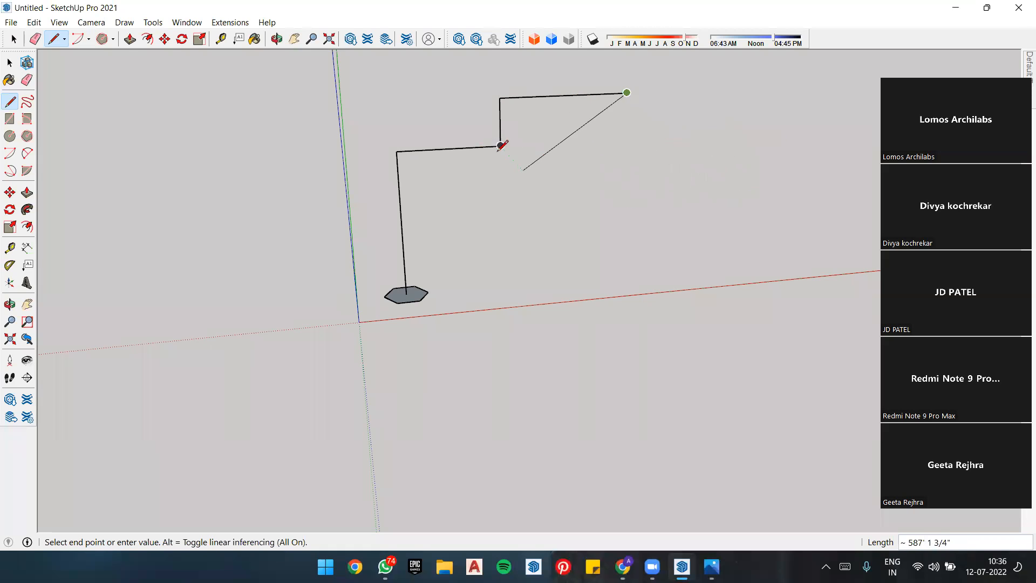
key("space")
Step: Extrude the hexagon along the four path lines with Follow Me and inspect the resulting stepped bar from several sides
mouse_move(497, 153)
middle_mouse_down()
mouse_move(448, 203)
mouse_move(648, 168)
mouse_move(447, 184)
mouse_move(546, 167)
mouse_move(495, 178)
mouse_move(578, 180)
mouse_move(592, 192)
mouse_move(423, 261)
mouse_move(416, 144)
mouse_move(332, 169)
middle_mouse_up()
mouse_move(312, 157)
left_mouse_down()
mouse_move(498, 338)
mouse_move(573, 361)
left_mouse_up()
left_click(489, 309, "shift")
middle_click_drag(416, 285, 399, 332)
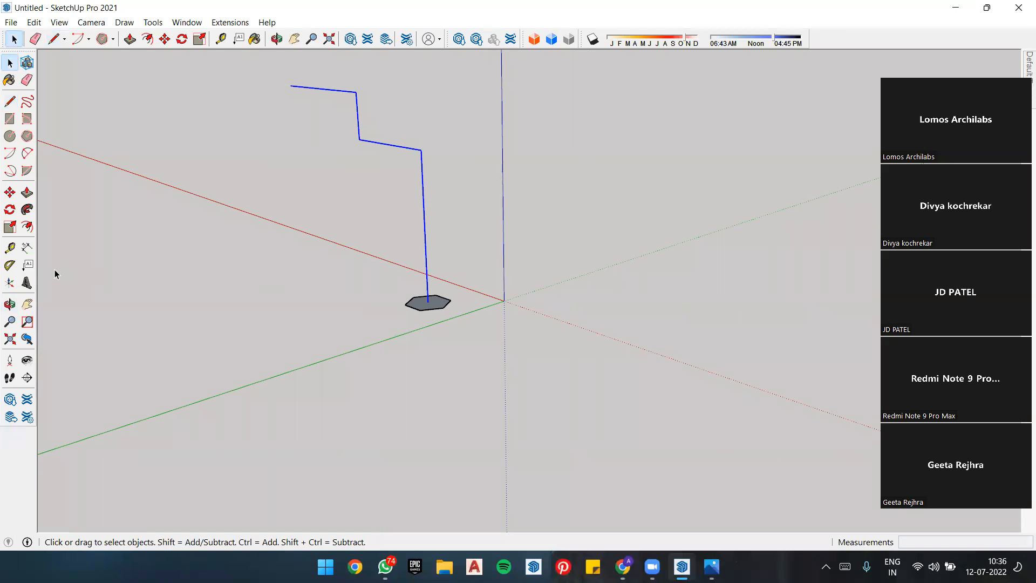
left_click(27, 209)
scroll(413, 297, "up", 4)
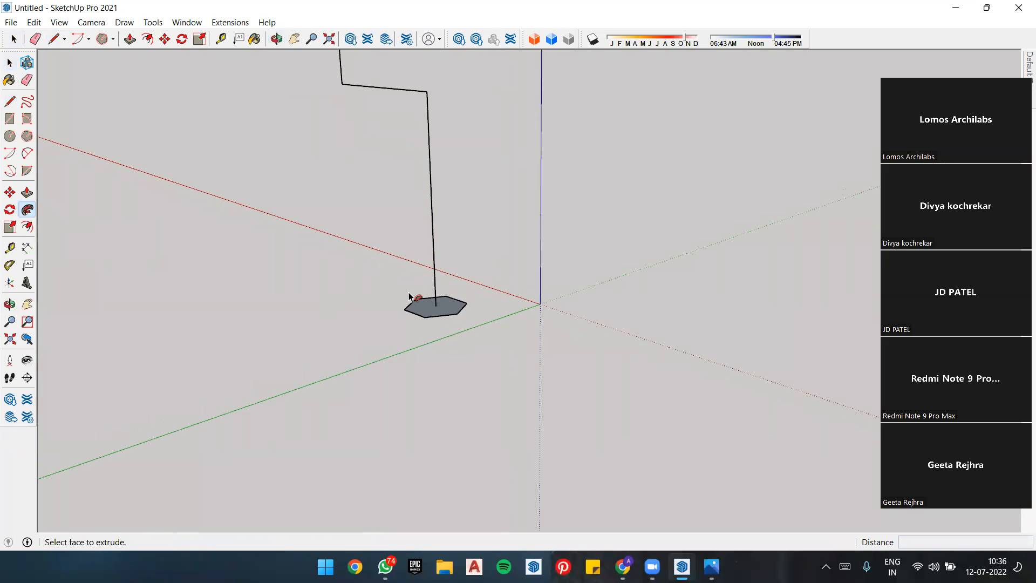
scroll(469, 312, "up", 3)
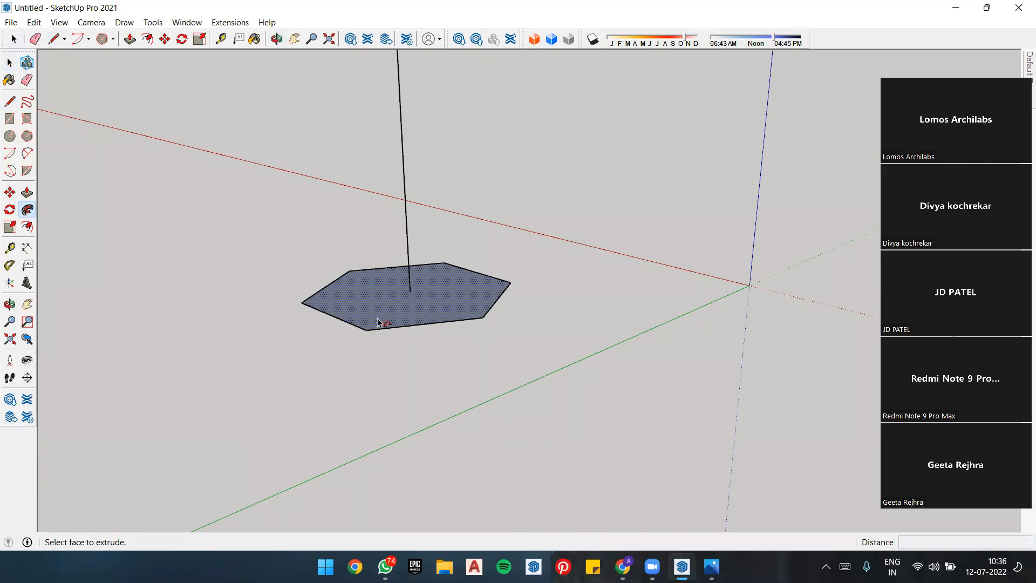
left_click(439, 304)
scroll(446, 324, "down", 6)
middle_click_drag(408, 353, 396, 224)
scroll(390, 213, "up", 3)
middle_click_drag(534, 224, 739, 270)
middle_click_drag(485, 246, 354, 241)
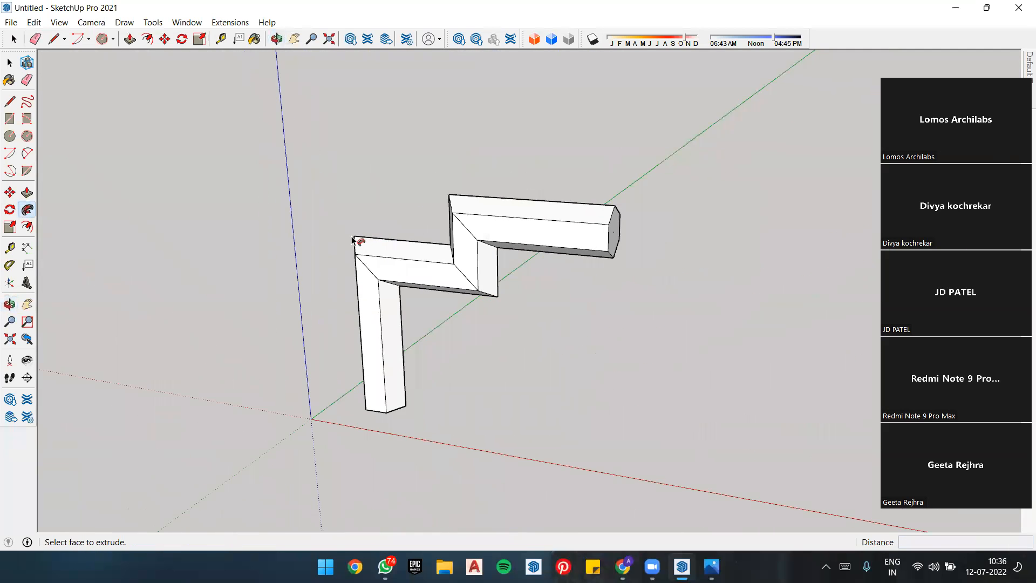
middle_click_drag(493, 271, 853, 203)
middle_click_drag(735, 203, 555, 223)
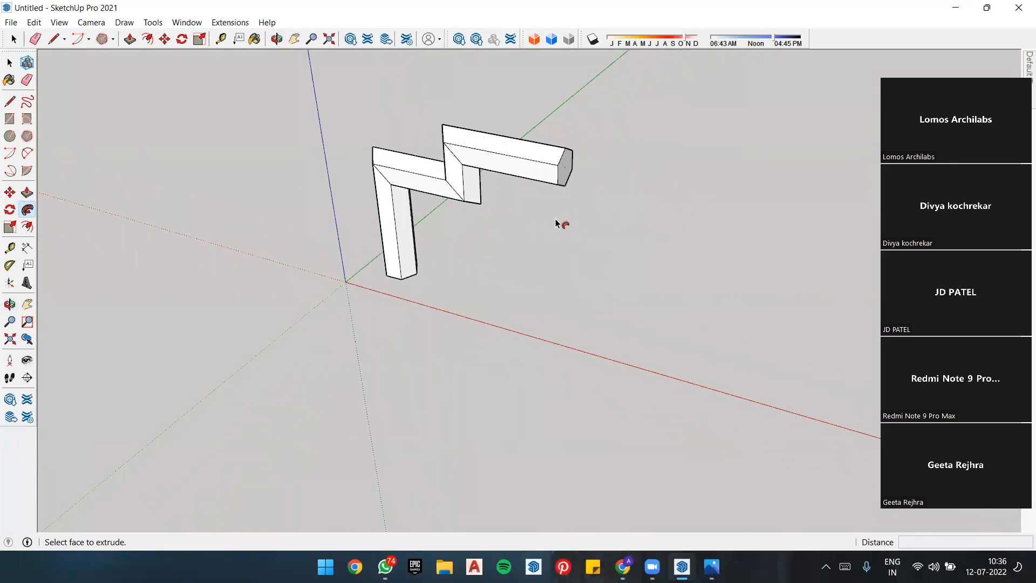
Step: Undo the hexagonal extrusion, its path lines and the hexagon
key("ctrl+z")
key("ctrl+z")
key("ctrl+z")
key("ctrl+z")
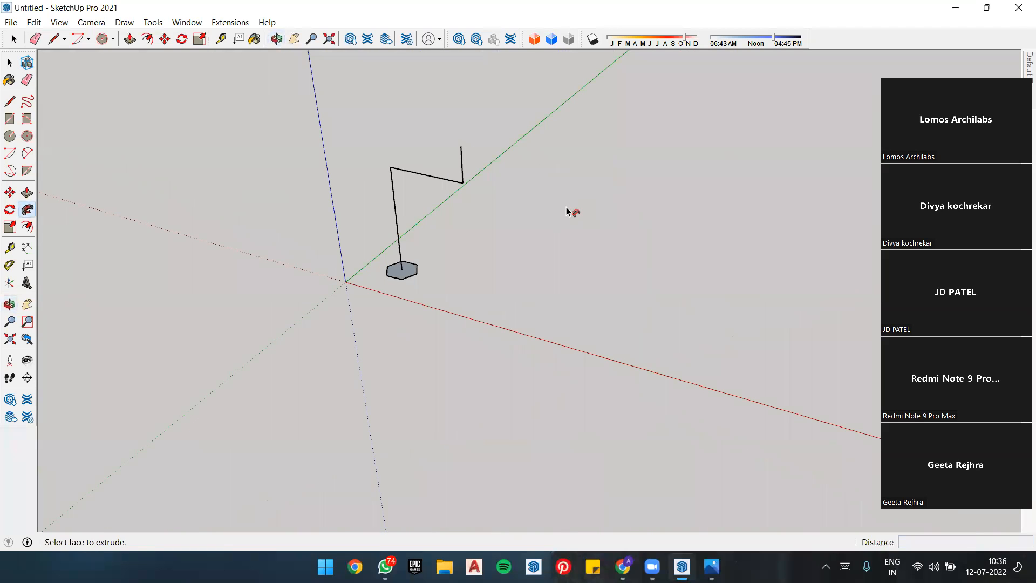
key("ctrl+z")
key("ctrl+z")
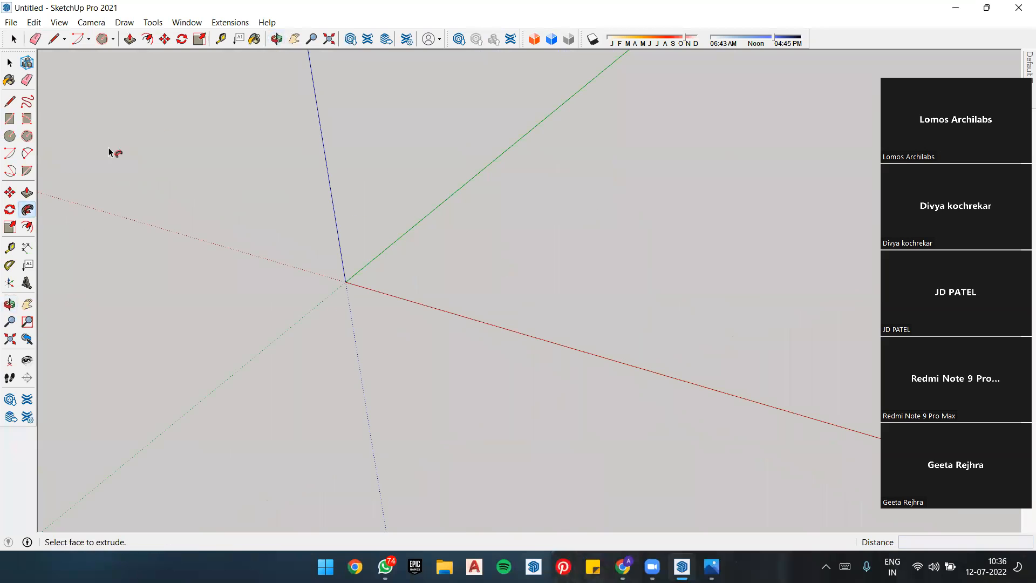
left_click(11, 139)
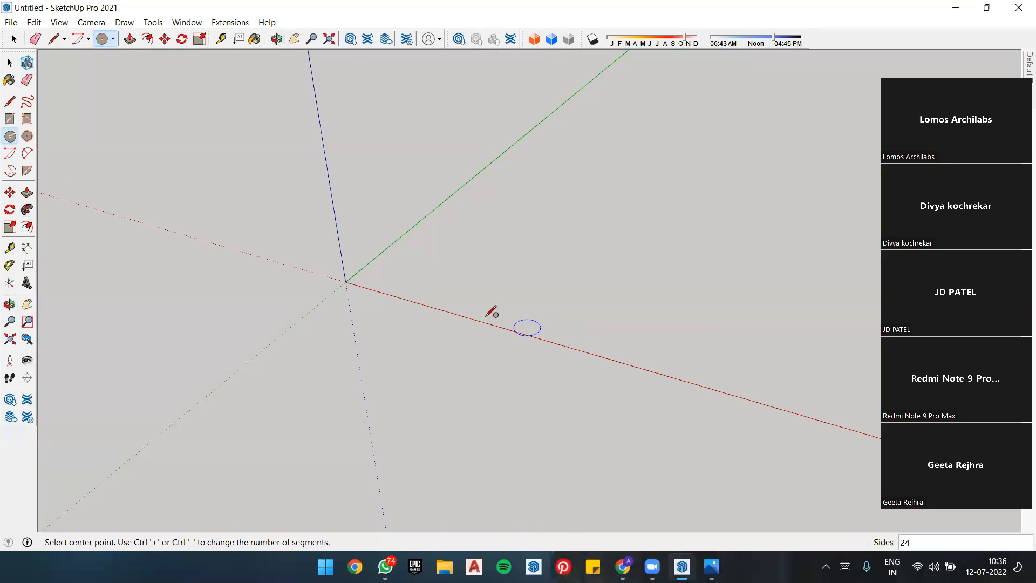
left_click(497, 62)
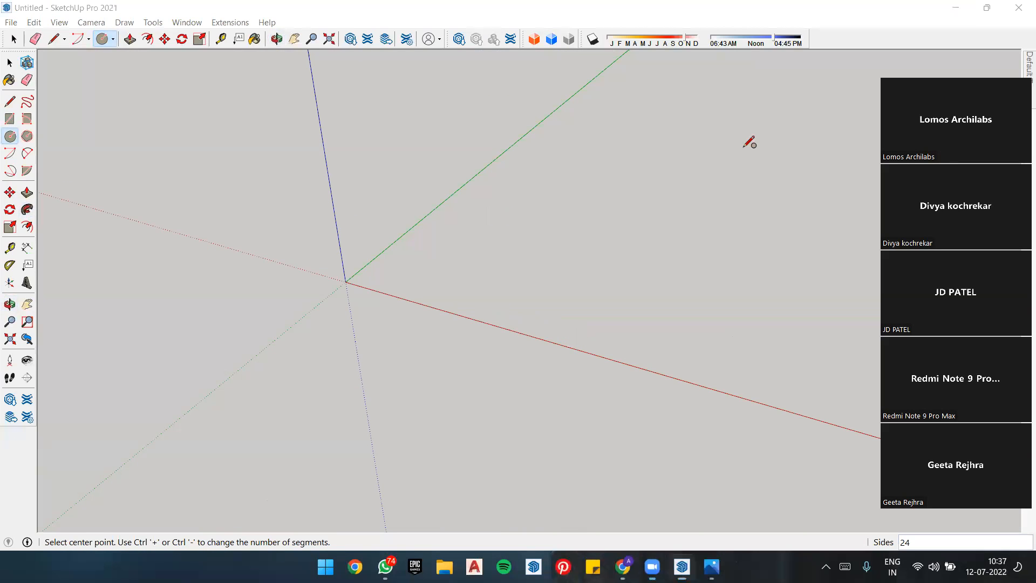
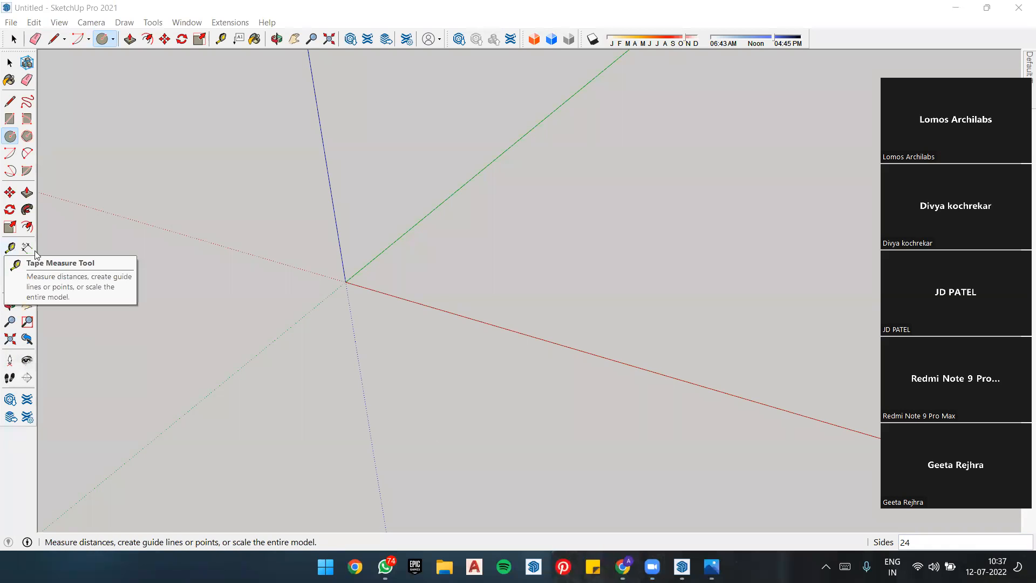
scroll(440, 268, "up", 2)
middle_click_drag(419, 274, 524, 291)
scroll(551, 160, "down", 3)
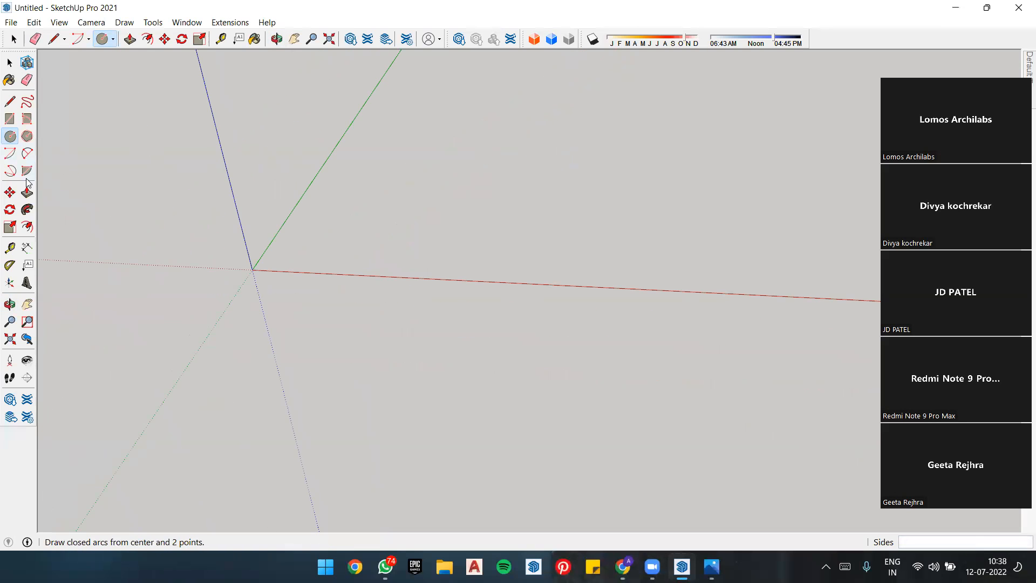
Step: Draw a hexagon with a radius of about 232' 8" beside the red axis and Push/Pull it up about 126' 7"
left_click(27, 136)
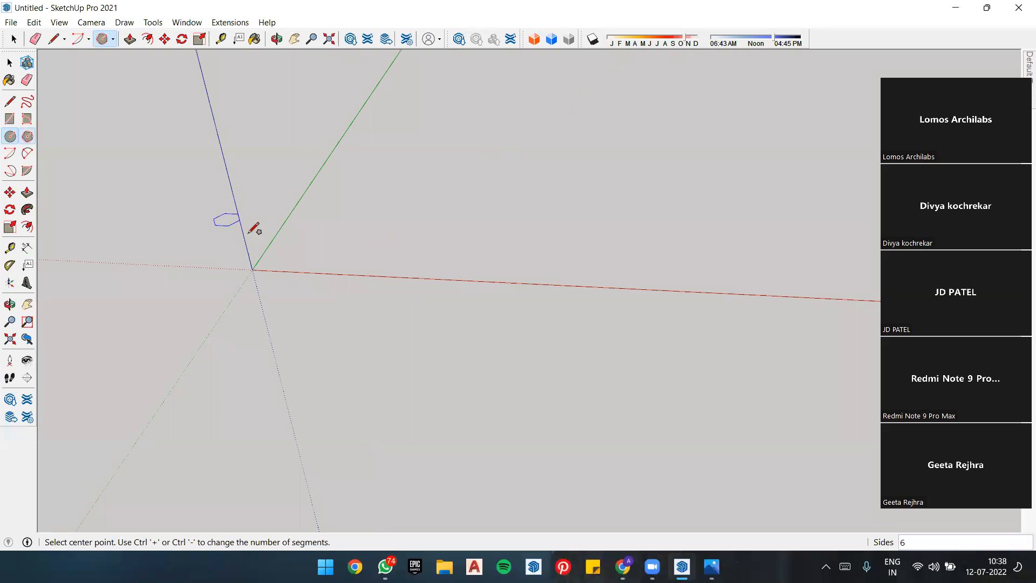
left_click(409, 241)
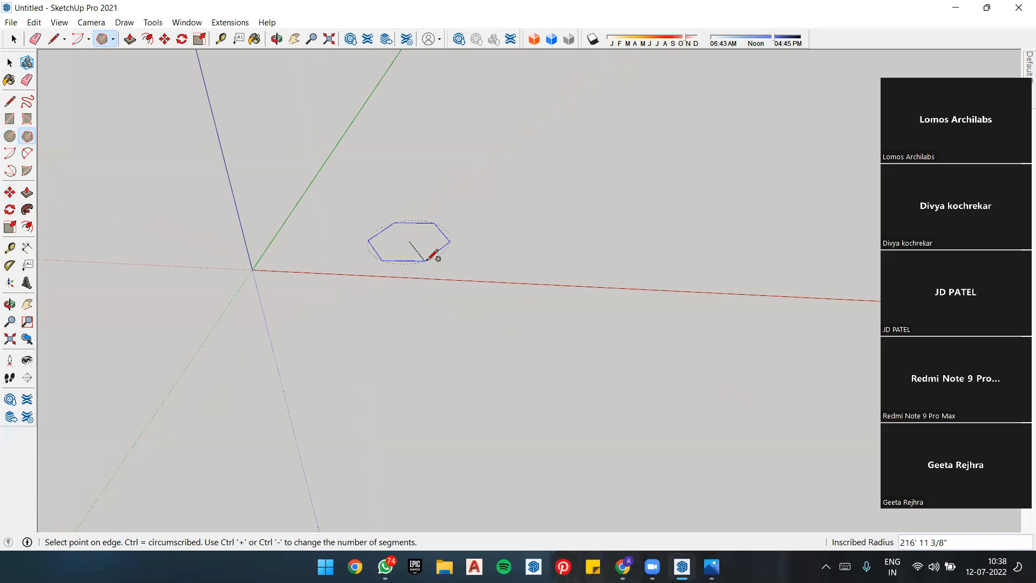
left_click(452, 242)
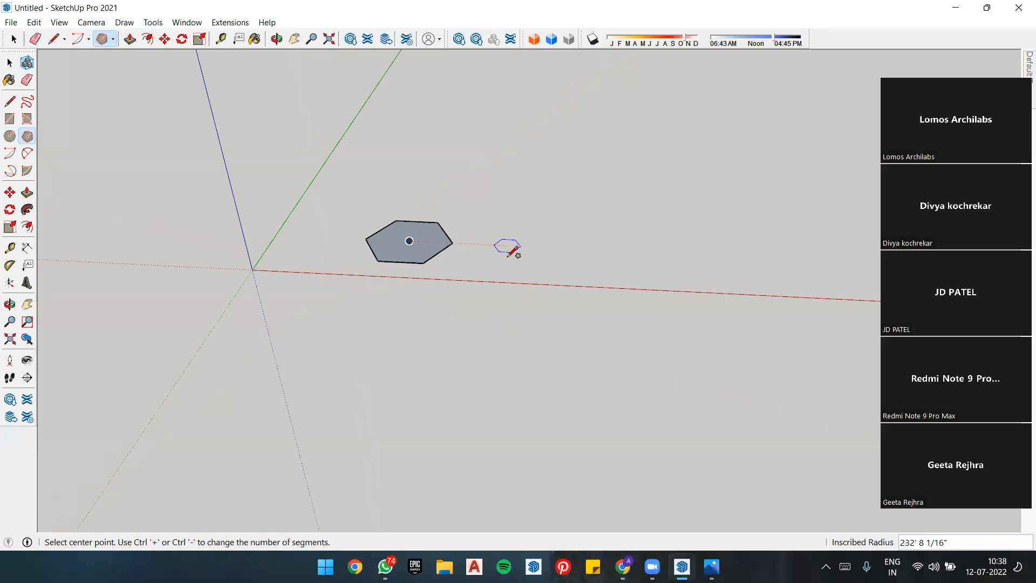
key("space")
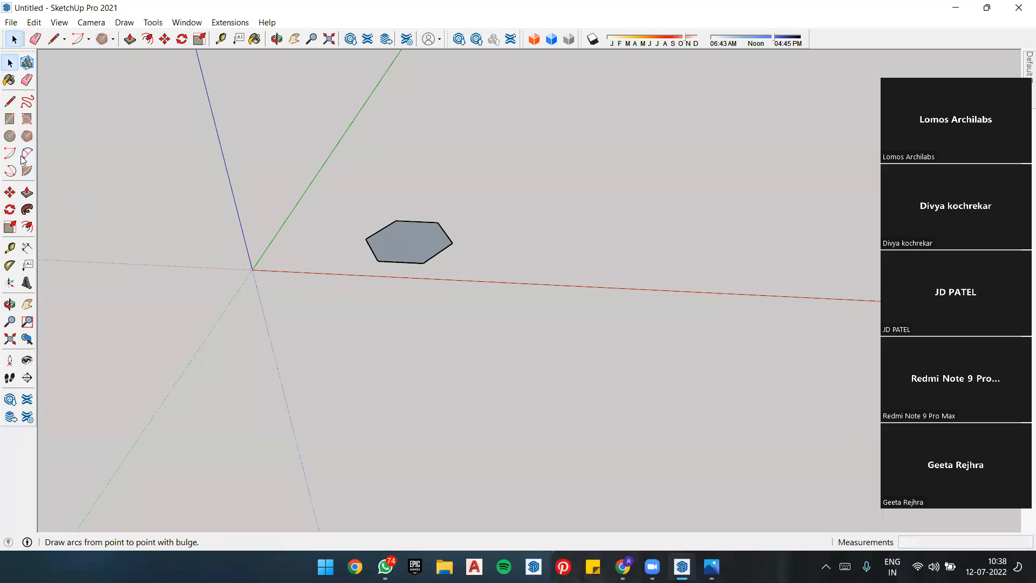
key("p")
left_click_drag(423, 240, 429, 223)
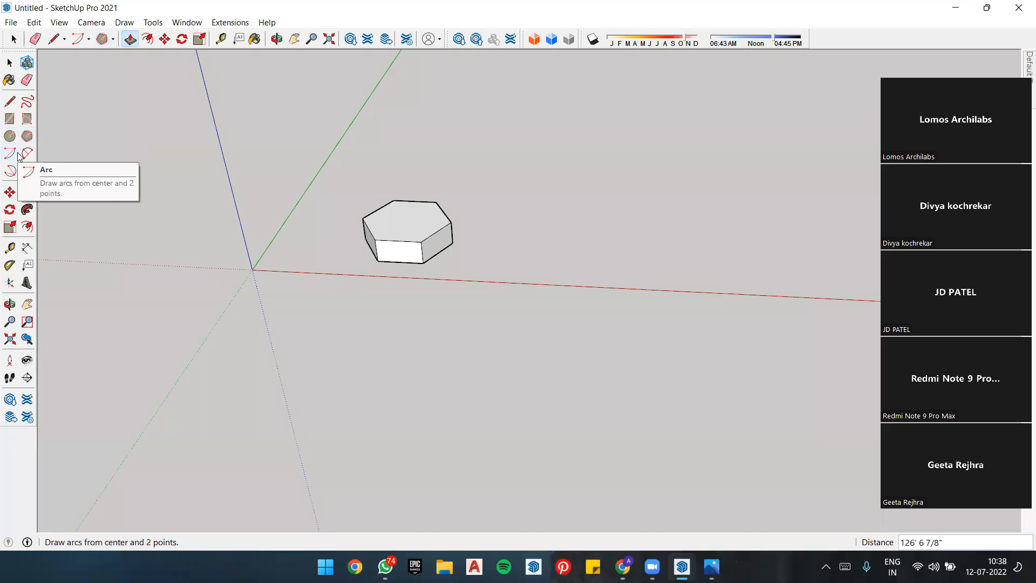
Step: Undo the Push/Pull and the hexagon
key("ctrl+z")
key("ctrl+z")
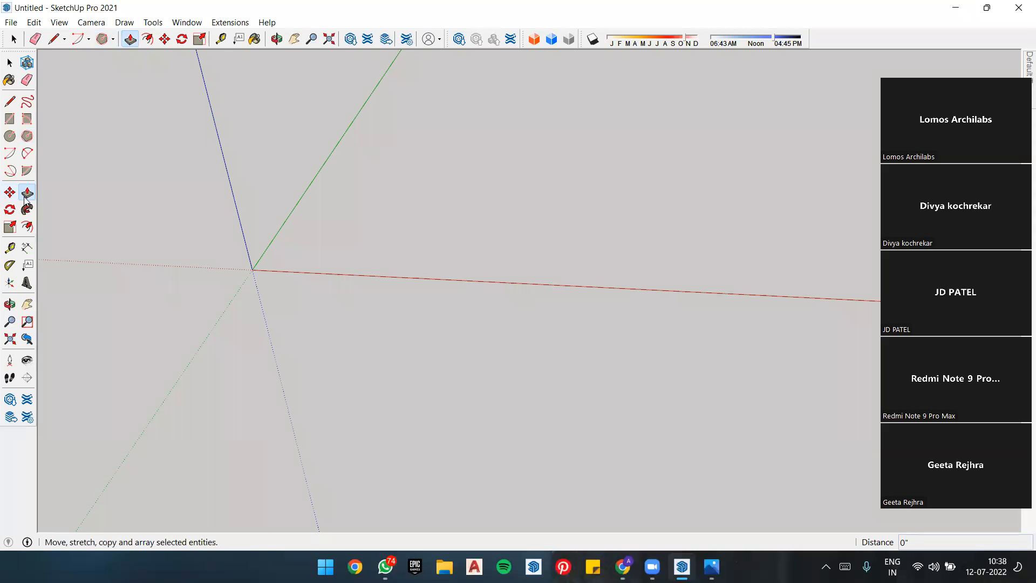
key("space")
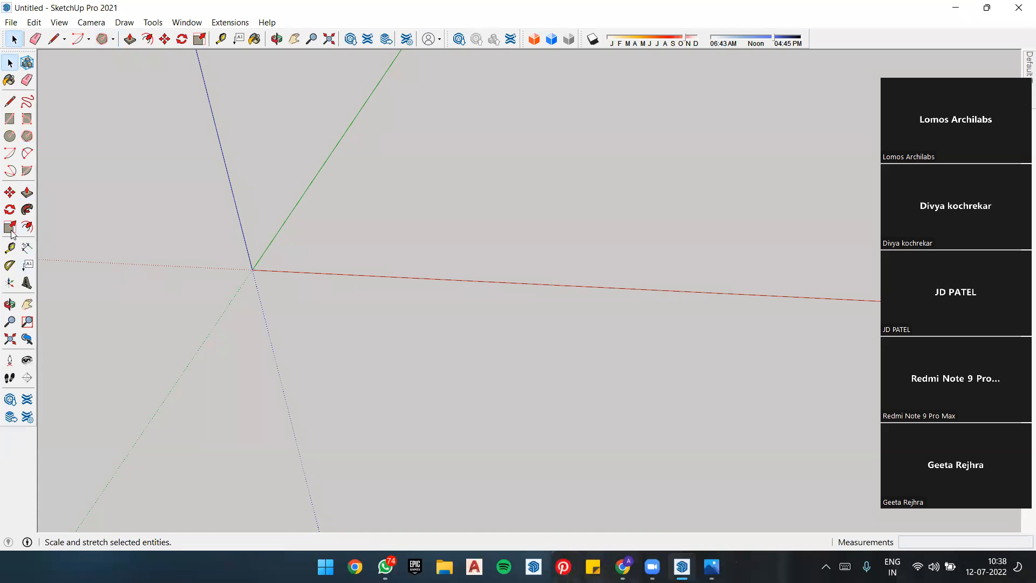
Step: Draw a rectangle of about 1099' 10" by 764' 5" on the ground plane along the red axis
left_click(10, 119)
left_click(365, 197)
left_click(546, 282)
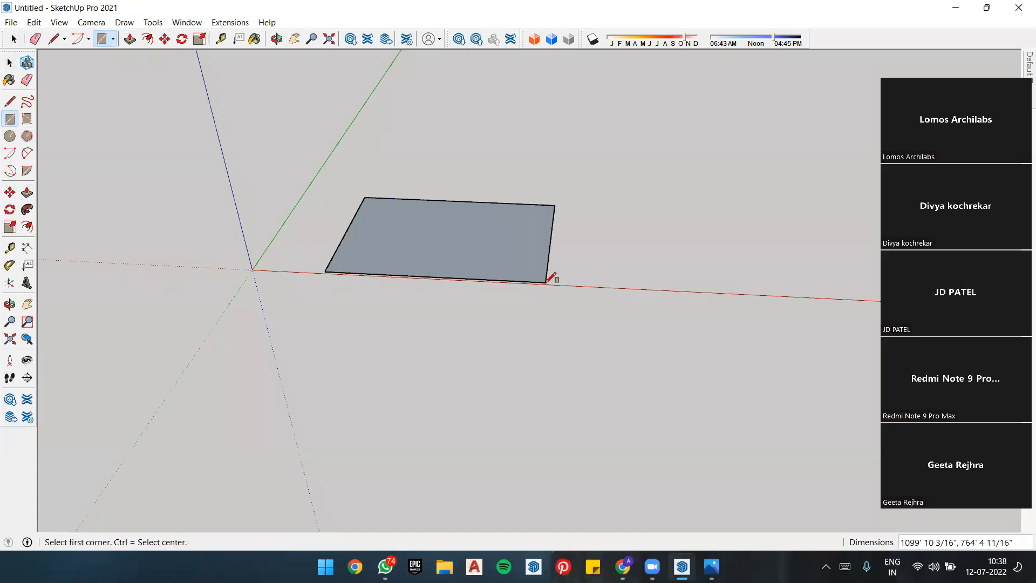
Step: Push/Pull the ground rectangle up about 756' 3" to form a box
key("p")
left_click(507, 258)
left_click(503, 130)
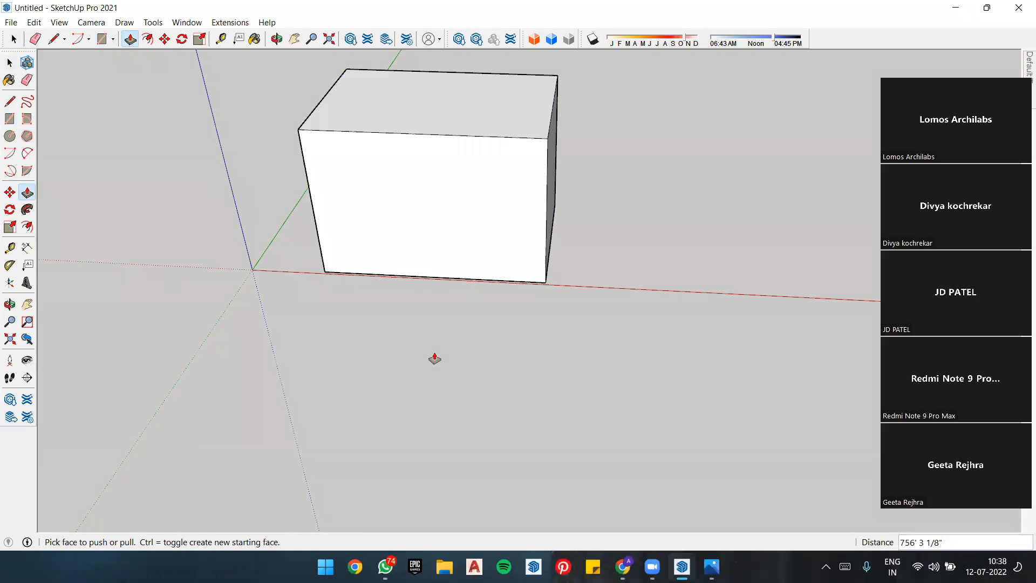
Step: Use the Scale tool on the box's top face alone to bring up its scaling grips
scroll(435, 357, "down", 3)
scroll(511, 363, "down", 3)
scroll(481, 205, "up", 3)
middle_click_drag(480, 205, 511, 213)
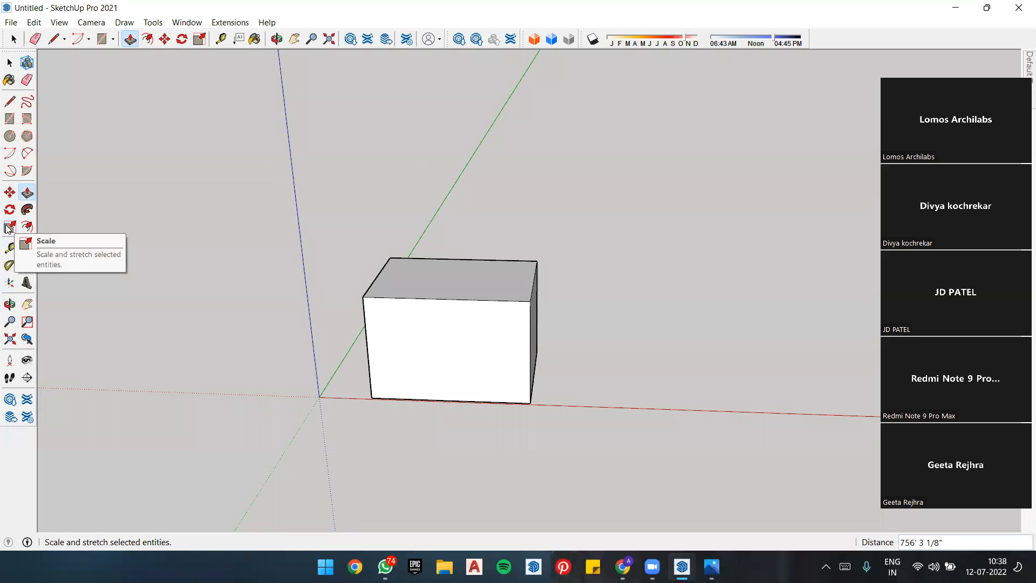
key("s")
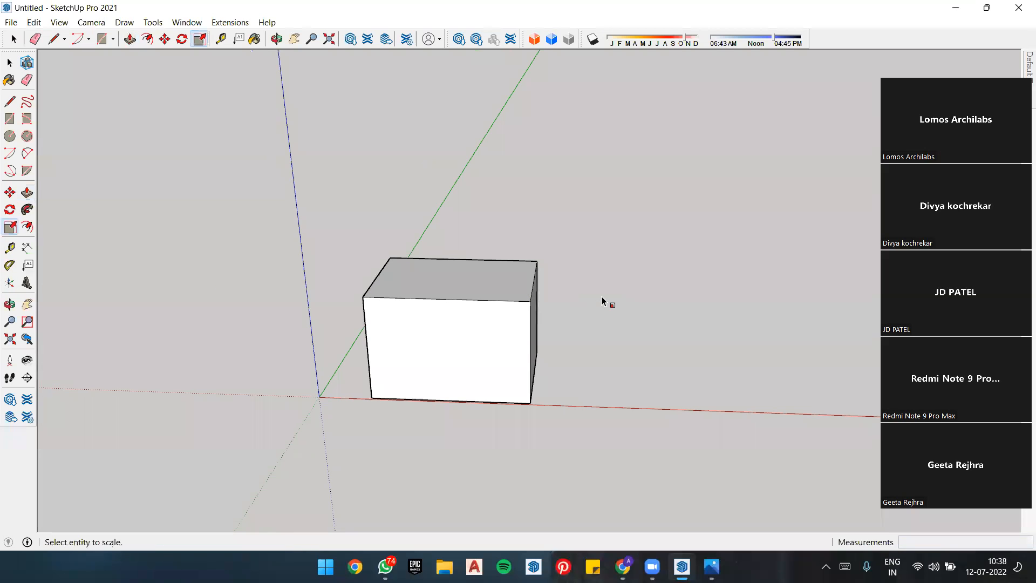
key("space")
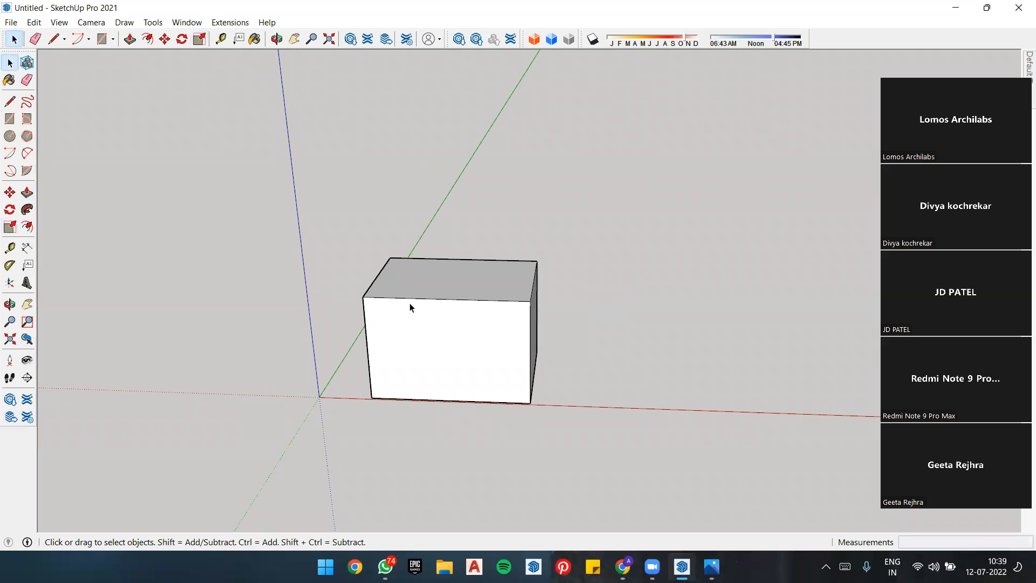
key("s")
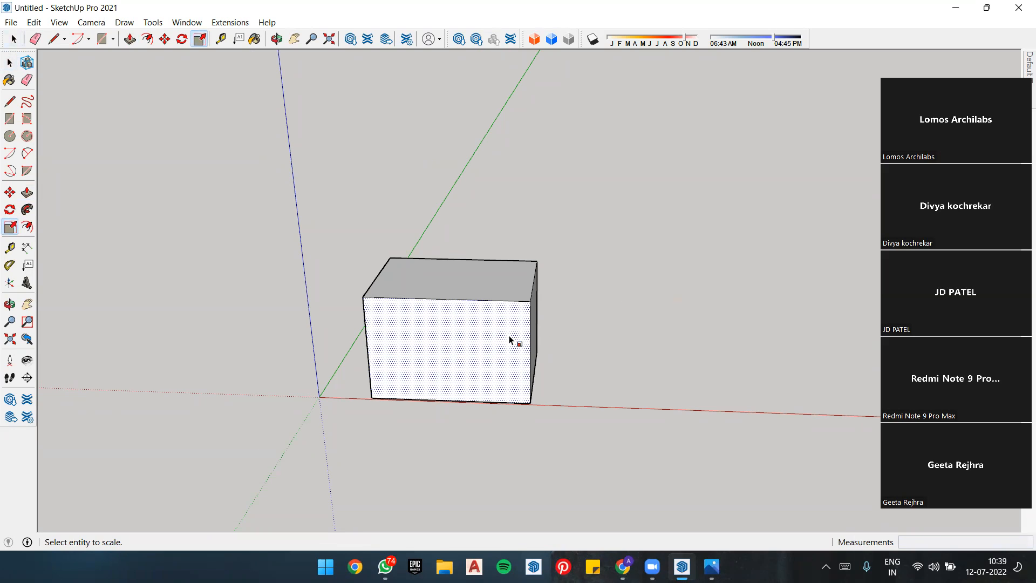
left_click(452, 290)
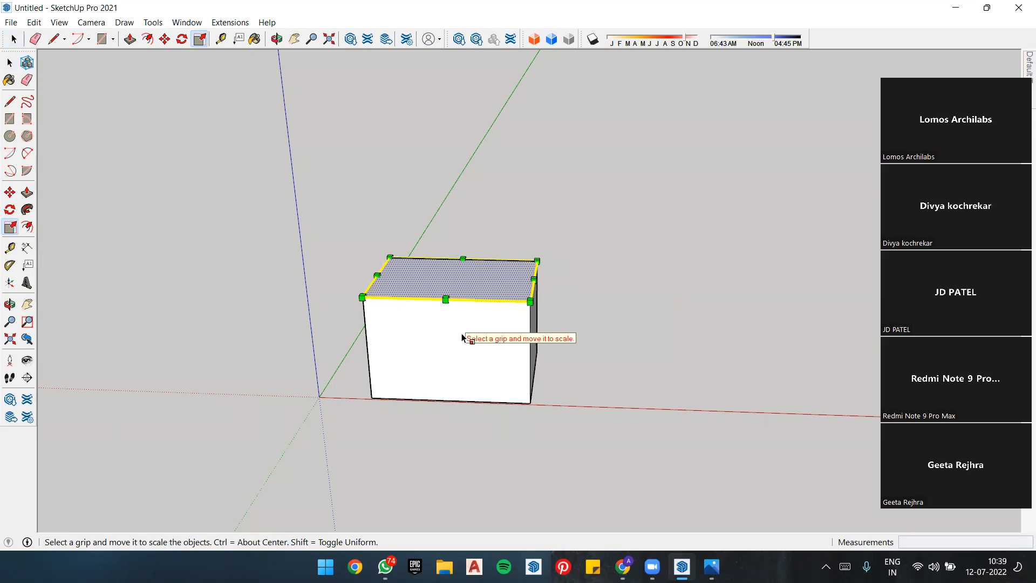
Step: Try to scale the whole box along the red axis by a factor of about 2.58 using its side-face grip
key("space")
triple_click(498, 320)
key("s")
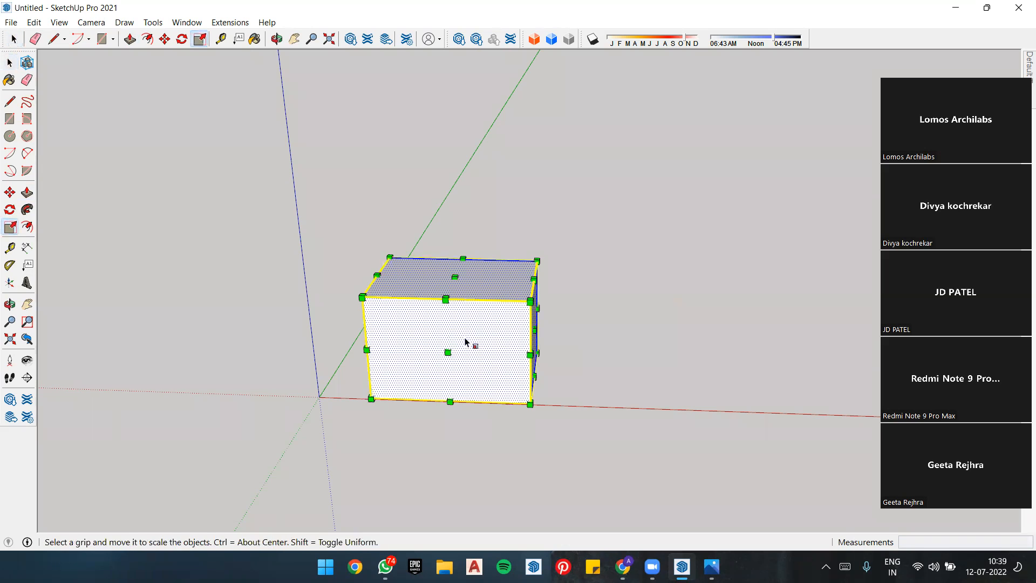
middle_click_drag(520, 329, 457, 290)
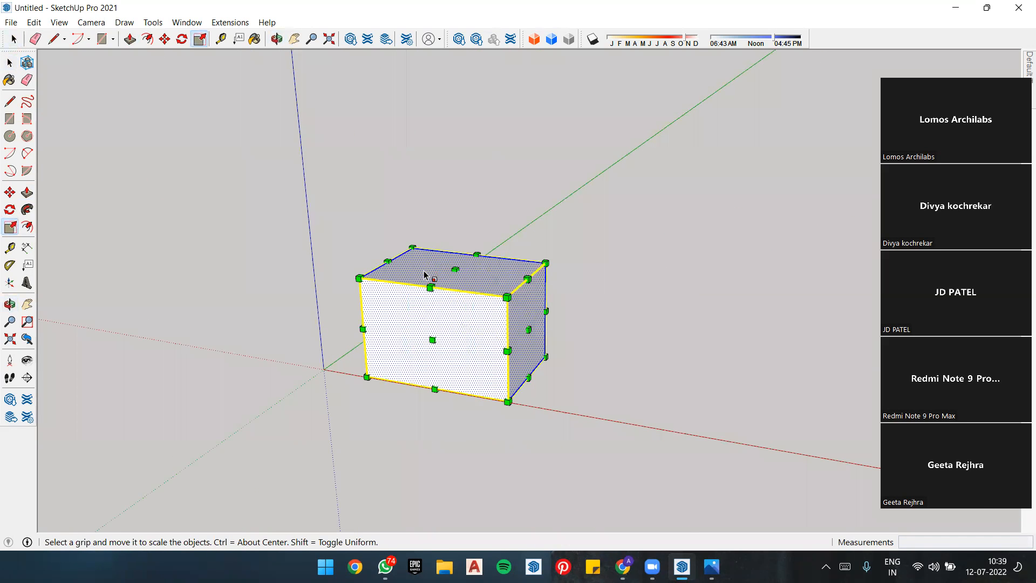
scroll(439, 331, "down", 2)
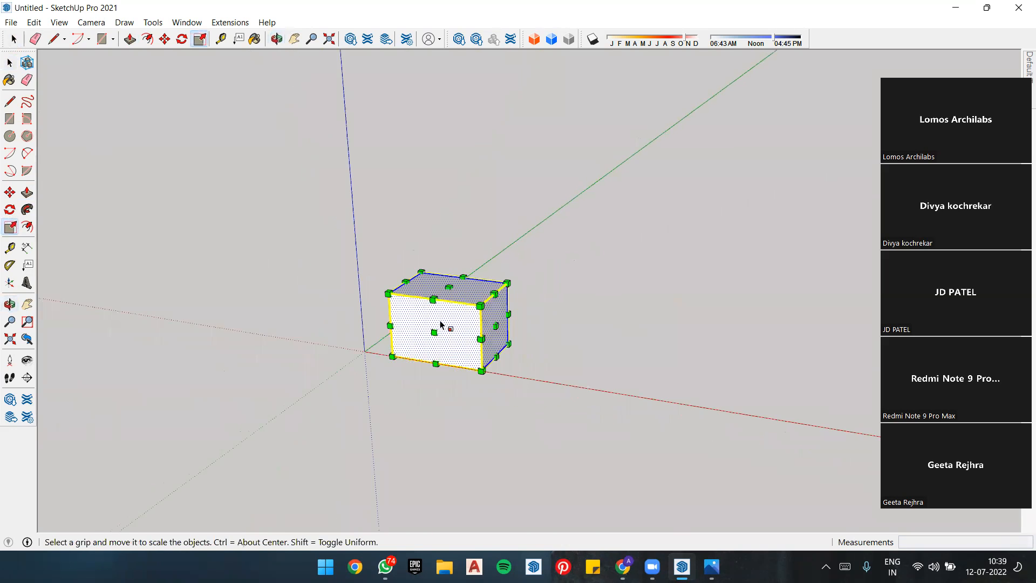
scroll(439, 331, "up", 3)
middle_click_drag(439, 326, 437, 283)
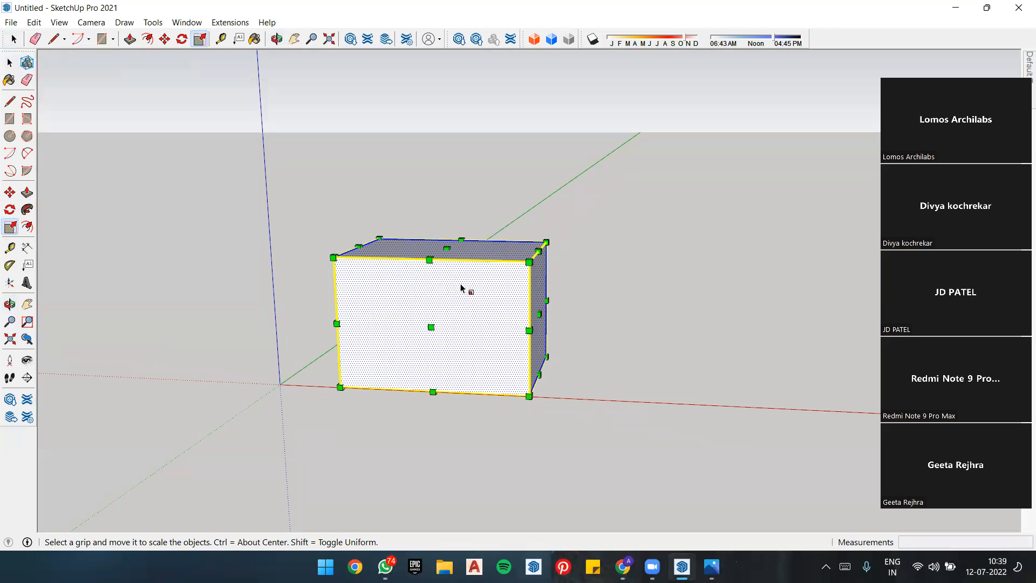
left_click_drag(539, 314, 843, 324)
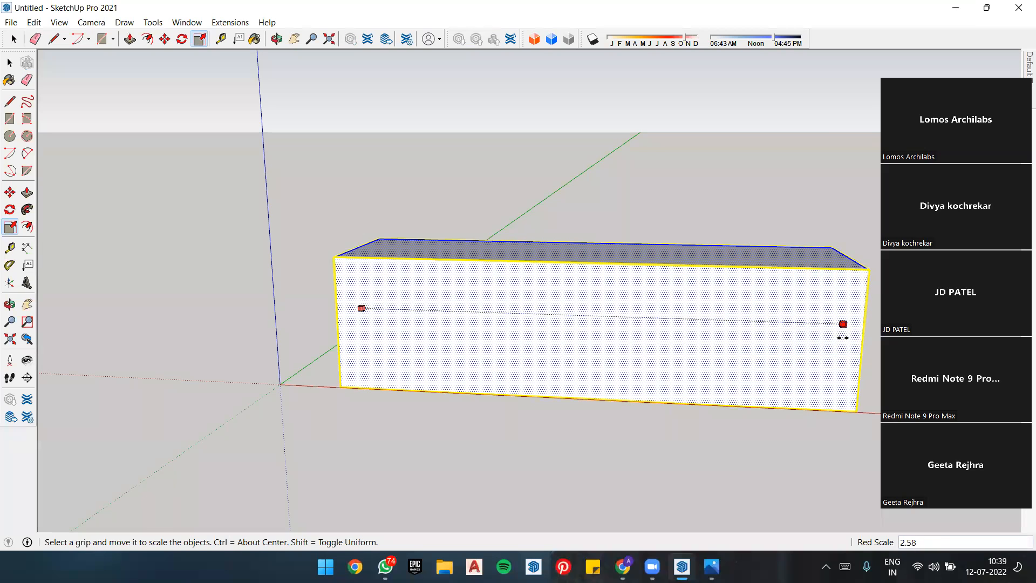
key("Escape")
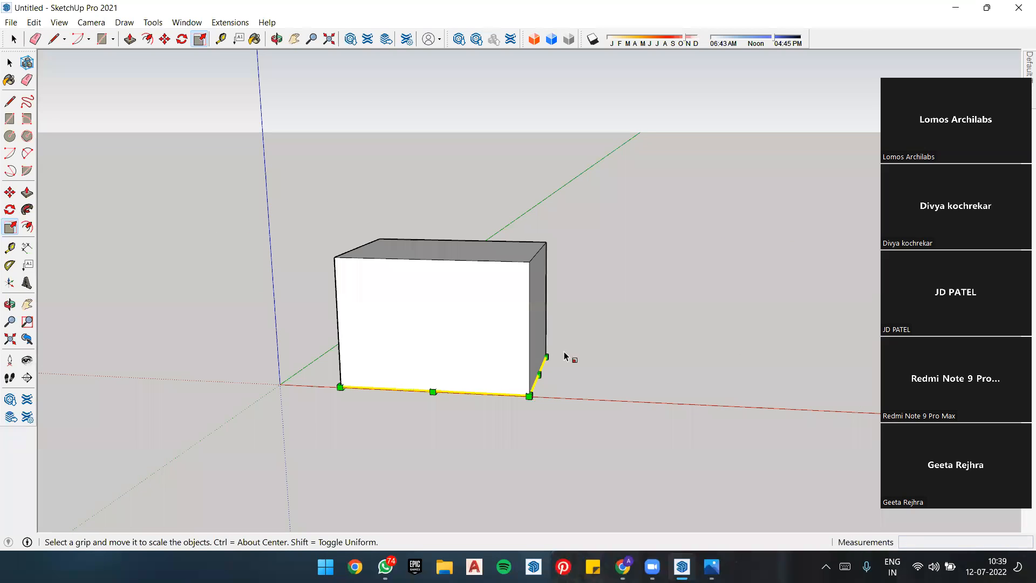
Step: Try to scale the whole box along the green axis by a factor of about 3.00 using its front-face grip
key("space")
left_click(494, 292)
triple_click(493, 291)
key("s")
left_click_drag(435, 323, 286, 400)
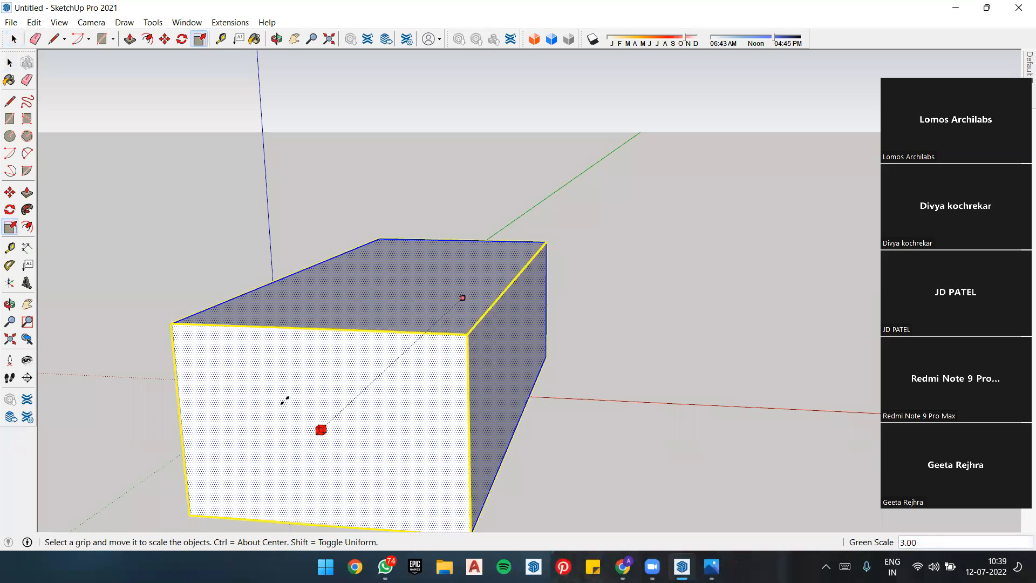
key("Escape")
key("space")
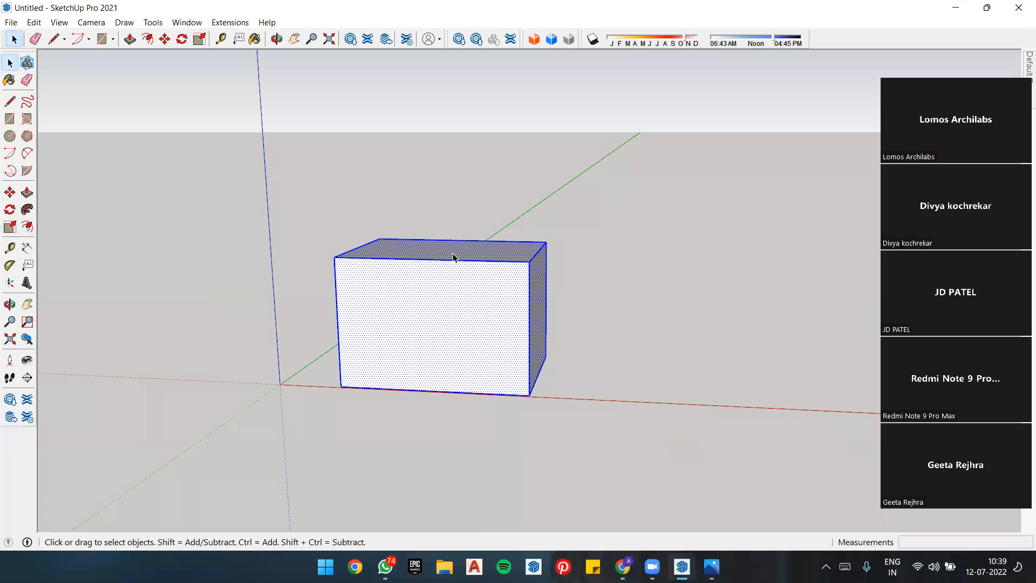
Step: Try to stretch the whole box upward along the blue axis with the Scale tool's top-face grip
key("s")
left_click_drag(446, 248, 463, 103)
key("Escape")
key("space")
Step: Try to scale the whole box uniformly about its opposite corner, up to a factor of about 9.66, using an upper rear corner grip
key("ctrl+t")
triple_click(465, 337)
key("s")
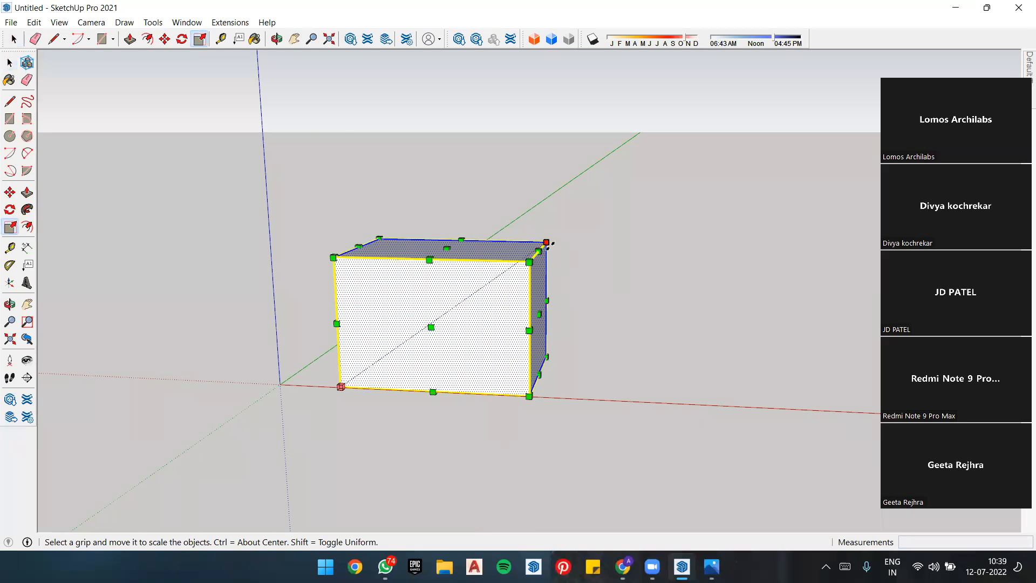
scroll(547, 246, "down", 4)
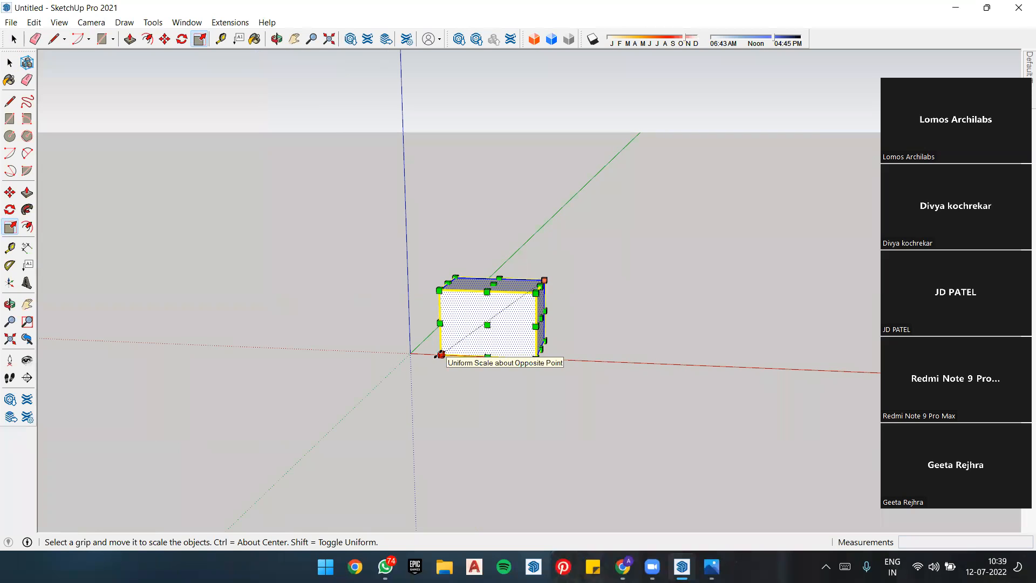
left_click(545, 279)
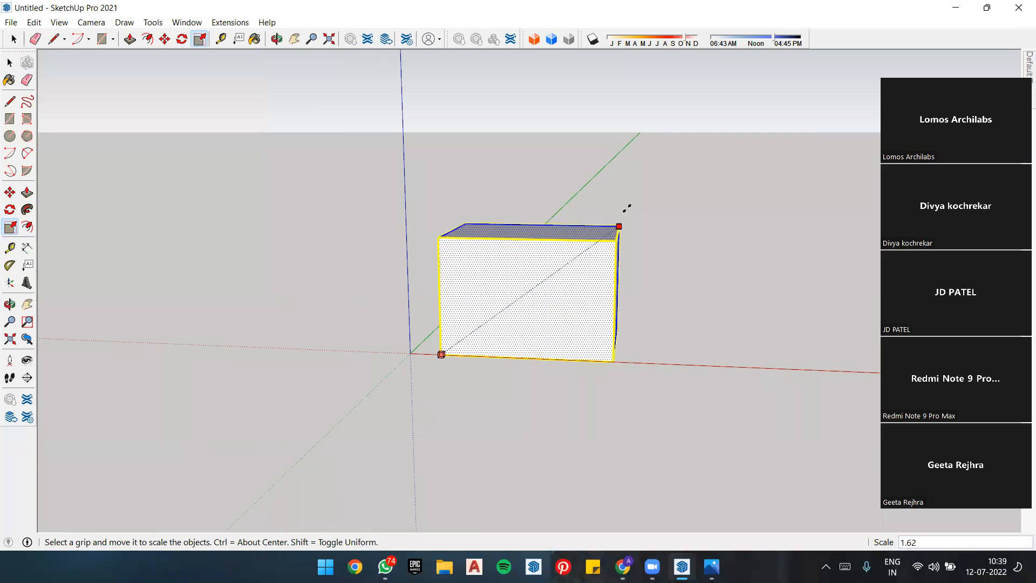
scroll(701, 173, "down", 3)
scroll(659, 340, "down", 2)
scroll(539, 348, "down", 2)
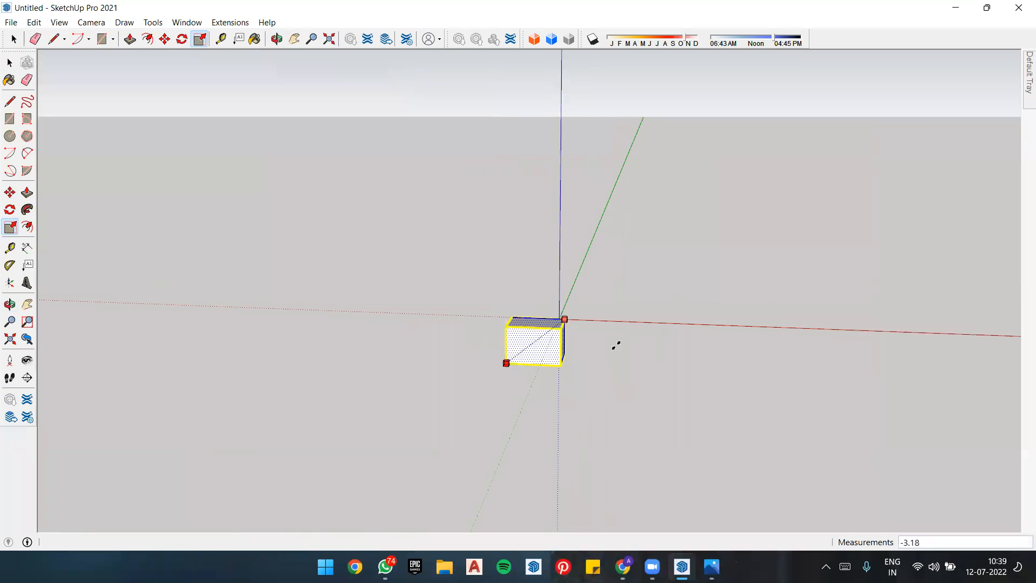
middle_click_drag(813, 162, 536, 195)
scroll(540, 196, "down", 3)
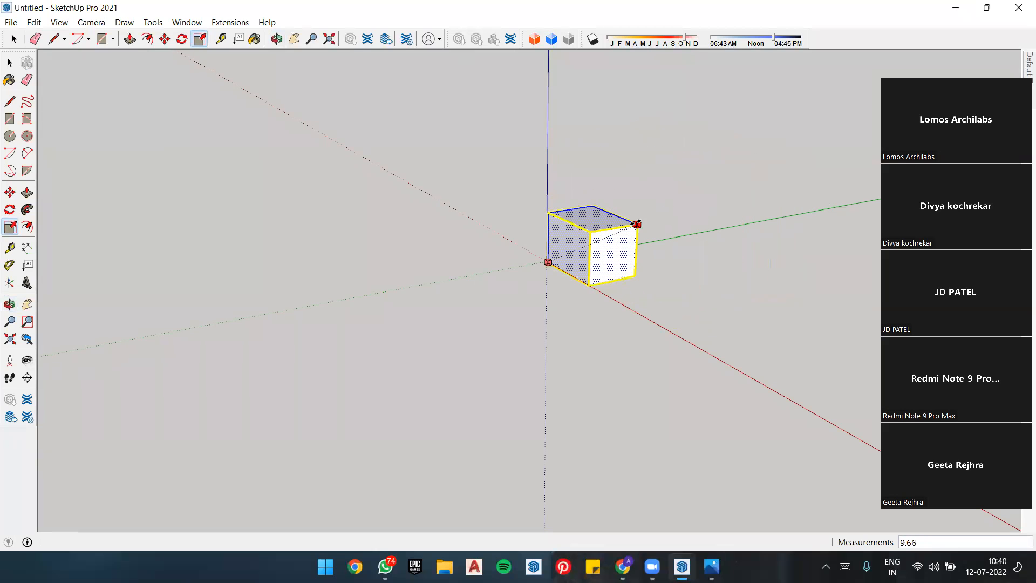
key("Escape")
key("space")
Step: Try to scale the selected box along the red axis about its opposite point
scroll(556, 264, "up", 3)
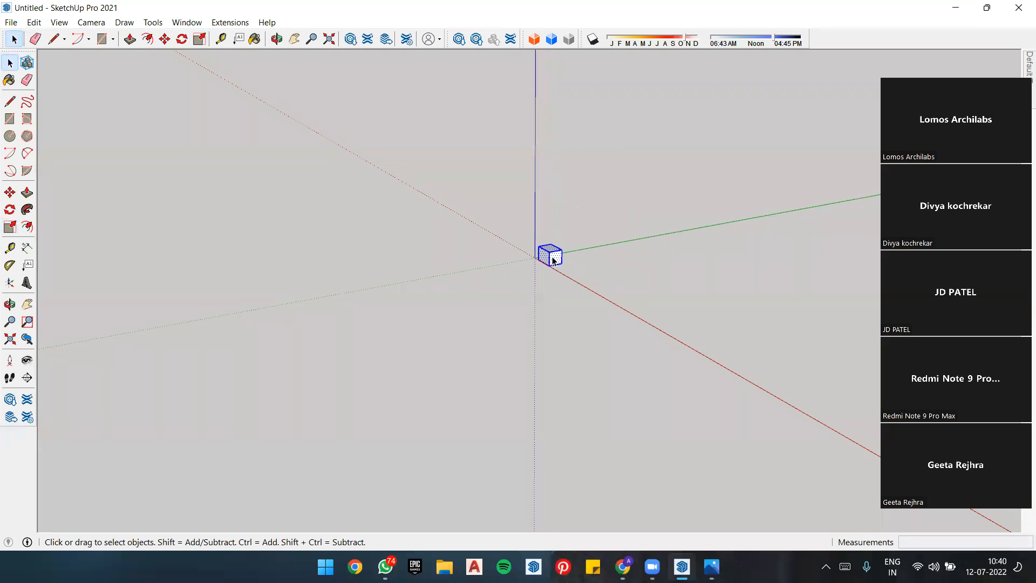
key("s")
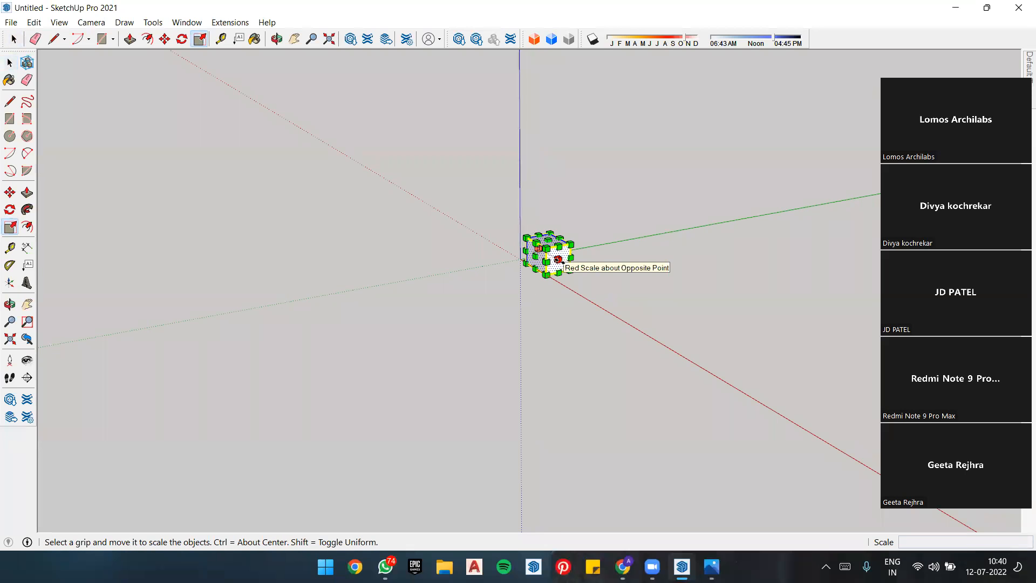
left_click_drag(558, 260, 623, 167)
key("Escape")
key("space")
Step: Try to scale the selected box from a grip on its top face
key("s")
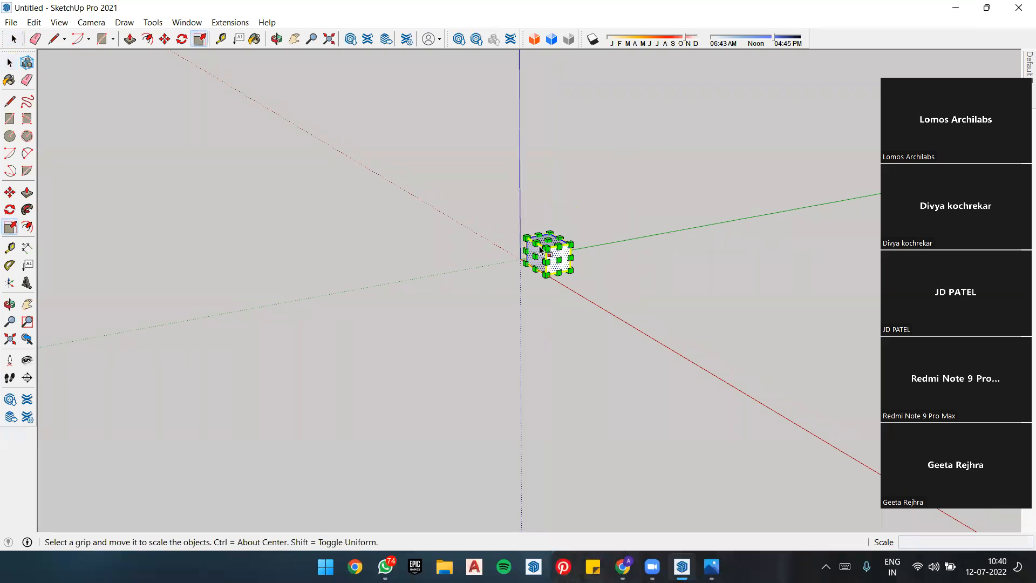
left_click_drag(545, 239, 673, 197)
key("Escape")
key("Escape")
key("space")
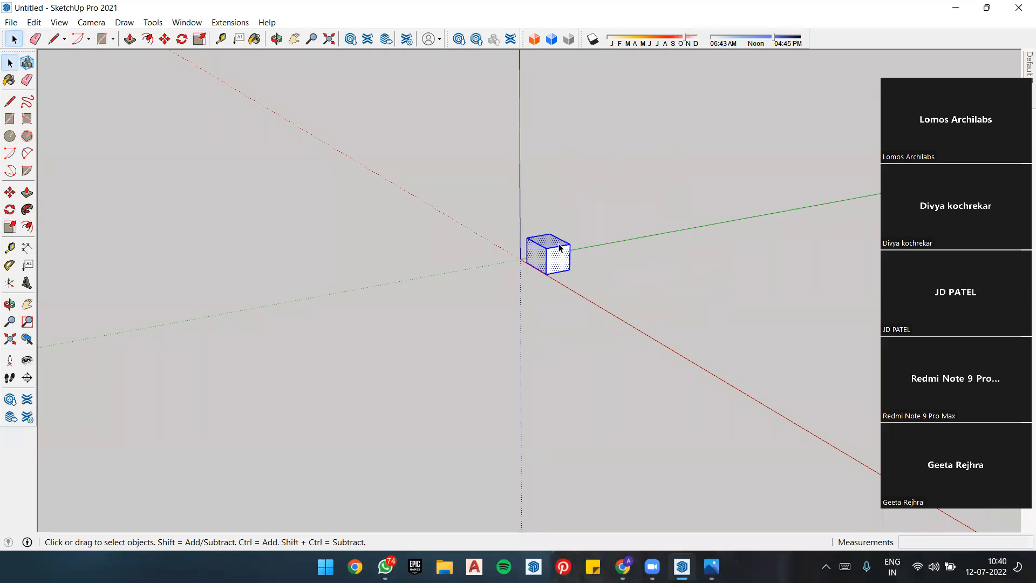
Step: Try to scale the box along two axes at once, including red and blue together, from its upper edge grips
key("s")
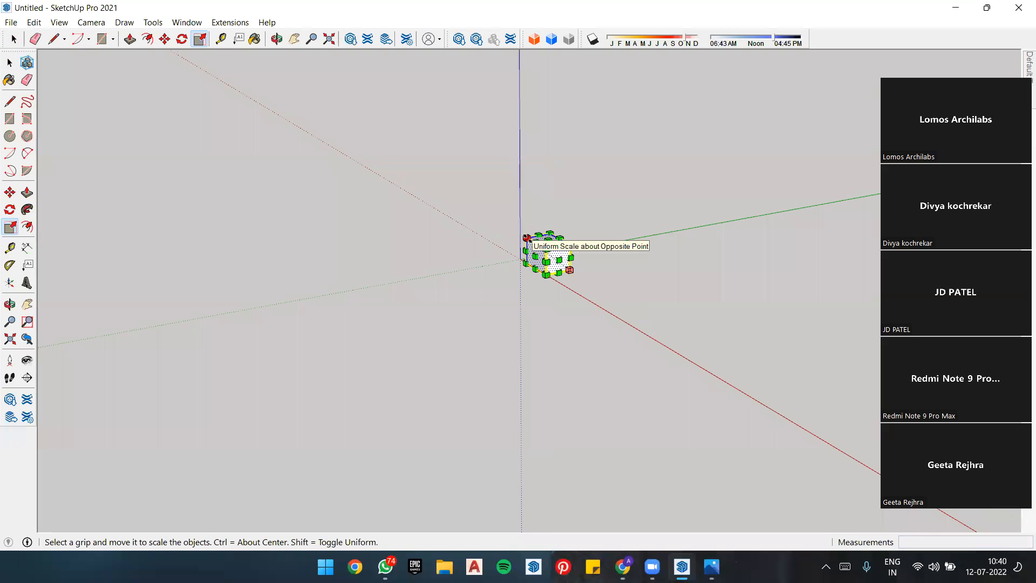
left_click_drag(559, 243, 736, 222)
key("Escape")
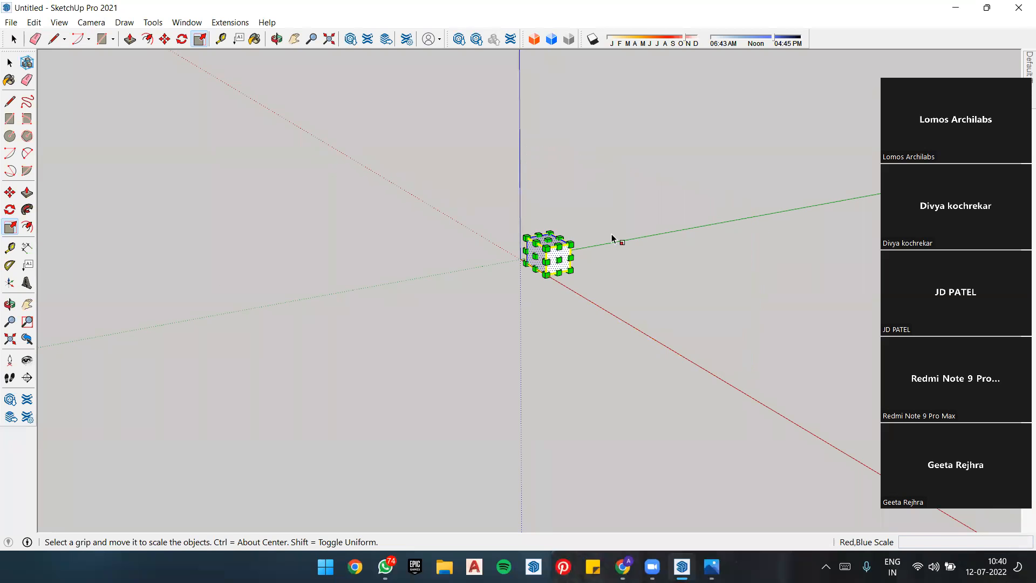
left_click_drag(534, 239, 542, 202)
key("space")
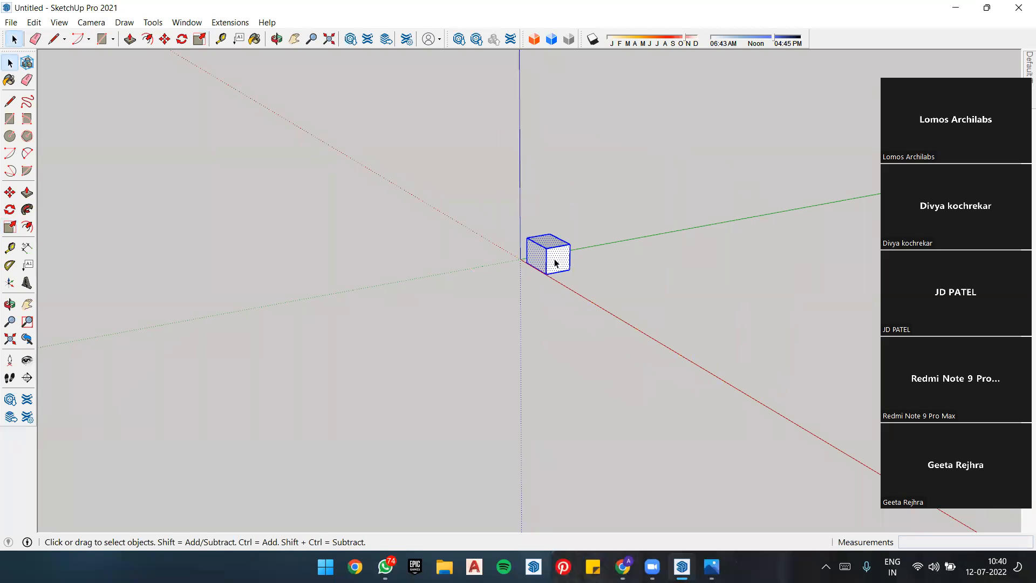
Step: Try to scale the selected box near the origin with the Scale tool
key("s")
left_click_drag(567, 241, 604, 272)
key("space")
Step: Minimize the untitled model window and examine the TV wall with its cabinet, shelf, lamp and picture in the tv unit model
left_click(12, 24)
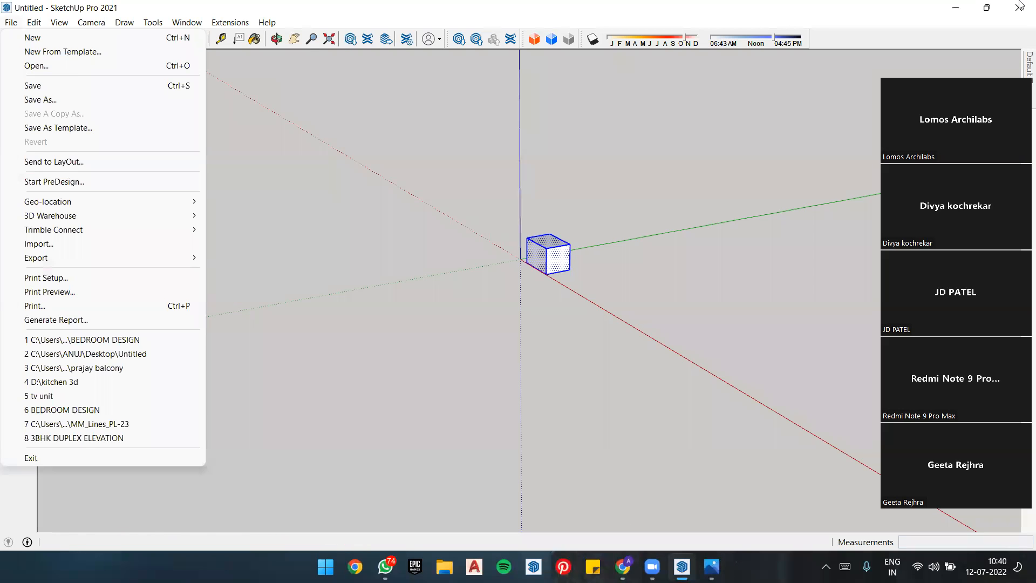
left_click(957, 8)
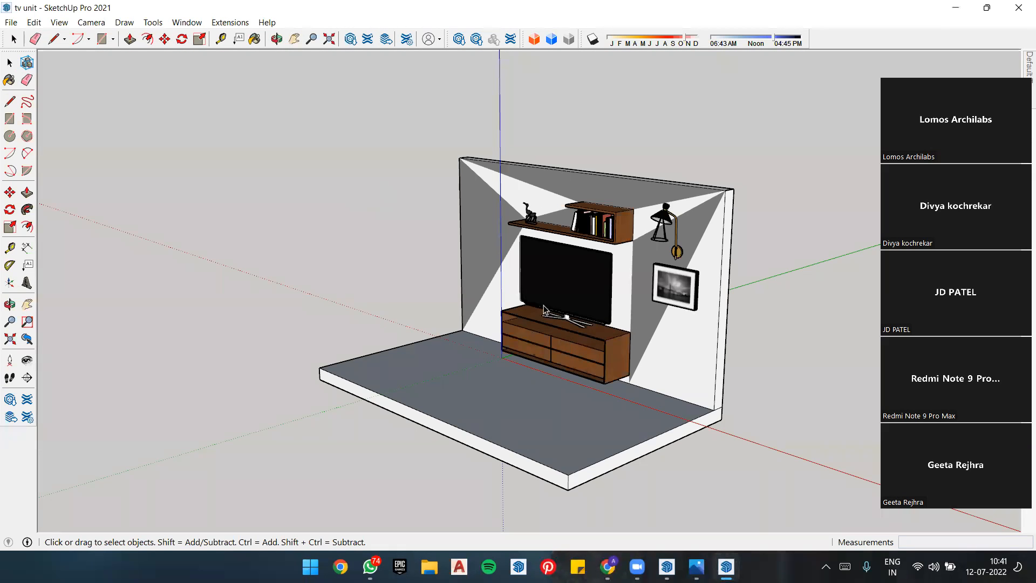
scroll(548, 308, "up", 1)
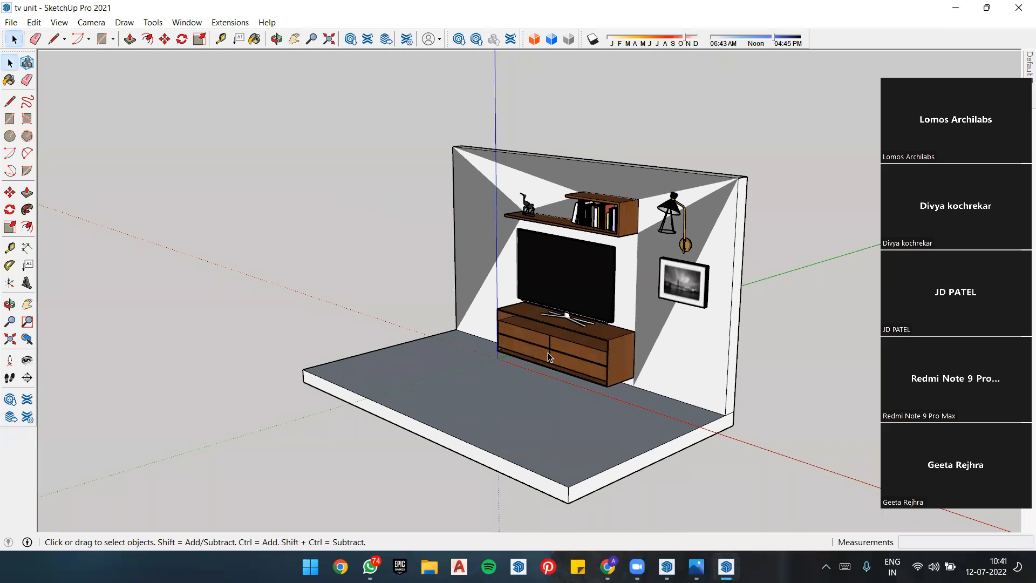
scroll(548, 353, "up", 5)
middle_click_drag(635, 306, 637, 301)
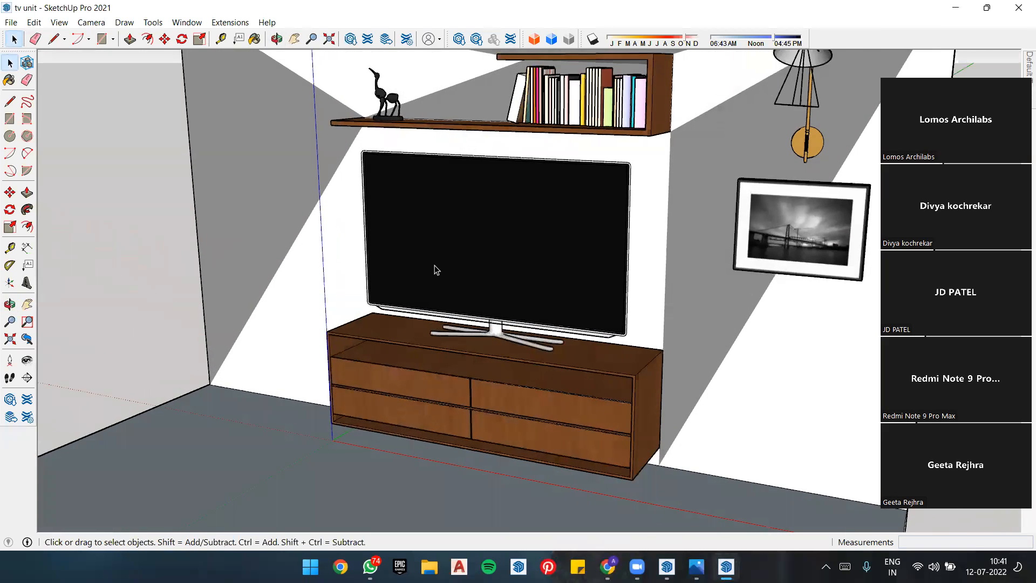
scroll(435, 270, "down", 2)
scroll(436, 271, "up", 3)
scroll(440, 273, "down", 2)
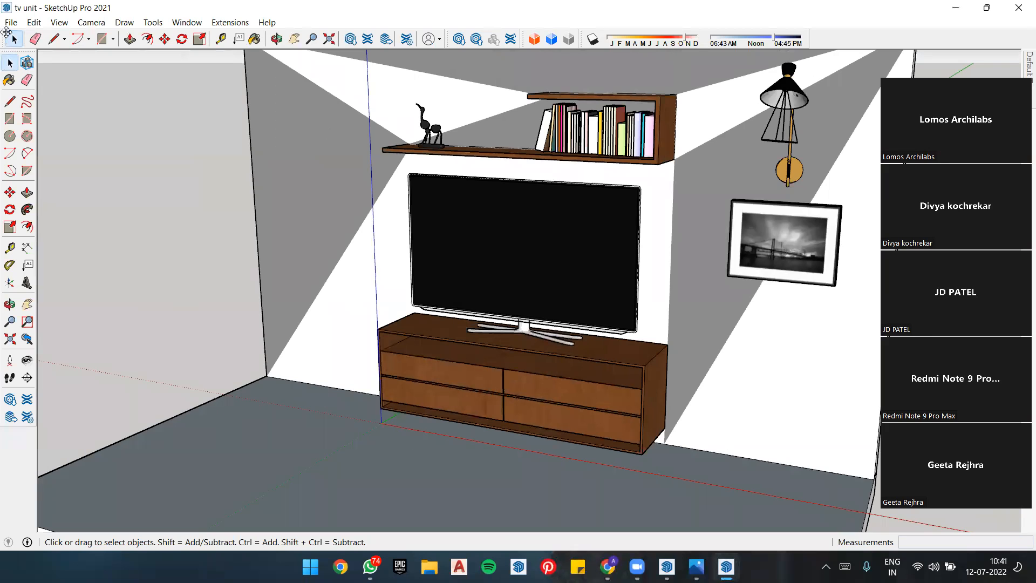
Step: Import the stool component file 156478 from Downloads and place it on the floor beside the TV cabinet
left_click(10, 22)
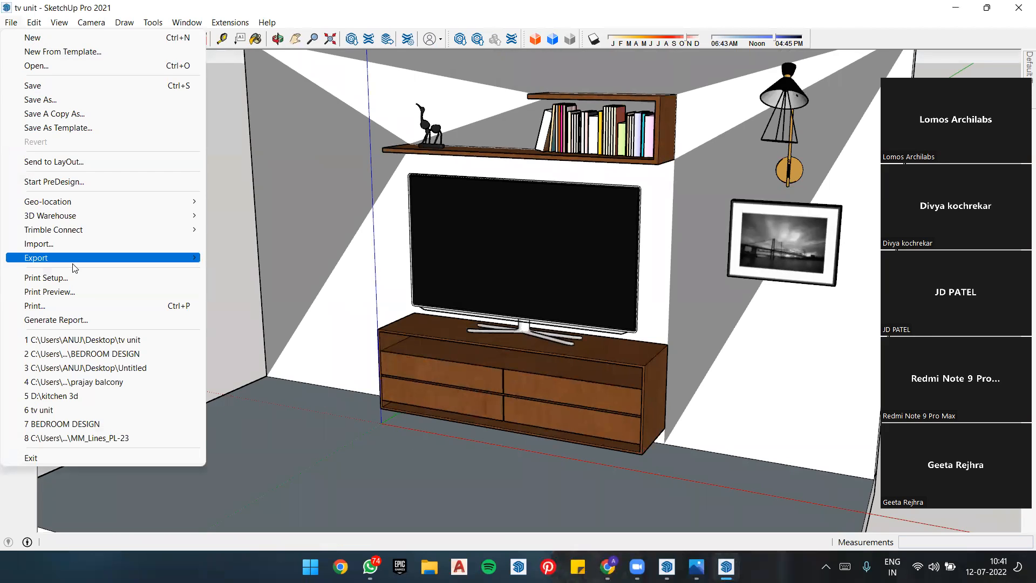
left_click(38, 244)
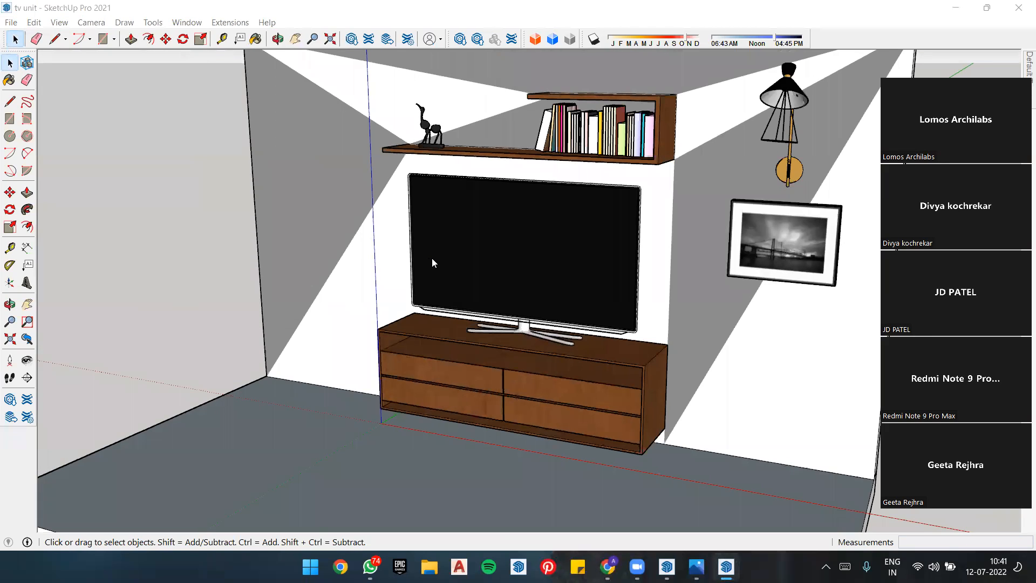
scroll(557, 298, "down", 10)
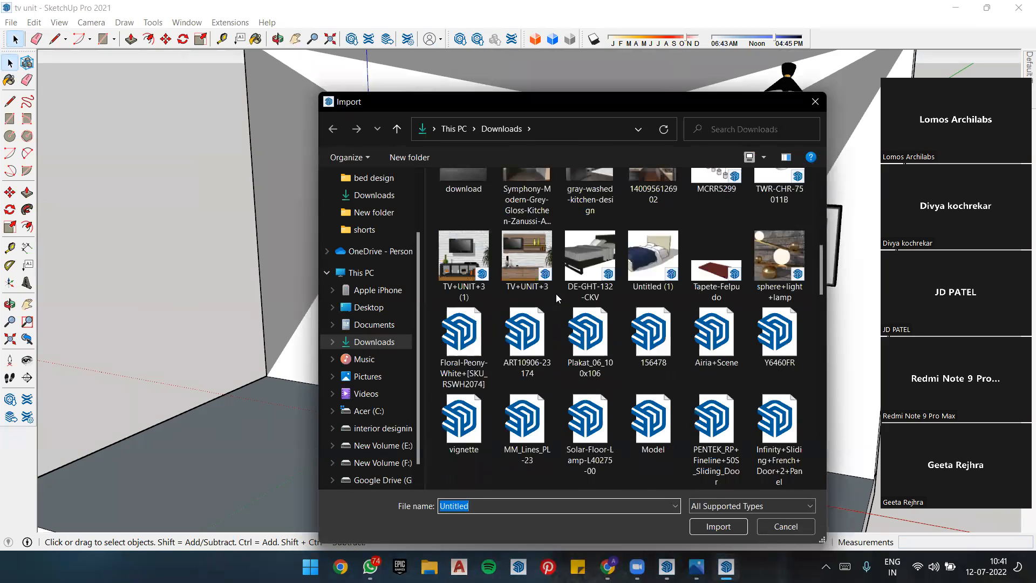
scroll(556, 305, "up", 3)
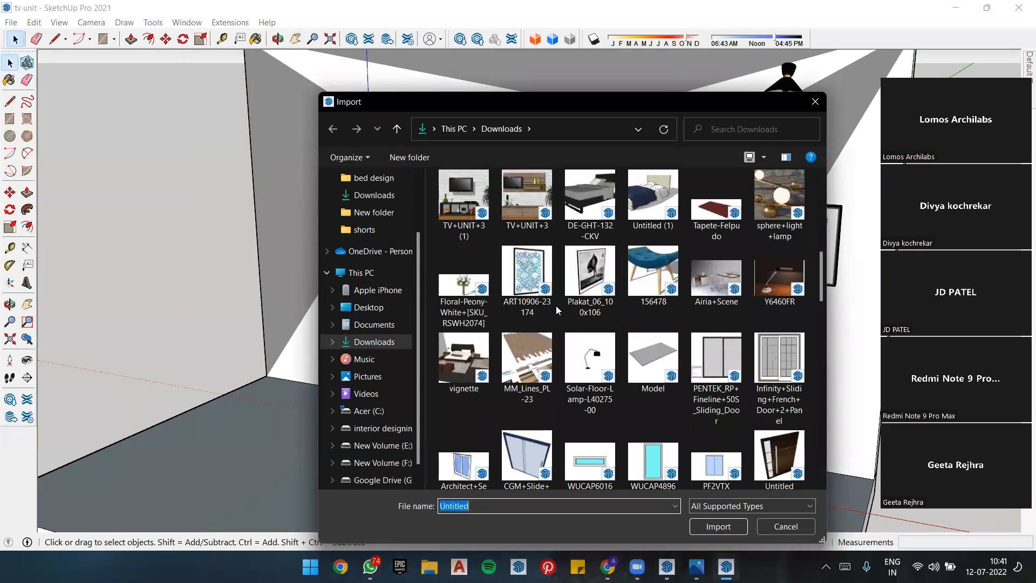
left_click(653, 271)
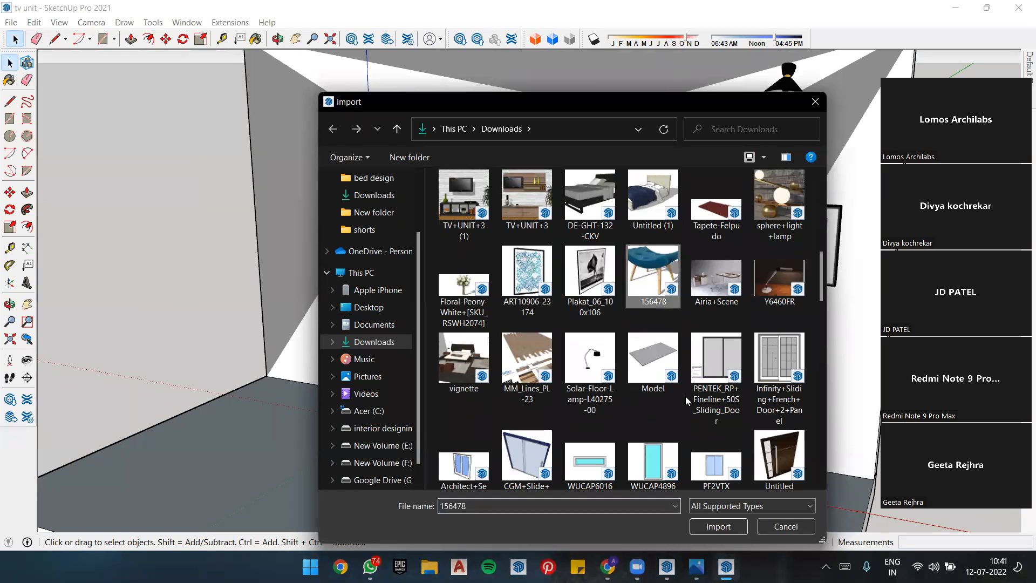
left_click(723, 526)
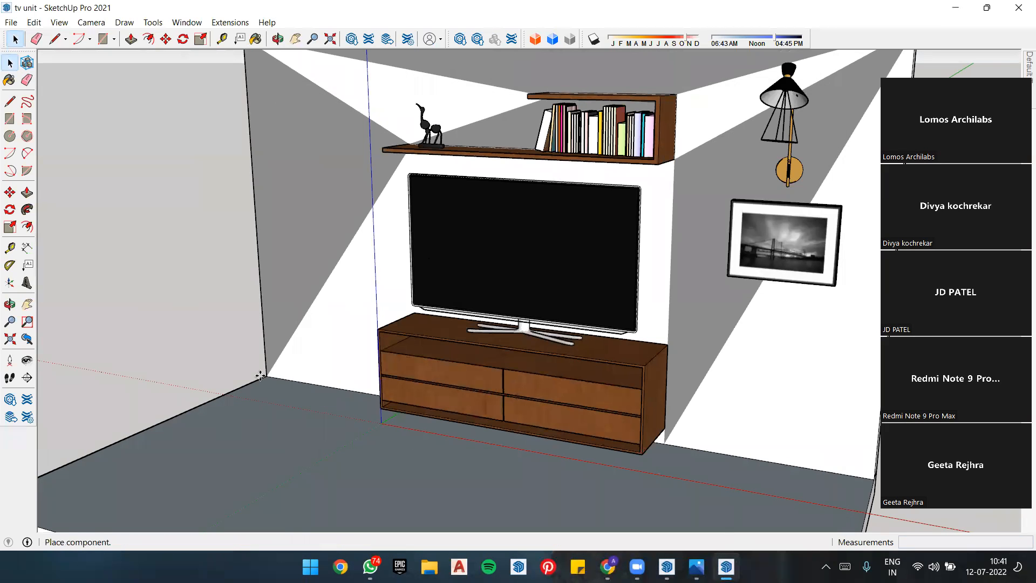
scroll(272, 424, "down", 2)
left_click(242, 429)
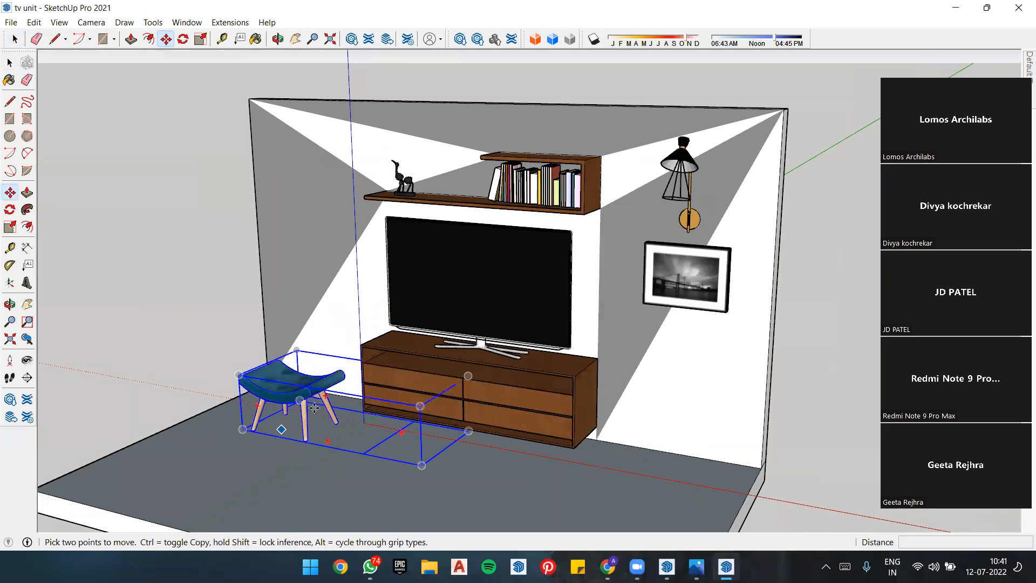
Step: Try stretching the stool's height with the Scale tool, then undo the height changes
scroll(303, 387, "up", 2)
middle_click_drag(310, 391, 494, 363)
scroll(339, 408, "down", 2)
scroll(412, 257, "down", 1)
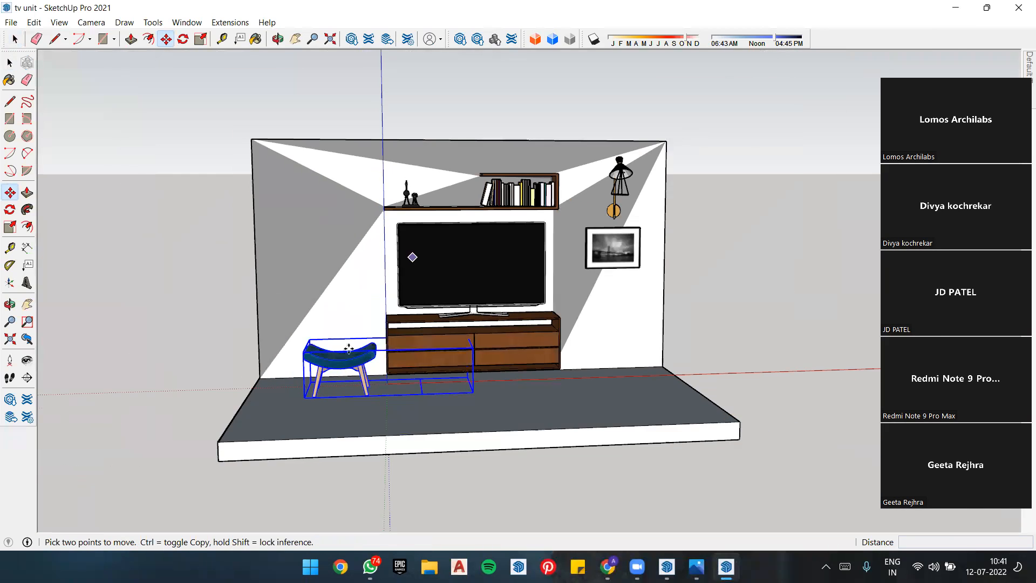
scroll(366, 361, "up", 4)
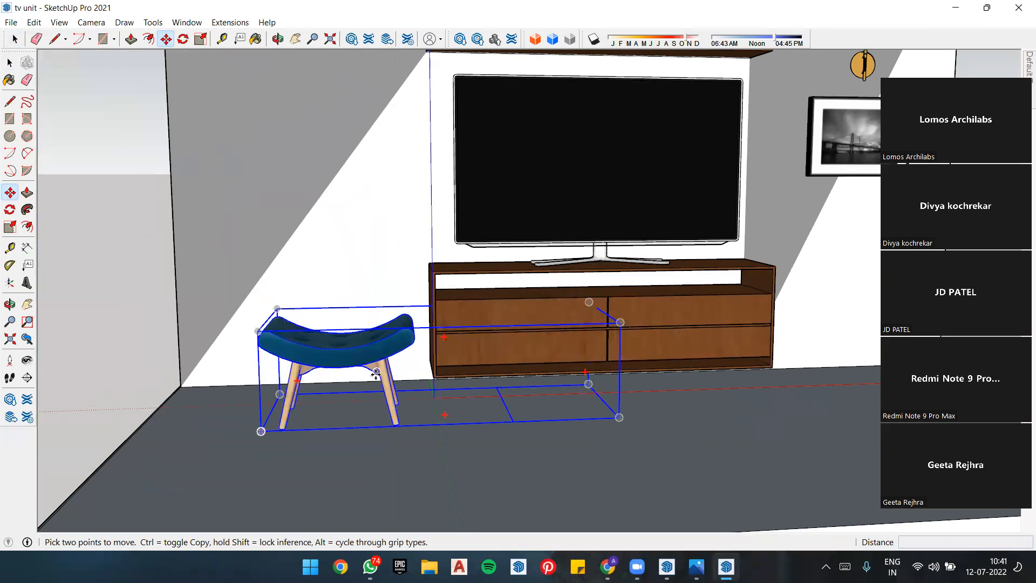
key("s")
left_click_drag(444, 327, 442, 255)
middle_click_drag(443, 256, 296, 323)
left_click_drag(410, 255, 406, 192)
left_click_drag(408, 248, 402, 280)
key("ctrl+z")
key("ctrl+z")
key("ctrl+z")
key("ctrl+z")
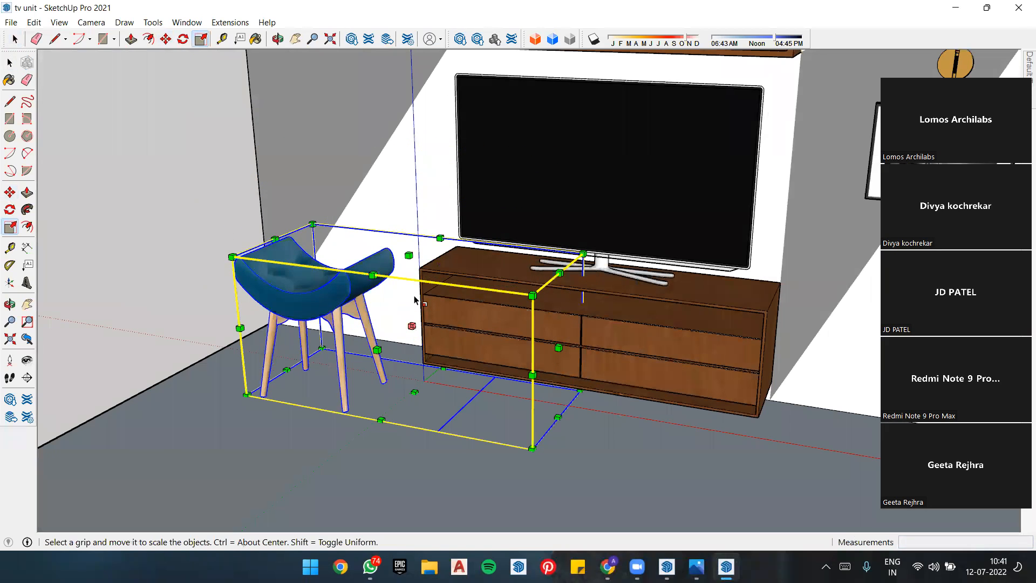
Step: Try stretching the stool along its length by a side grip, then undo the scaling
left_click_drag(558, 333, 764, 283)
key("ctrl+z")
key("ctrl+z")
key("ctrl+z")
left_click(557, 409)
key("ctrl+y")
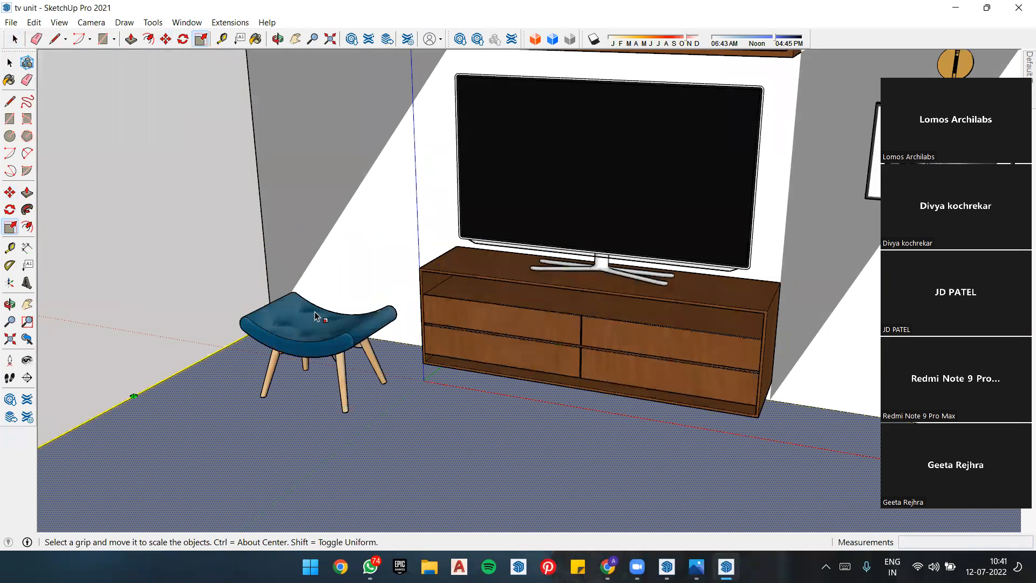
Step: Enlarge the stool uniformly from an upper corner grip with the Scale tool, then deselect it
key("space")
left_click(326, 346)
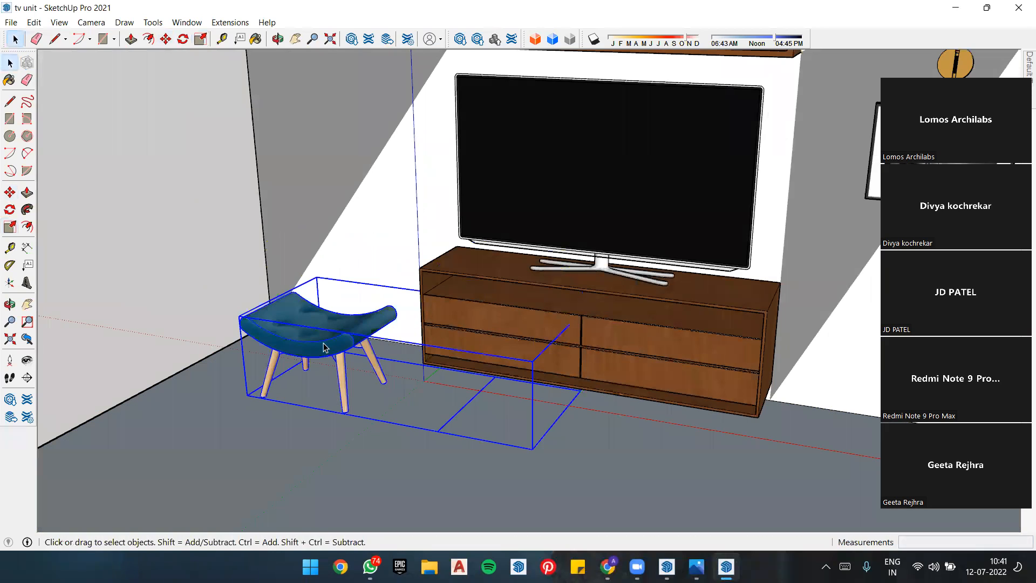
key("s")
left_click_drag(239, 316, 104, 287)
middle_click_drag(448, 345, 536, 356)
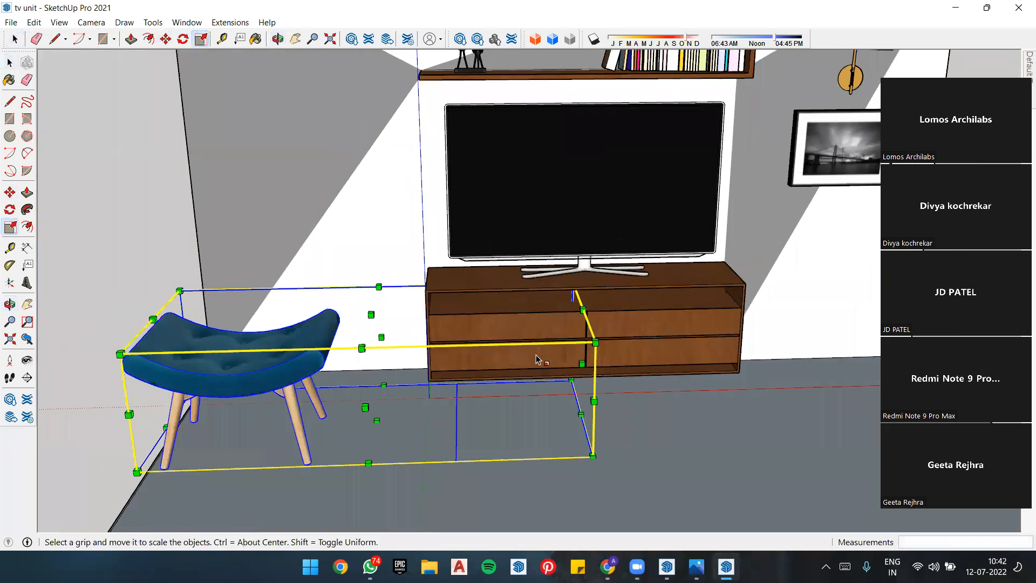
scroll(536, 355, "down", 2)
key("space")
left_click(124, 294)
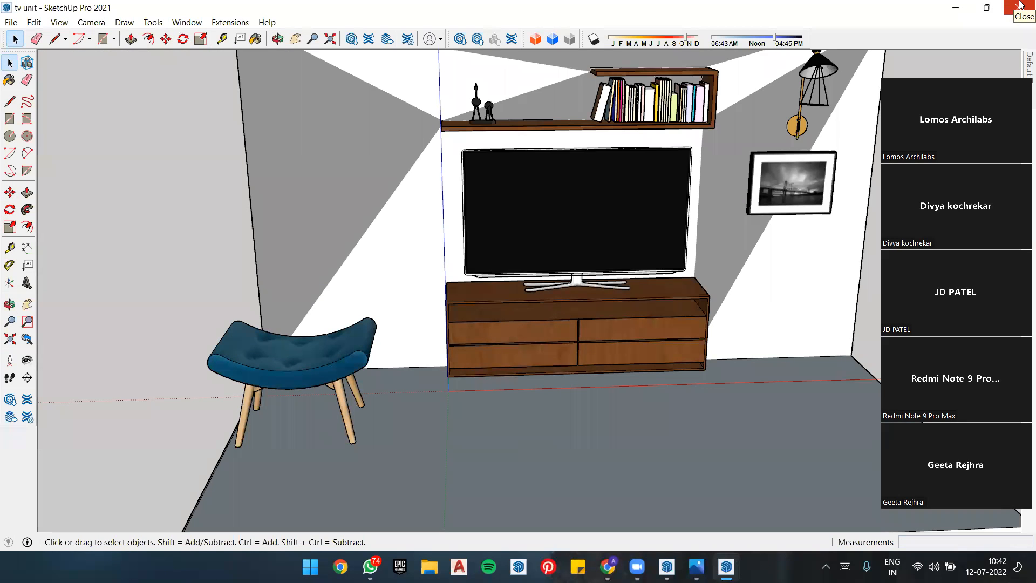
Step: Show the scaling grips around the stool with the Scale tool, then return to Select and clear the selection
left_click(902, 20)
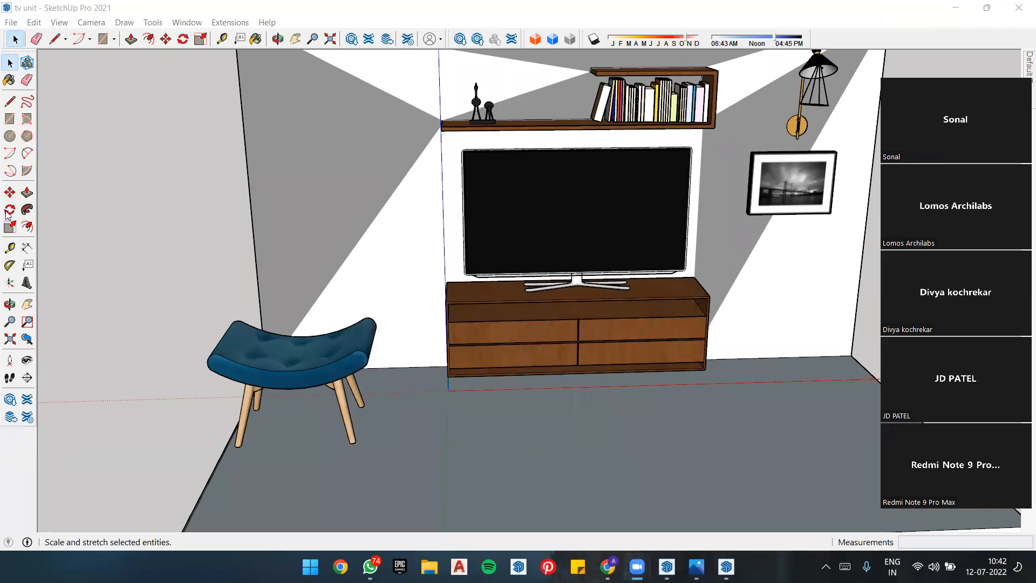
left_click(10, 228)
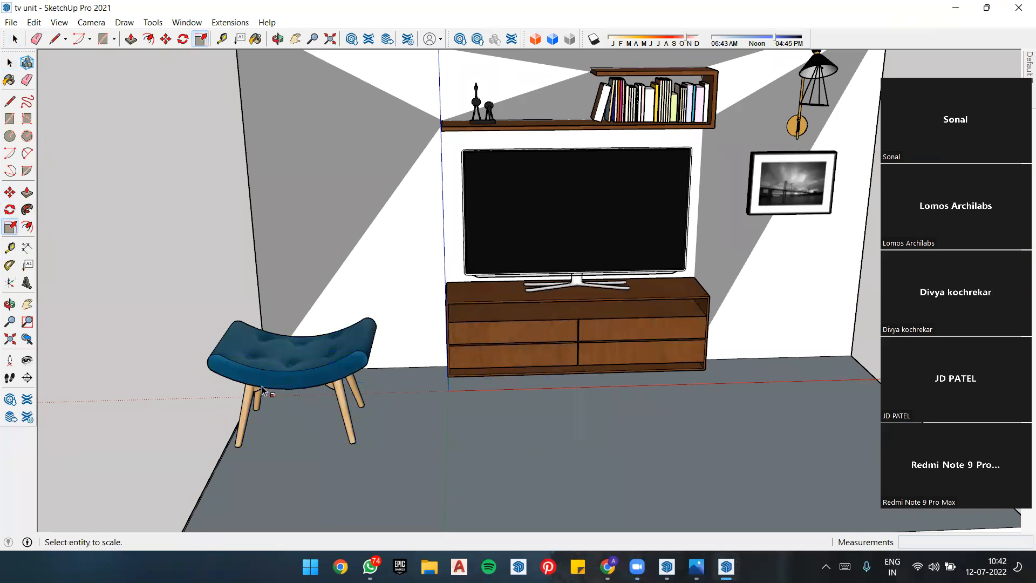
left_click(432, 376)
key("space")
left_click(144, 282)
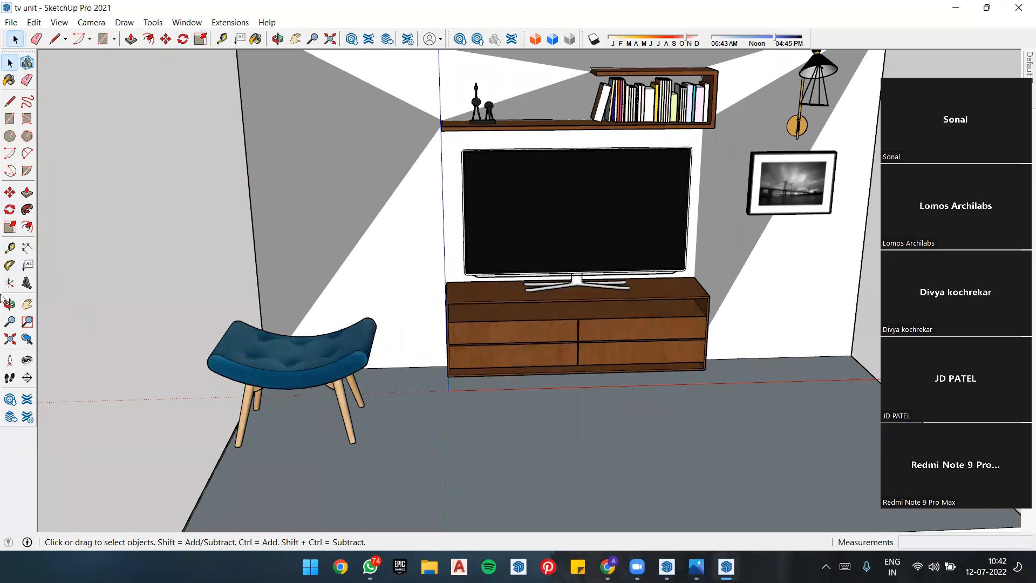
left_click(10, 228)
left_click(251, 361)
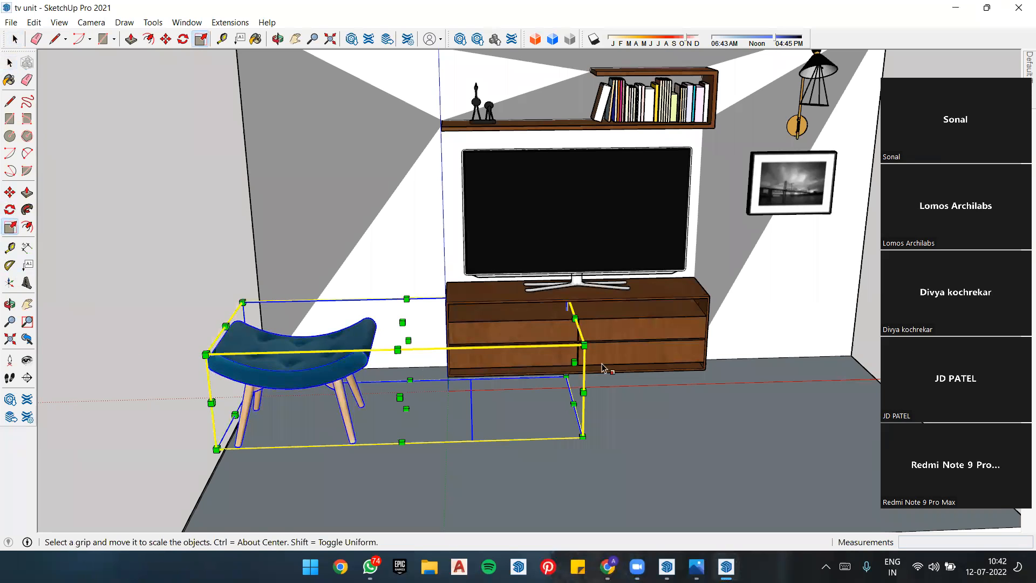
key("space")
left_click(171, 261)
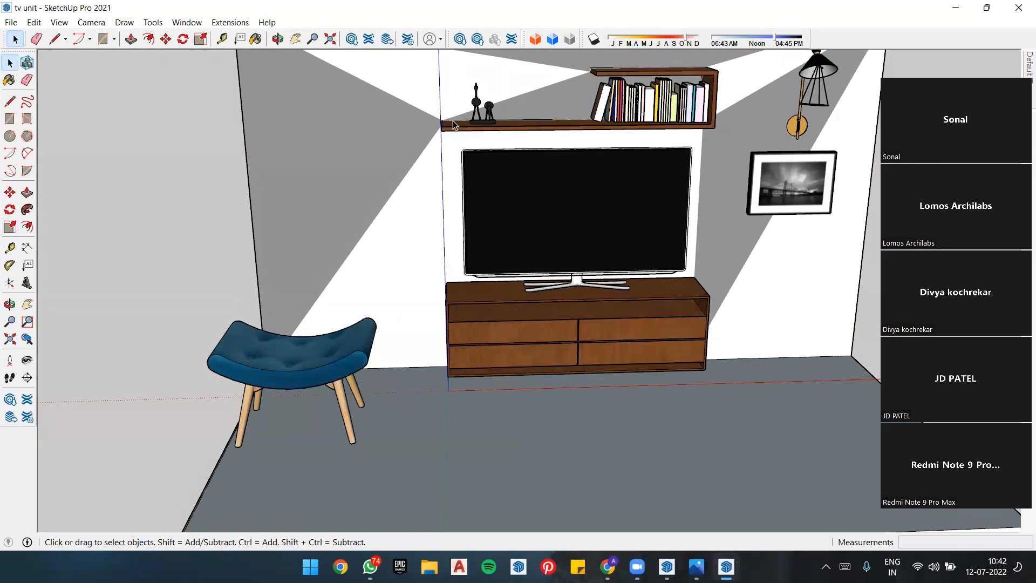
Step: Switch back to the Untitled model window and deselect the box
left_click(503, 59)
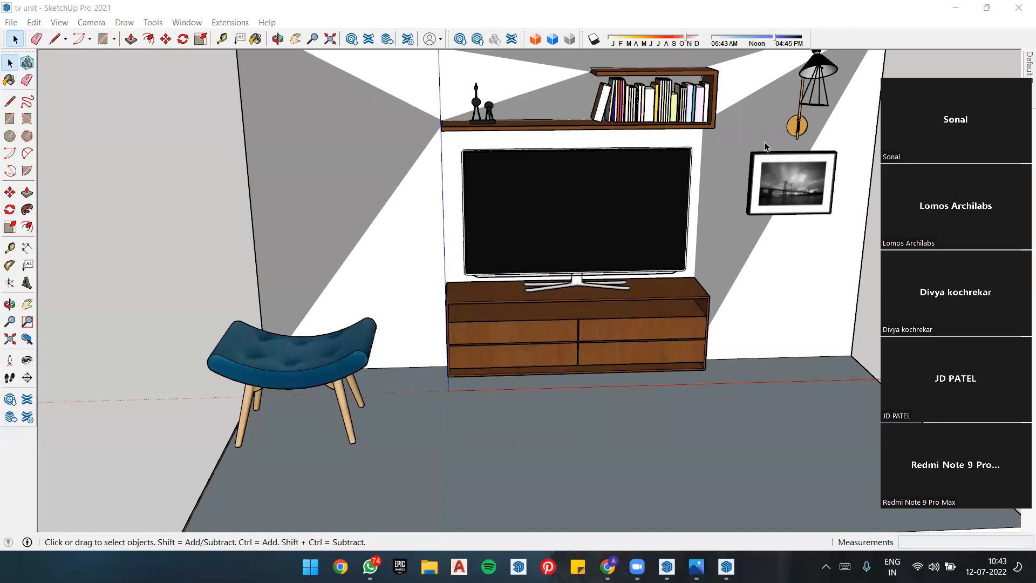
scroll(766, 144, "down", 3)
left_click(1020, 7)
left_click(526, 306)
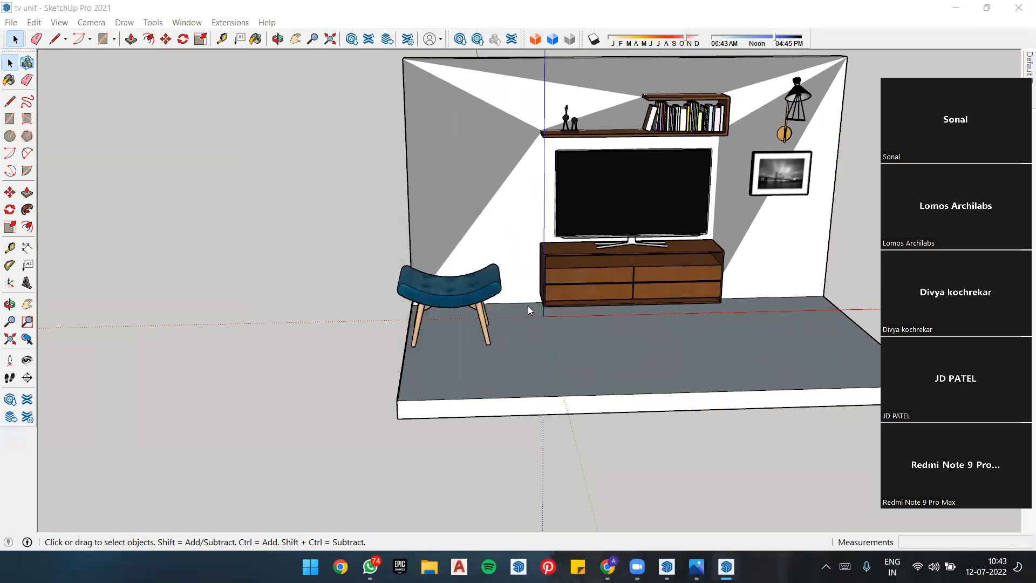
left_click(681, 566)
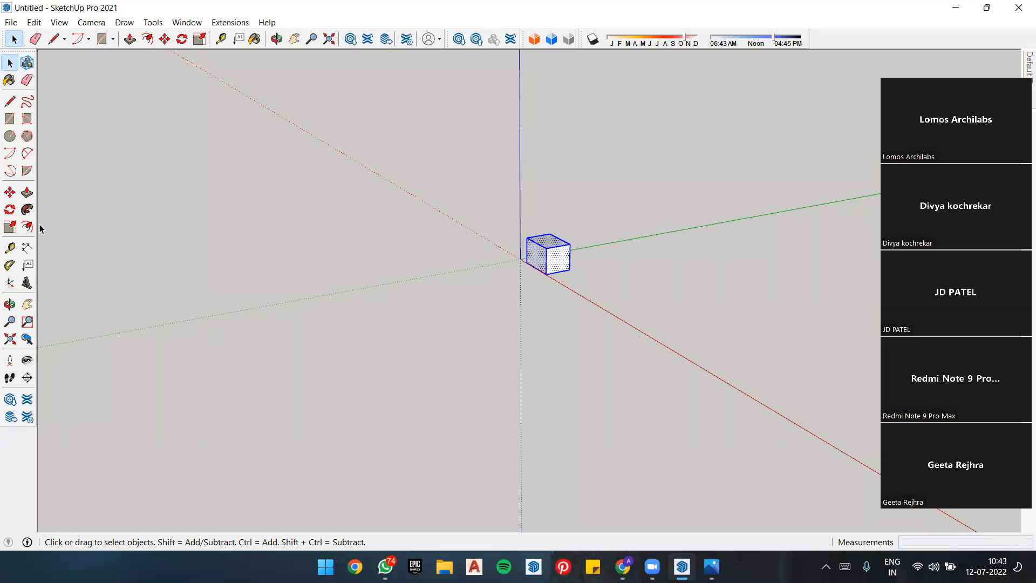
left_click(620, 261)
Step: Examine the box near the origin from different distances and angles
scroll(562, 254, "up", 3)
scroll(552, 273, "up", 4)
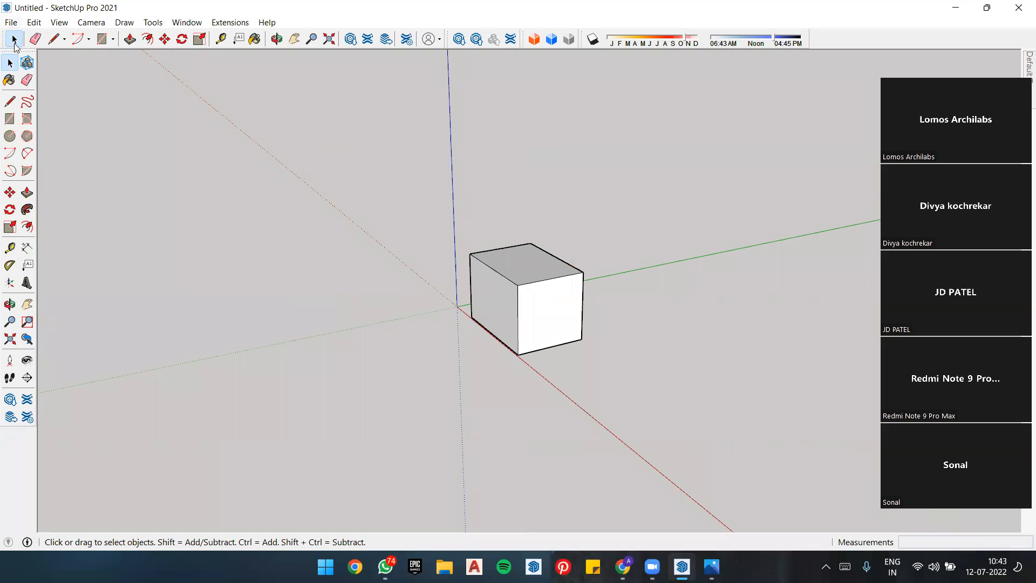
scroll(614, 458, "down", 3)
scroll(552, 338, "up", 3)
middle_click_drag(552, 338, 635, 291)
scroll(532, 303, "down", 3)
scroll(573, 351, "up", 3)
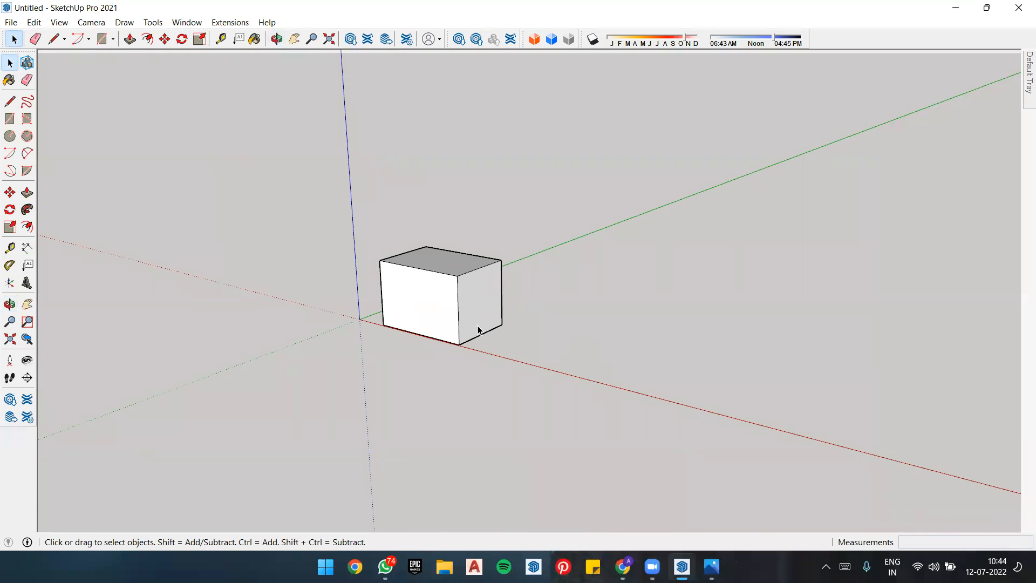
scroll(339, 260, "down", 1)
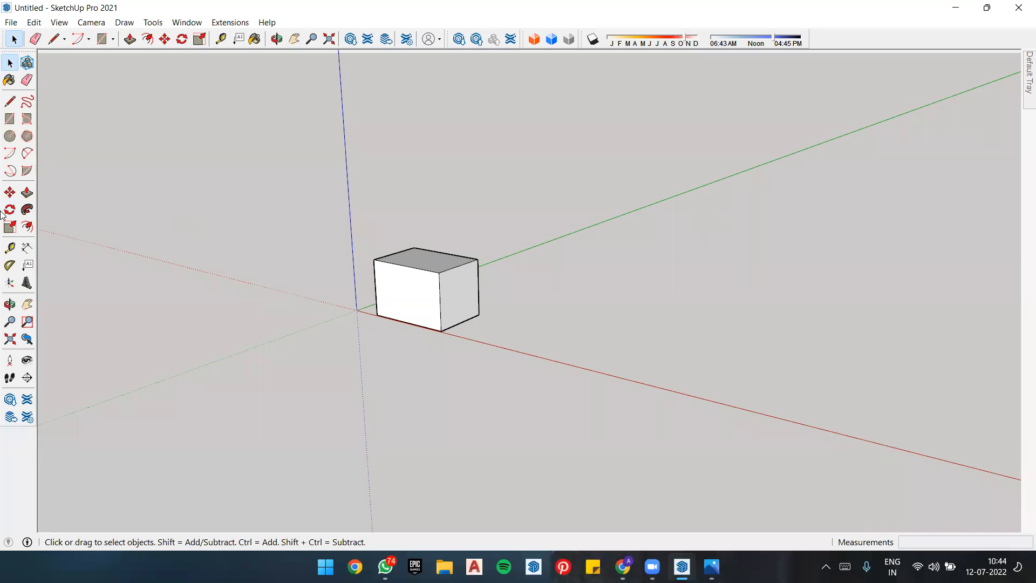
Step: Undo the creation of the box to empty the model
left_click(30, 231)
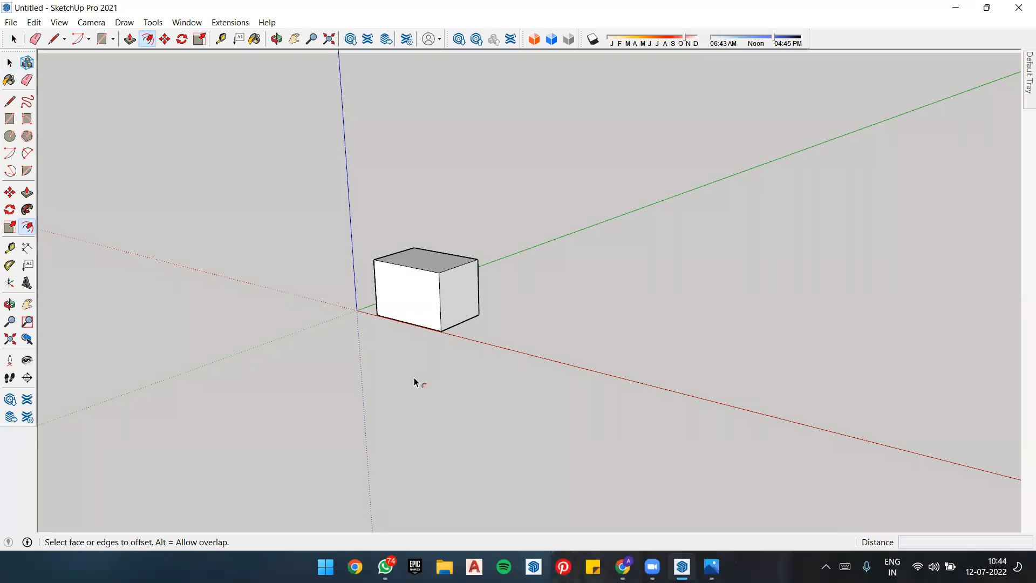
key("ctrl+z")
key("ctrl+z")
Step: Draw a large rectangle on the ground plane near the origin, between the red and green axes
key("r")
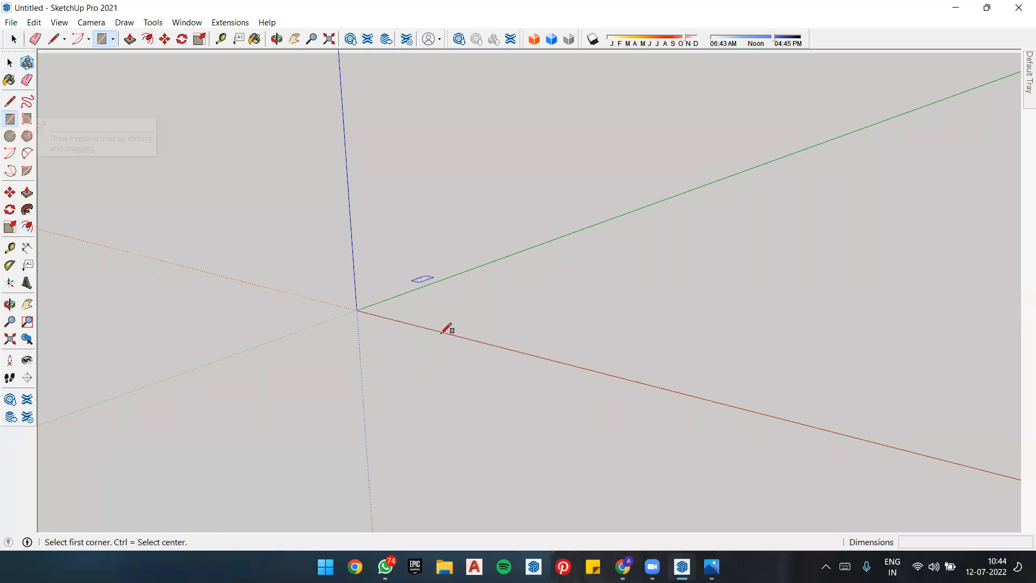
left_click(408, 299)
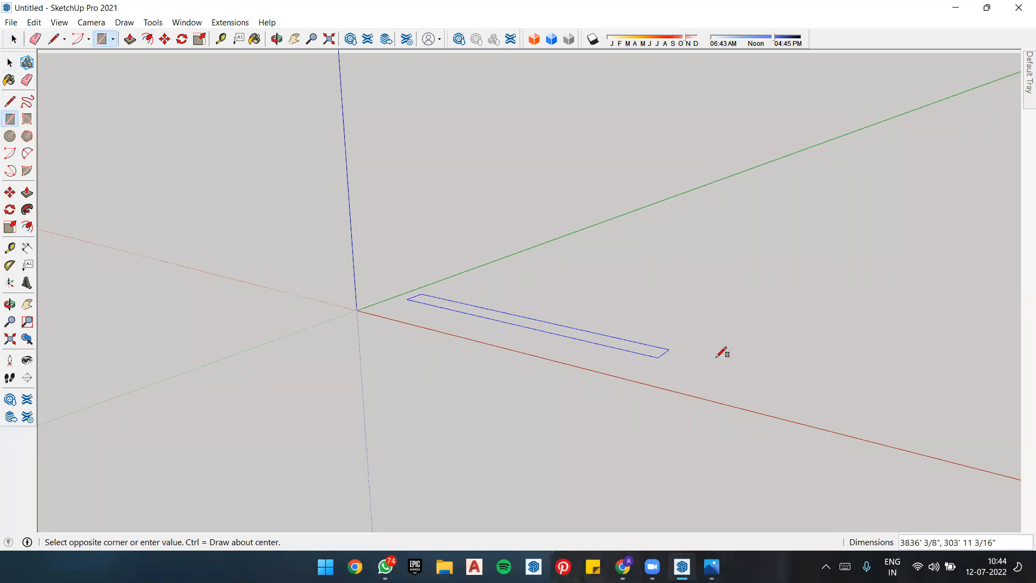
left_click(883, 295)
middle_click_drag(545, 393, 647, 458)
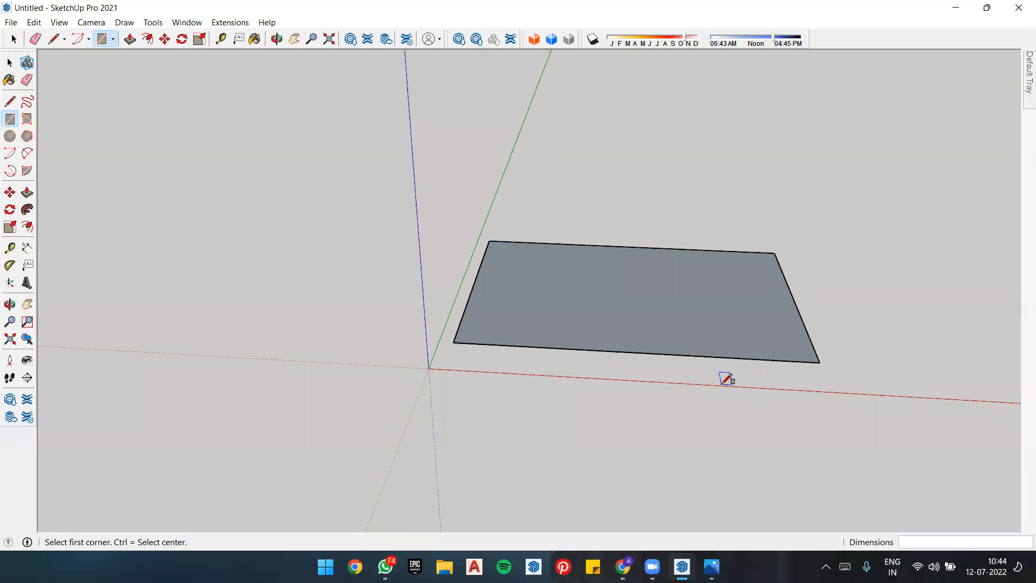
key("space")
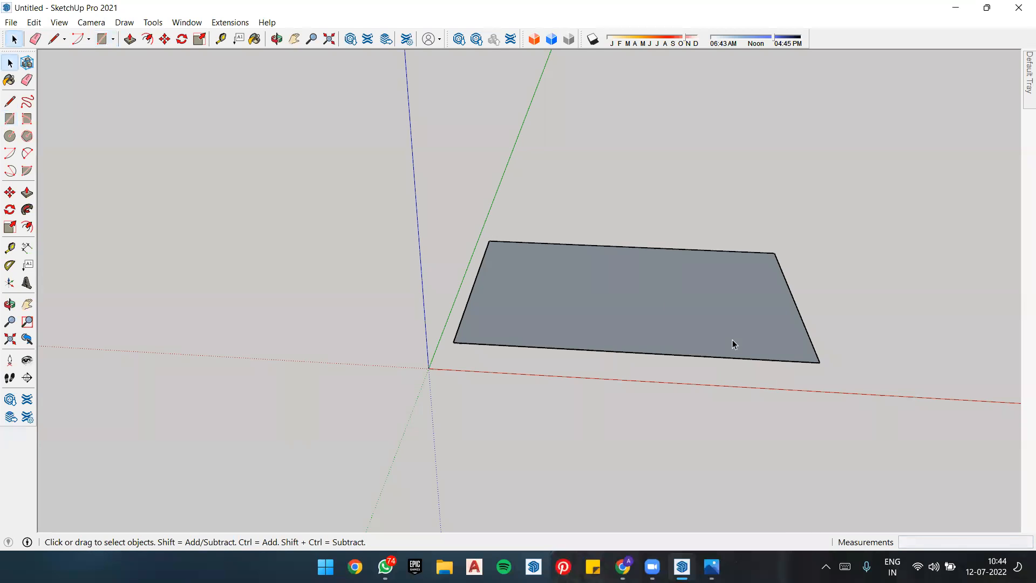
Step: Draw a line across the rectangle, just inside its edge beside the green axis, to split off a narrow strip
key("l")
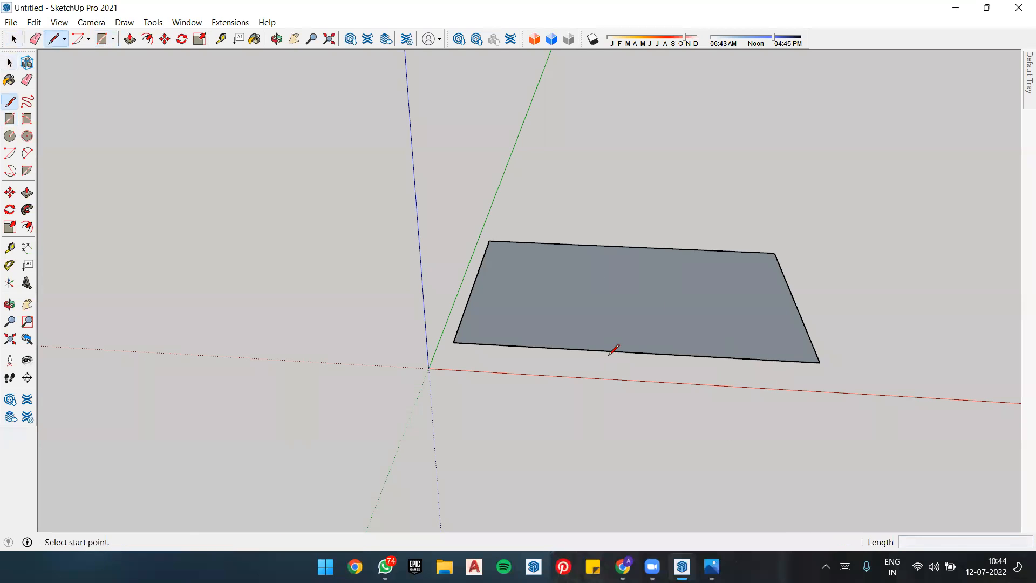
left_click(462, 342)
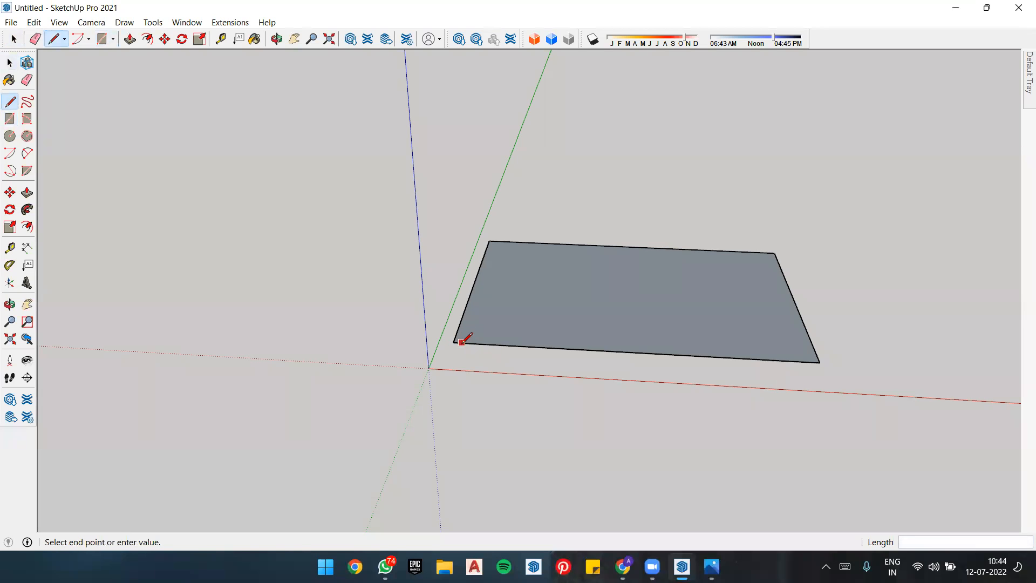
scroll(498, 235, "up", 3)
left_click(495, 237)
Step: Push/Pull the narrow strip beside the green axis upward into a wall about 1157' high
key("p")
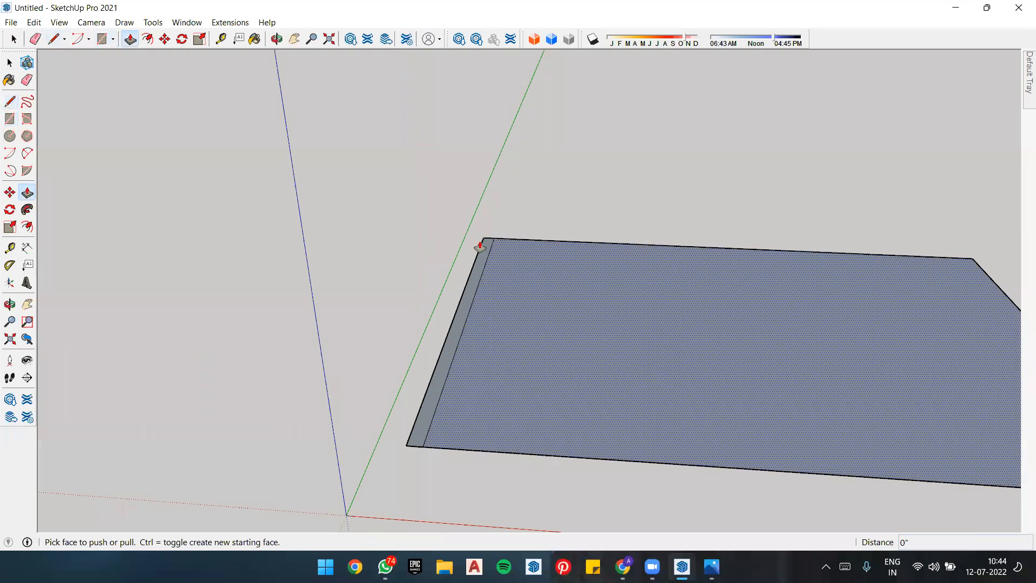
left_click_drag(485, 254, 482, 166)
left_click_drag(483, 235, 479, 148)
Step: Examine the raised strip and the underside of the rectangle from several angles and distances
middle_click_drag(567, 402, 548, 152)
scroll(549, 326, "up", 2)
middle_click_drag(507, 254, 475, 162)
scroll(429, 289, "down", 5)
middle_click_drag(421, 335, 428, 219)
middle_click_drag(464, 163, 405, 341)
scroll(469, 165, "up", 4)
scroll(404, 341, "down", 5)
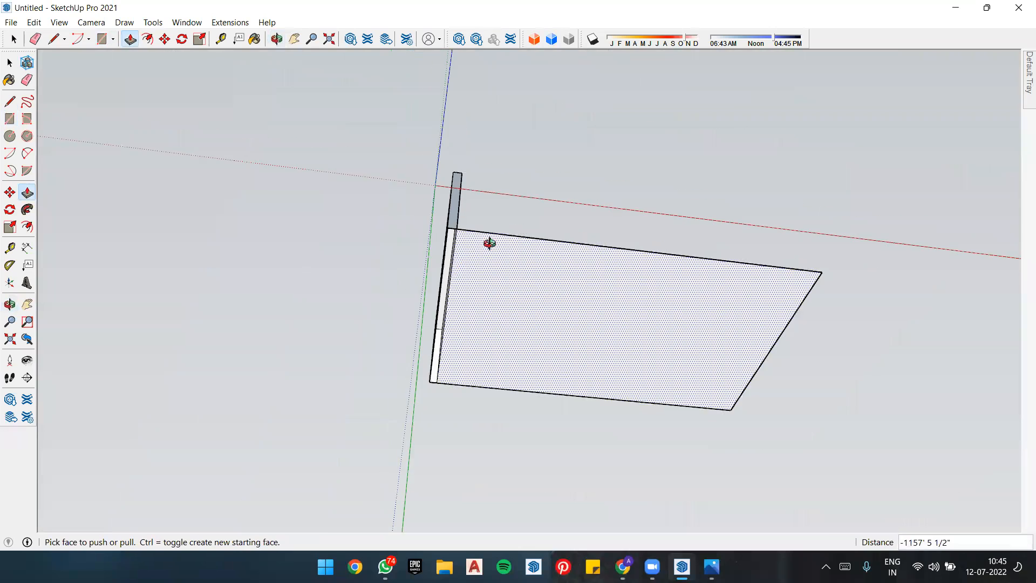
middle_click_drag(489, 243, 461, 394)
Step: Undo the strip's extrusion and the dividing line to restore the plain rectangle
key("ctrl+z")
middle_click_drag(430, 351, 476, 380)
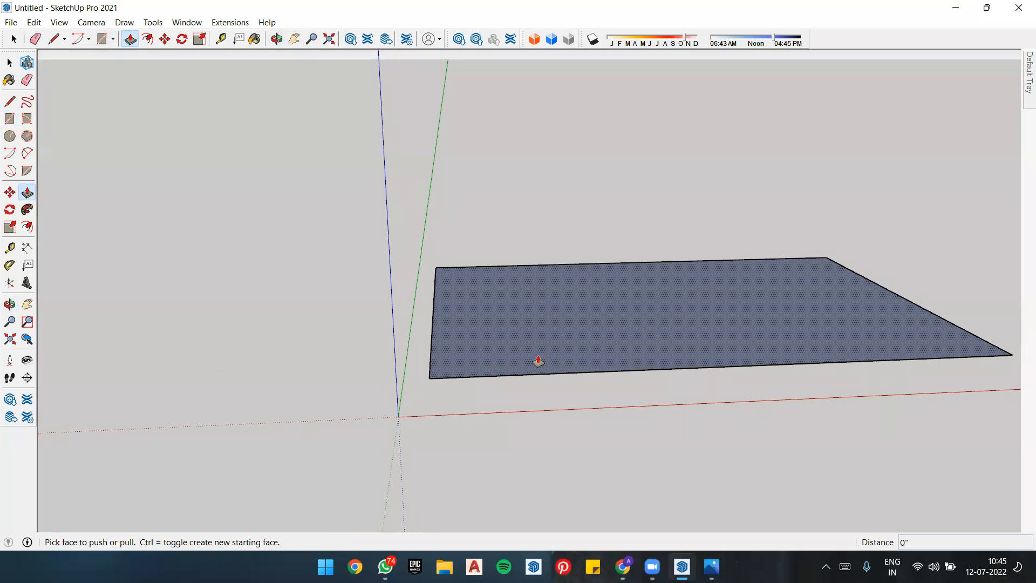
key("space")
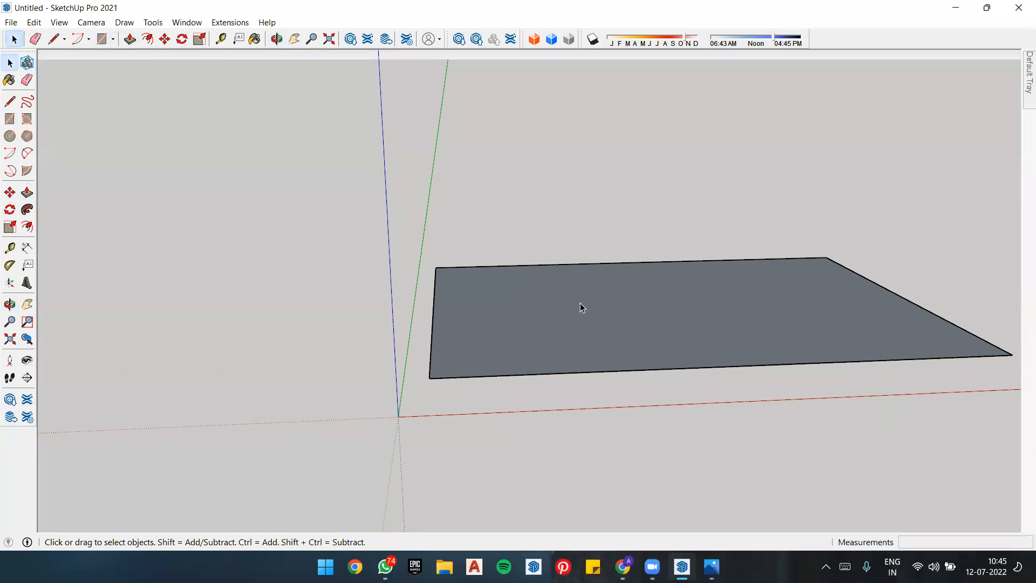
Step: Offset the rectangle's outline inward to form a narrow border all around the face
middle_click_drag(588, 354, 562, 378)
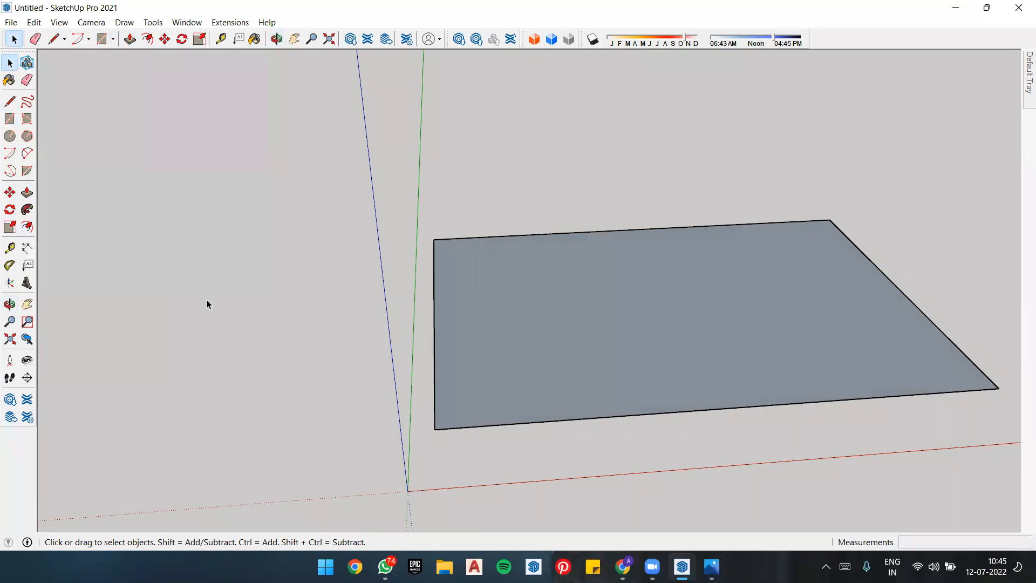
left_click(28, 227)
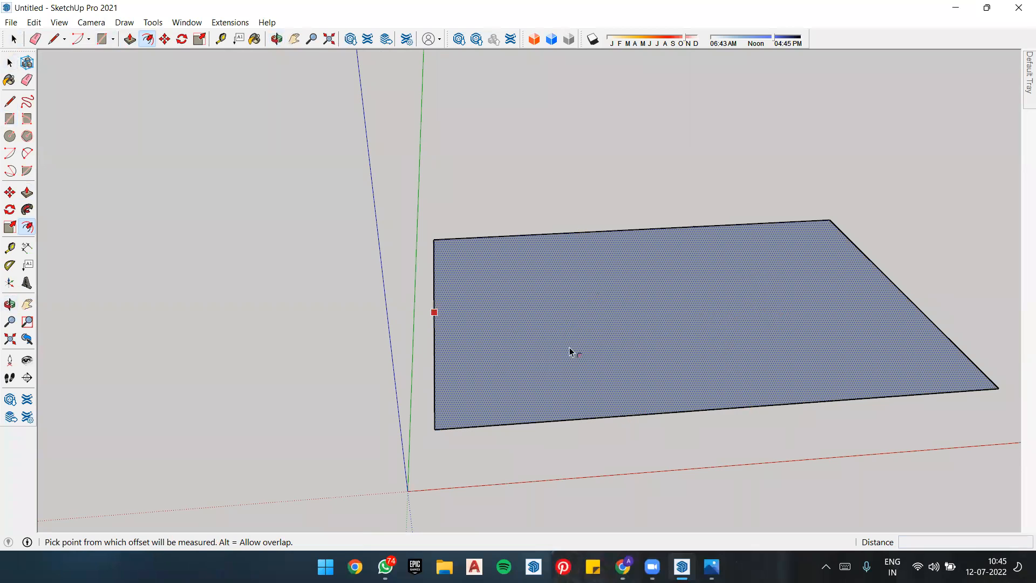
left_click(726, 302)
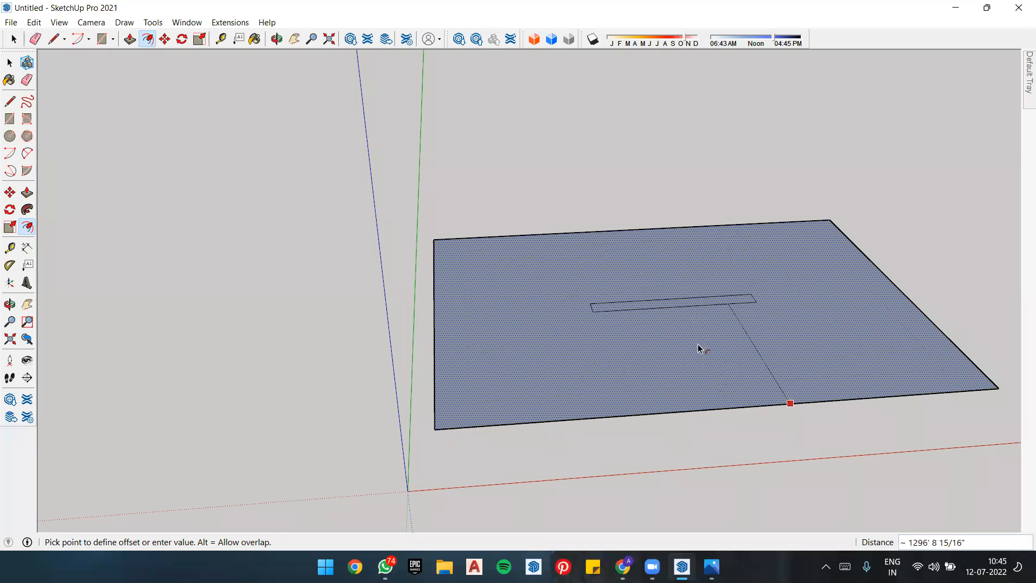
left_click(722, 401)
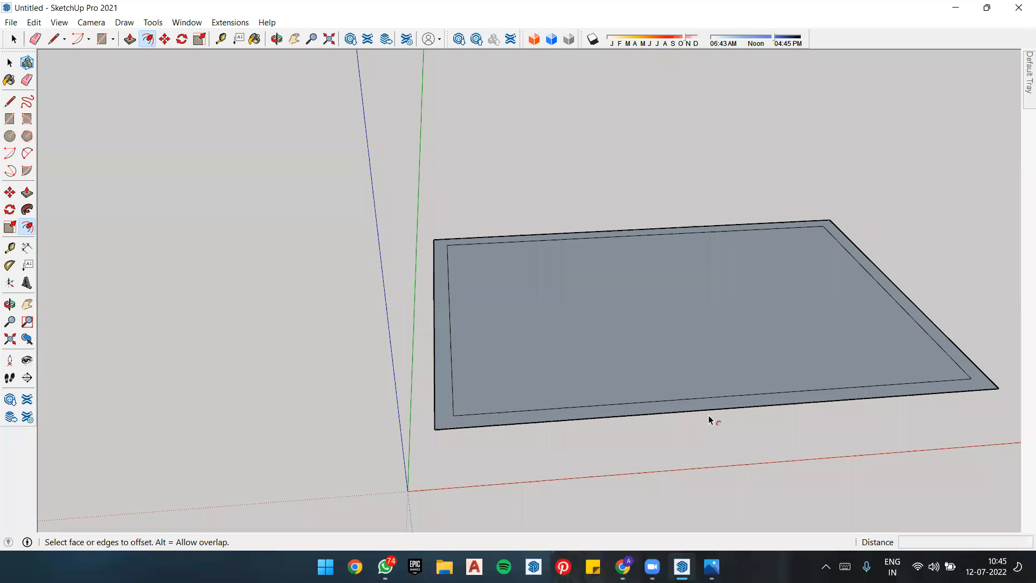
scroll(639, 386, "down", 5)
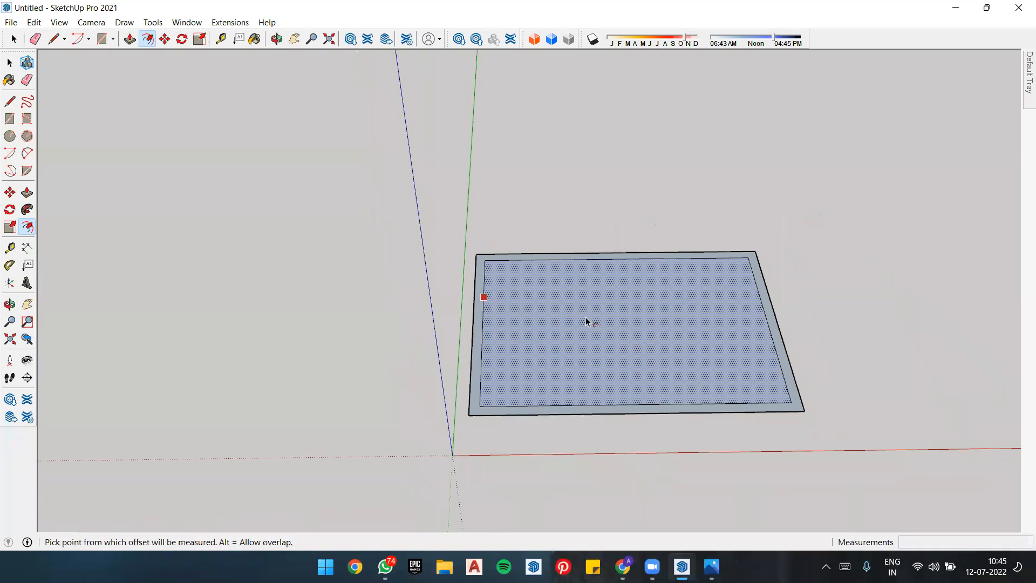
scroll(668, 356, "up", 3)
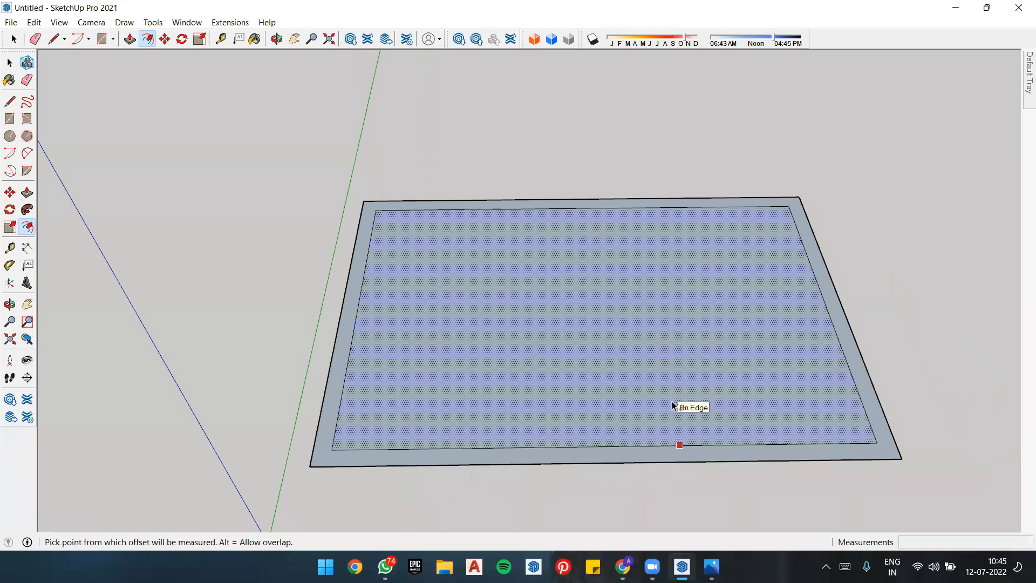
Step: Draw two short lines extending the inner outline's front-left and back-right corners straight to the rectangle's outer edges
left_click(64, 40)
left_click(93, 219)
left_click(56, 40)
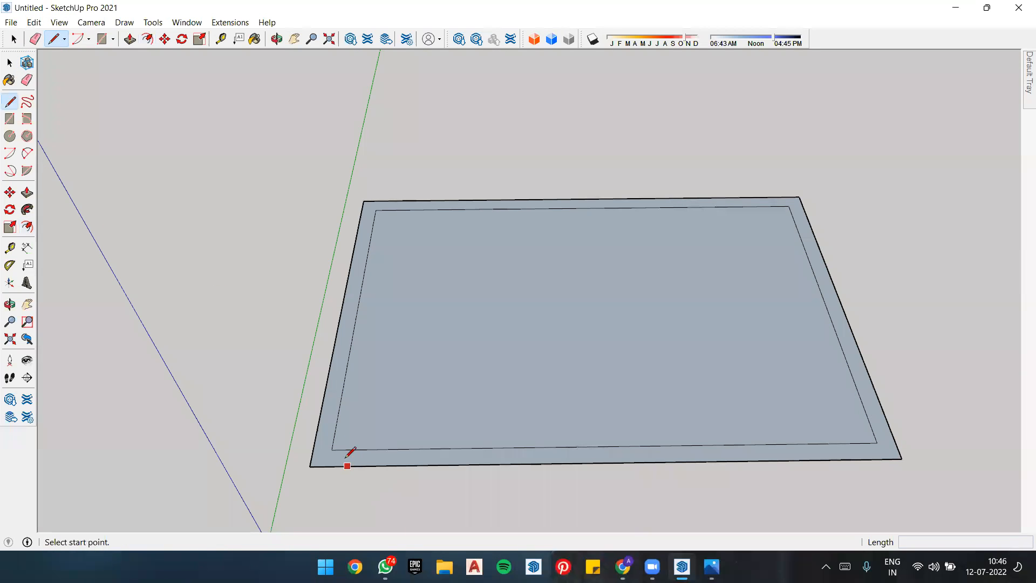
left_click(331, 450)
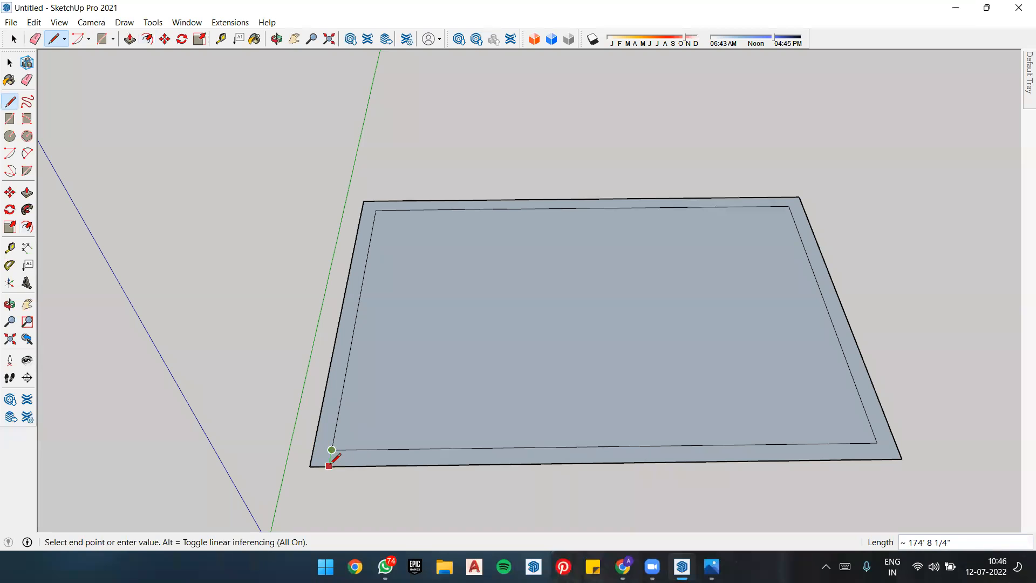
left_click(328, 466)
left_click(789, 205)
left_click(803, 205)
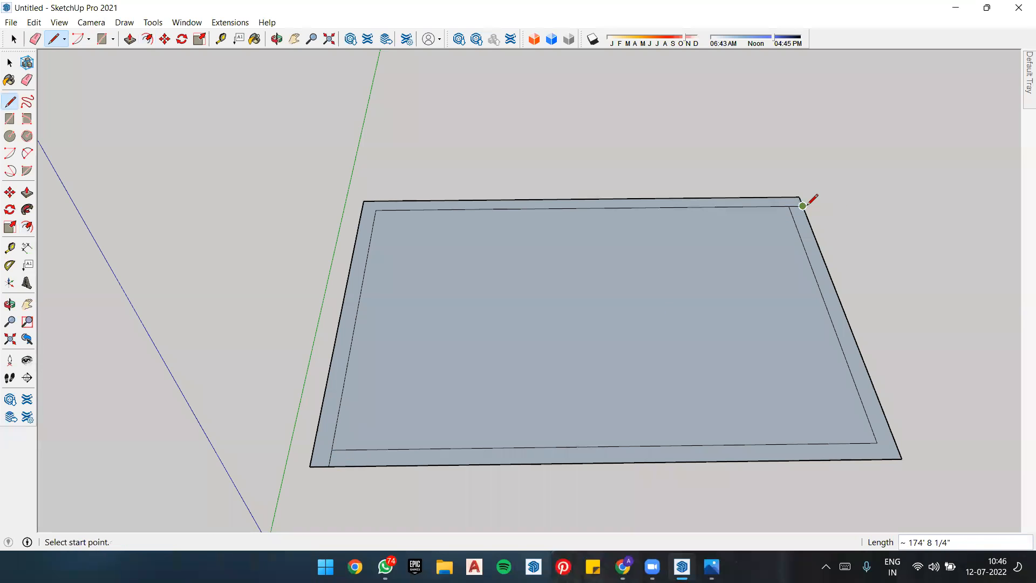
Step: Erase the inner outline's right and front edges, leaving an L-shaped border along the left and back
key("space")
key("e")
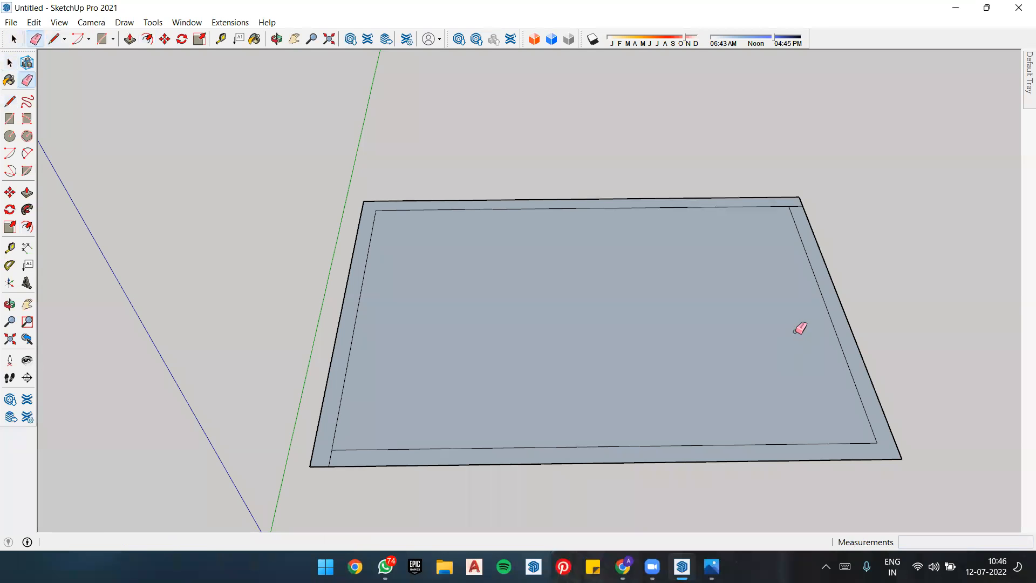
left_click(828, 307)
left_click(796, 442)
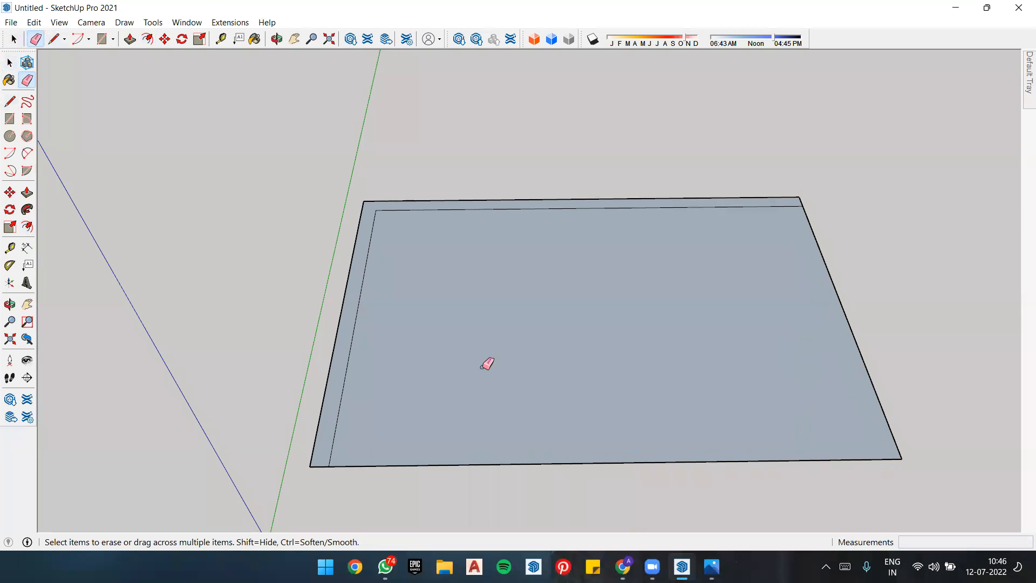
Step: Push/Pull the L-shaped border upward into two adjoining walls about 1966' high
key("p")
left_click_drag(373, 246, 332, 98)
scroll(465, 423, "down", 5)
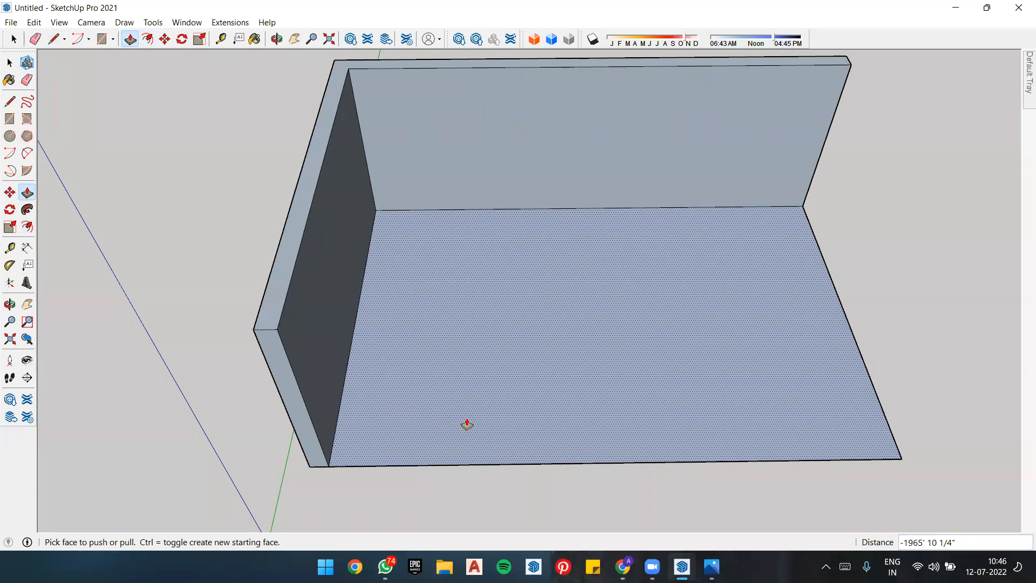
Step: Examine the L-shaped border and the floor face from above and from underneath
middle_click_drag(462, 448, 373, 398)
middle_click_drag(456, 294, 594, 291)
scroll(377, 232, "up", 3)
middle_click_drag(472, 333, 280, 167)
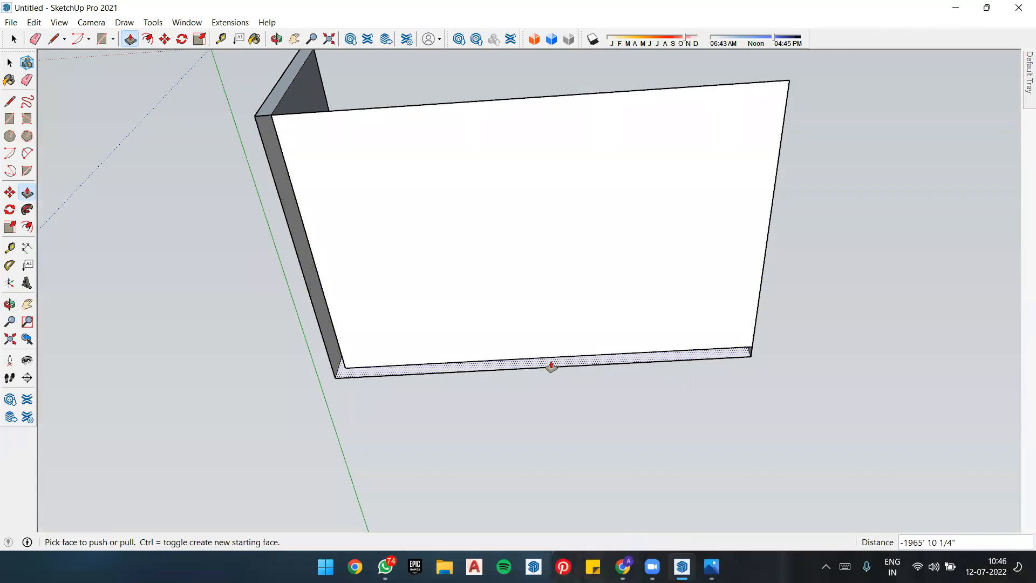
middle_click_drag(332, 281, 449, 377)
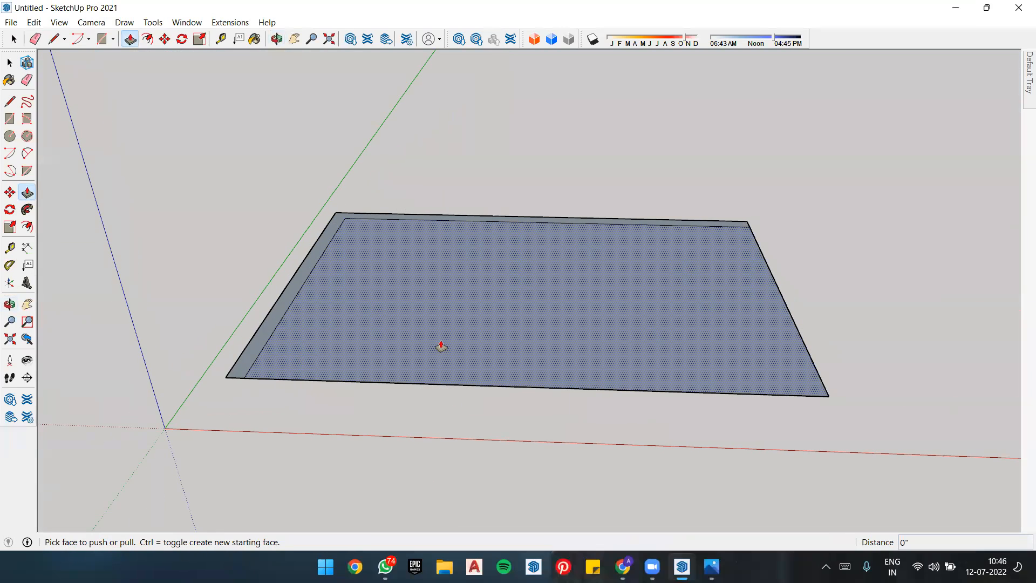
middle_click_drag(400, 374, 517, 76)
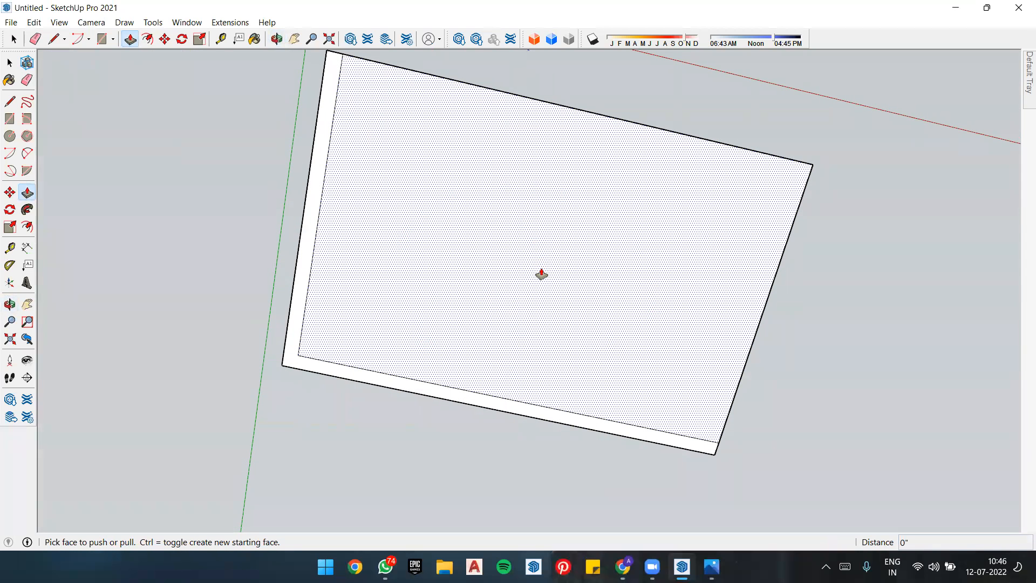
middle_click_drag(450, 187, 455, 308)
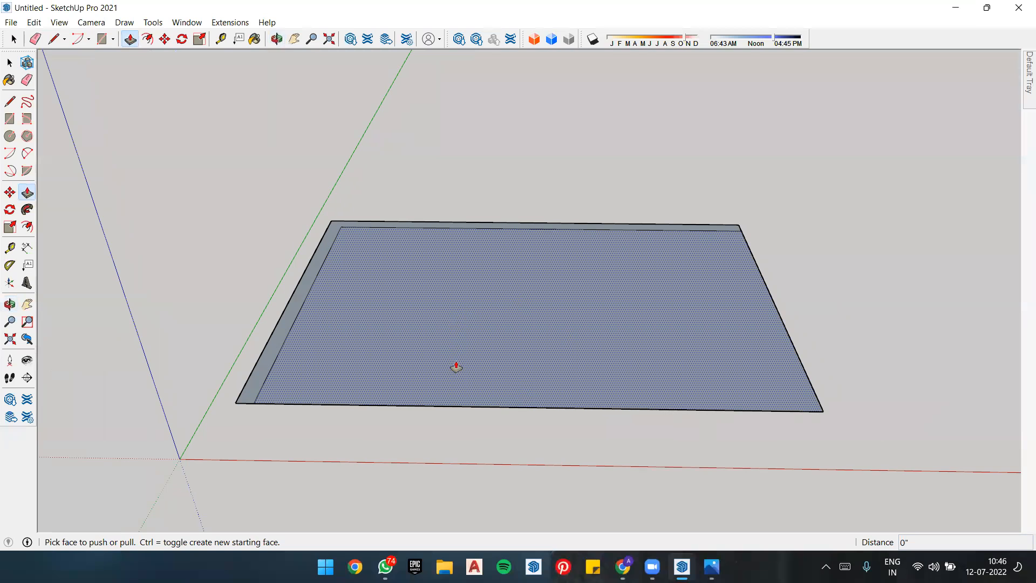
Step: Undo the border edits and the inward offset to restore the plain rectangle
key("ctrl+z")
key("ctrl+z")
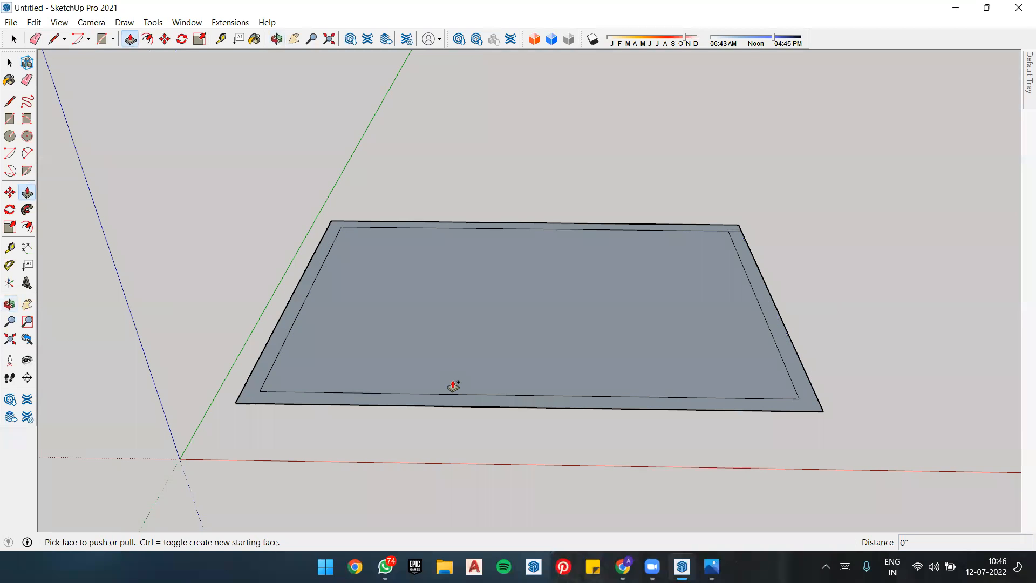
key("ctrl+z")
key("ctrl+z")
key("ctrl+y")
key("space")
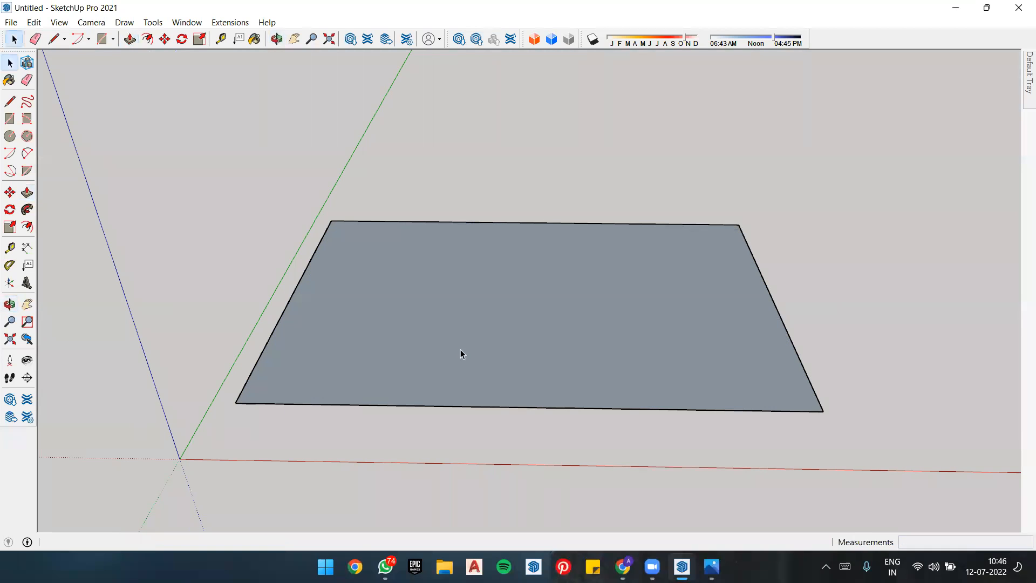
Step: Reverse the rectangle's face so its front side points upward, and clear the selection
left_click(496, 306)
right_click(497, 308)
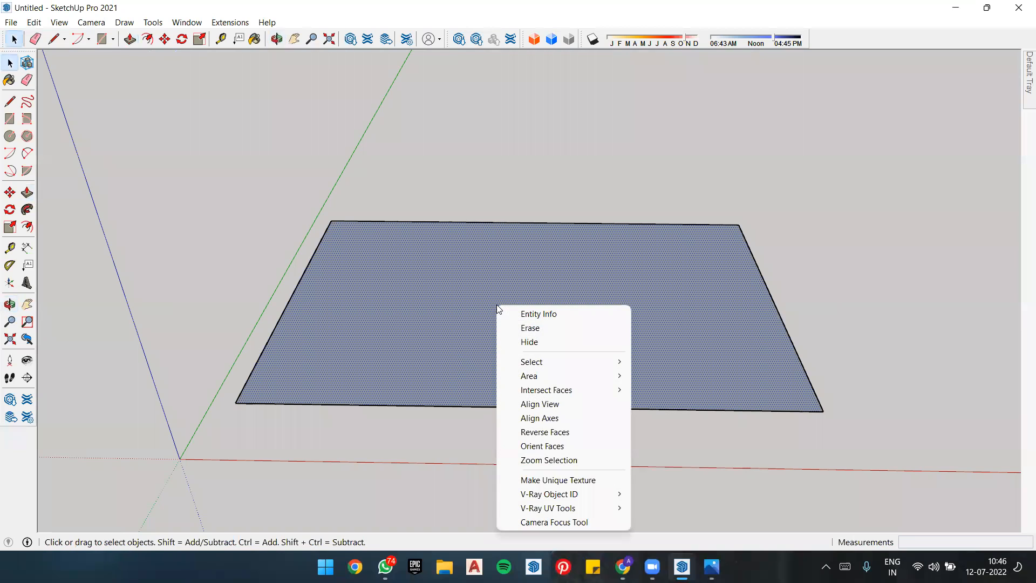
left_click(555, 432)
left_click(663, 181)
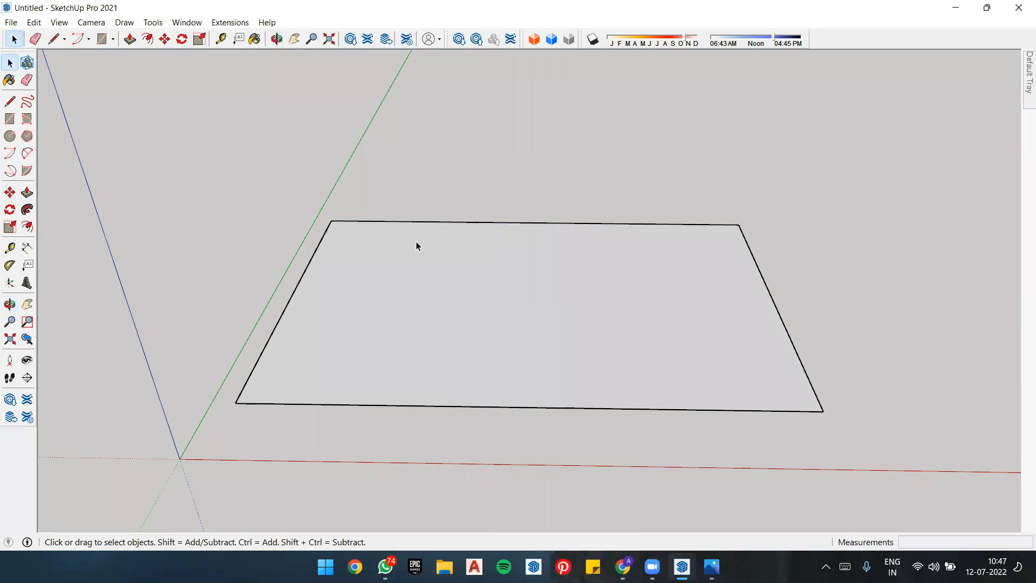
Step: Offset the reversed rectangle's outline inward to form a wide border around the face
key("f")
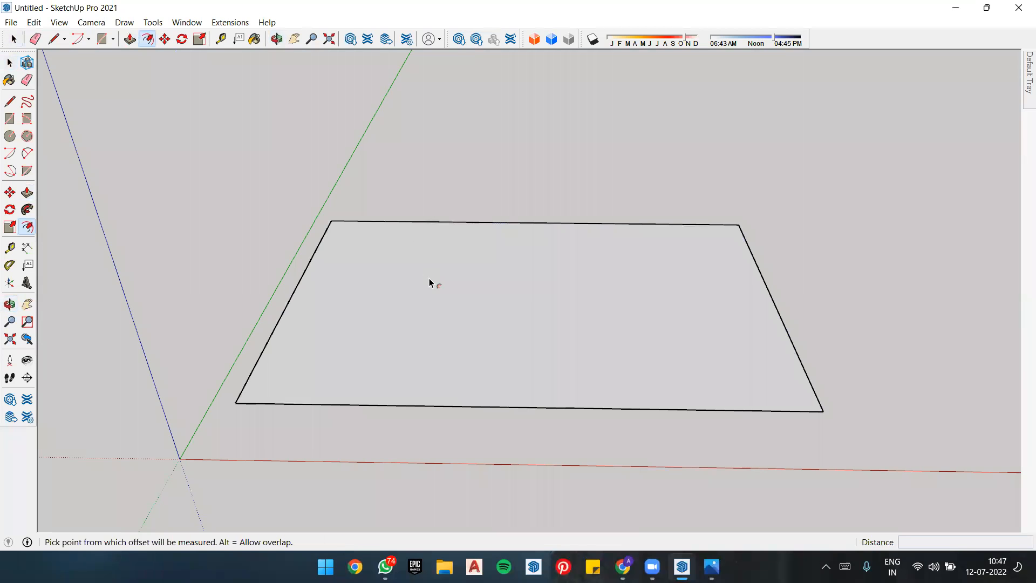
left_click(465, 265)
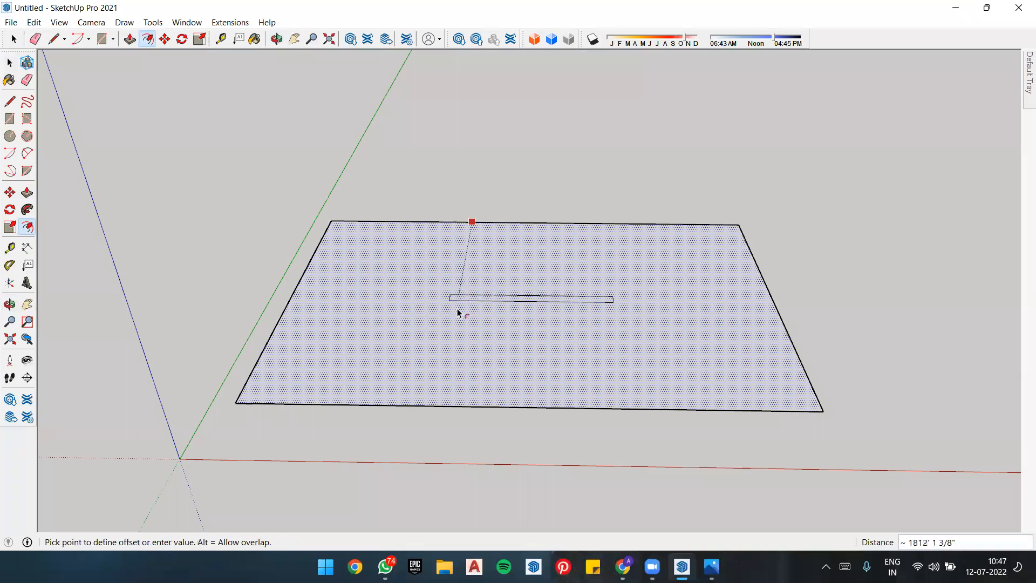
left_click(504, 237)
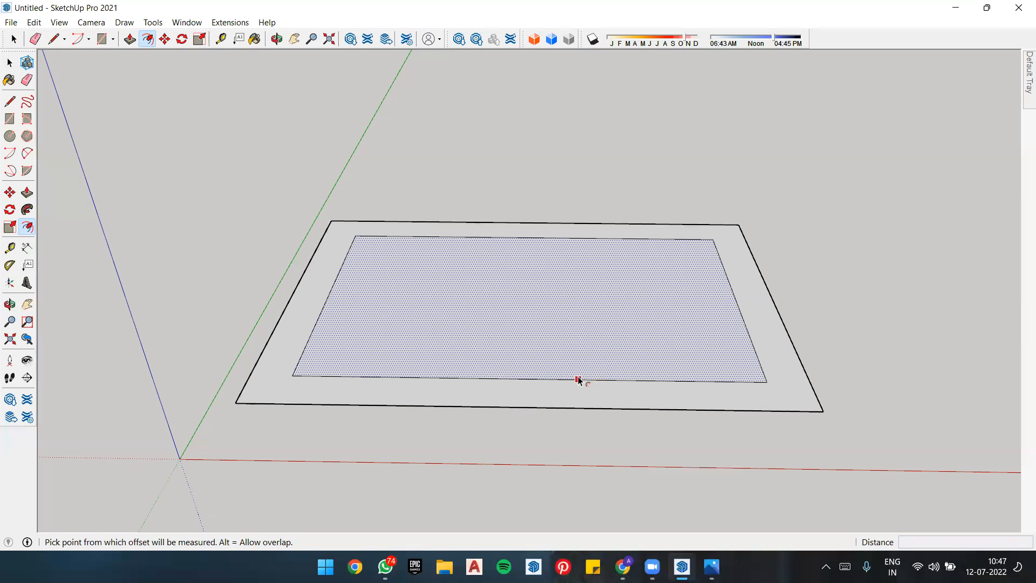
Step: Push/Pull the border upward into four walls enclosing the inner face, and view the hollow box from above
key("p")
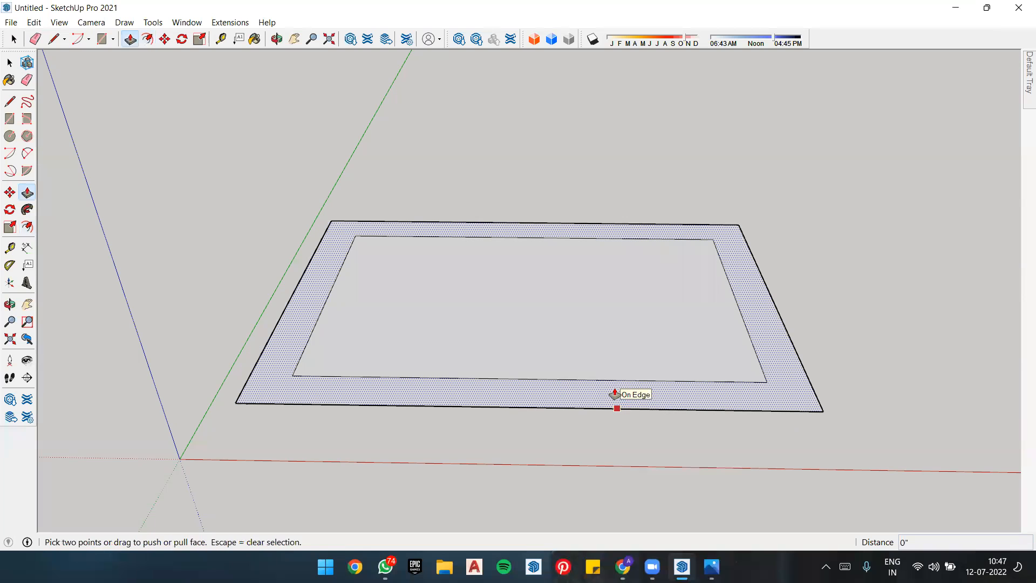
left_click(500, 395)
left_click(539, 145)
middle_click_drag(539, 146, 550, 236)
scroll(571, 324, "down", 5)
middle_click_drag(588, 359, 711, 174)
scroll(546, 336, "up", 3)
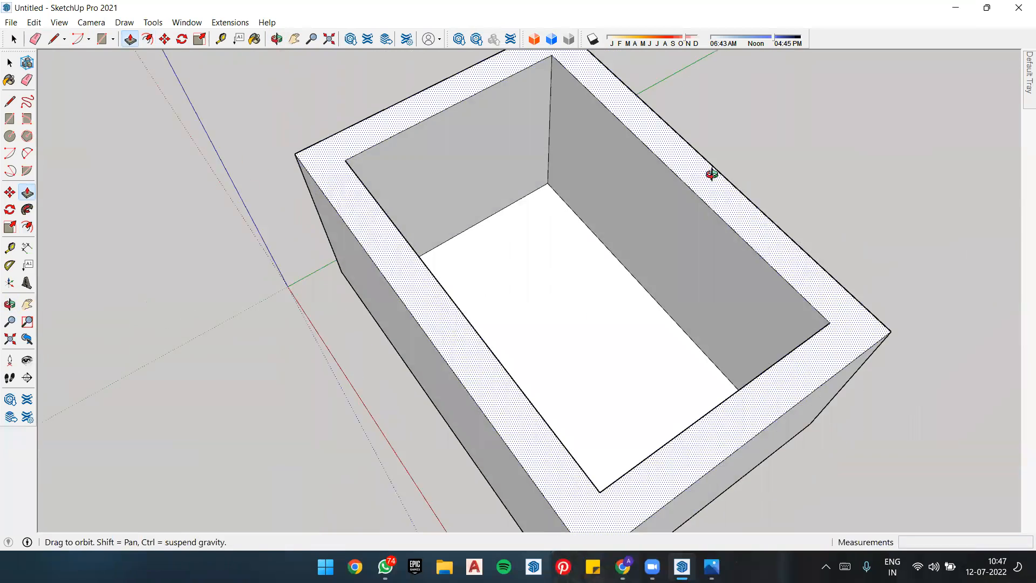
Step: Undo the wall extrusion and the offset outline to return to the plain white rectangle
scroll(646, 201, "down", 5)
key("ctrl+z")
key("ctrl+z")
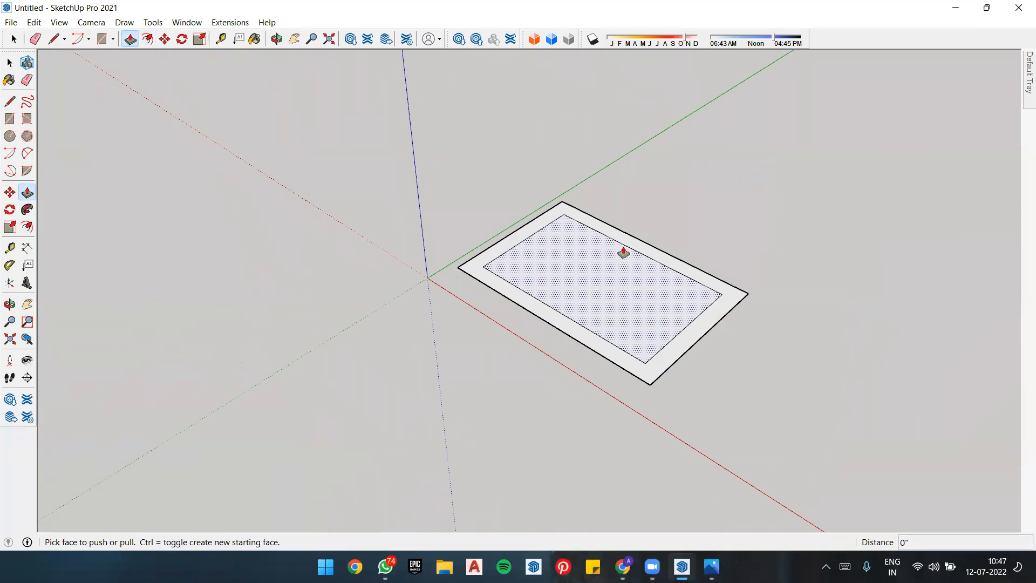
middle_click_drag(638, 254, 720, 257)
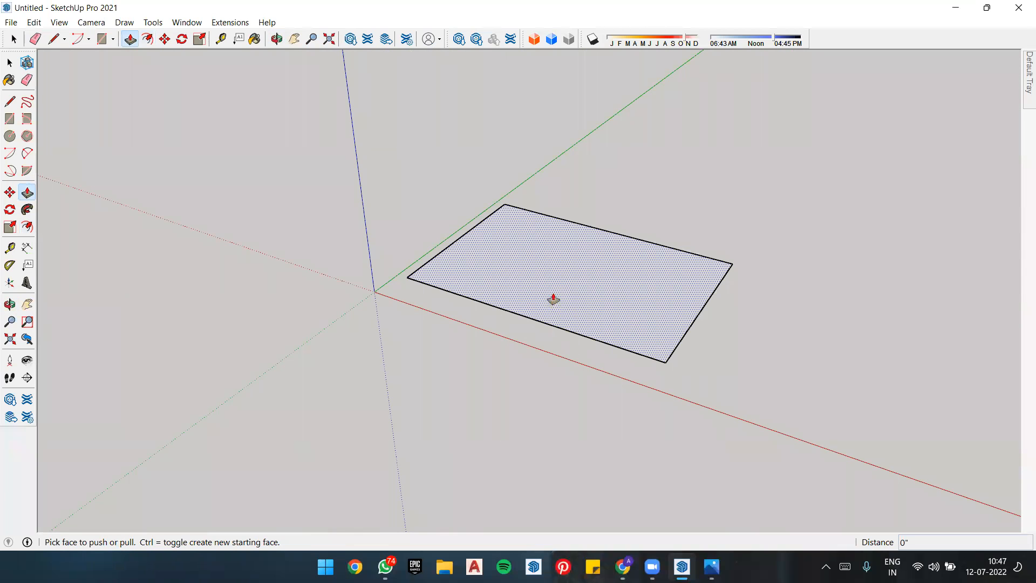
Step: Offset the white rectangle's outline inward to form a wide border around an inner face, and clear the selection
key("f")
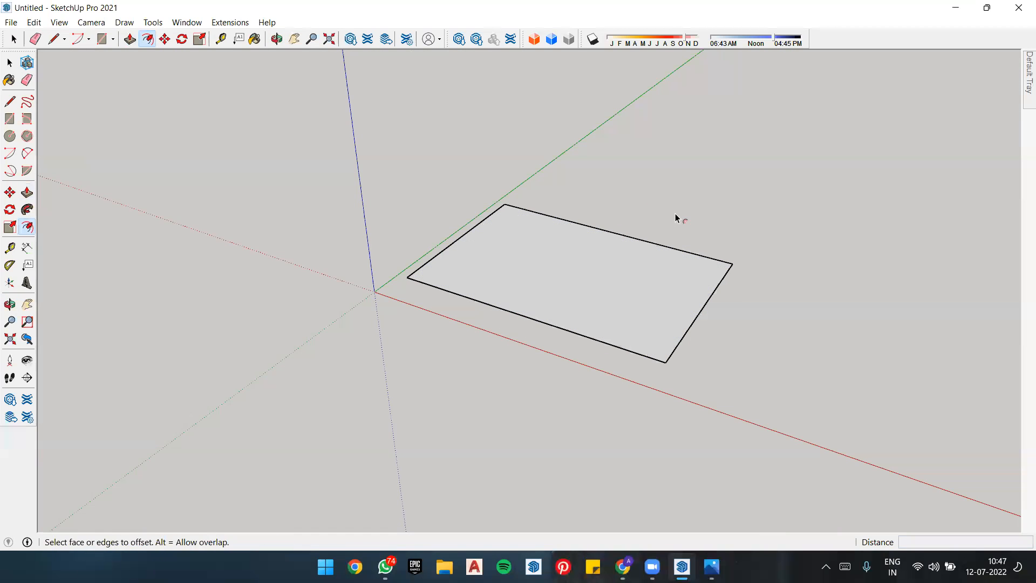
left_click(571, 290)
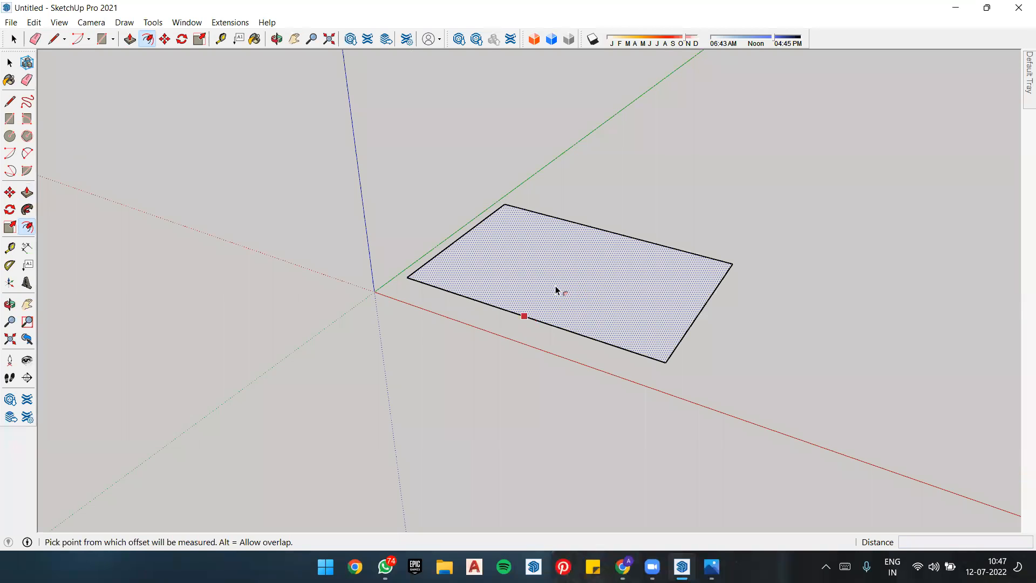
left_click(556, 290)
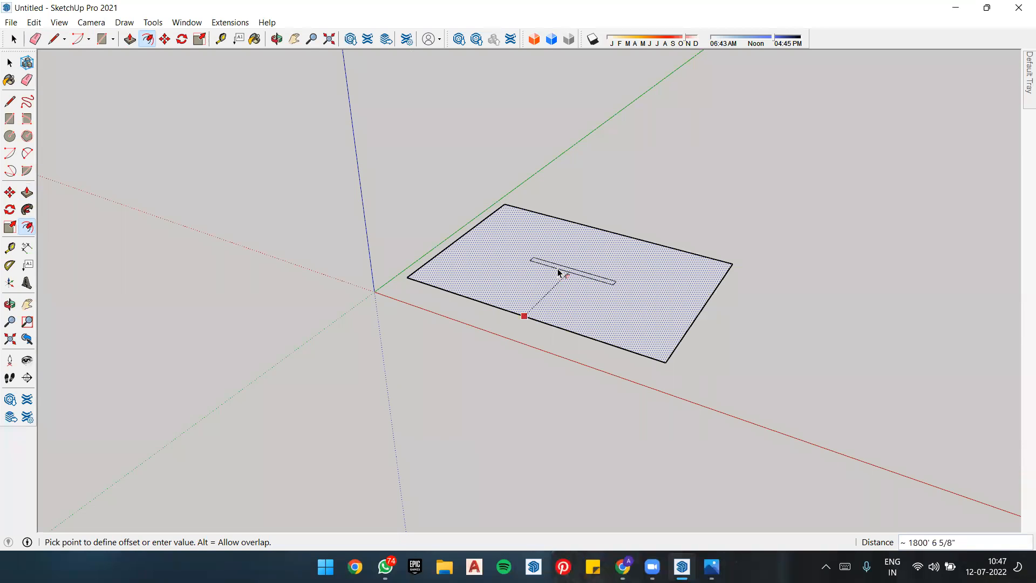
left_click(542, 300)
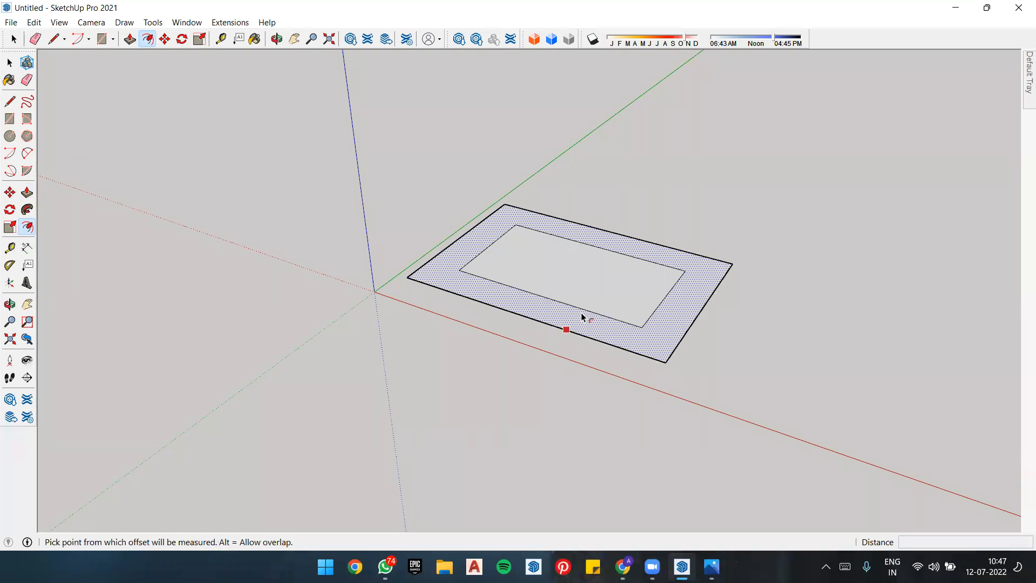
key("p")
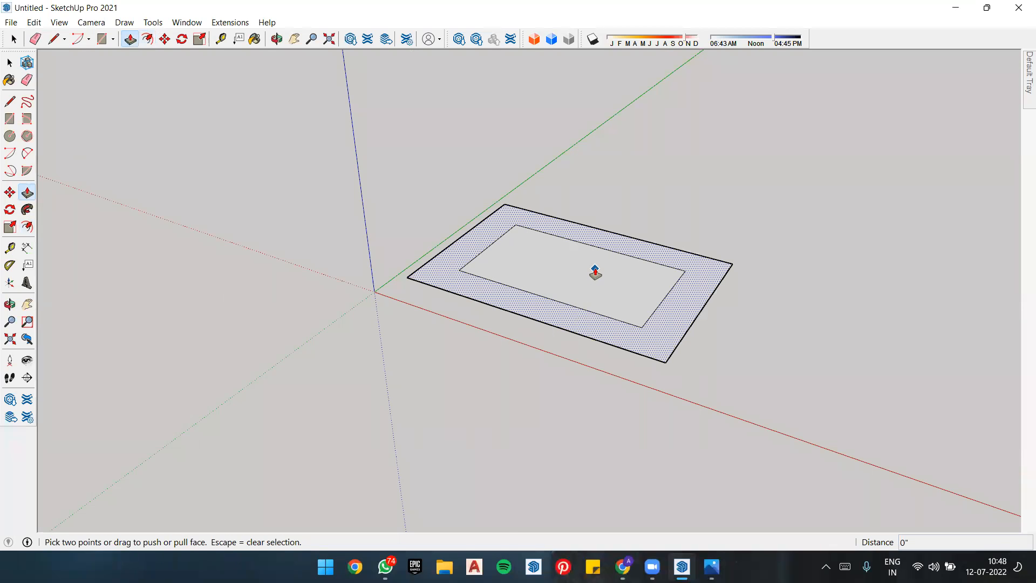
key("space")
left_click(783, 284)
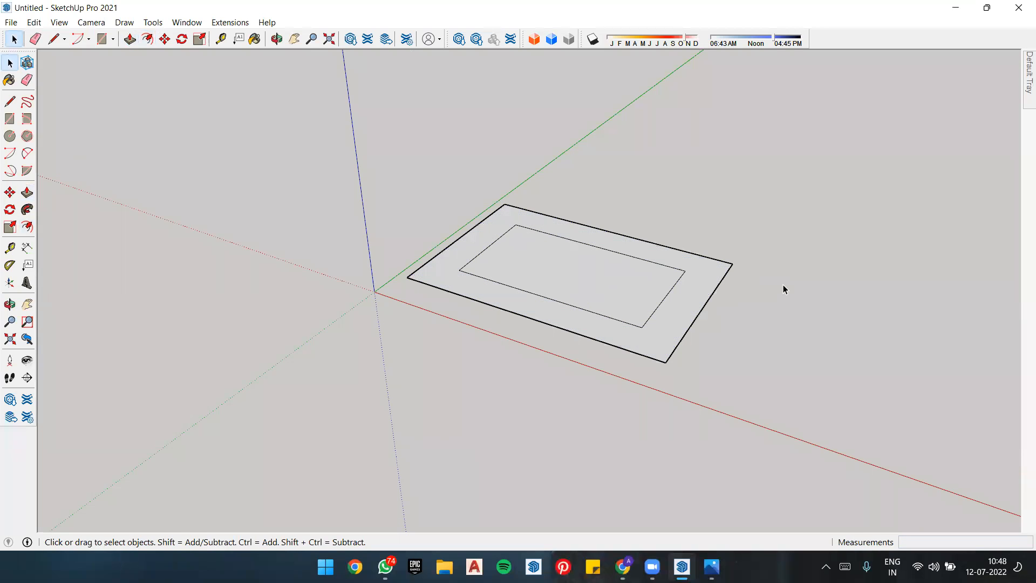
Step: Push/Pull the inner face upward about 2516' 10 1/4" into a solid block, and undo the extrusion
key("p")
left_click_drag(587, 278, 593, 162)
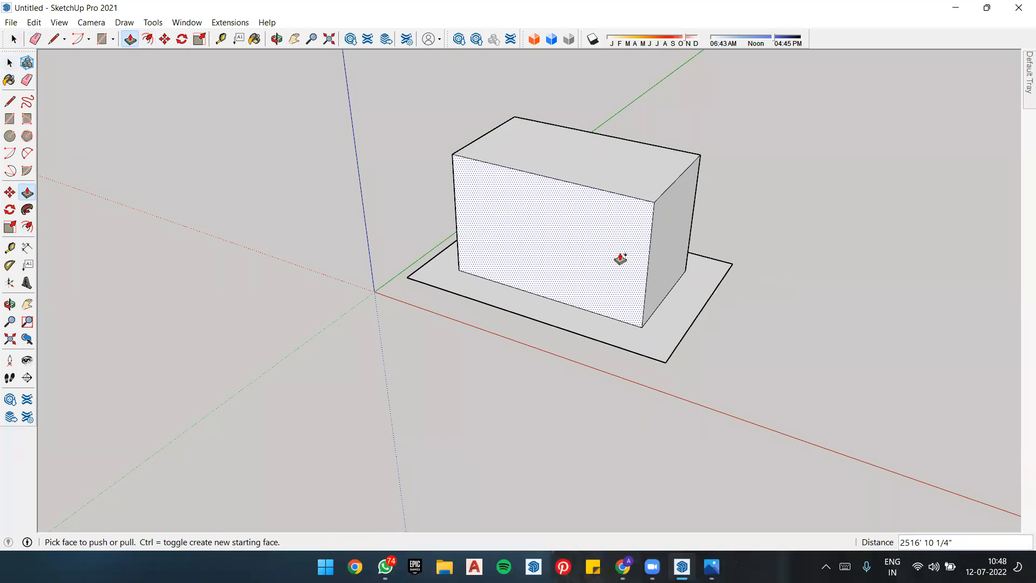
key("ctrl+z")
Step: Push/Pull the border upward about 2830' into four hollow walls, and undo back to the plain rectangle
left_click_drag(650, 325, 683, 218)
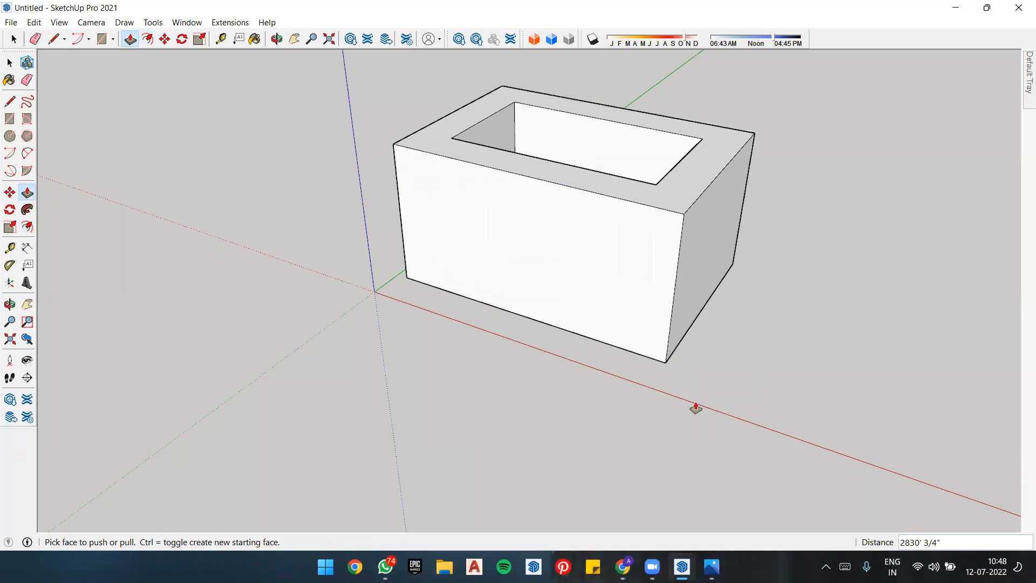
middle_click_drag(695, 408, 664, 458)
scroll(648, 376, "down", 3)
scroll(643, 247, "up", 3)
middle_click_drag(650, 283, 439, 389)
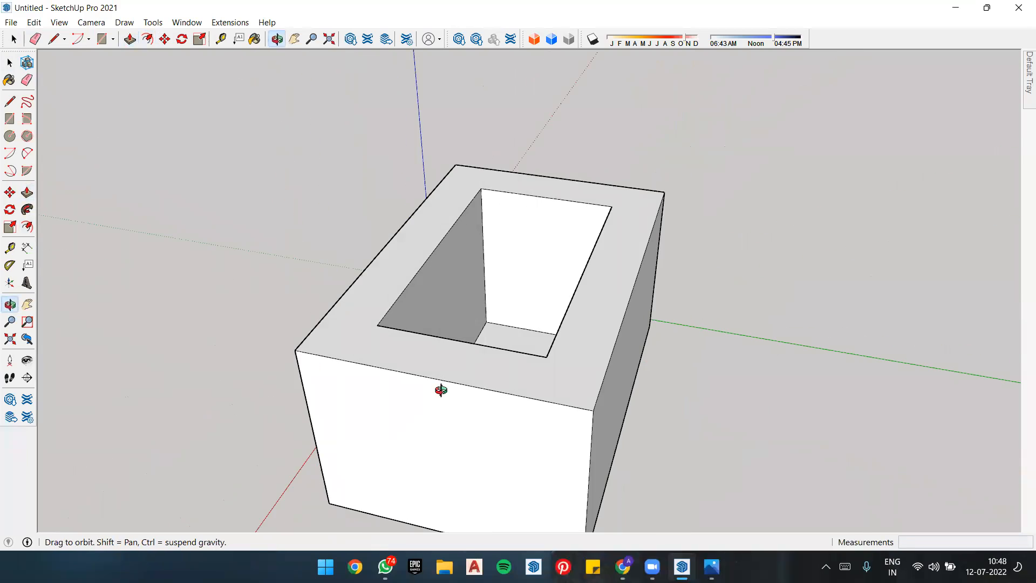
middle_click_drag(486, 358, 479, 213)
scroll(585, 224, "up", 2)
scroll(479, 212, "down", 3)
middle_click_drag(613, 211, 312, 434)
key("ctrl+z")
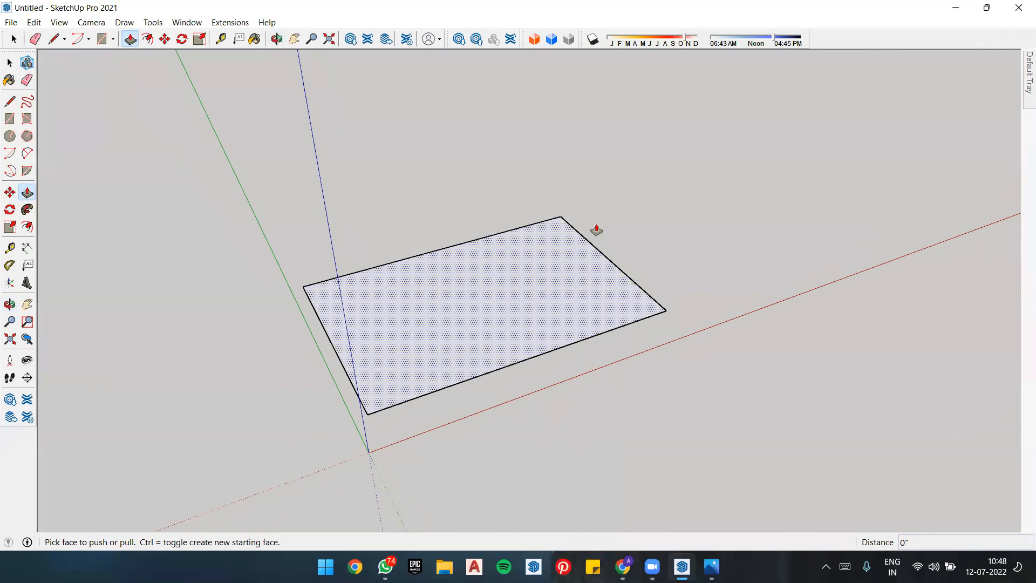
Step: Reverse the plain rectangle's face so its blue-grey back side points upward, and clear the selection
key("space")
left_click(497, 301)
right_click(497, 299)
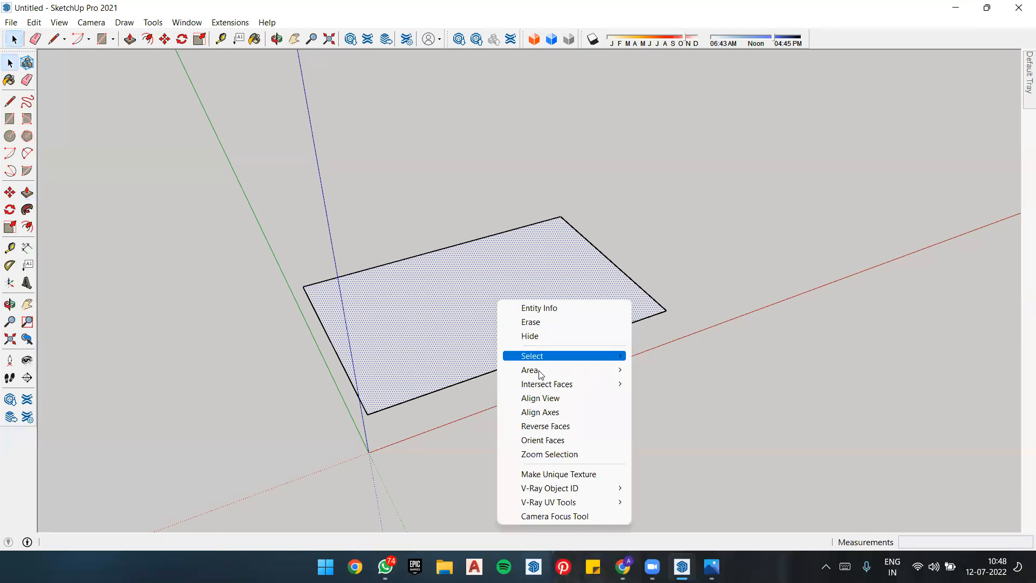
left_click(542, 429)
left_click(731, 269)
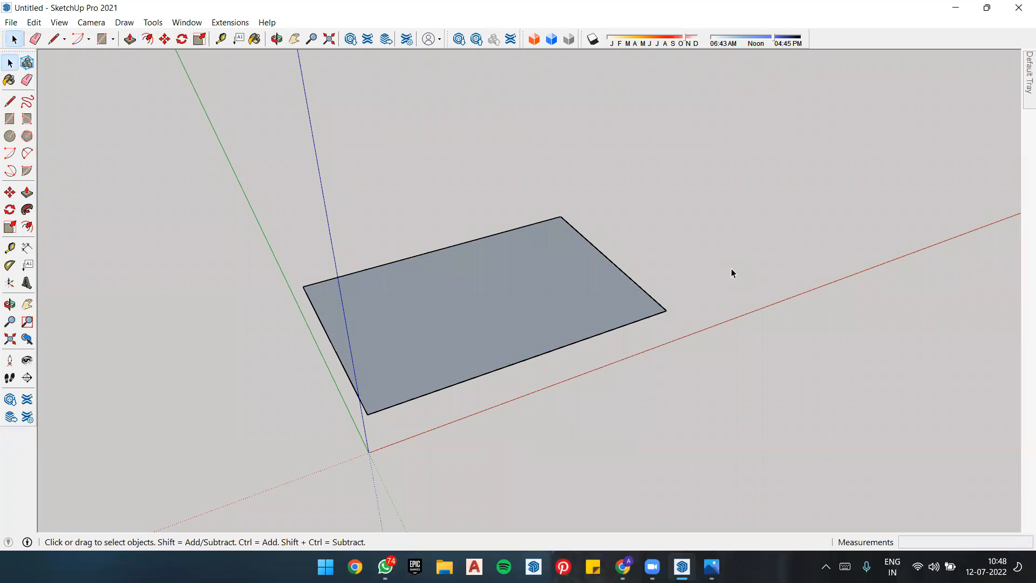
Step: Reverse the rectangle's blue-grey face again so its white front side points upward, and deselect it
middle_click_drag(335, 347, 490, 334)
middle_click_drag(550, 390, 607, 271)
middle_click_drag(588, 324, 556, 408)
right_click(469, 266)
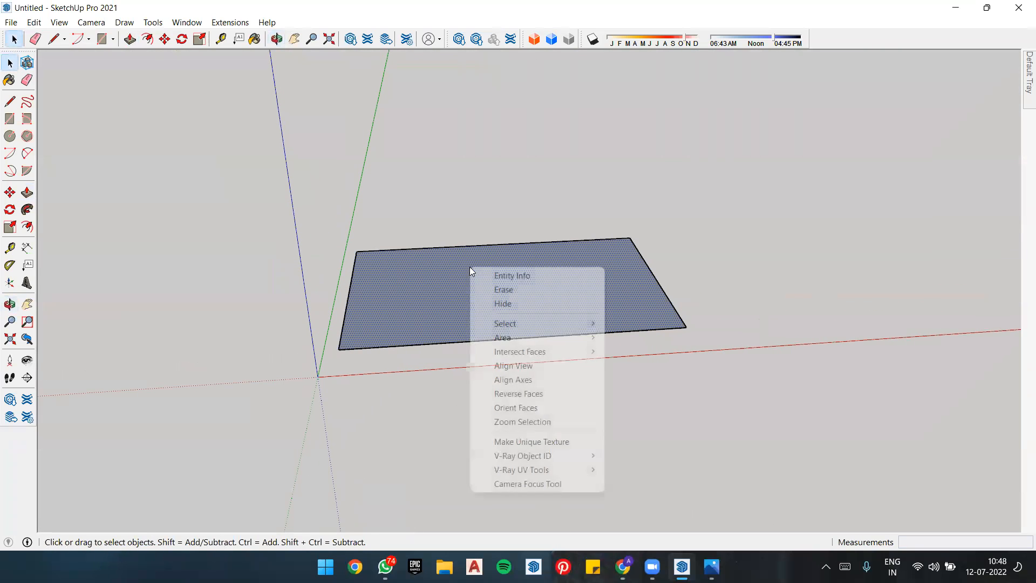
left_click(537, 394)
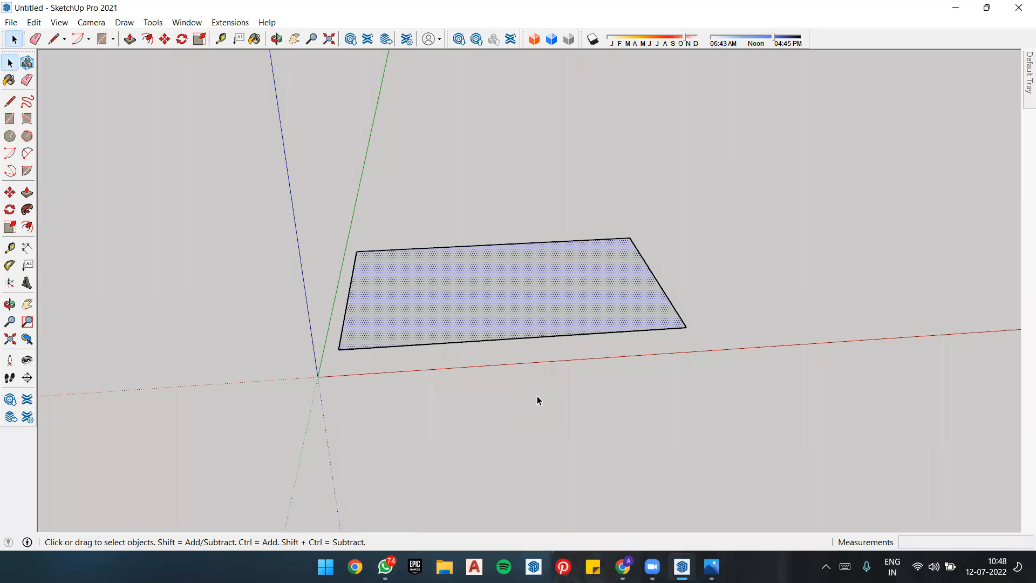
left_click(498, 193)
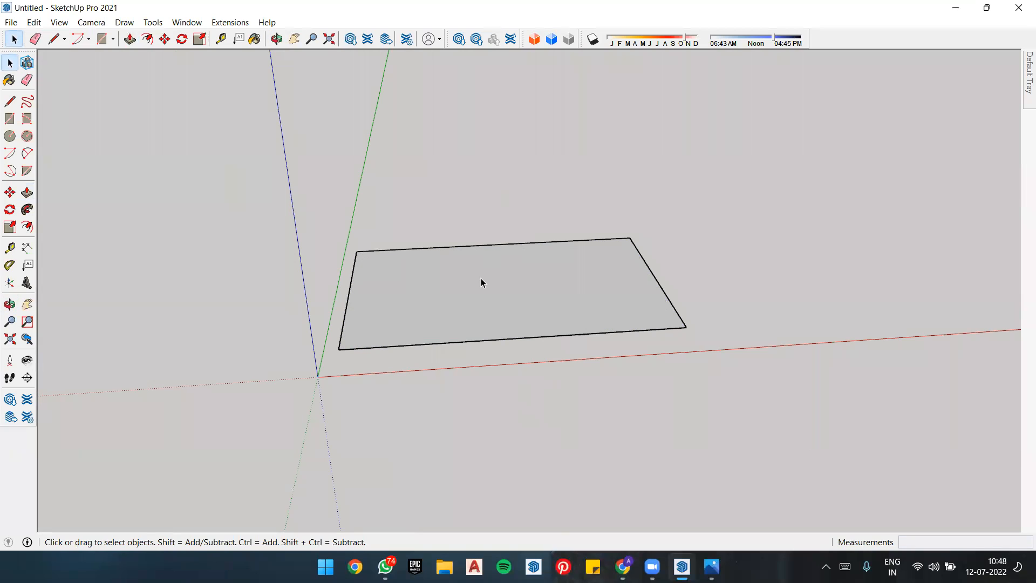
Step: Undo the face reversals and the rectangle itself to leave an empty model around the axes
key("ctrl+z")
key("ctrl+z")
key("ctrl+z")
key("ctrl+z")
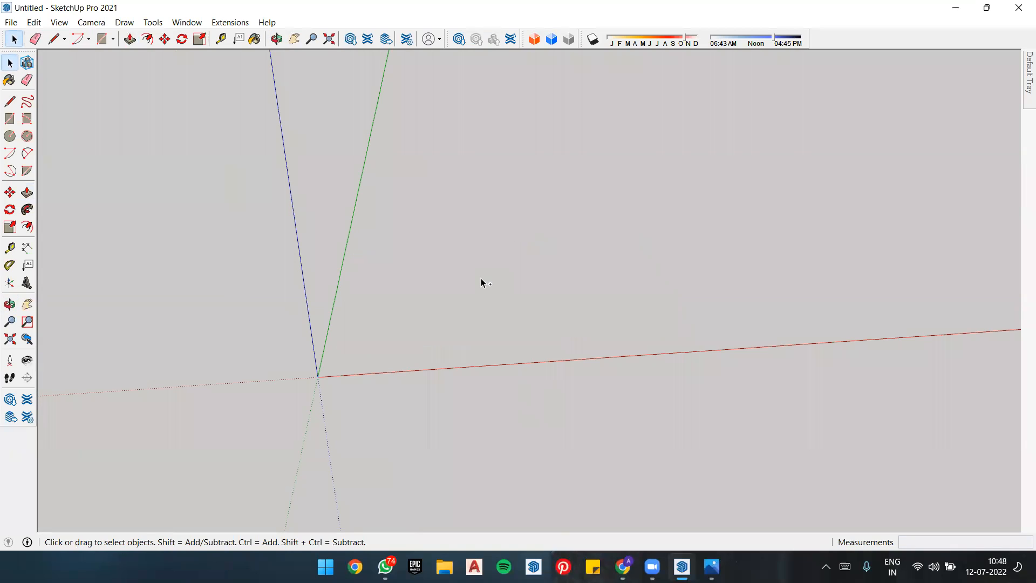
key("Delete")
scroll(349, 374, "up", 2)
scroll(294, 384, "up", 2)
scroll(342, 368, "up", 2)
scroll(355, 321, "up", 2)
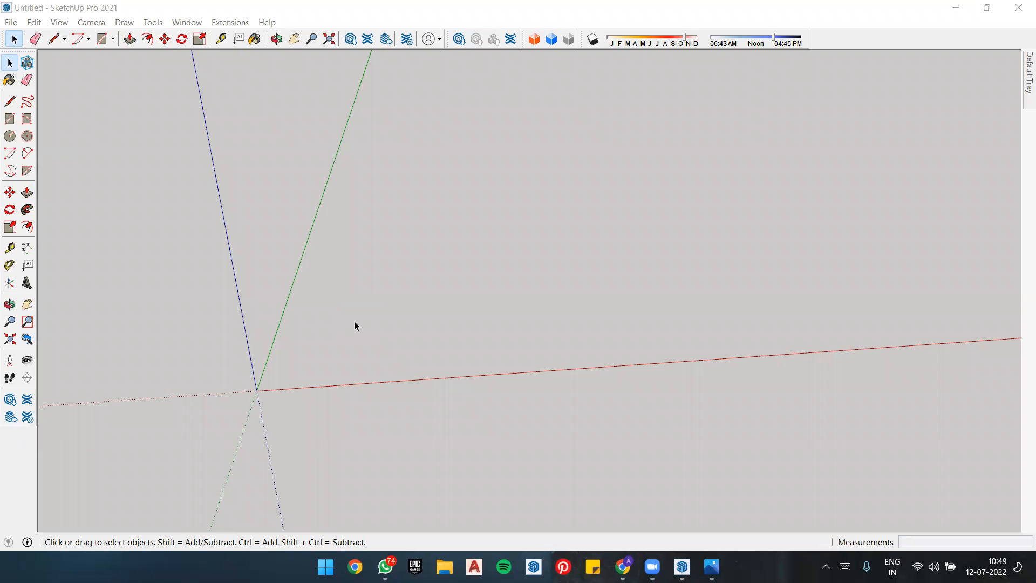
Step: Circle the Measurements box with the annotation pen, undoing the first loop and drawing a shorter one around it
mouse_move(977, 506)
left_mouse_down()
mouse_move(878, 506)
mouse_move(947, 566)
mouse_move(1028, 516)
mouse_move(966, 505)
mouse_move(870, 527)
mouse_move(840, 545)
mouse_move(880, 559)
mouse_move(1028, 537)
mouse_move(921, 524)
left_mouse_up()
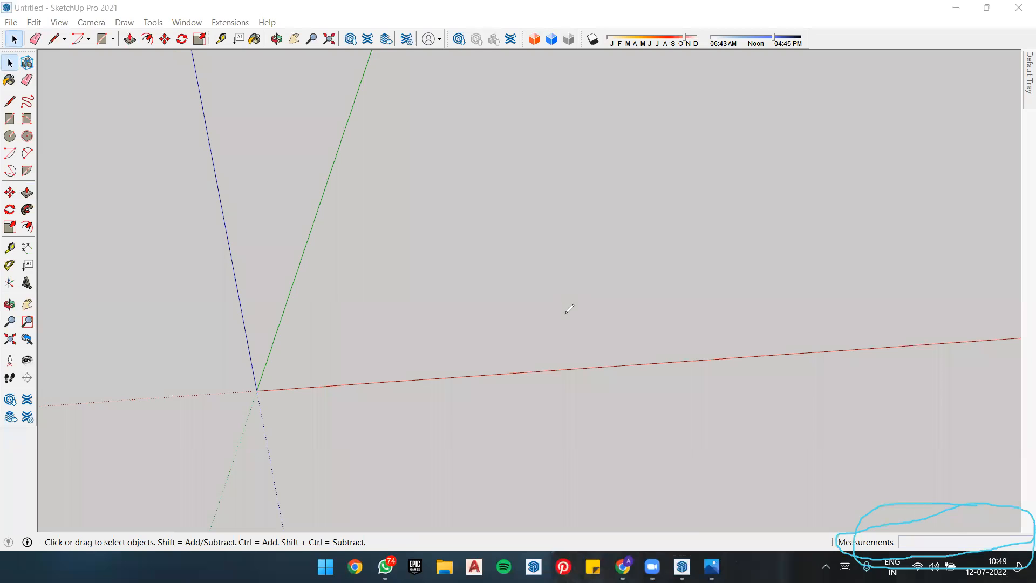
key("ctrl+z")
mouse_move(943, 510)
left_mouse_down()
mouse_move(857, 559)
mouse_move(960, 552)
left_mouse_up()
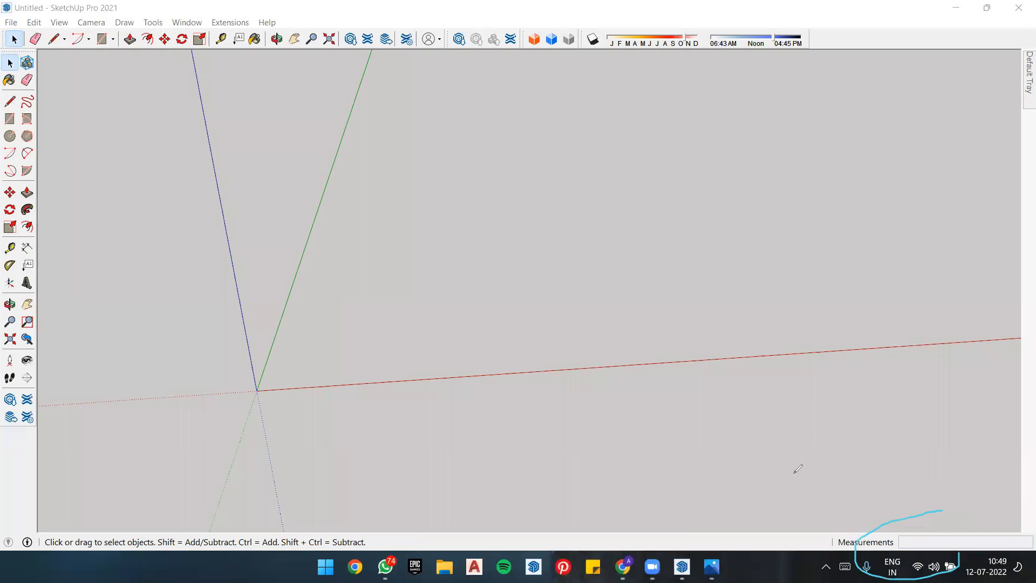
Step: Enable the Measurements toolbar in the toolbar settings, switch it off again, and close the settings
left_click(236, 95)
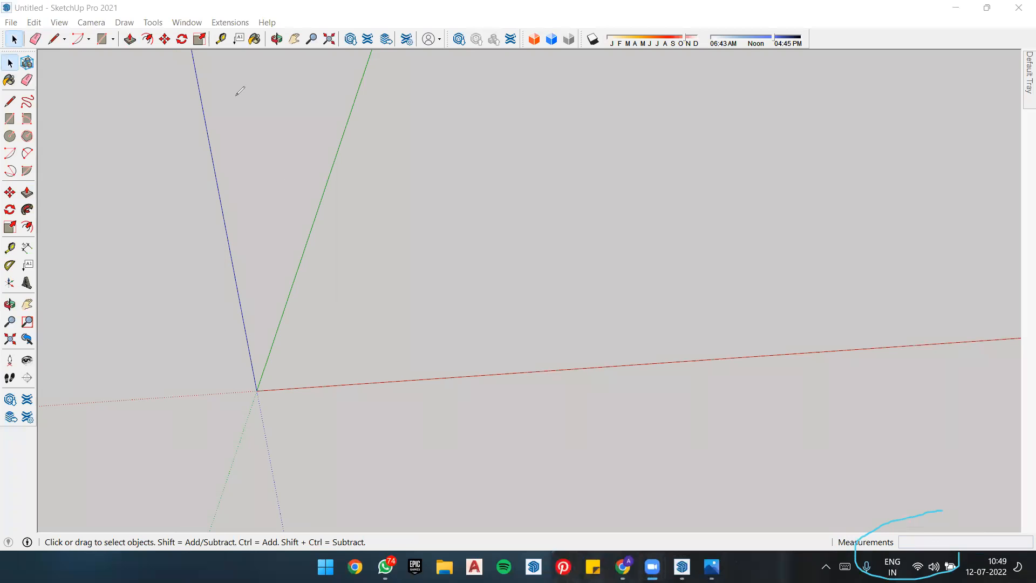
left_click(59, 22)
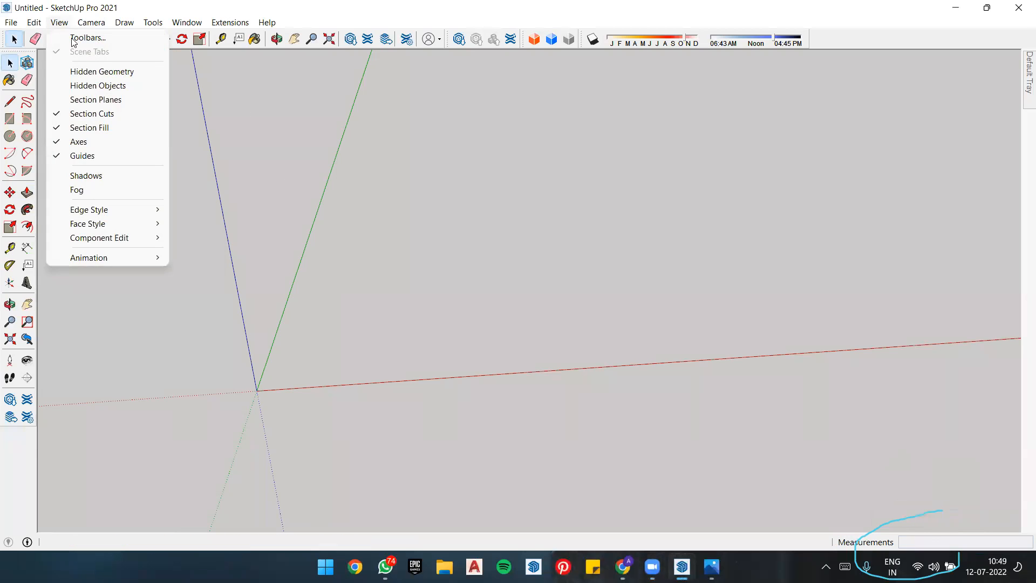
left_click(81, 37)
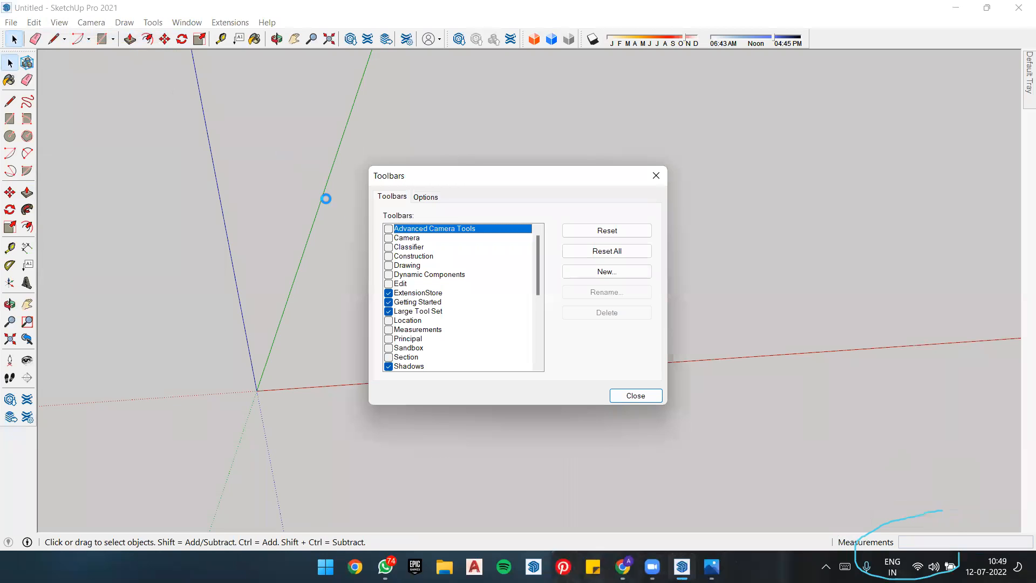
scroll(445, 264, "down", 4)
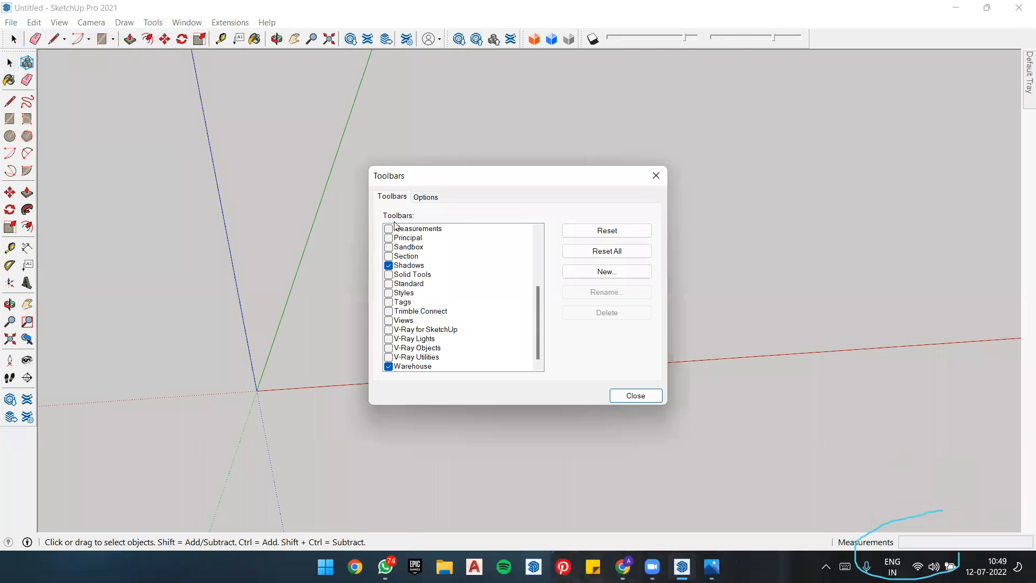
scroll(404, 254, "up", 3)
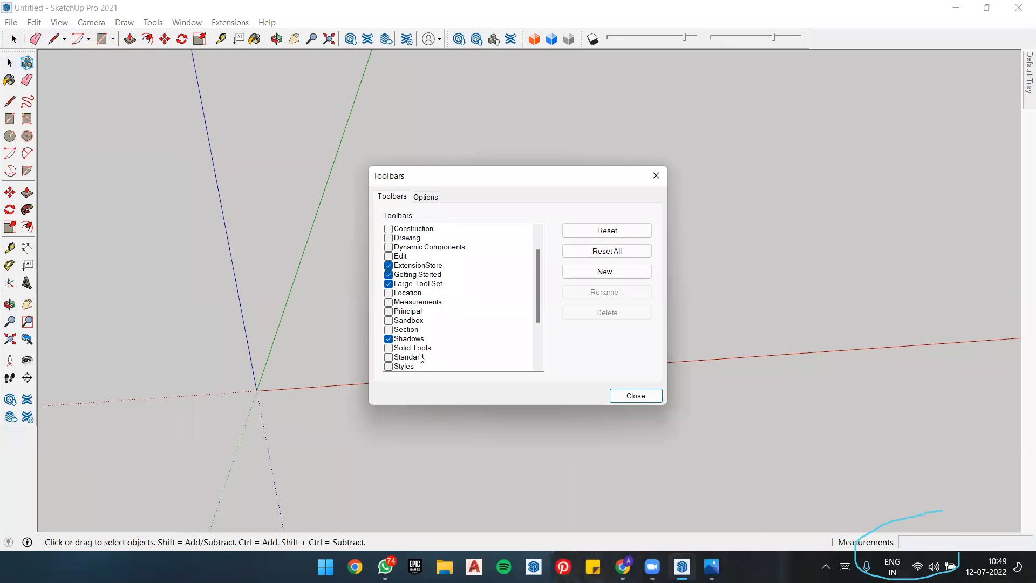
left_click(388, 303)
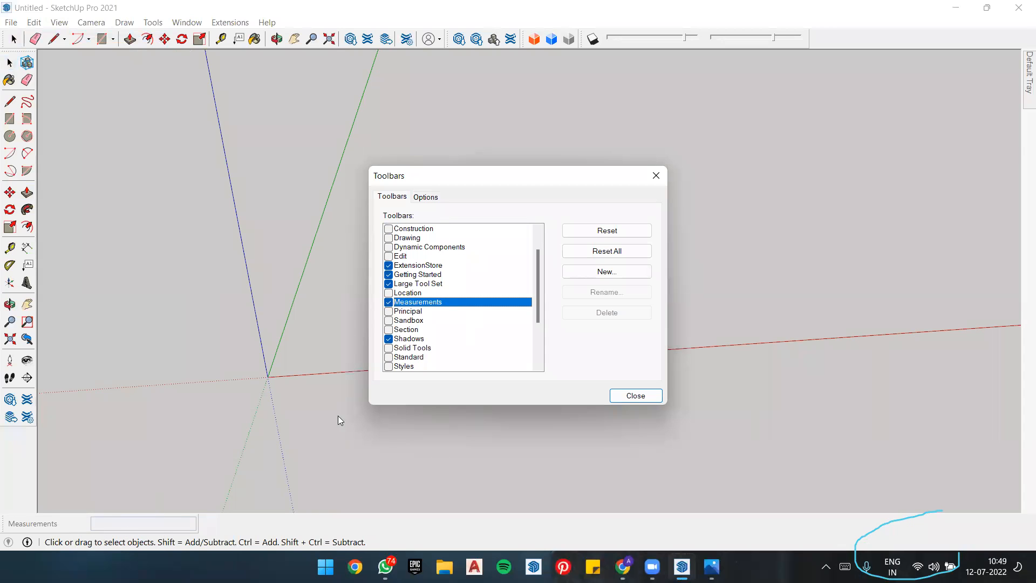
left_click(389, 302)
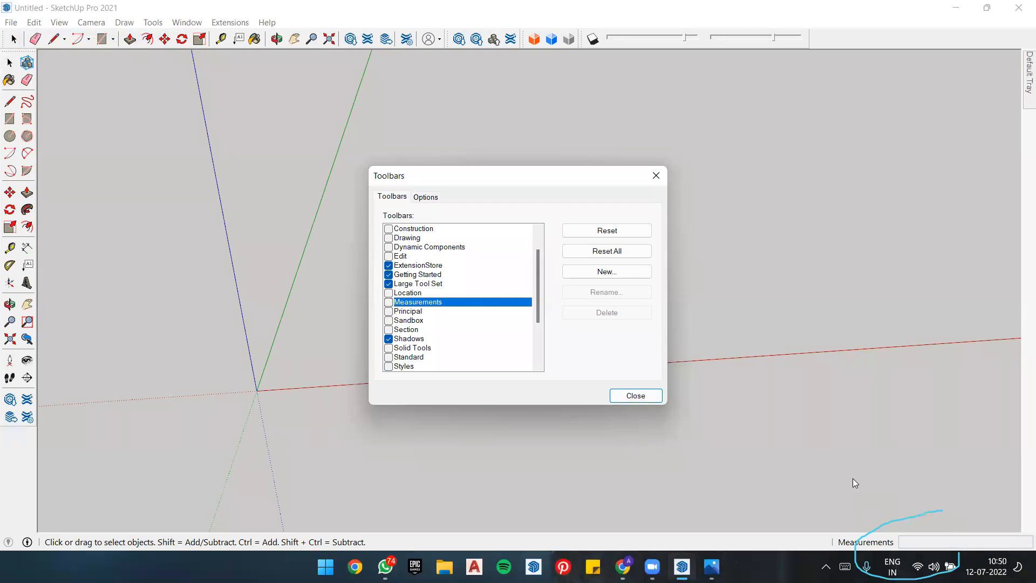
left_click(649, 396)
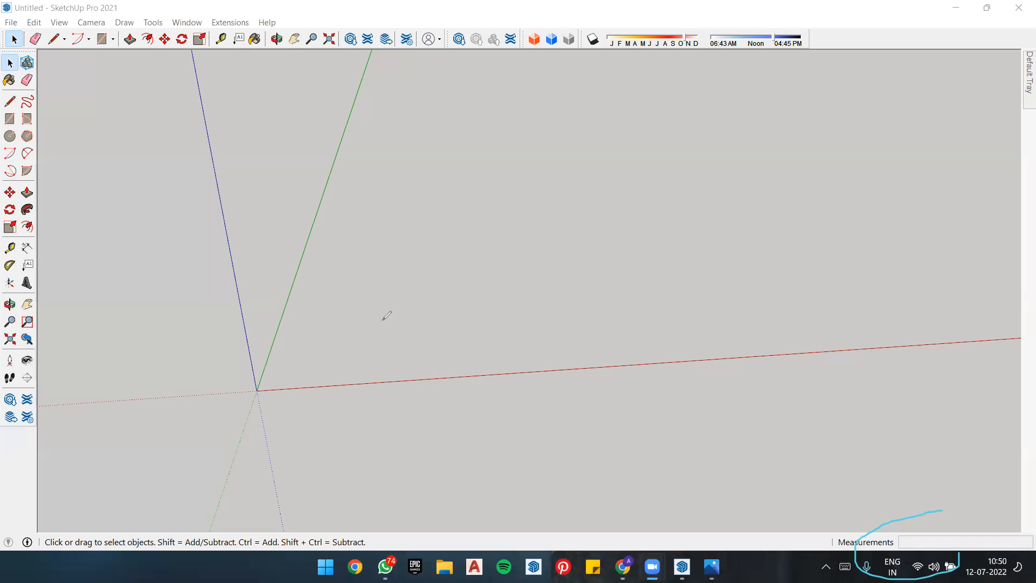
Step: Annotate the empty canvas with a plain four-sided outline and two rectangle outlines, each crossed by a diagonal
left_click(366, 271)
mouse_move(368, 269)
left_mouse_down()
mouse_move(348, 345)
mouse_move(465, 328)
mouse_move(473, 248)
mouse_move(379, 254)
mouse_move(369, 270)
left_mouse_up()
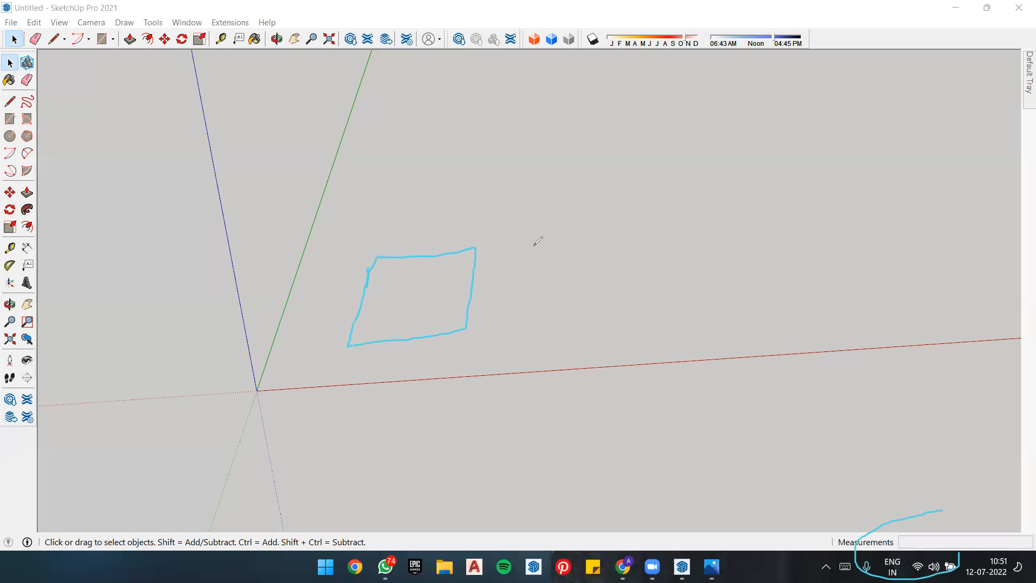
mouse_move(530, 242)
left_mouse_down()
mouse_move(535, 292)
mouse_move(571, 305)
mouse_move(688, 226)
mouse_move(540, 243)
mouse_move(620, 262)
mouse_move(689, 298)
left_mouse_up()
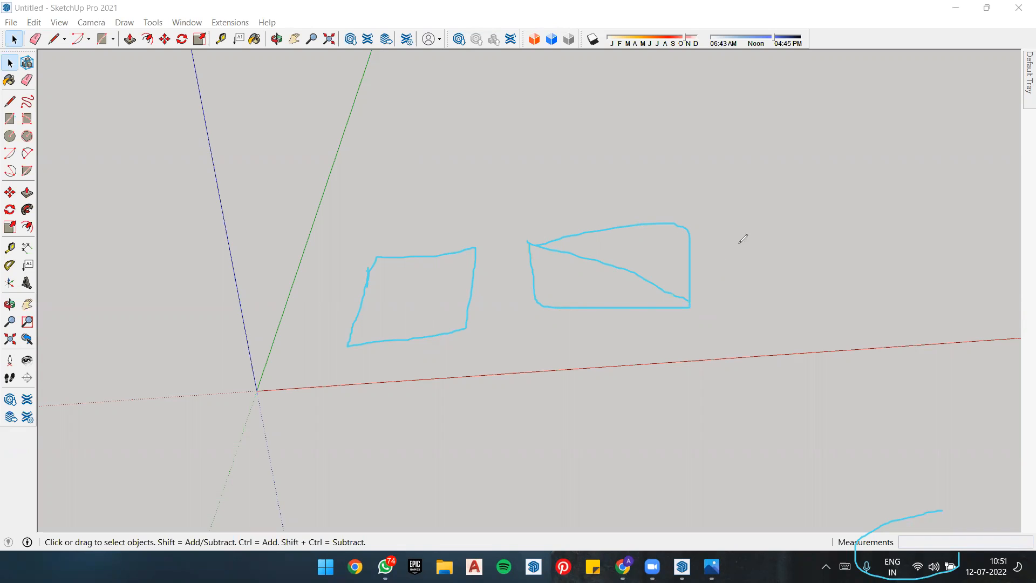
mouse_move(728, 219)
left_mouse_down()
mouse_move(786, 292)
mouse_move(885, 229)
mouse_move(787, 212)
mouse_move(731, 217)
mouse_move(885, 263)
left_mouse_up()
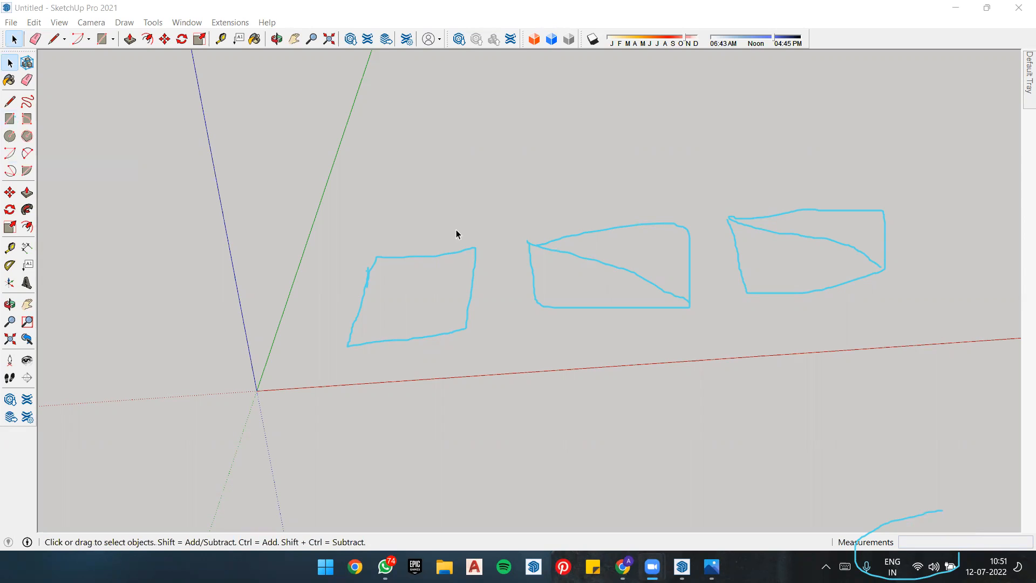
Step: Try the Freehand tool with curves and a small closed loop near the origin, and undo all of them
left_click(26, 102)
mouse_move(376, 159)
left_mouse_down()
mouse_move(429, 170)
mouse_move(381, 208)
left_mouse_up()
mouse_move(281, 200)
left_mouse_down()
mouse_move(303, 273)
mouse_move(268, 266)
mouse_move(275, 302)
left_mouse_up()
scroll(305, 315, "up", 2)
mouse_move(309, 311)
middle_mouse_down()
mouse_move(432, 162)
mouse_move(416, 217)
mouse_move(389, 232)
middle_mouse_up()
mouse_move(482, 287)
middle_mouse_down()
mouse_move(532, 224)
mouse_move(412, 396)
mouse_move(261, 261)
mouse_move(470, 382)
mouse_move(307, 245)
mouse_move(250, 263)
mouse_move(384, 317)
mouse_move(237, 166)
mouse_move(262, 272)
middle_mouse_up()
scroll(263, 270, "down", 5)
key("ctrl+z")
key("ctrl+z")
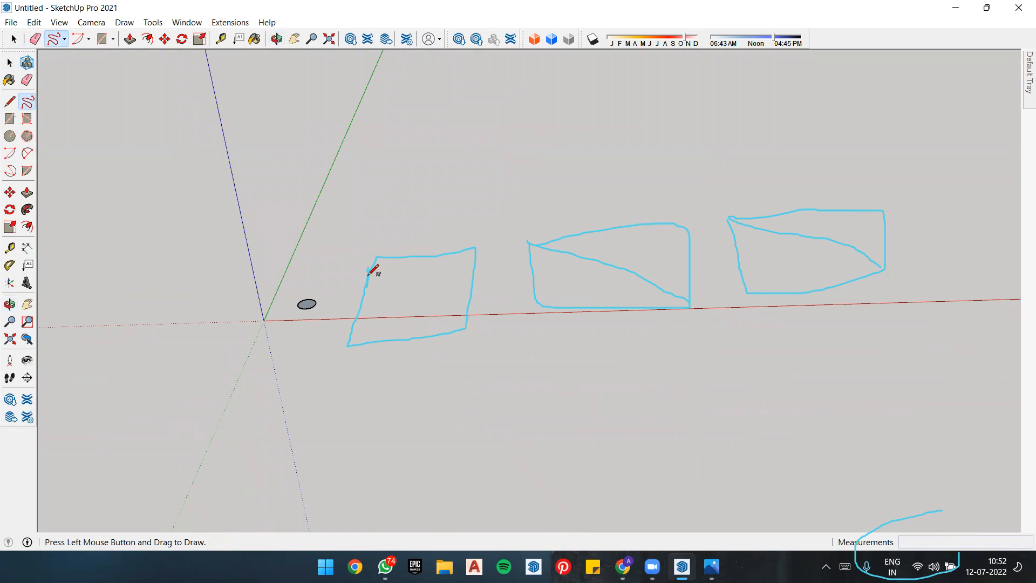
key("ctrl+z")
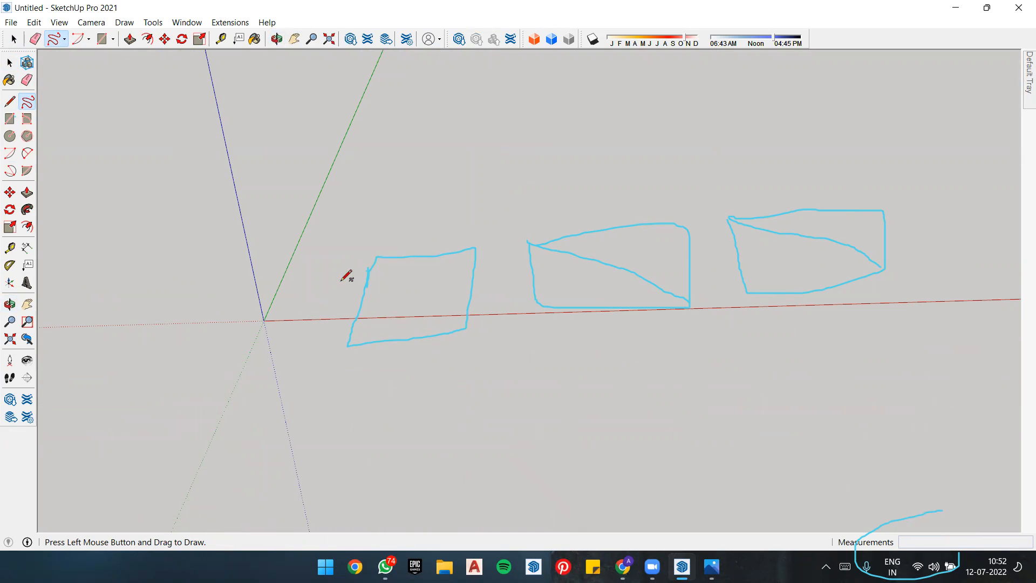
left_click(10, 119)
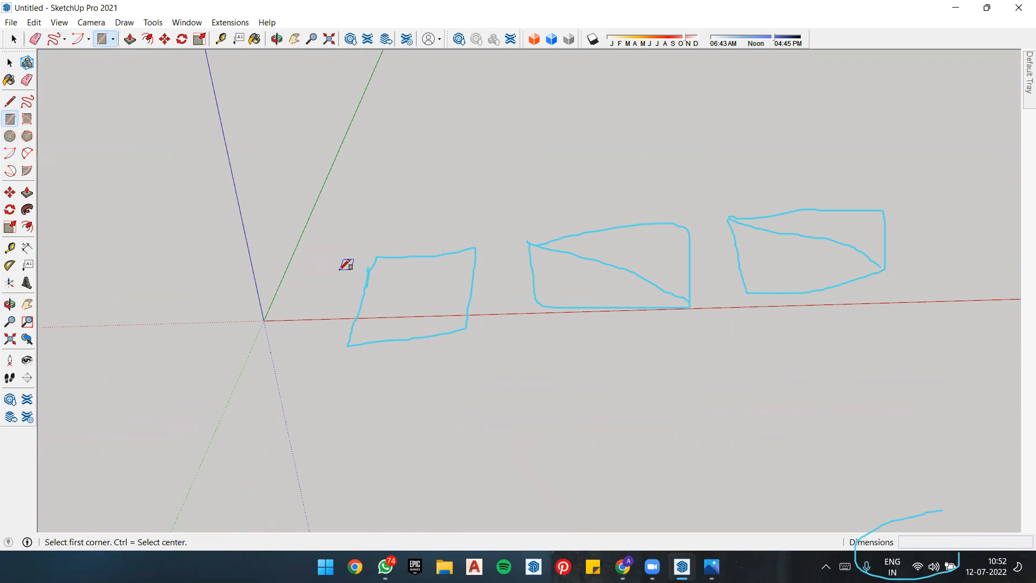
scroll(343, 266, "down", 2)
scroll(344, 266, "up", 5)
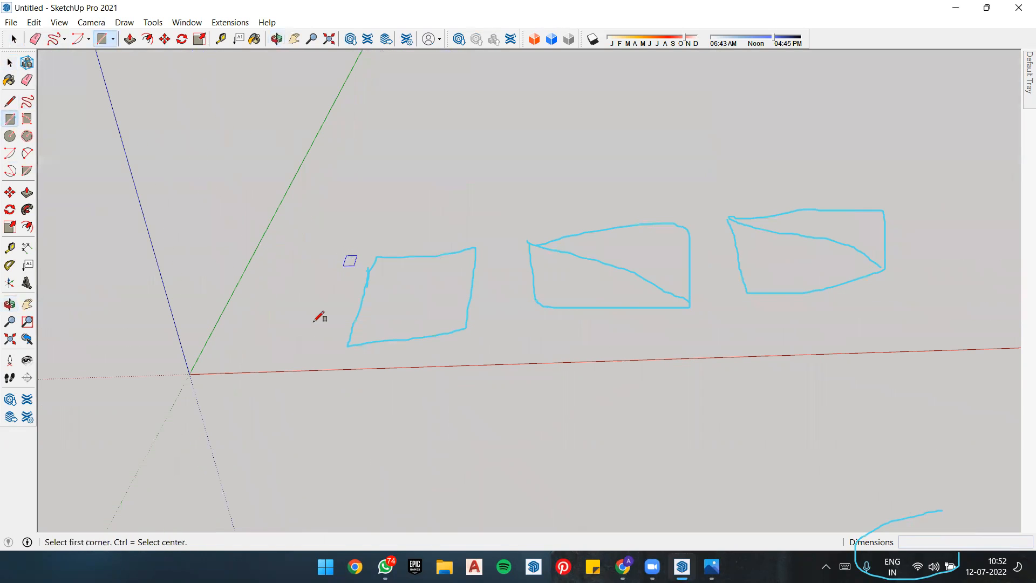
key("space")
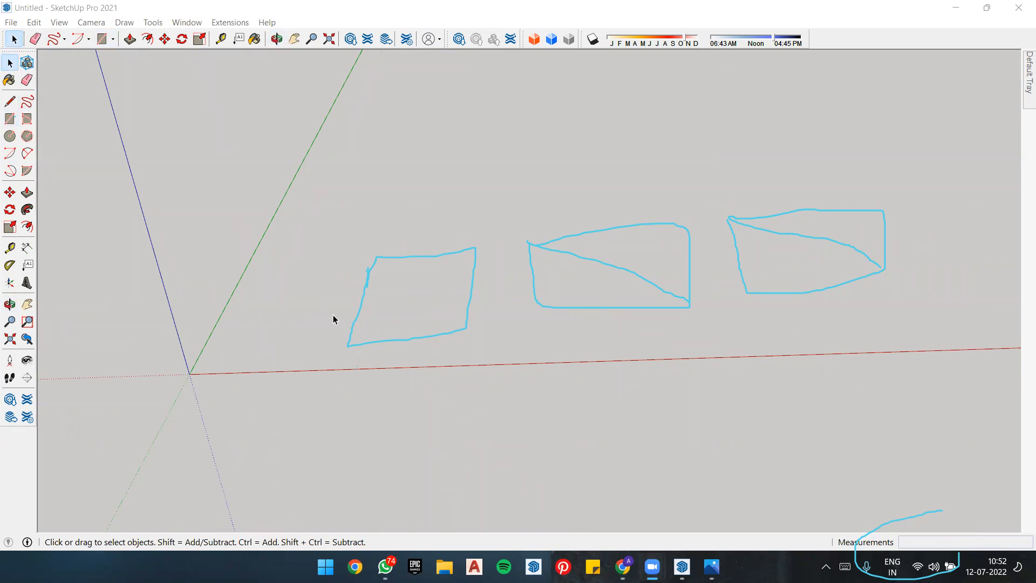
left_click(10, 118)
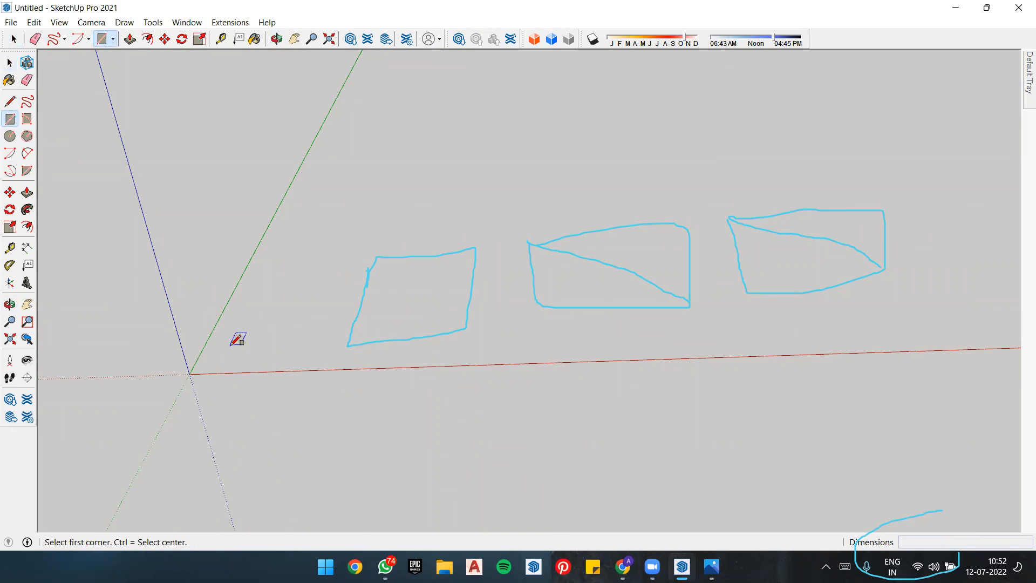
left_click(233, 346)
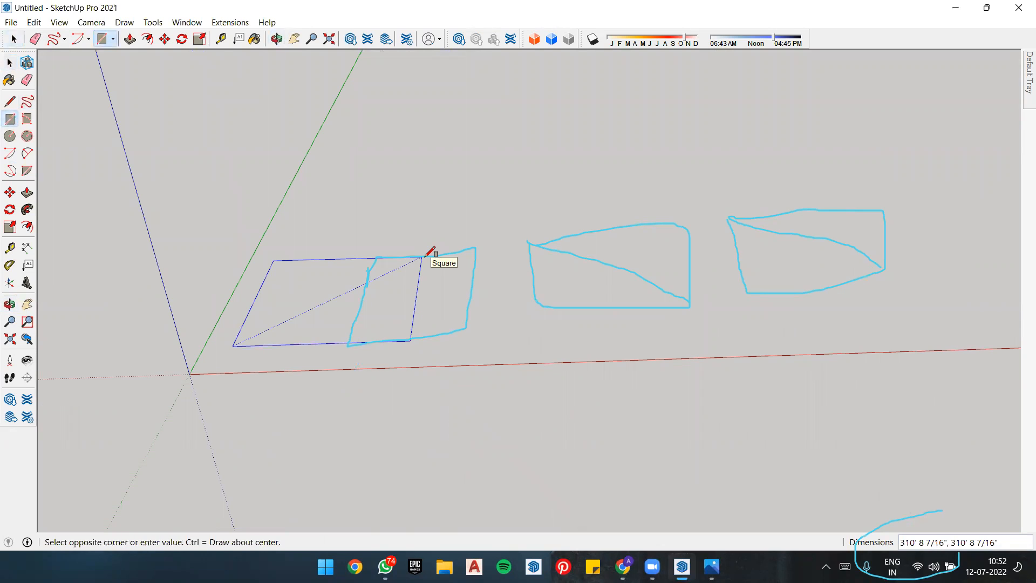
key("space")
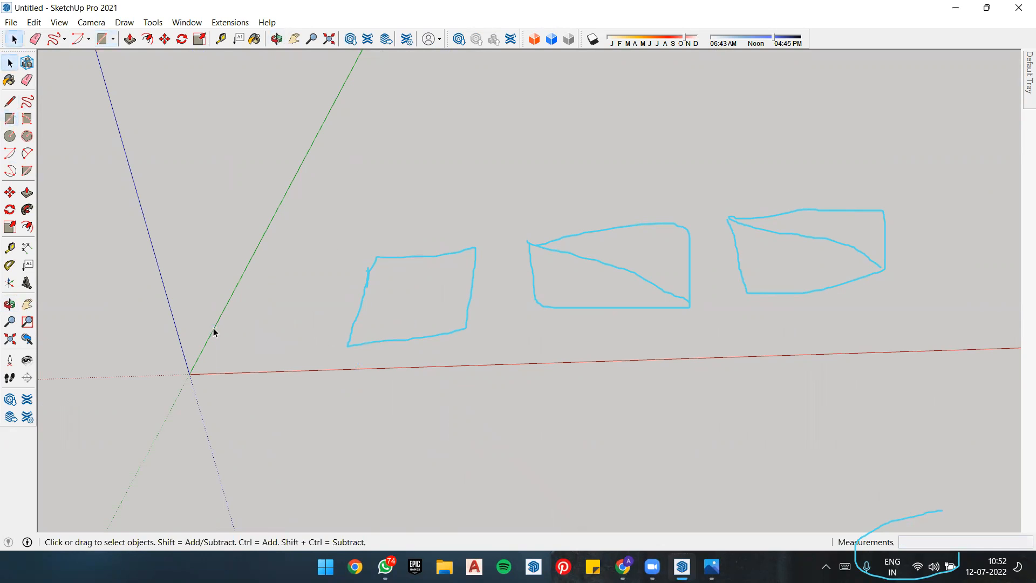
key("r")
left_click(233, 367)
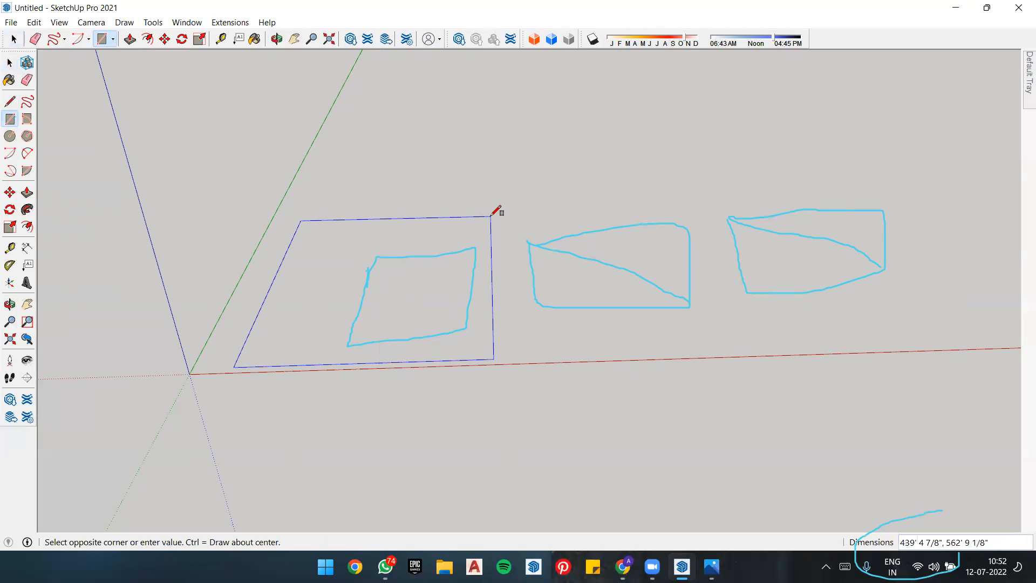
type("4")
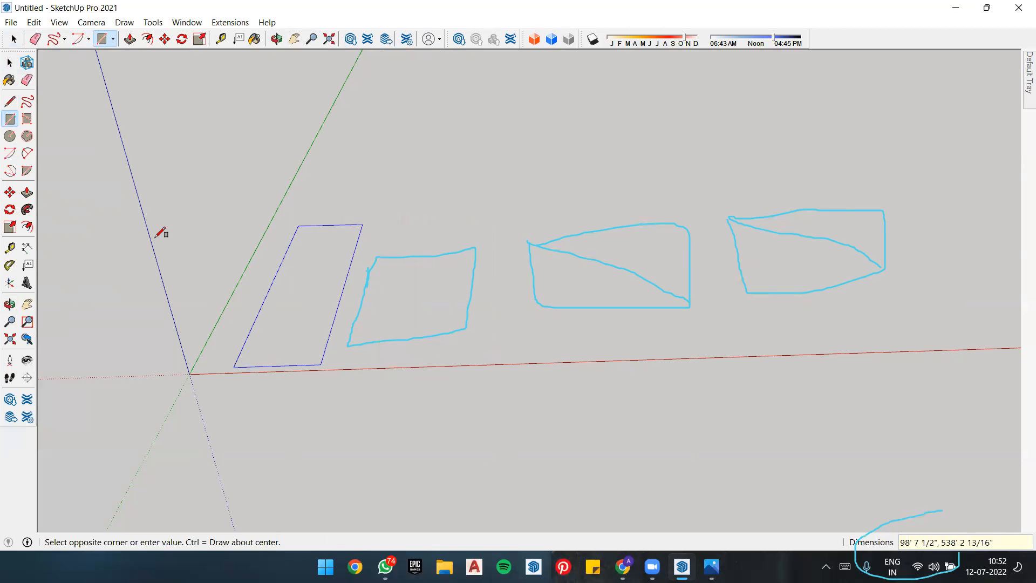
key("Escape")
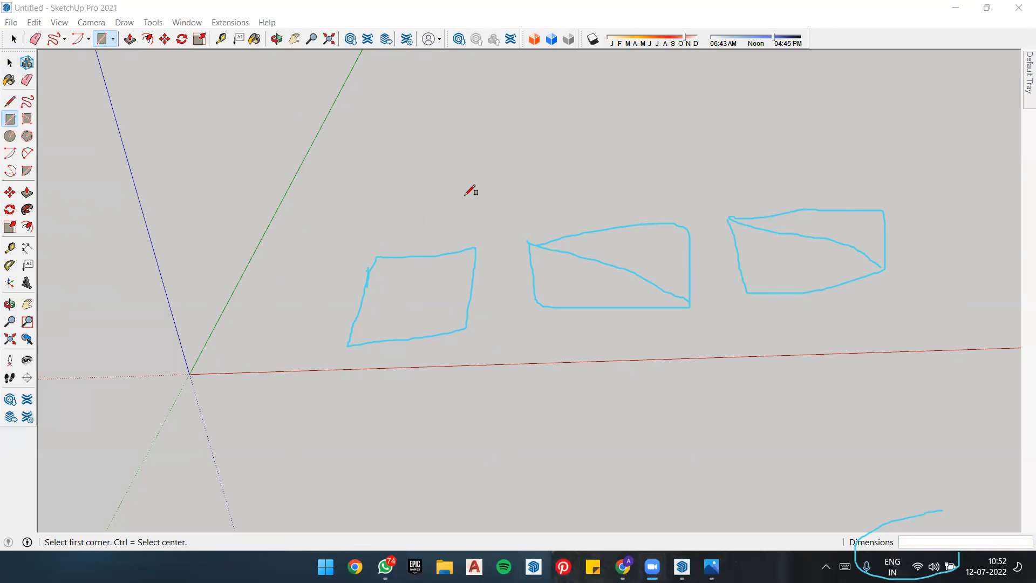
Step: Annotate the canvas with 4" underlined twice, and with the rectangle size notation 4',4' beside it
left_click_drag(460, 172, 475, 215)
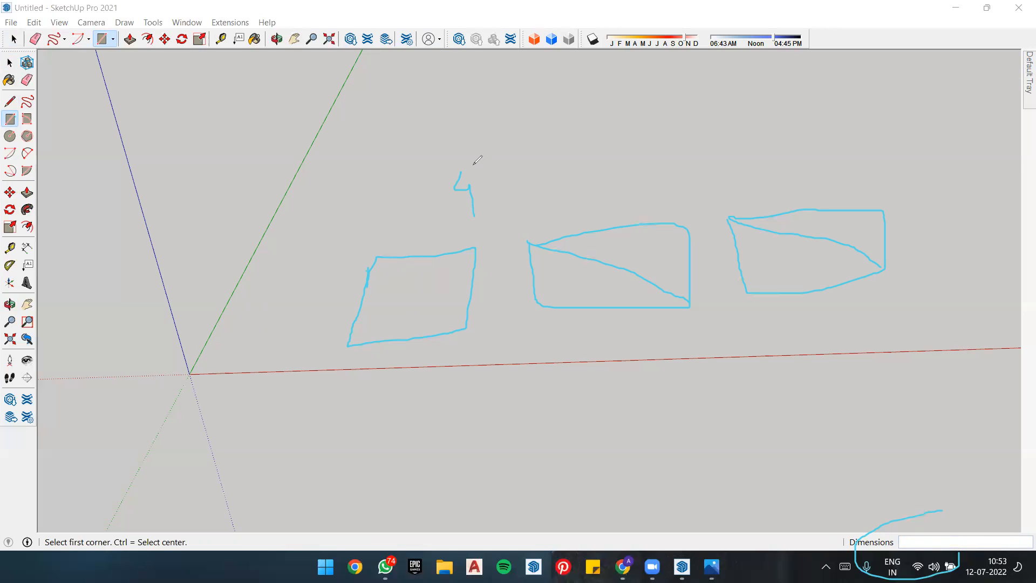
left_click_drag(472, 158, 474, 165)
mouse_move(505, 226)
left_mouse_down()
mouse_move(458, 226)
mouse_move(521, 229)
left_mouse_up()
left_click_drag(476, 157, 477, 169)
left_click_drag(610, 143, 620, 187)
left_click_drag(623, 123, 638, 188)
left_click_drag(651, 139, 659, 172)
left_click_drag(658, 125, 659, 128)
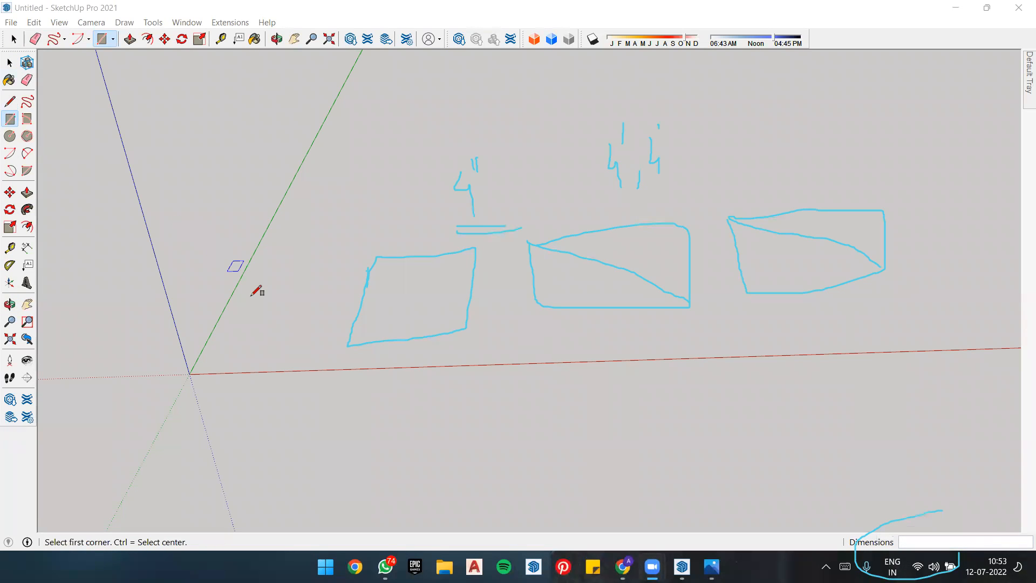
Step: Draw a 4' by 4' rectangle on the ground plane by entering its exact dimensions
left_click(209, 364)
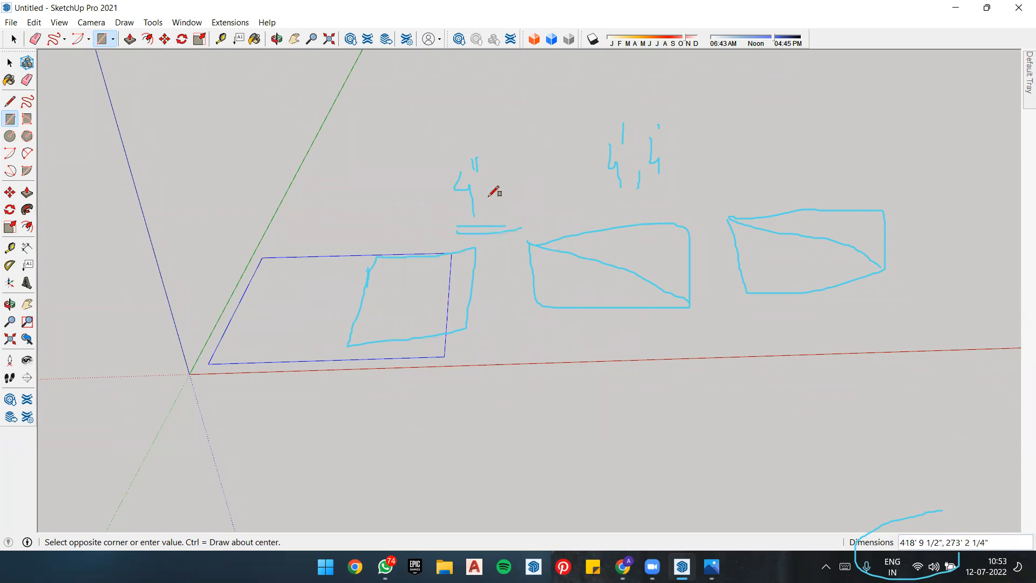
middle_click_drag(396, 280, 353, 246)
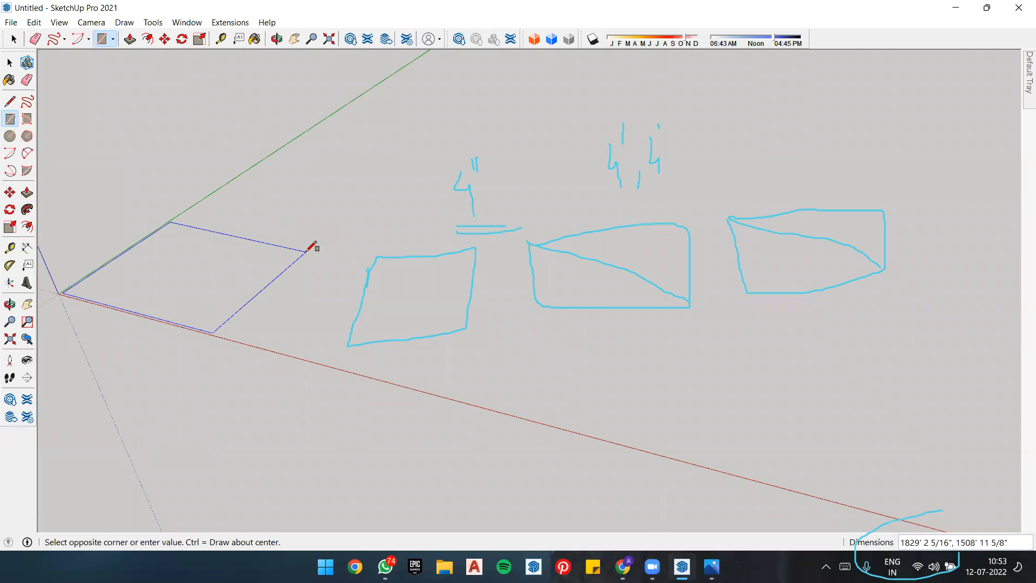
type("4',4")
key("Return")
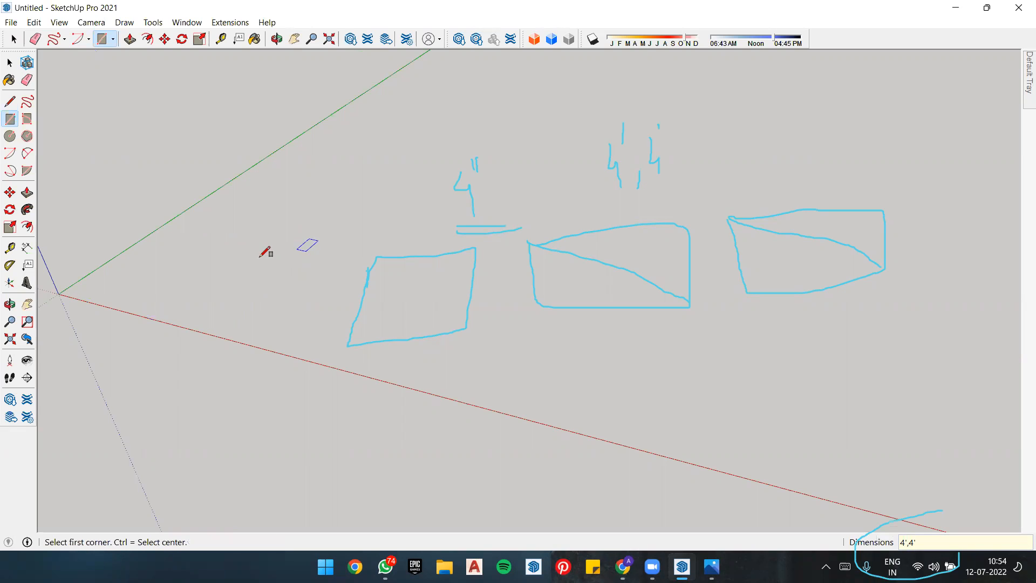
Step: Find the new 4' square on the ground and examine it from several distances and angles
scroll(246, 244, "up", 2)
scroll(241, 248, "down", 2)
scroll(89, 251, "down", 3)
scroll(110, 284, "up", 2)
scroll(119, 245, "up", 5)
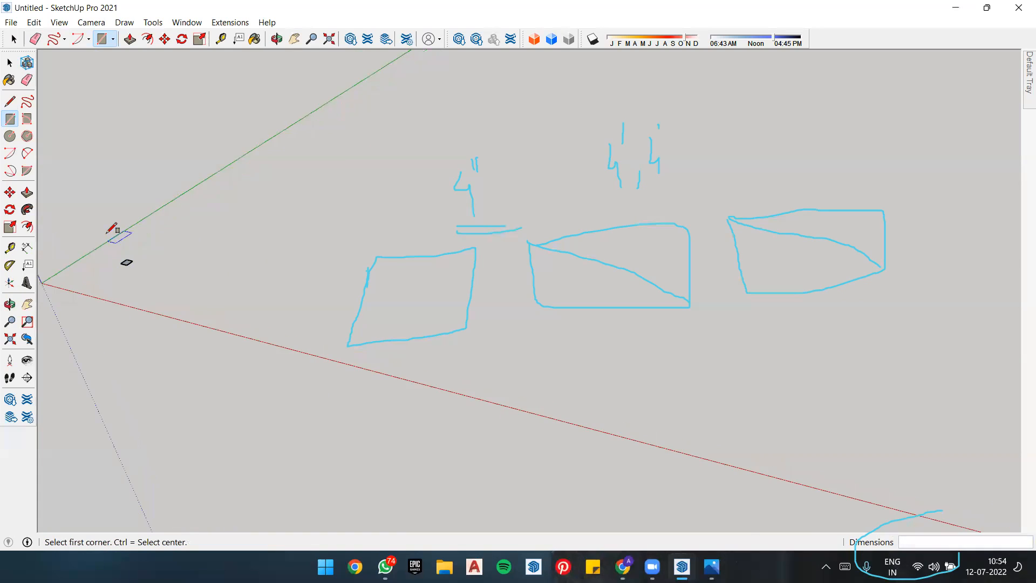
scroll(140, 248, "up", 4)
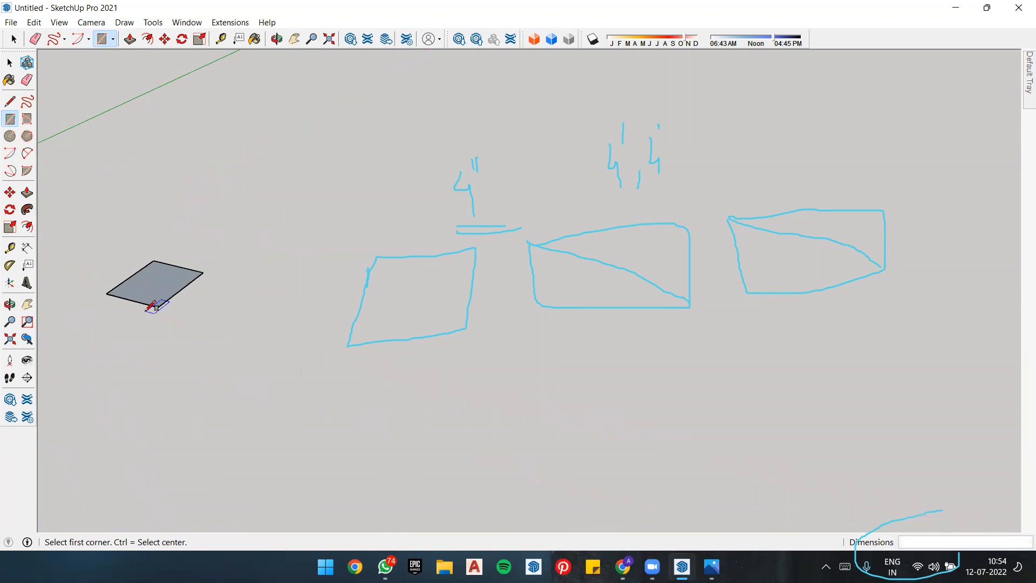
scroll(139, 281, "up", 3)
middle_click_drag(155, 296, 307, 294)
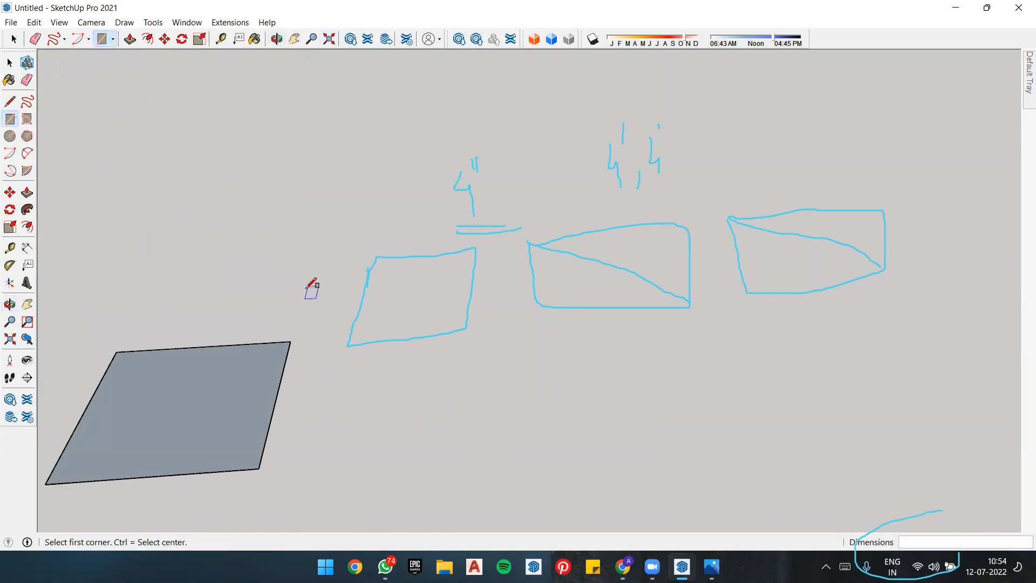
scroll(305, 286, "down", 2)
scroll(222, 400, "up", 2)
scroll(360, 284, "down", 2)
scroll(256, 334, "up", 2)
scroll(506, 179, "down", 2)
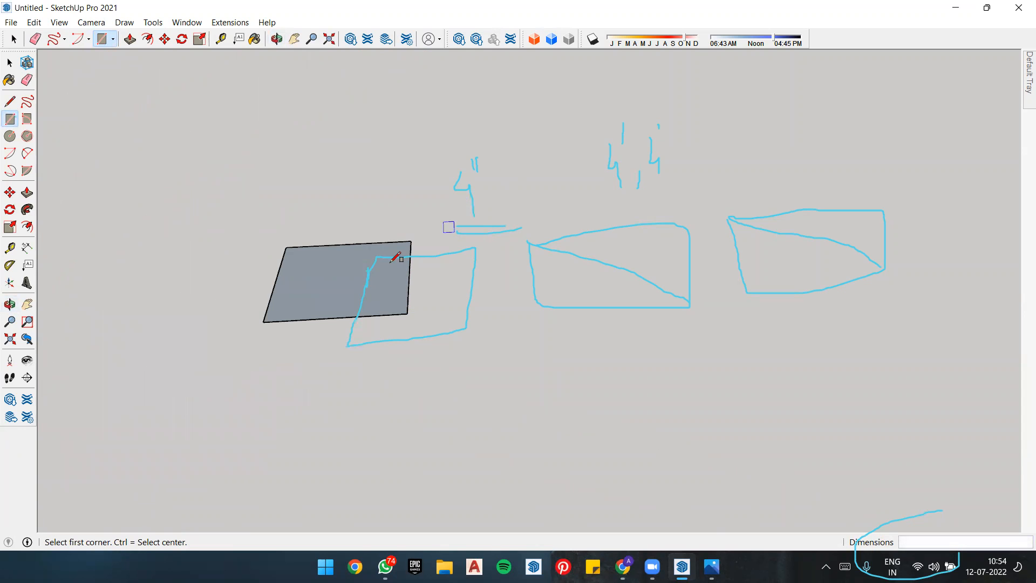
scroll(319, 306, "up", 3)
middle_click_drag(492, 221, 497, 286)
scroll(497, 286, "down", 4)
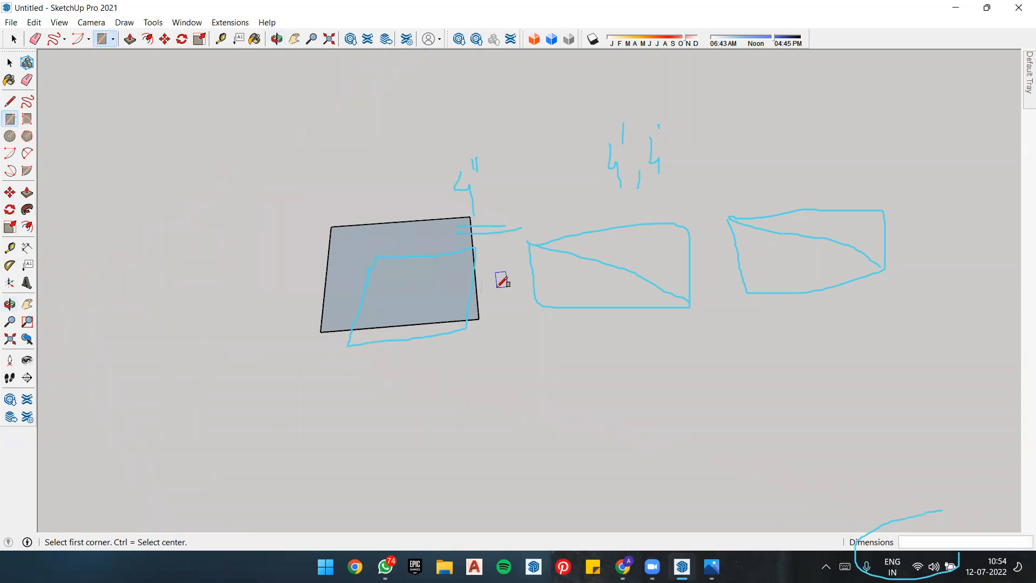
scroll(379, 263, "down", 2)
scroll(473, 372, "up", 2)
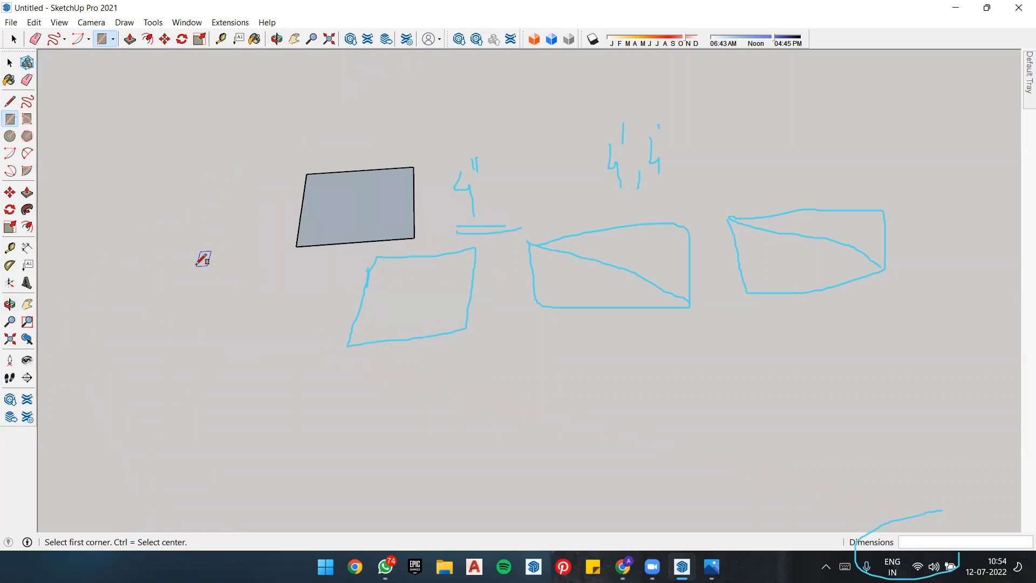
Step: Draw a 5' by 2' rectangle on the ground beside the 4' square by entering its exact dimensions
left_click(196, 264)
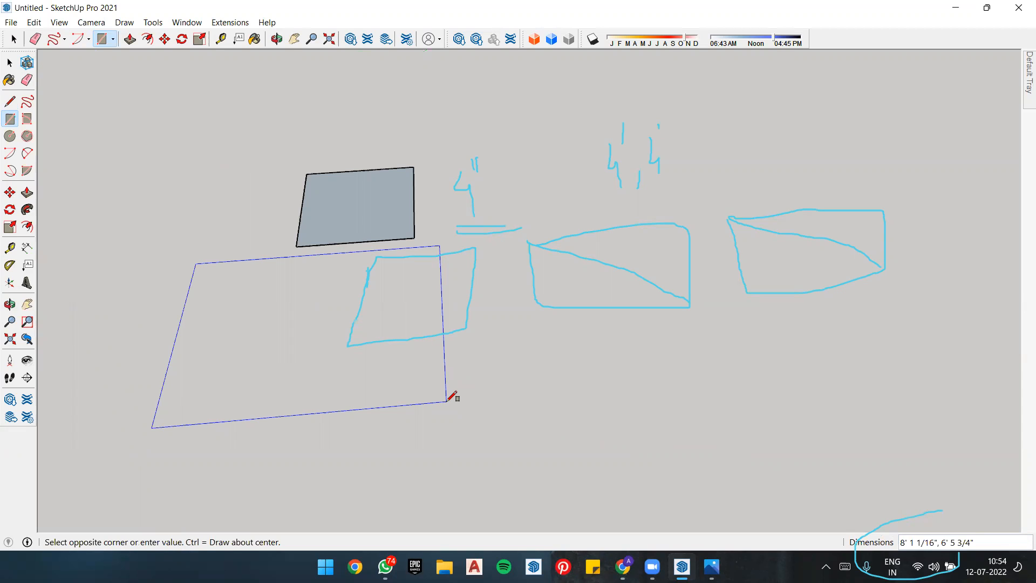
type("5',2")
key("Return")
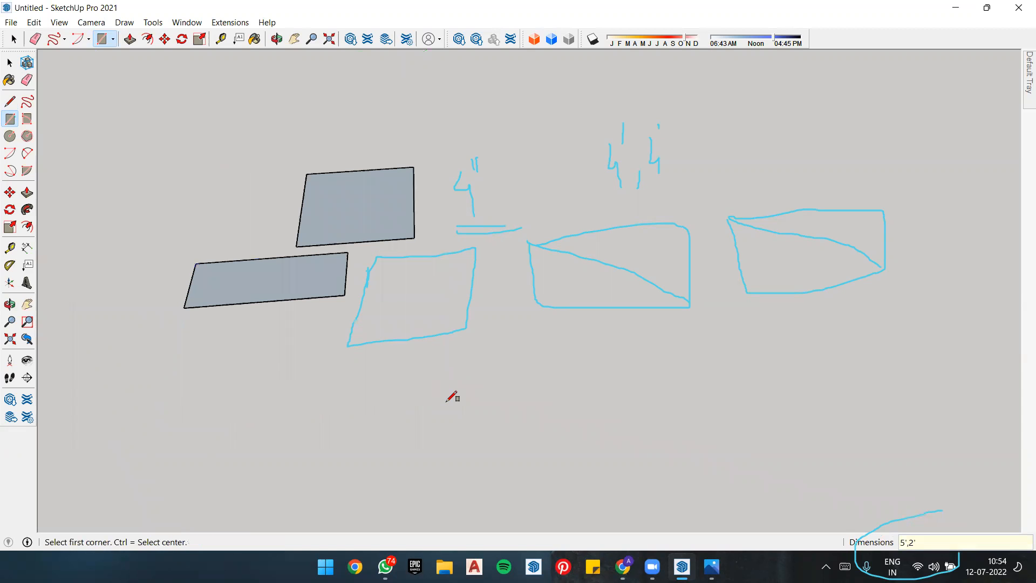
scroll(270, 302, "up", 1)
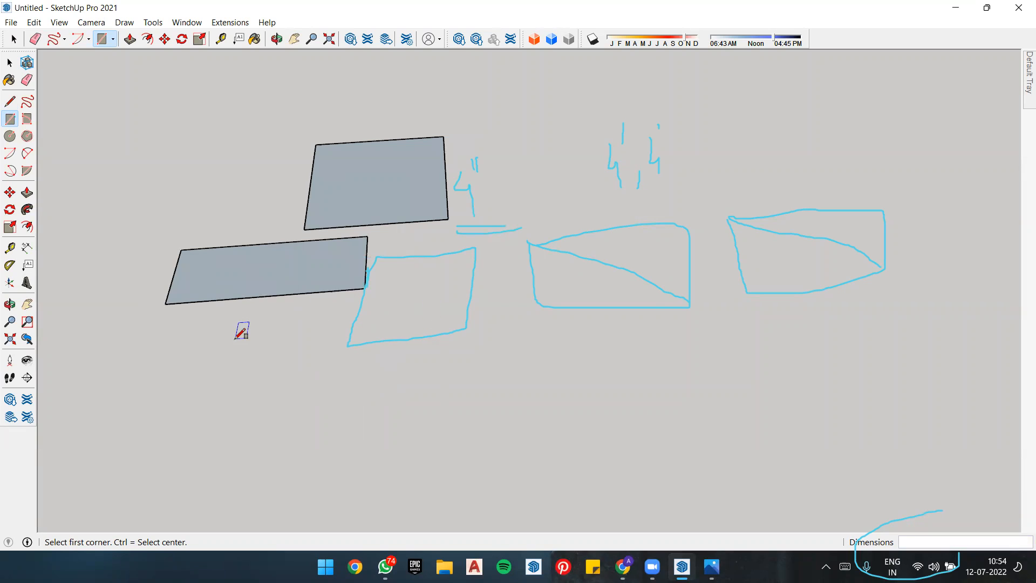
left_click(459, 159)
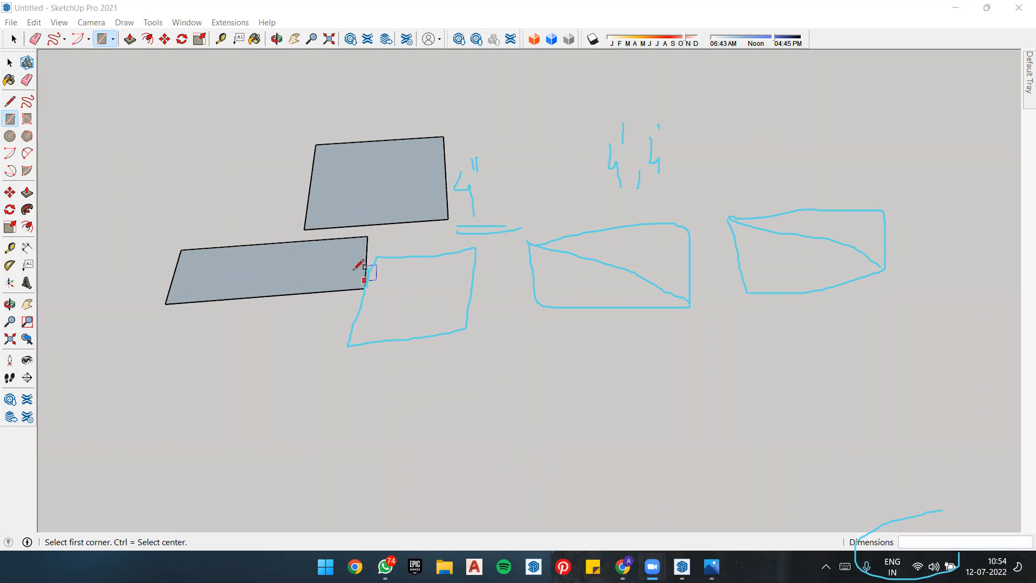
Step: From a view turned around the axes, draw another 5' by 2' rectangle on the ground near the origin
scroll(386, 262, "down", 2)
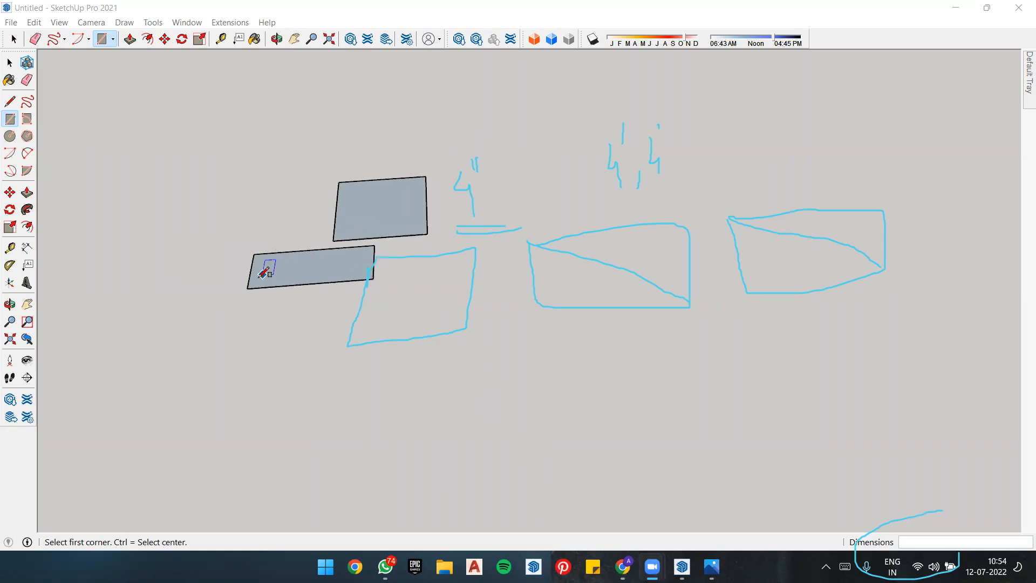
scroll(264, 275, "down", 4)
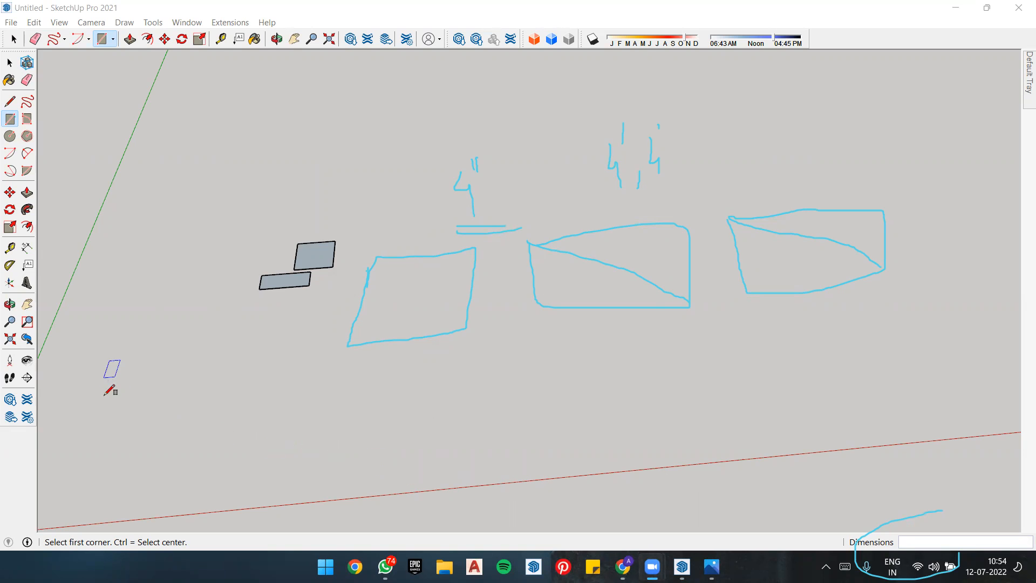
mouse_move(490, 373)
middle_mouse_down()
mouse_move(370, 324)
mouse_move(587, 317)
mouse_move(462, 257)
middle_mouse_up()
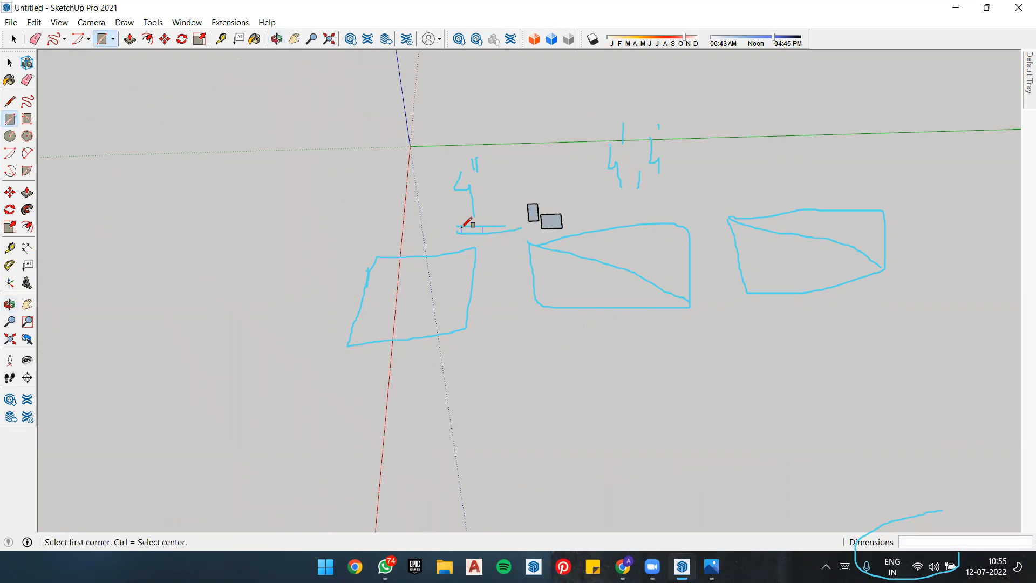
left_click(432, 165)
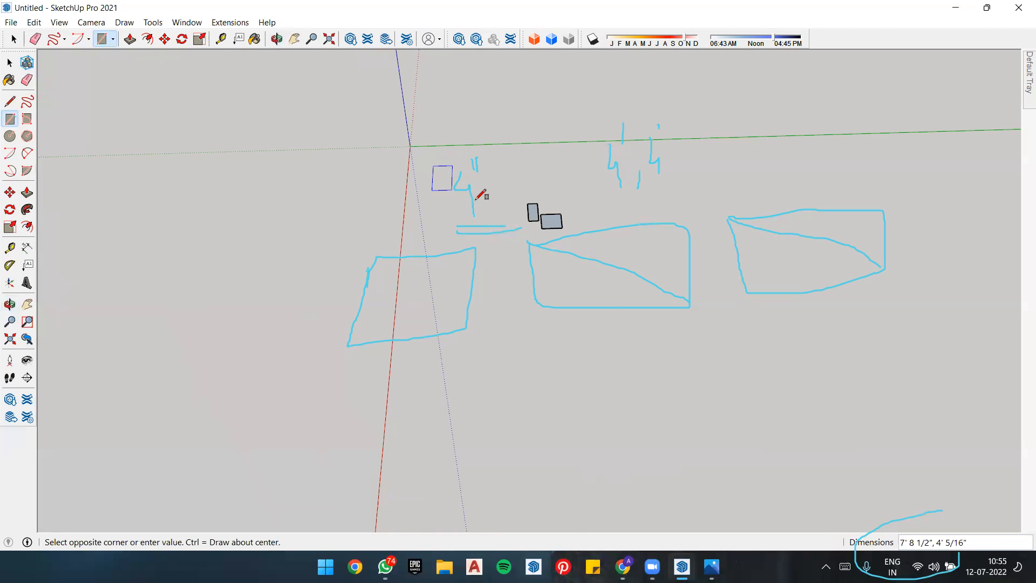
type("5',2")
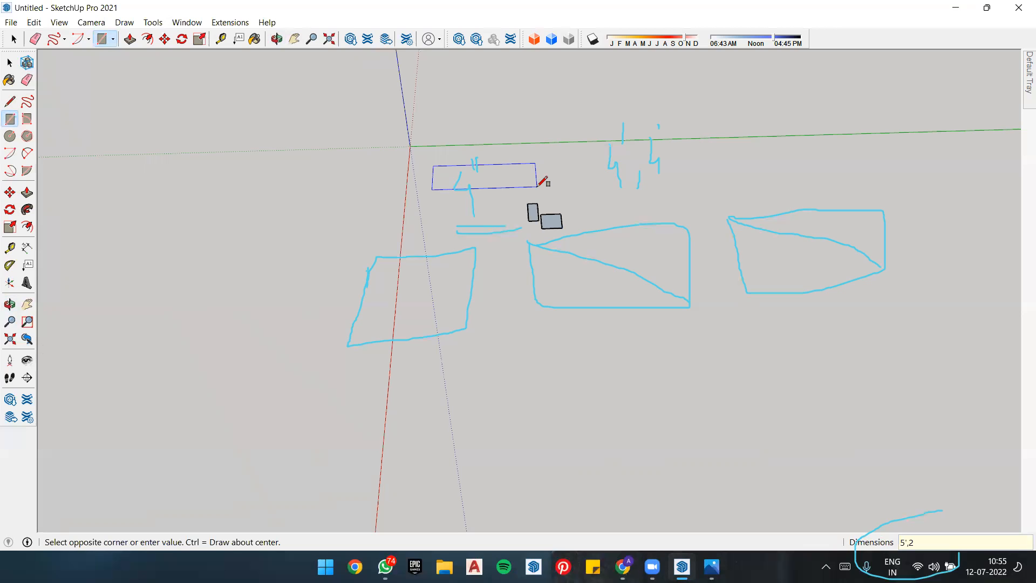
key("Return")
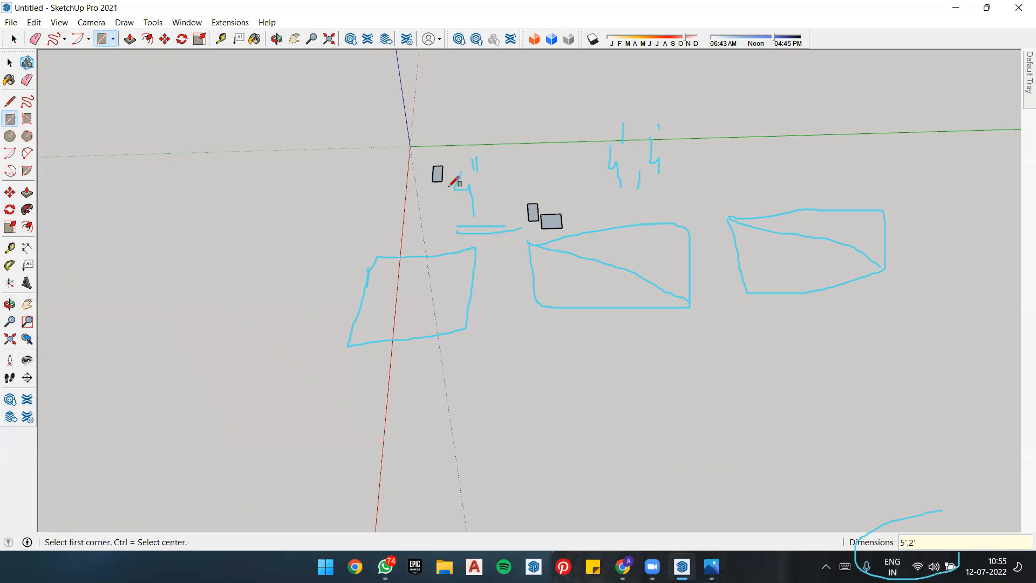
scroll(406, 189, "up", 7)
middle_click_drag(502, 210, 646, 181)
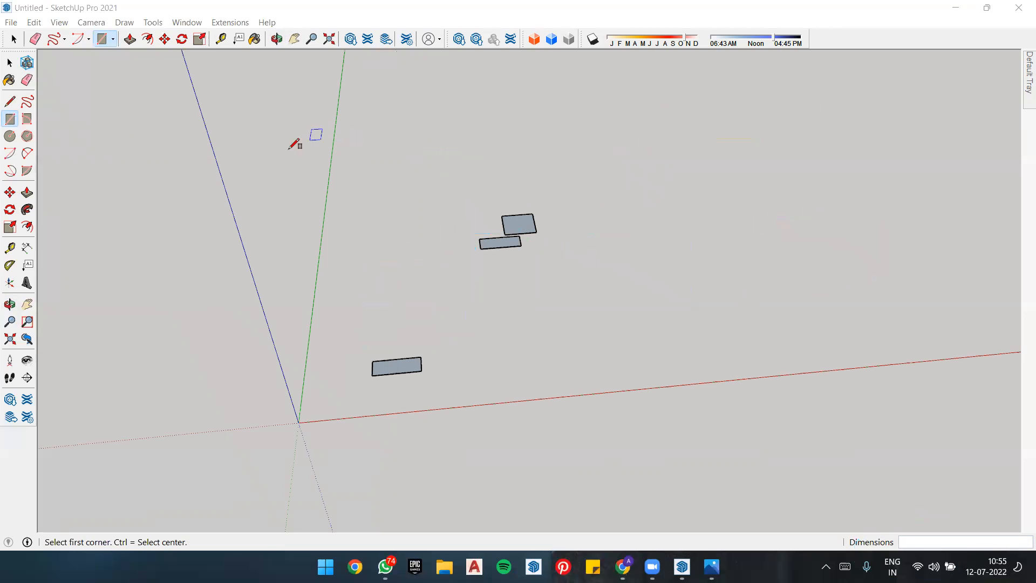
Step: Select all the rectangles on the ground and delete them
left_click(10, 63)
left_click_drag(253, 155, 756, 467)
key("Delete")
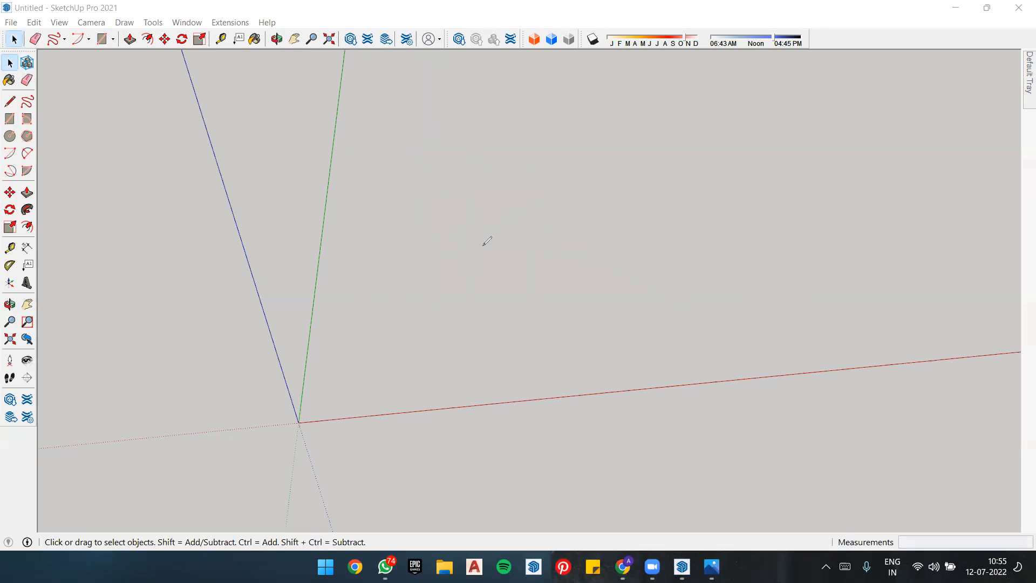
Step: Annotate the empty canvas with a circled 5000 and write 5000 once more beneath it
mouse_move(483, 245)
left_mouse_down()
mouse_move(461, 249)
mouse_move(481, 283)
left_mouse_up()
mouse_move(480, 281)
left_mouse_down()
mouse_move(461, 291)
mouse_move(450, 278)
left_mouse_up()
mouse_move(511, 250)
left_mouse_down()
mouse_move(506, 278)
mouse_move(521, 270)
mouse_move(513, 249)
mouse_move(557, 263)
mouse_move(573, 246)
mouse_move(554, 242)
left_mouse_up()
mouse_move(499, 200)
left_mouse_down()
mouse_move(464, 237)
mouse_move(517, 192)
left_mouse_up()
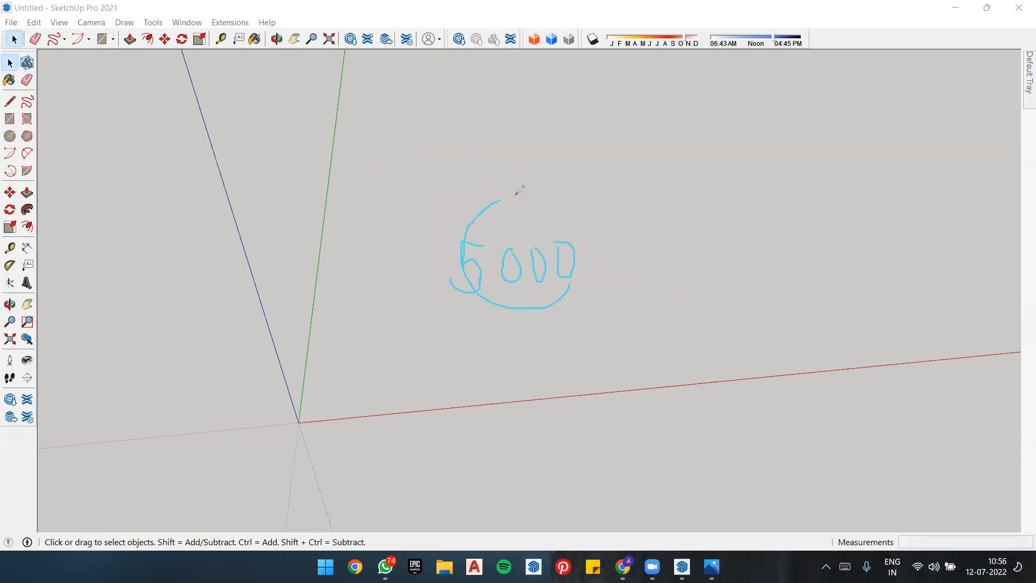
mouse_move(489, 337)
left_mouse_down()
mouse_move(473, 361)
mouse_move(518, 331)
mouse_move(525, 363)
mouse_move(534, 332)
mouse_move(587, 346)
left_mouse_up()
mouse_move(632, 324)
left_mouse_down()
mouse_move(630, 339)
mouse_move(602, 322)
left_mouse_up()
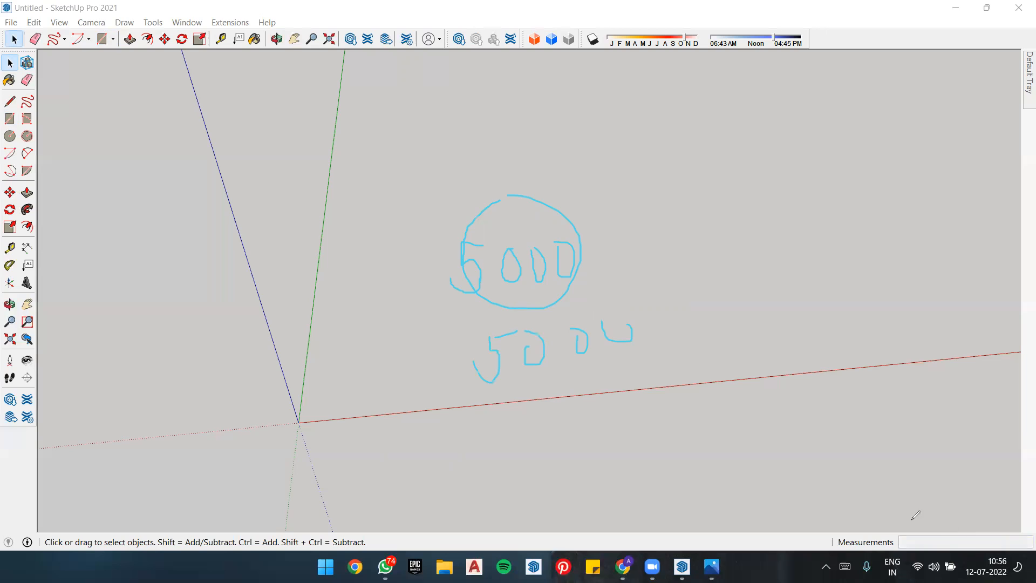
left_click_drag(591, 302, 600, 269)
Step: Annotate the canvas with a large 5 and a long vertical stroke, and undo both
mouse_move(529, 201)
left_mouse_down()
mouse_move(502, 246)
mouse_move(522, 275)
mouse_move(488, 286)
left_mouse_up()
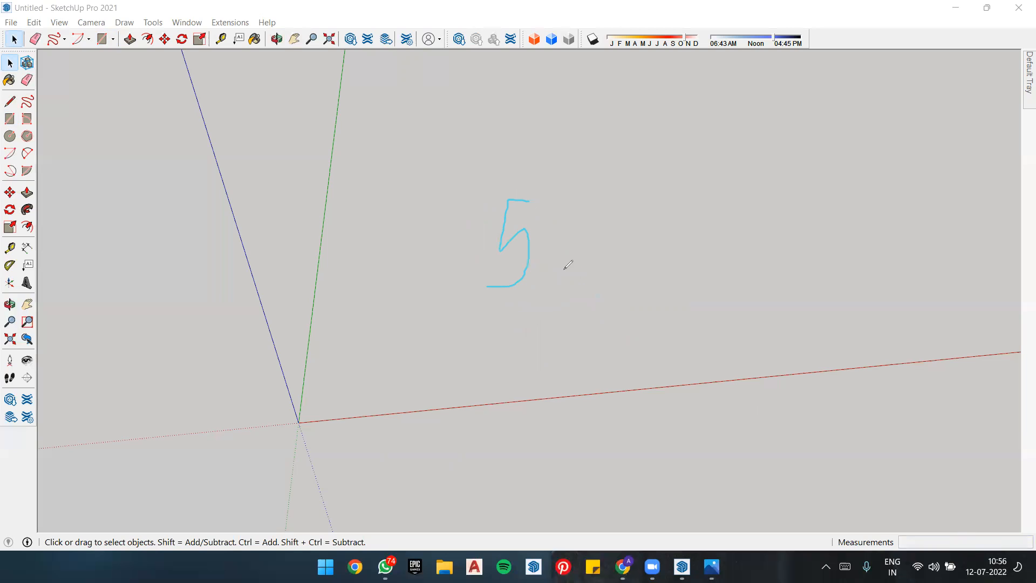
mouse_move(624, 196)
left_mouse_down()
mouse_move(593, 238)
mouse_move(624, 312)
left_mouse_up()
key("ctrl+z")
key("ctrl+z")
Step: Draw a circle with a 1' radius on the ground plane near the origin
left_click(16, 136)
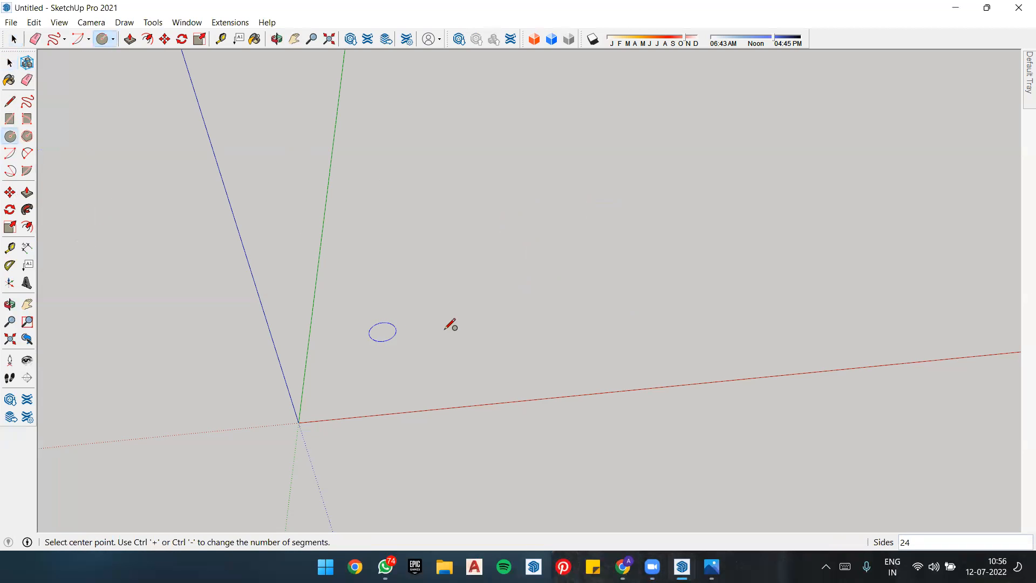
left_click(400, 333)
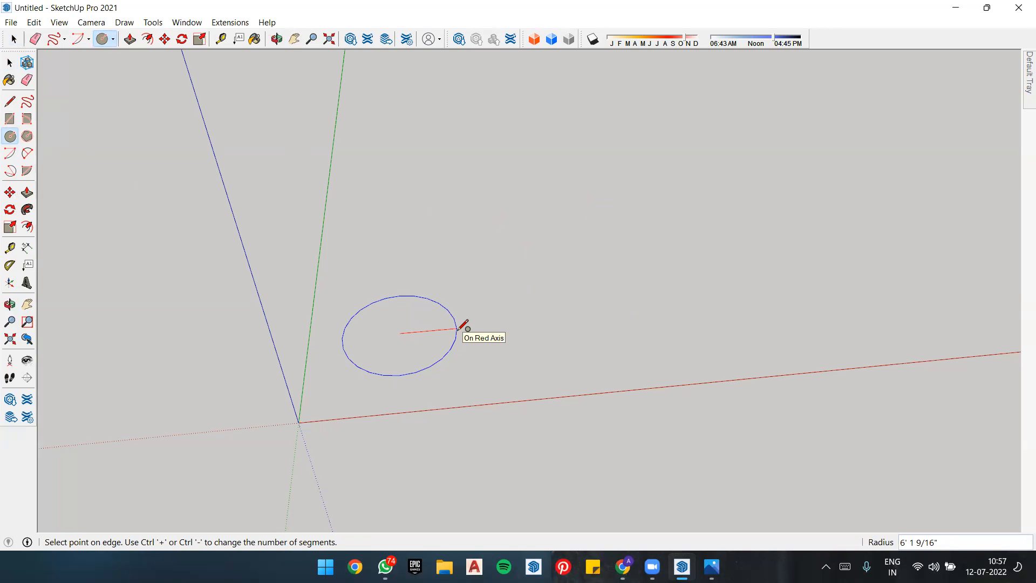
type("1'")
key("Return")
scroll(392, 354, "up", 5)
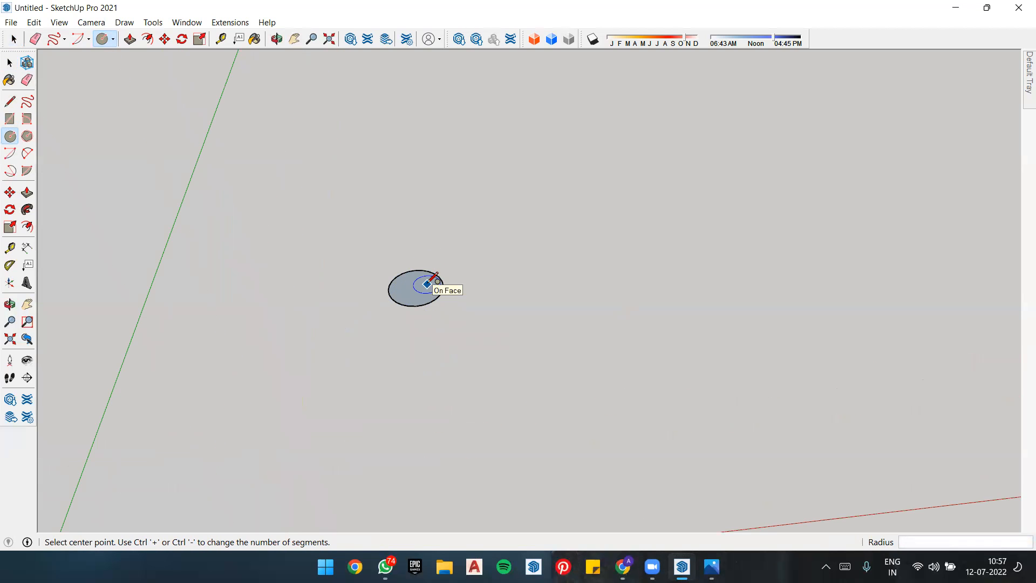
Step: Draw a 2' by 2' square on the ground plane beside the circle
key("r")
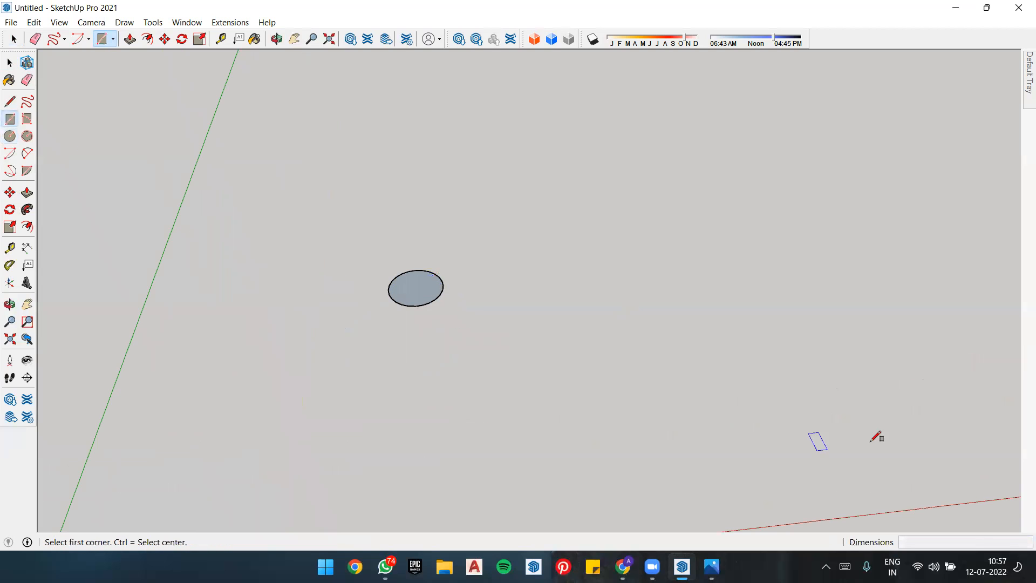
left_click(466, 267)
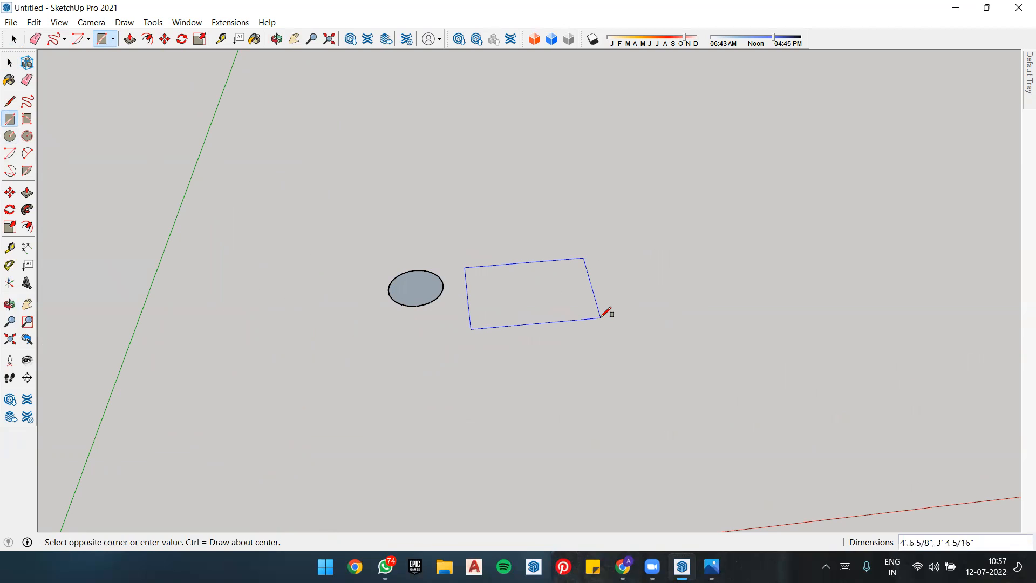
type("2',2")
key("Return")
middle_click_drag(601, 308, 430, 318)
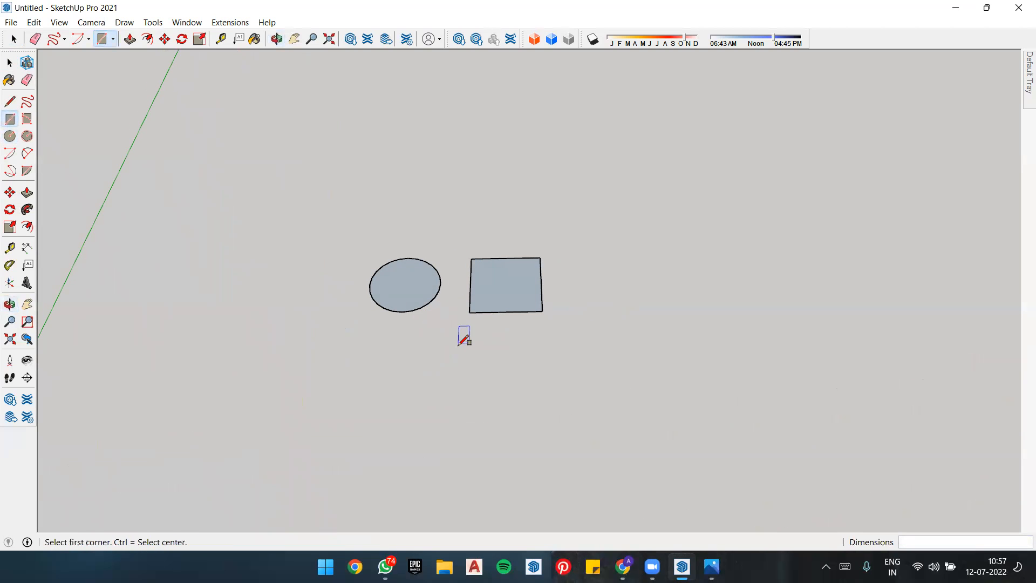
left_click(26, 119)
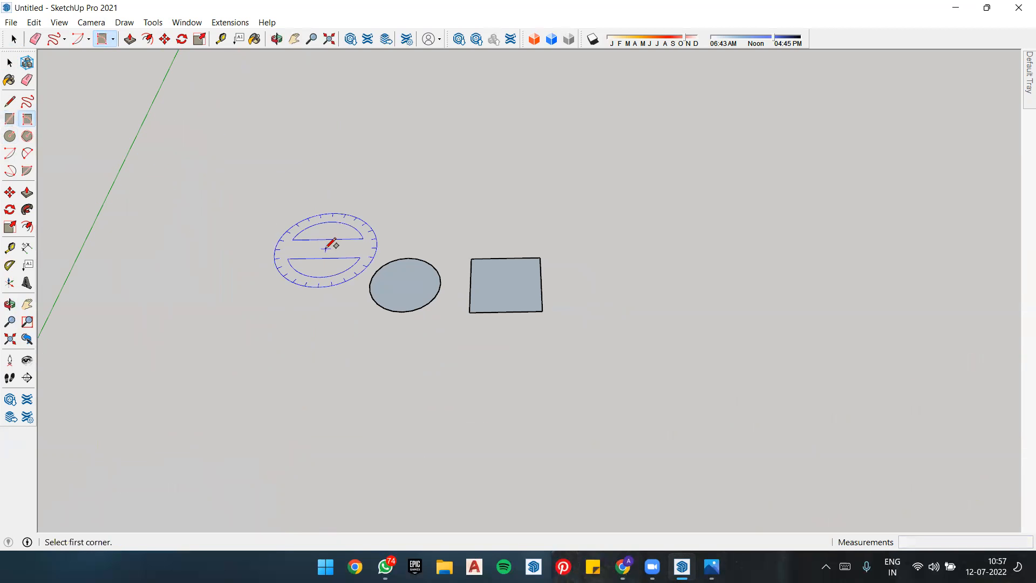
key("space")
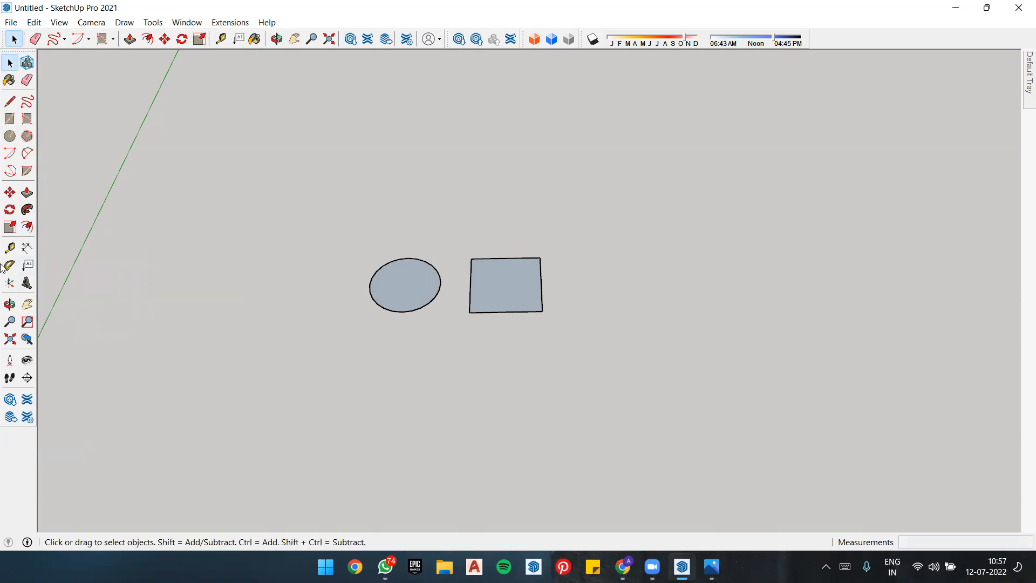
Step: Measure the square's side edge nearest the circle with the Tape Measure
left_click(9, 249)
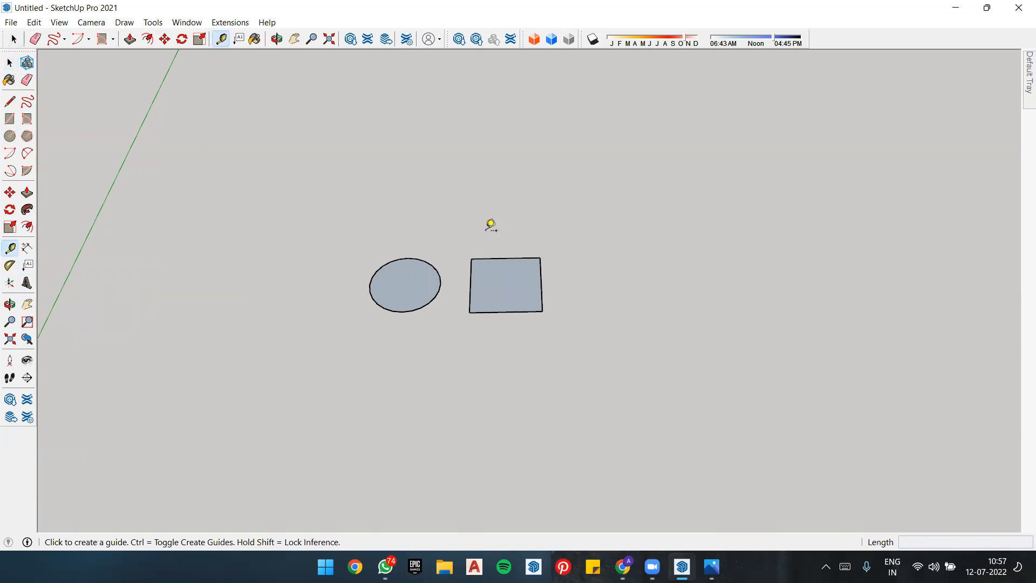
left_click(471, 258)
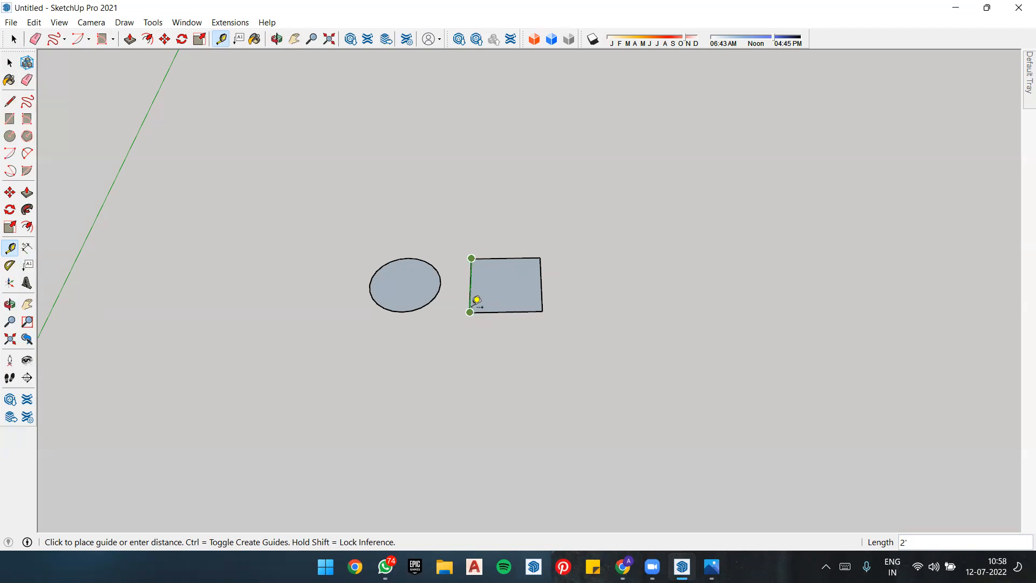
key("space")
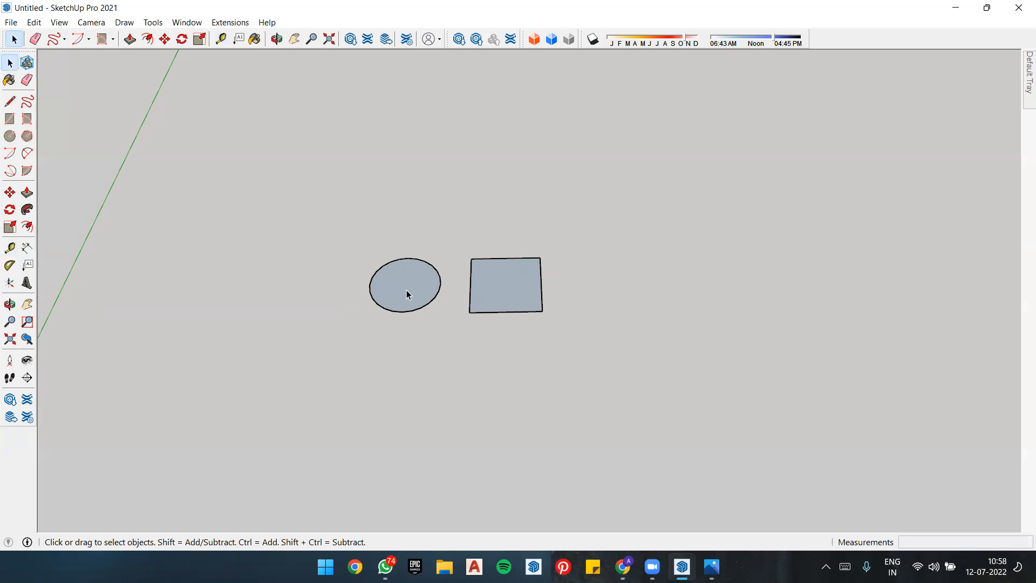
Step: Measure the circle's radius and its full diameter from one edge point with the Tape Measure
key("t")
mouse_move(407, 277)
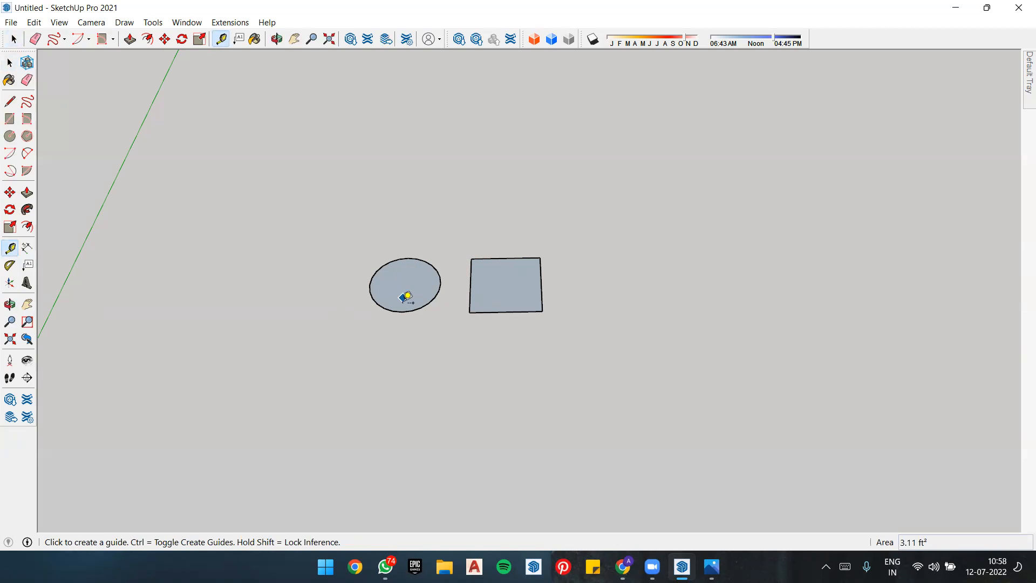
left_click(370, 284)
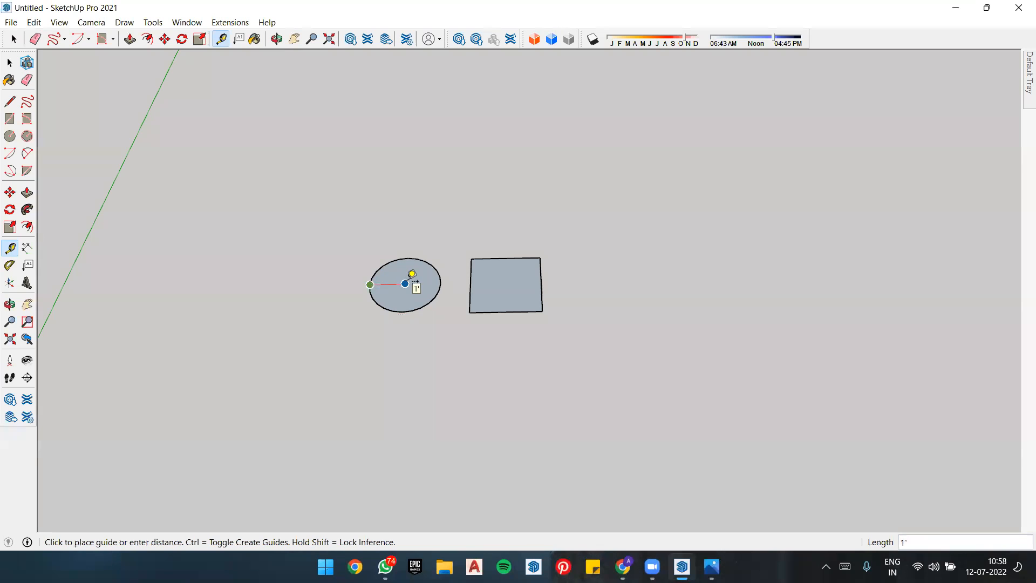
scroll(412, 274, "up", 5)
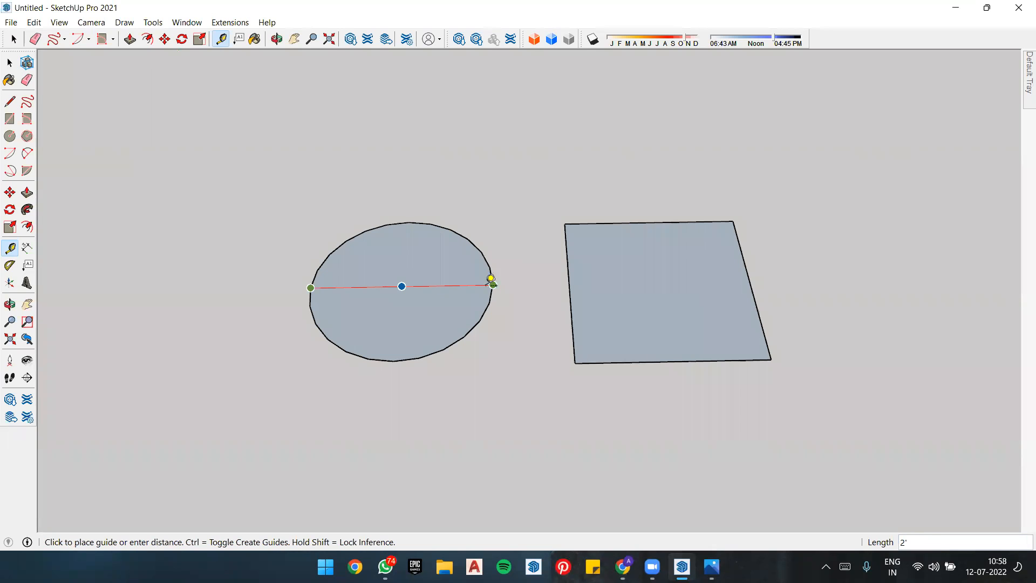
key("ctrl+z")
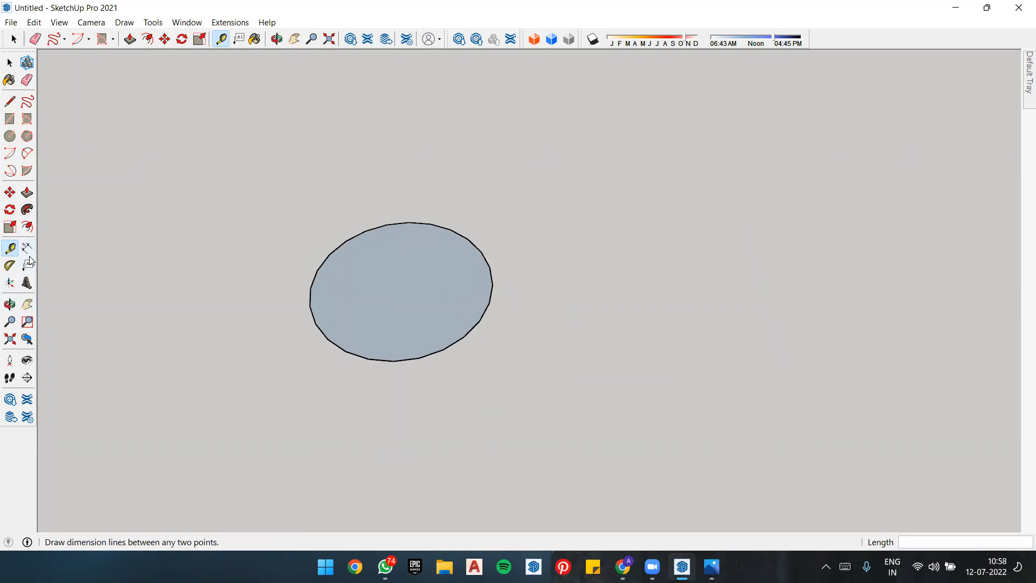
key("ctrl+y")
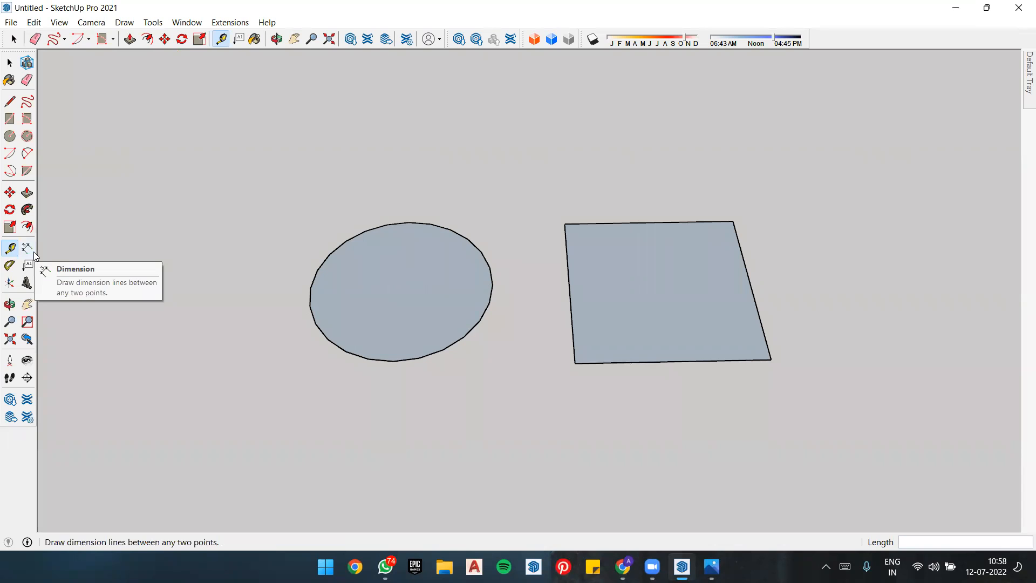
Step: Dimension the square's far edge, placing the dimension line a short distance off that edge
left_click(32, 249)
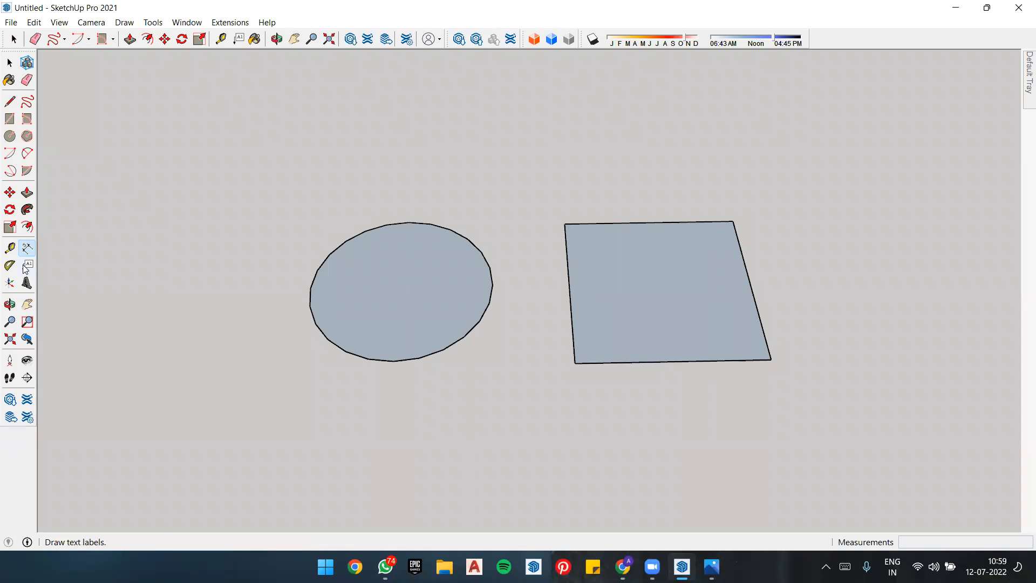
key("space")
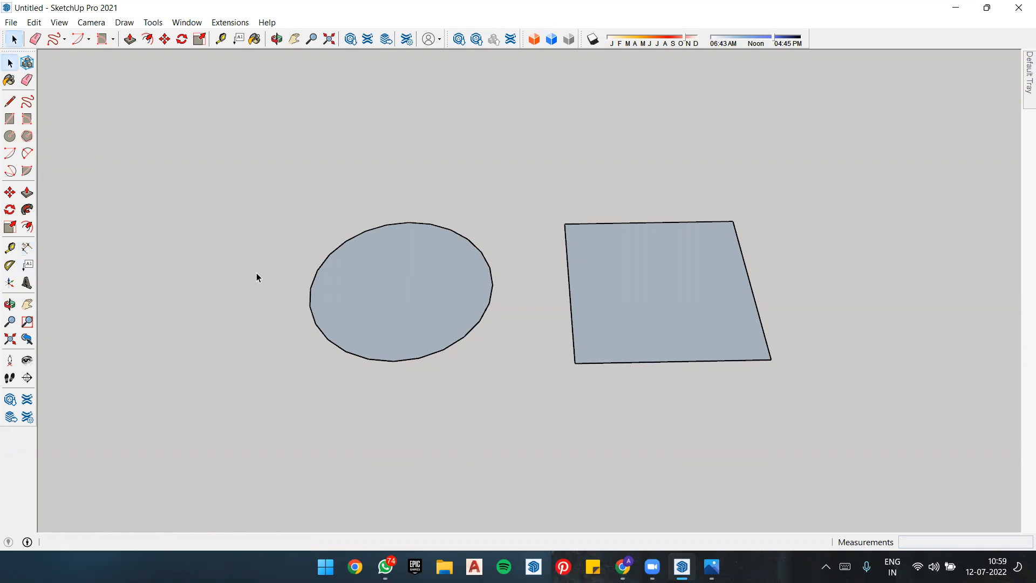
left_click(27, 249)
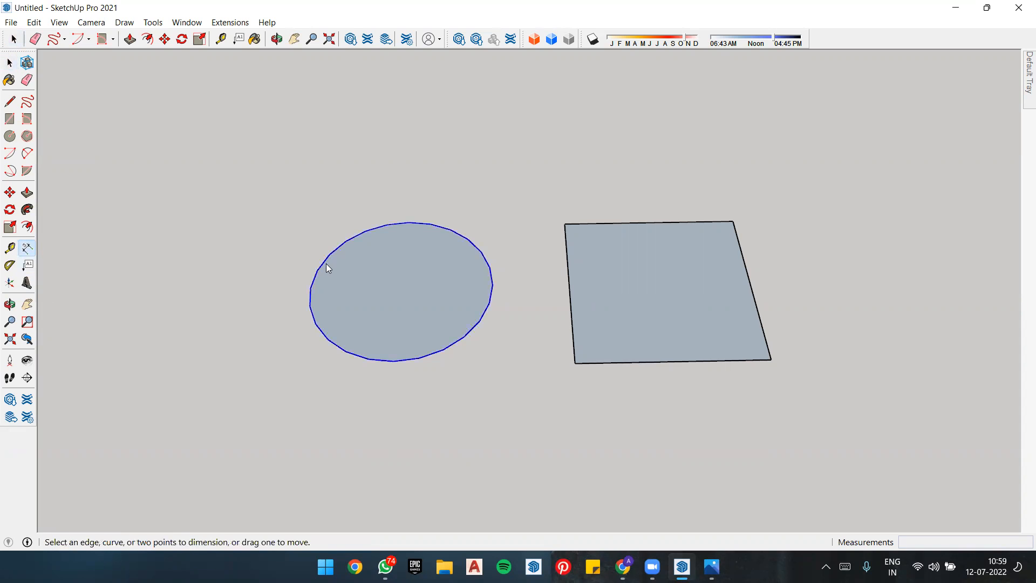
left_click(579, 224)
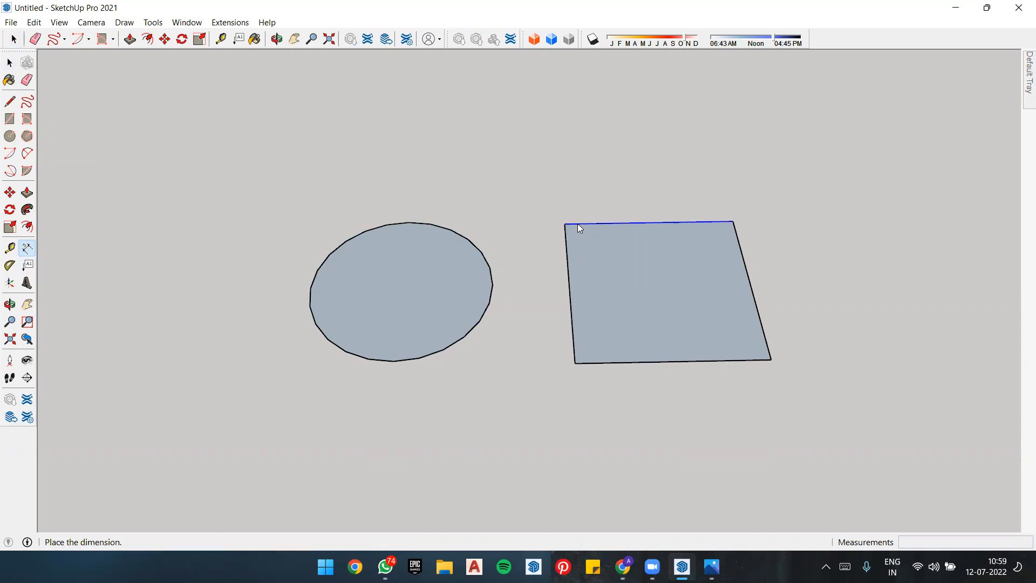
left_click(618, 158)
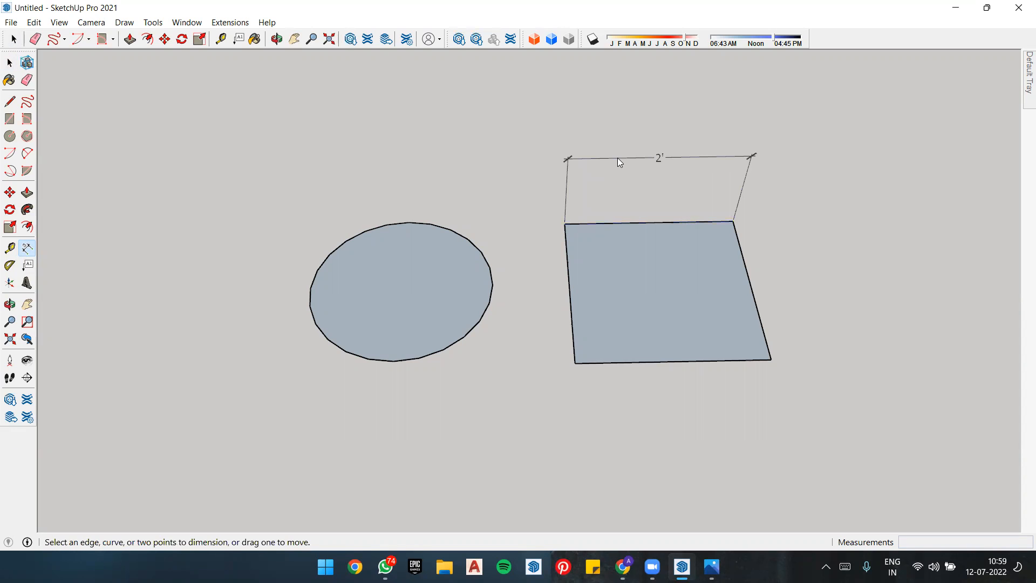
Step: Undo the dimension on the square's far edge
middle_click_drag(691, 297, 646, 255)
scroll(567, 190, "down", 2)
scroll(690, 286, "up", 3)
scroll(645, 254, "up", 2)
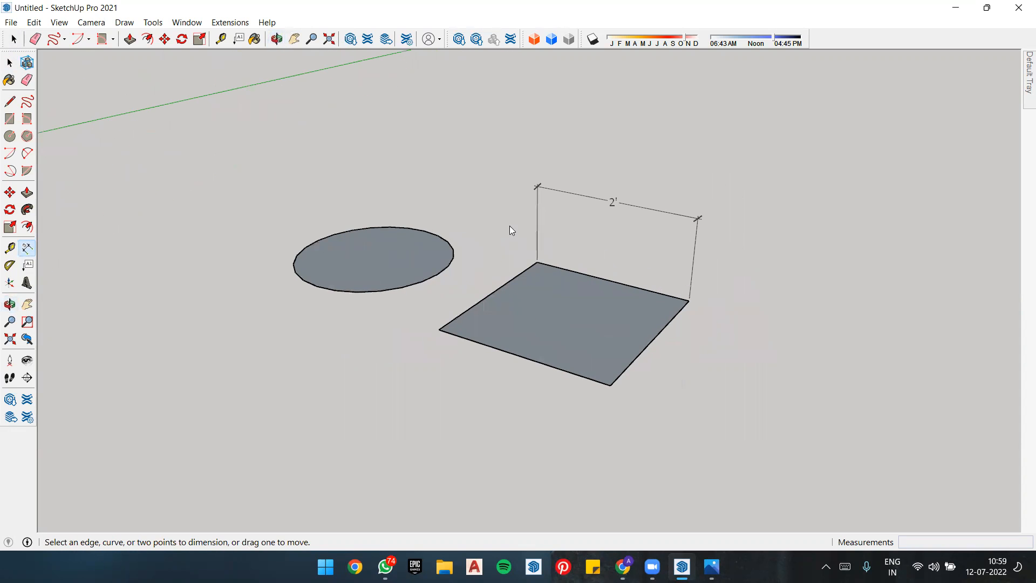
middle_click_drag(509, 226, 597, 325)
scroll(596, 325, "up", 1)
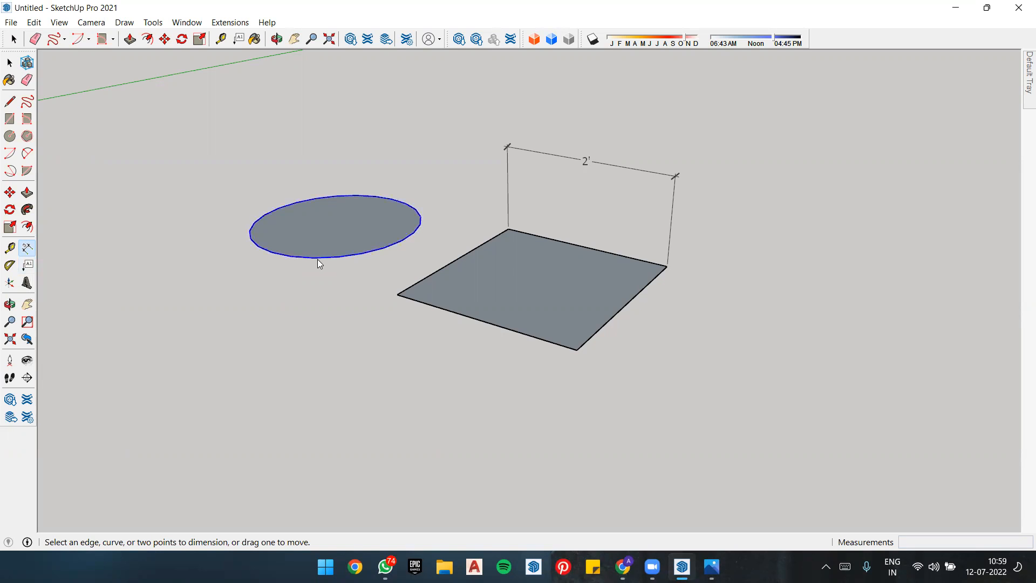
middle_click_drag(372, 249, 425, 276)
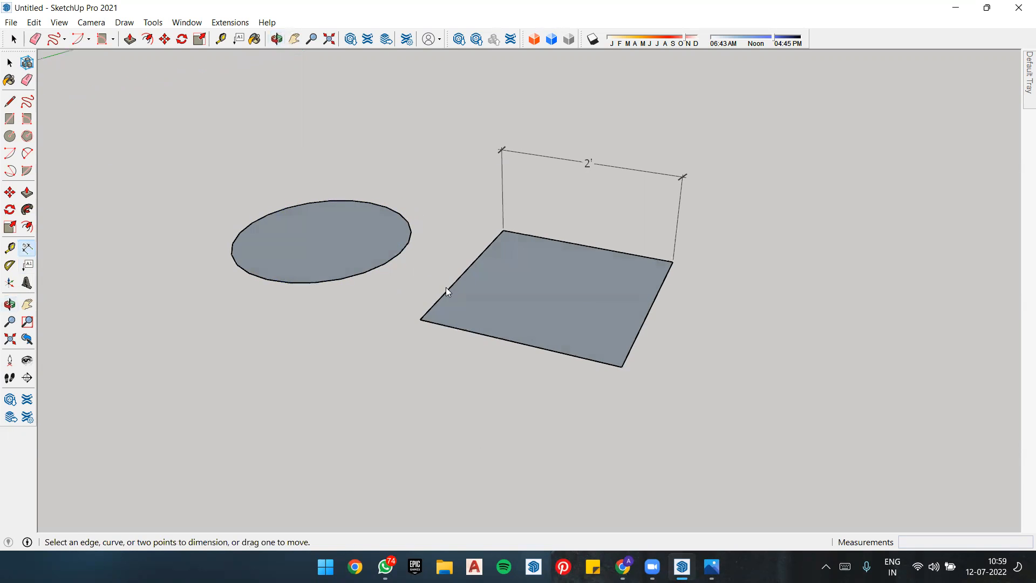
key("ctrl+z")
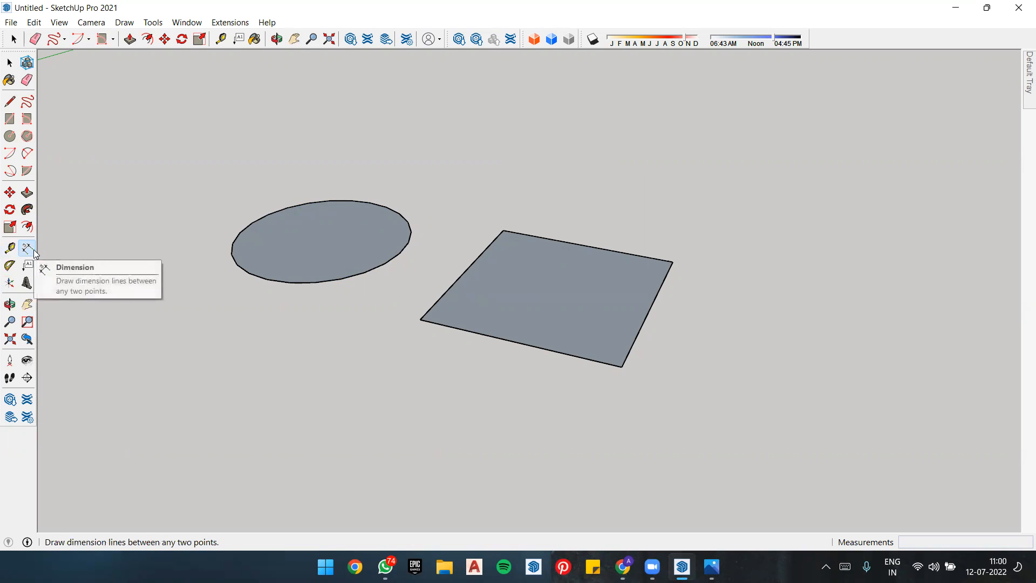
Step: Measure across the square from its near corner beside the circle with the Tape Measure
key("t")
left_click(315, 282)
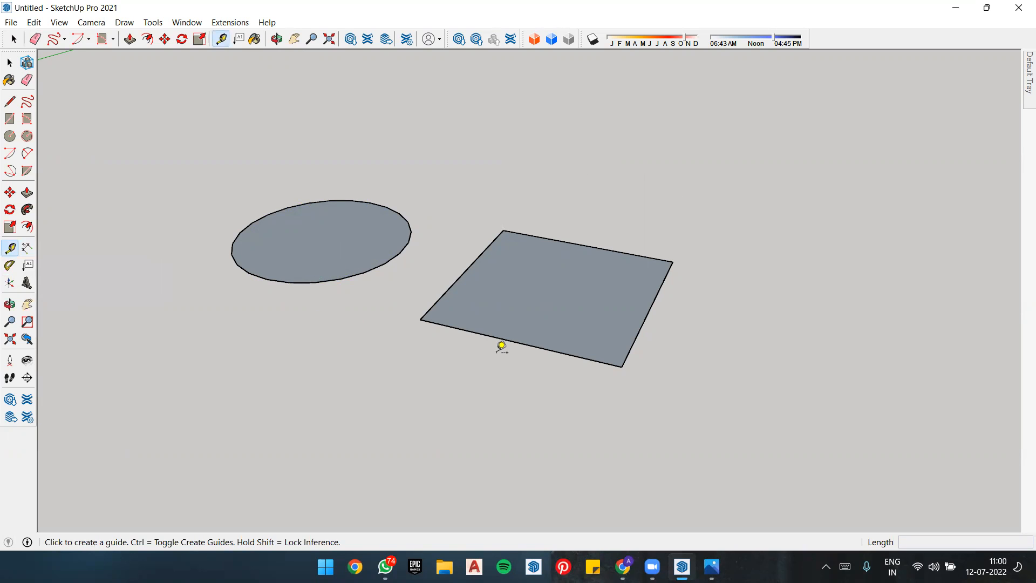
mouse_move(448, 367)
middle_mouse_down()
mouse_move(551, 433)
mouse_move(456, 372)
middle_mouse_up()
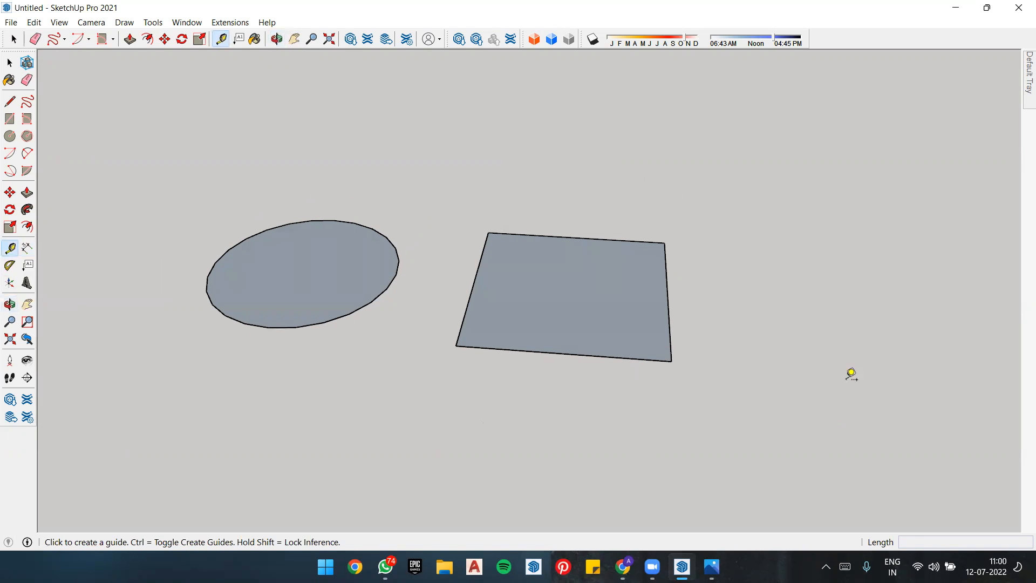
left_click(456, 344)
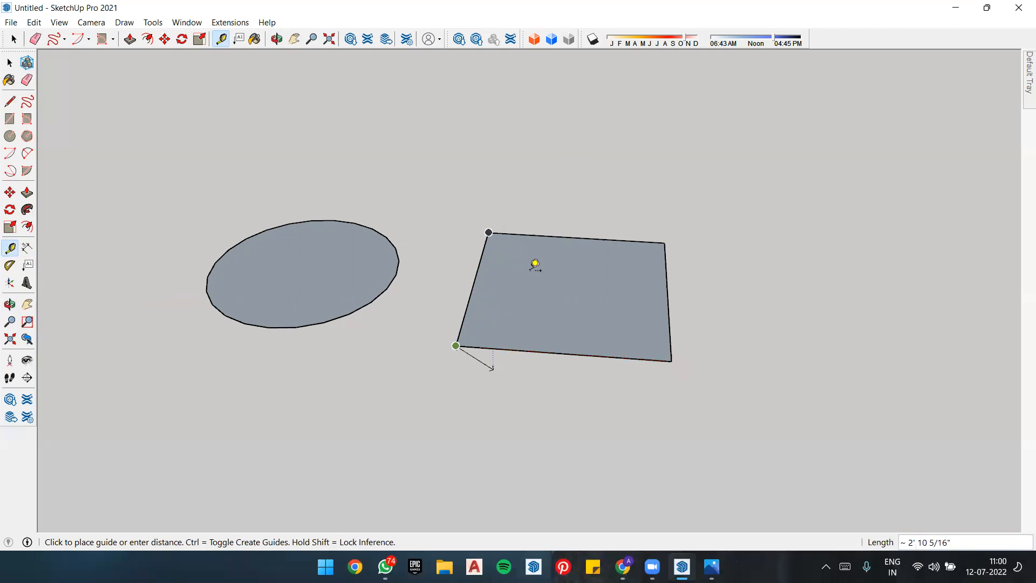
key("space")
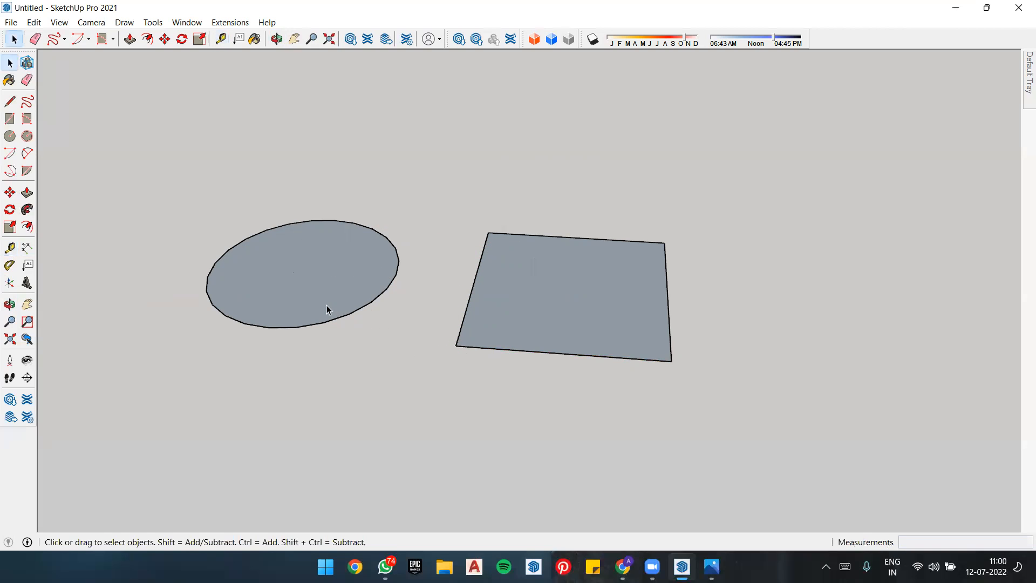
Step: Measure between two points on the circle's edge with the Tape Measure, leaving no guide
key("t")
left_click(215, 262)
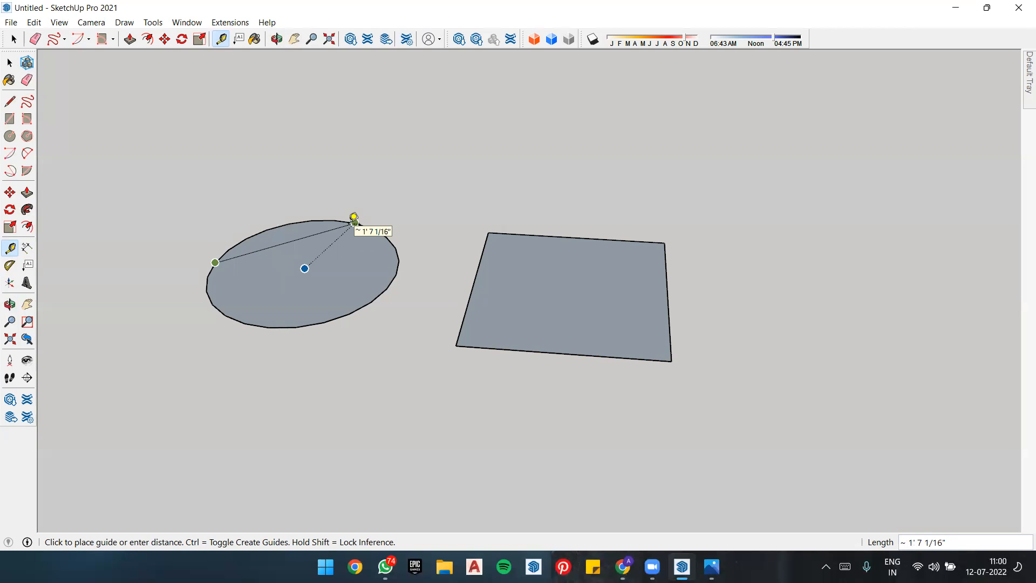
key("Escape")
key("space")
Step: Add a linear dimension to the square's far edge, with the dimension line standing upright above it
left_click(29, 248)
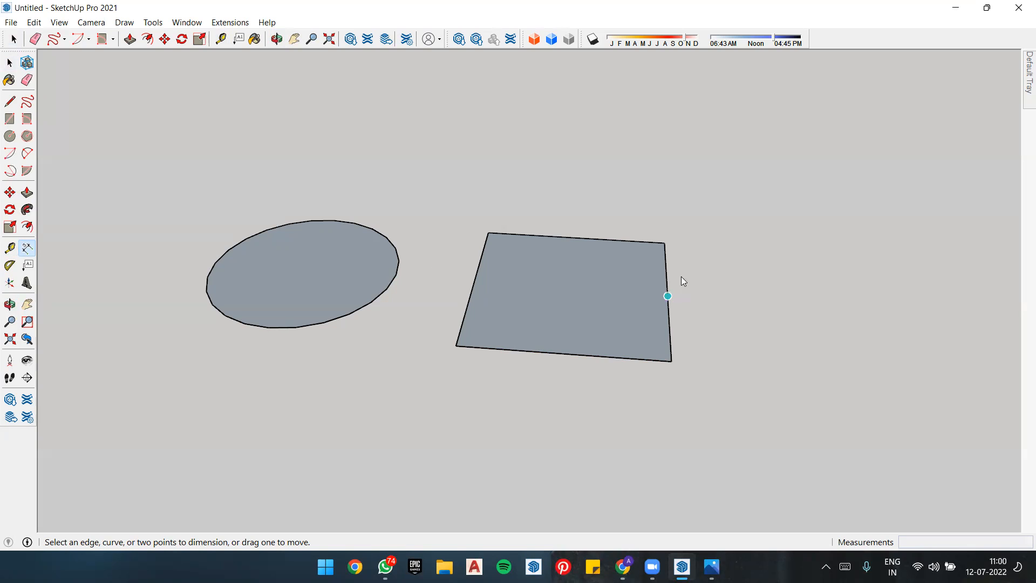
scroll(462, 373, "down", 1)
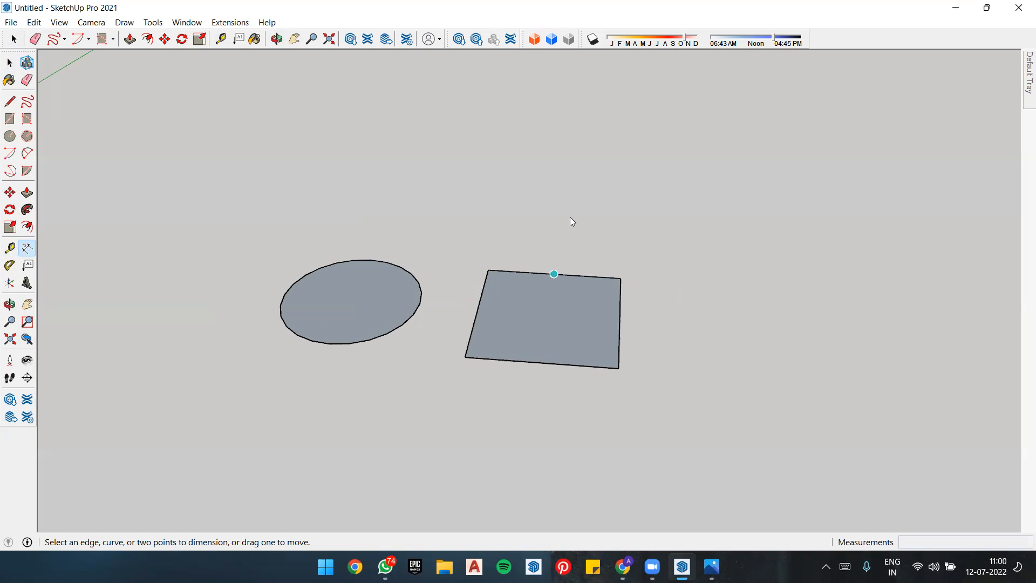
scroll(530, 304, "up", 3)
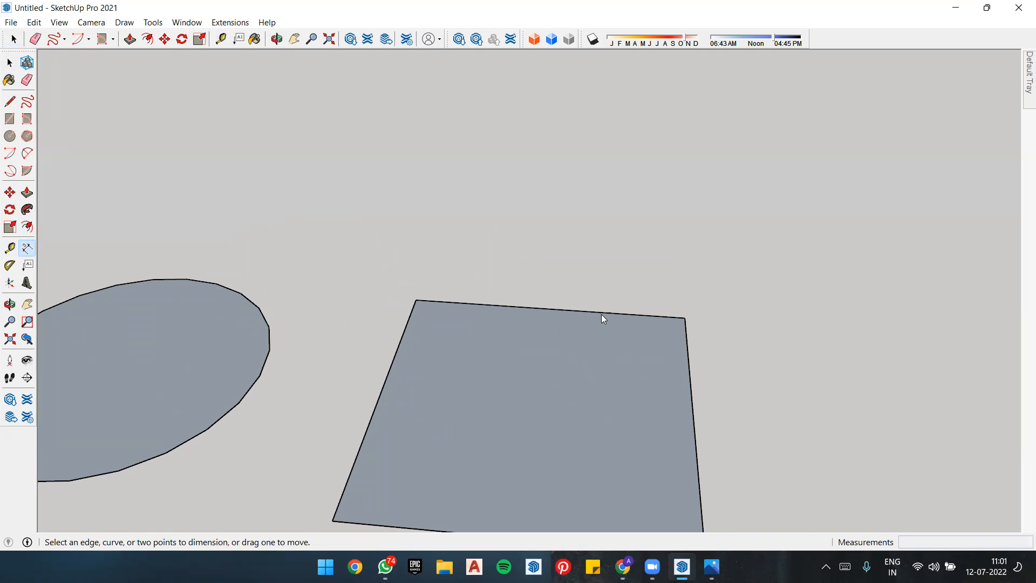
left_click(503, 306)
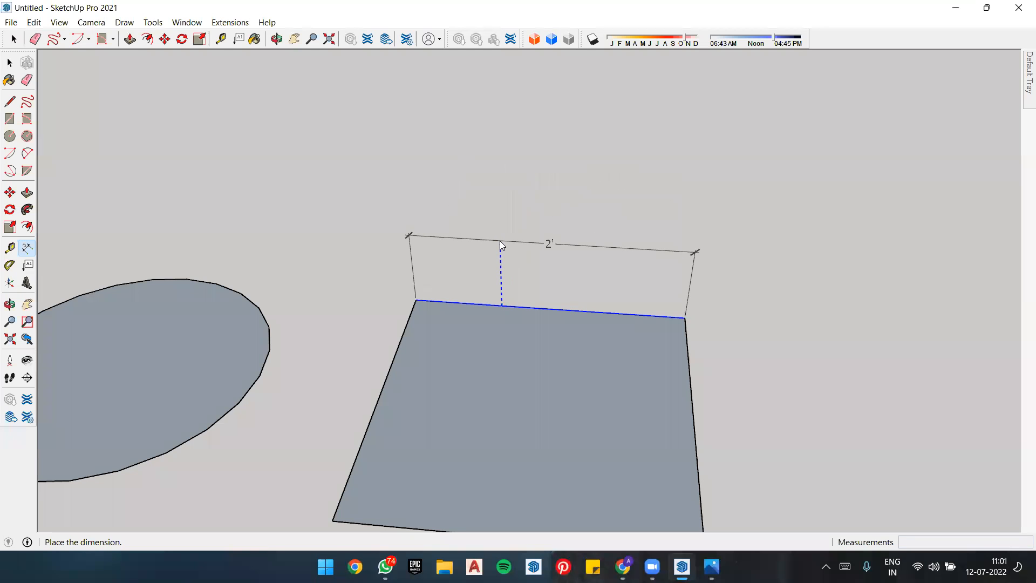
left_click(497, 210)
Step: Examine the upright dimension on the square's far edge from several viewing angles and distances
middle_click_drag(634, 266, 494, 287)
scroll(418, 261, "down", 3)
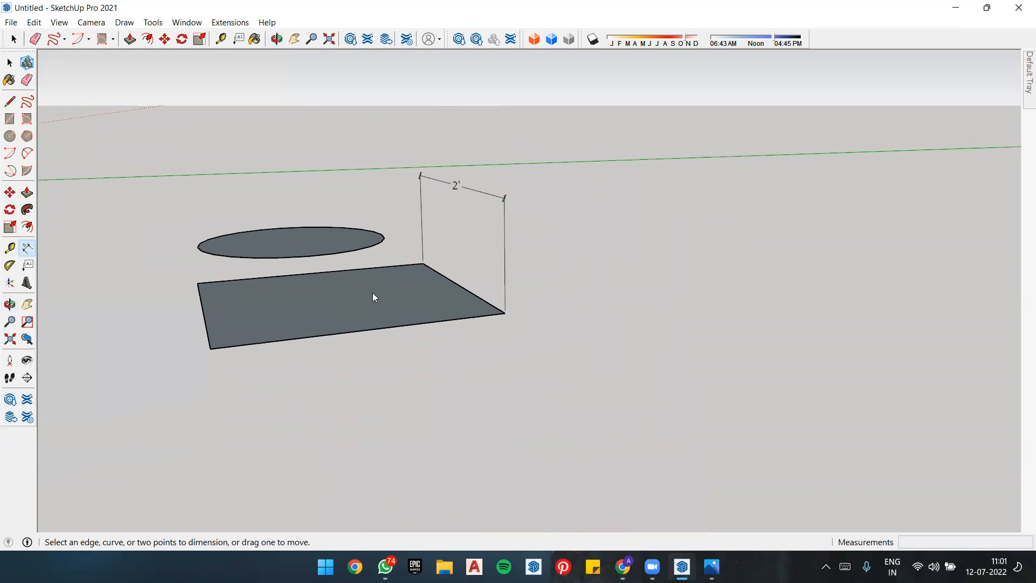
scroll(373, 292, "down", 3)
scroll(416, 197, "up", 2)
middle_click_drag(430, 227, 740, 210)
middle_click_drag(491, 234, 659, 221)
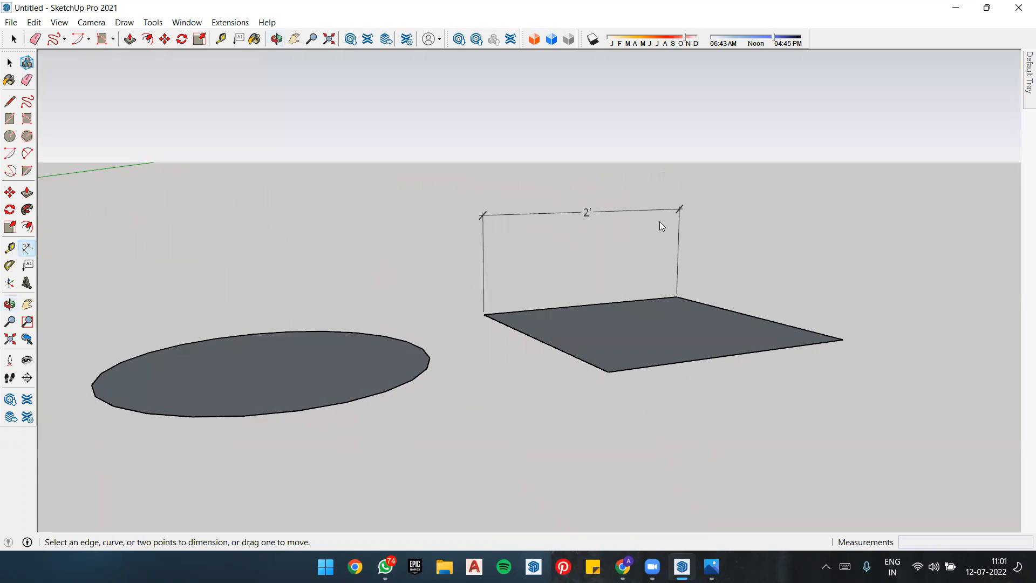
scroll(527, 213, "up", 5)
middle_click_drag(504, 273, 455, 270)
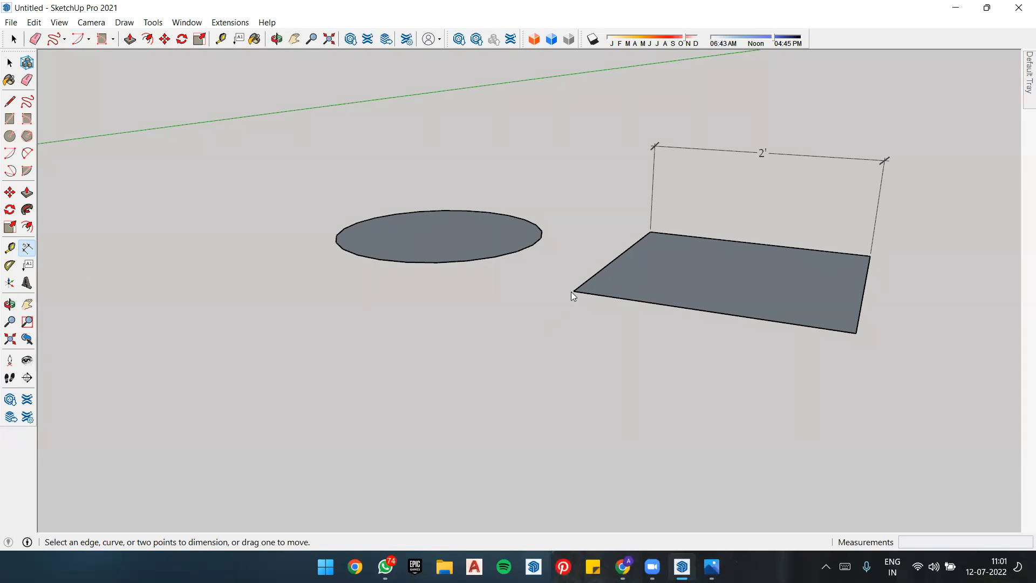
left_click(643, 302)
middle_click_drag(644, 303, 377, 306)
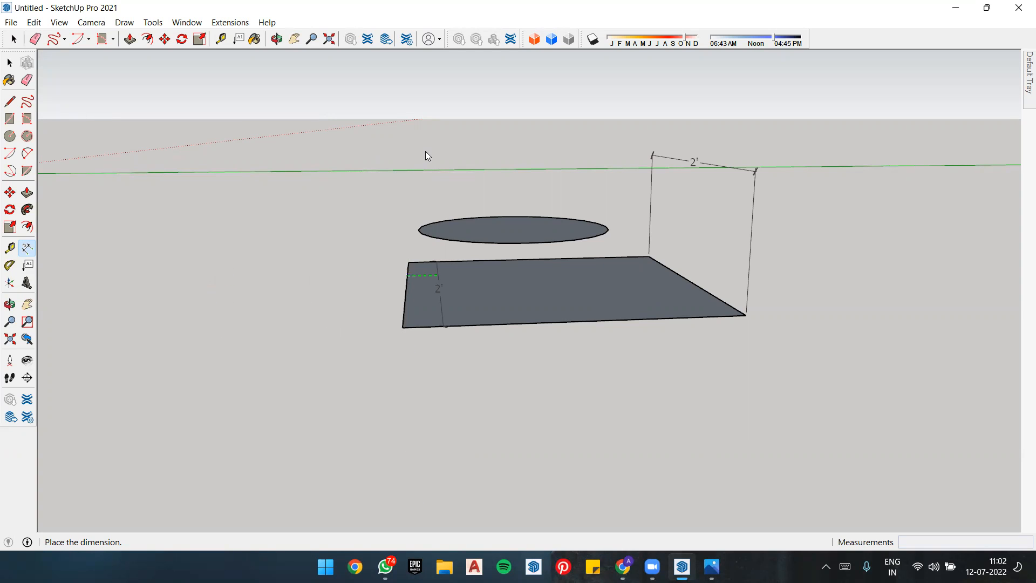
key("space")
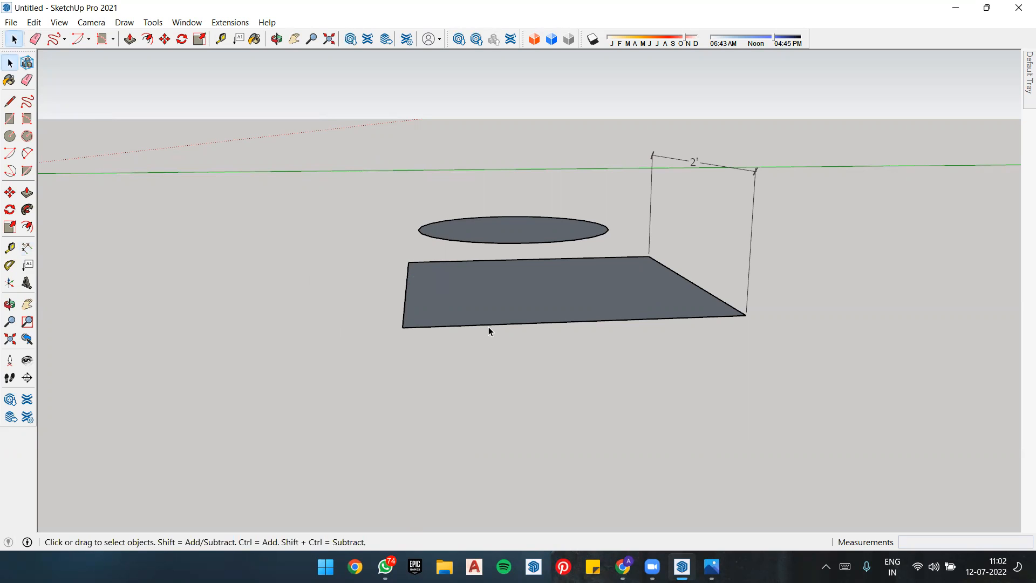
middle_click_drag(510, 318, 931, 296)
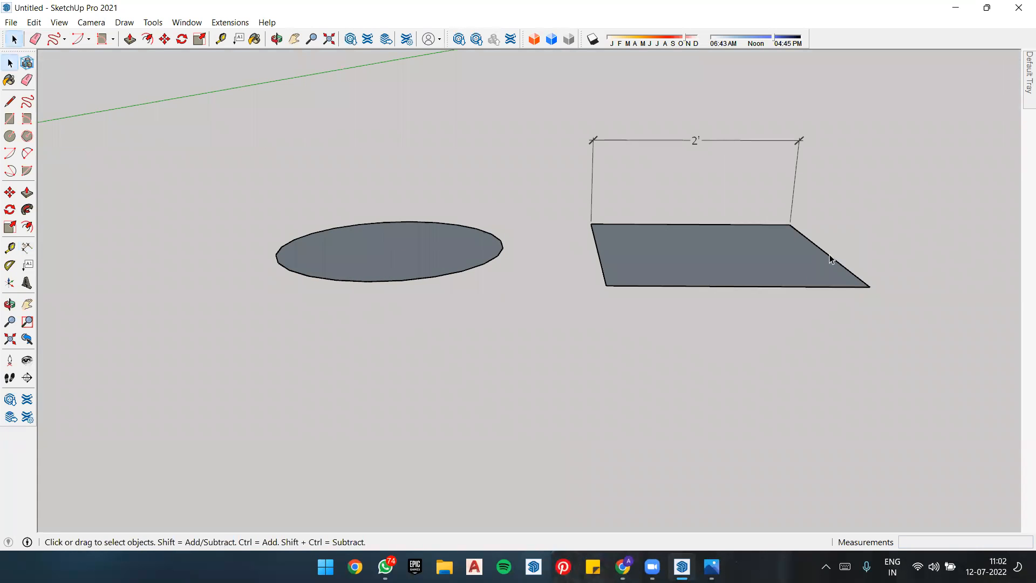
left_click(27, 253)
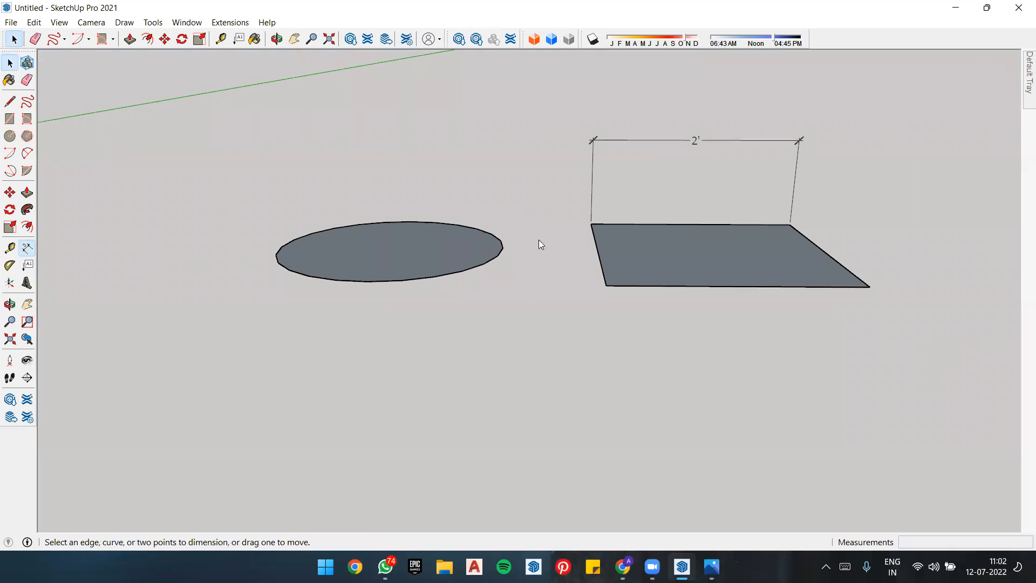
left_click(821, 251)
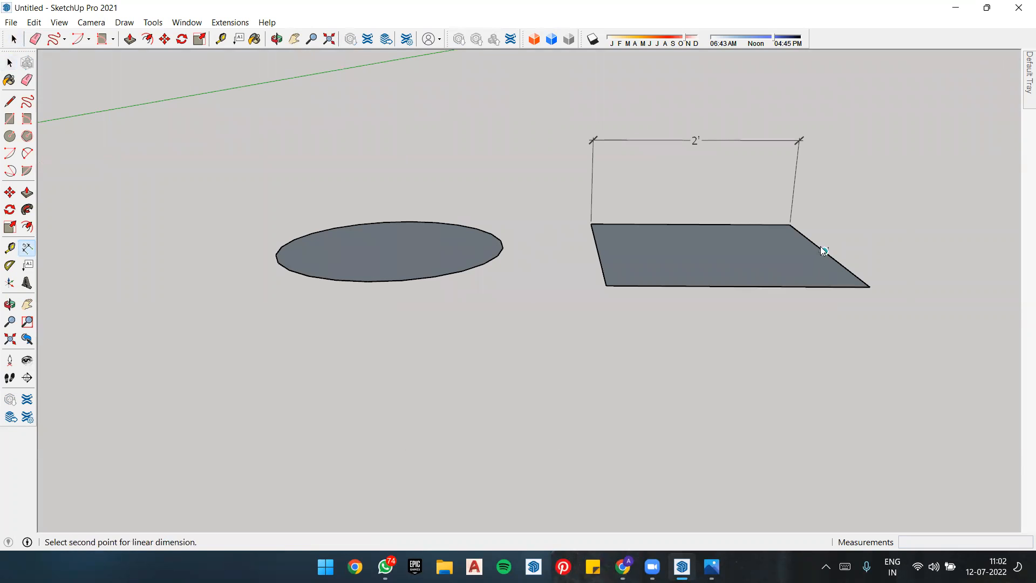
key("space")
left_click(30, 250)
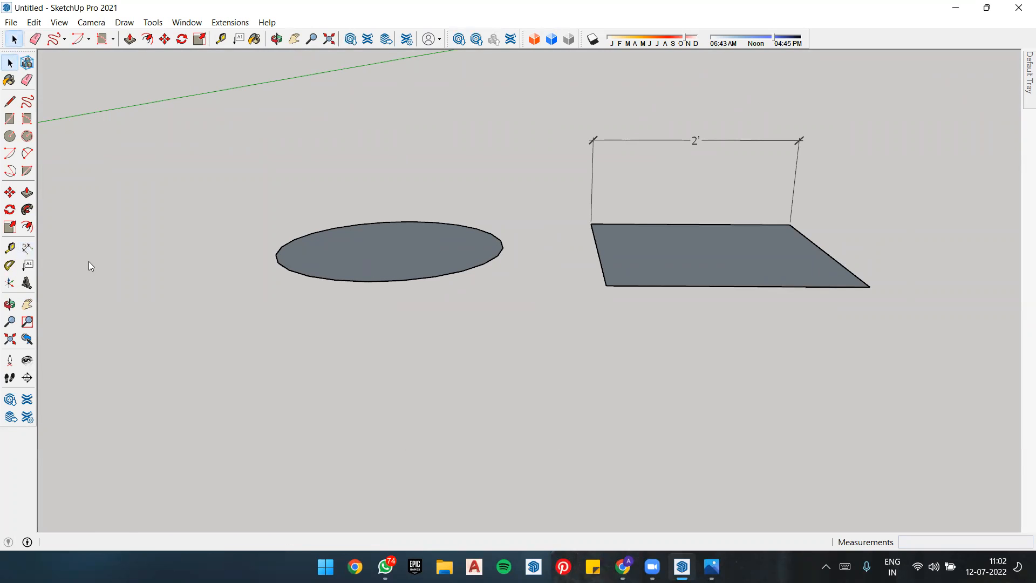
left_click(833, 259)
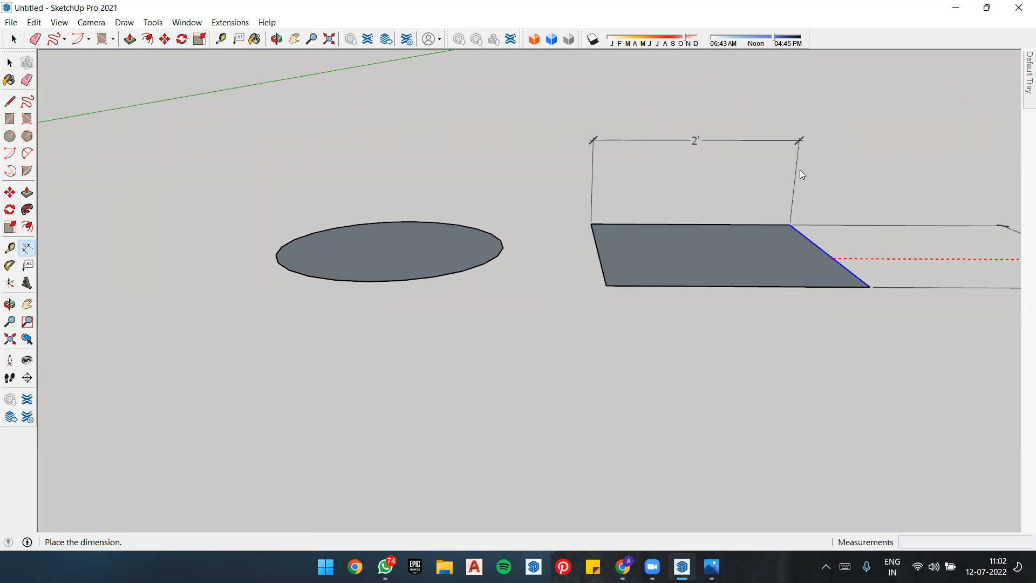
middle_click_drag(744, 300, 807, 172)
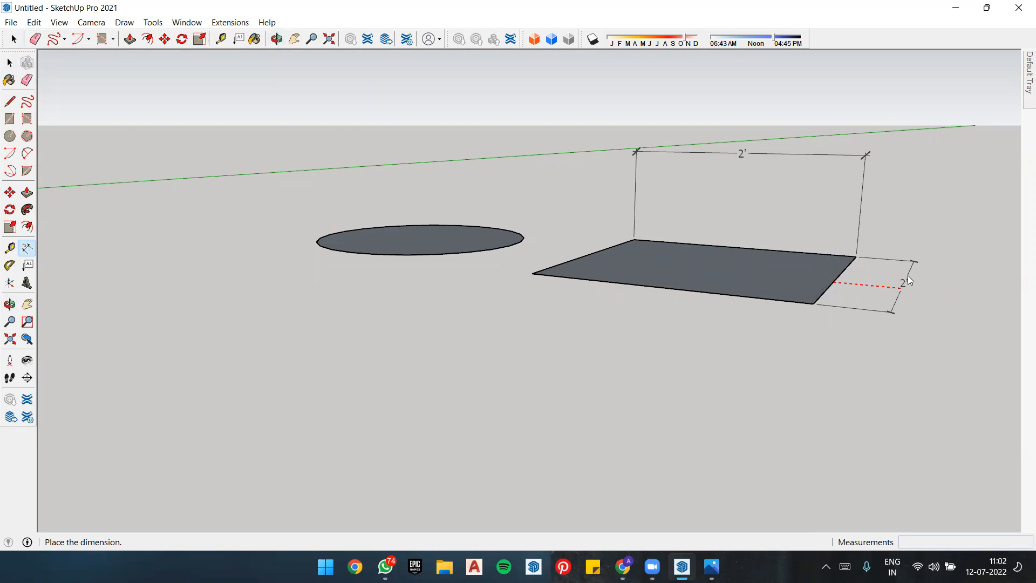
Step: Undo the upright dimension on the square's far edge
key("ctrl+z")
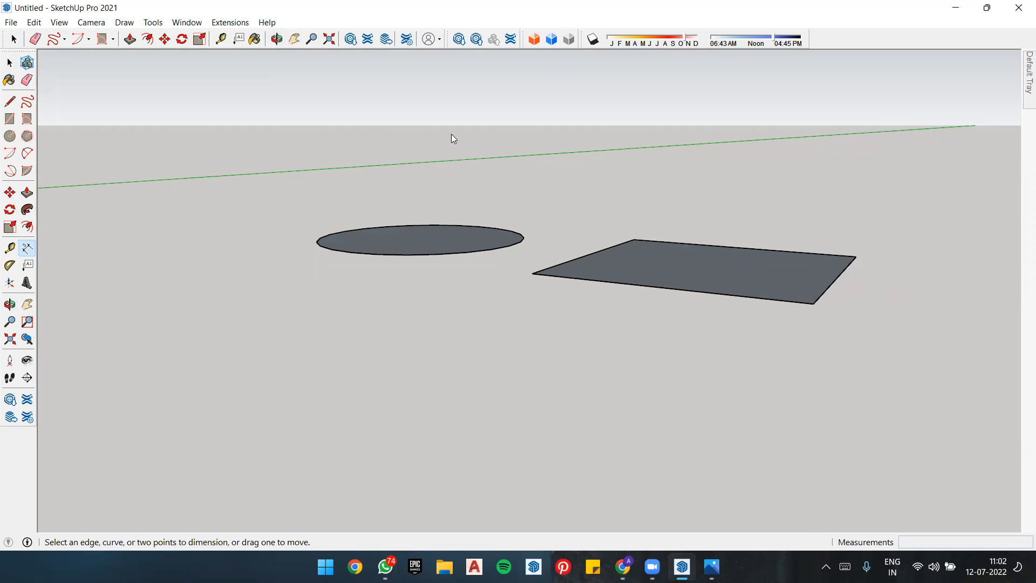
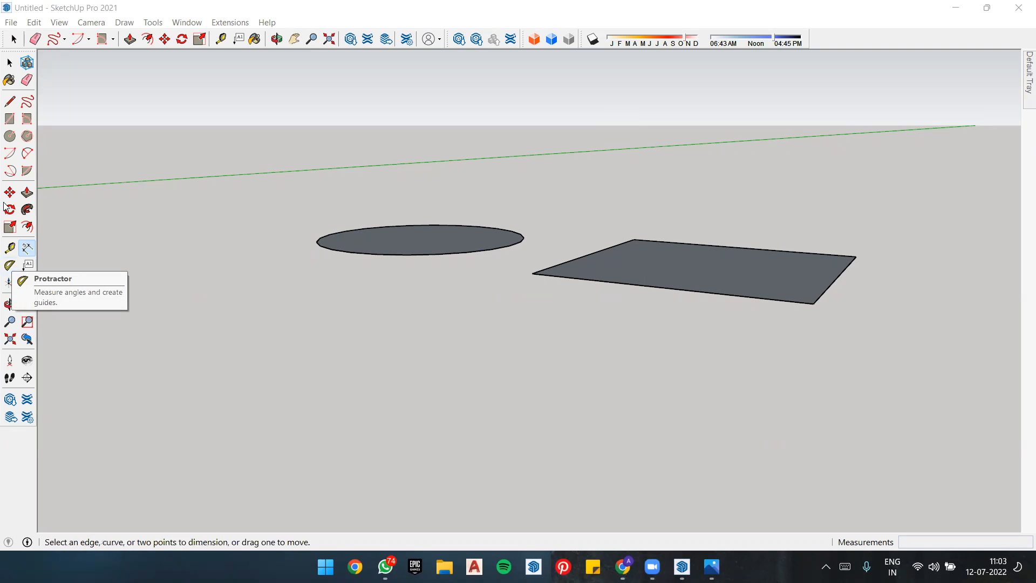
left_click(27, 119)
middle_click_drag(406, 314, 539, 347)
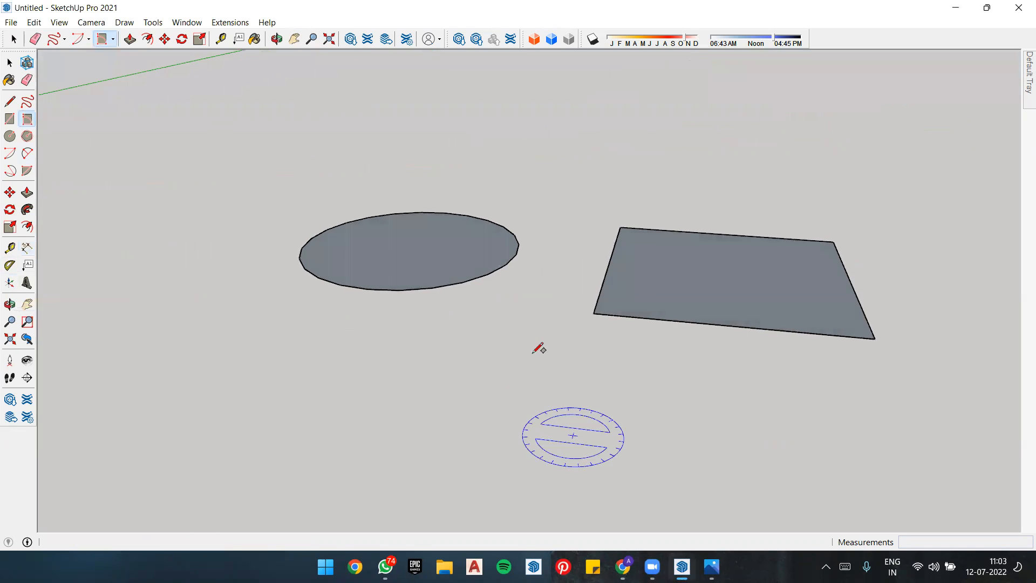
left_click(875, 338)
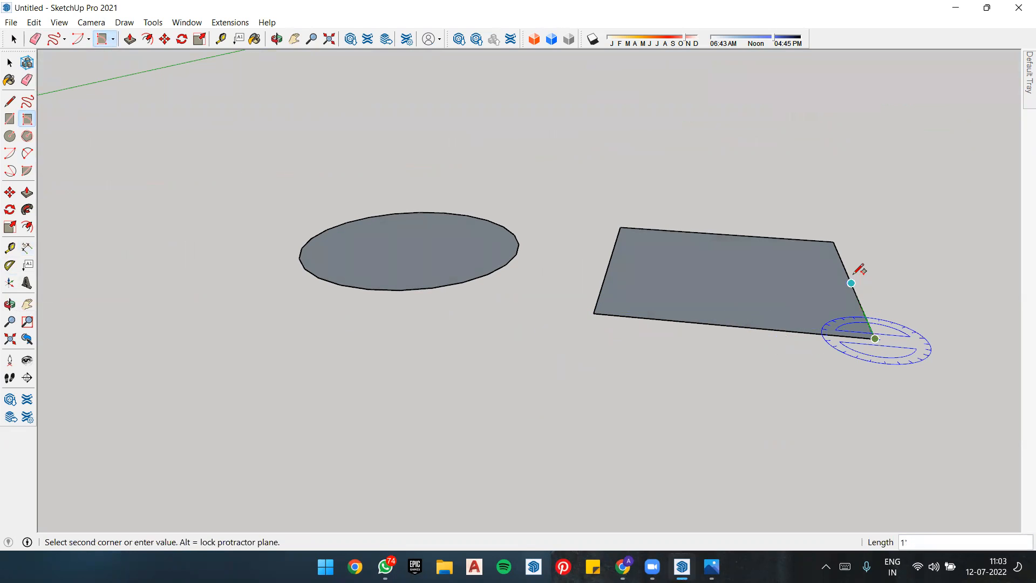
key("space")
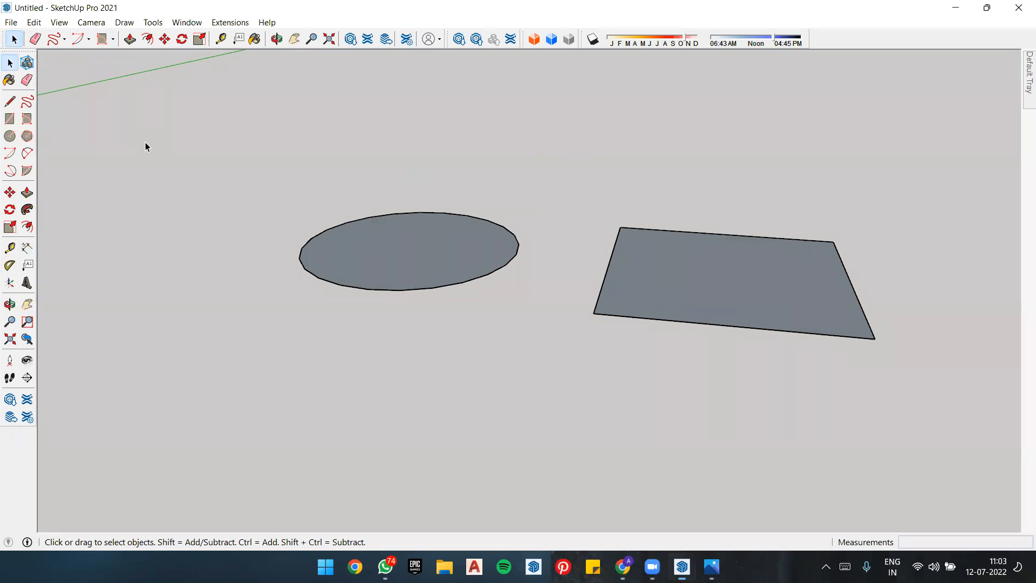
Step: Draw a rotated rectangle about 2' by 8 5/16" on the square's edge opposite the circle, tilted up over the square
left_click(27, 119)
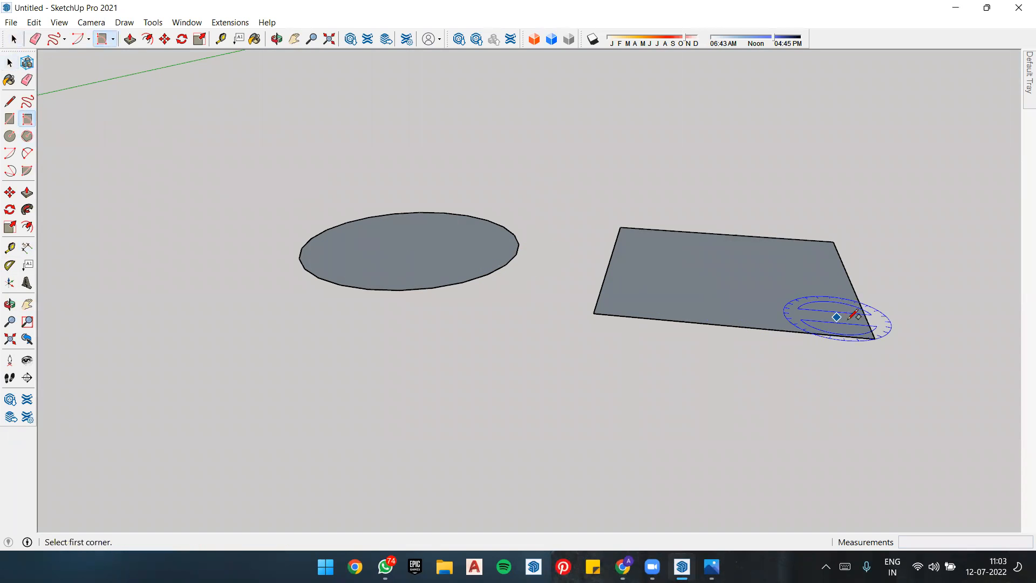
left_click(874, 338)
left_click(834, 241)
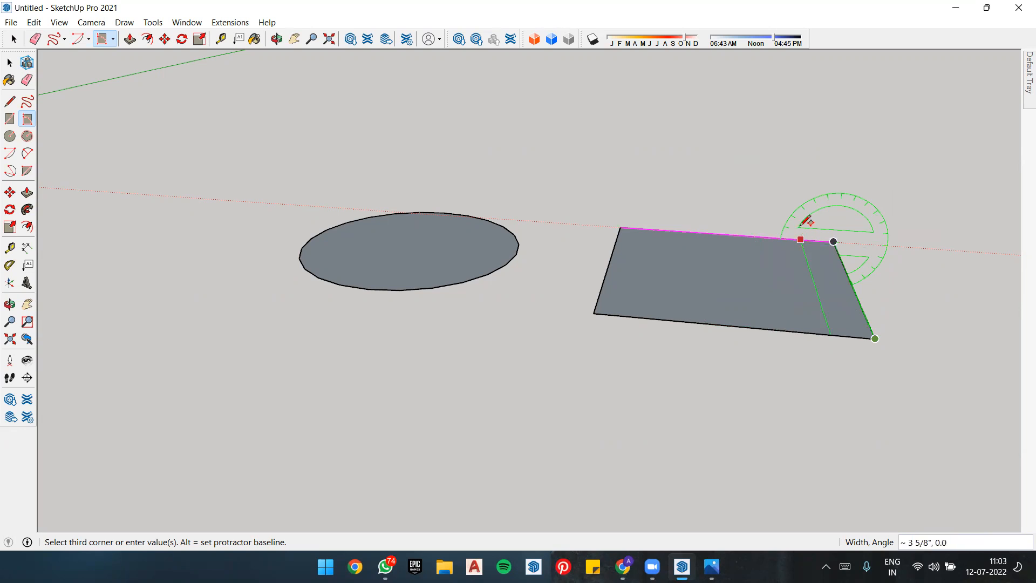
left_click(777, 198)
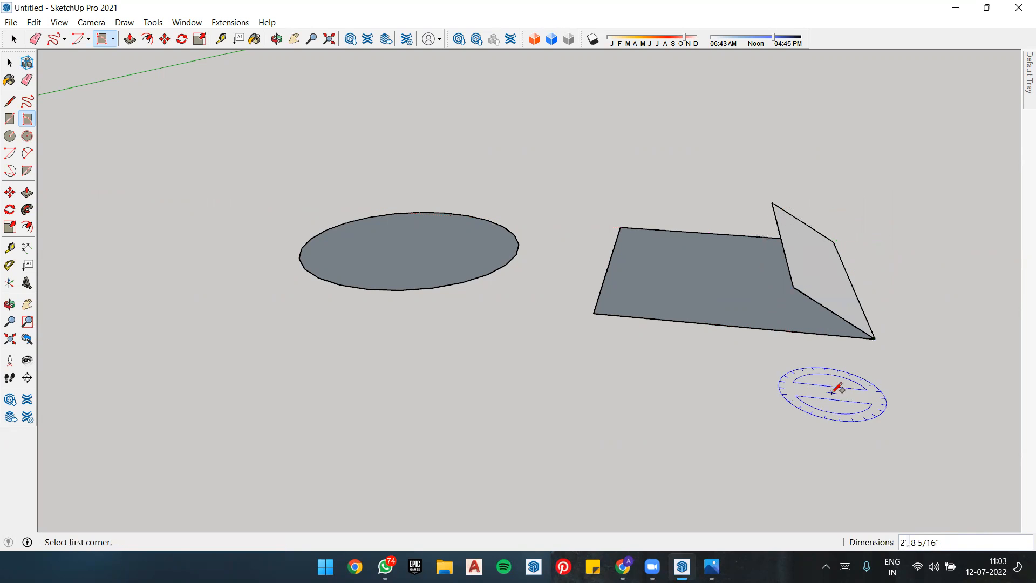
middle_click_drag(834, 385, 826, 351)
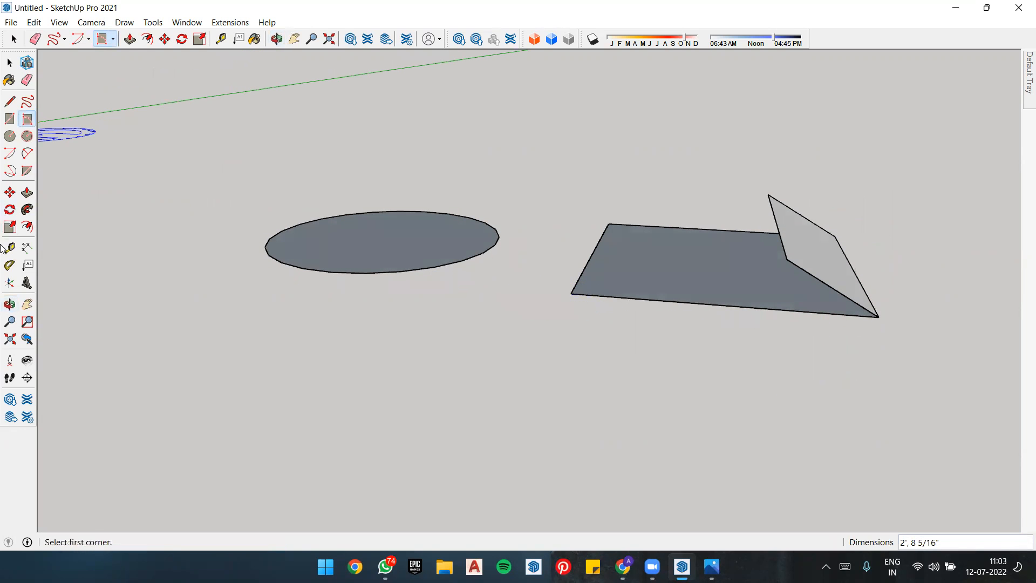
Step: Preview the Protractor's orientation on the square and the tilted rectangle without measuring an angle
left_click(10, 265)
scroll(773, 283, "up", 2)
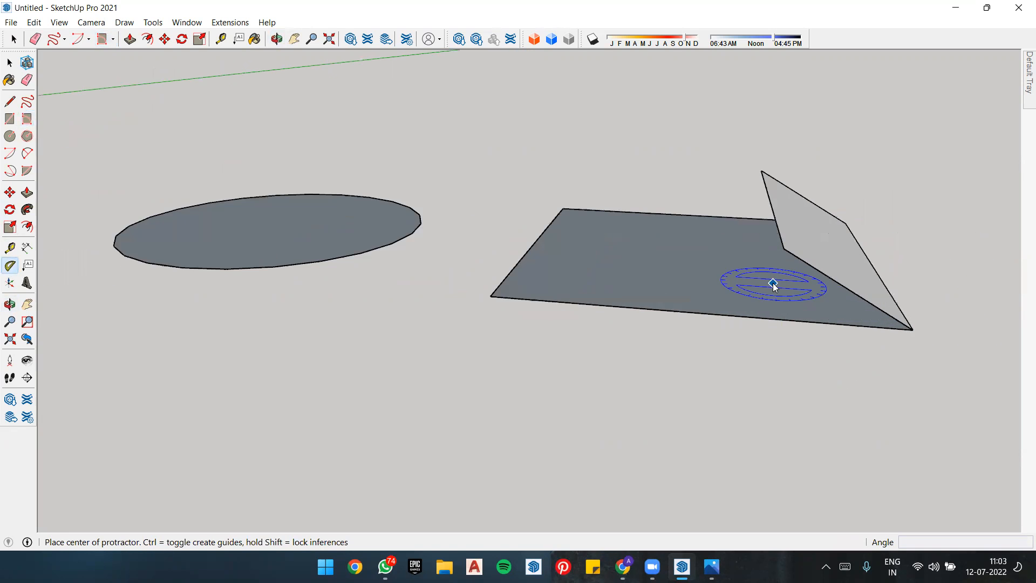
scroll(613, 225, "down", 3)
scroll(612, 221, "down", 2)
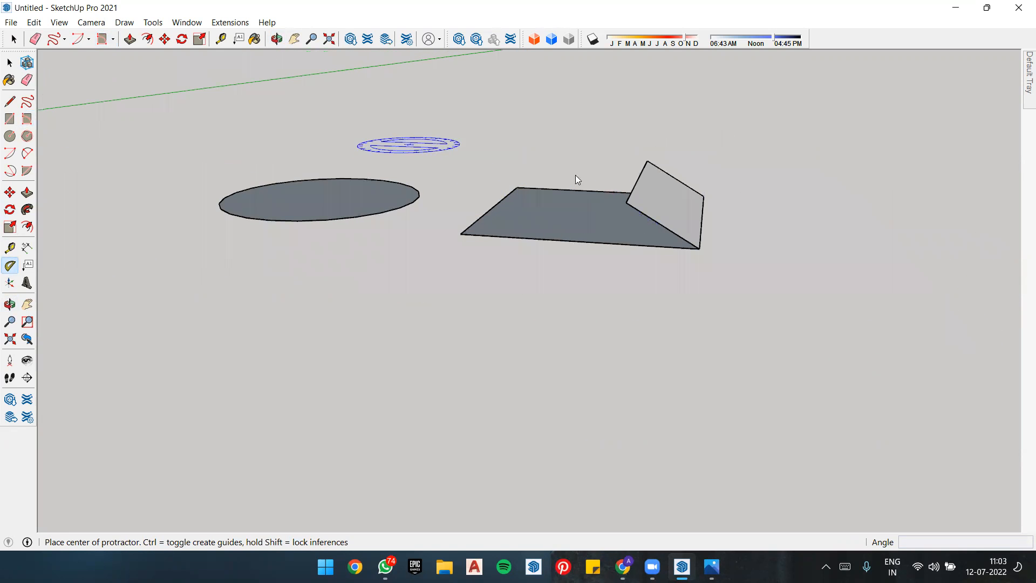
scroll(637, 228, "up", 2)
scroll(640, 206, "up", 3)
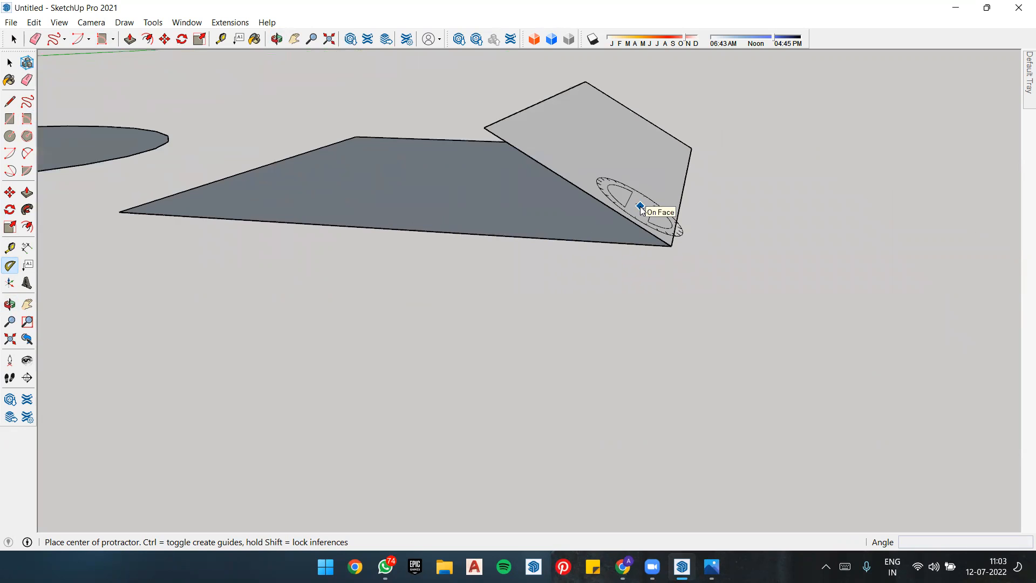
scroll(640, 207, "down", 1)
scroll(596, 252, "down", 1)
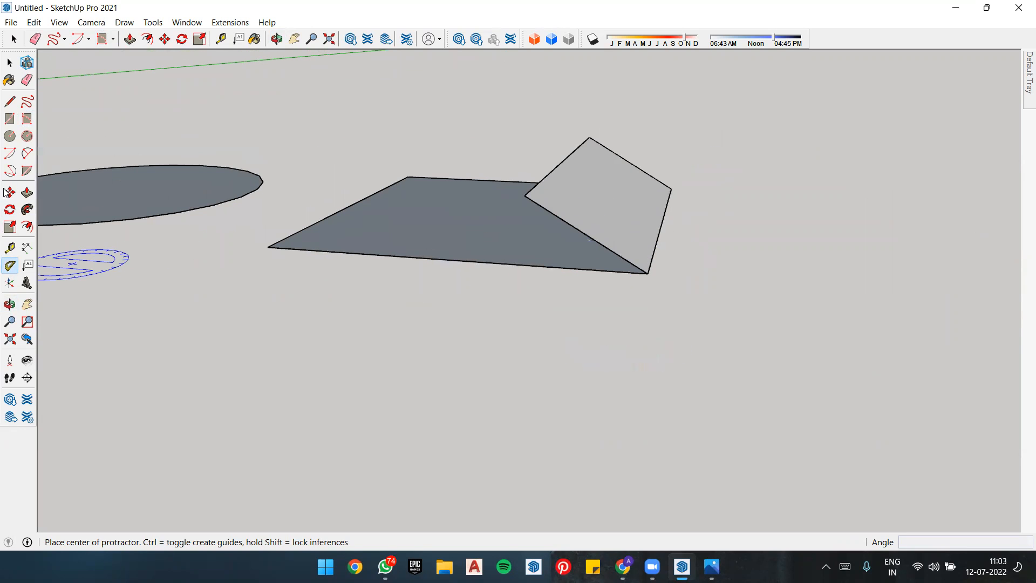
left_click(26, 248)
middle_click_drag(342, 250, 339, 306)
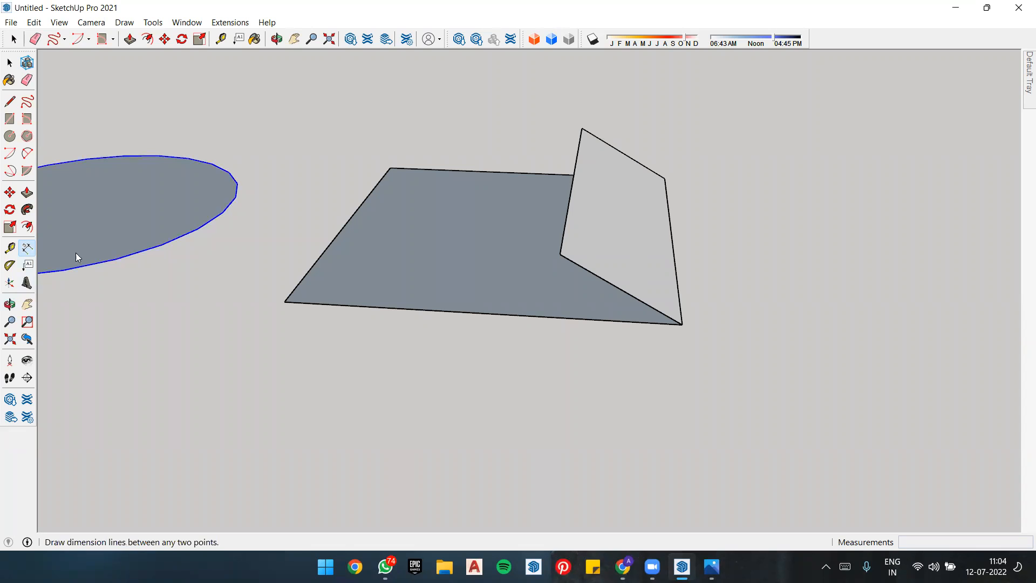
left_click(327, 247)
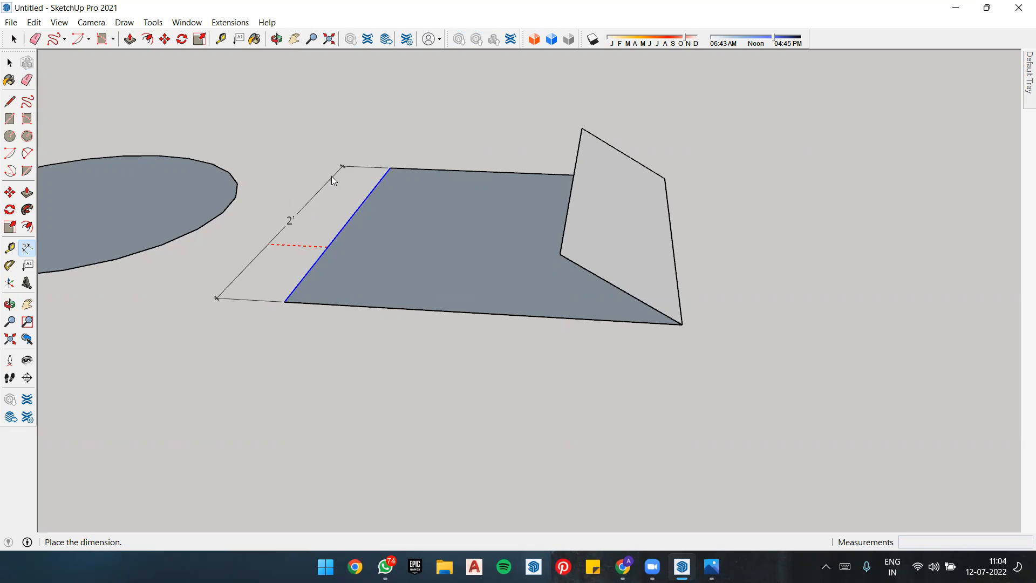
middle_click_drag(397, 163, 332, 143)
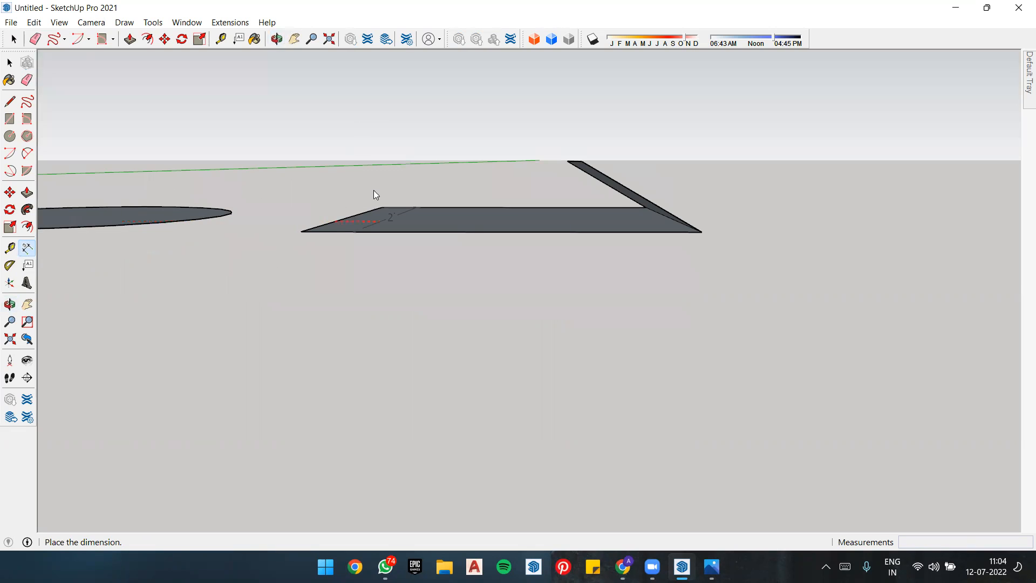
middle_click_drag(373, 193, 369, 218)
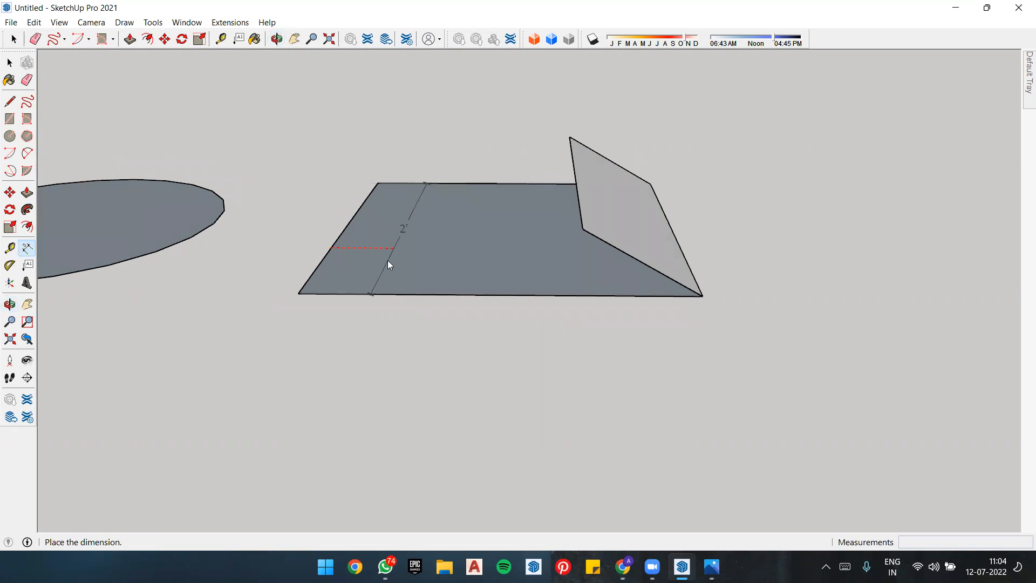
key("Escape")
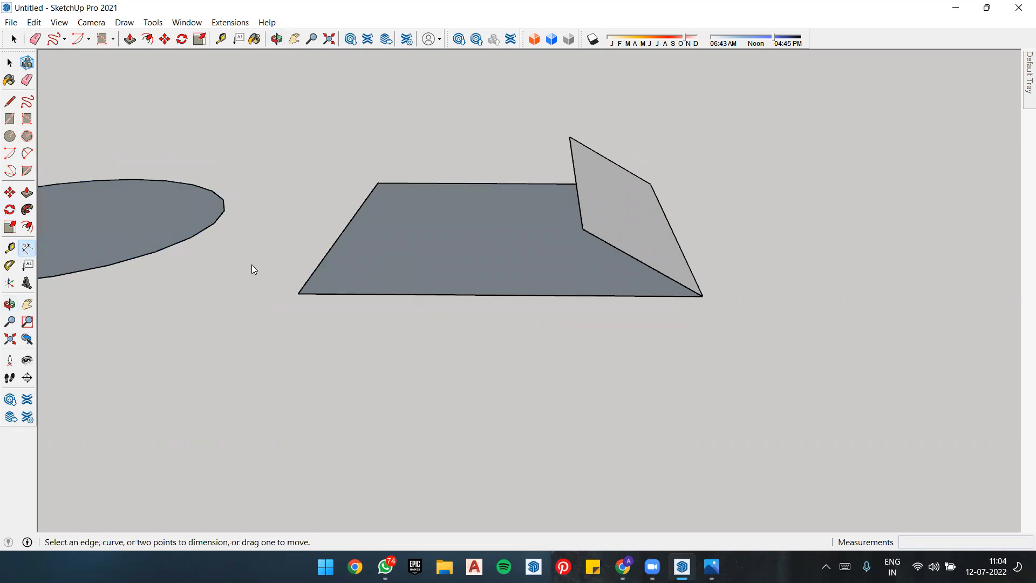
Step: Add a linear dimension to the square's edge beside the circle, with the dimension line standing upright above it
left_click(336, 238)
middle_click_drag(381, 132, 384, 196)
left_click(323, 157)
middle_click_drag(356, 162, 294, 178)
scroll(437, 232, "down", 6)
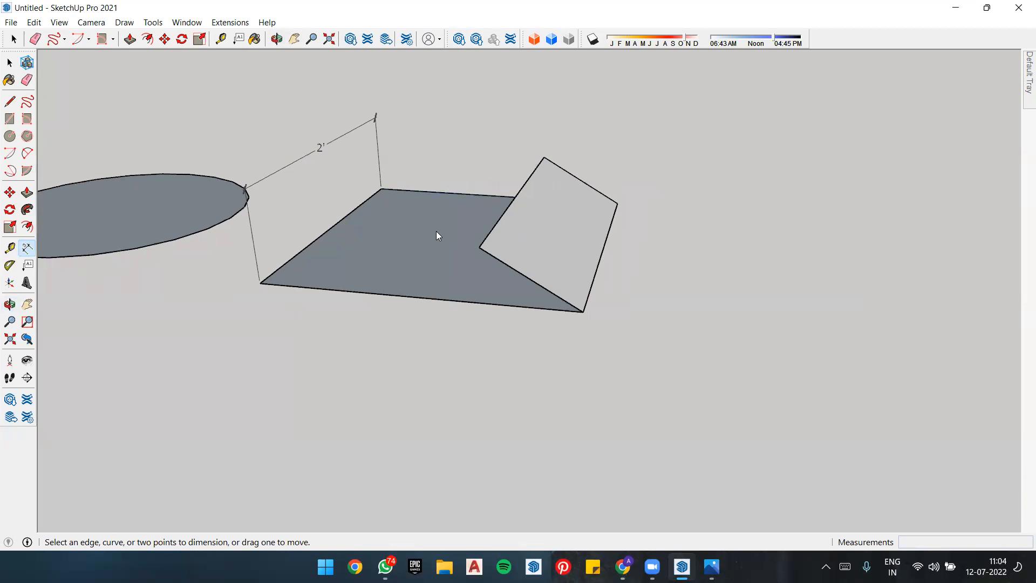
Step: Inspect the dimension beside the circle from above and undo it
middle_click_drag(425, 189, 422, 244)
scroll(416, 263, "up", 3)
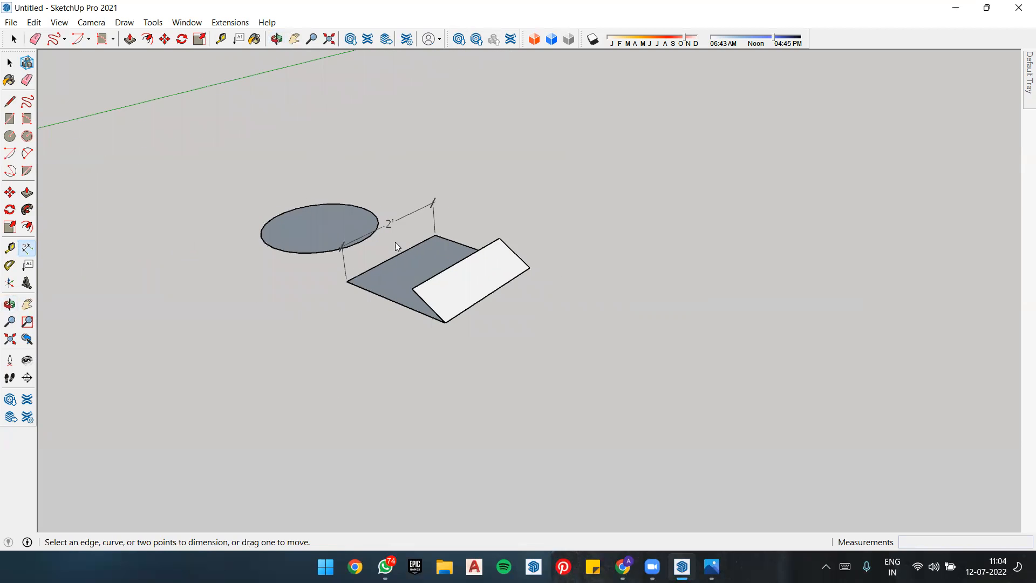
scroll(395, 241, "down", 1)
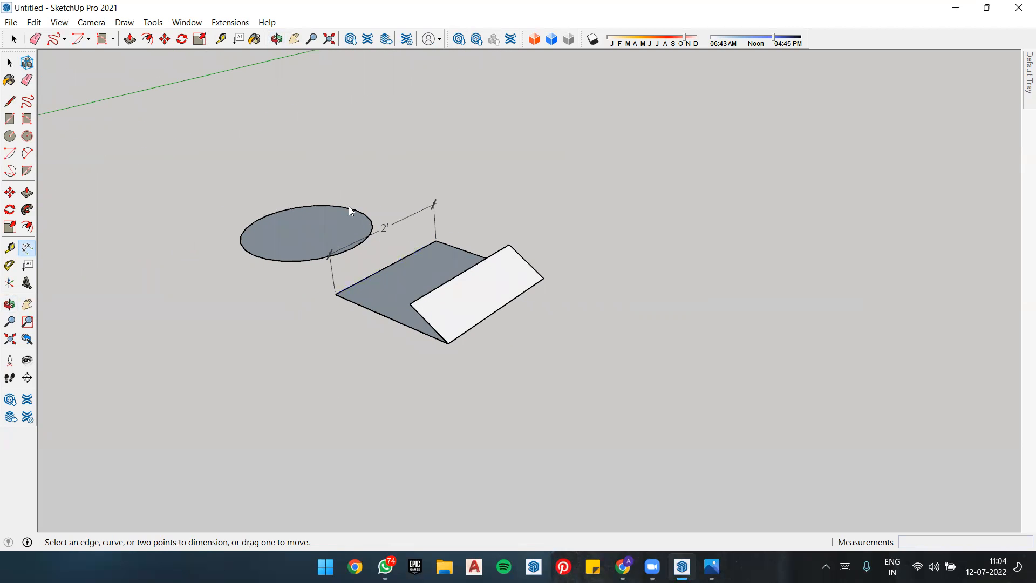
scroll(437, 223, "up", 2)
key("ctrl+z")
Step: Try to measure the angle between the square and the tilted rectangle with the Protractor centred on their shared front corner
mouse_move(477, 219)
middle_mouse_down()
mouse_move(541, 213)
mouse_move(586, 181)
middle_mouse_up()
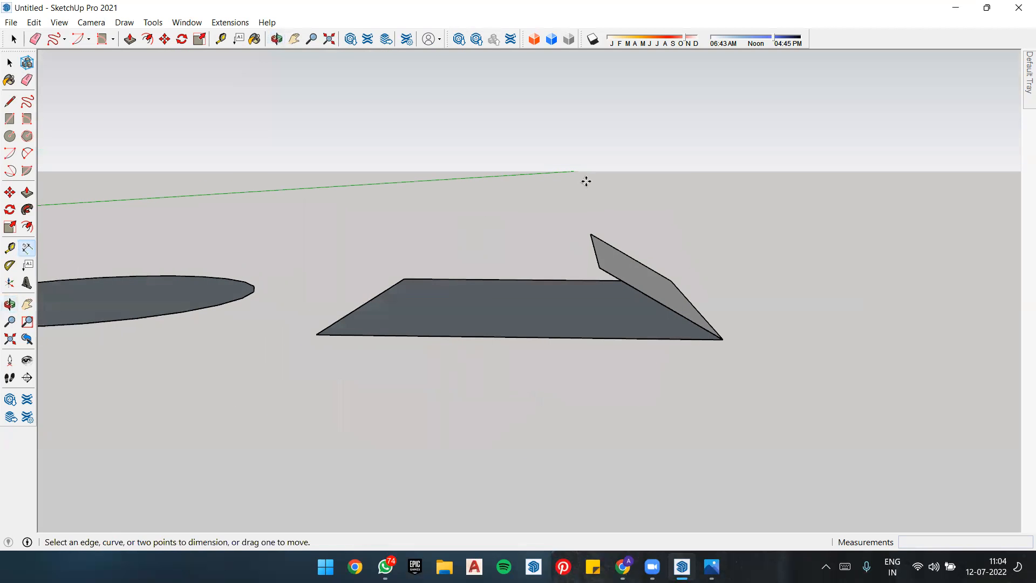
left_click(10, 266)
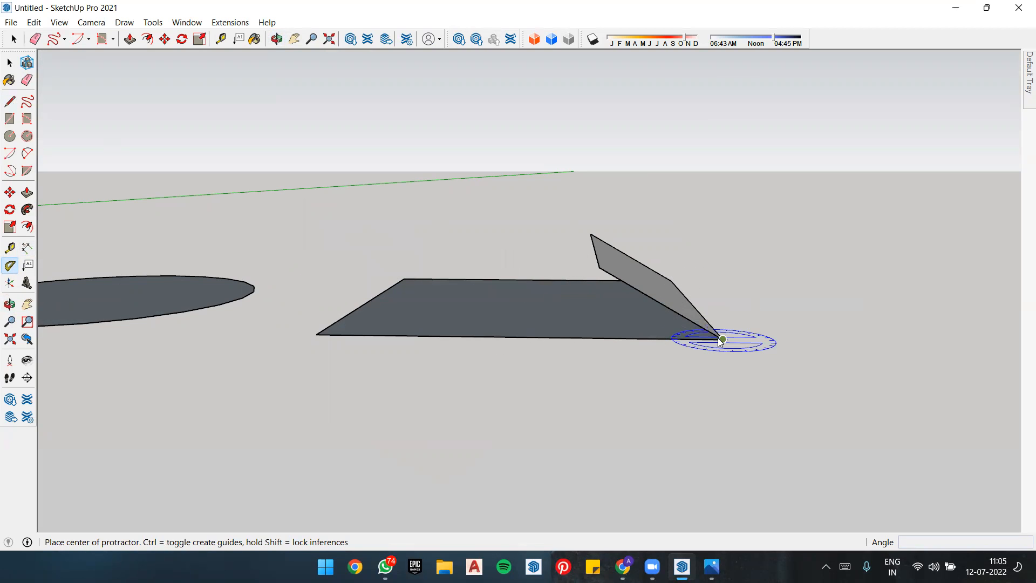
left_click(722, 339)
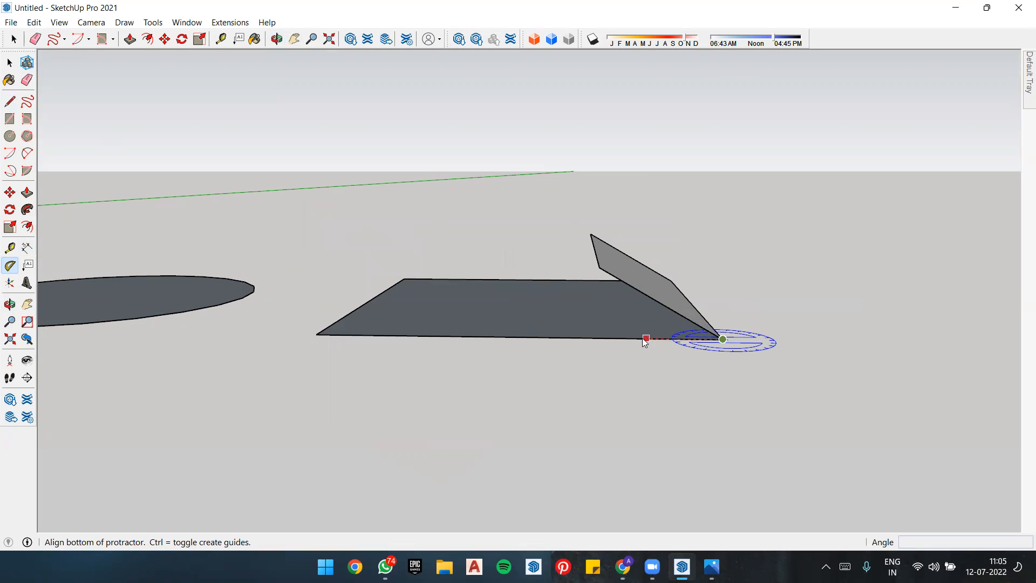
left_click(596, 267)
left_click(598, 338)
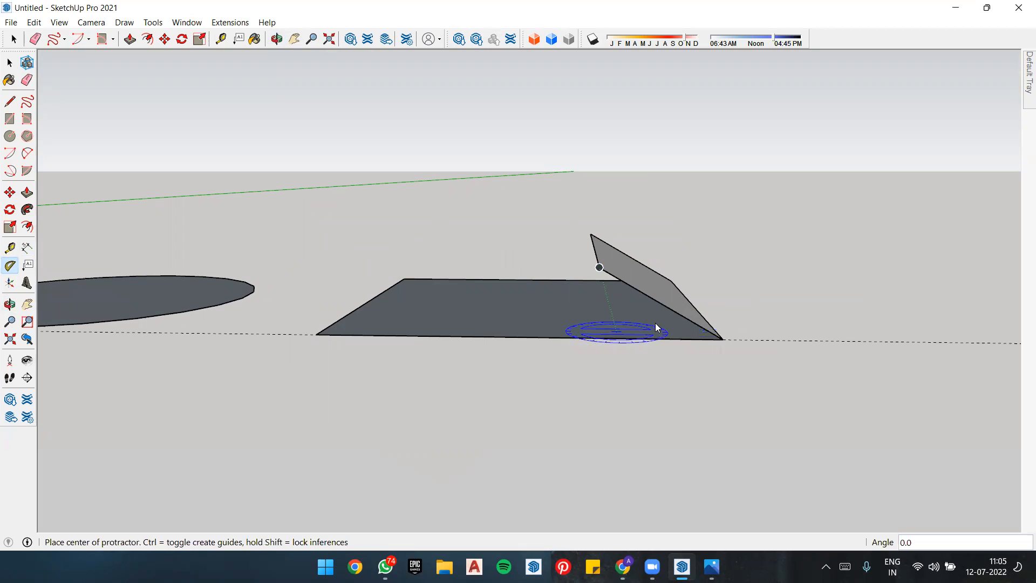
Step: Measure the angle from the tilted rectangle's side edge down to the square's front edge with the Protractor, without placing a guide
left_click(723, 340)
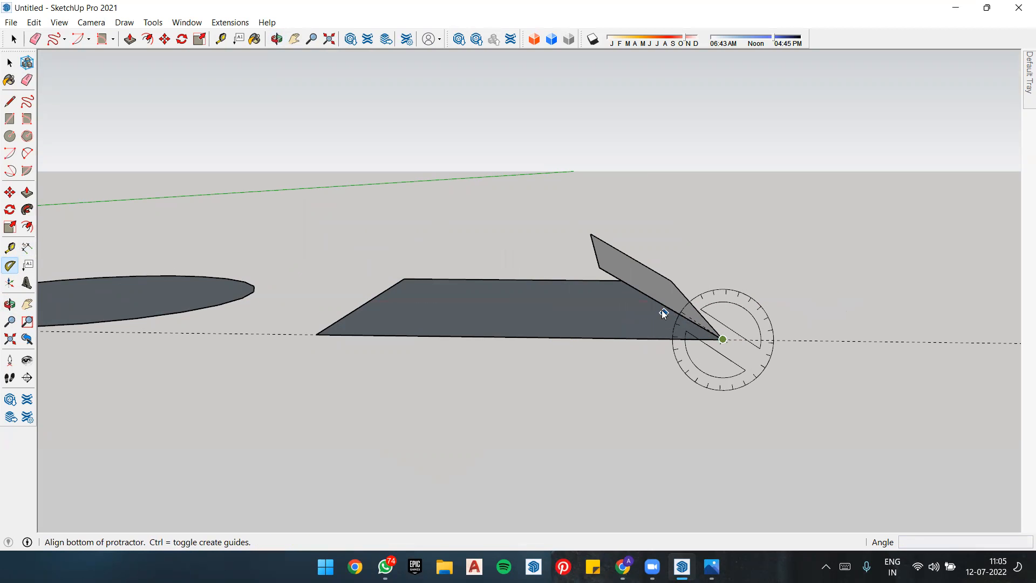
left_click(600, 268)
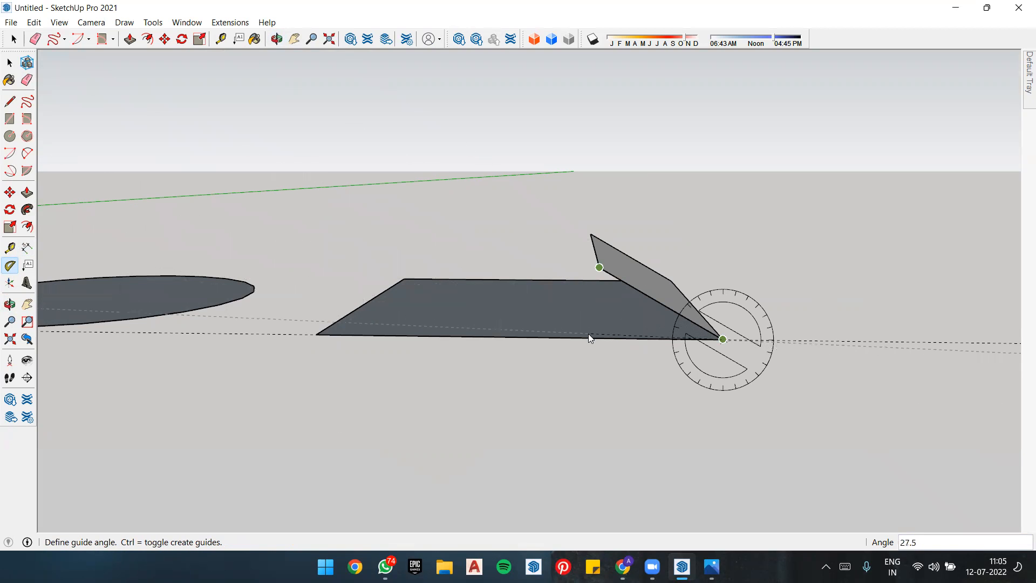
key("space")
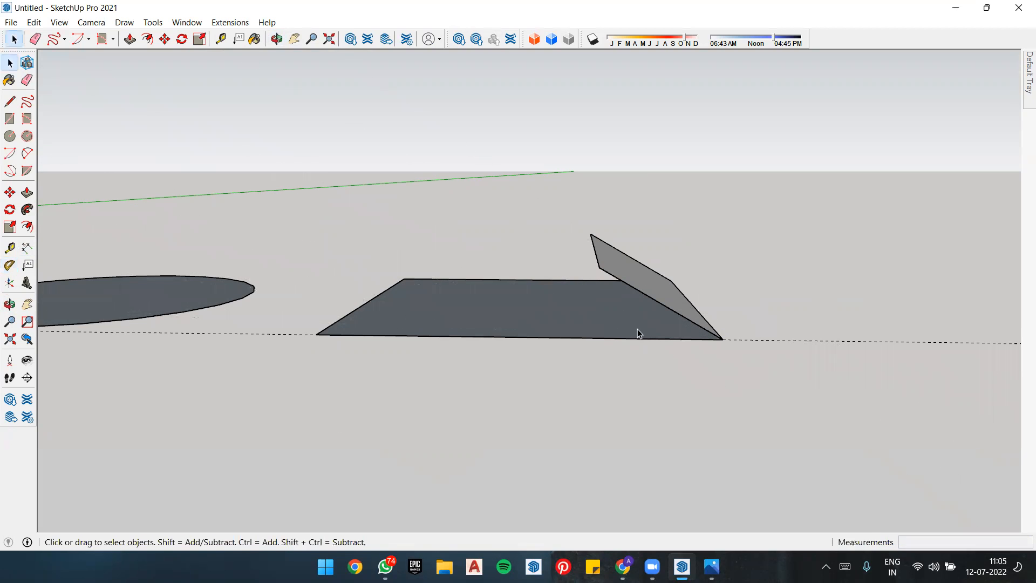
Step: Measure the tilted rectangle's angle to the square again from a nearly edge-on view, using its side edge as the Protractor's baseline
left_click(9, 266)
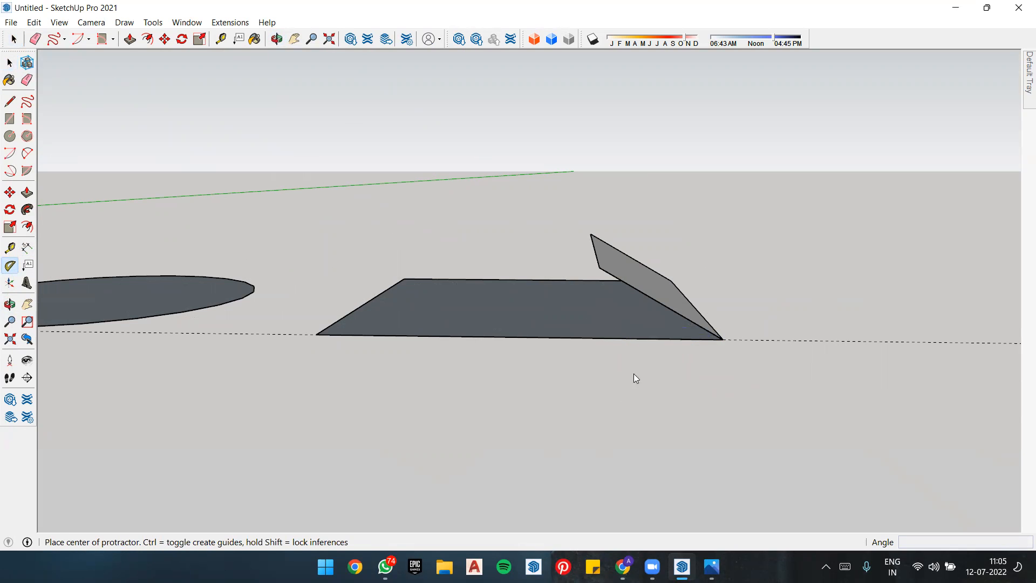
scroll(621, 364, "down", 5)
scroll(351, 318, "down", 3)
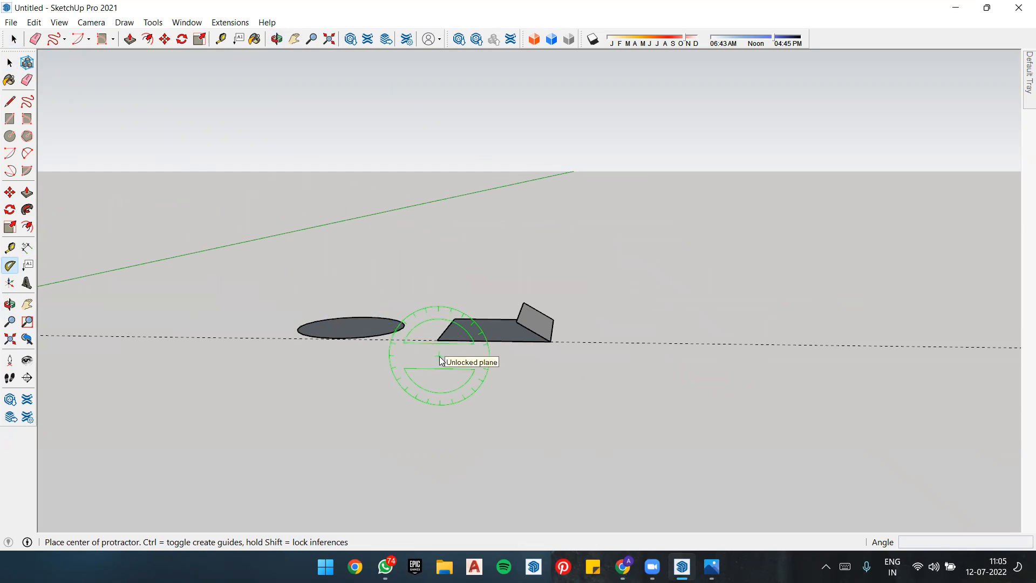
scroll(545, 334, "up", 5)
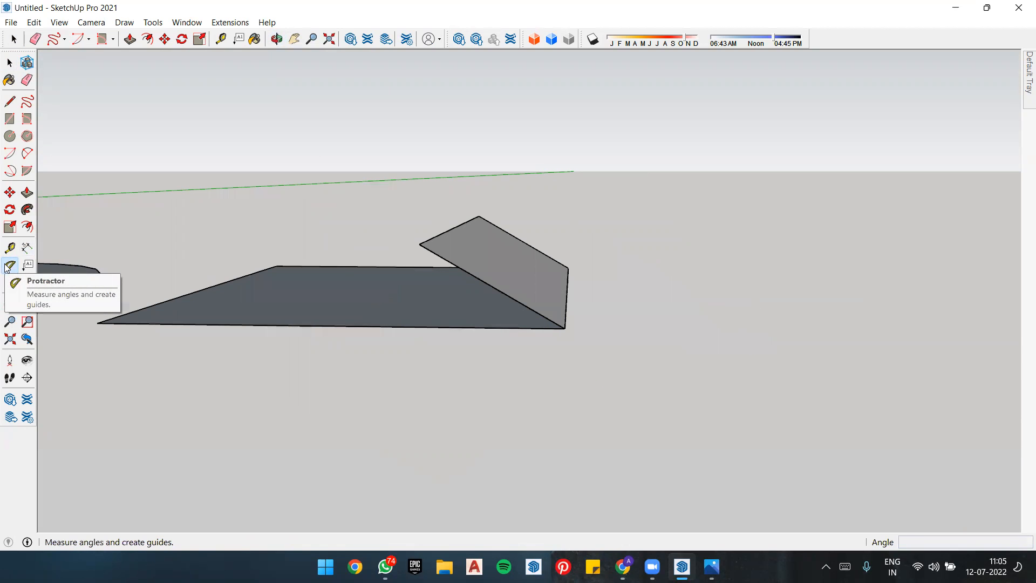
middle_click_drag(557, 357, 581, 313)
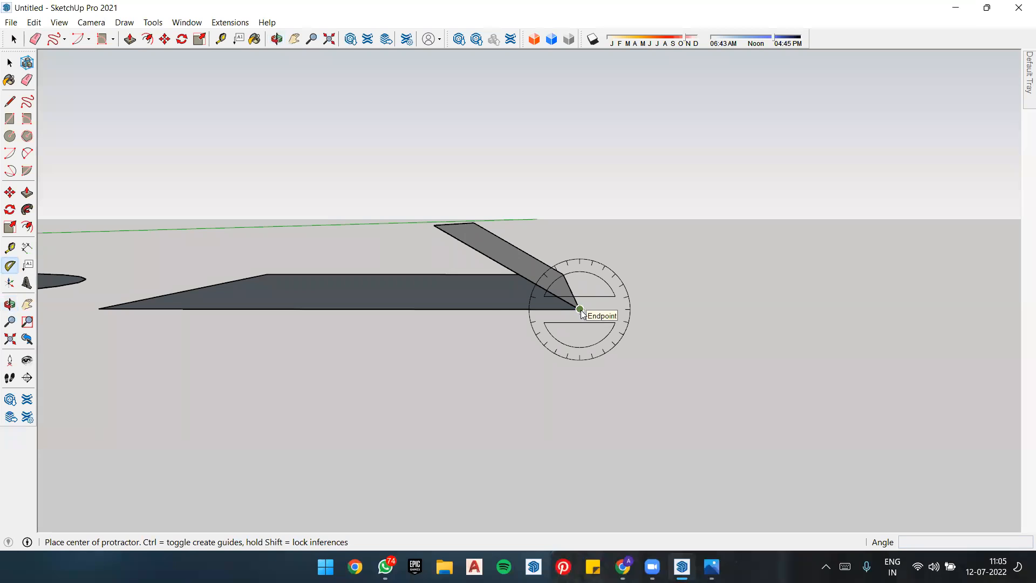
left_click(581, 310)
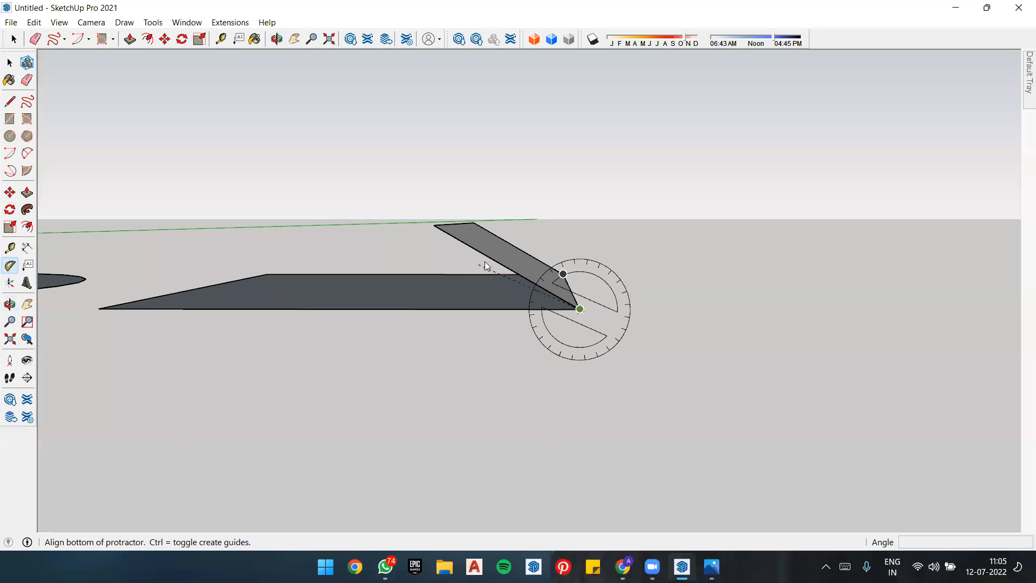
left_click(438, 224)
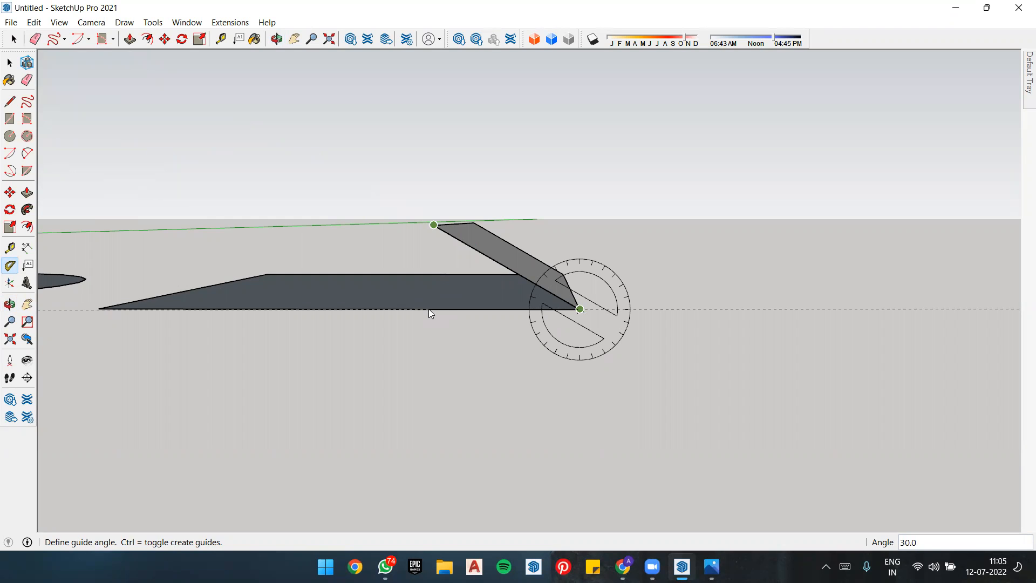
key("space")
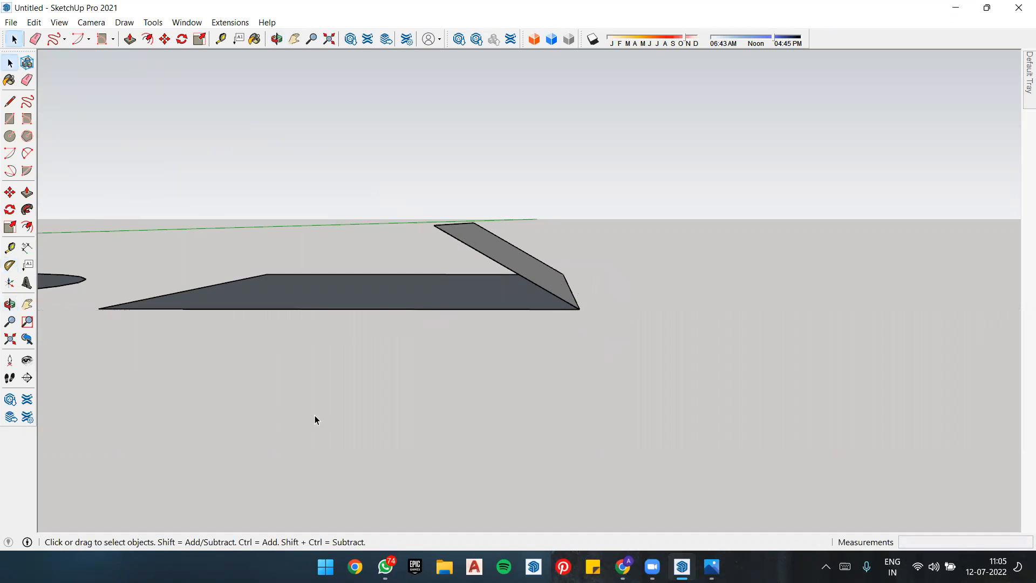
Step: Draw an upright rotated rectangle of 2' by 10" on the square's edge beside the circle
left_click(30, 120)
left_click(99, 308)
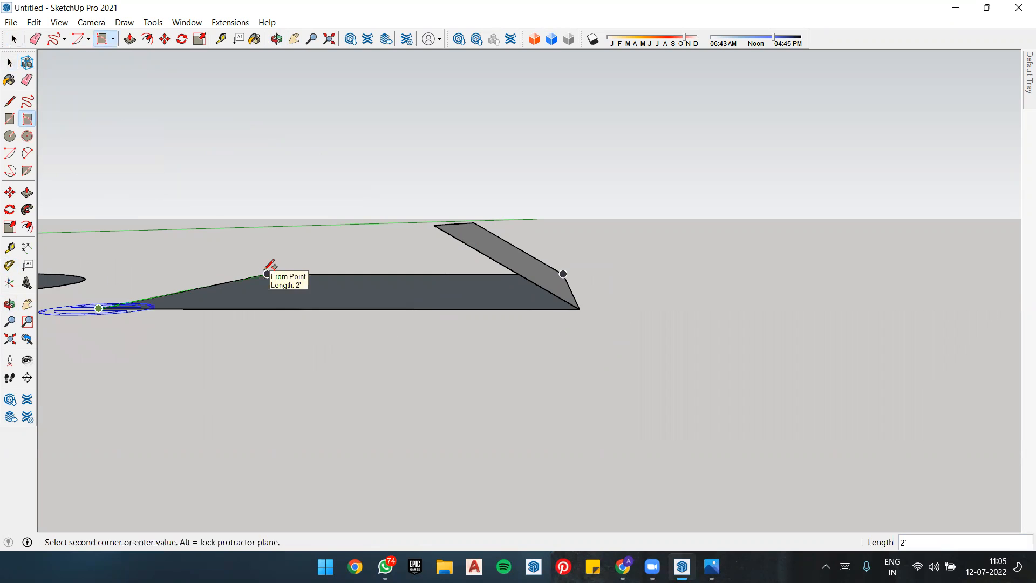
middle_click_drag(266, 273, 277, 317)
left_click(260, 259)
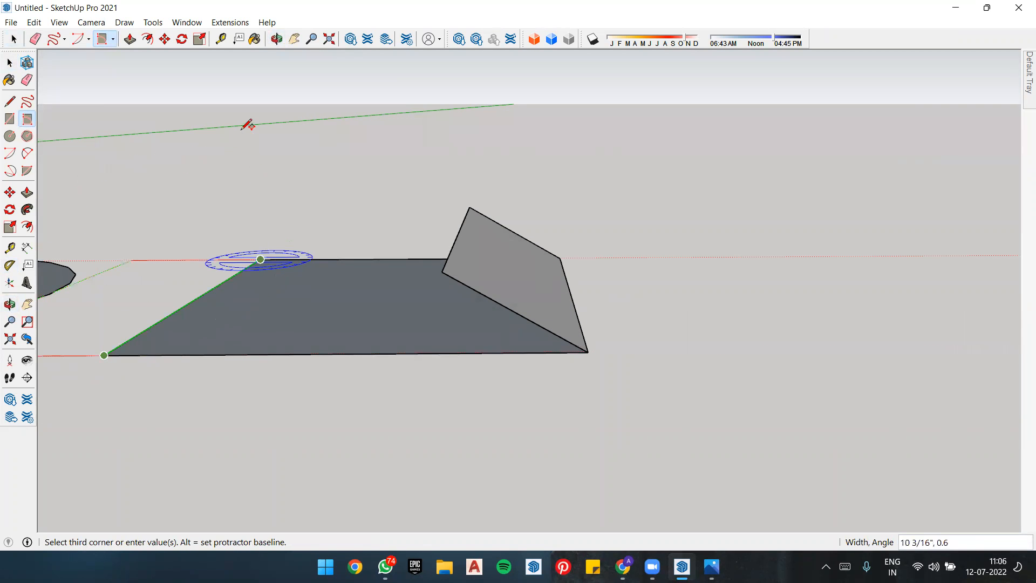
scroll(251, 161, "down", 3)
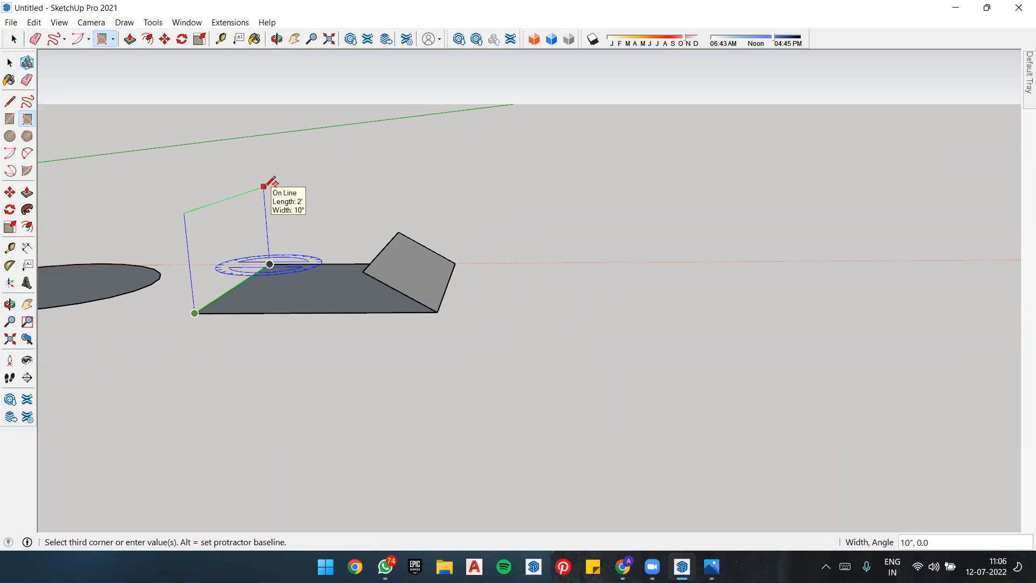
left_click(264, 185)
scroll(254, 233, "up", 3)
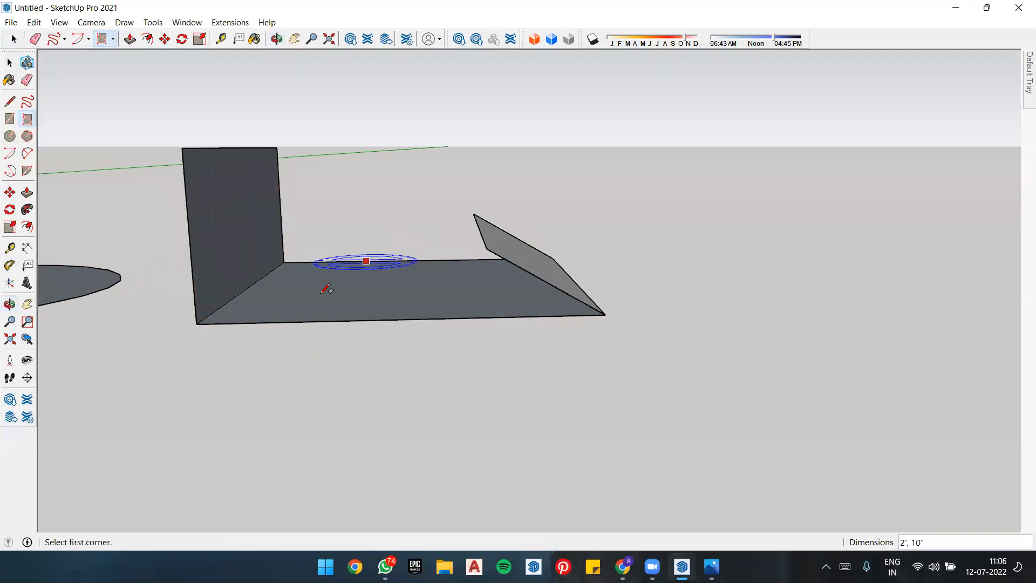
Step: Measure the angle between the upright rectangle and the square with the Protractor, and undo the upright rectangle
left_click(10, 265)
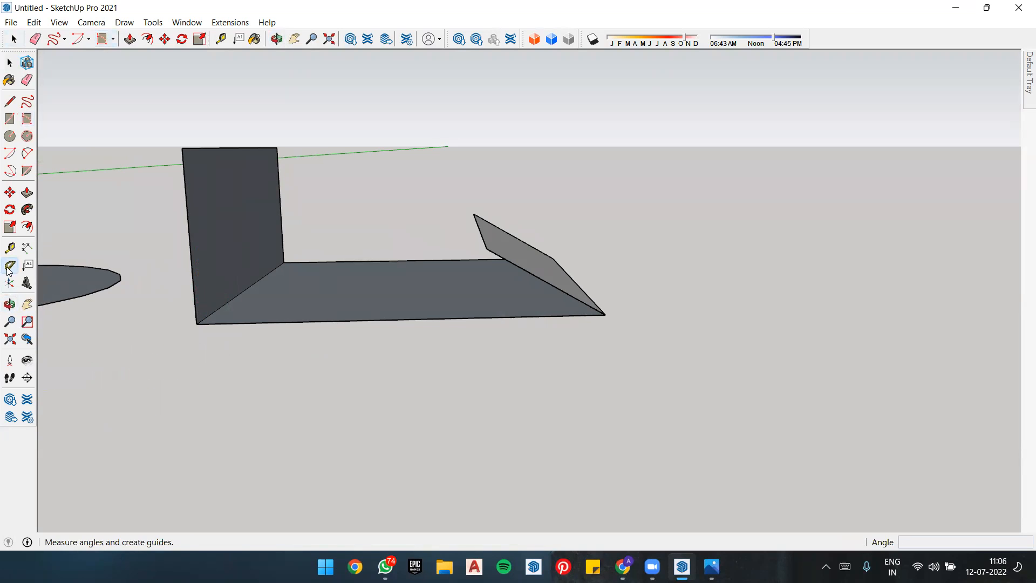
left_click(196, 324)
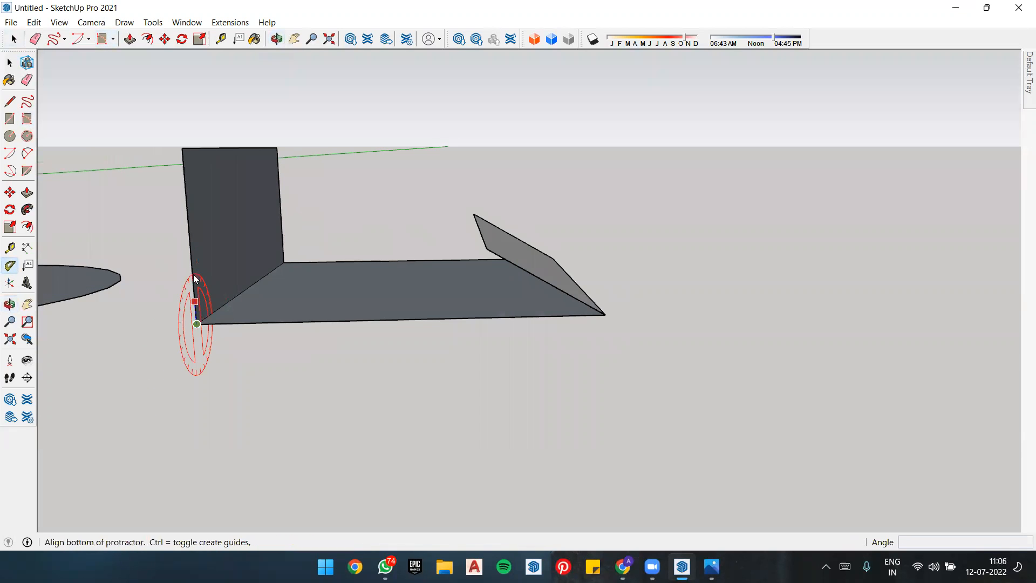
left_click(182, 149)
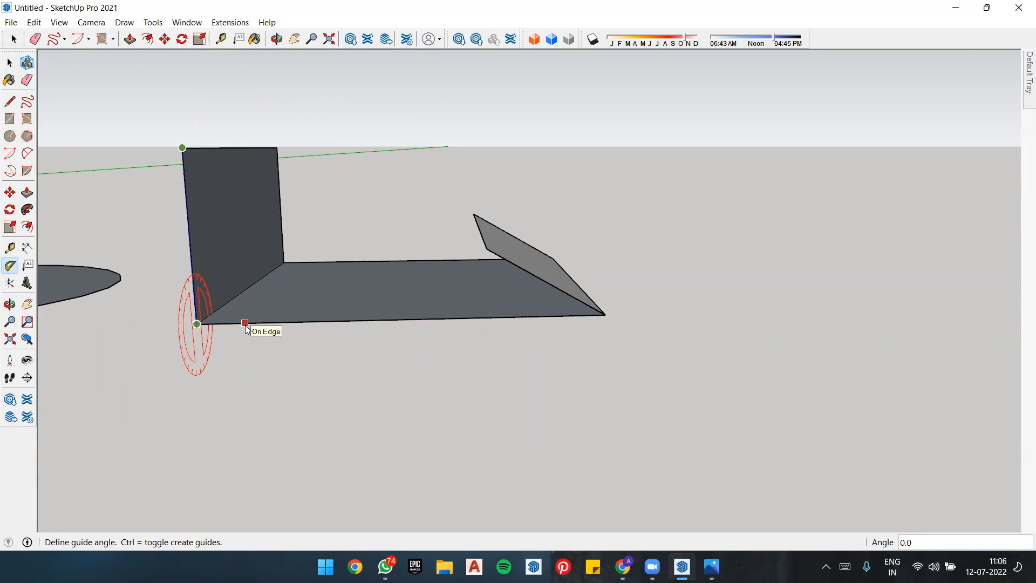
key("ctrl+z")
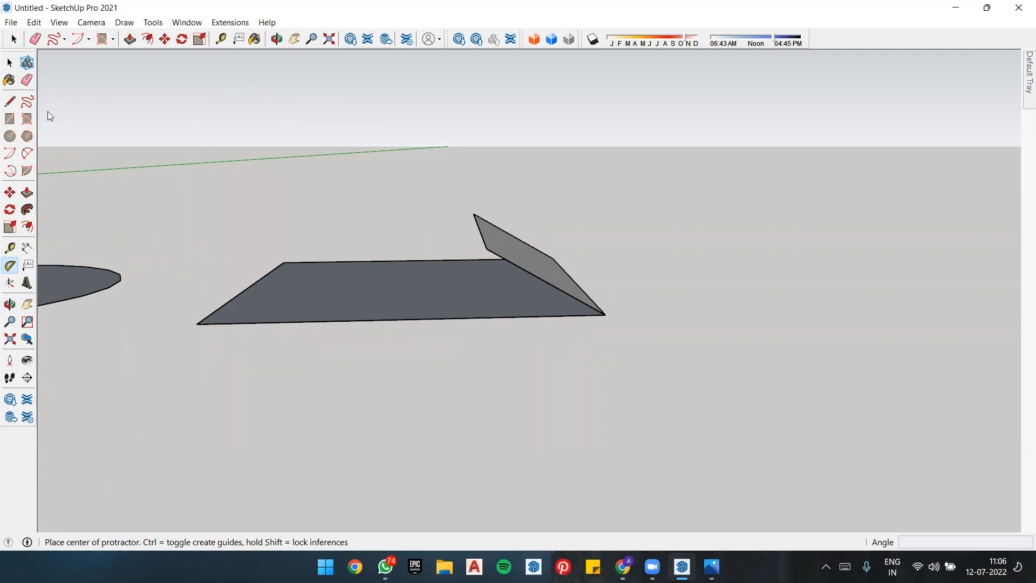
Step: Draw a rotated rectangle about 2' by 7 13/16" on the square's edge beside the circle, tilted up over the square
left_click(27, 119)
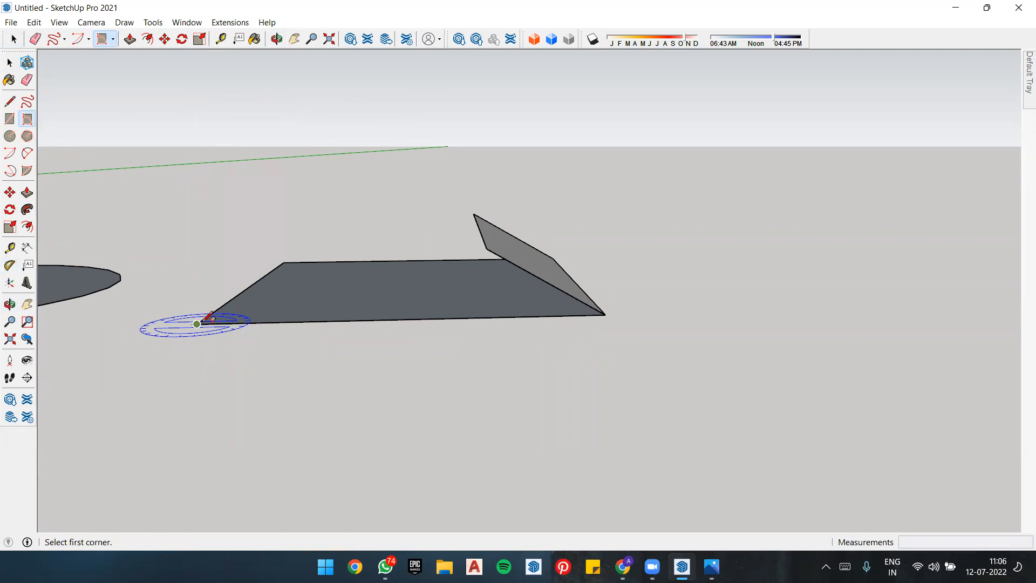
left_click(201, 322)
mouse_move(287, 257)
middle_mouse_down()
mouse_move(284, 292)
mouse_move(283, 270)
middle_mouse_up()
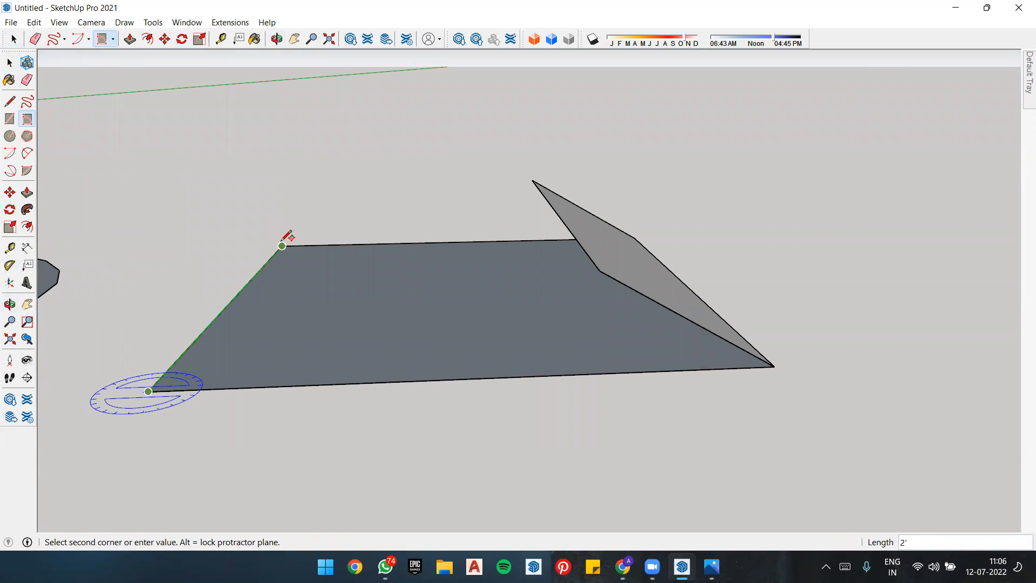
left_click(282, 246)
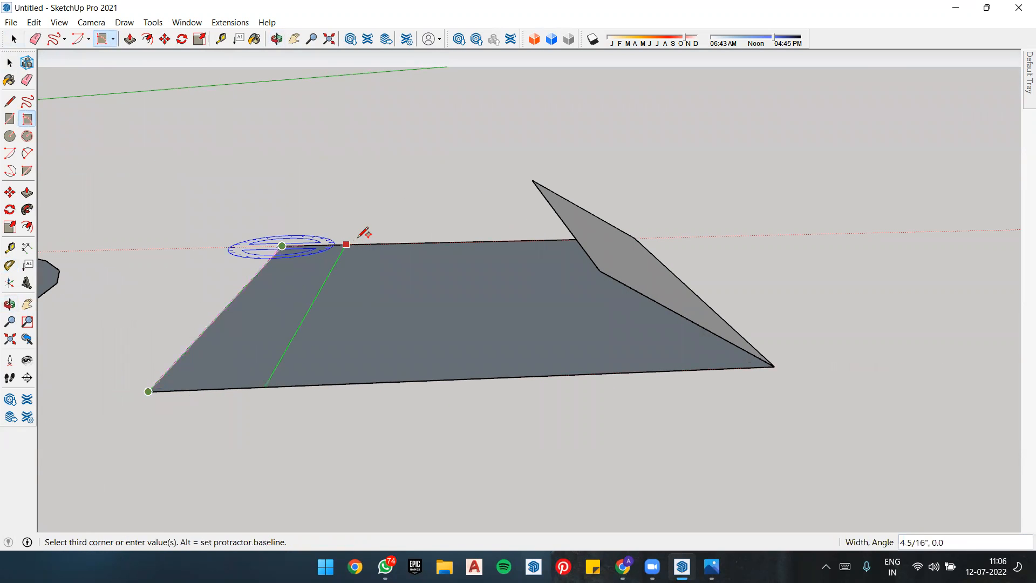
left_click(372, 172)
Step: Measure the angle between the new tilted rectangle's side edge and the square's front edge with the Protractor, without placing a guide
middle_click_drag(347, 280, 641, 265)
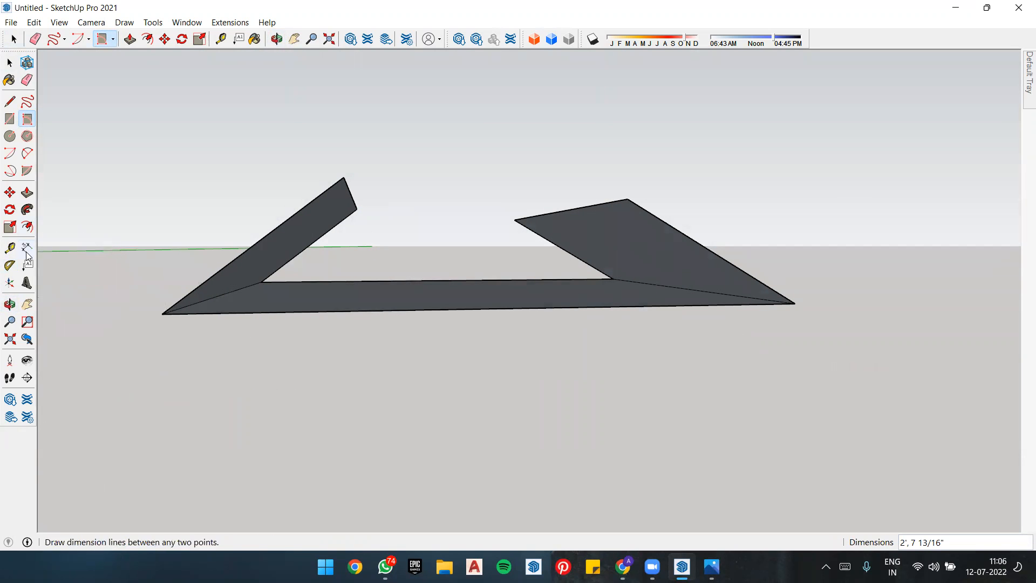
left_click(10, 265)
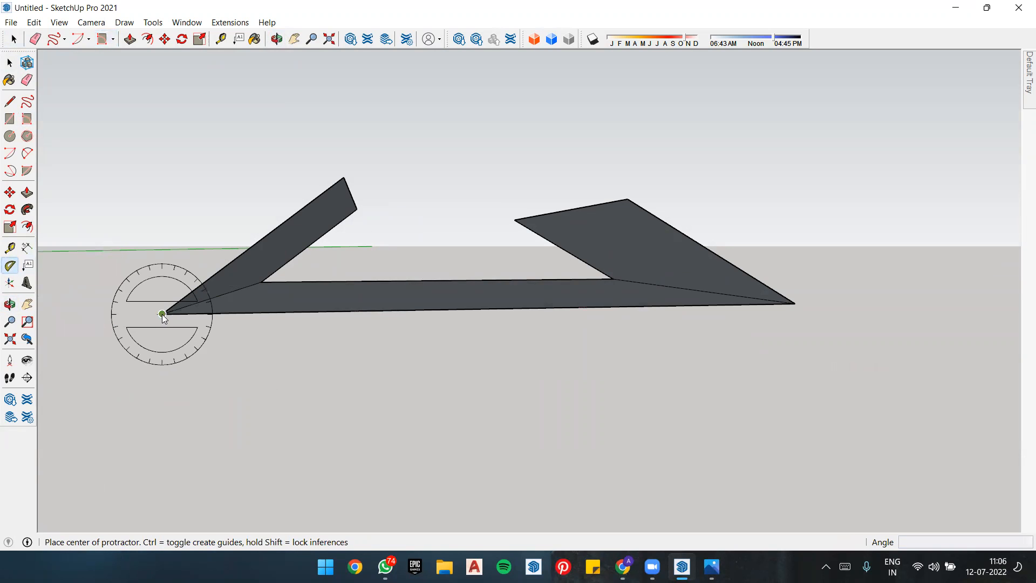
left_click(162, 314)
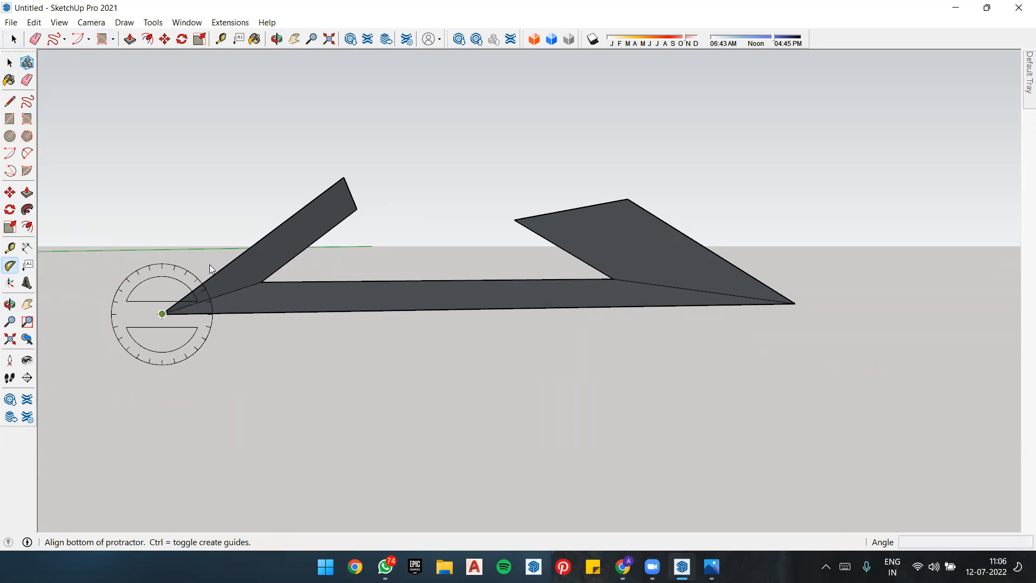
left_click(343, 177)
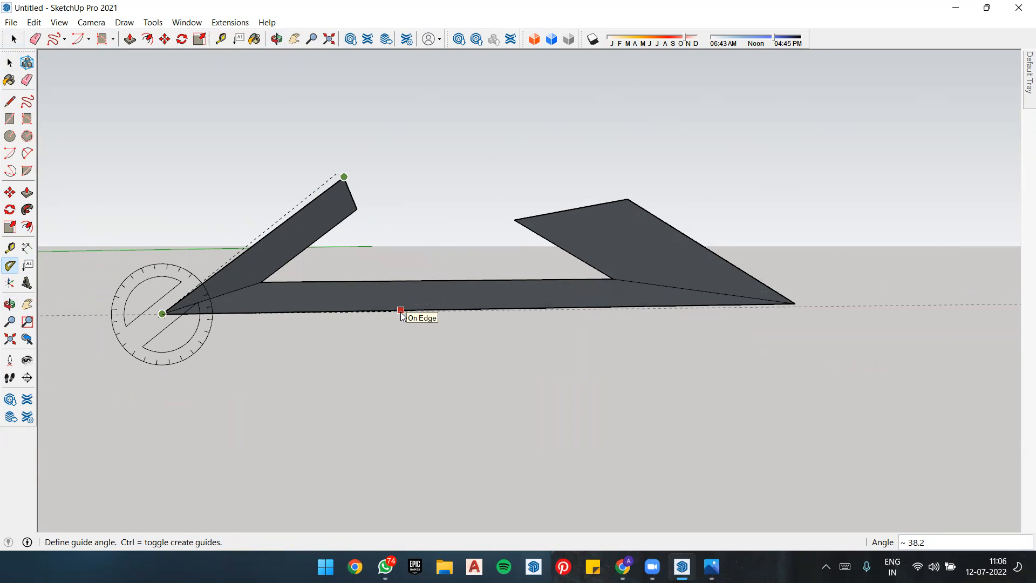
key("Escape")
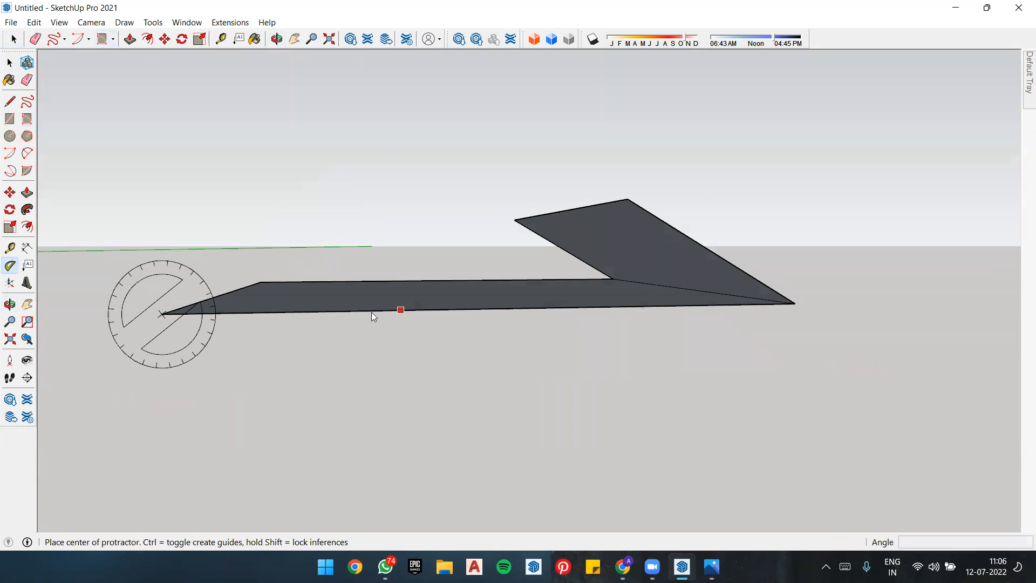
left_click(162, 313)
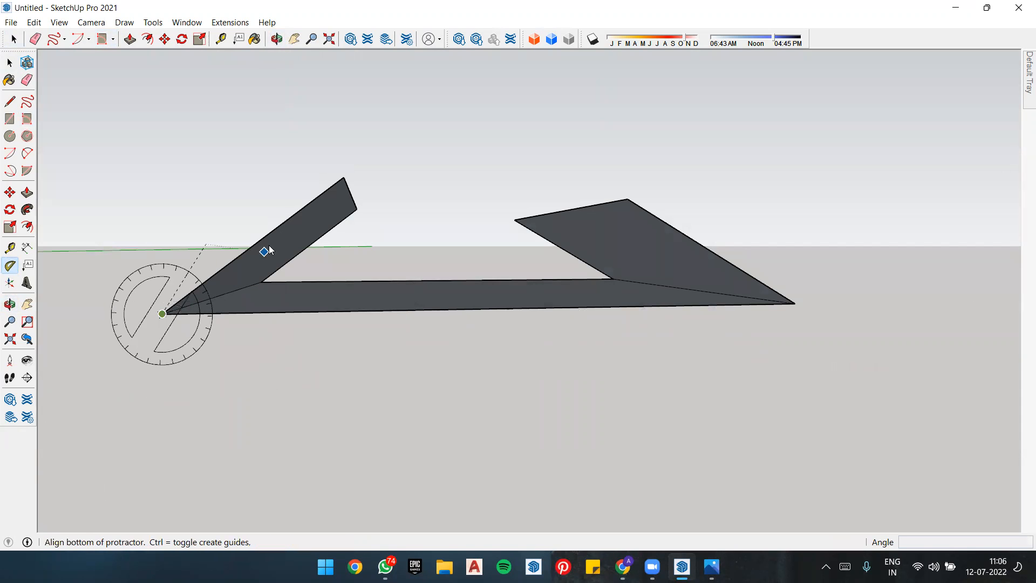
middle_click_drag(347, 197, 351, 234)
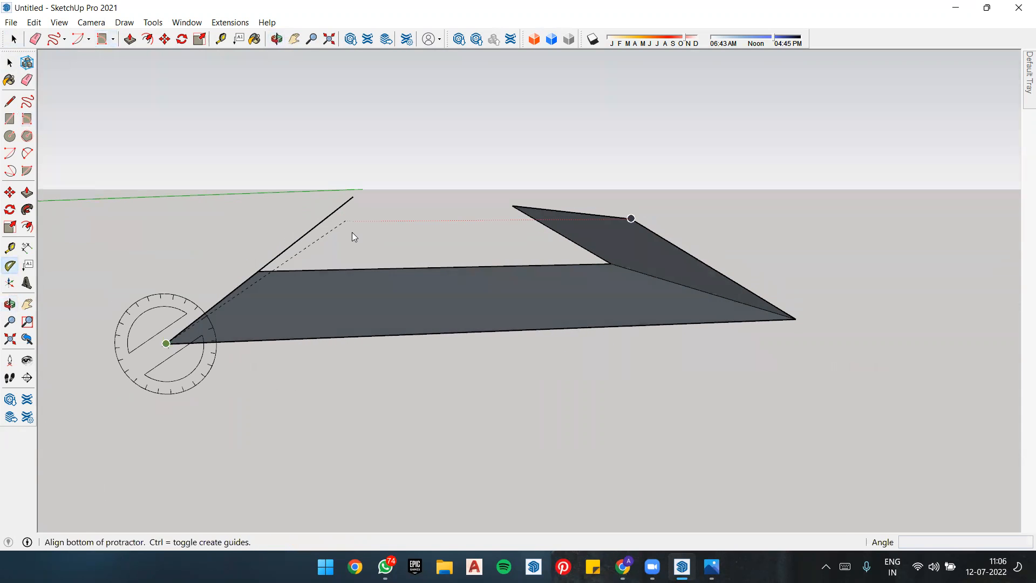
key("space")
Step: Measure the angle at the square's front corner beside the circle with the Protractor, aligned to the tilted rectangle's raised corner, without placing a guide
scroll(173, 351, "up", 5)
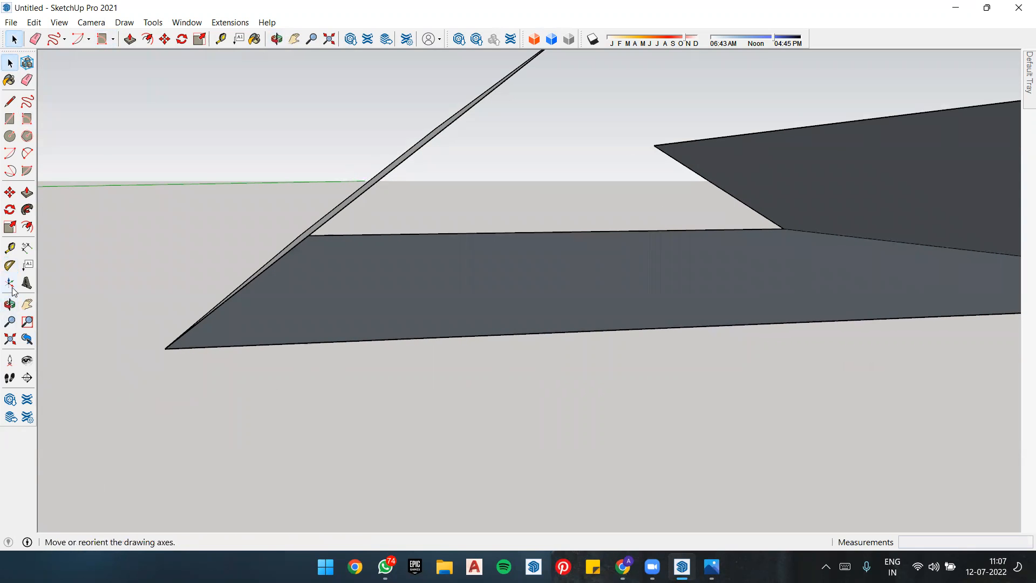
left_click(10, 265)
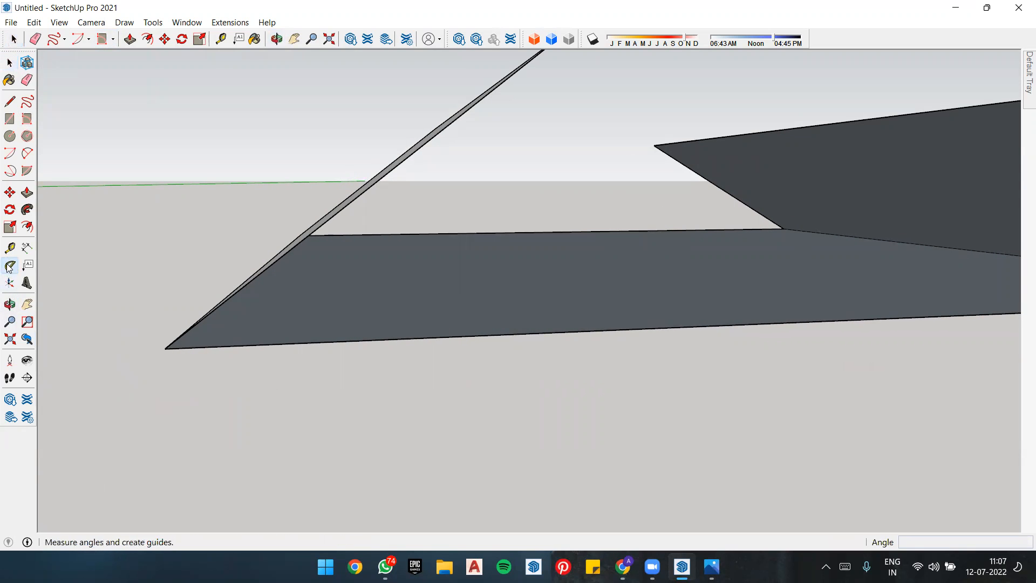
scroll(185, 291, "down", 2)
scroll(156, 330, "up", 2)
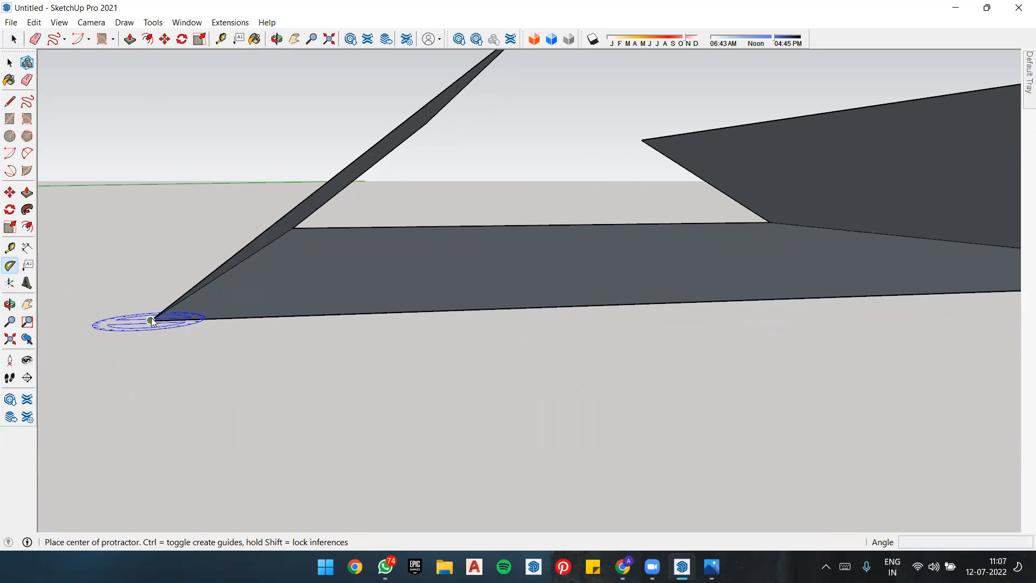
left_click(152, 320)
scroll(302, 232, "down", 2)
scroll(316, 224, "down", 1)
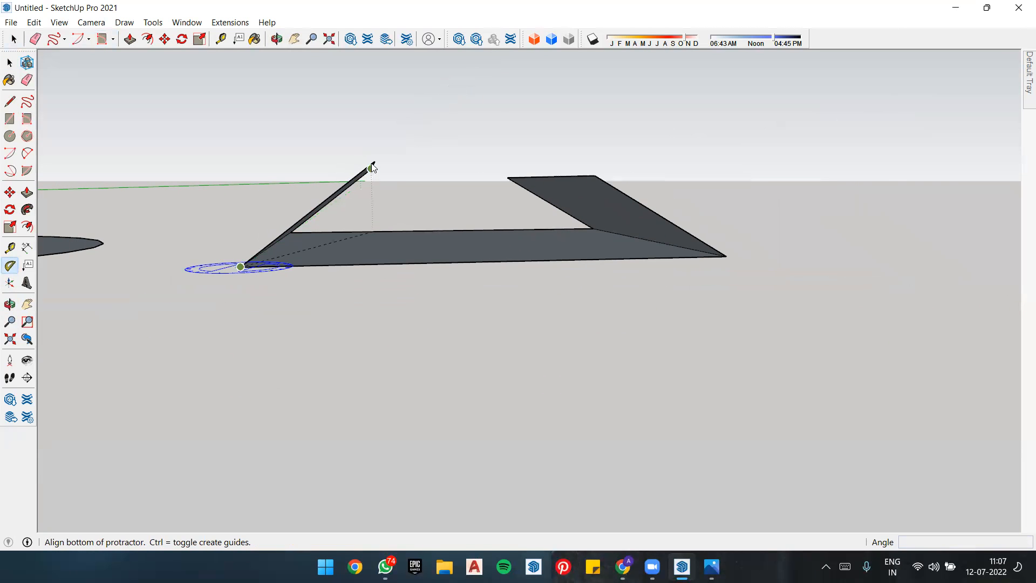
left_click(375, 160)
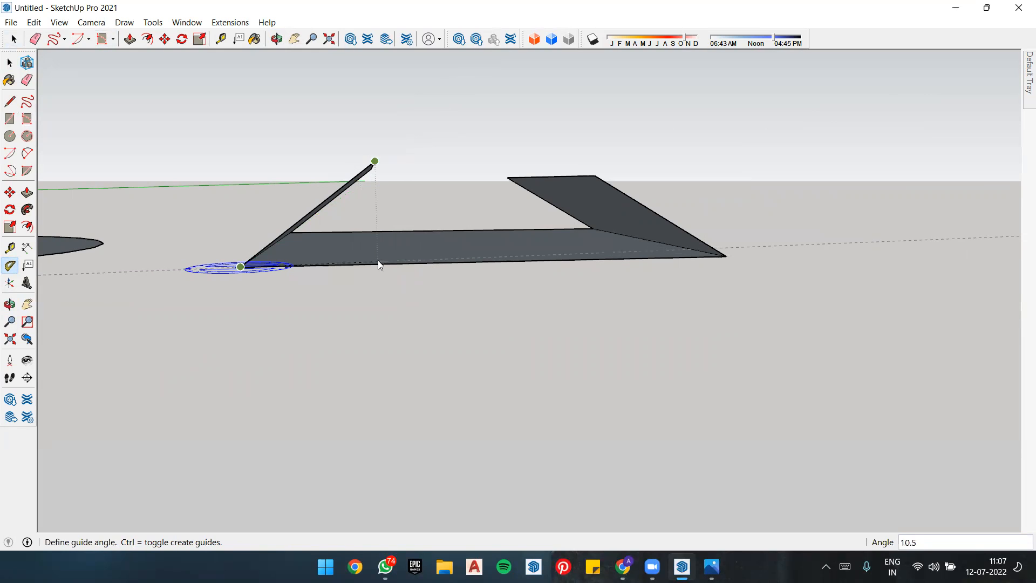
middle_click_drag(372, 273, 328, 323)
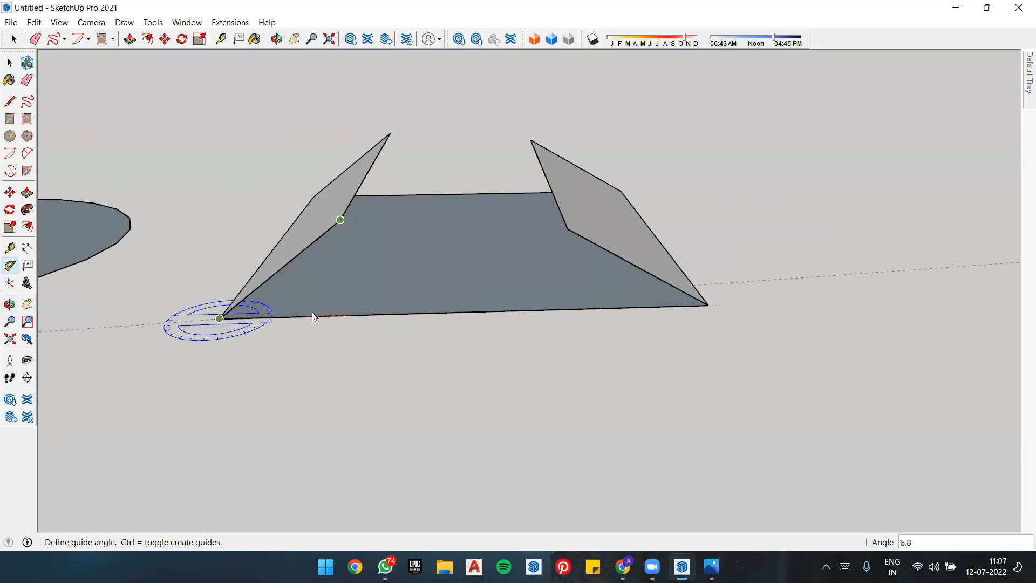
key("space")
Step: Measure the angle at the base corner of the tilted rectangle farther from the circle with the Protractor, aligned to its raised corner
scroll(223, 322, "up", 1)
middle_click_drag(224, 325, 306, 310)
scroll(251, 315, "up", 3)
scroll(483, 273, "down", 3)
middle_click_drag(483, 273, 410, 262)
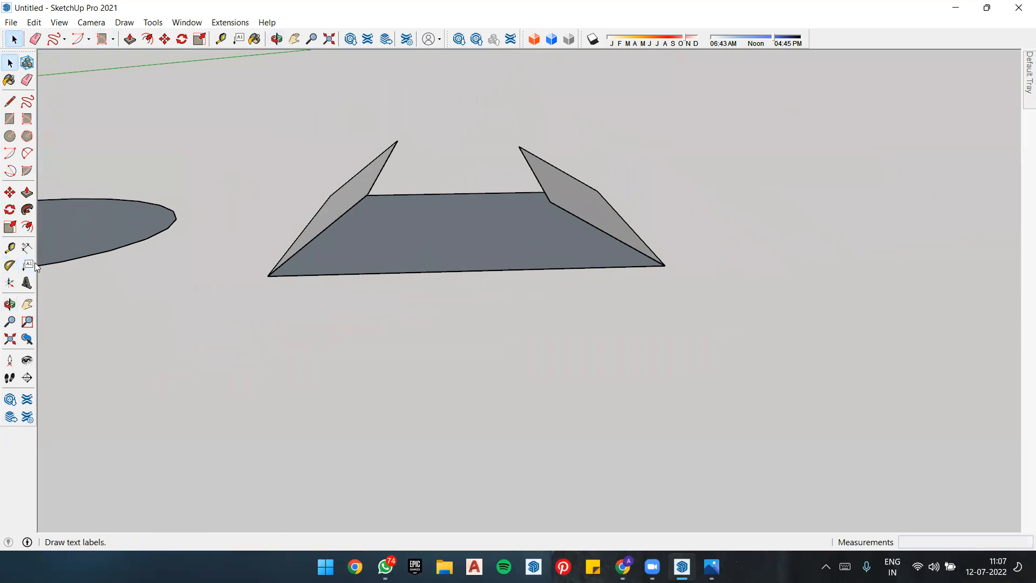
left_click(10, 265)
scroll(684, 242, "up", 4)
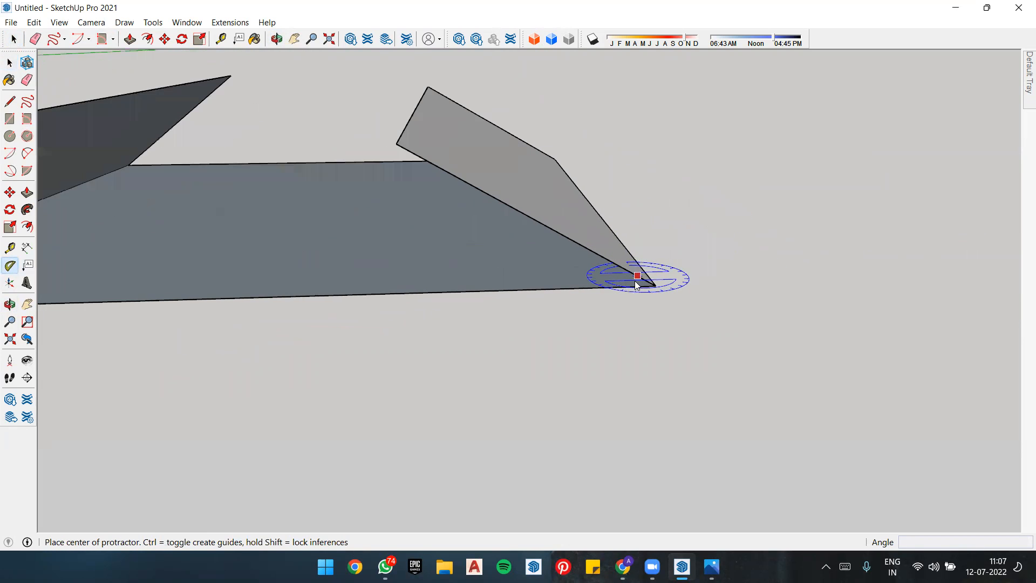
left_click(658, 286)
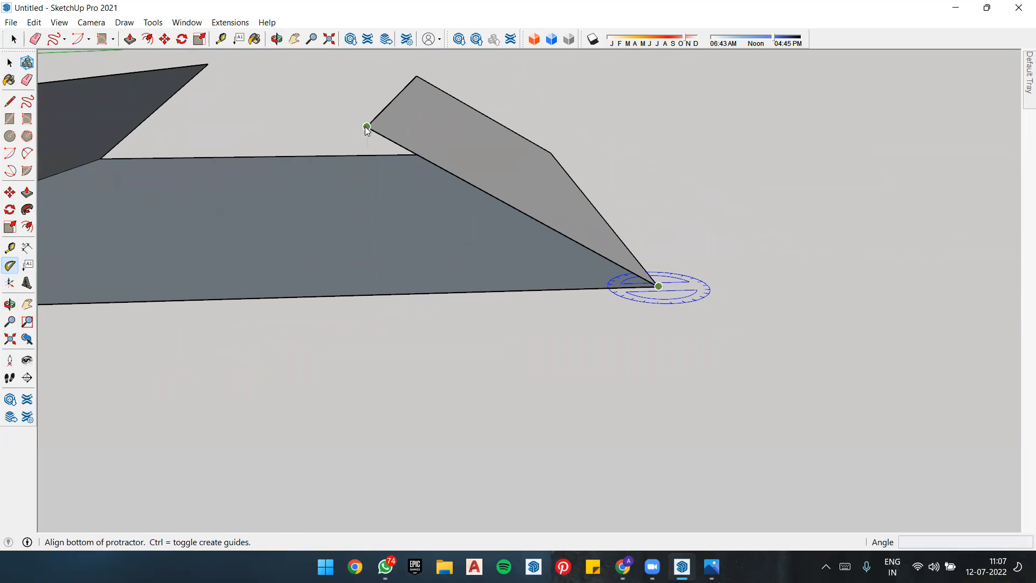
left_click(657, 287)
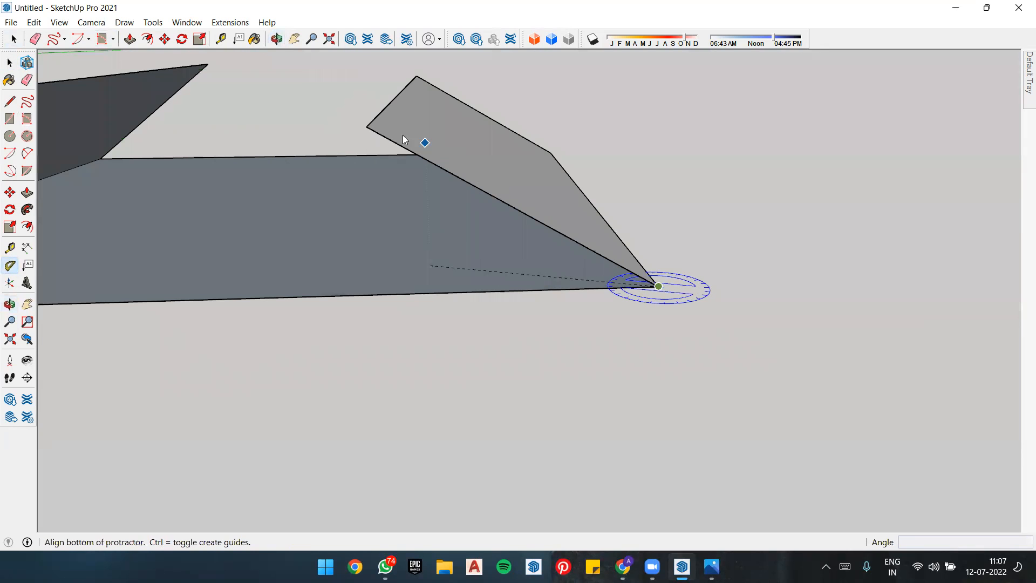
left_click(367, 126)
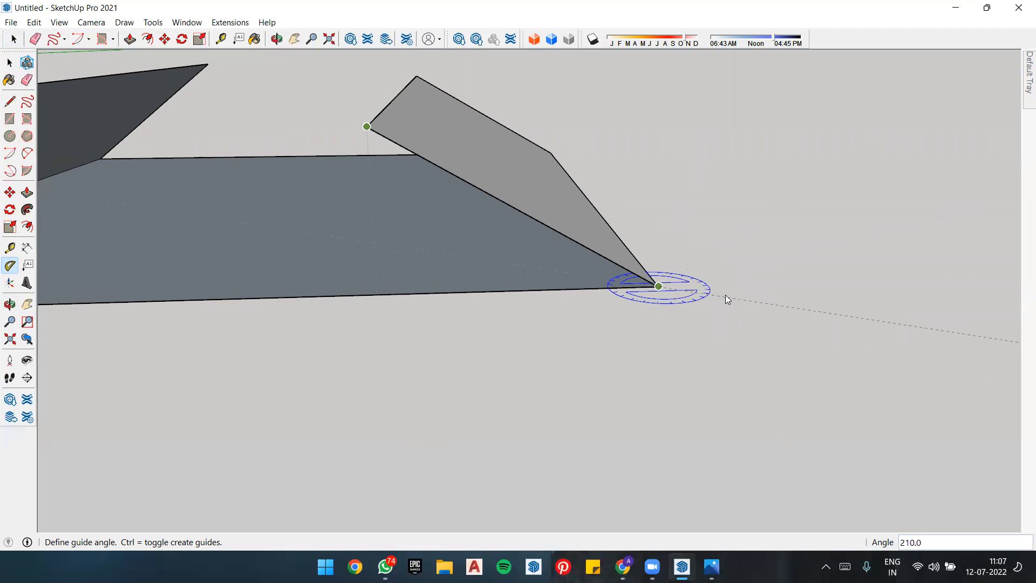
key("space")
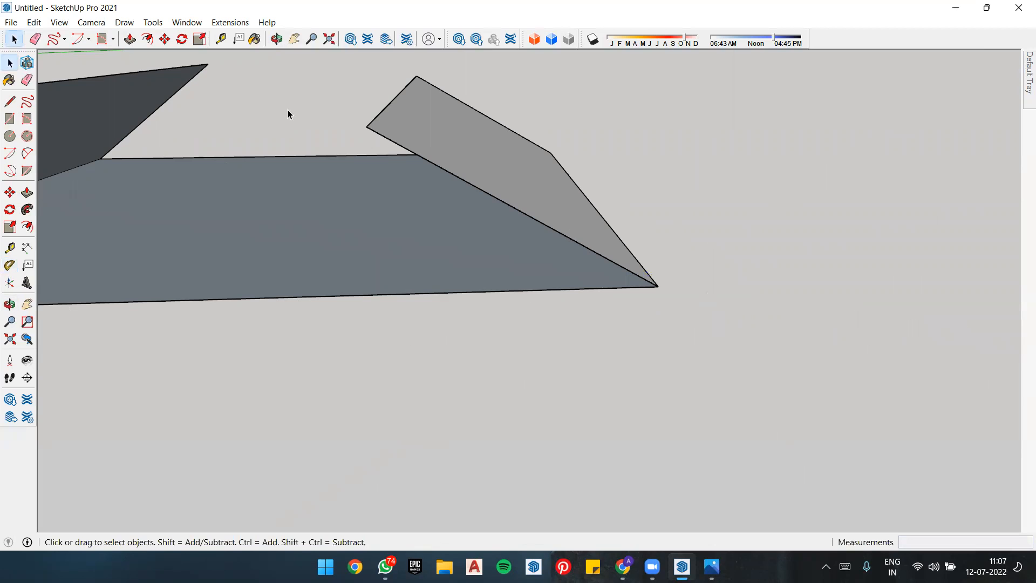
Step: Repeat the Protractor measurement between the farther tilted rectangle's side edge and the square's front edge, without placing a guide
left_click(9, 265)
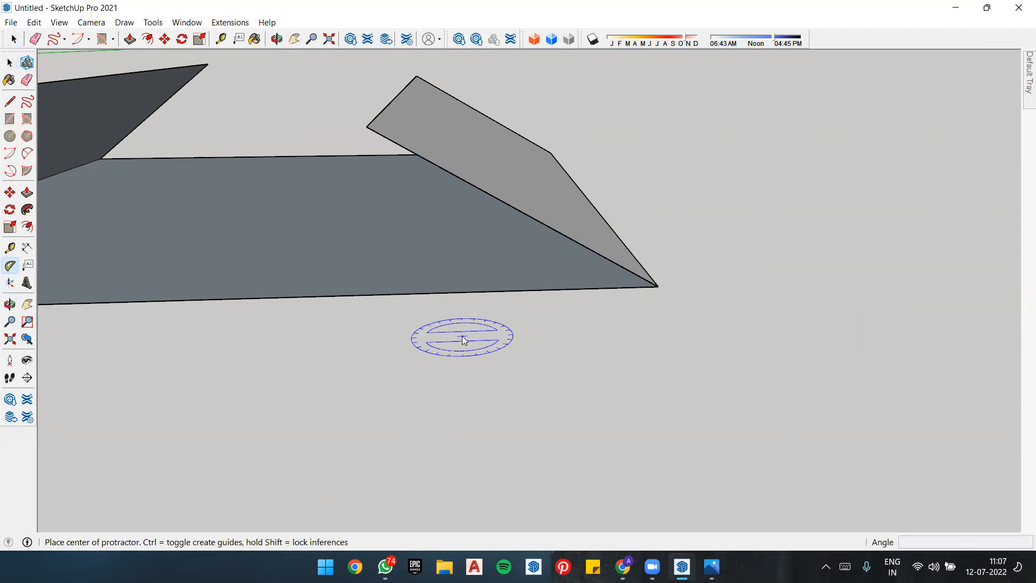
left_click(659, 286)
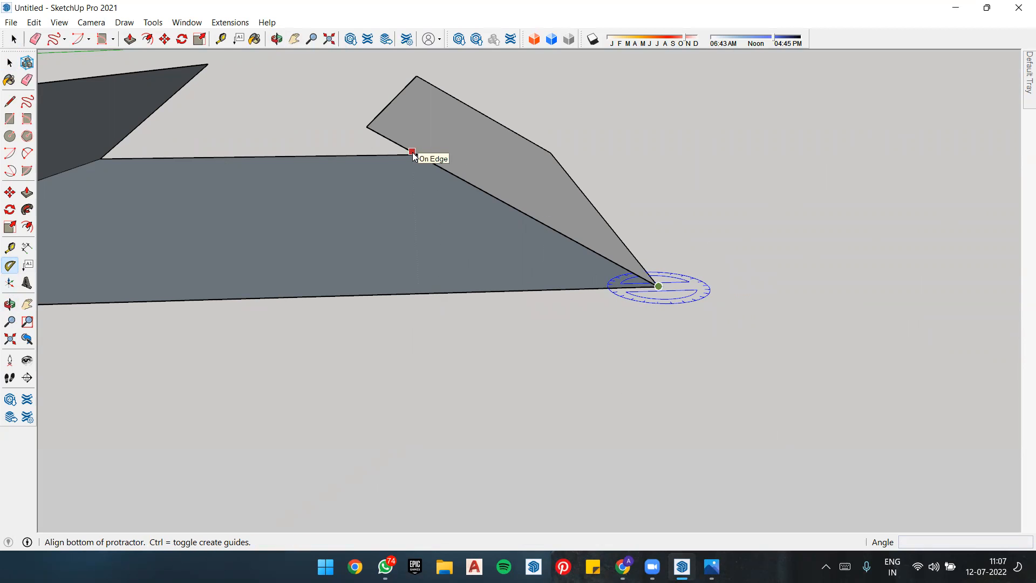
left_click(367, 126)
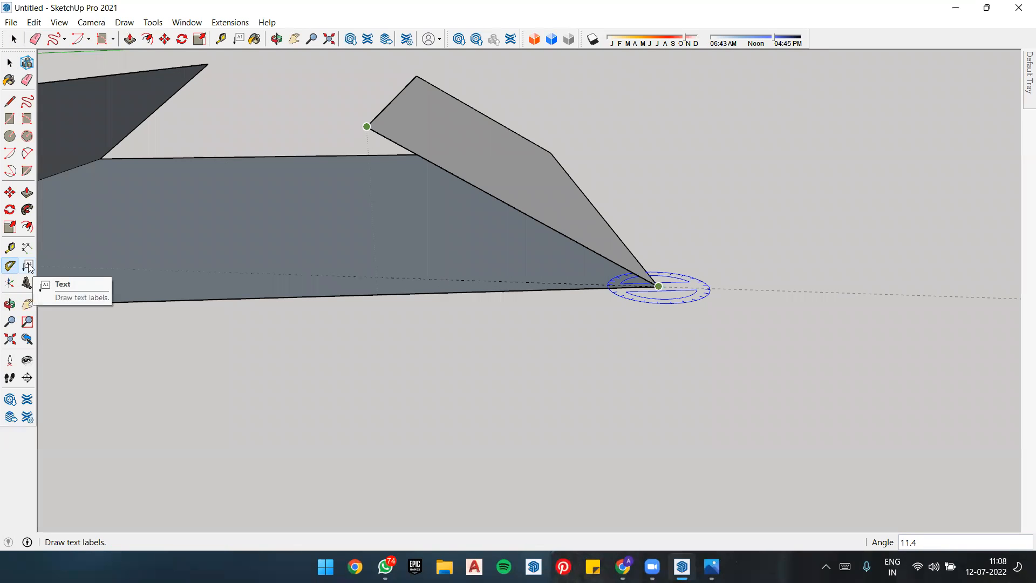
key("space")
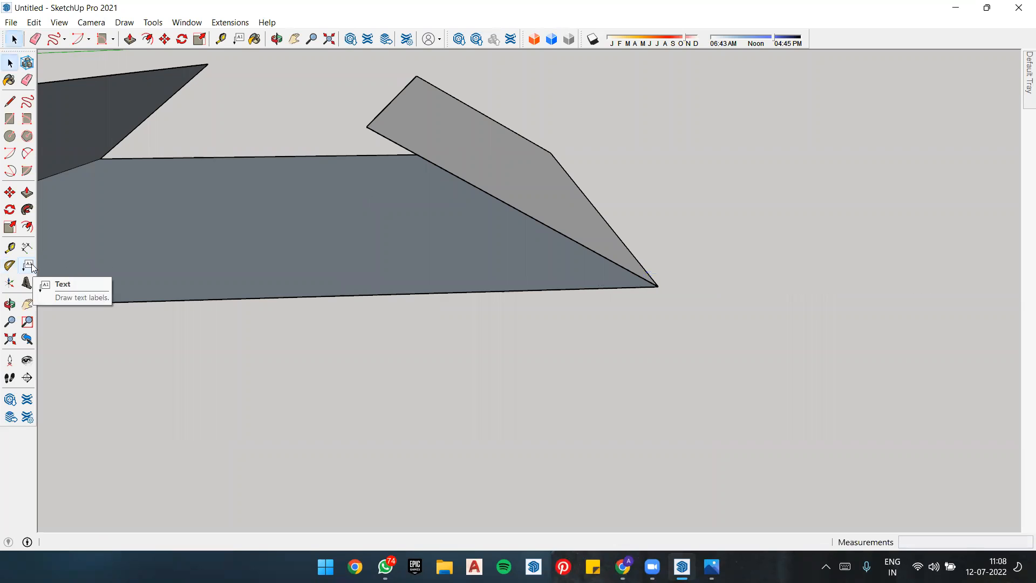
left_click(28, 265)
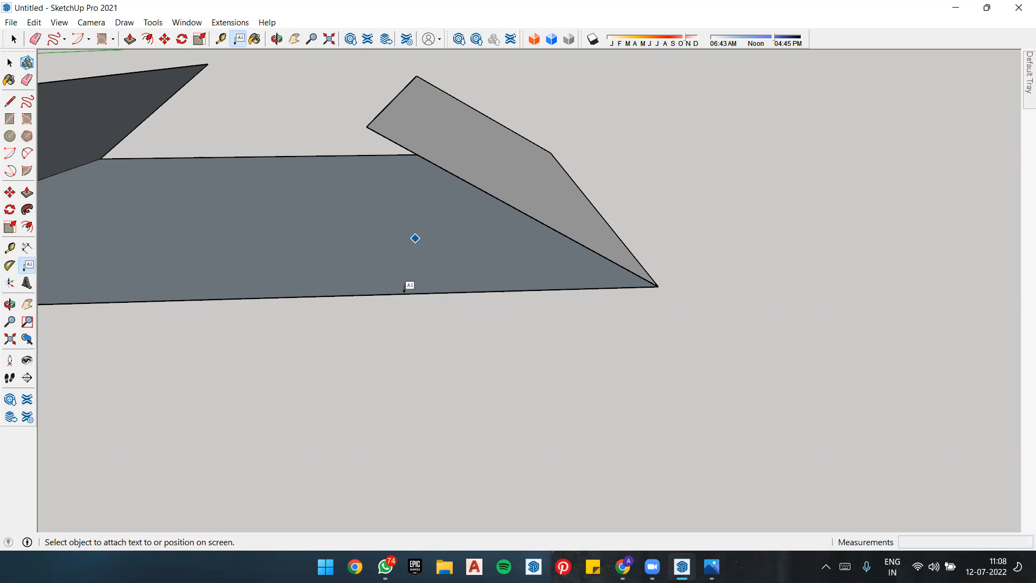
scroll(456, 256, "down", 2)
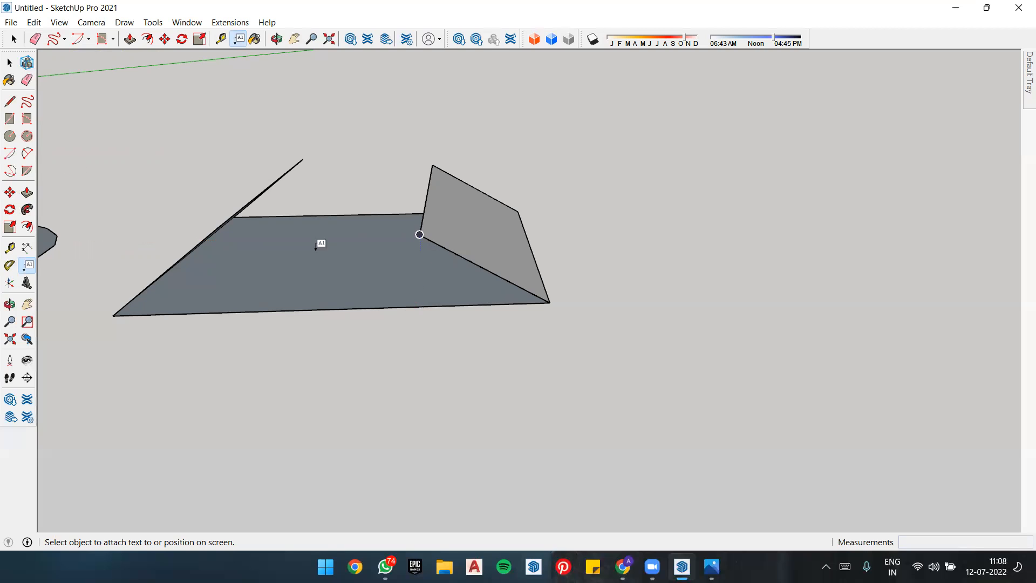
Step: Measure with the Protractor from the farther tilted rectangle's raised corner to the square's front edge, placing a guide along that edge
left_click(9, 265)
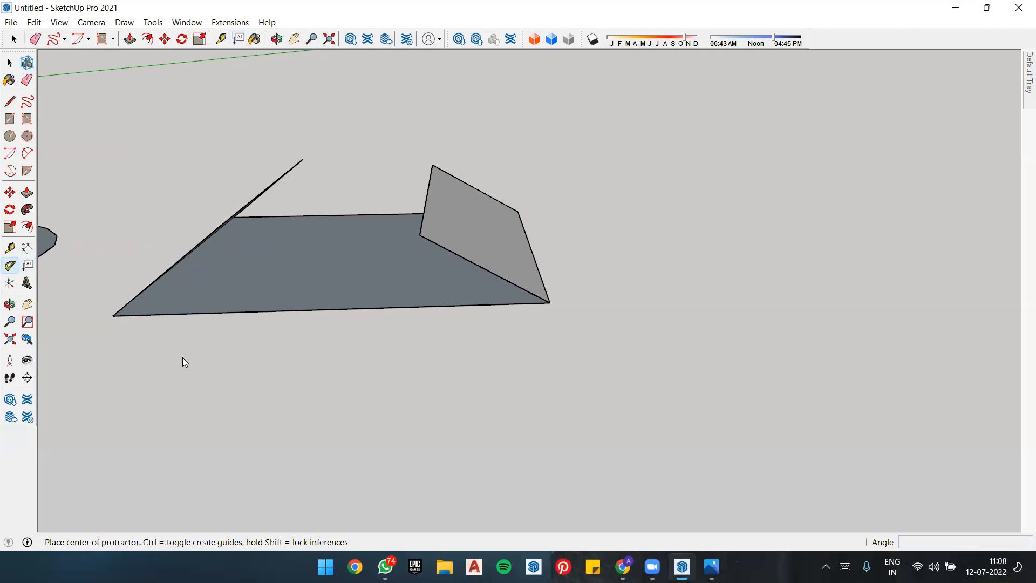
left_click(549, 303)
left_click(383, 308)
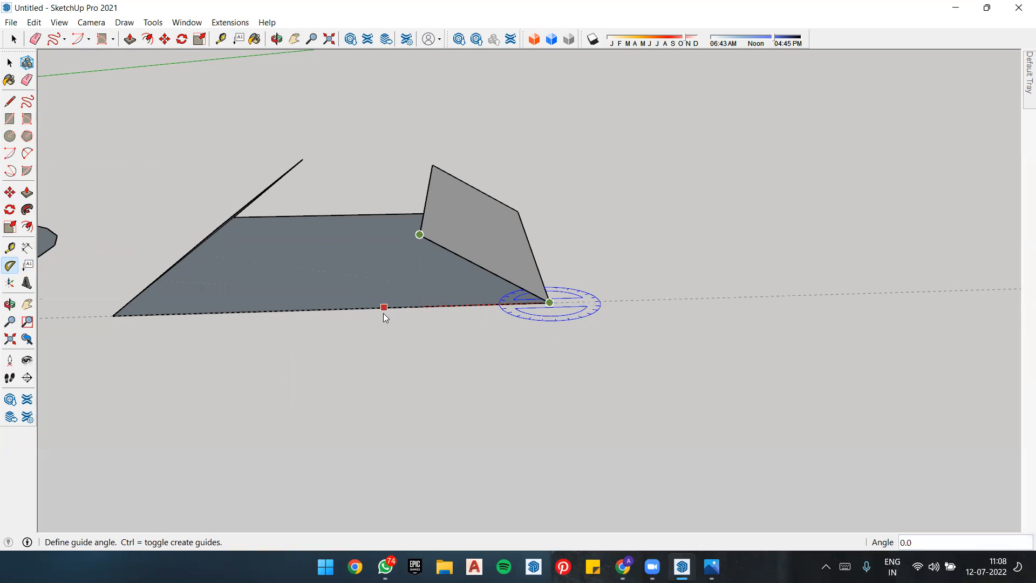
left_click(386, 313)
middle_click_drag(739, 353, 518, 323)
scroll(480, 318, "down", 2)
middle_click_drag(464, 351, 600, 374)
scroll(594, 369, "down", 4)
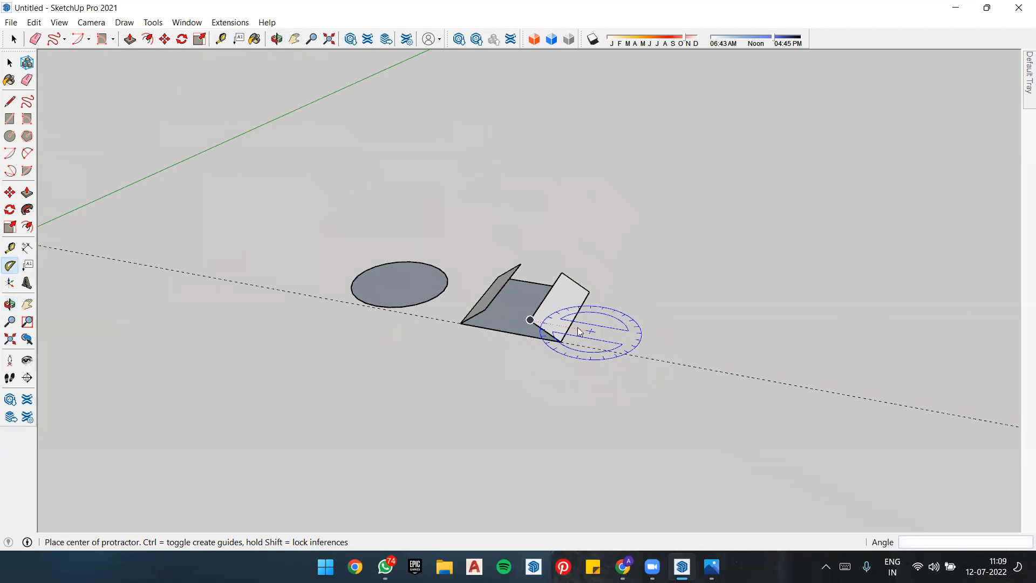
Step: Place a Protractor guide through the farther tilted rectangle's raised corner, aligned to its base corner, and undo both Protractor guides
scroll(571, 352, "up", 2)
scroll(571, 353, "up", 4)
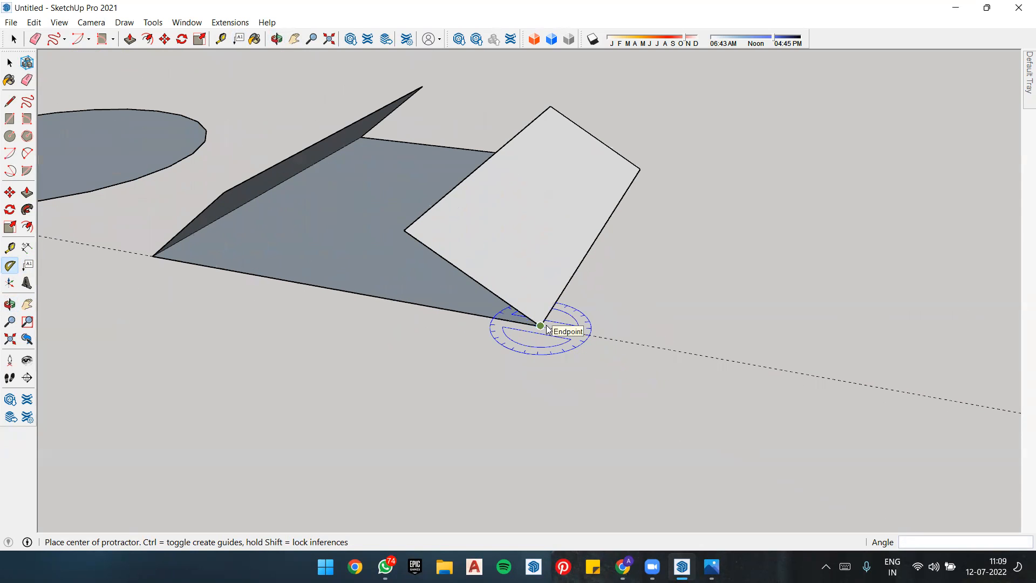
left_click(404, 230)
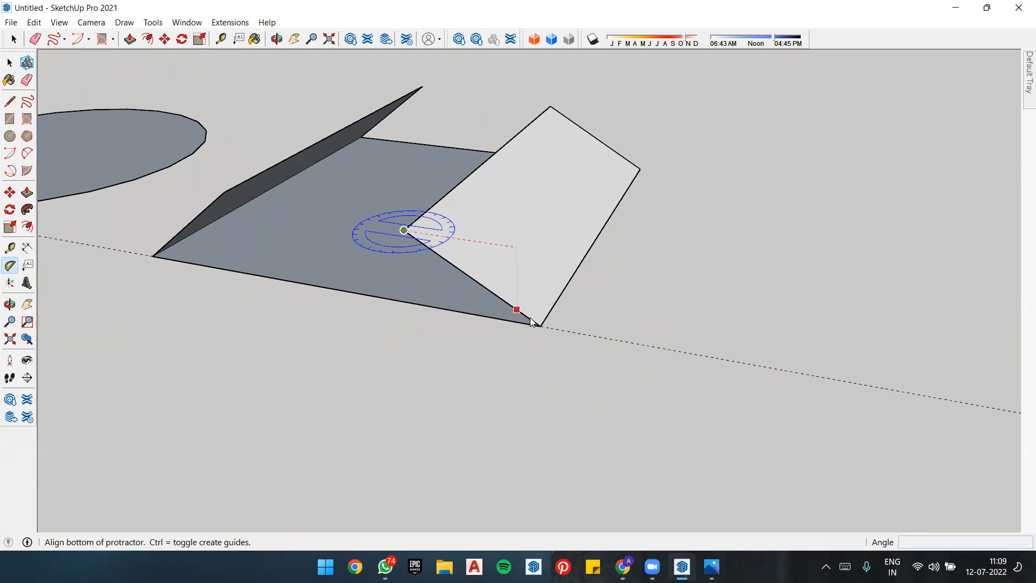
left_click(540, 326)
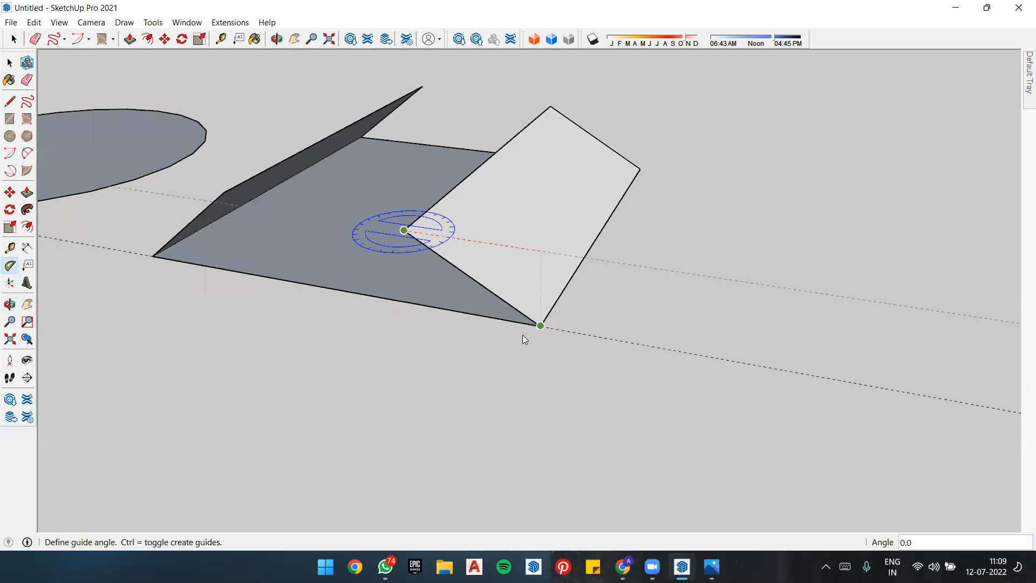
left_click(400, 305)
middle_click_drag(466, 259, 540, 271)
scroll(539, 271, "down", 5)
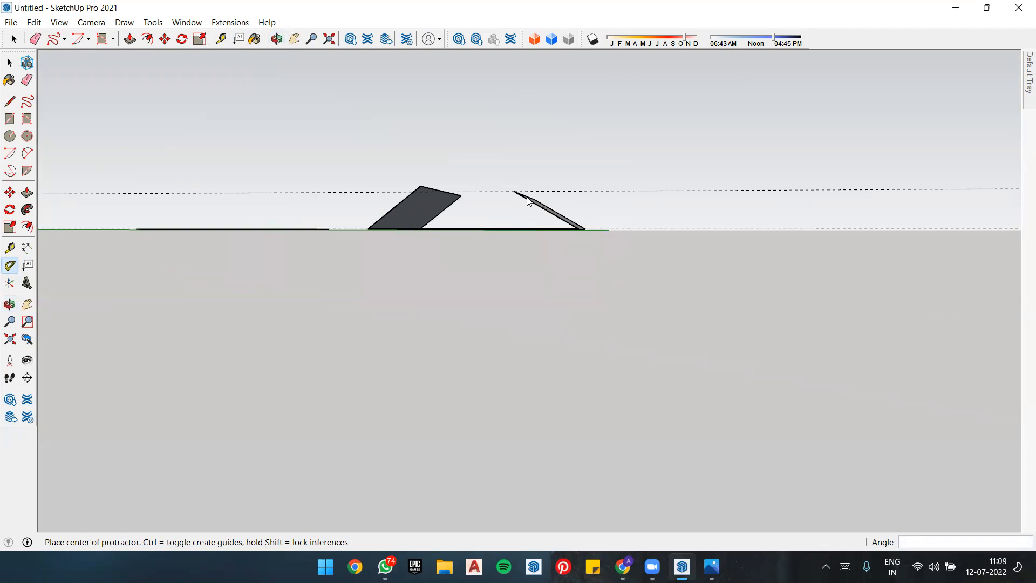
middle_click_drag(539, 231, 515, 255)
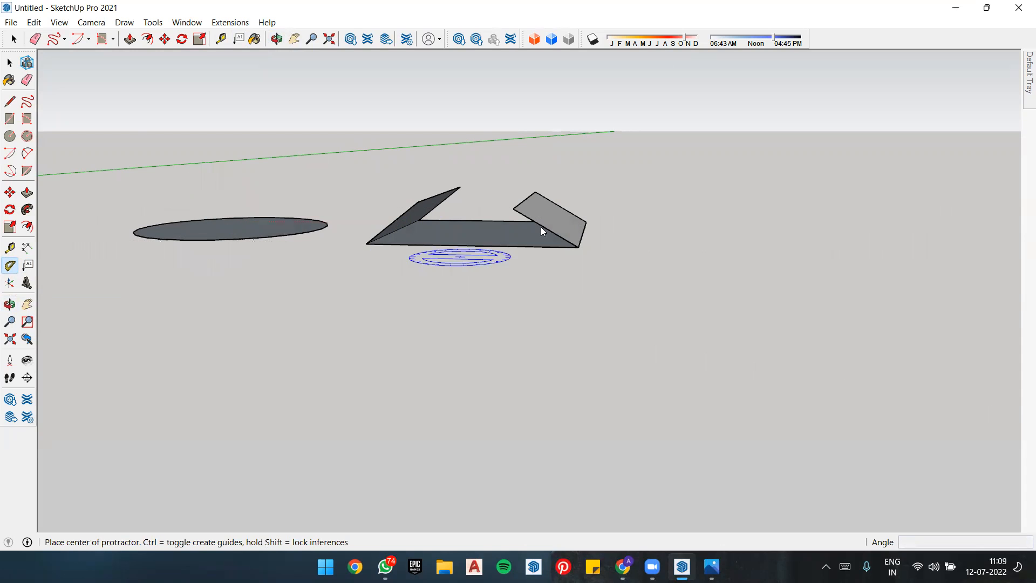
scroll(545, 235, "up", 3)
middle_click_drag(548, 234, 551, 275)
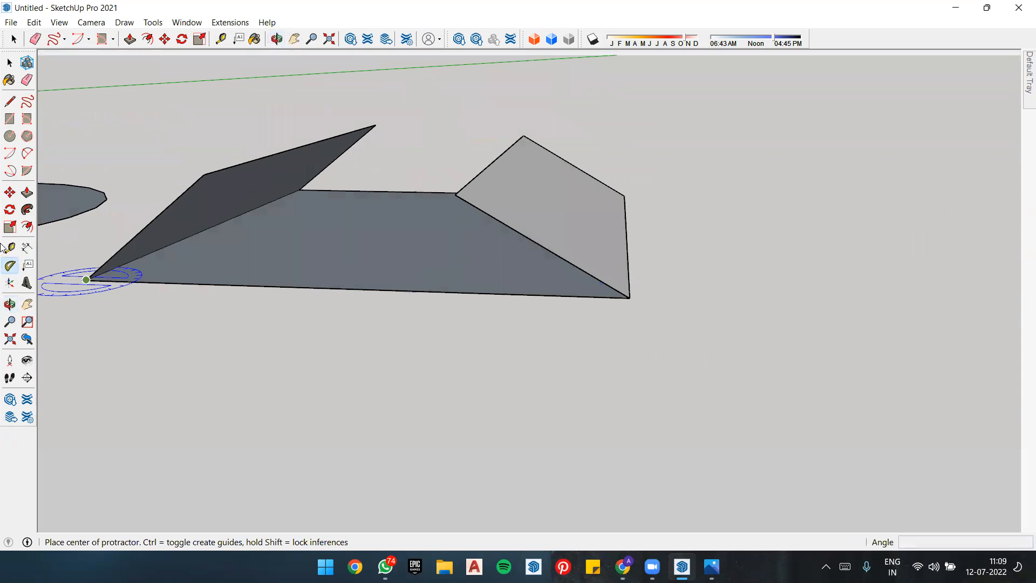
Step: Add a leader text label reading "circle" attached to the circle's face
left_click(28, 266)
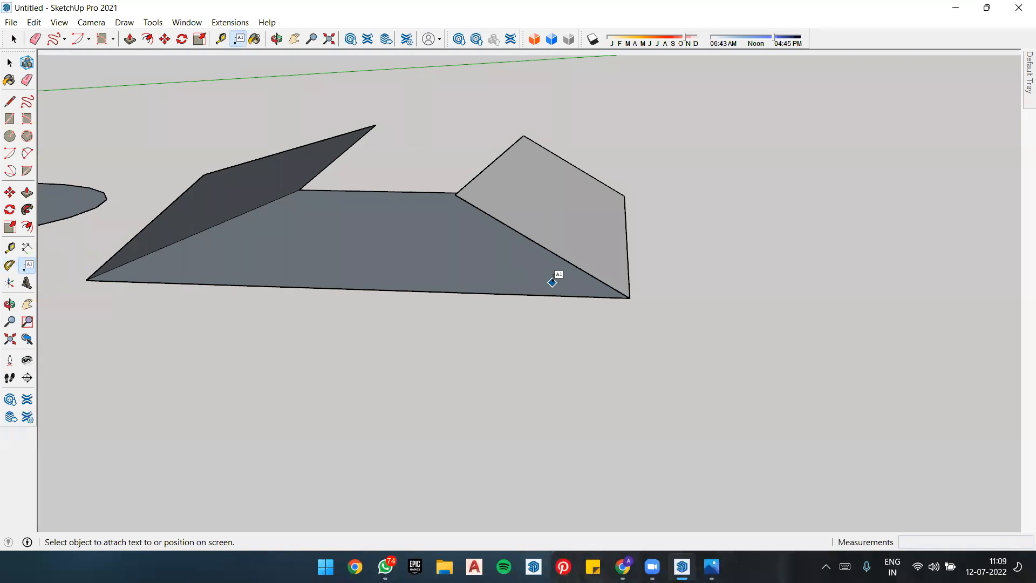
scroll(540, 276, "down", 4)
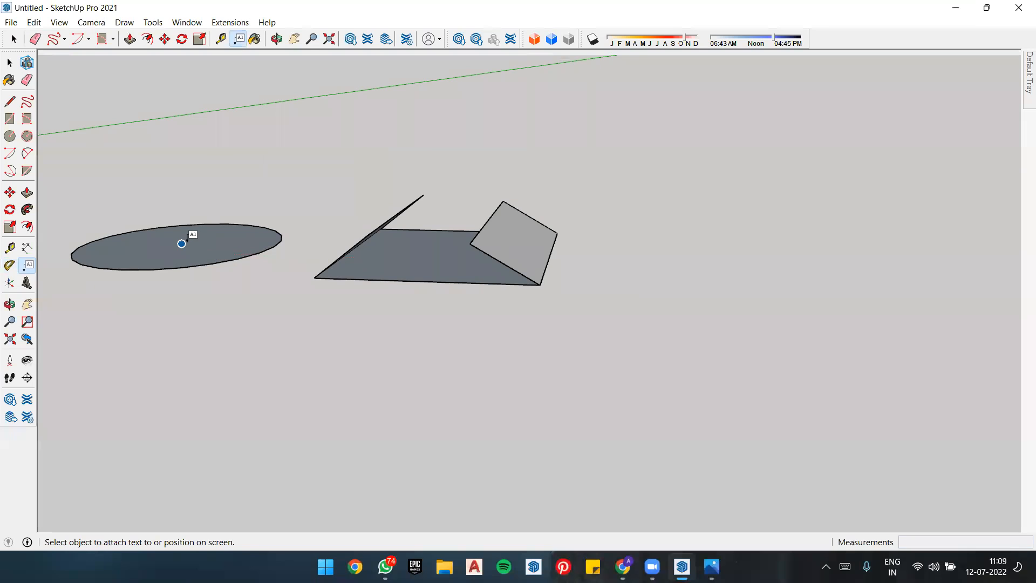
left_click(181, 243)
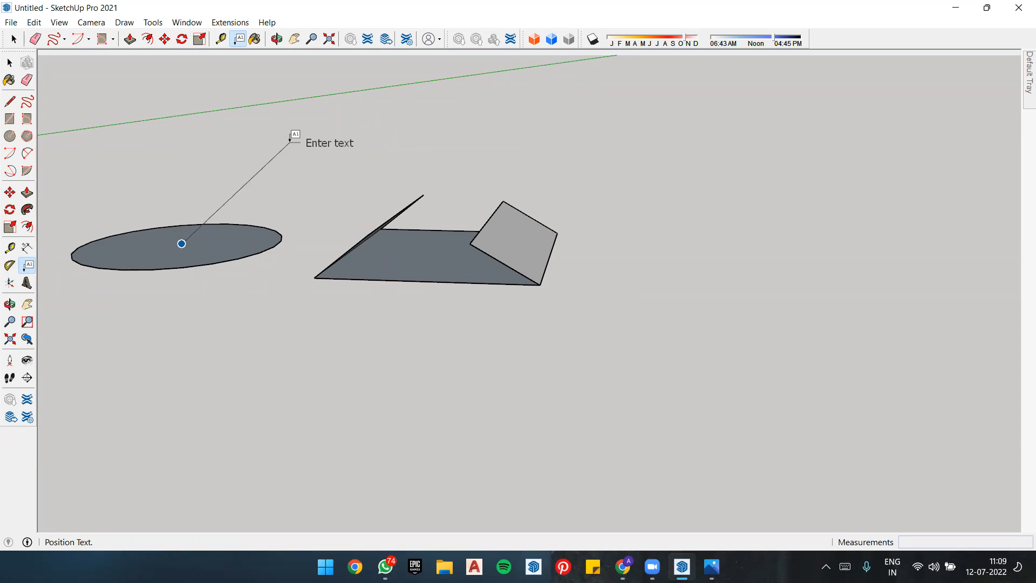
left_click(291, 140)
key("BackSpace")
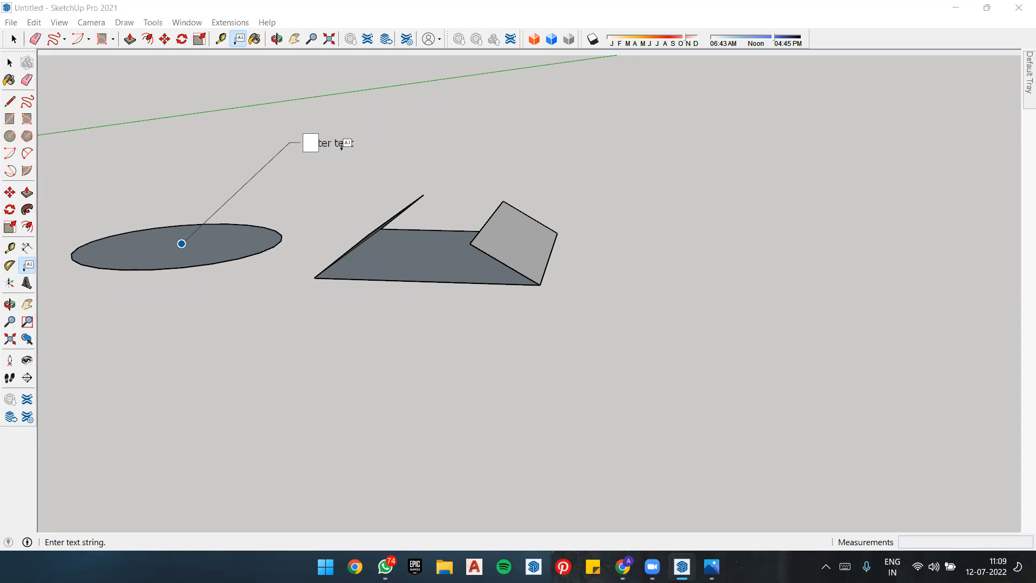
type("circle")
key("Return")
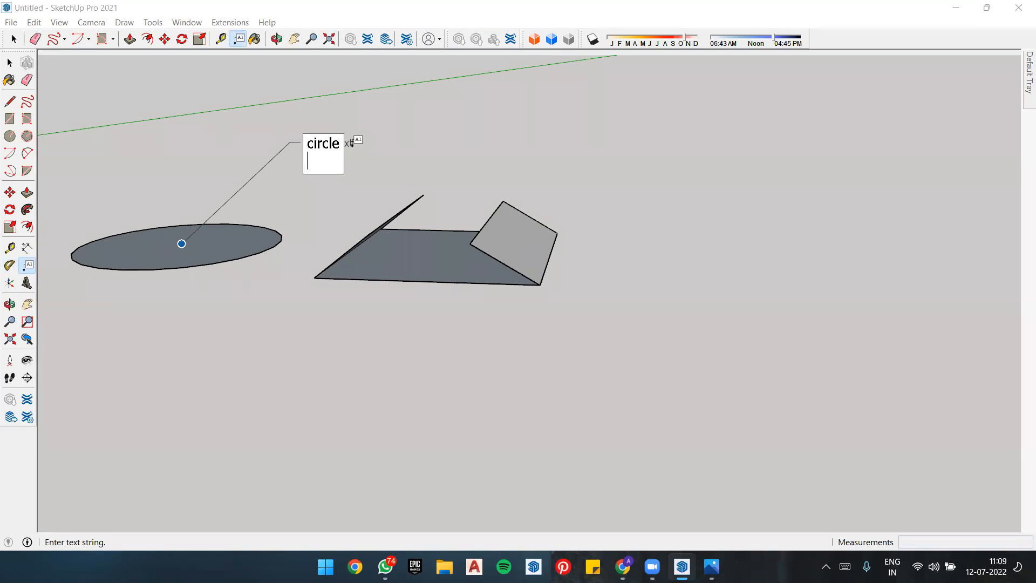
left_click(353, 142)
Step: Erase the "circle" text label and its leader
middle_click_drag(284, 303, 307, 110)
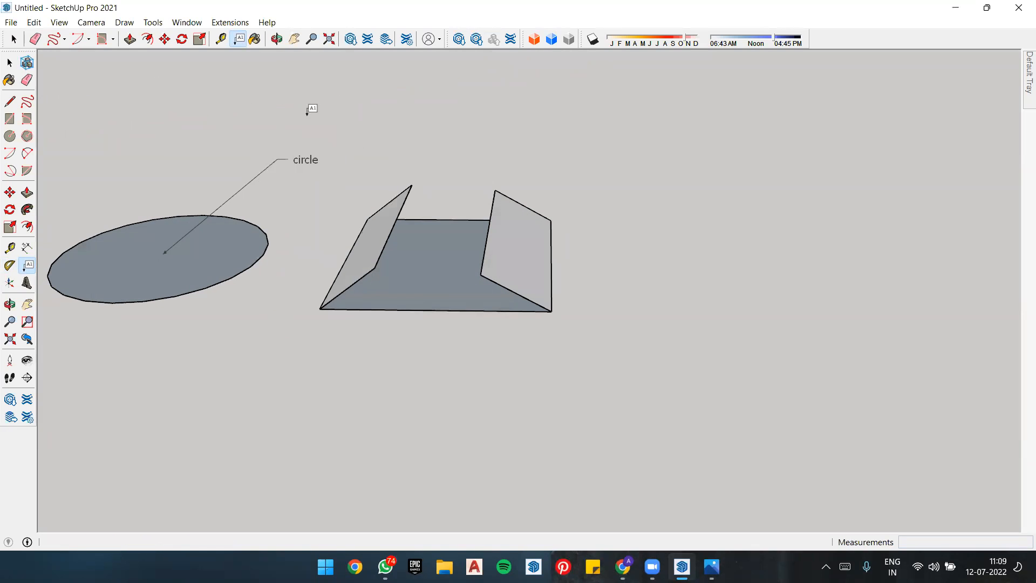
left_click(312, 158)
left_click(312, 159)
right_click(313, 158)
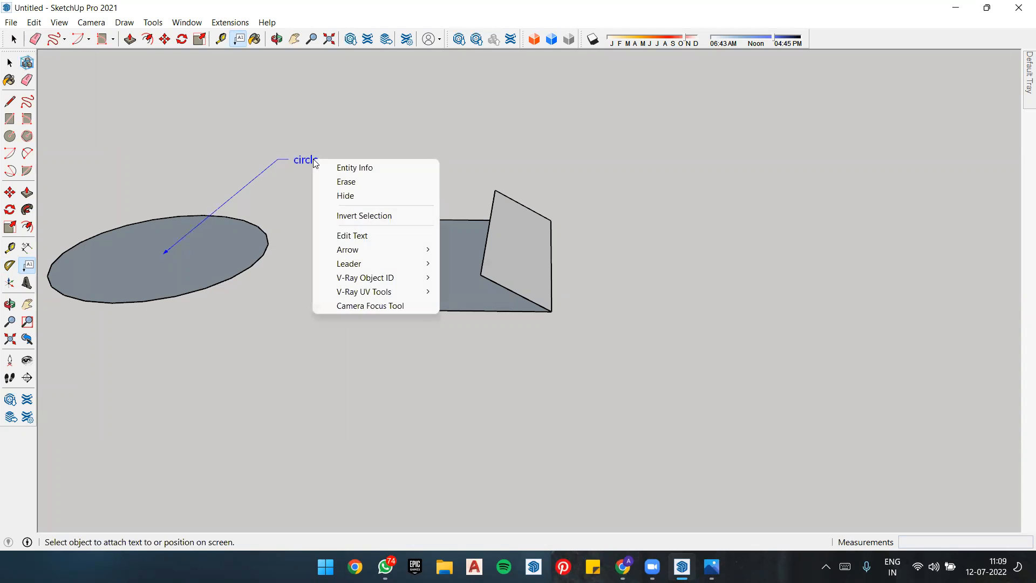
left_click(366, 187)
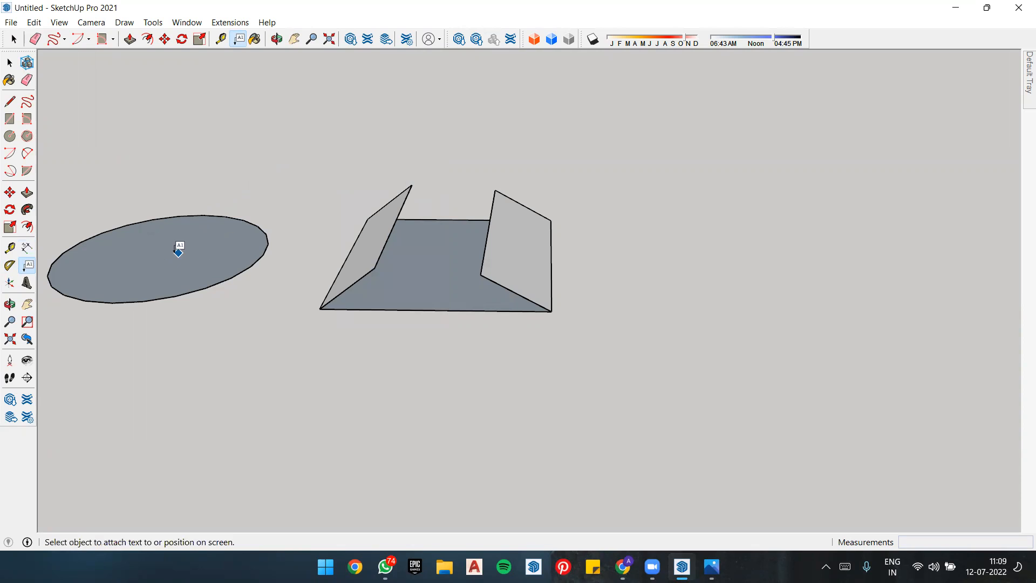
Step: Place a leader label with the default text at the circle's center point and undo it
left_click(163, 253)
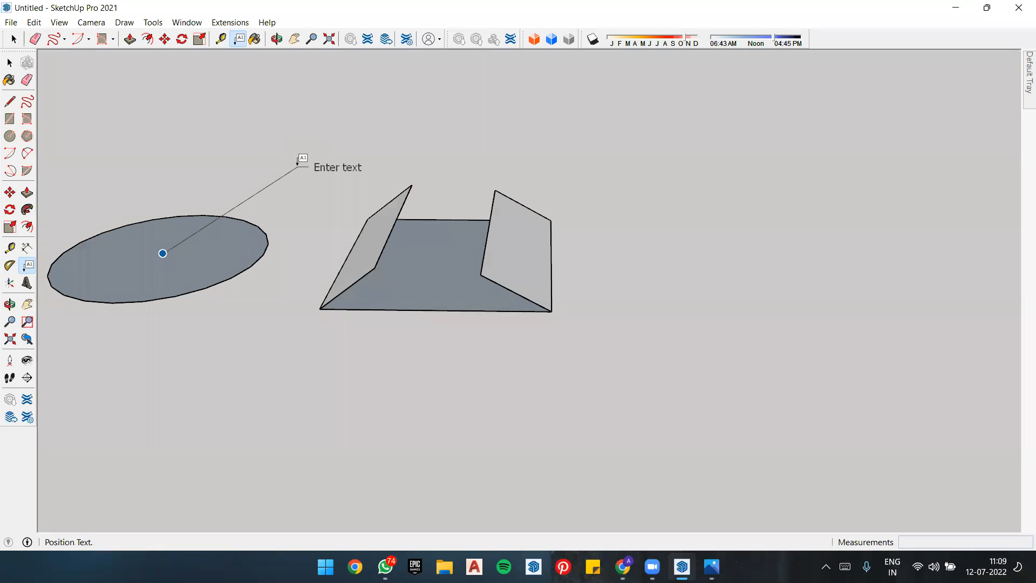
left_click(300, 161)
left_click(486, 152)
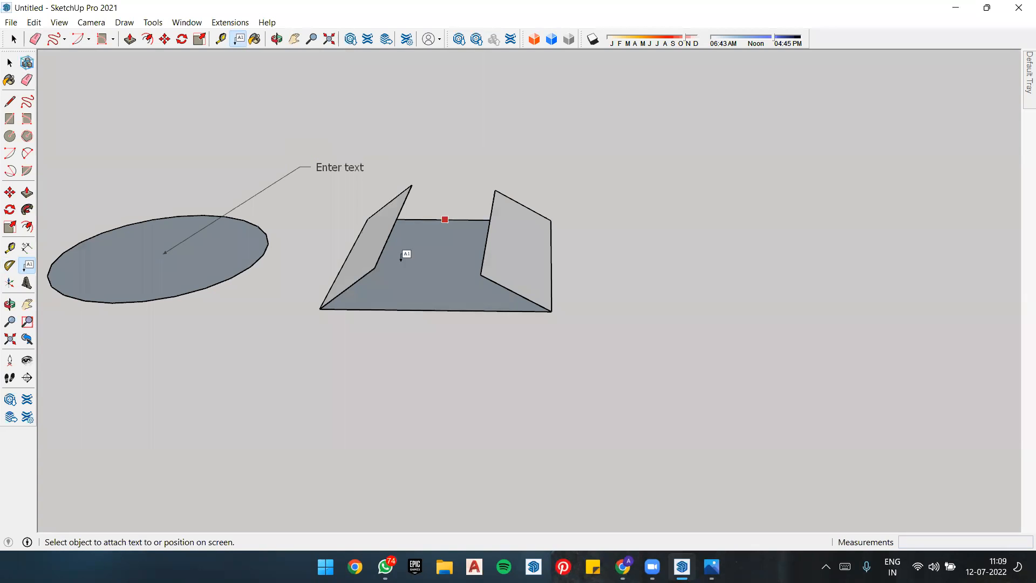
key("ctrl+z")
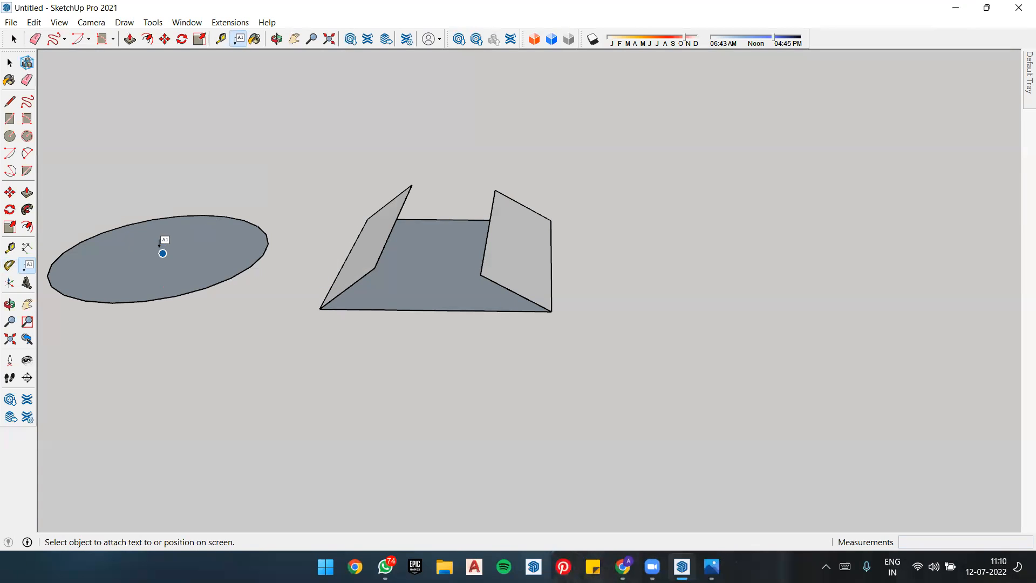
left_click(162, 253)
key("space")
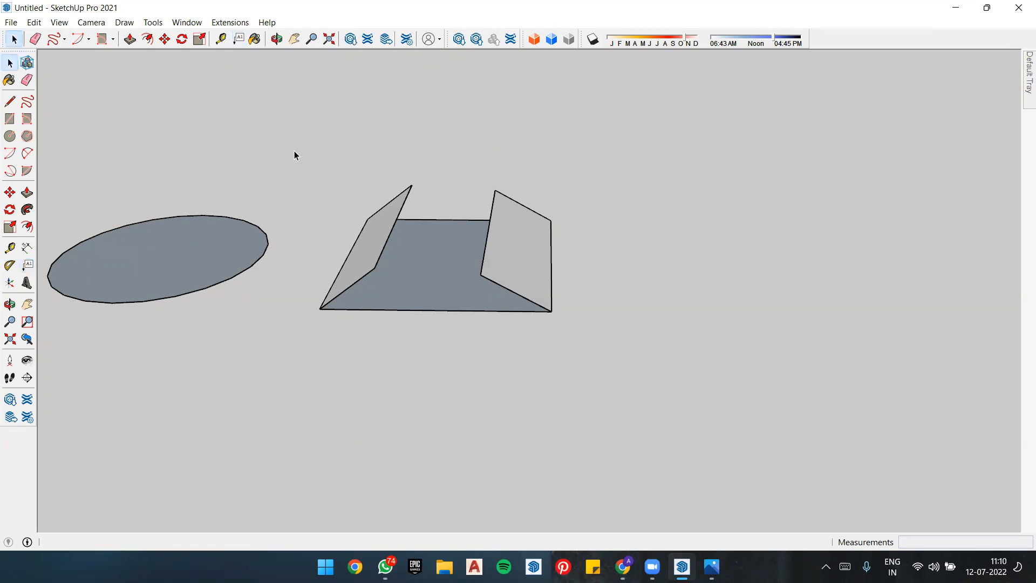
Step: Start a leader label carrying the area of the circle's face, placed above the circle, and cancel it
left_click(27, 265)
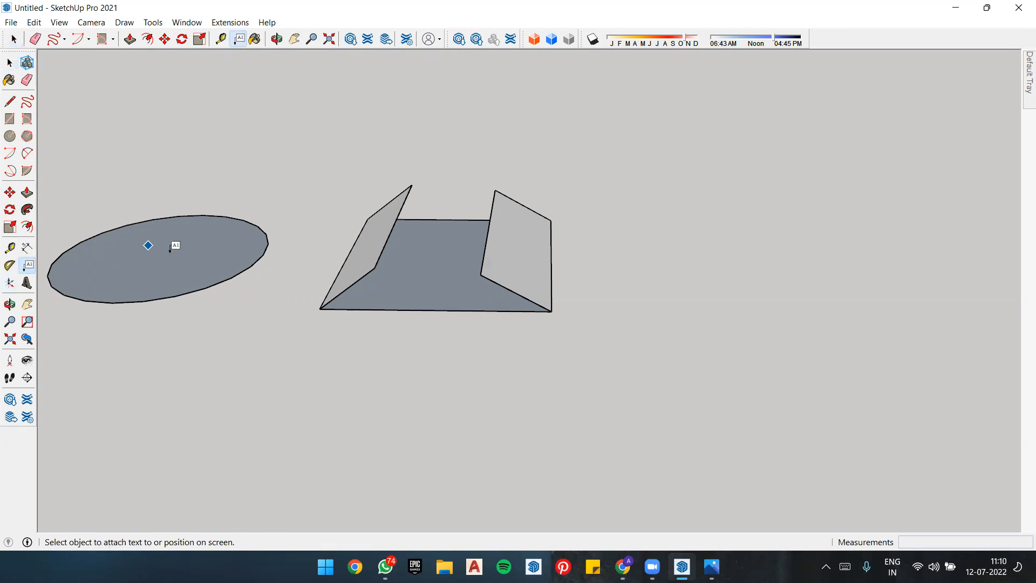
left_click(172, 256)
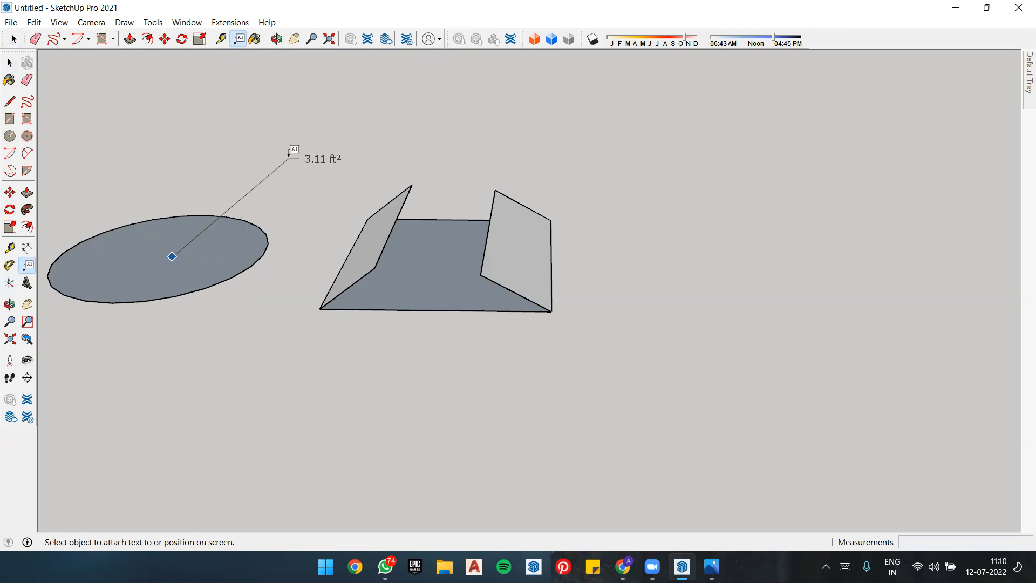
left_click(295, 146)
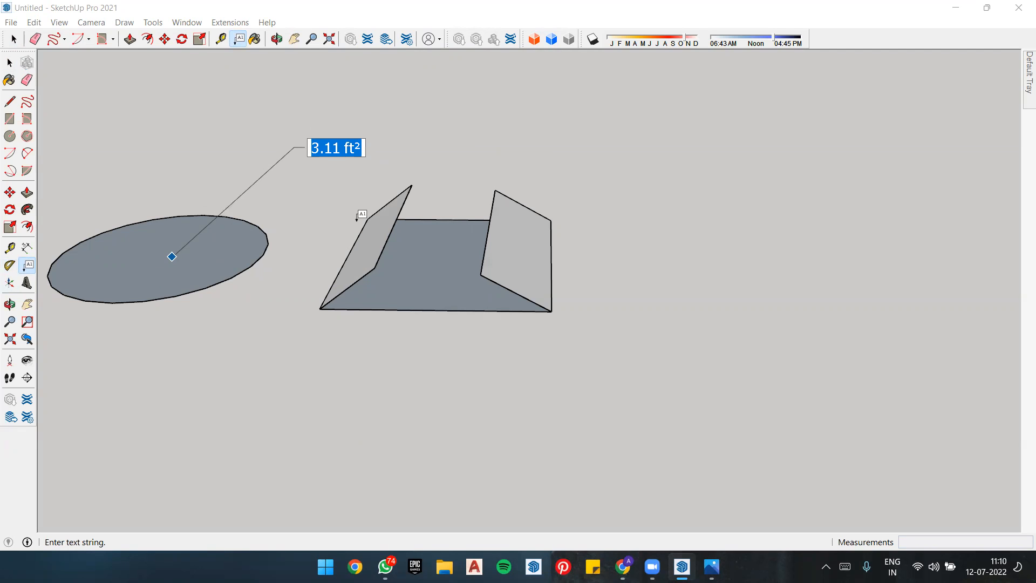
key("Escape")
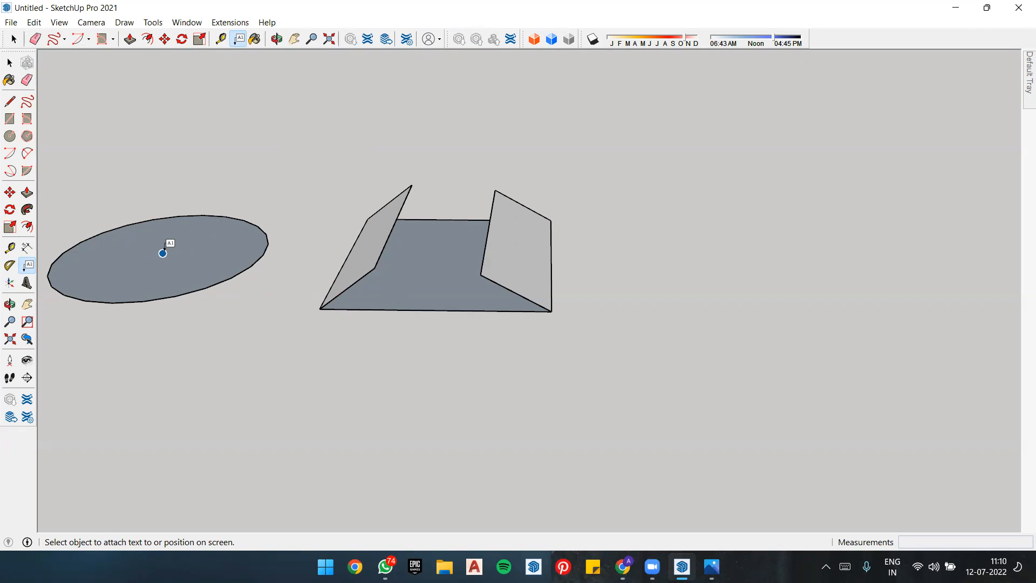
Step: Place a leader label with its text cleared at the circle's center point and undo it
left_click(162, 254)
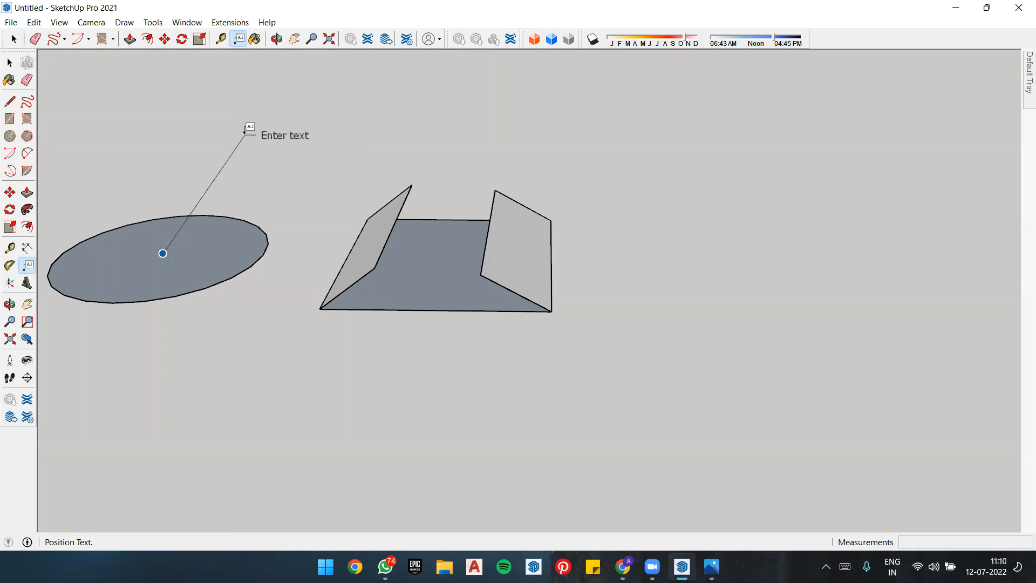
left_click(245, 133)
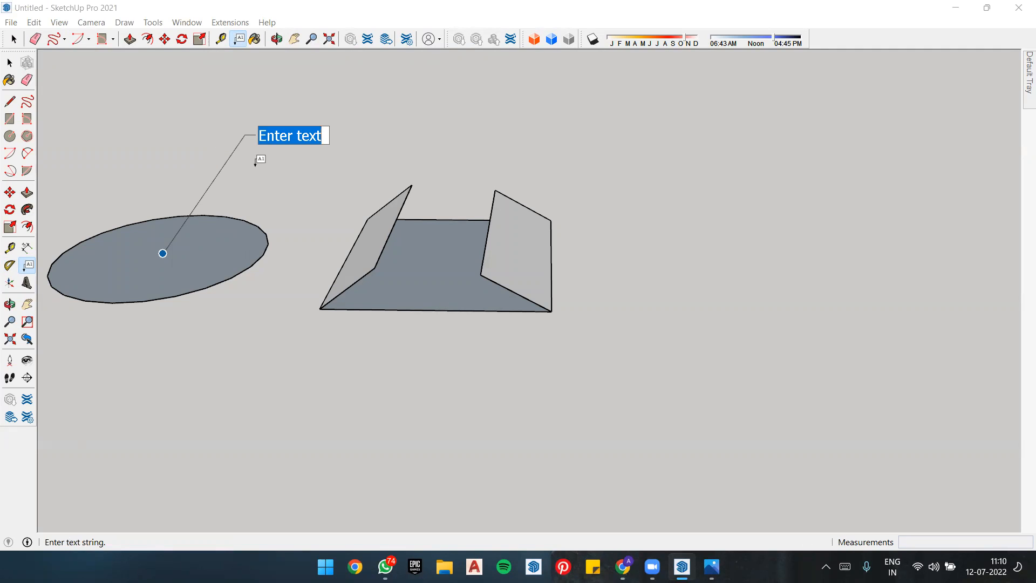
key("BackSpace")
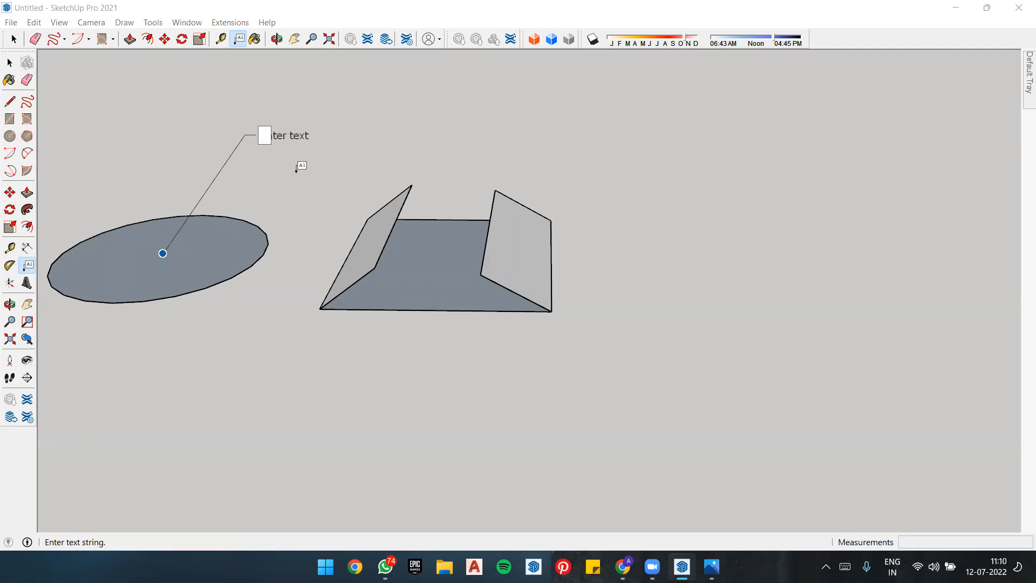
key("ctrl+z")
left_click(401, 155)
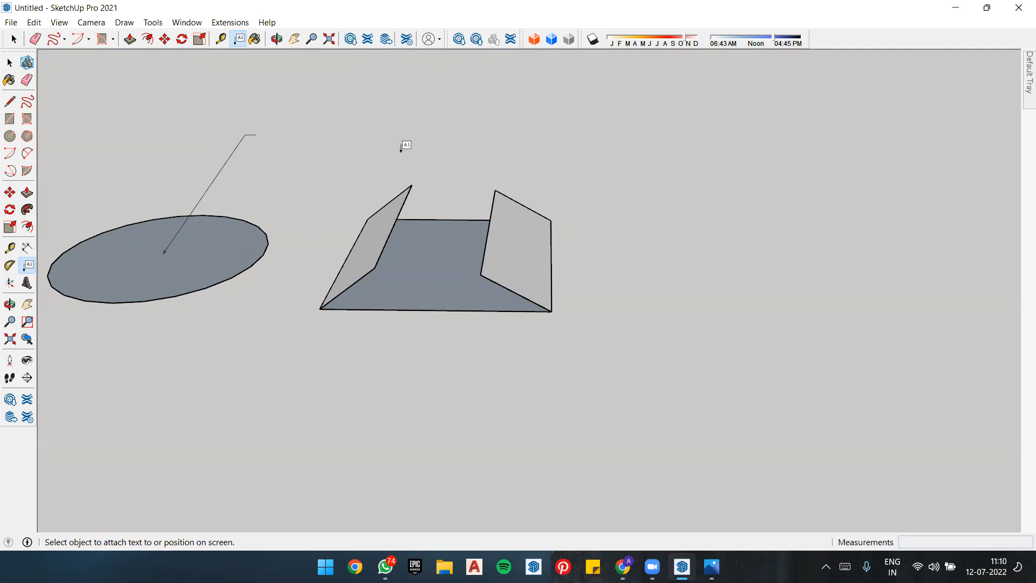
key("ctrl+z")
Step: Start another leader label from the circle's center, clear its default text, and cancel the label
left_click(162, 253)
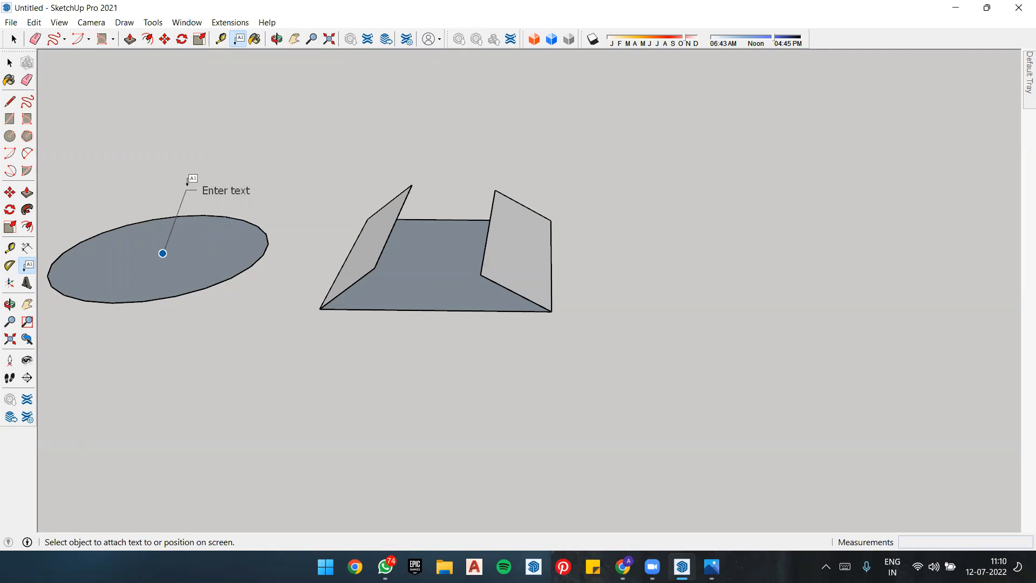
left_click(232, 121)
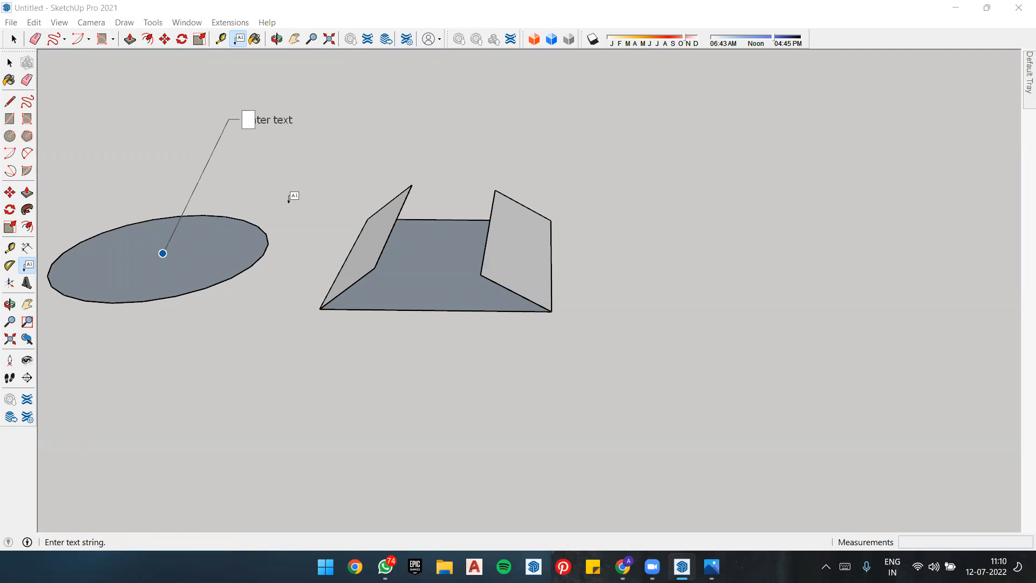
key("Escape")
key("space")
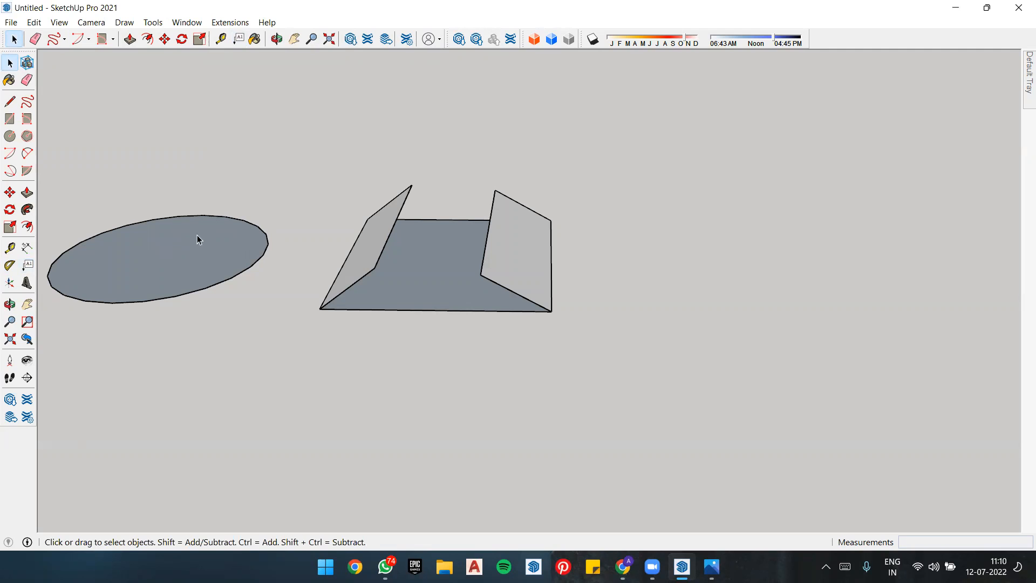
Step: Try a leader label on the circle's face with its area text cleared, and discard the label
left_click(31, 264)
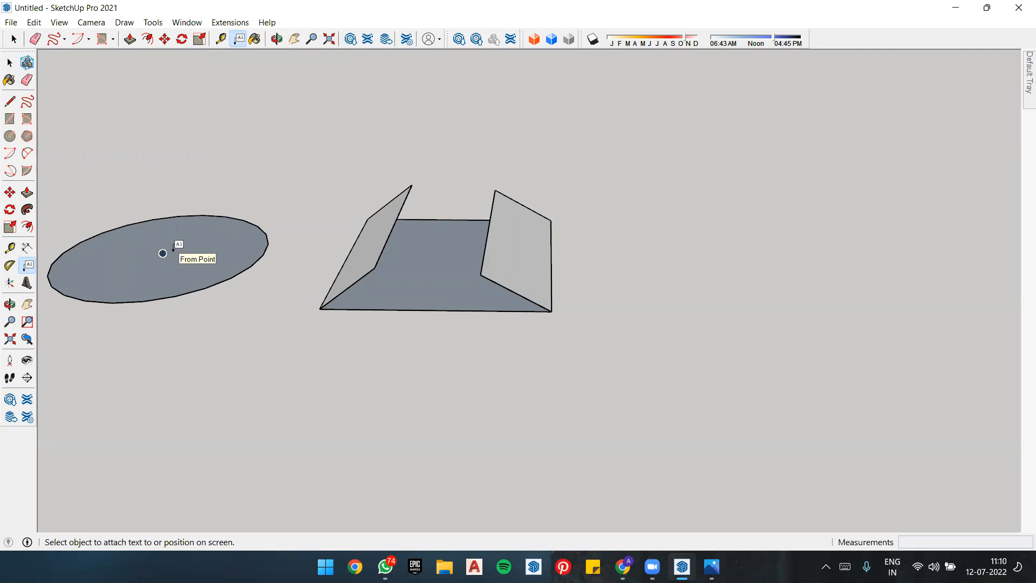
left_click(173, 252)
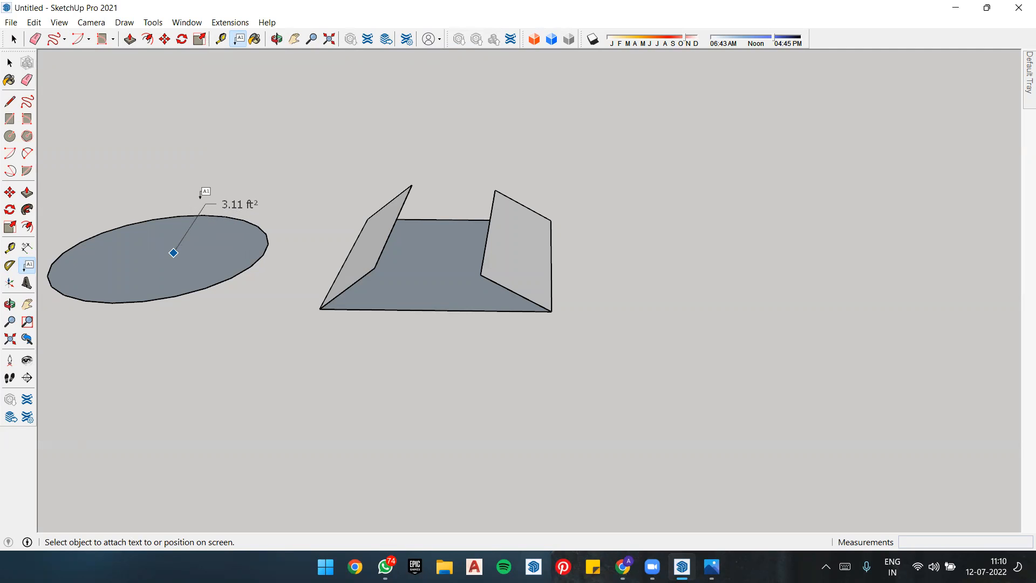
left_click(216, 181)
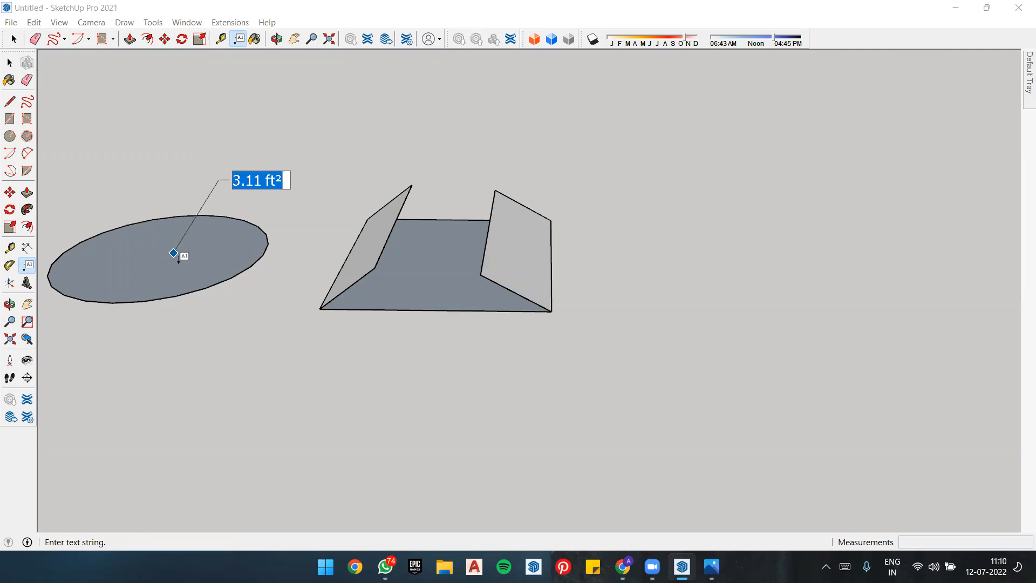
key("BackSpace")
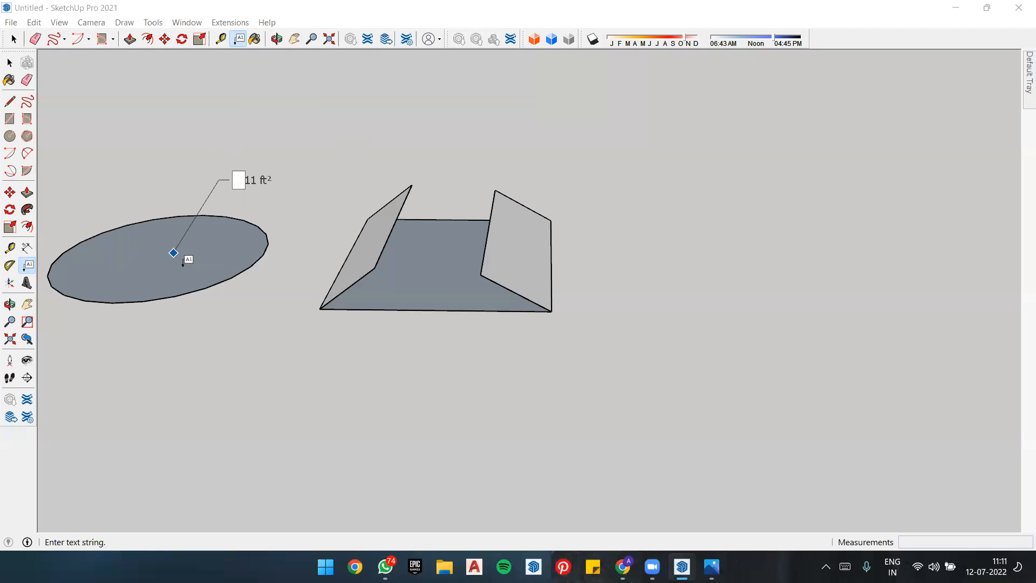
left_click(291, 348)
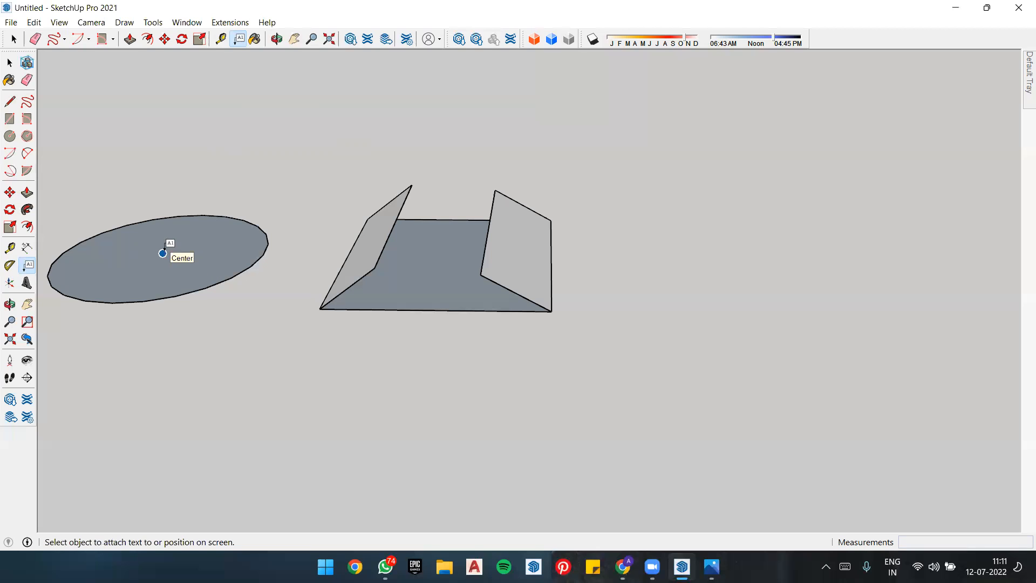
Step: Start a leader label giving the coordinates of an endpoint on the circle's edge, and cancel it
middle_click_drag(493, 278, 326, 282)
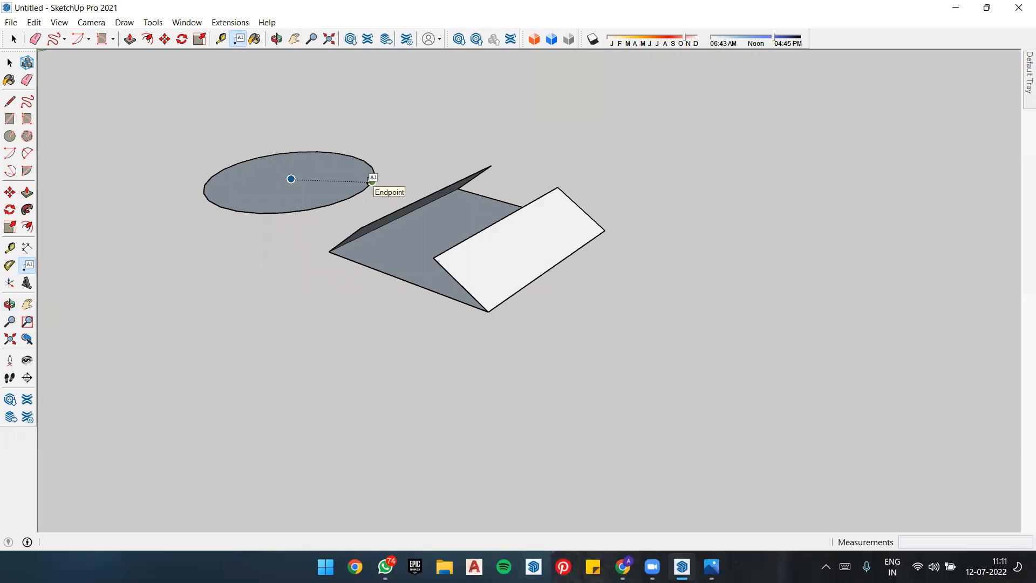
left_click(372, 181)
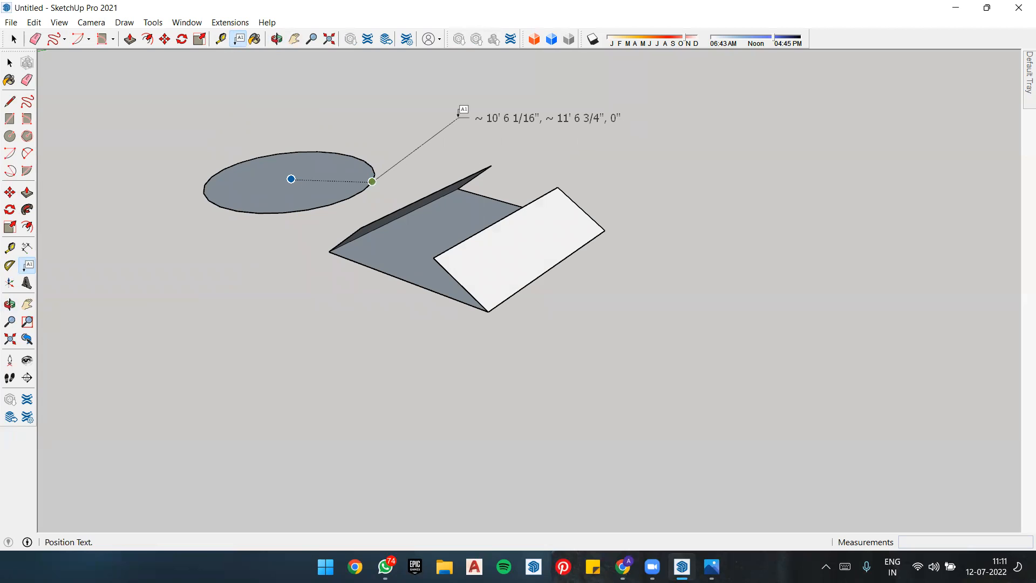
scroll(458, 114, "down", 5)
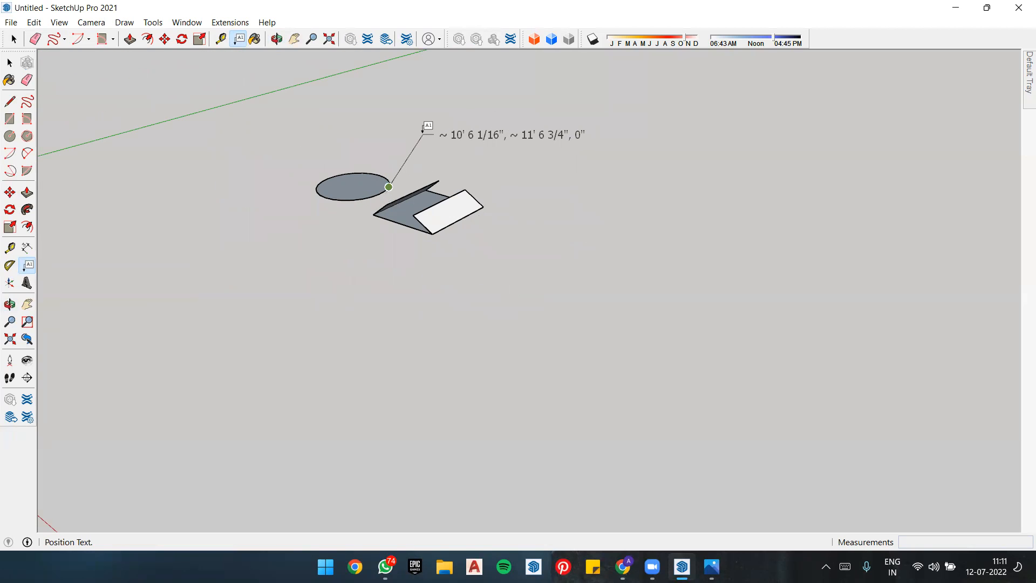
key("space")
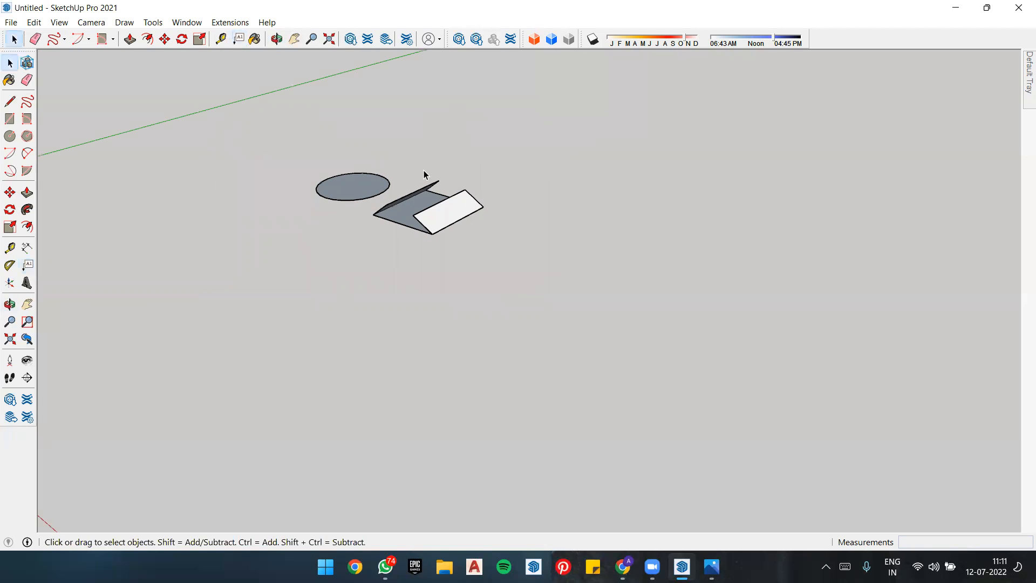
Step: Undo the tilted side panels on the square until only its flat face remains
scroll(423, 172, "up", 2)
left_click(442, 234)
middle_click_drag(442, 237, 608, 252)
key("ctrl+z")
key("ctrl+z")
key("ctrl+z")
key("ctrl+z")
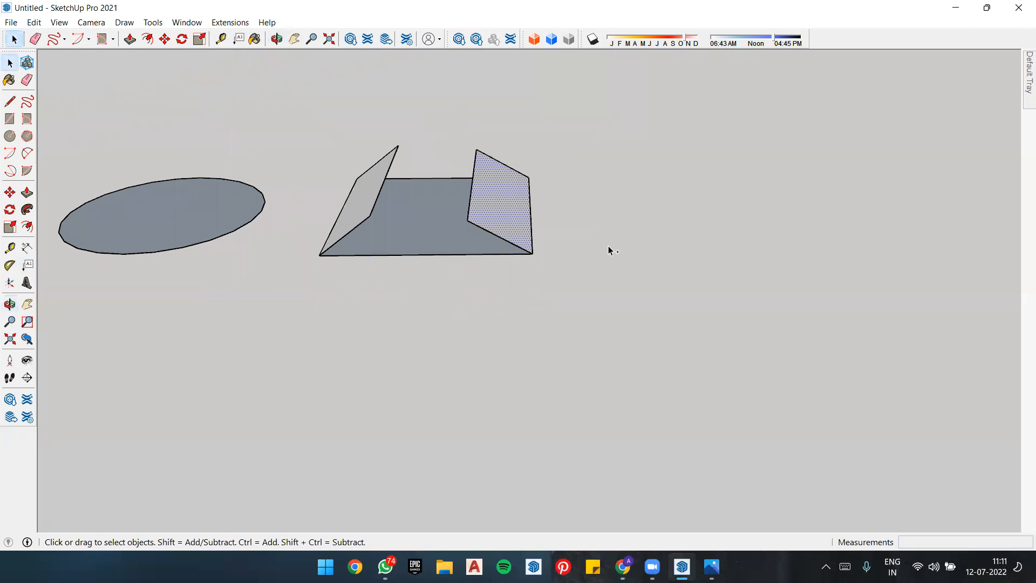
key("ctrl+z")
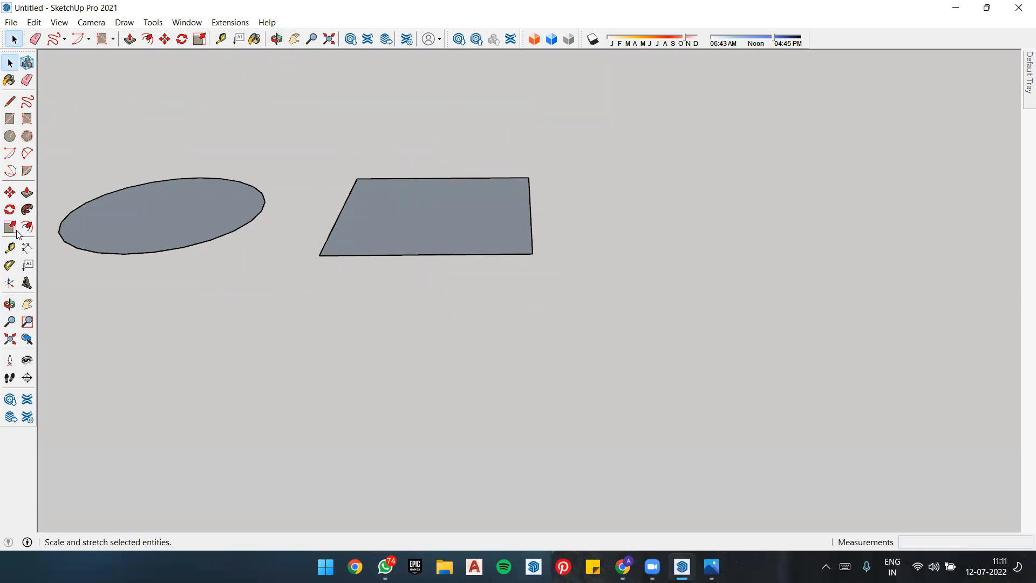
Step: Try to attach a leader text label to the square's face and replace its default area text
left_click(27, 265)
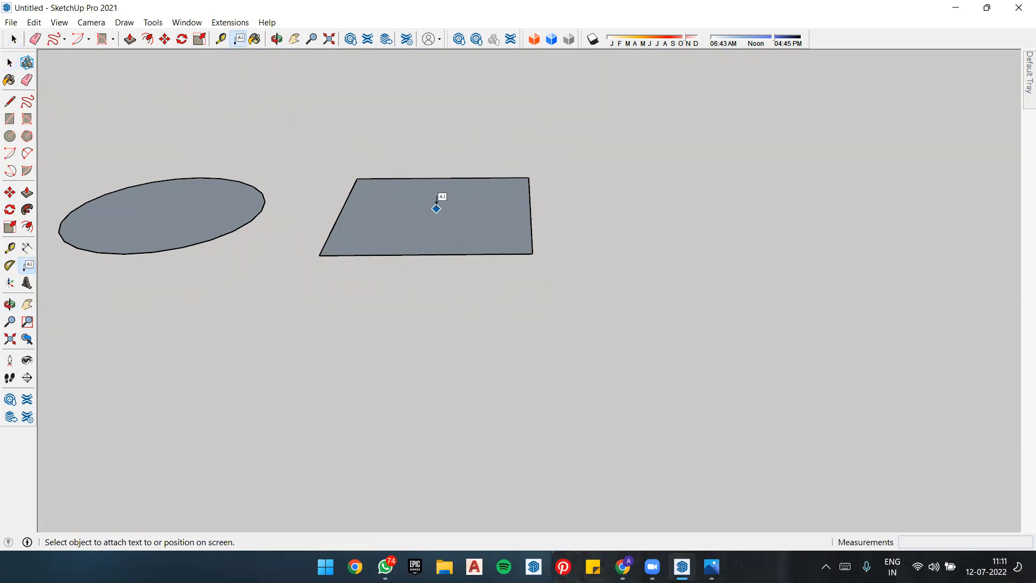
left_click(438, 209)
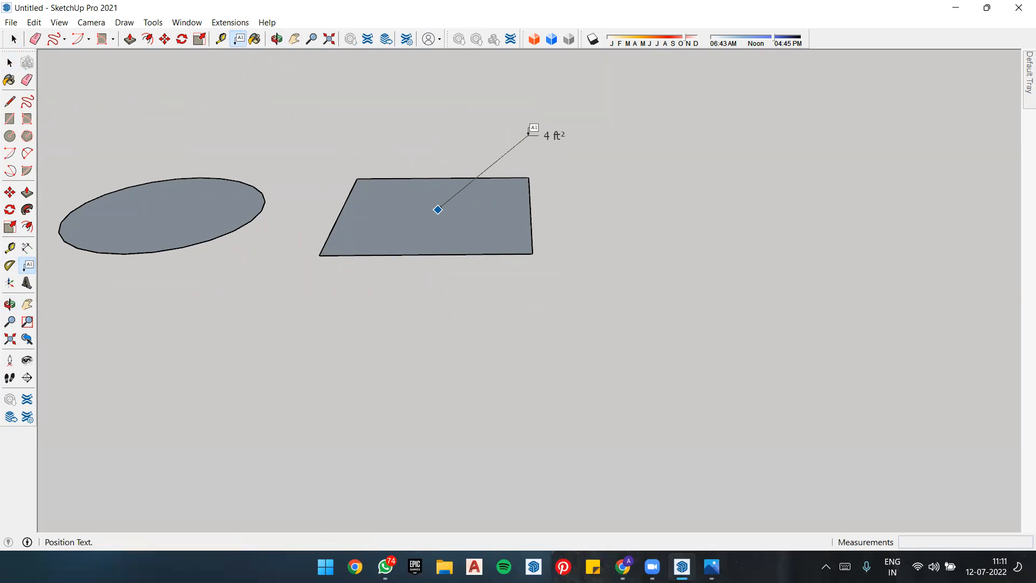
left_click(529, 133)
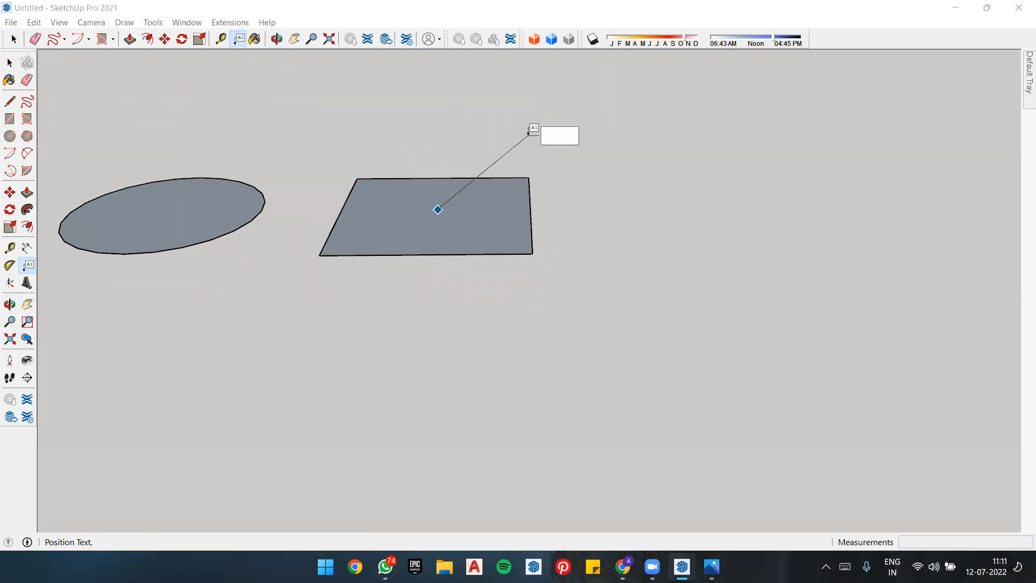
left_click(568, 136)
key("BackSpace")
key("BackSpace")
key("BackSpace")
key("BackSpace")
key("BackSpace")
type("sqa")
key("BackSpace")
type("uar")
key("BackSpace")
key("BackSpace")
key("BackSpace")
key("BackSpace")
key("BackSpace")
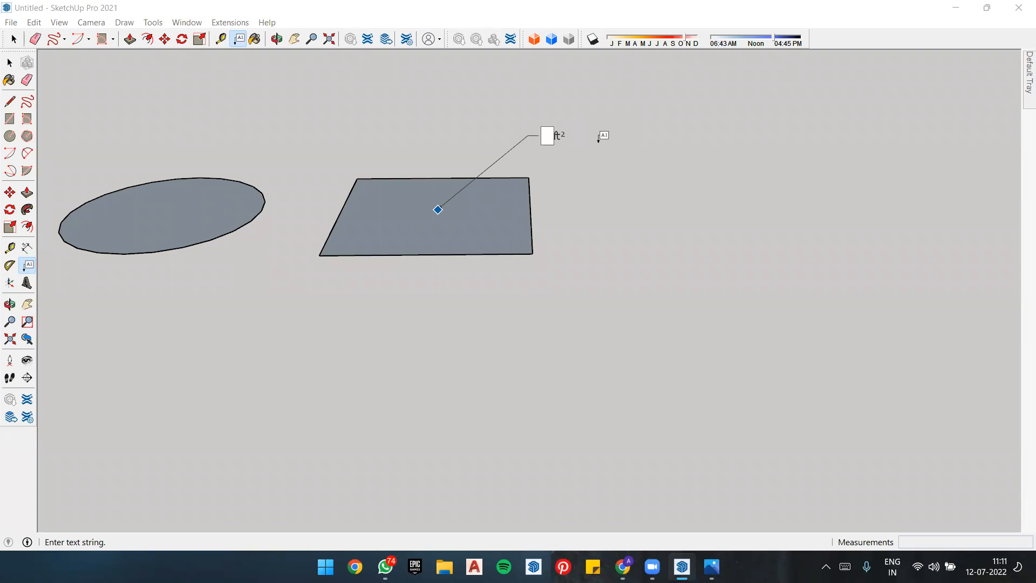
left_click(630, 178)
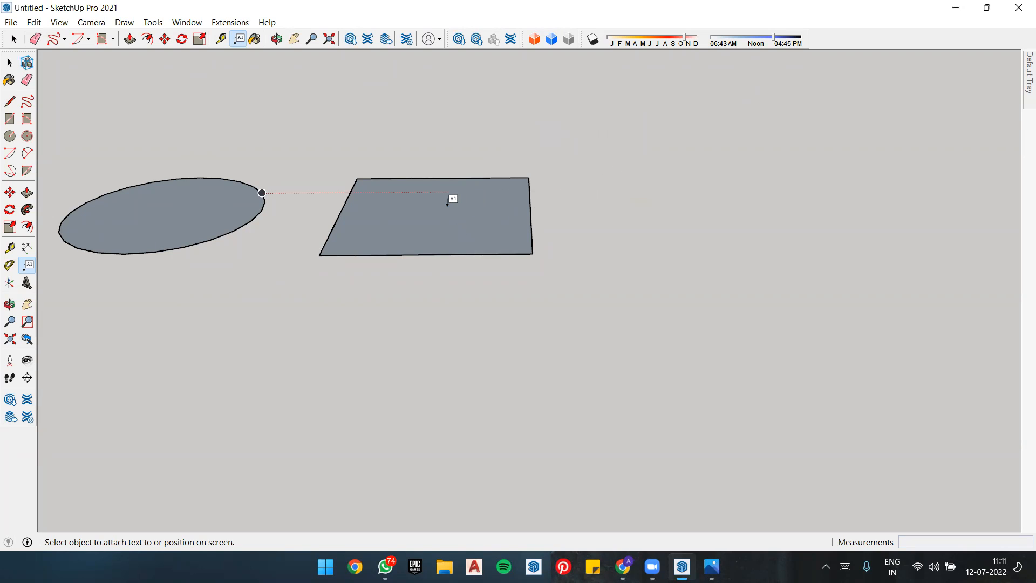
Step: Attach leader text labels with the default length text to the square's back edge and right edge
left_click(461, 178)
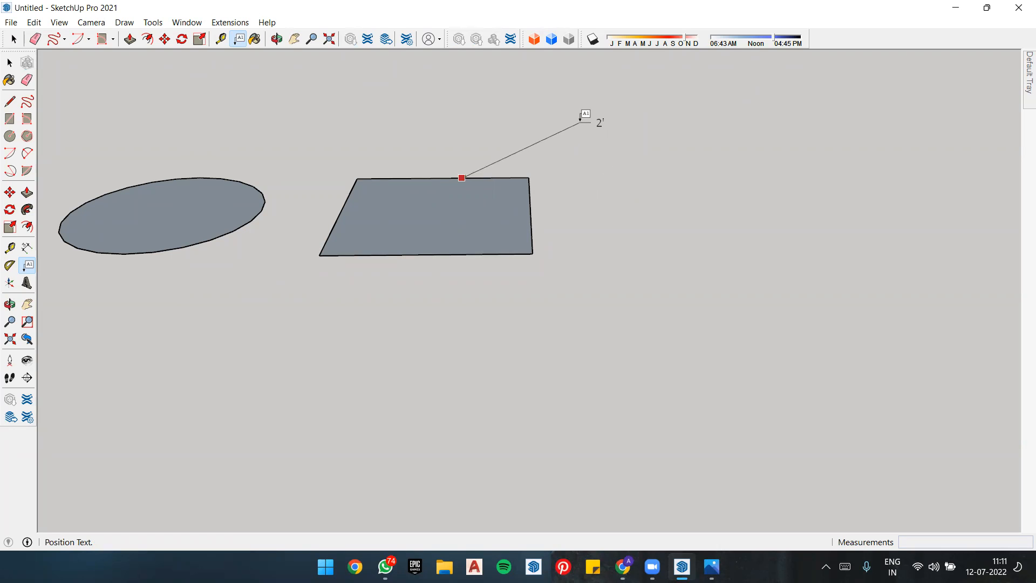
left_click(585, 117)
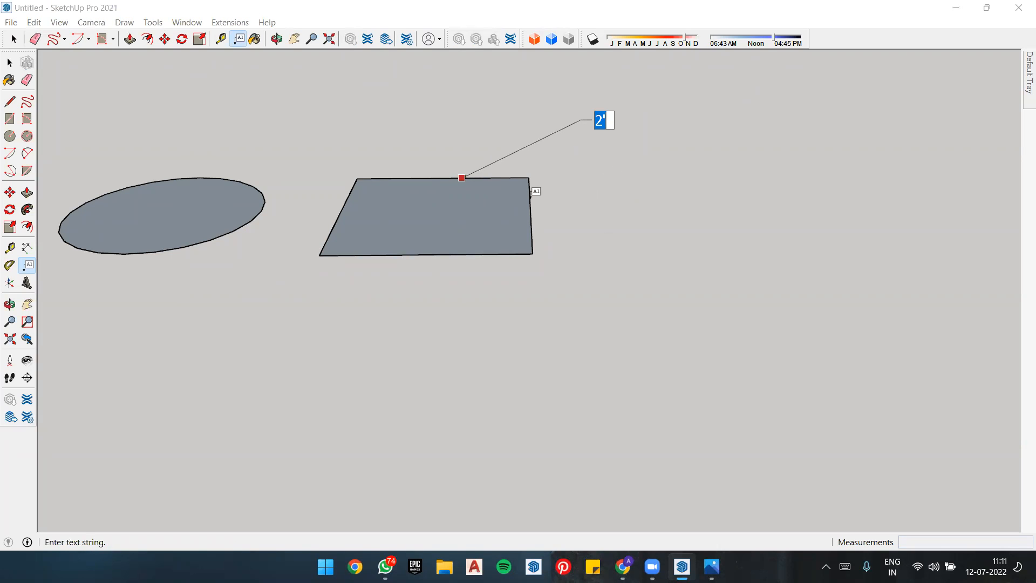
key("Return")
left_click(531, 211)
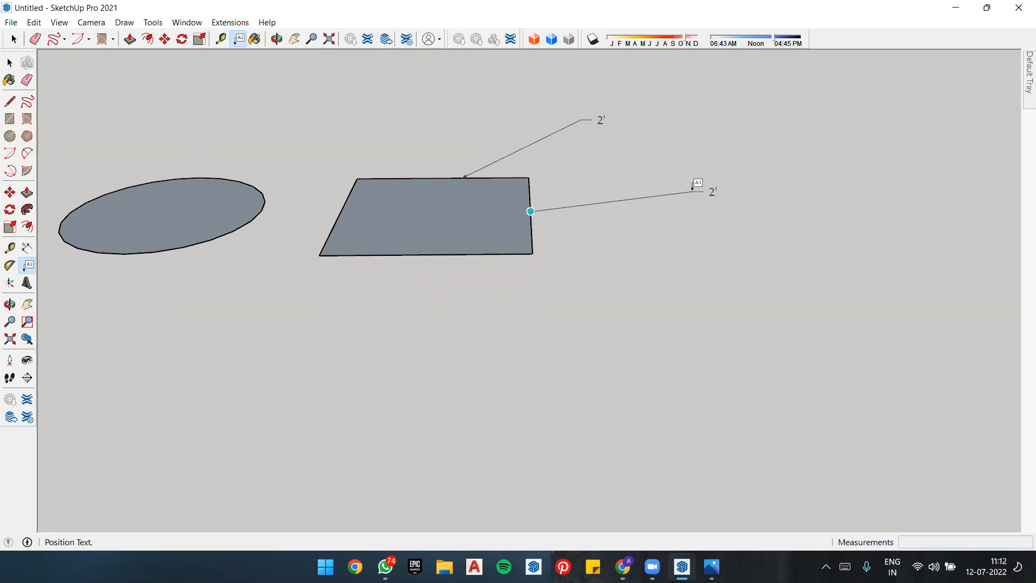
left_click(694, 188)
key("Return")
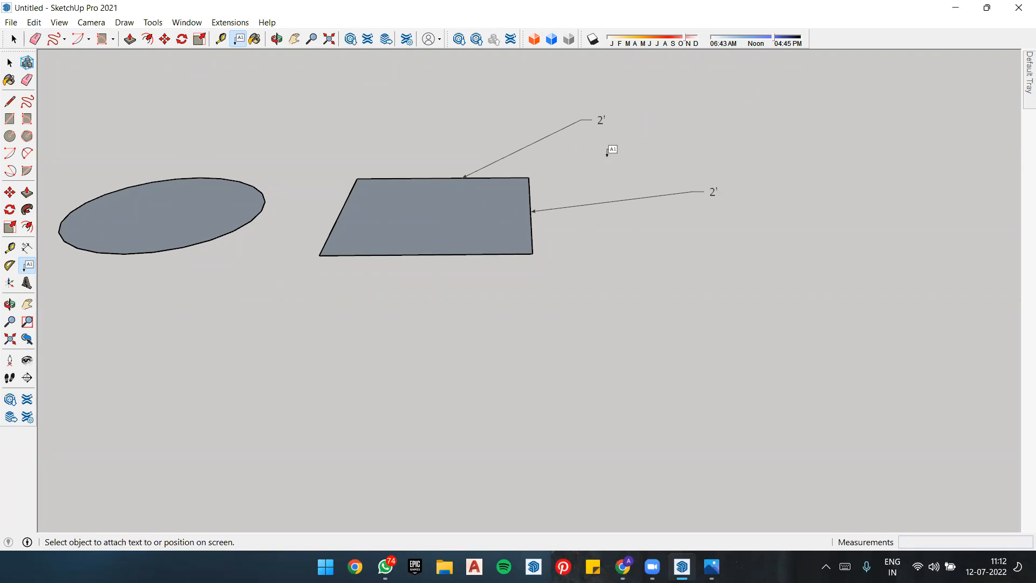
Step: Attach a leader text label with the default area text to the square's face
left_click(432, 217)
left_click(691, 141)
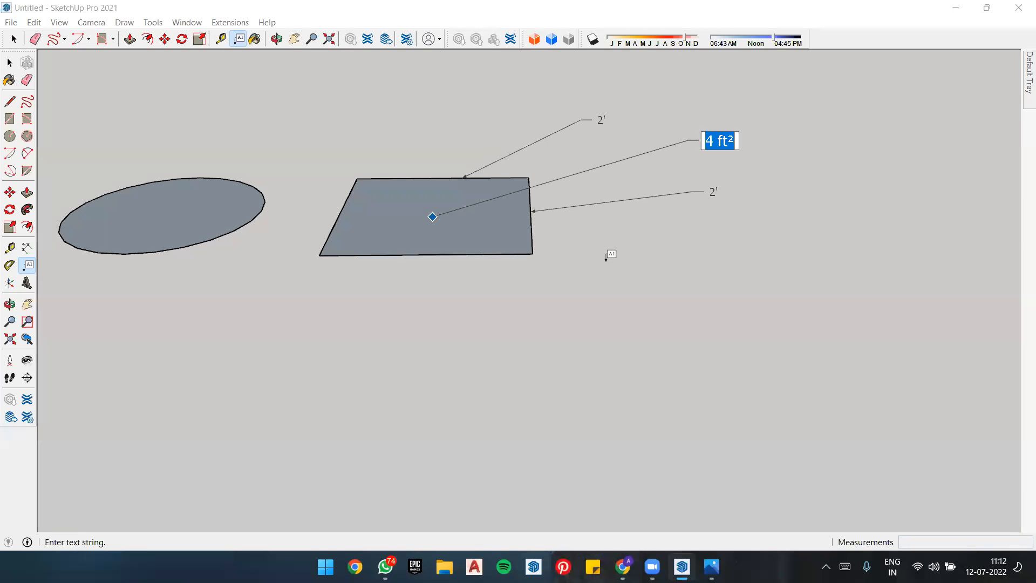
left_click(654, 294)
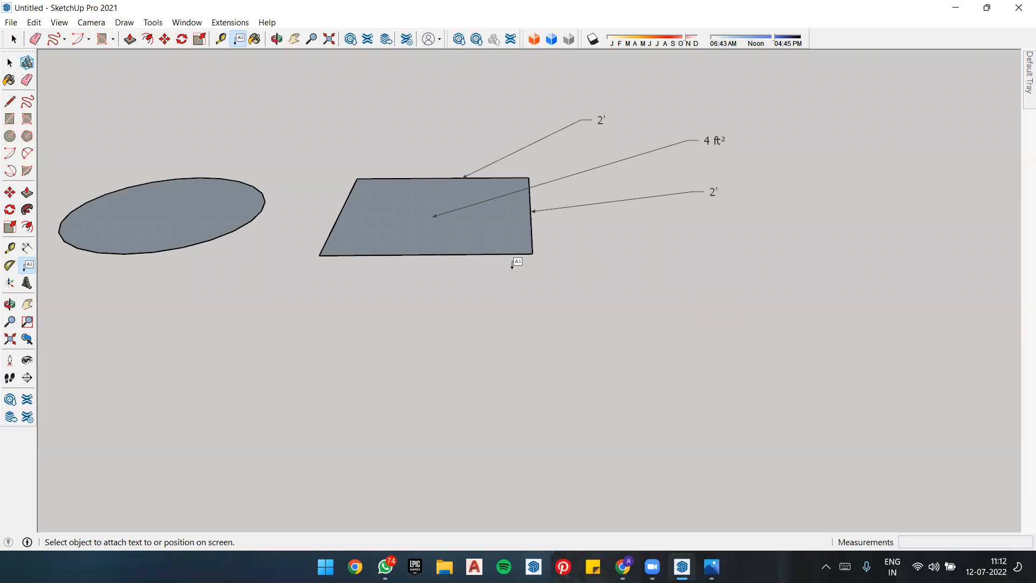
Step: Examine the labelled square and the circle from several distances and viewing angles
scroll(430, 305, "down", 3)
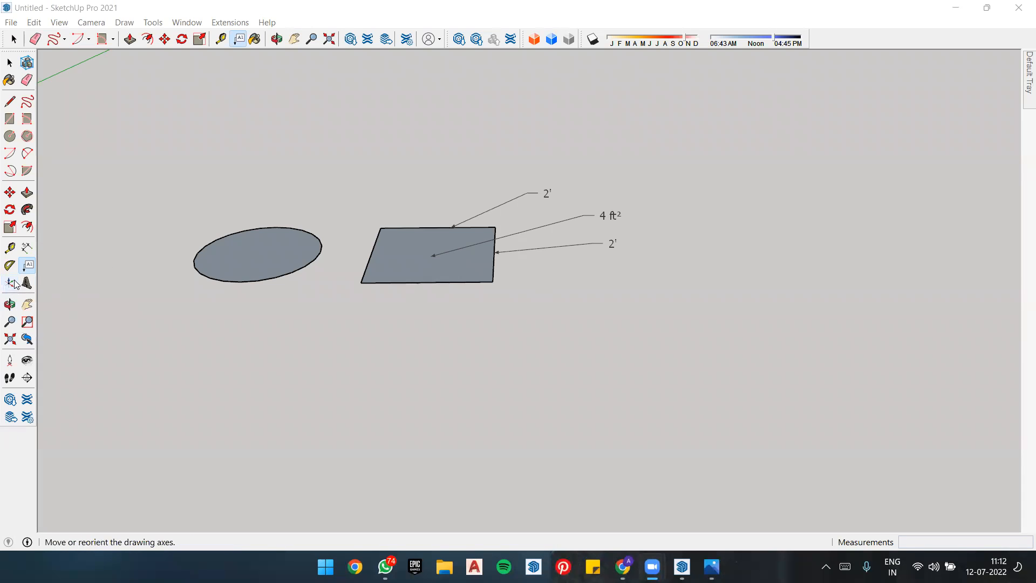
scroll(309, 307, "down", 5)
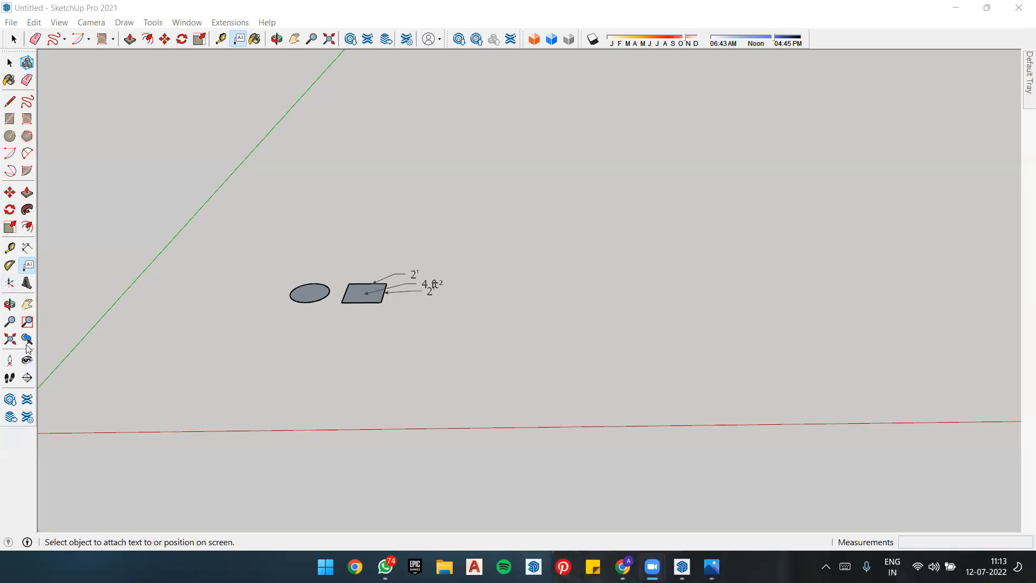
scroll(438, 310, "down", 5)
scroll(407, 309, "up", 3)
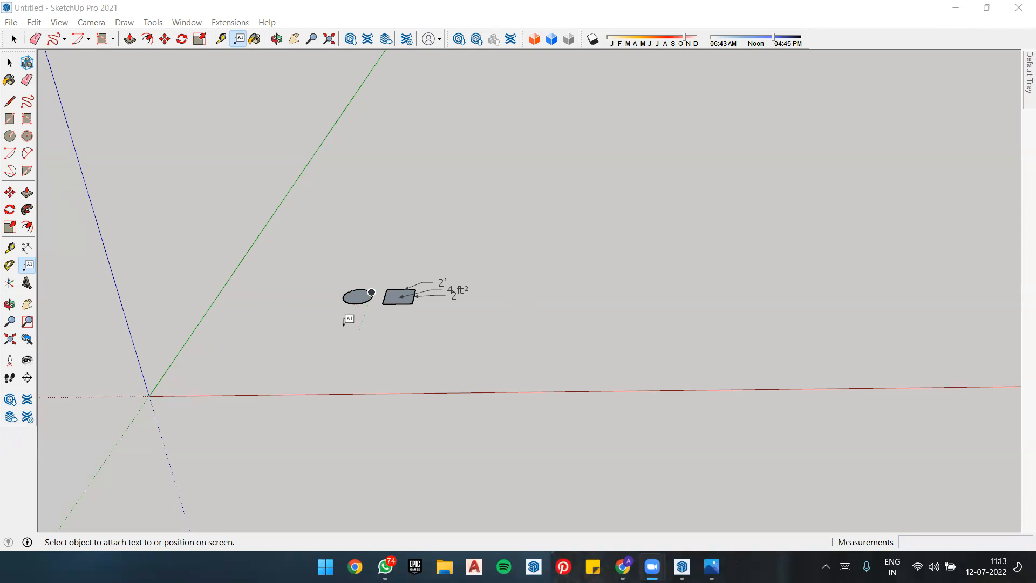
scroll(431, 270, "up", 2)
scroll(432, 268, "up", 1)
scroll(426, 284, "up", 2)
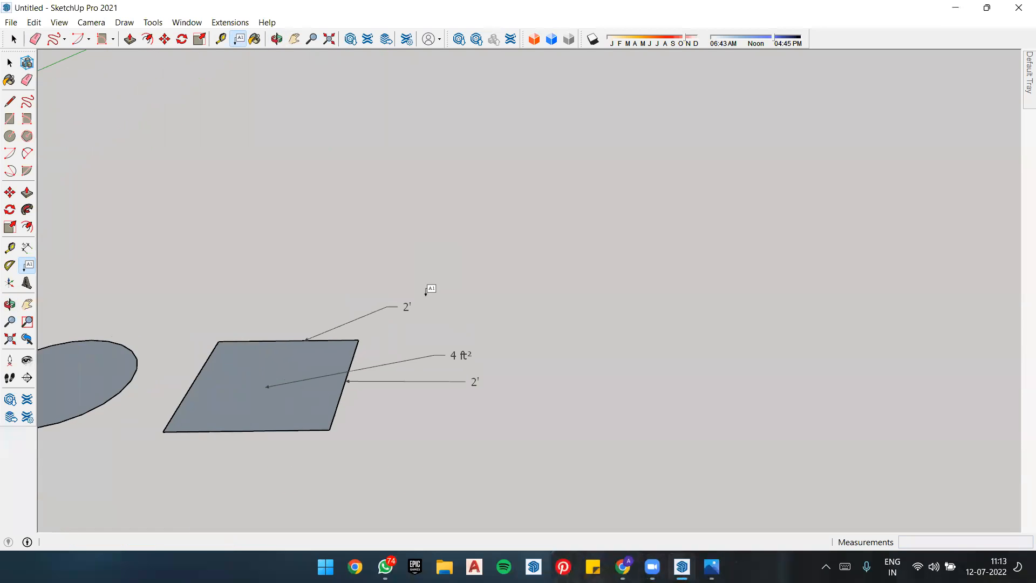
scroll(349, 334, "down", 3)
scroll(331, 281, "up", 2)
mouse_move(331, 280)
middle_mouse_down()
mouse_move(604, 225)
mouse_move(410, 303)
mouse_move(418, 273)
mouse_move(346, 264)
middle_mouse_up()
scroll(345, 269, "down", 3)
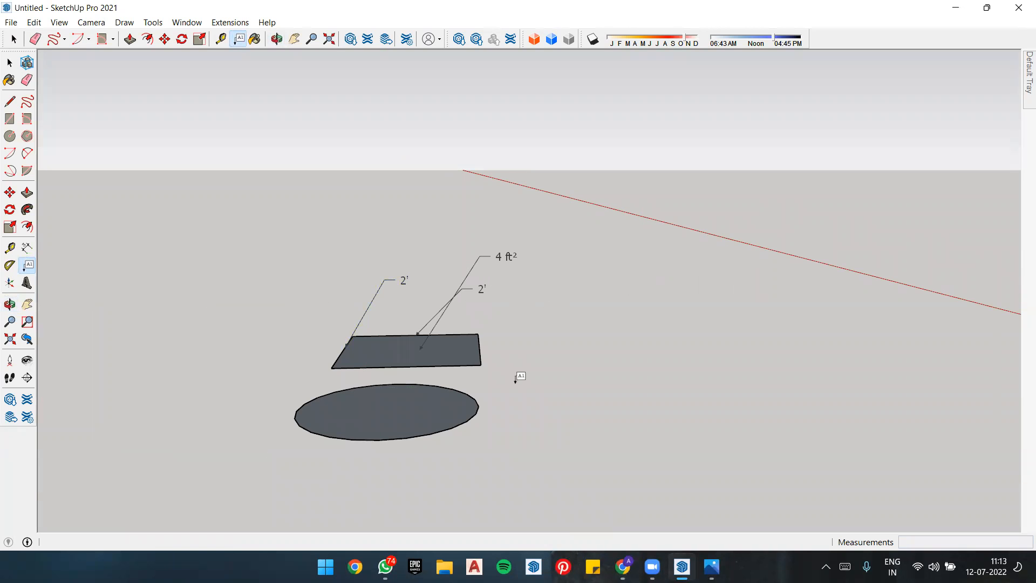
mouse_move(628, 227)
middle_mouse_down()
mouse_move(439, 254)
mouse_move(513, 262)
middle_mouse_up()
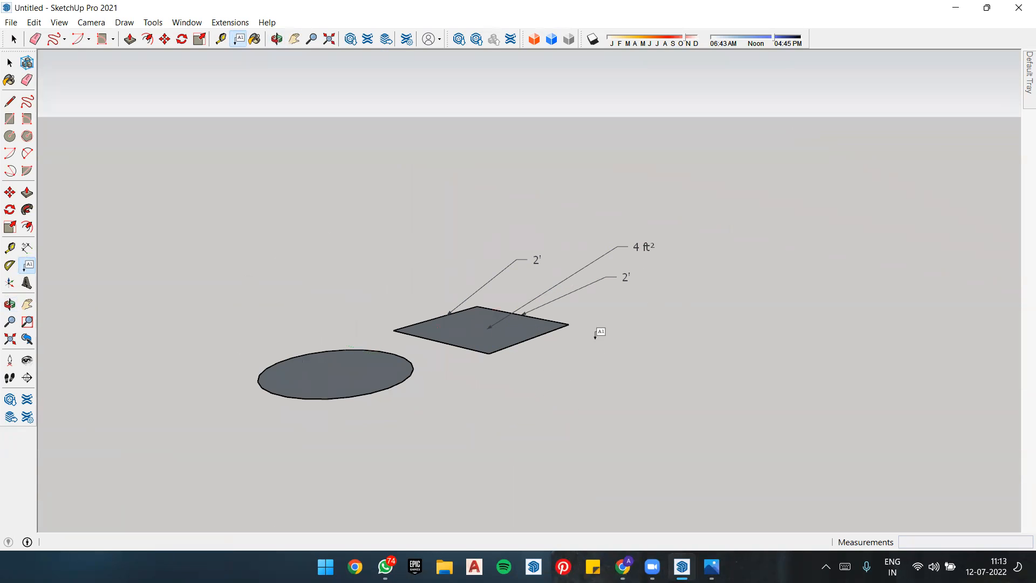
Step: Delete the three leader text labels attached to the square
key("space")
left_click_drag(490, 222, 701, 300)
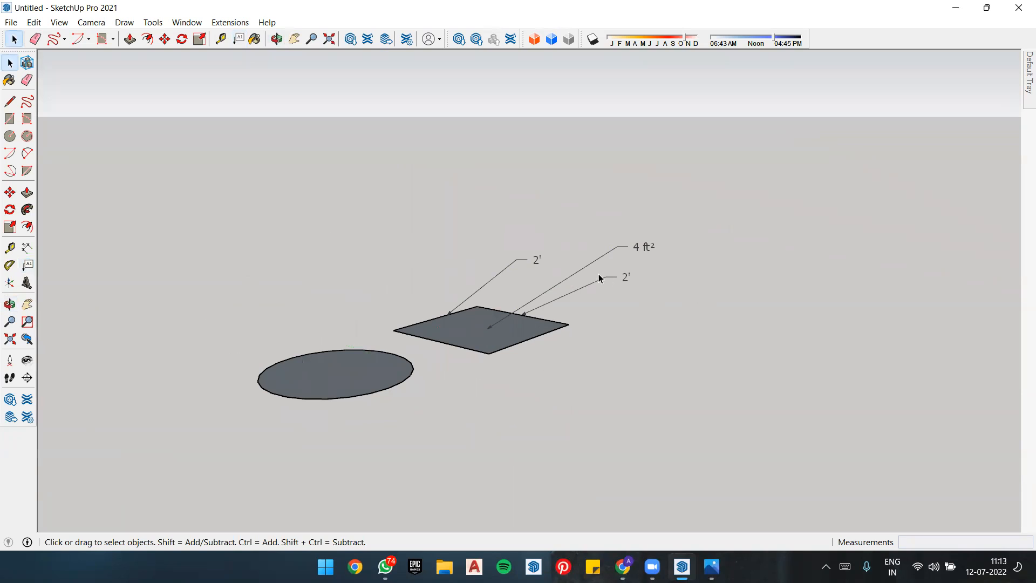
left_click(584, 267)
key("Delete")
key("Delete")
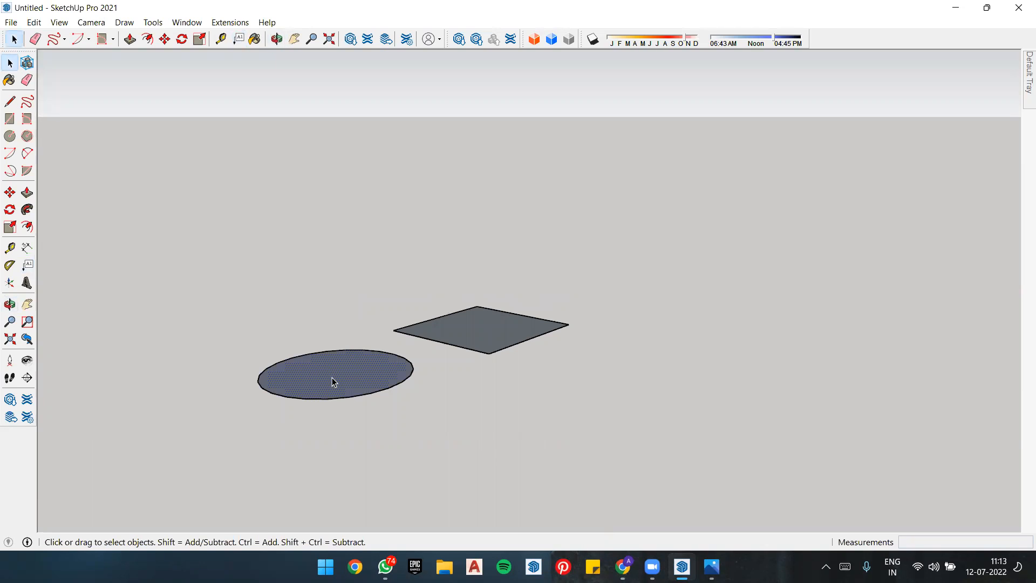
Step: Delete the circle's face and its remaining outline
key("Delete")
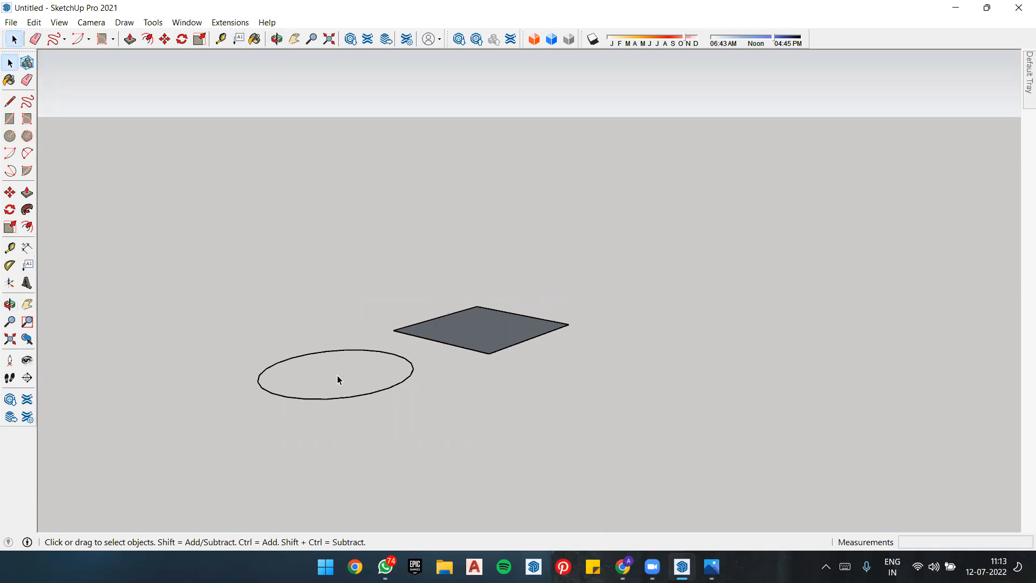
left_click(415, 371)
key("Delete")
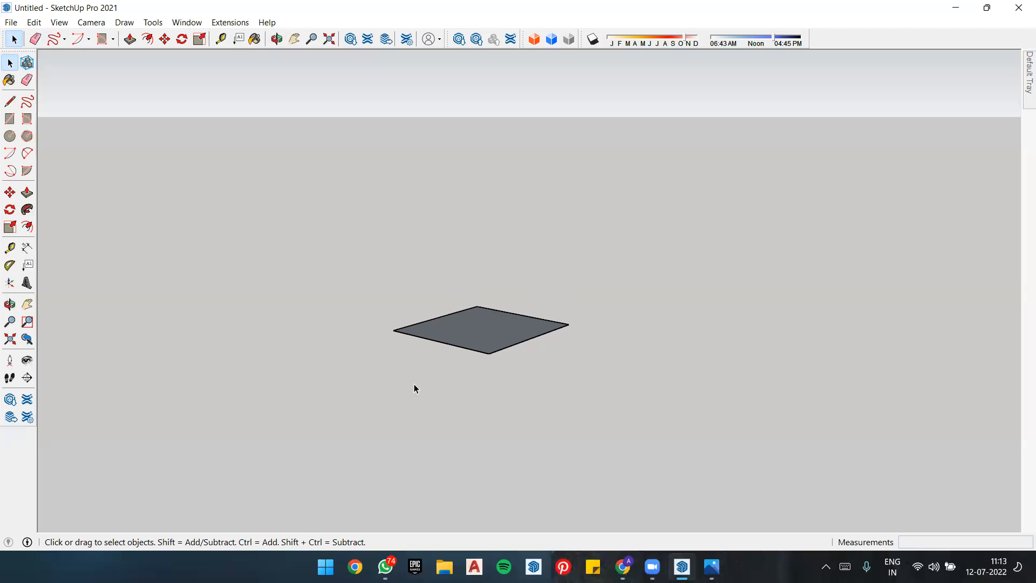
Step: Relocate the drawing axes to the square's front-left corner, with red along the front edge and green along the left edge
left_click(11, 284)
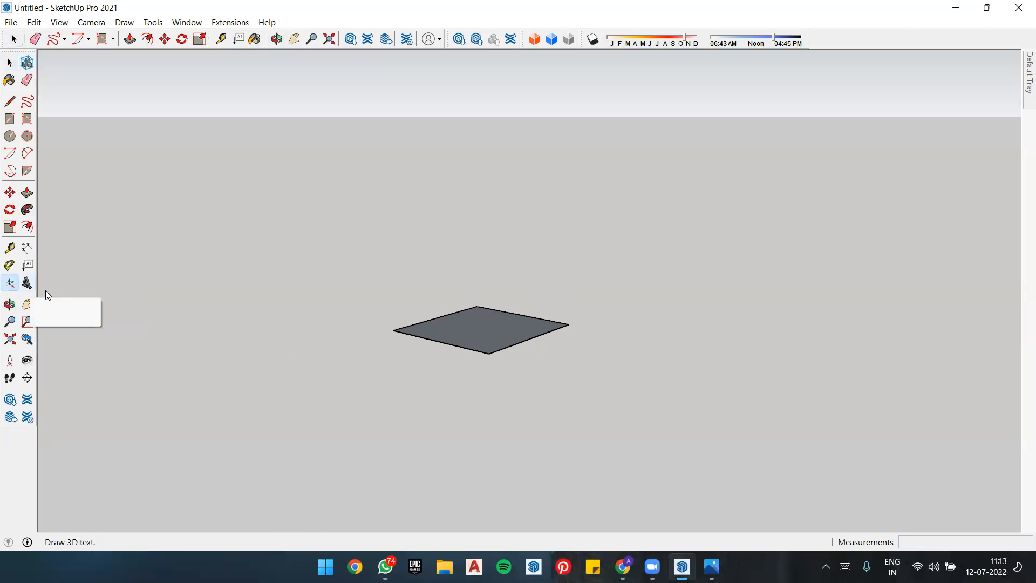
middle_click_drag(381, 362, 453, 367)
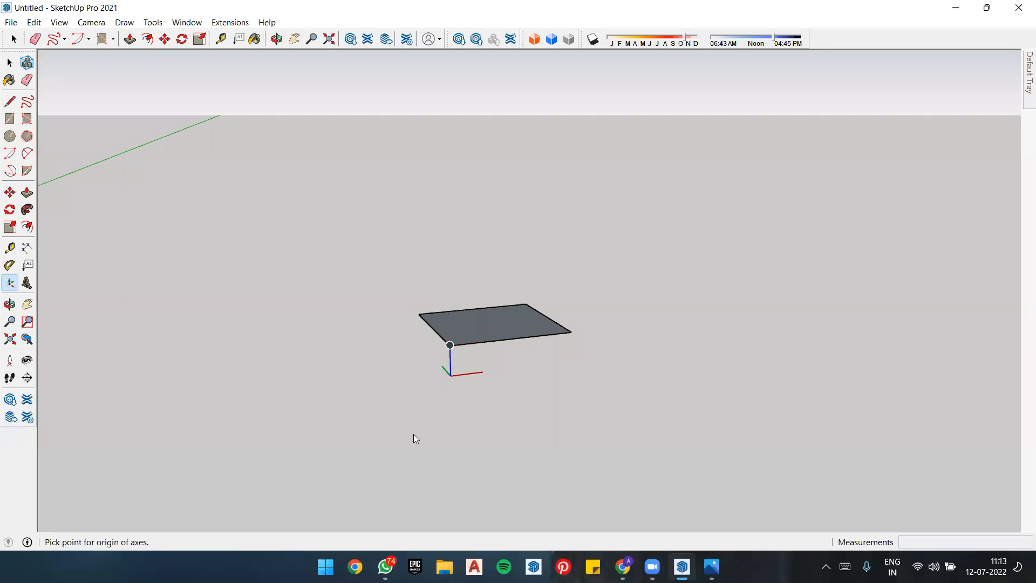
left_click(450, 345)
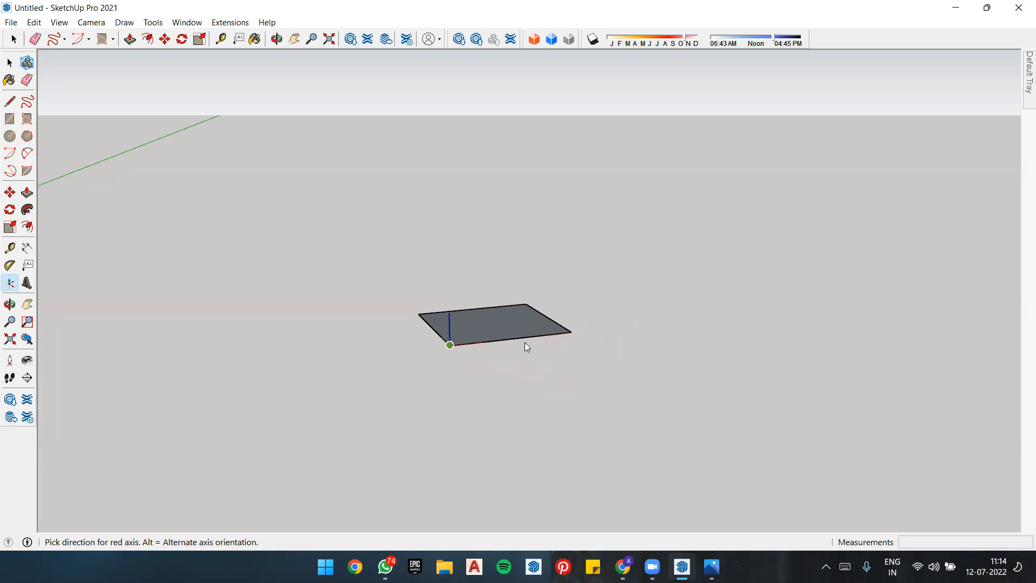
left_click(723, 312)
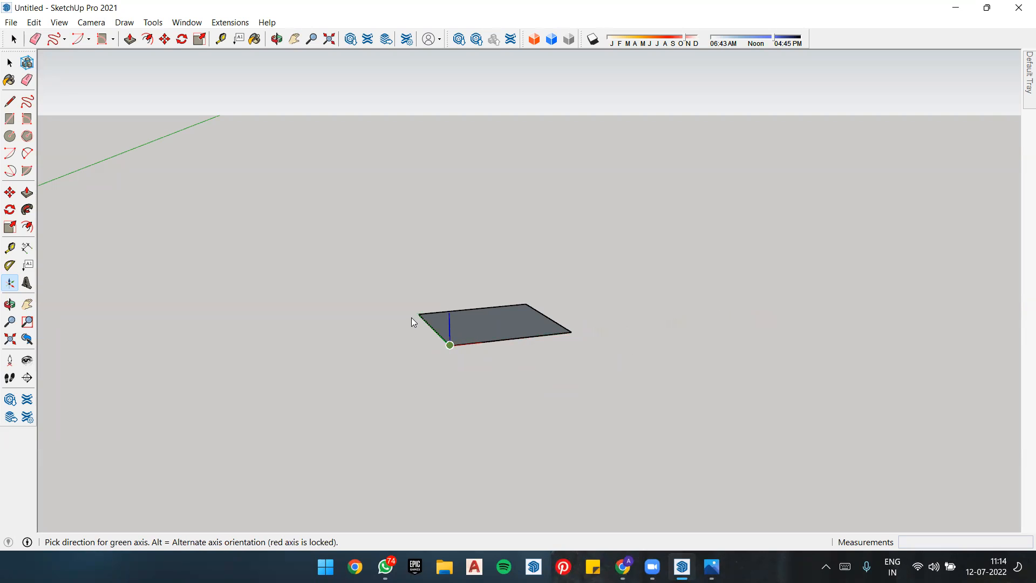
left_click(391, 291)
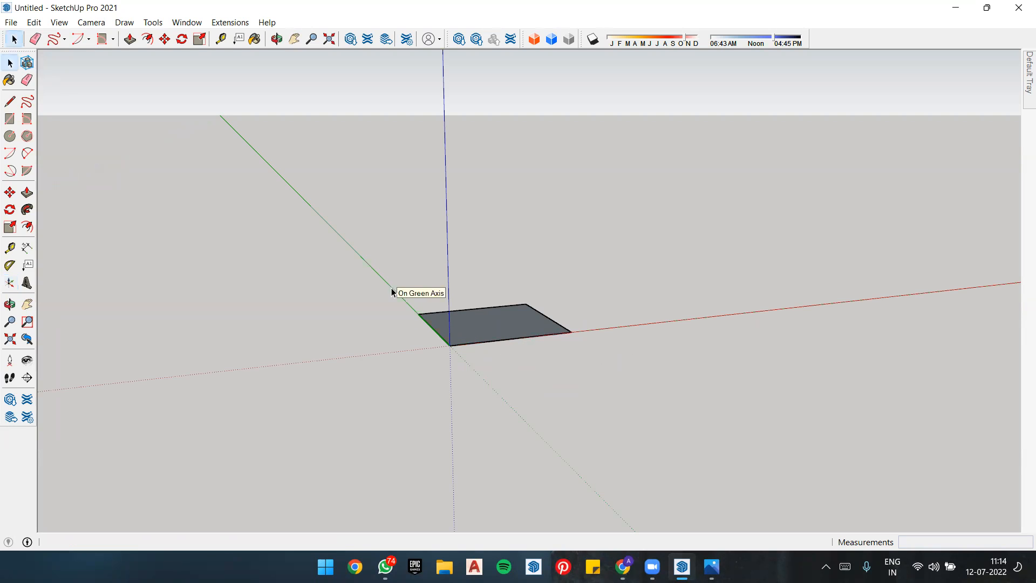
Step: Examine how the relocated axes line up with the square from different viewing angles
middle_click_drag(497, 398, 367, 346)
scroll(367, 346, "down", 2)
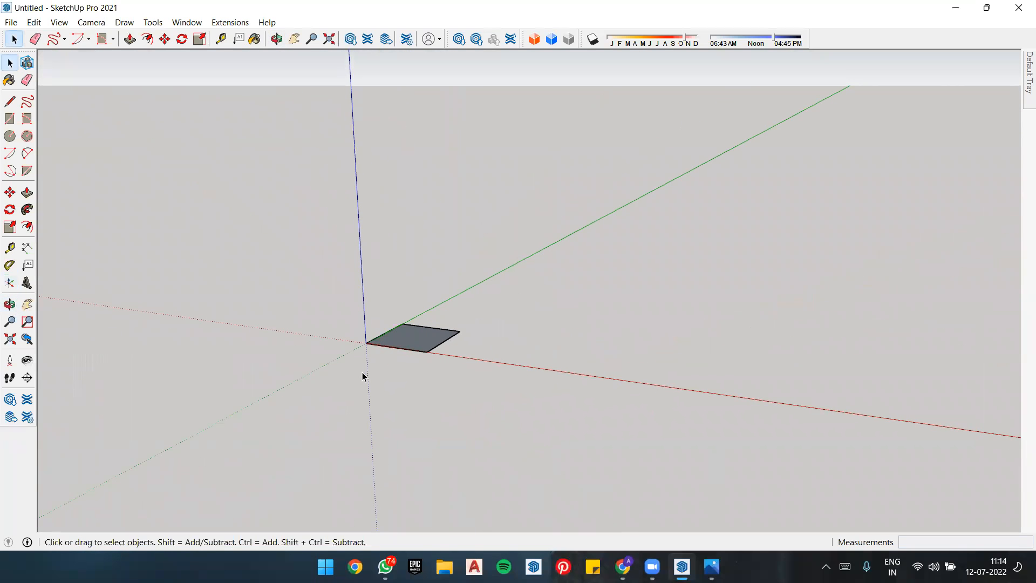
scroll(377, 325, "up", 3)
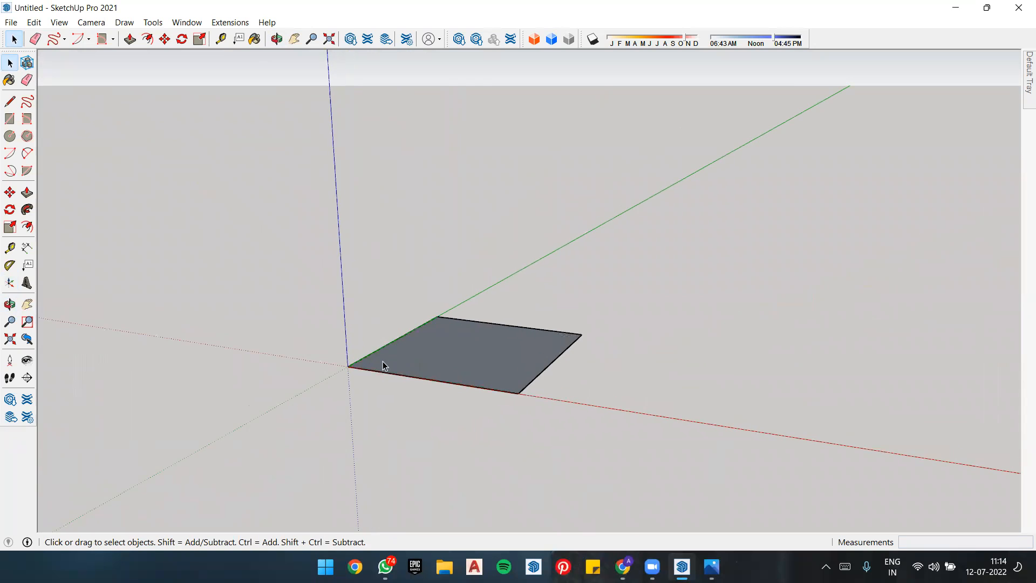
middle_click_drag(442, 381, 546, 332)
scroll(623, 235, "down", 3)
scroll(445, 364, "up", 3)
middle_click_drag(625, 243, 605, 260)
scroll(470, 255, "down", 1)
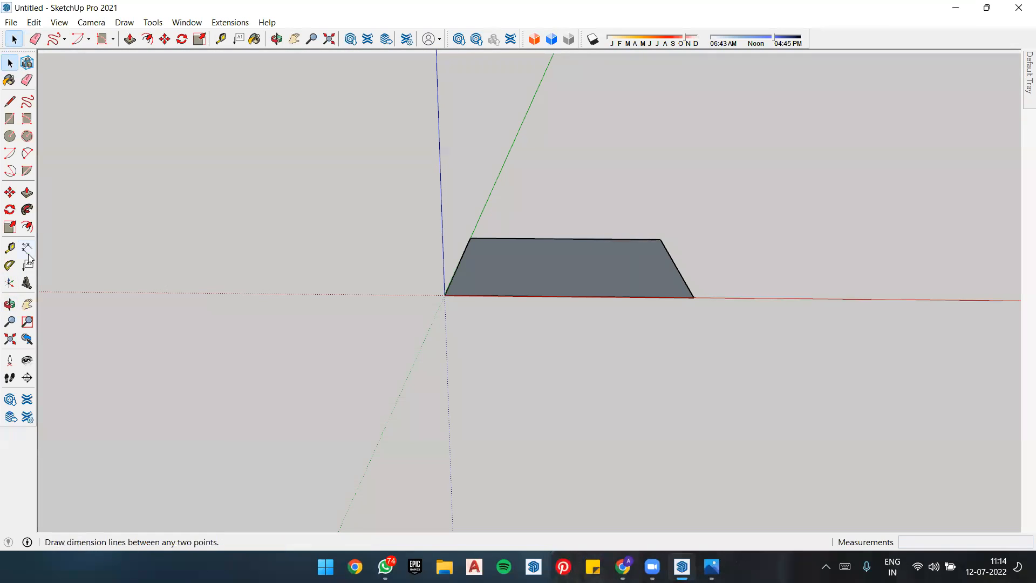
Step: Place the 3D text "sketch up" in CommercialScript BT, 10" high and extruded 1", starting on the square's rear edge
left_click(27, 283)
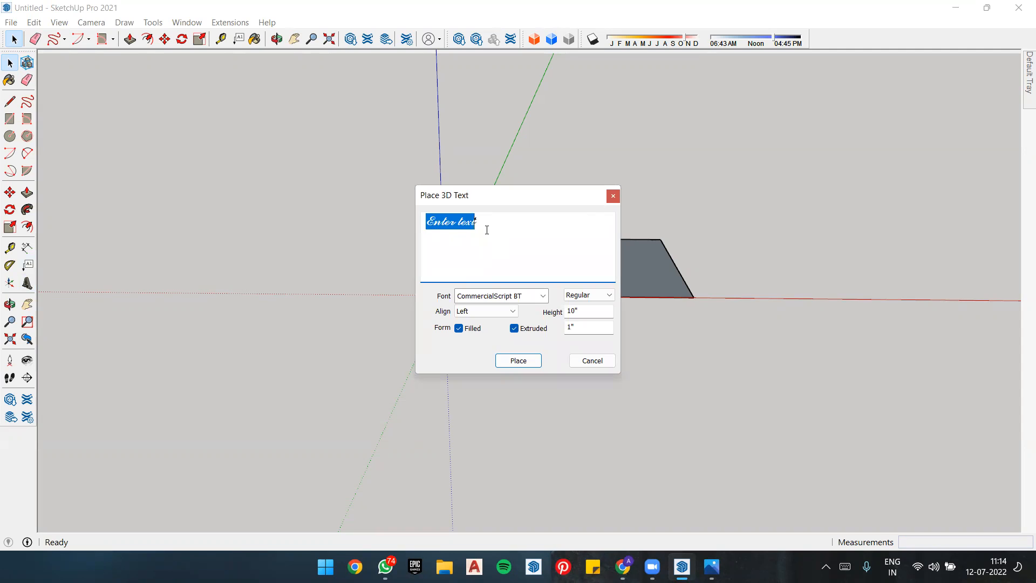
key("BackSpace")
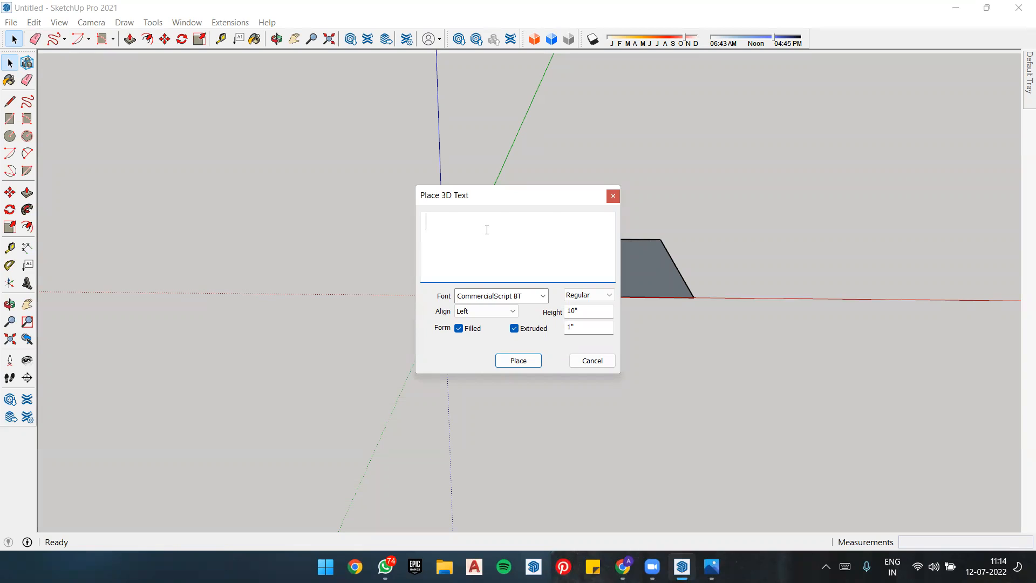
type("ketch up")
left_click(427, 222)
type("s")
left_click(534, 361)
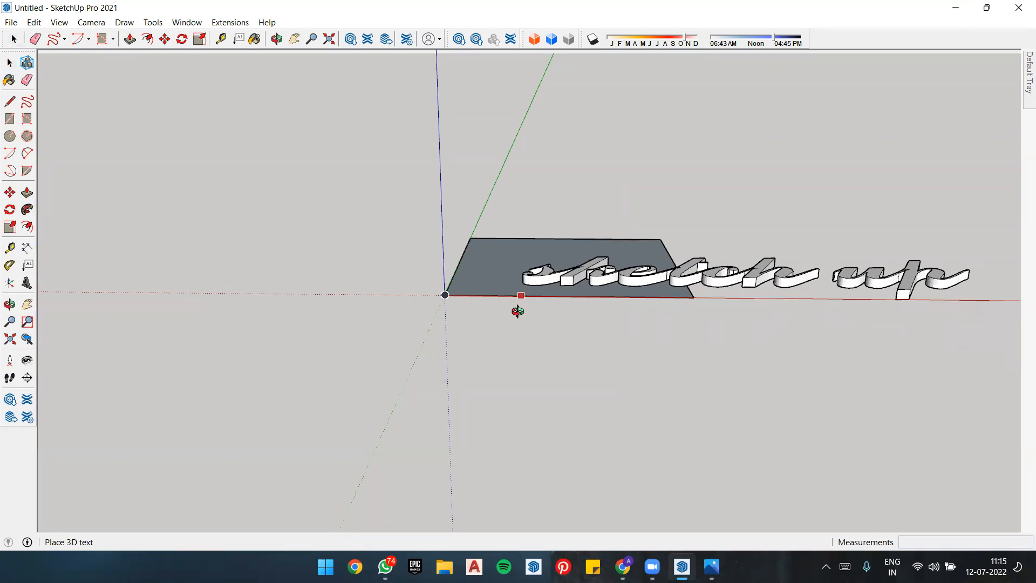
middle_click_drag(518, 310, 513, 398)
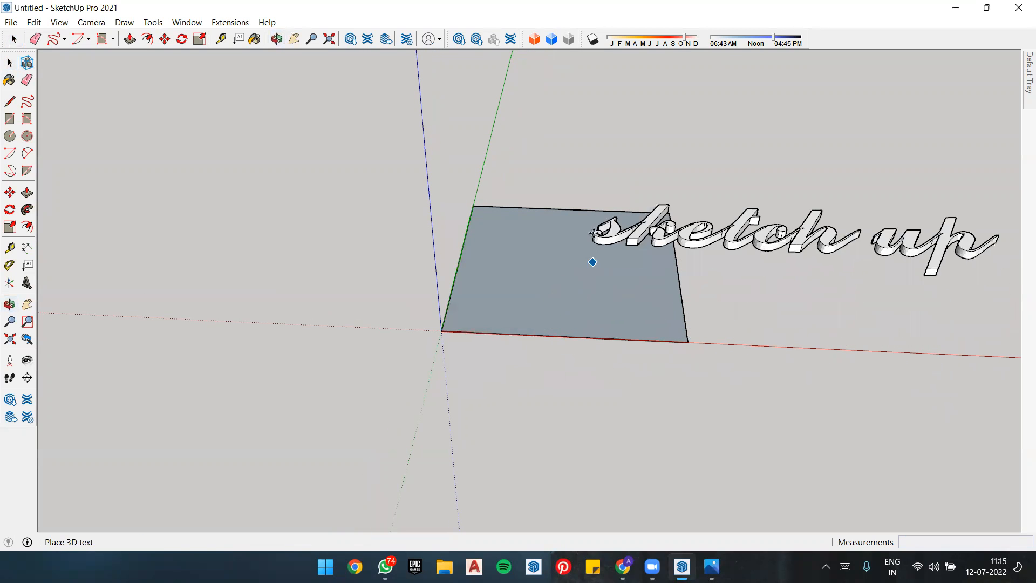
left_click(590, 208)
mouse_move(590, 208)
middle_mouse_down()
mouse_move(594, 335)
mouse_move(796, 330)
middle_mouse_up()
key("space")
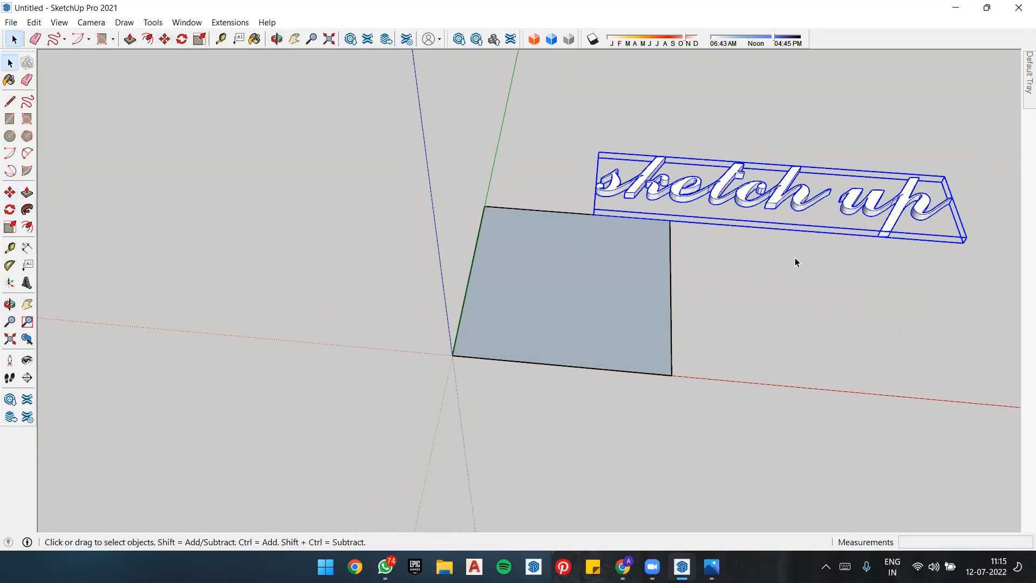
left_click(766, 260)
Step: Examine the extruded "sketch up" lettering up close and undo its placement
scroll(756, 115, "up", 3)
scroll(766, 146, "down", 5)
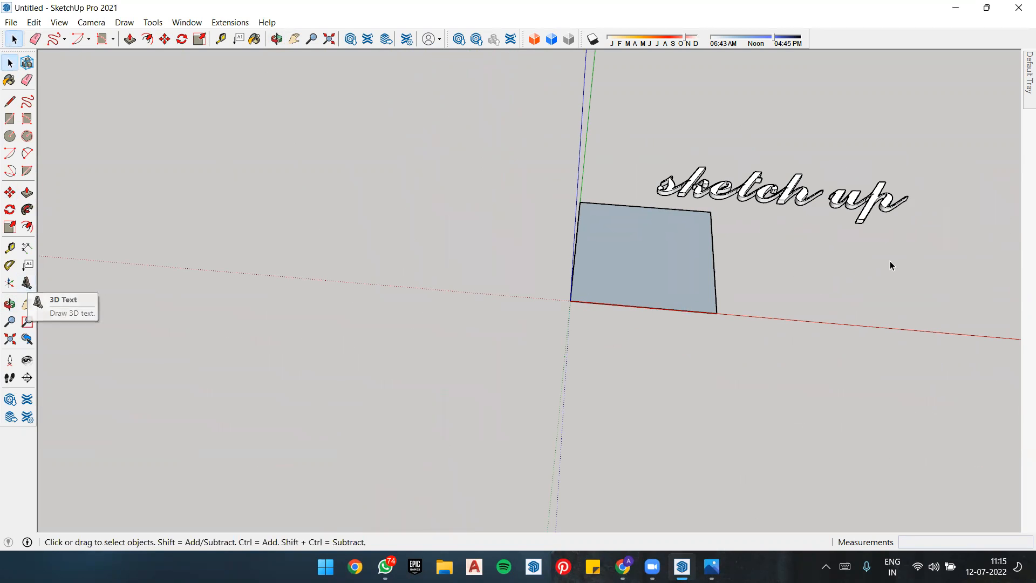
scroll(889, 260, "up", 5)
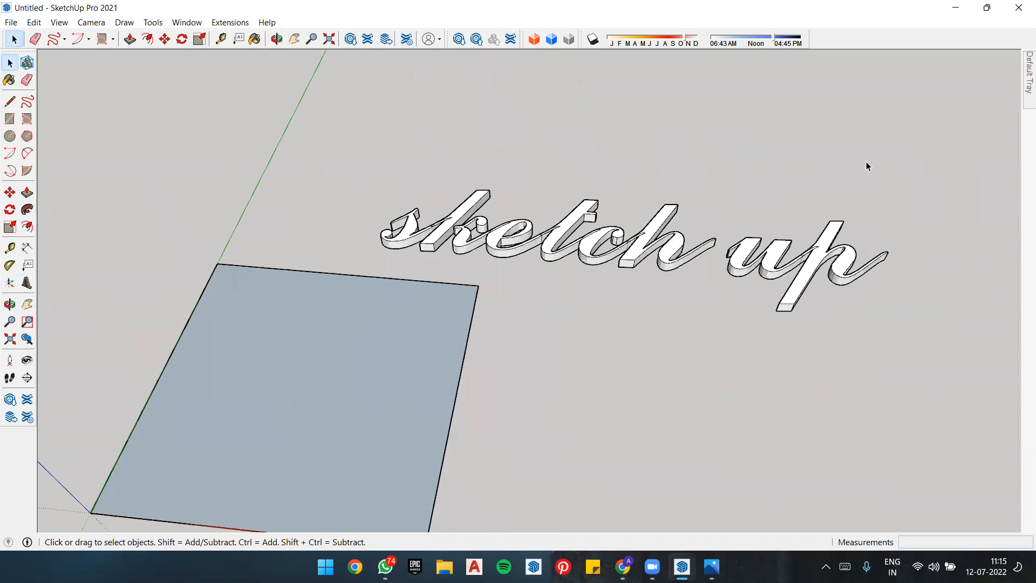
scroll(770, 261, "up", 3)
key("o")
left_click_drag(775, 321, 783, 376)
middle_click_drag(784, 378, 785, 386)
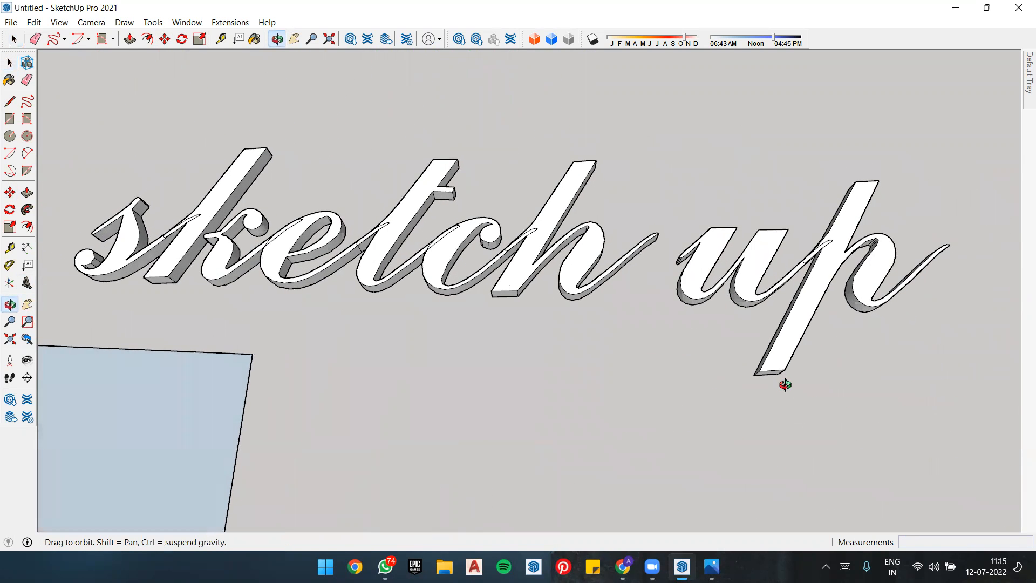
scroll(784, 362, "down", 4)
key("ctrl+z")
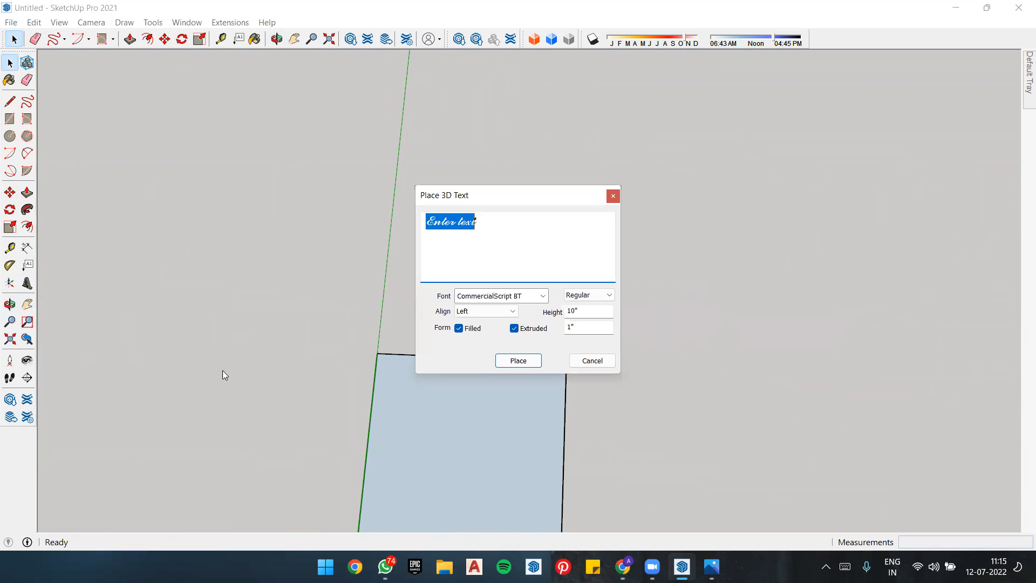
Step: Set up new 3D text with the Cooper Black font, left alignment and Regular style
left_click(537, 297)
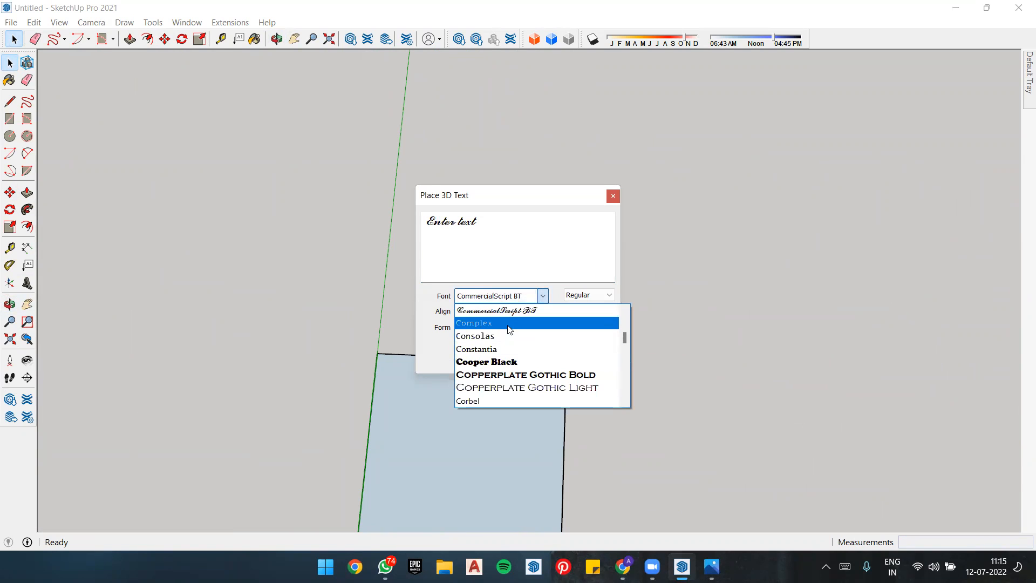
left_click(504, 362)
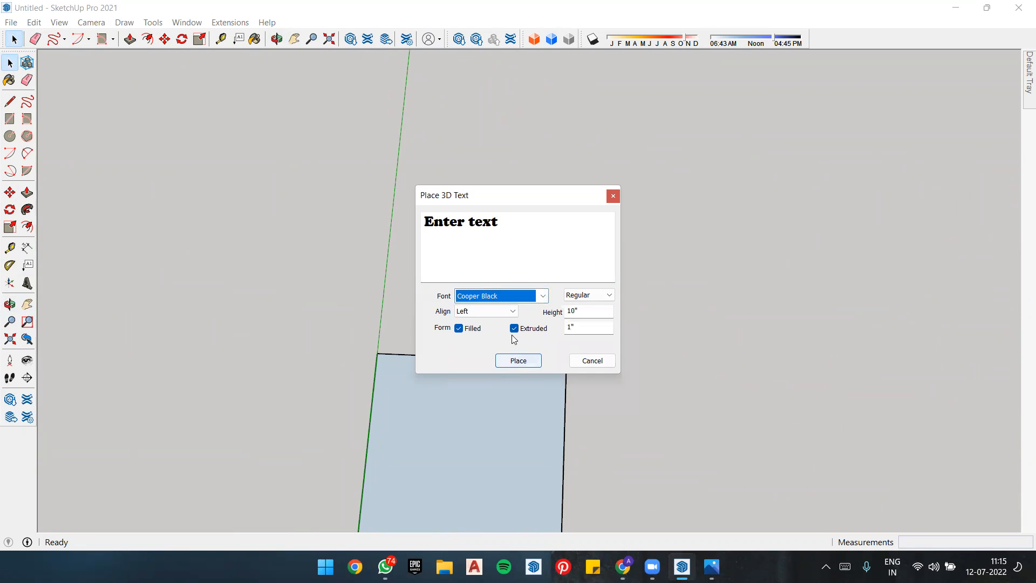
left_click(511, 313)
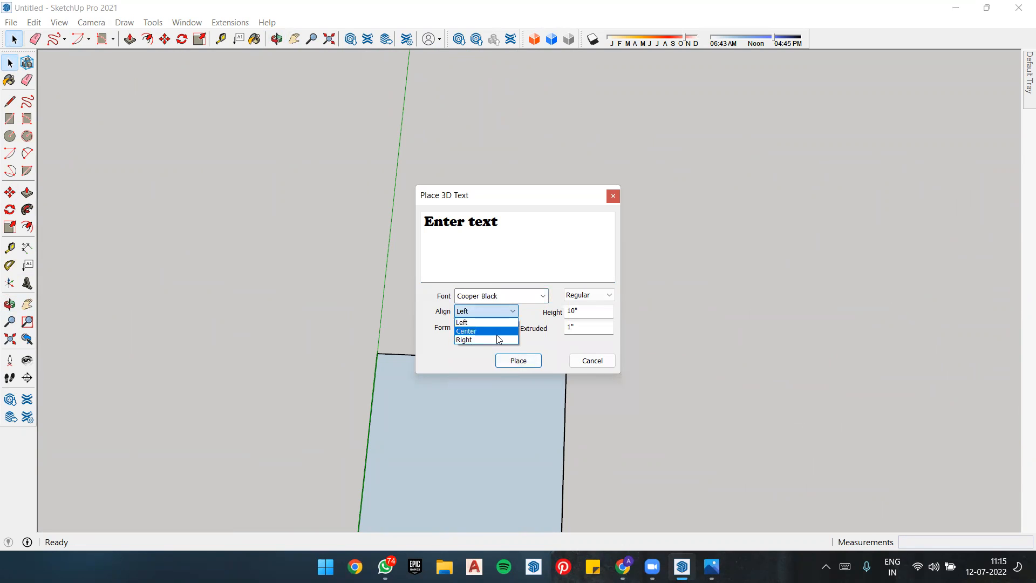
left_click(492, 324)
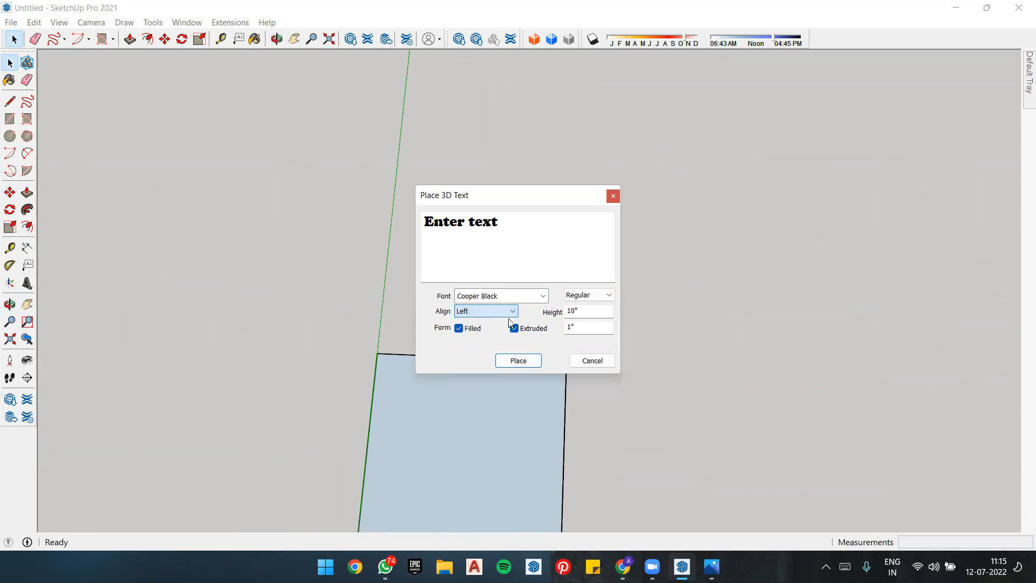
left_click(598, 294)
left_click(592, 306)
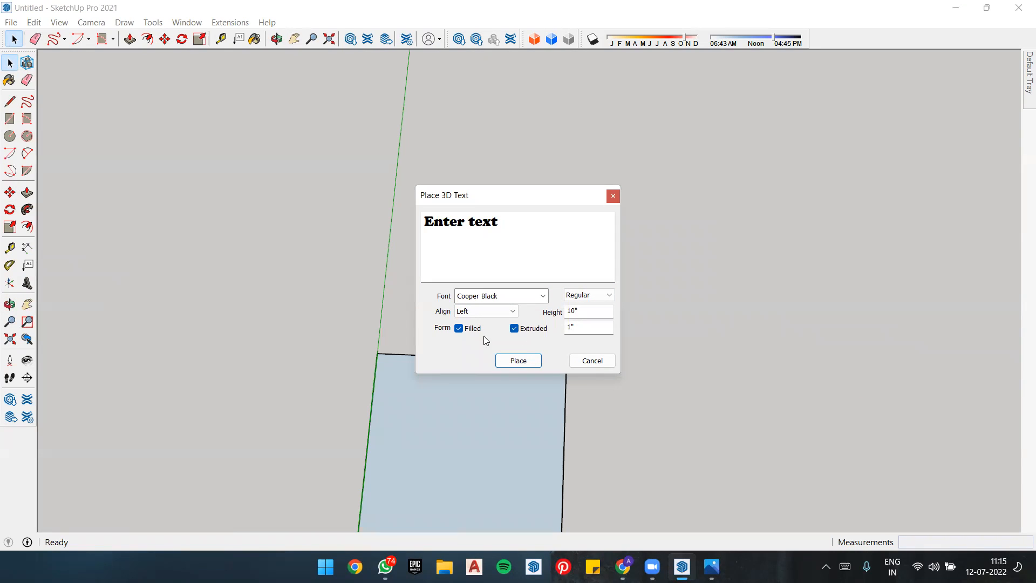
Step: Place the 3D text "xzy" as unfilled outlines, 10" high, near the square's rear right corner
left_click(459, 330)
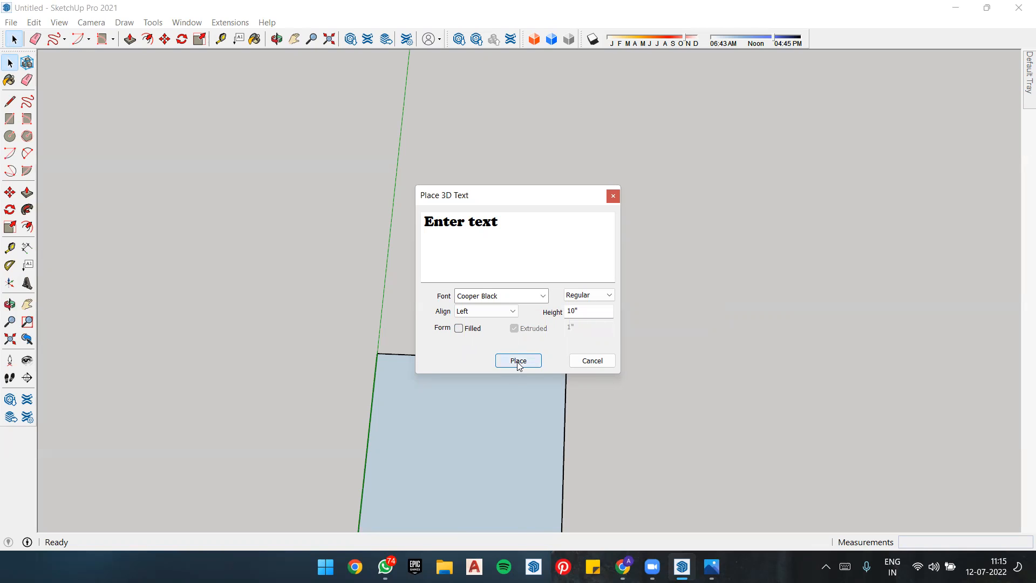
left_click_drag(508, 227, 409, 226)
key("BackSpace")
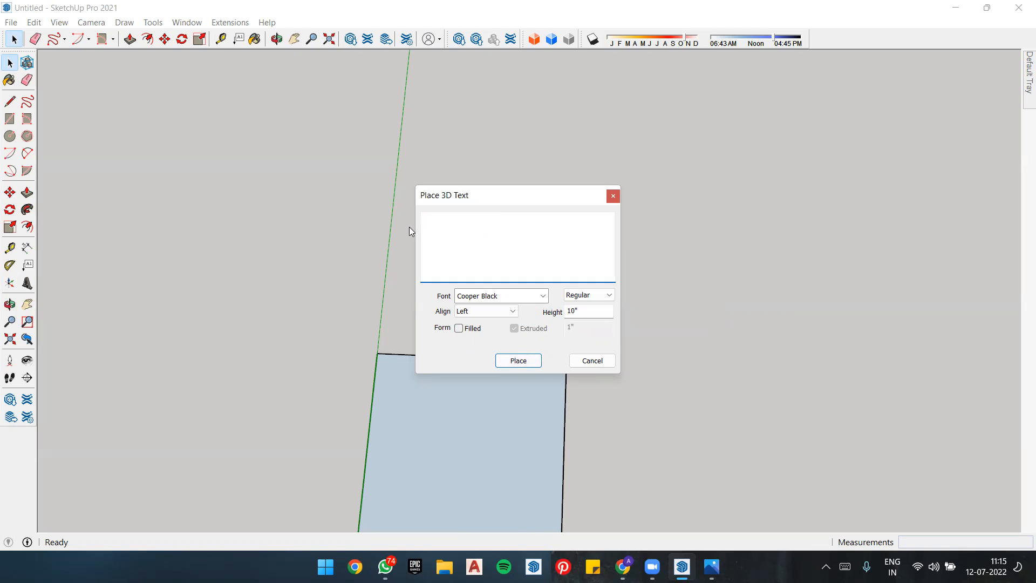
type("xzy")
left_click(527, 360)
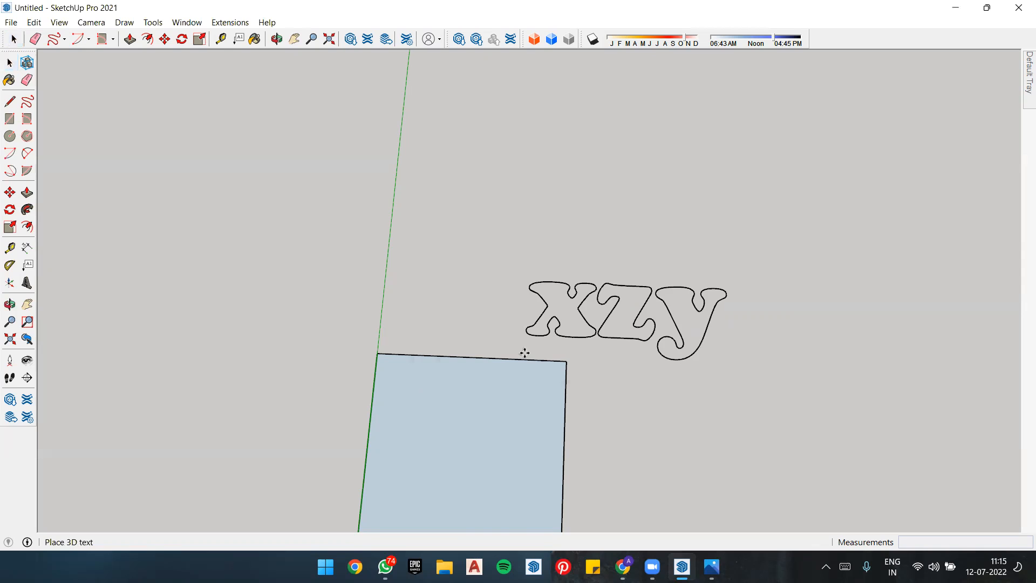
left_click(574, 336)
Step: Delete the unfilled "xzy" outline text
middle_click_drag(666, 350, 710, 407)
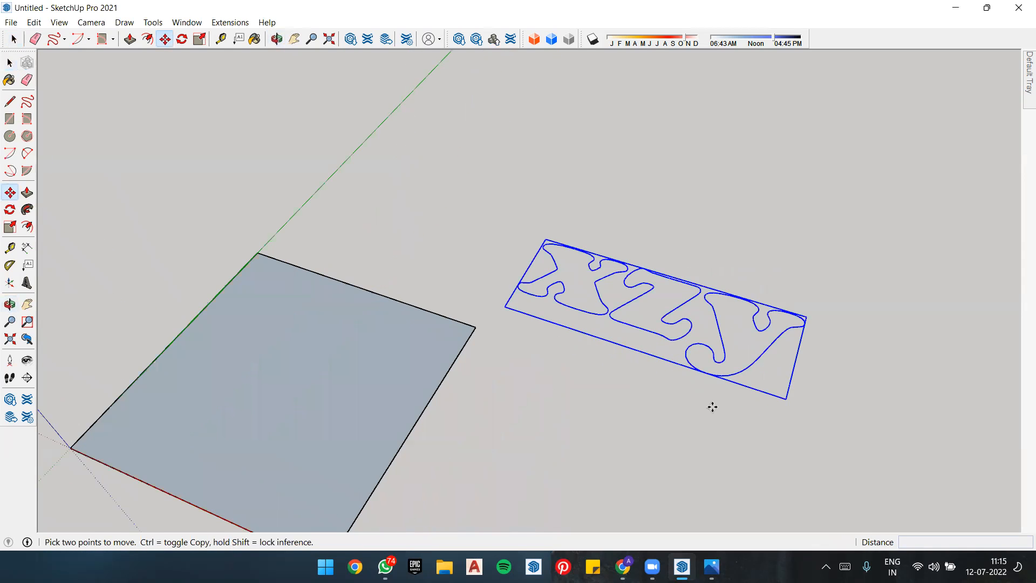
scroll(712, 379, "up", 3)
scroll(713, 380, "up", 1)
key("Delete")
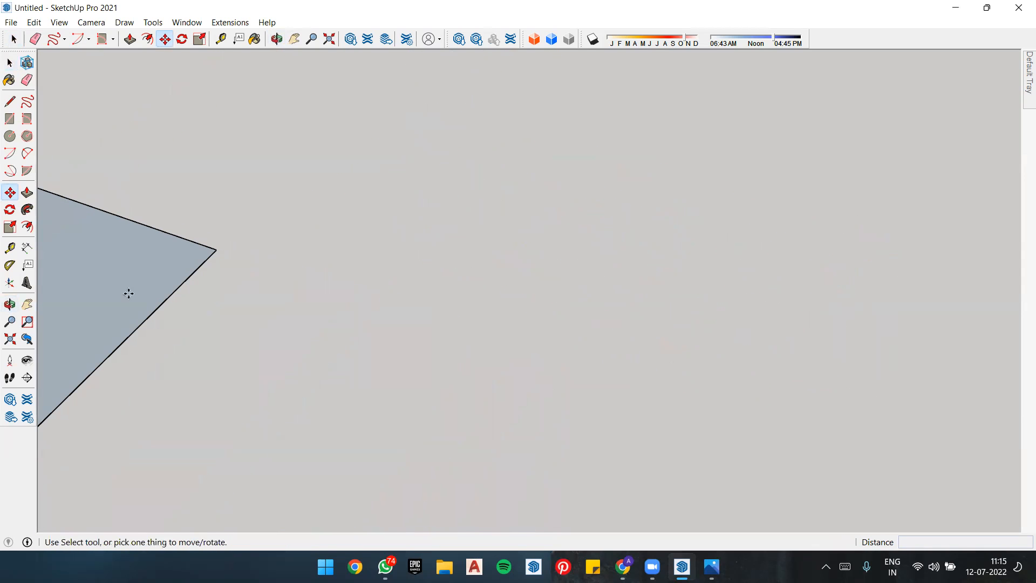
Step: Place the 3D text "xzy" beside the square, filled, 10" high and extruded 1"
left_click(27, 284)
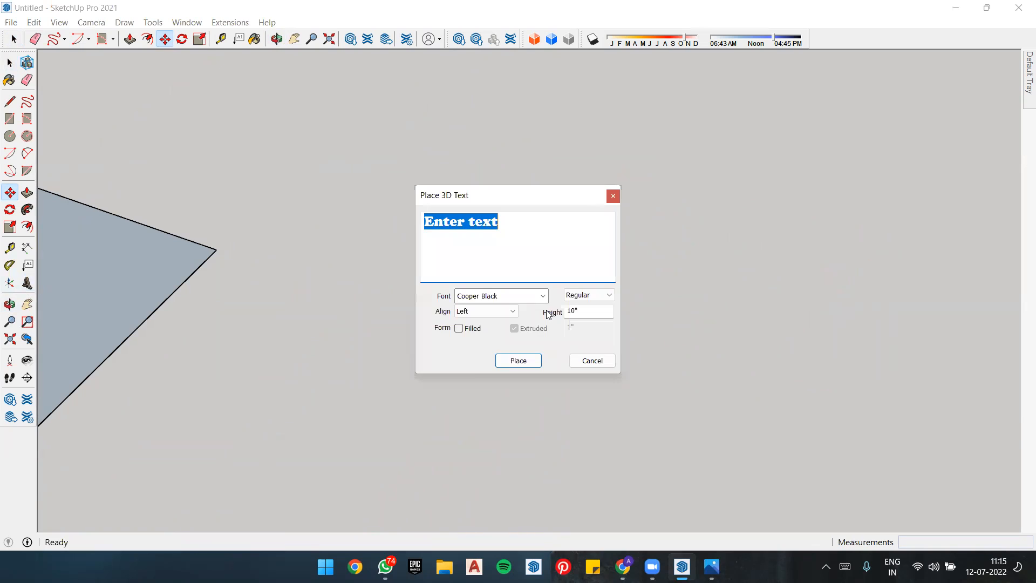
left_click(459, 327)
left_click_drag(498, 221, 412, 224)
key("BackSpace")
type("xzy")
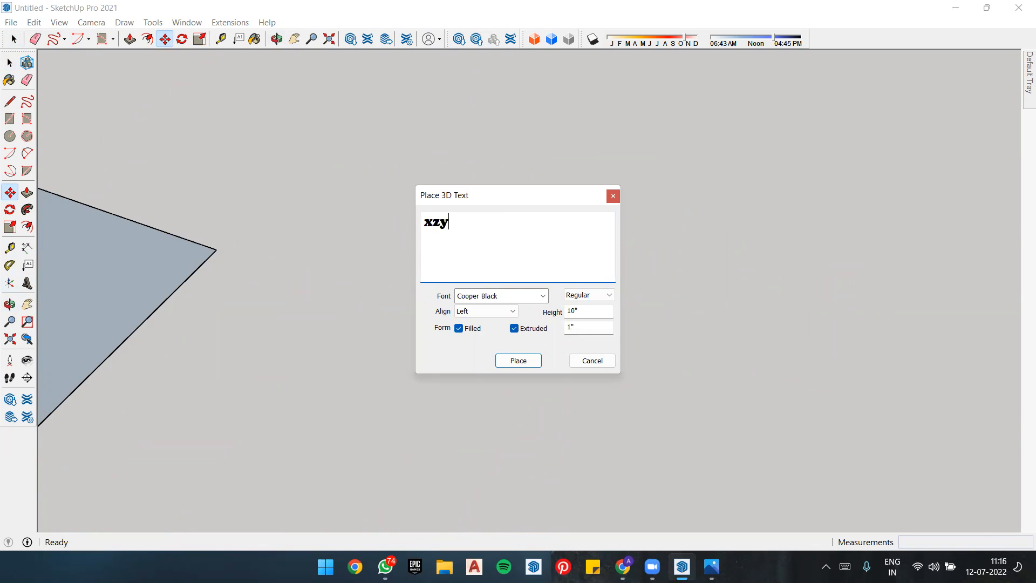
left_click(527, 361)
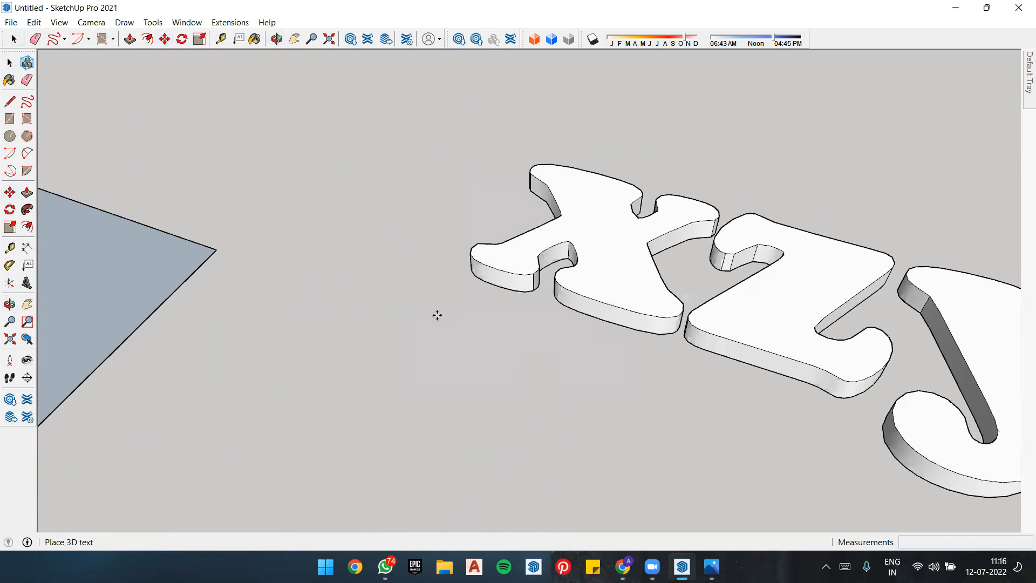
scroll(490, 340, "down", 5)
left_click(501, 341)
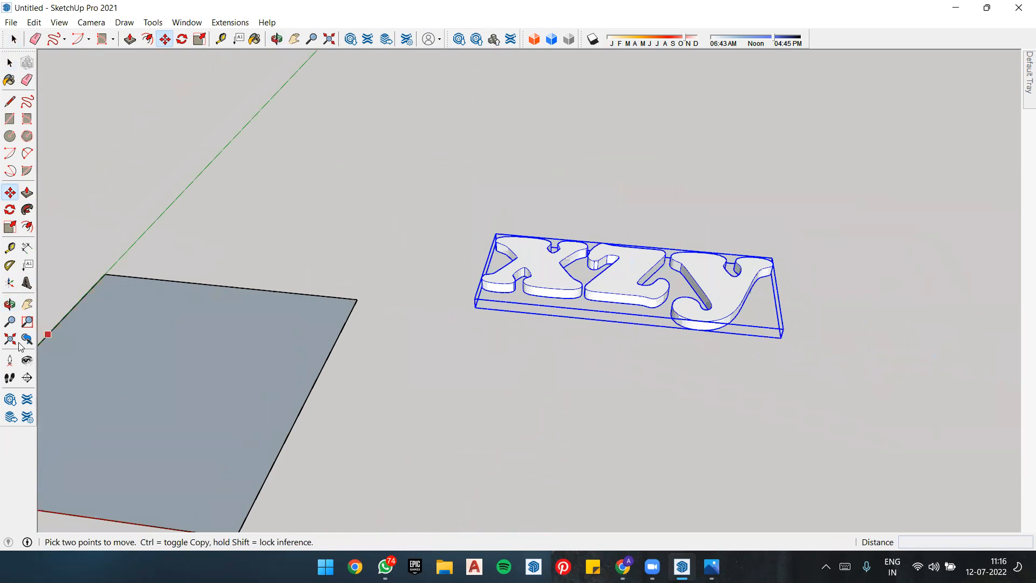
Step: Place the 3D text "xyz" in front of the smaller lettering, 20" high with a 1" extrusion
left_click(31, 281)
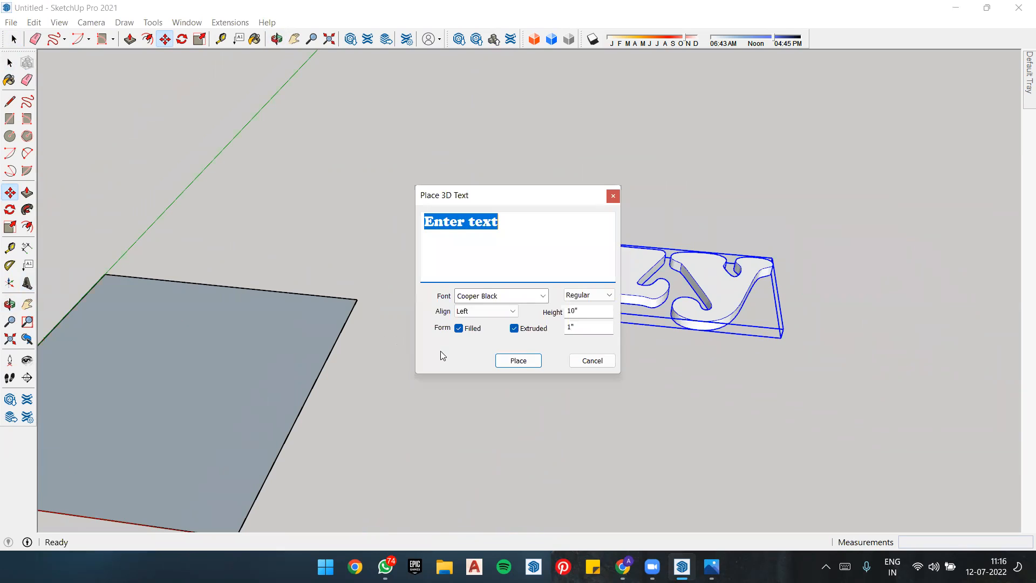
left_click(576, 309)
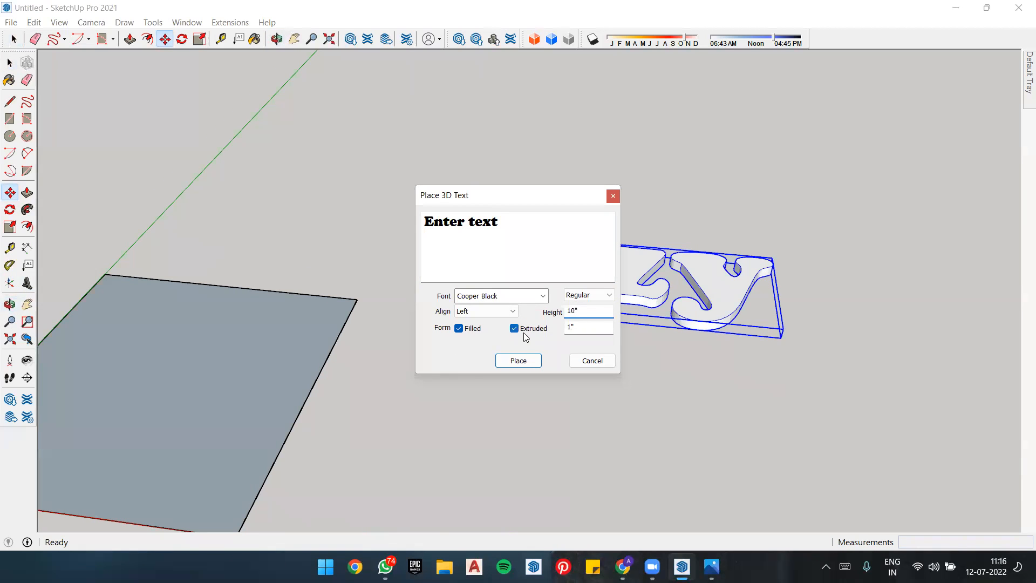
type("2")
key("ctrl+a")
key("BackSpace")
type("xy")
key("BackSpace")
type("yz")
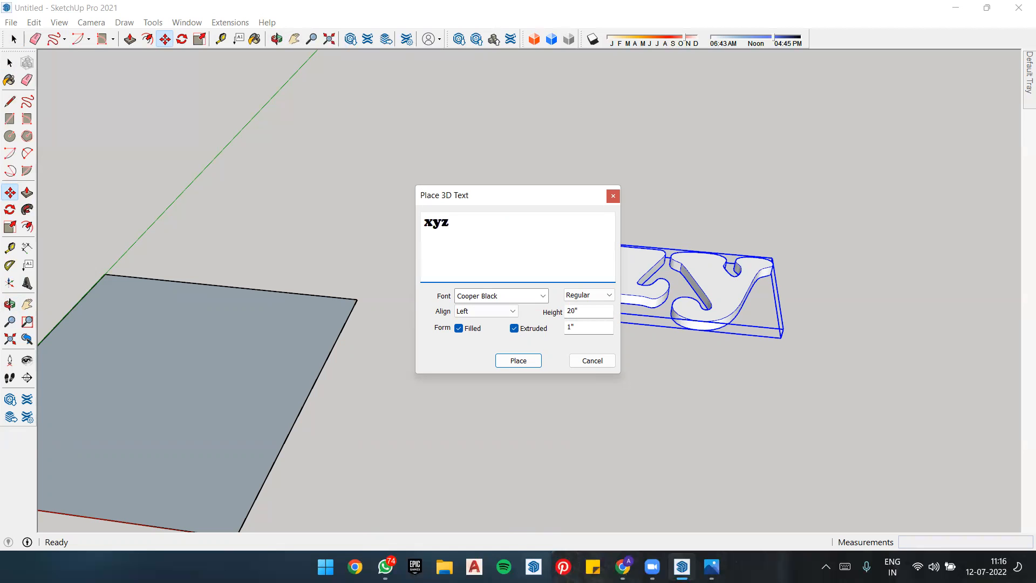
left_click(517, 362)
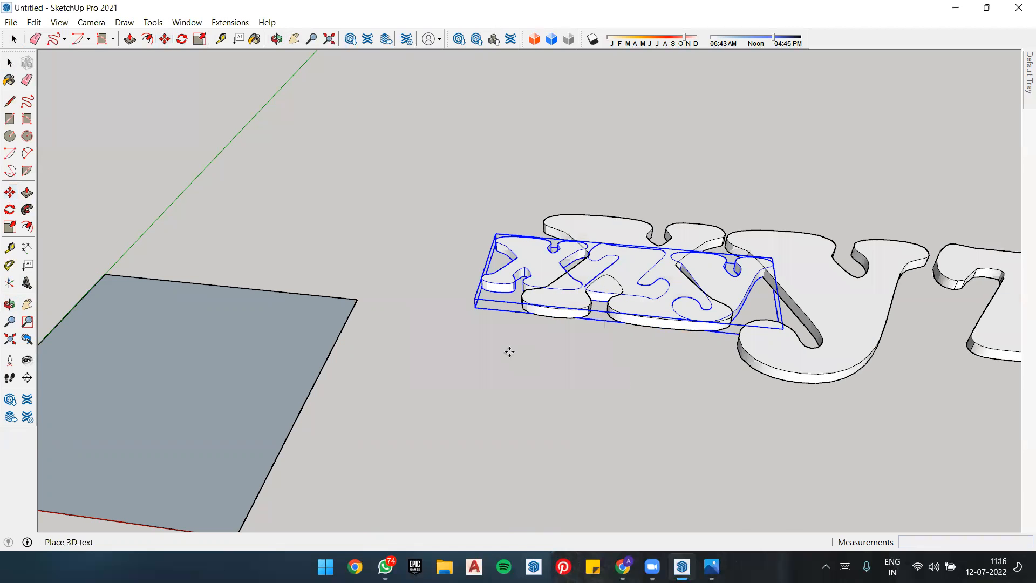
left_click(389, 498)
scroll(375, 352, "down", 5)
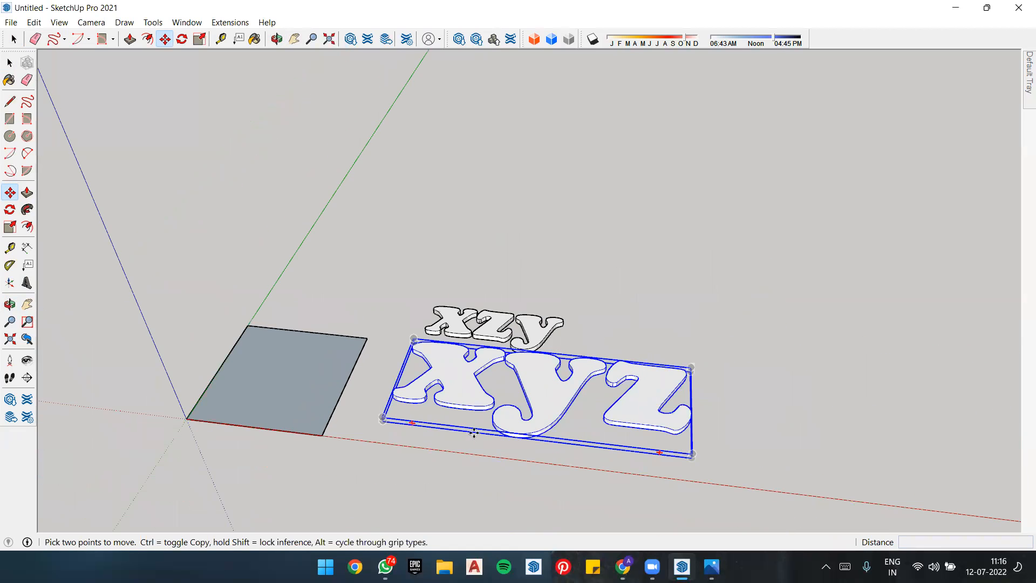
Step: Place another 3D text "xyz" beside the existing lettering, 1' 8" high and extruded 10"
scroll(475, 432, "up", 1)
scroll(446, 382, "up", 3)
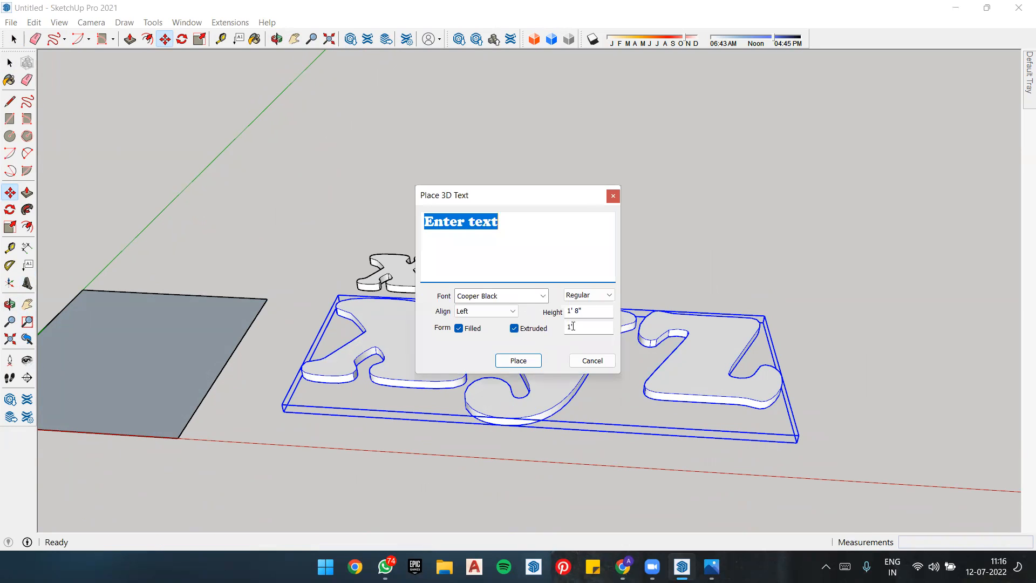
left_click(572, 326)
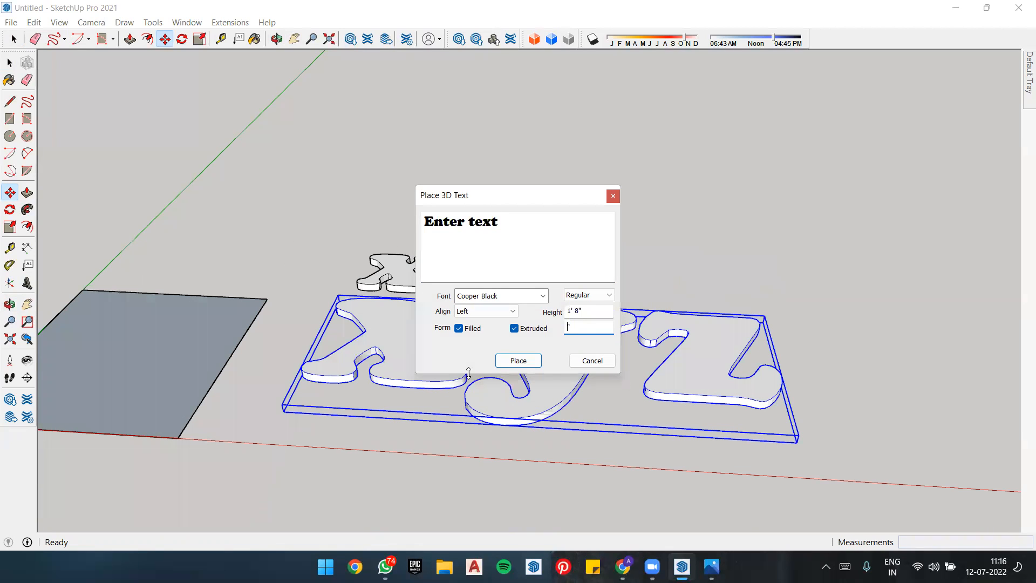
left_click_drag(497, 222, 391, 241)
key("Delete")
type("xyz")
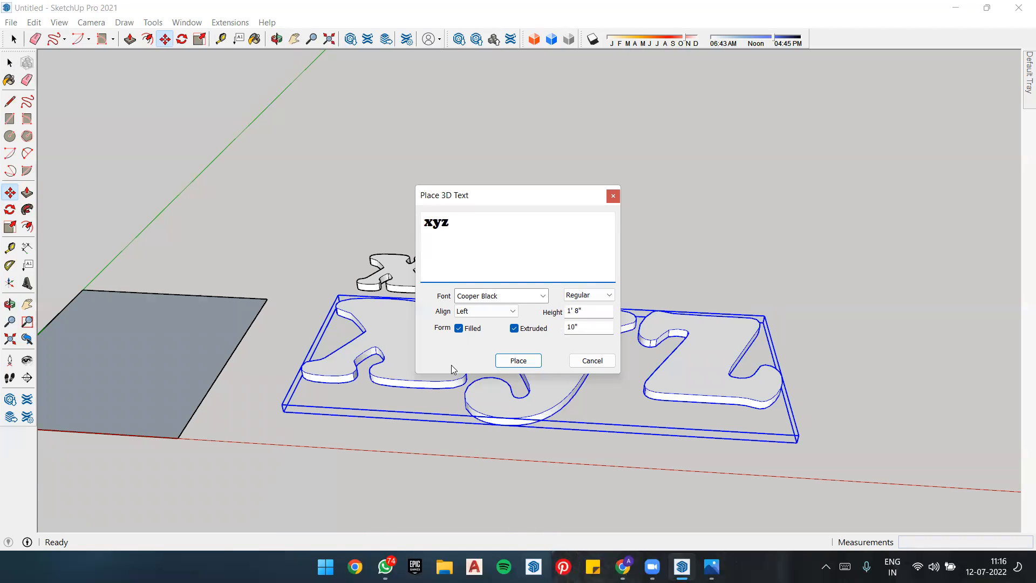
left_click(518, 360)
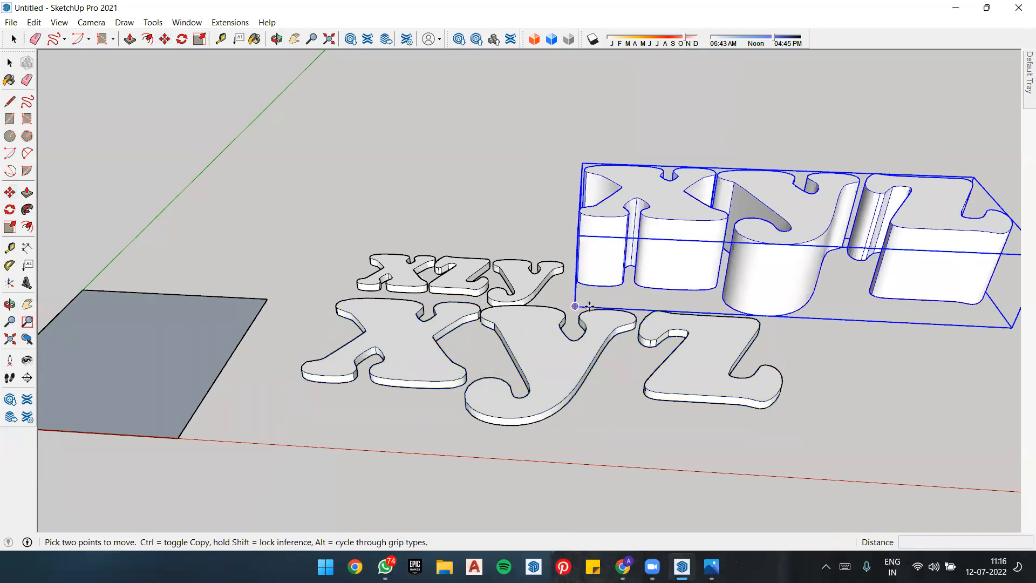
scroll(589, 306, "down", 6)
left_click(567, 372)
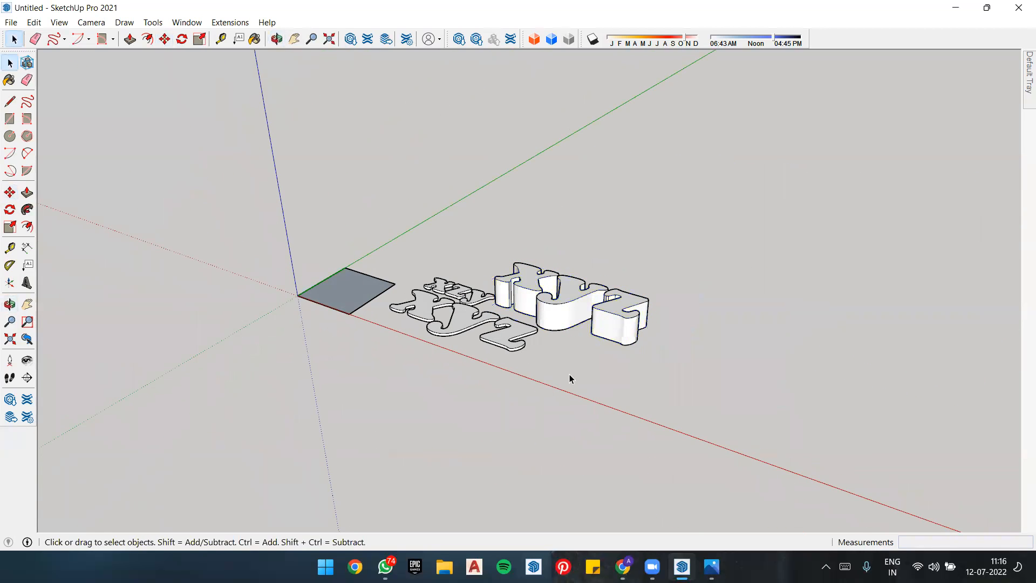
Step: Compare the three 3D texts and undo all their placements
scroll(585, 377, "up", 3)
scroll(498, 287, "down", 2)
scroll(477, 291, "up", 2)
scroll(523, 362, "down", 4)
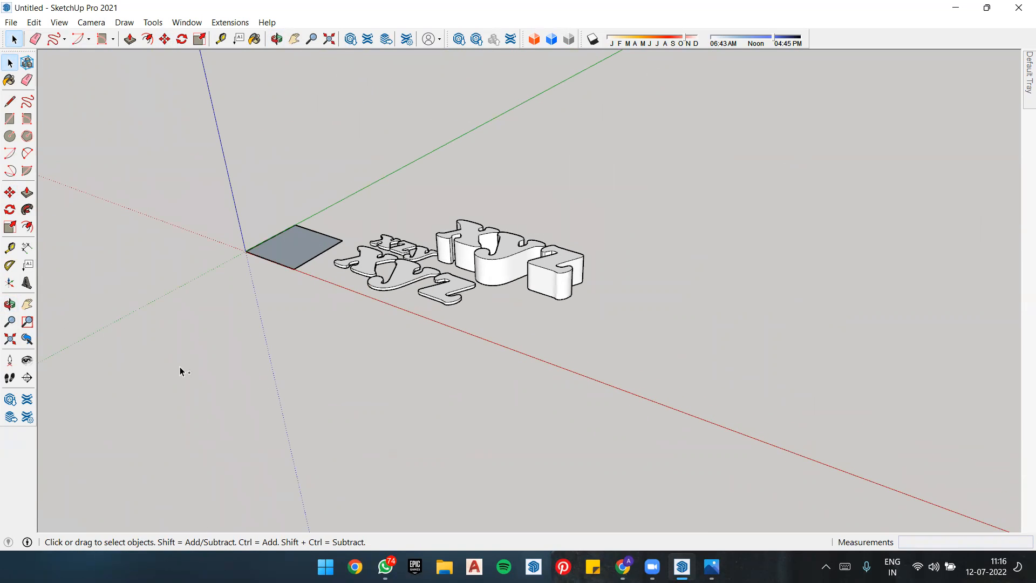
key("ctrl+z")
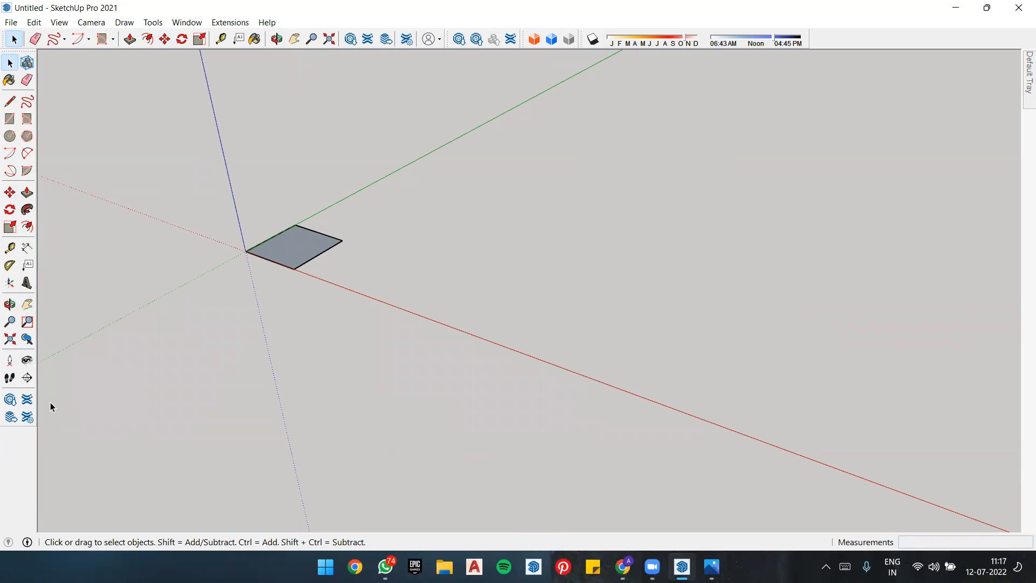
Step: Turn the camera with the Look Around tool to view the square from another direction, and return to selecting
left_click(27, 360)
left_click_drag(42, 351, 258, 266)
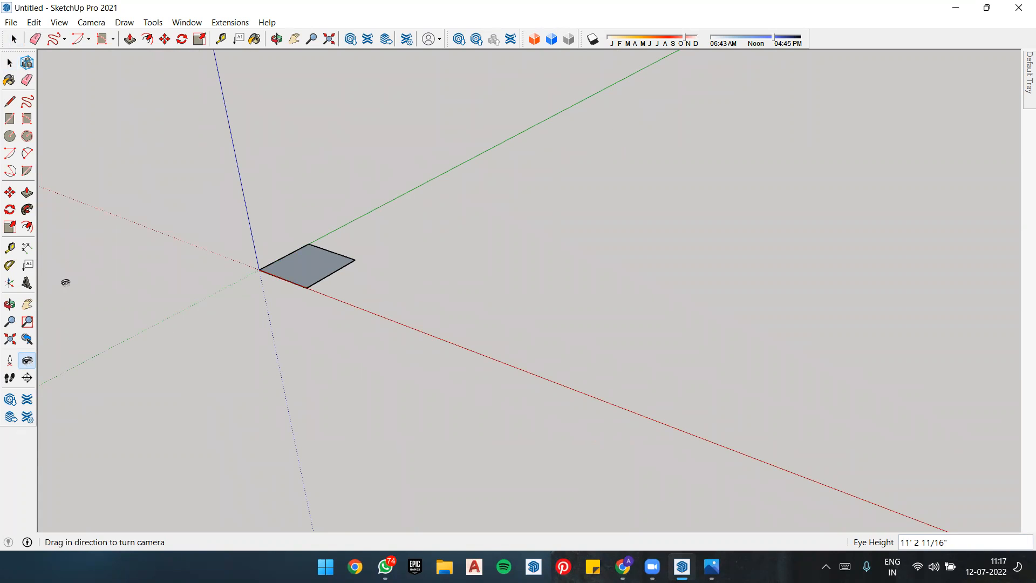
left_click(10, 63)
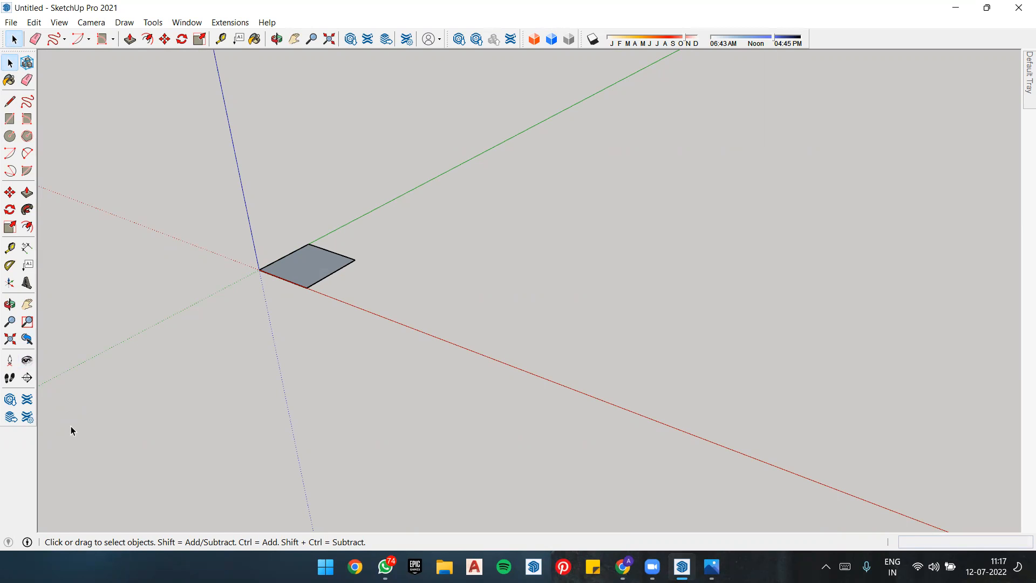
Step: Show the entity info for the square, then auto-hide the tray and clear the selection
right_click(396, 275)
left_click(307, 261)
right_click(306, 260)
left_click(345, 269)
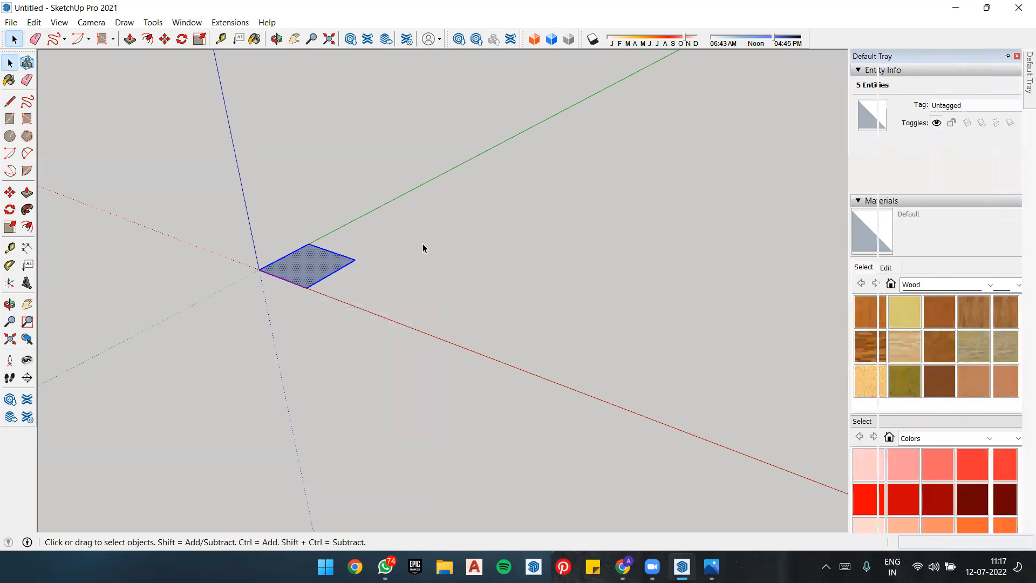
left_click(1017, 55)
left_click(425, 189)
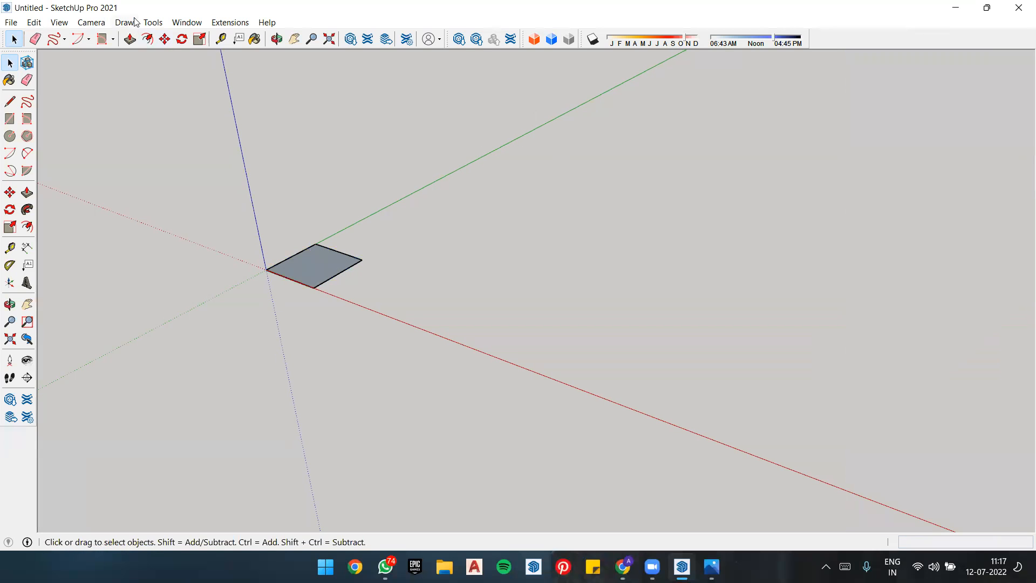
Step: Shrink the SketchUp window from full screen and enable the Sandbox toolbar in the list of toolbars
left_click_drag(153, 34, 143, 94)
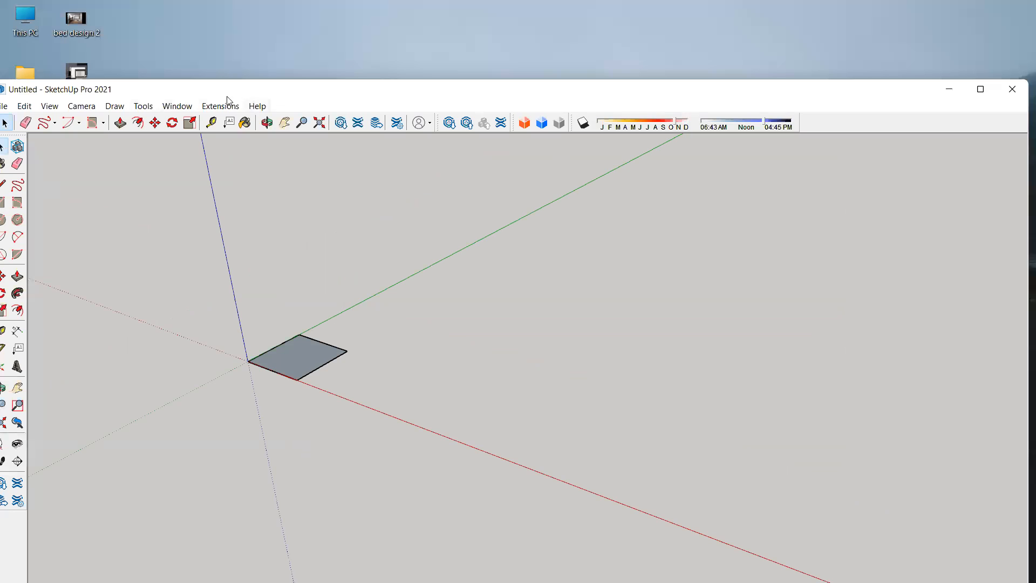
left_click(49, 106)
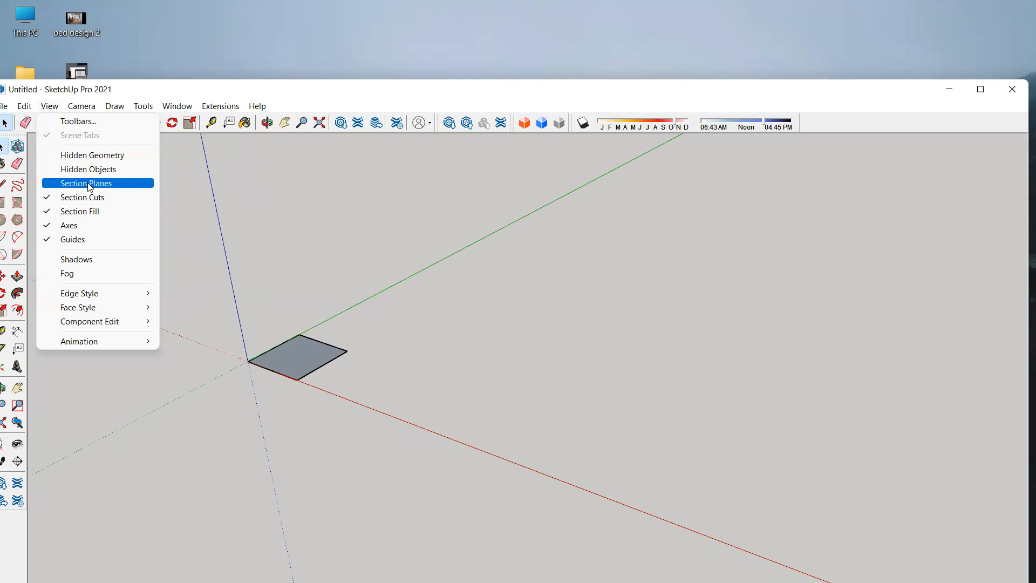
mouse_move(100, 293)
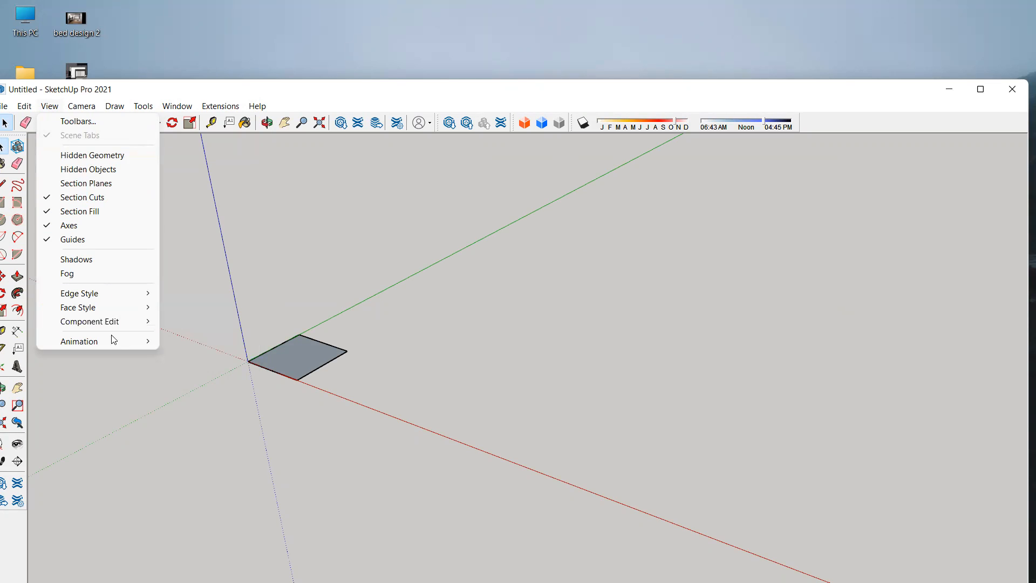
left_click(105, 120)
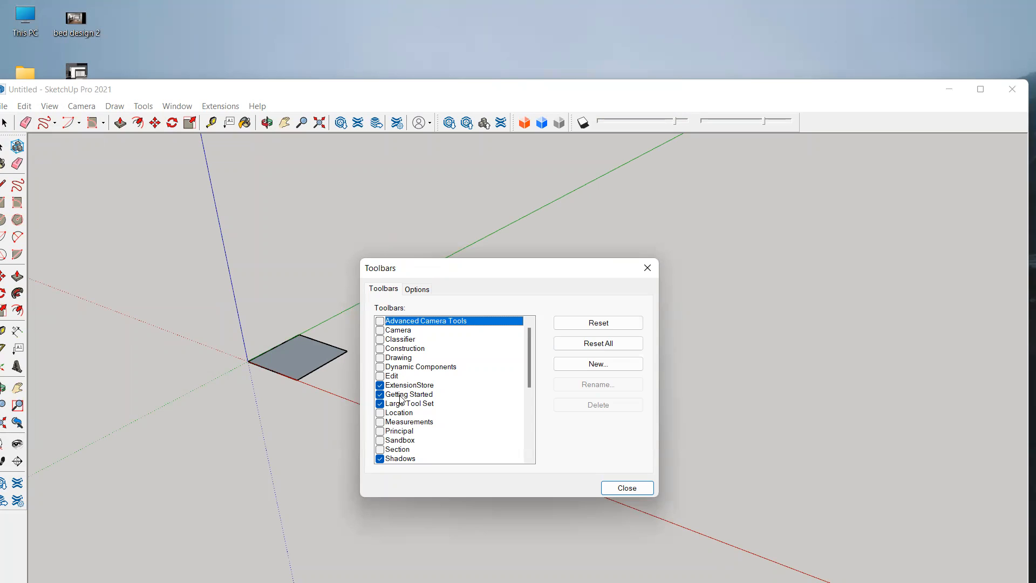
scroll(402, 408, "down", 3)
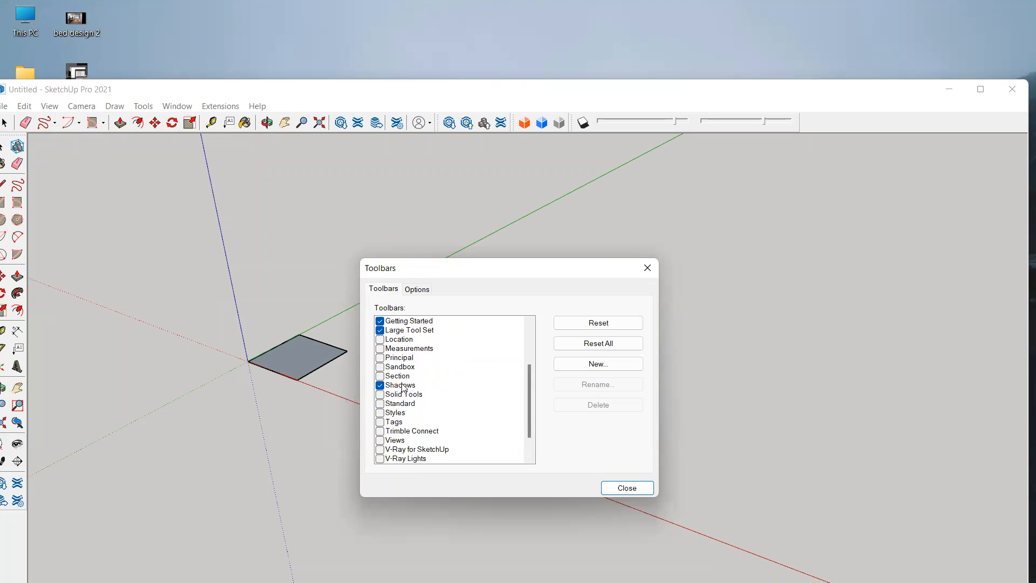
left_click(406, 369)
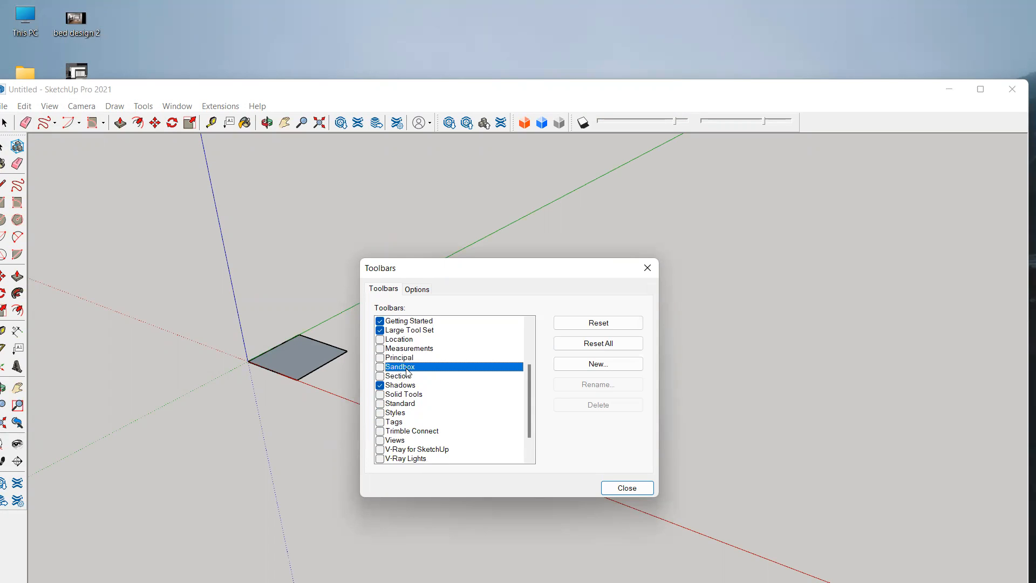
left_click(380, 368)
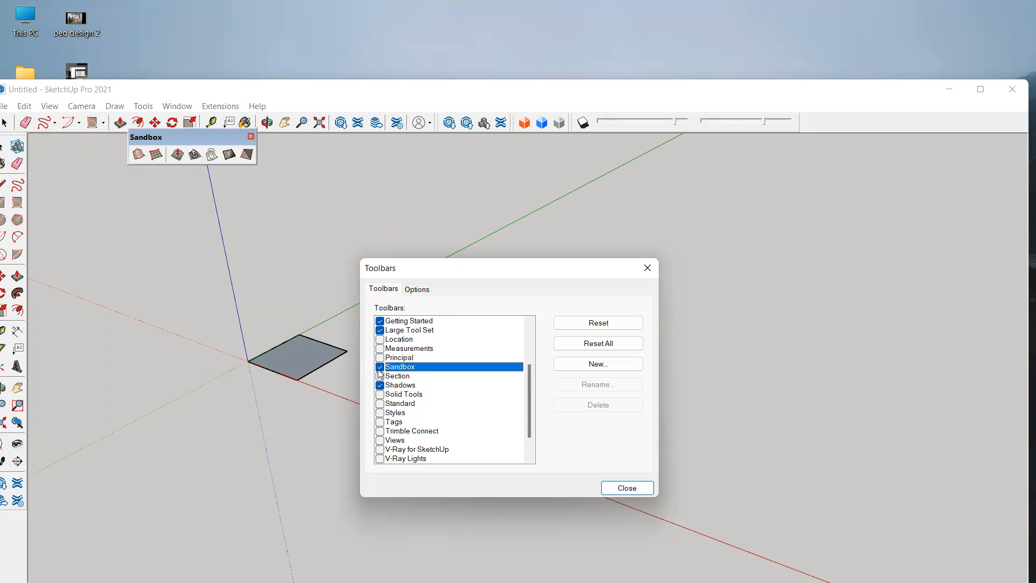
Step: Hide the Sandbox toolbar, close the list of toolbars, and maximize the window again
left_click(251, 137)
scroll(413, 387, "down", 1)
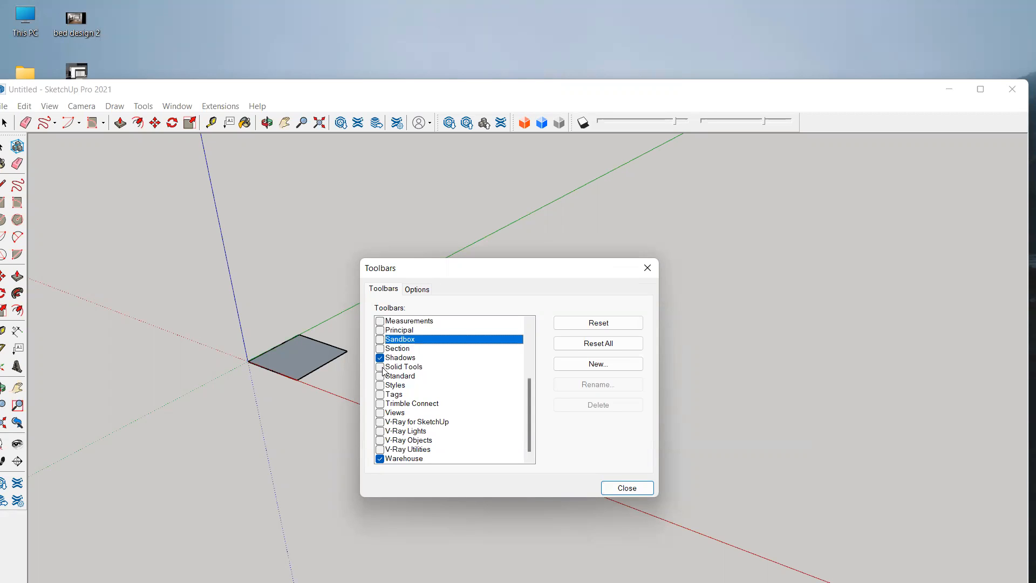
scroll(394, 386, "up", 4)
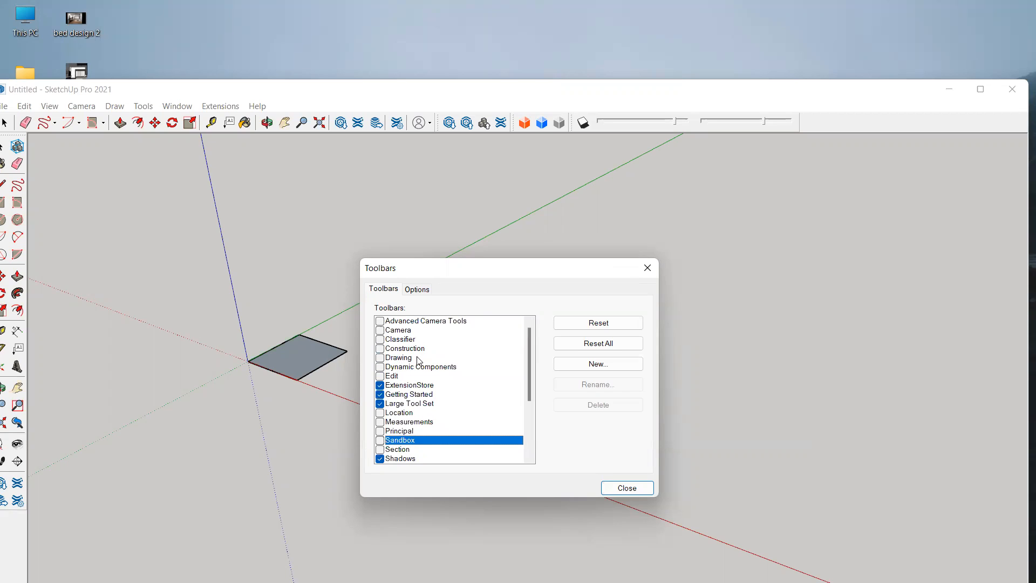
left_click(659, 269)
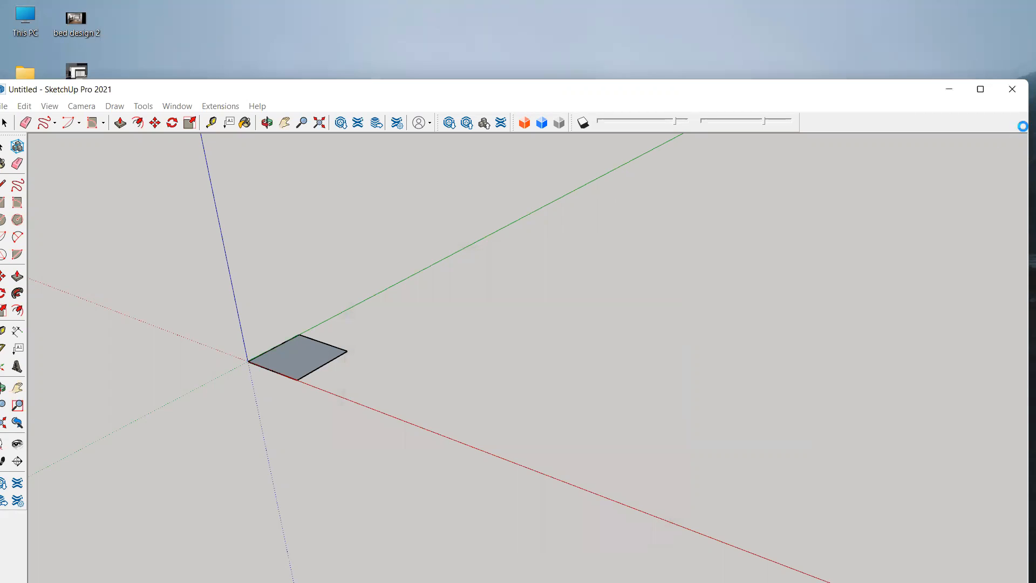
left_click(980, 89)
Step: Show the Edit toolbar and dock the floating Getting Started toolbar above the drawing area
right_click(941, 33)
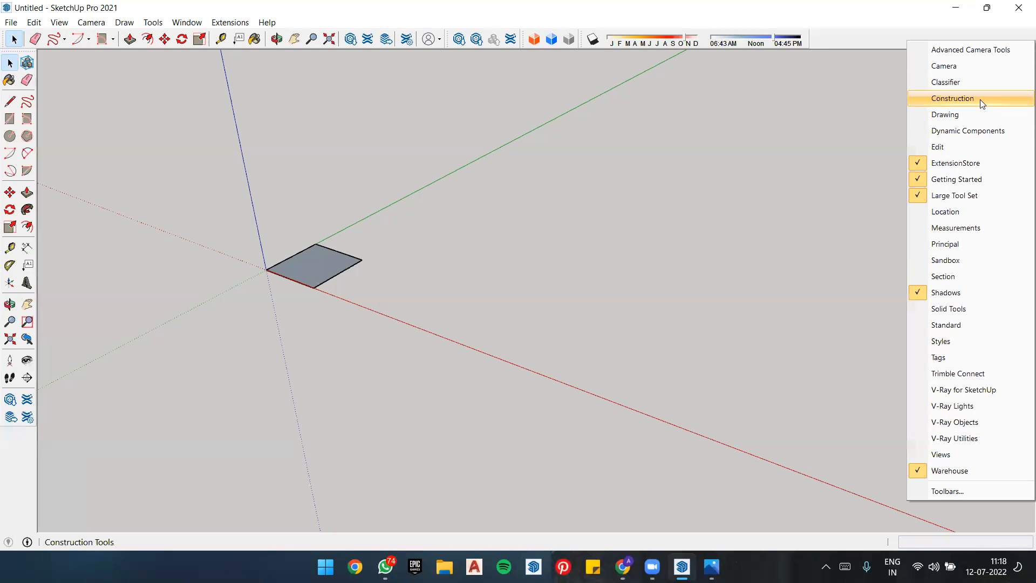
left_click(963, 144)
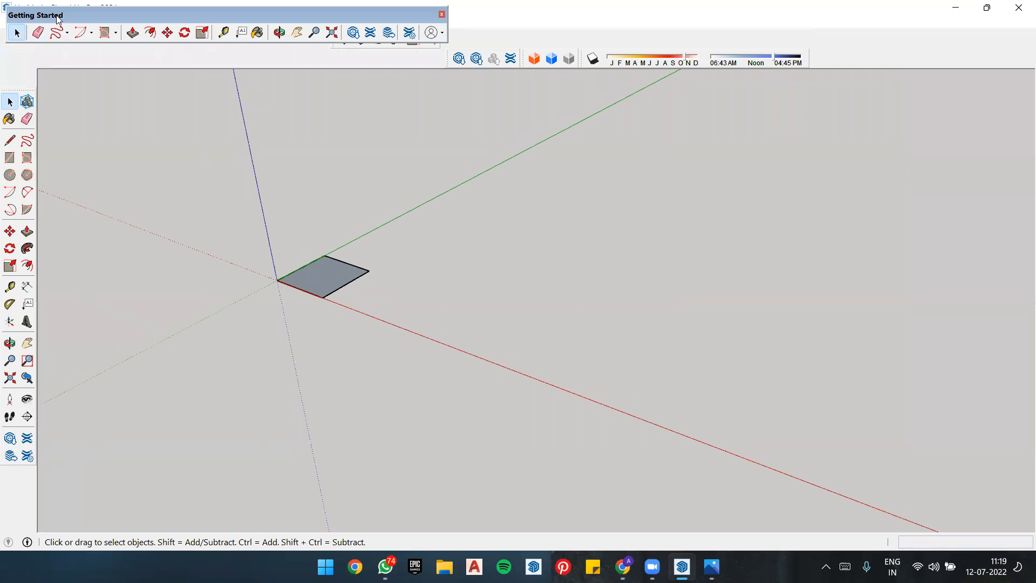
double_click(57, 15)
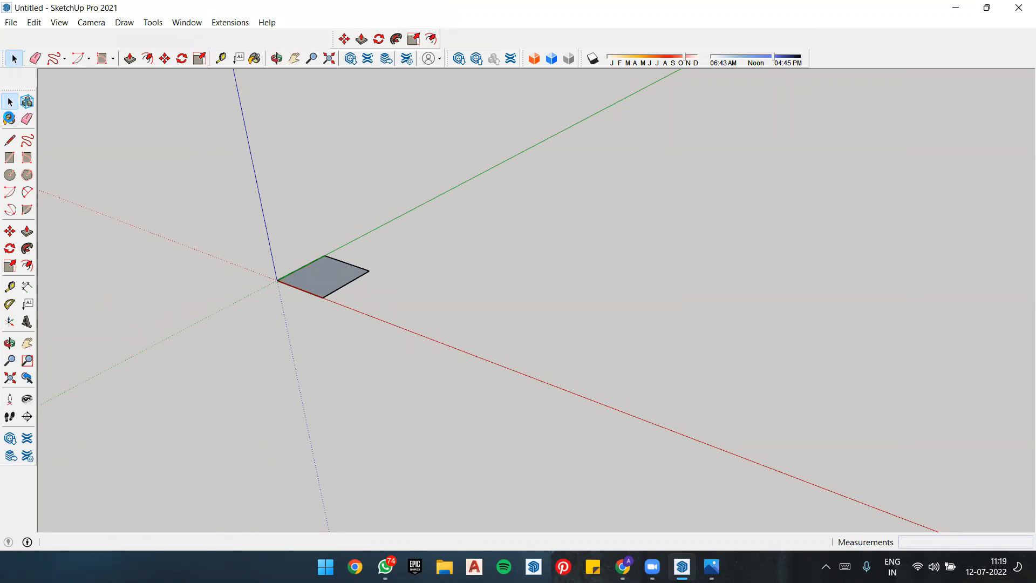
Step: Activate the Paint Bucket with the Default Tray auto-hidden, and shift the large tool set up to close the gap above it
left_click(9, 118)
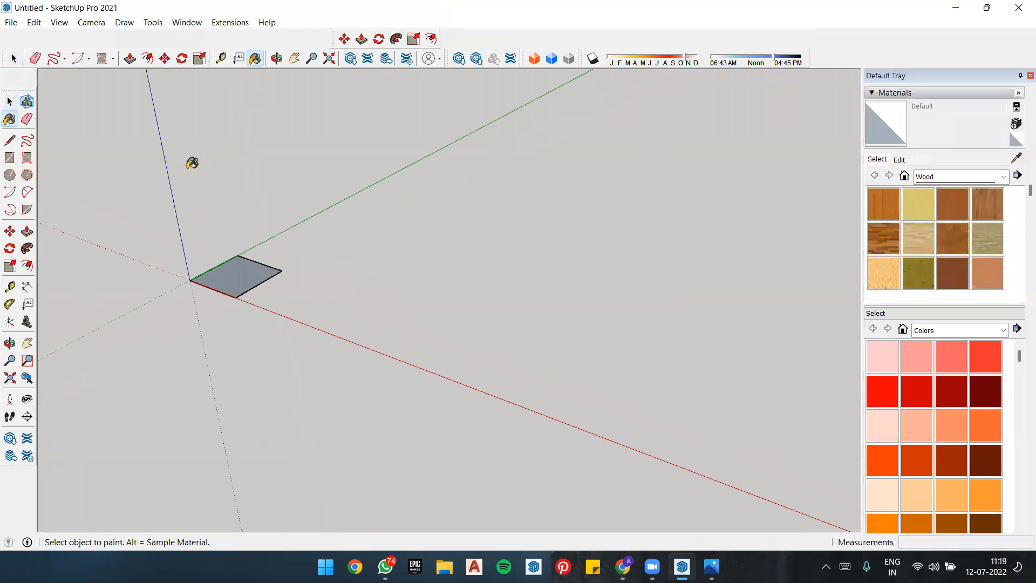
left_click(1020, 76)
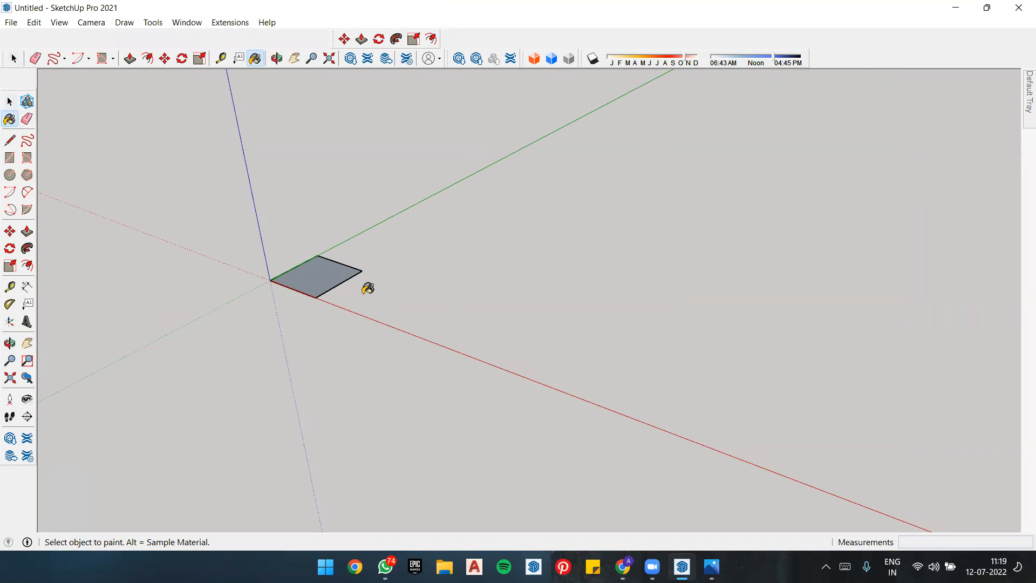
scroll(312, 303, "up", 5)
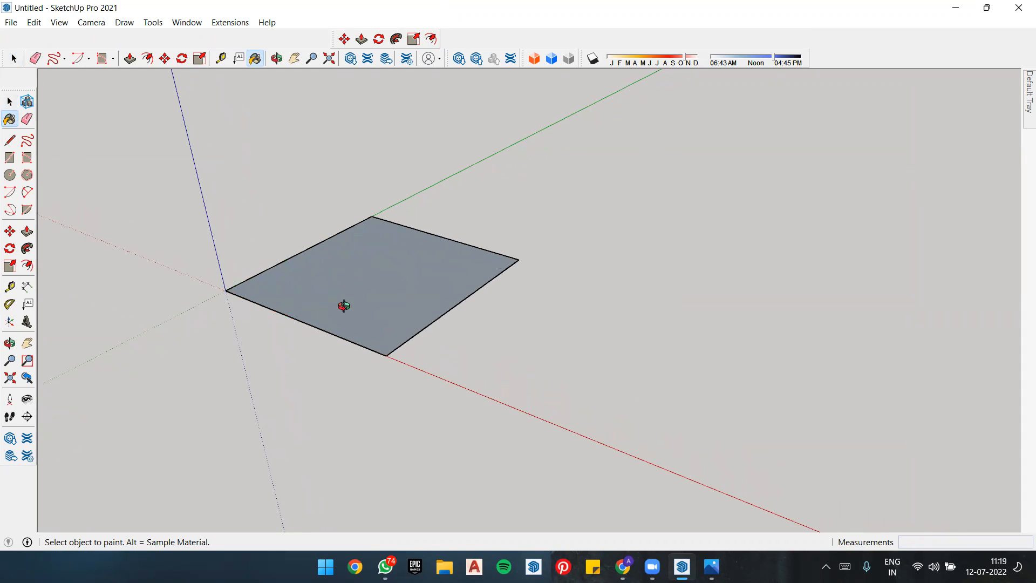
middle_click_drag(344, 306, 675, 261)
scroll(380, 307, "up", 2)
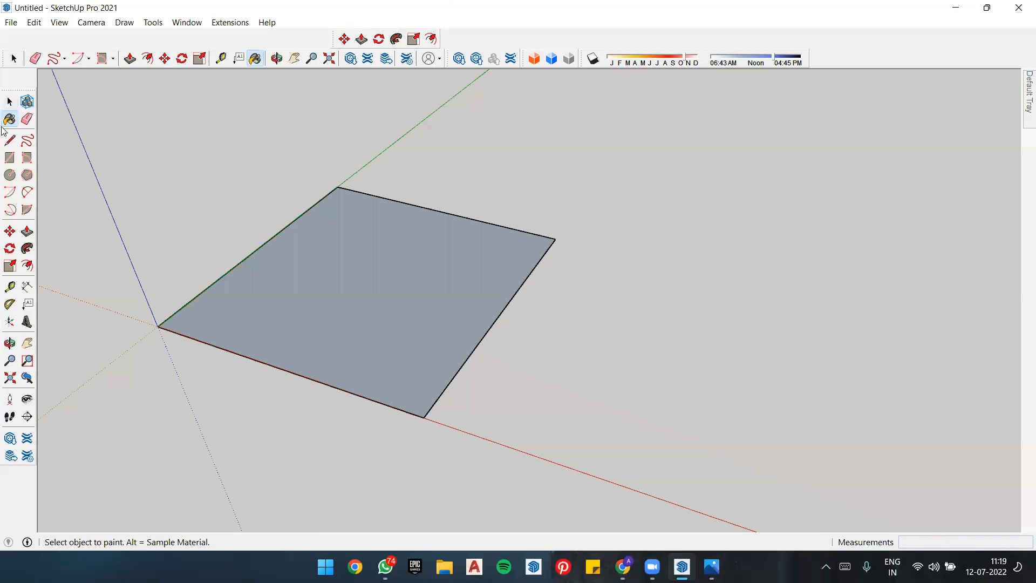
left_click_drag(16, 90, 21, 72)
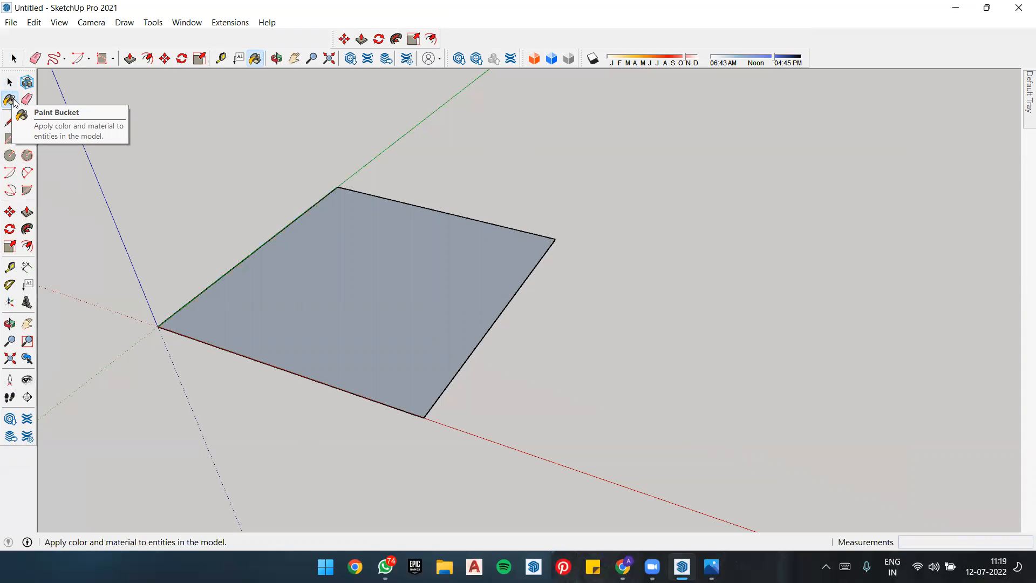
Step: Pin the Default Tray open, collapse its Materials section, and set the tray back to auto-hide
left_click(10, 99)
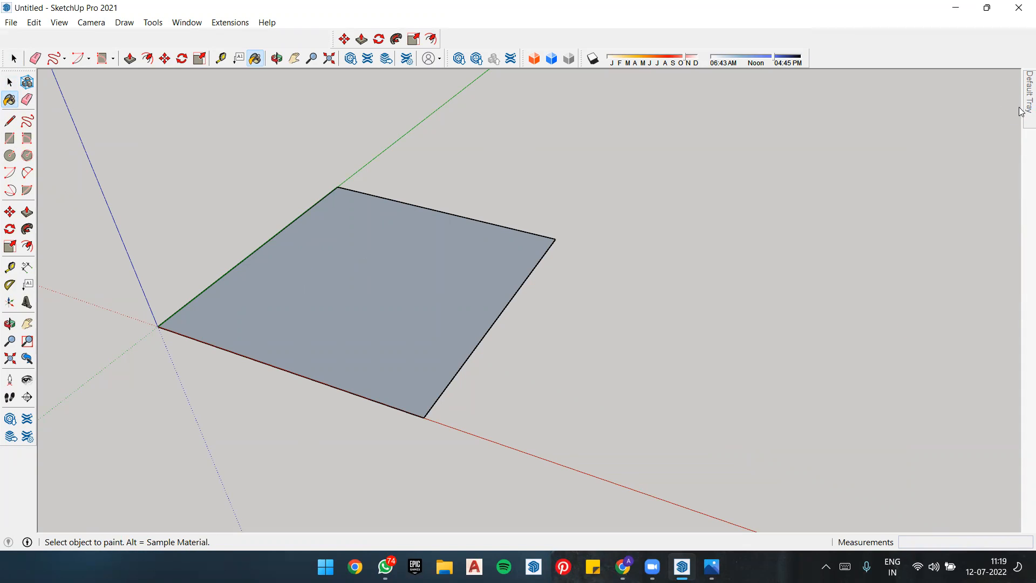
mouse_move(1022, 112)
left_click(1007, 76)
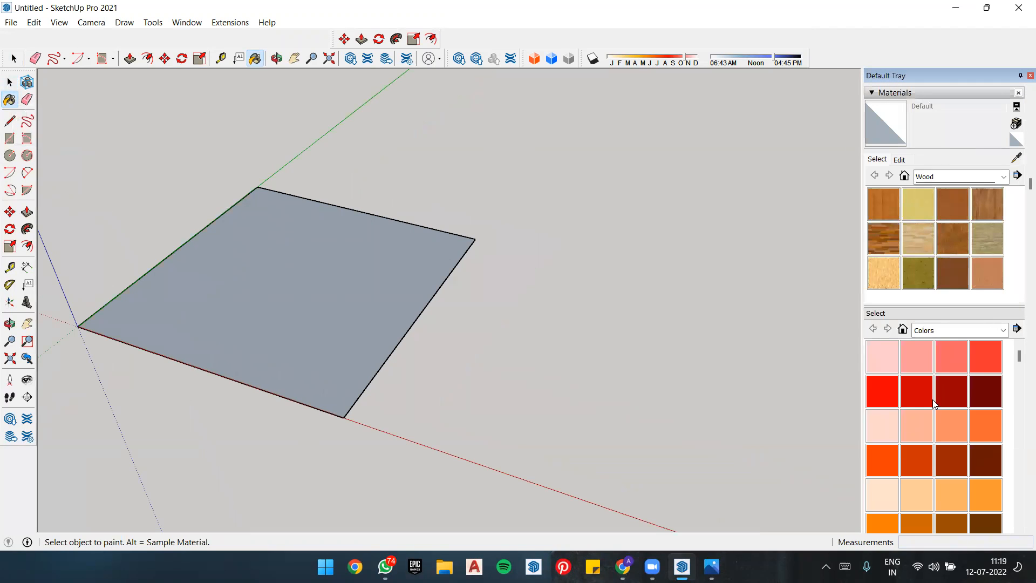
left_click(873, 93)
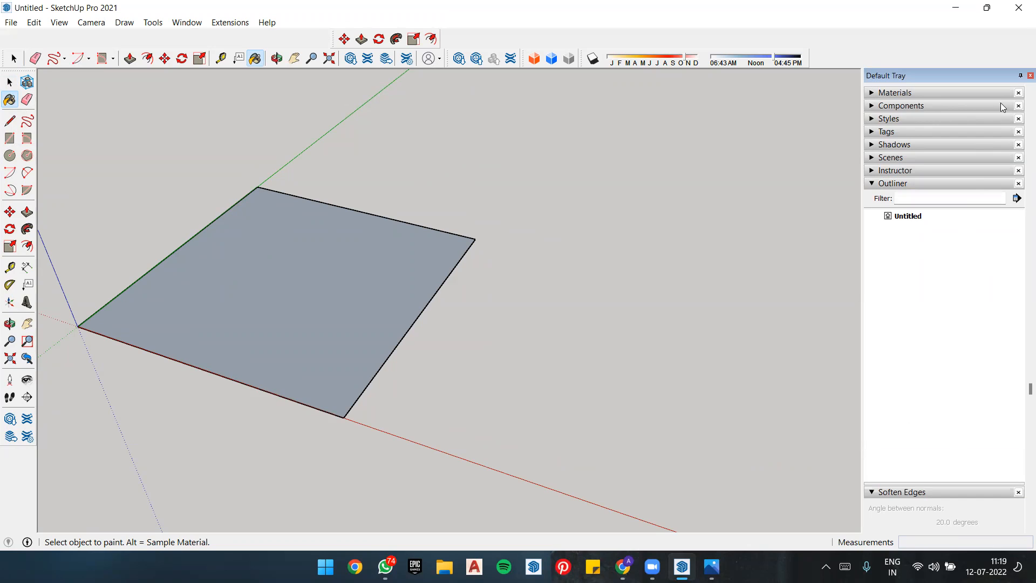
left_click(1021, 76)
Step: Reactivate the Paint Bucket to bring up the Materials section, then auto-hide the Default Tray again
left_click(9, 82)
left_click(11, 101)
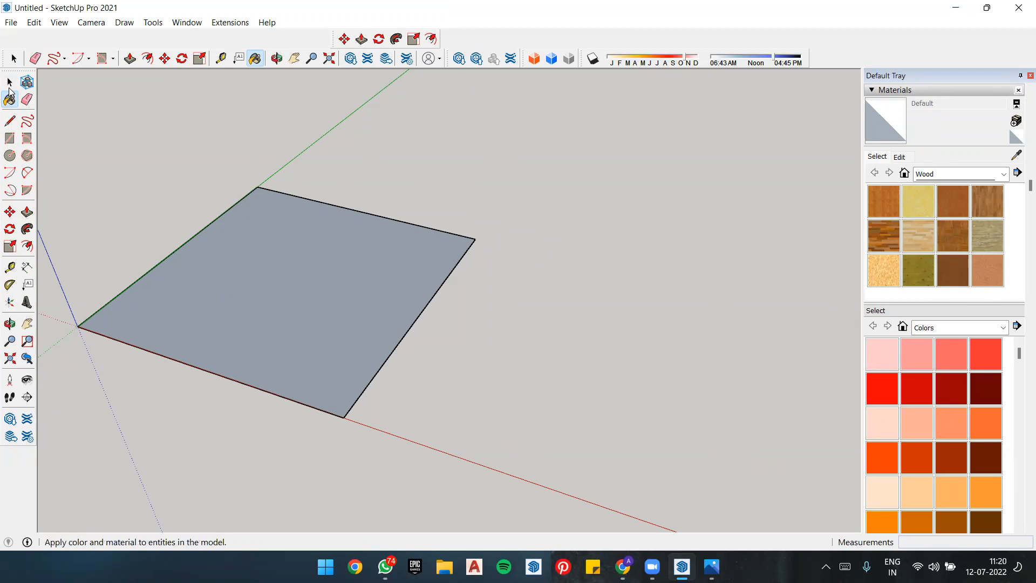
left_click(8, 102)
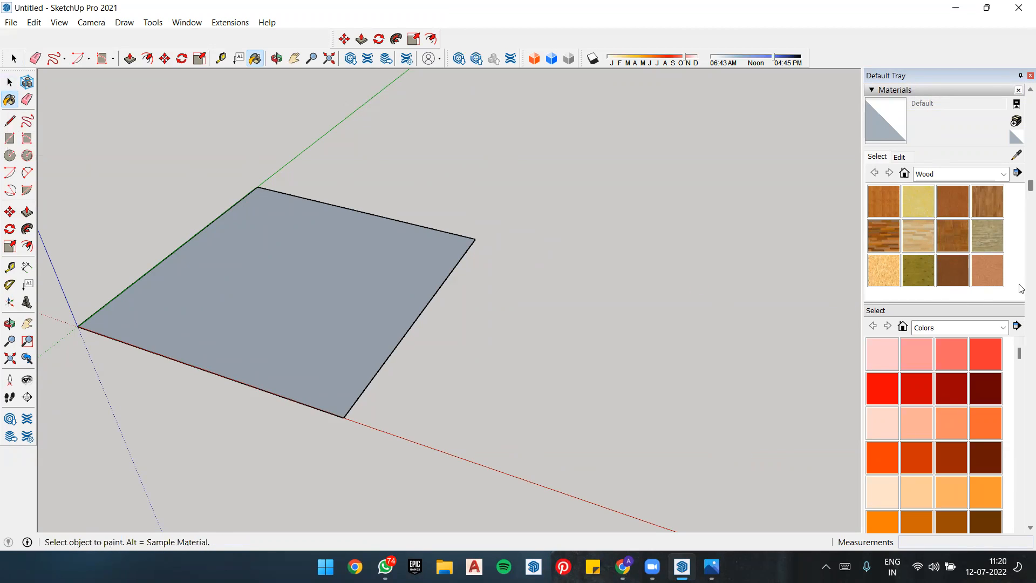
left_click(1020, 79)
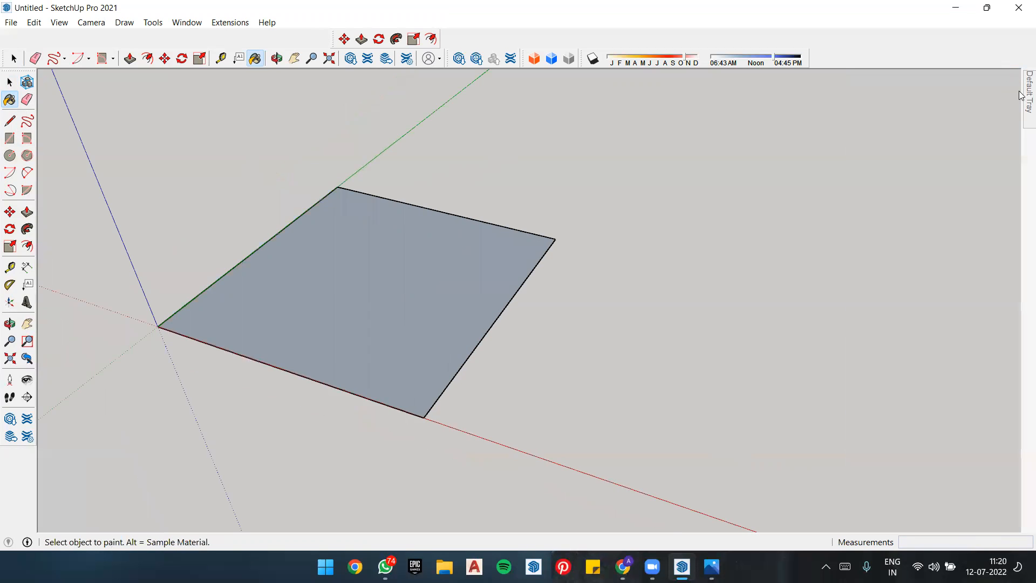
Step: Pin the Default Tray open, then collapse and re-expand its Materials section
mouse_move(1027, 96)
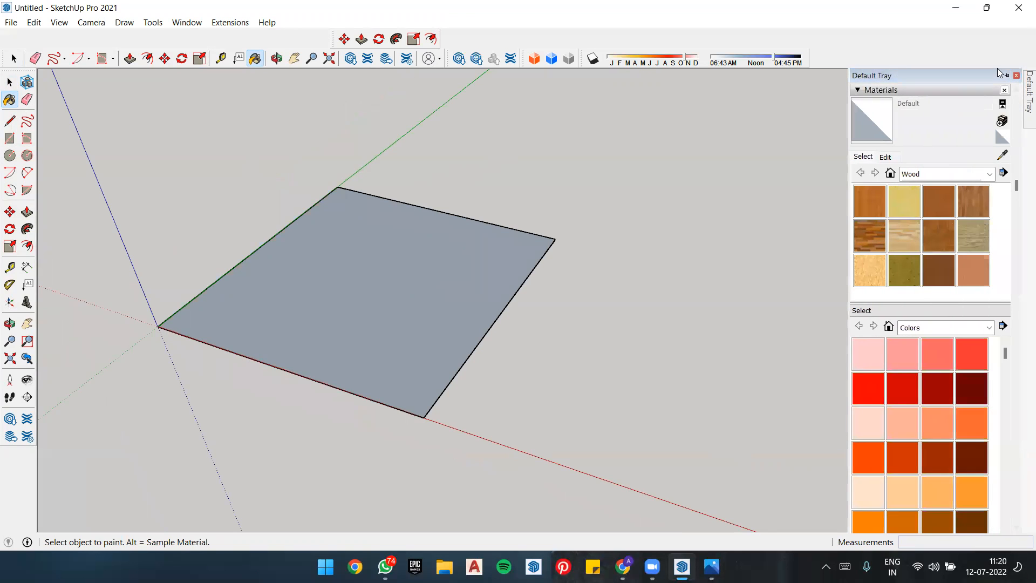
left_click(1006, 74)
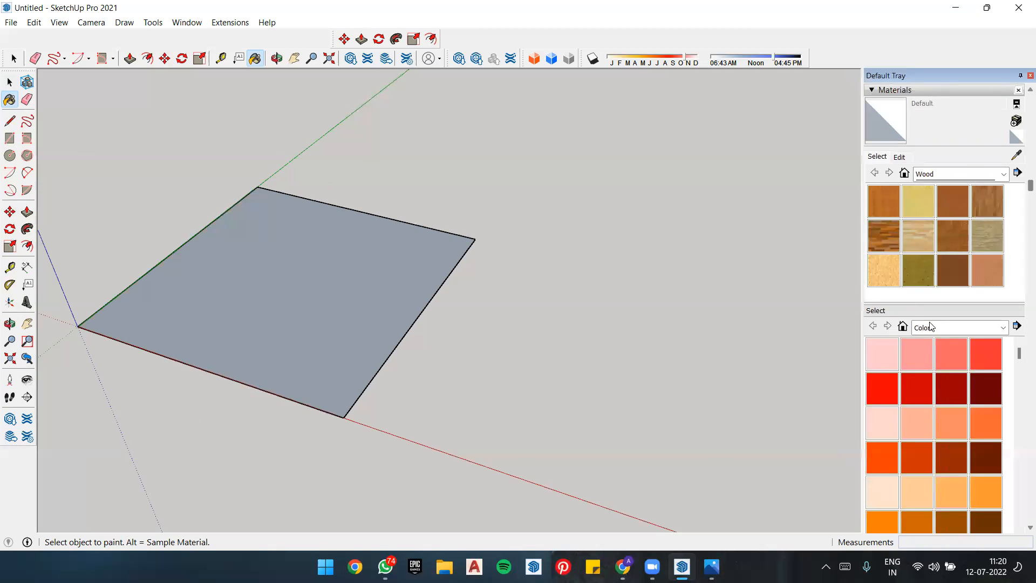
left_click(895, 91)
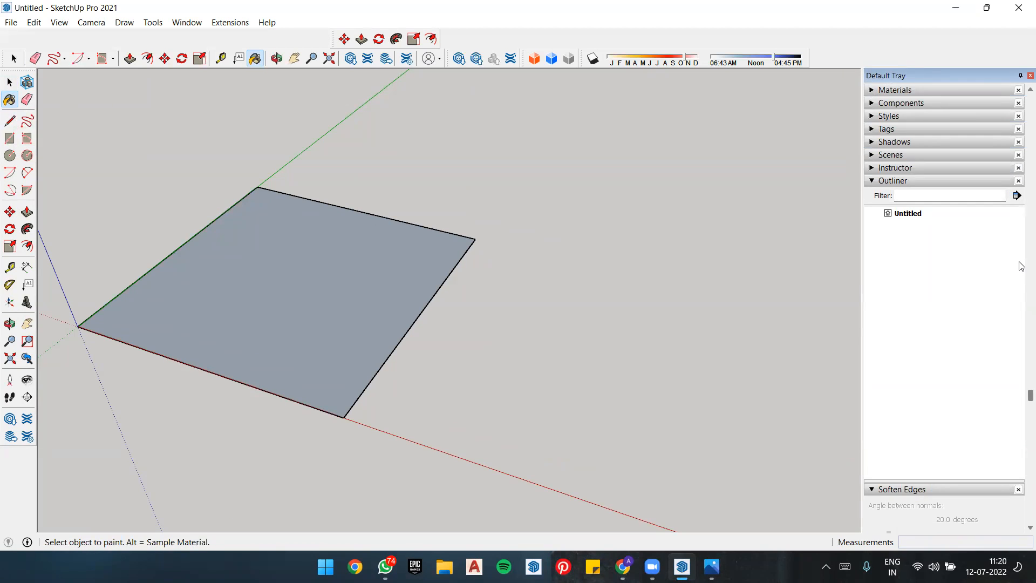
left_click(872, 90)
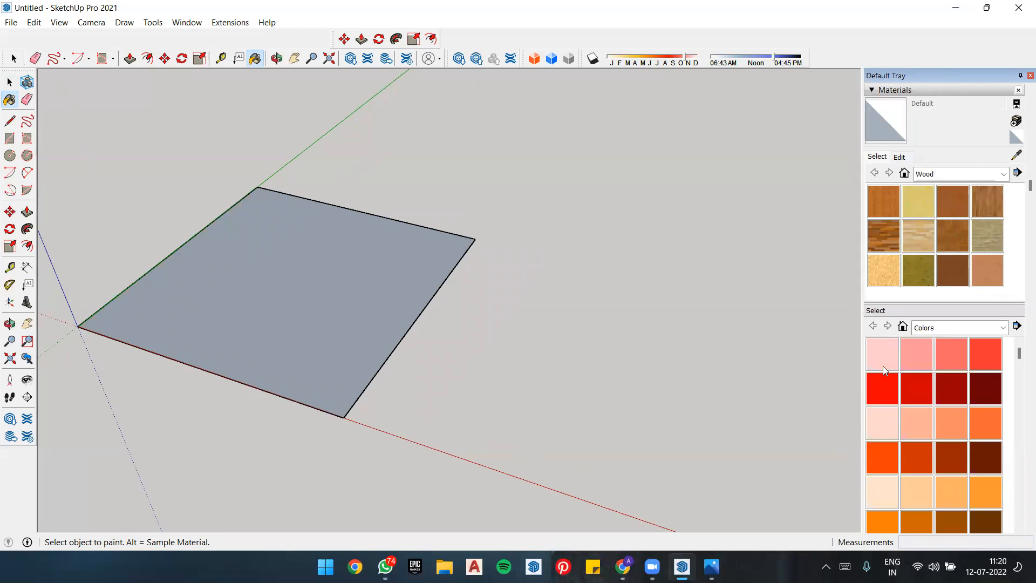
Step: Paint the square's face with Color A01 from the Colors collection and view it from other angles
left_click(888, 349)
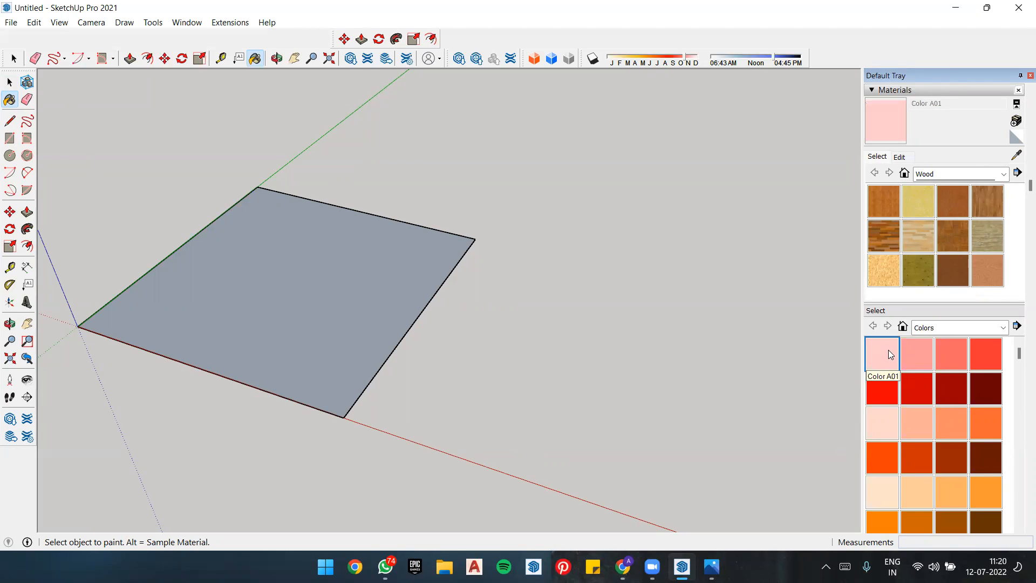
left_click(342, 275)
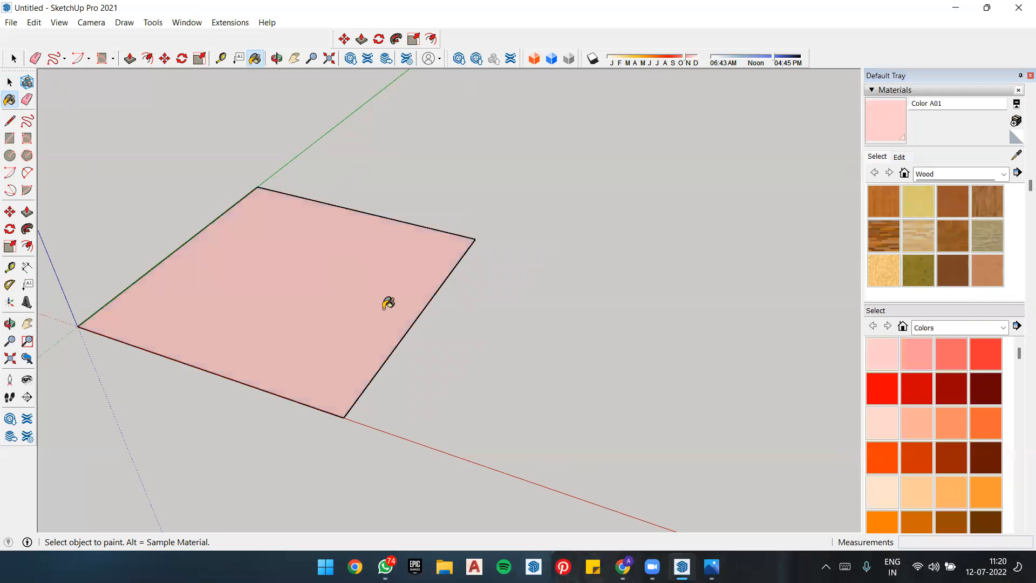
middle_click_drag(327, 309, 530, 123)
mouse_move(715, 294)
middle_mouse_down()
mouse_move(562, 463)
mouse_move(579, 434)
middle_mouse_up()
Step: Paint the square's face with Color B07, Color D03 and Color C08 in turn from the Colors collection
left_click(948, 457)
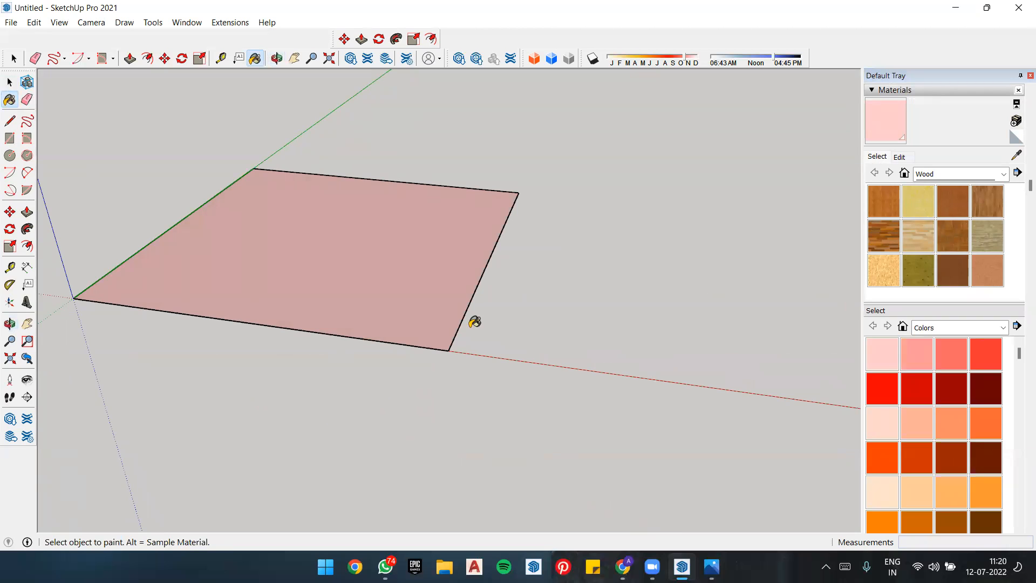
left_click(352, 264)
scroll(935, 434, "down", 1)
scroll(935, 434, "down", 1)
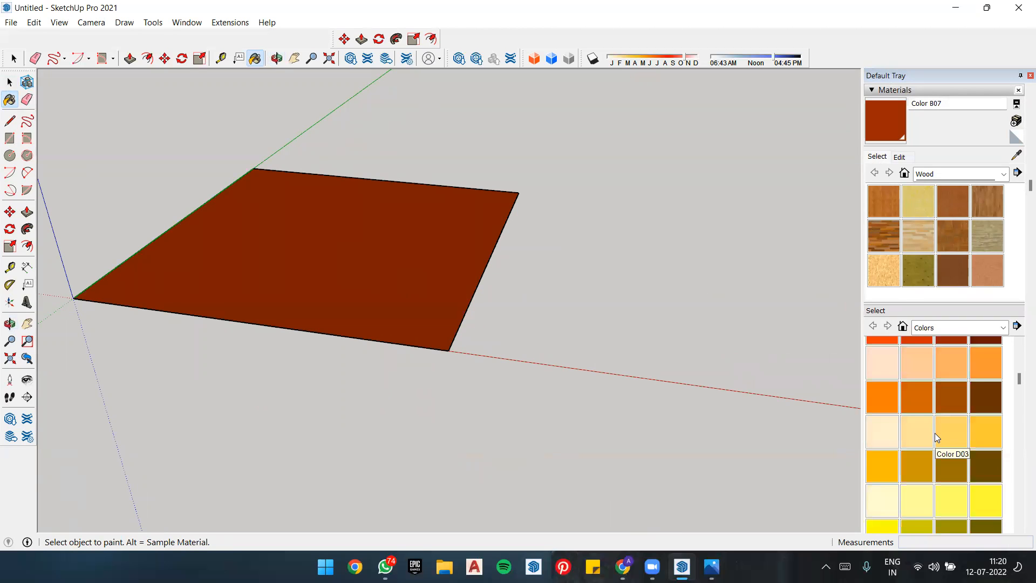
left_click(935, 433)
left_click(394, 245)
left_click(991, 404)
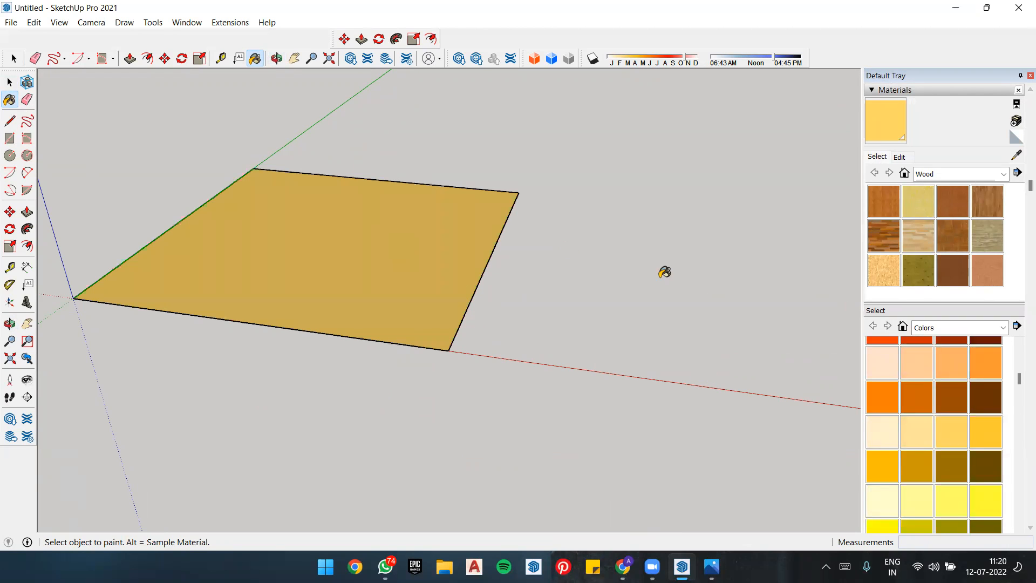
left_click(367, 236)
Step: Paint the square's face with Wood Floor Light from the Wood collection
scroll(936, 390, "down", 10)
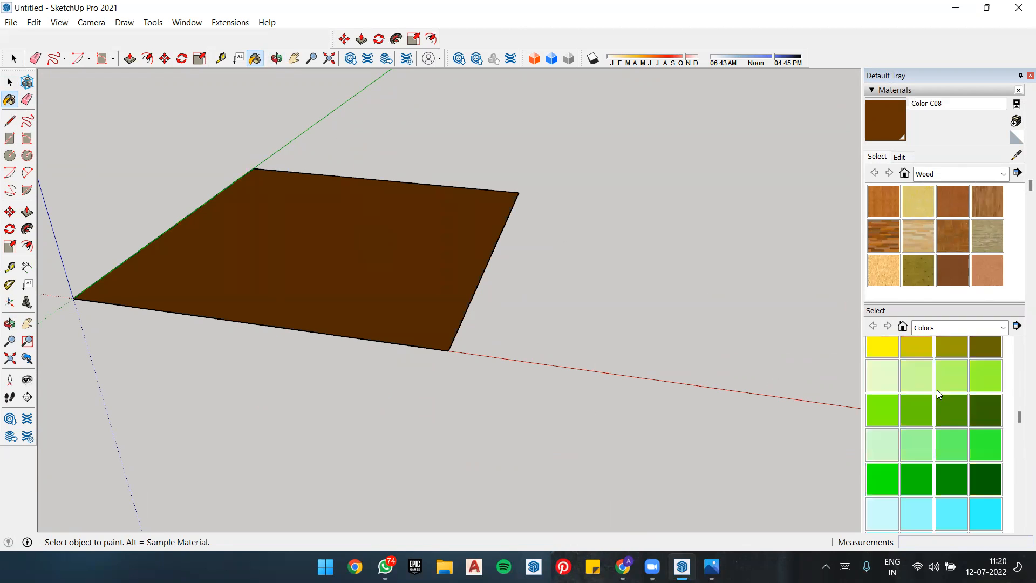
scroll(937, 390, "up", 1)
scroll(937, 389, "up", 12)
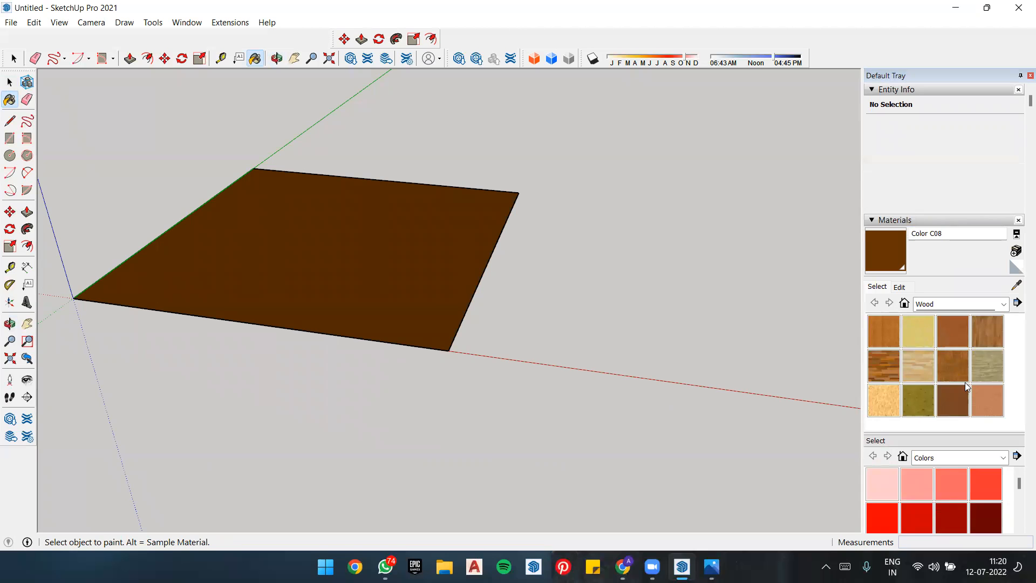
left_click(919, 366)
left_click(338, 240)
scroll(338, 240, "up", 1)
scroll(339, 243, "down", 4)
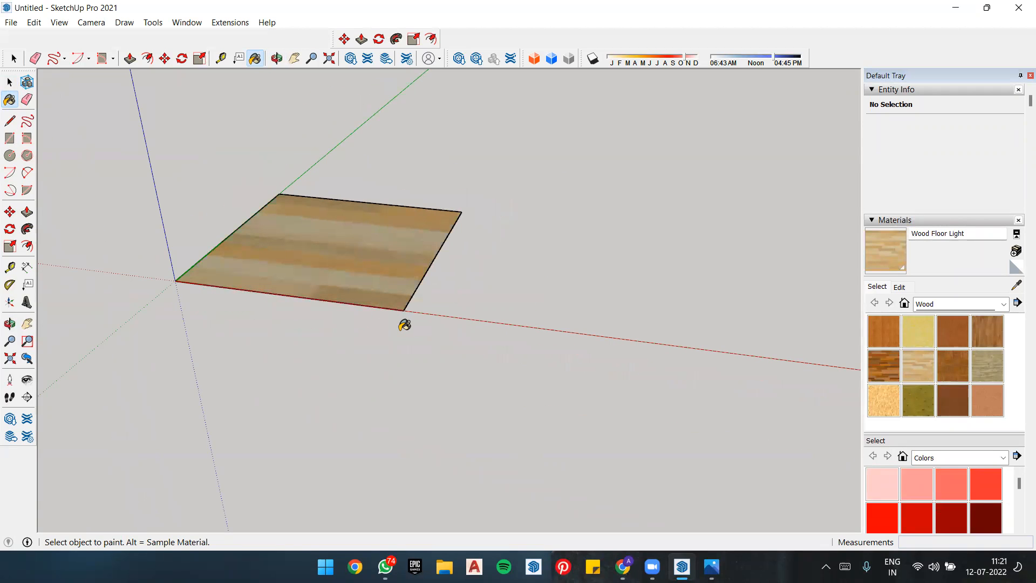
Step: Open the Wood Floor Light material's editing settings and align the view to the square's face
key("space")
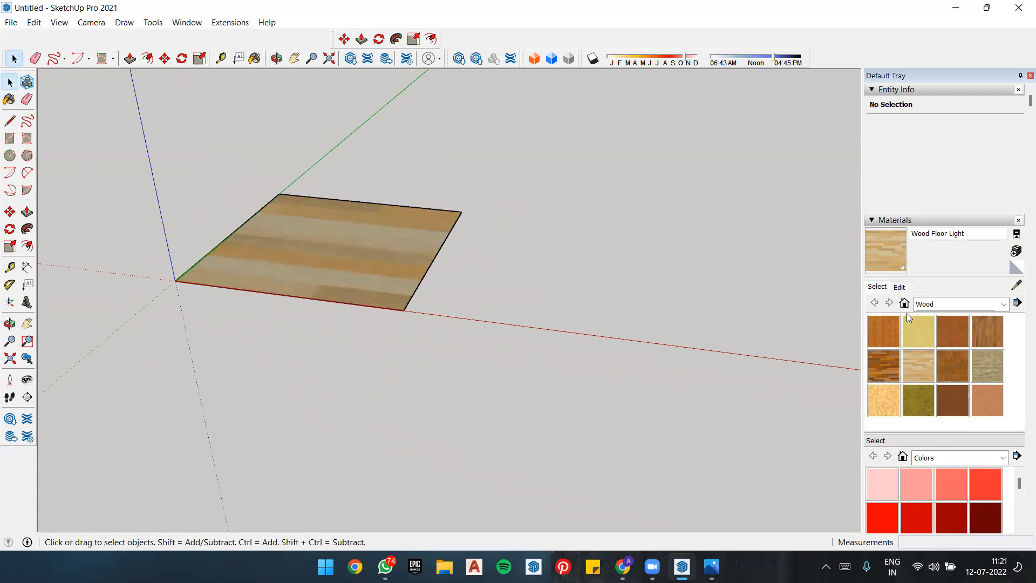
left_click(899, 287)
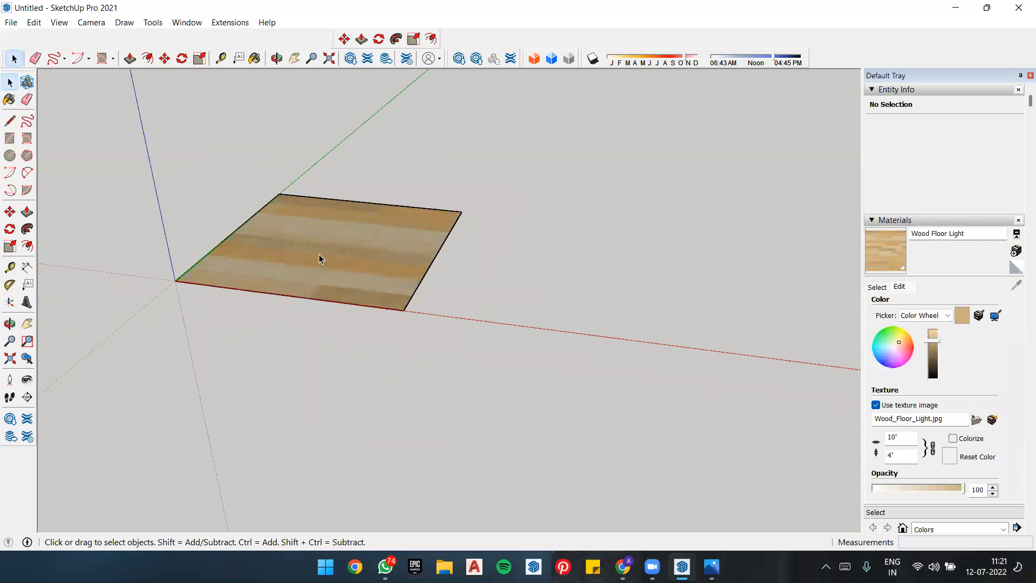
right_click(360, 247)
left_click(533, 239)
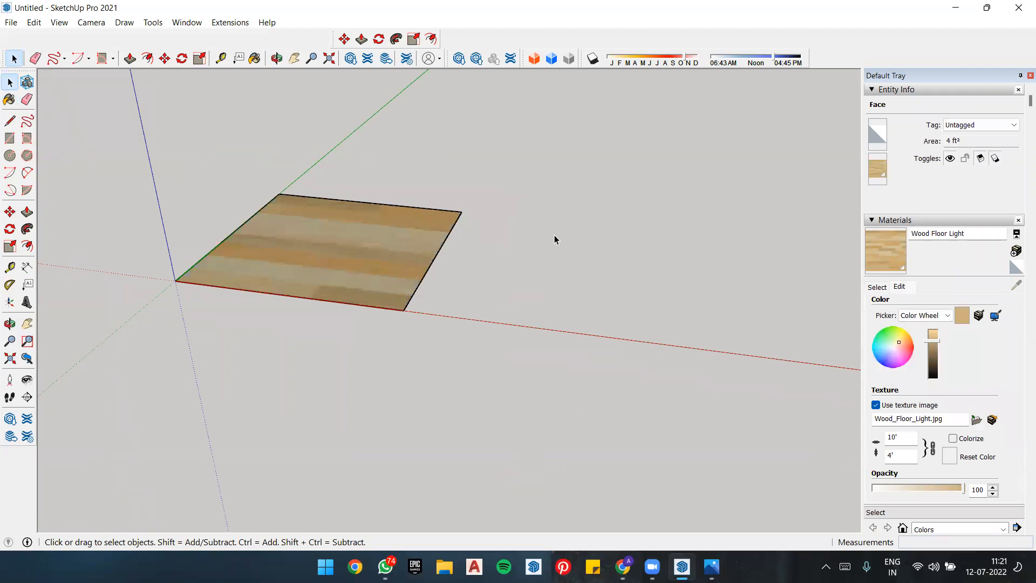
left_click(554, 238)
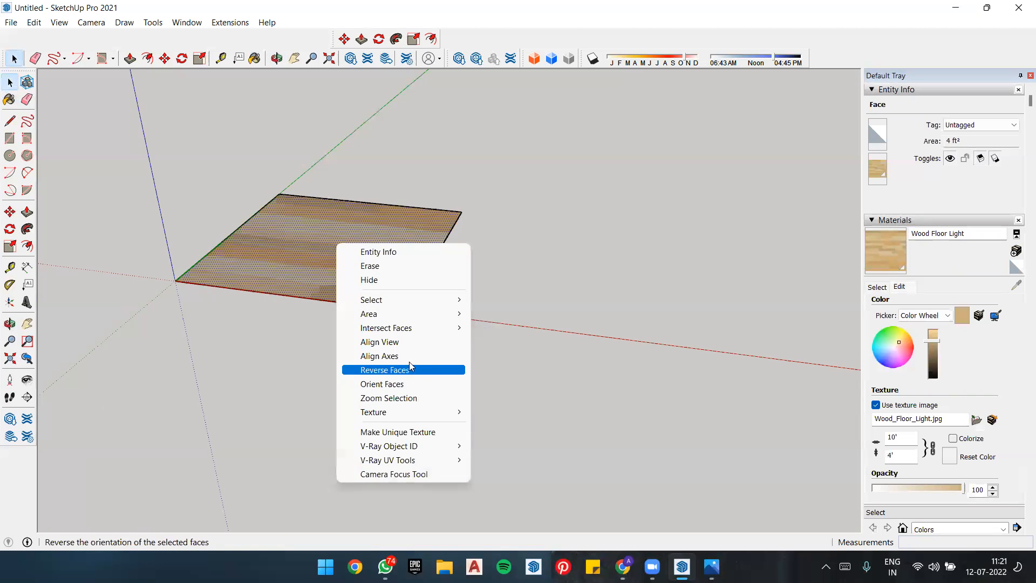
left_click(419, 342)
left_click(603, 272)
middle_click_drag(583, 286, 531, 180)
scroll(417, 343, "down", 5)
scroll(423, 372, "up", 3)
middle_click_drag(423, 371, 427, 273)
Step: Enter position mode for the wood texture on the square's face, examine its tiling and pins, and exit the mode
left_click(449, 310)
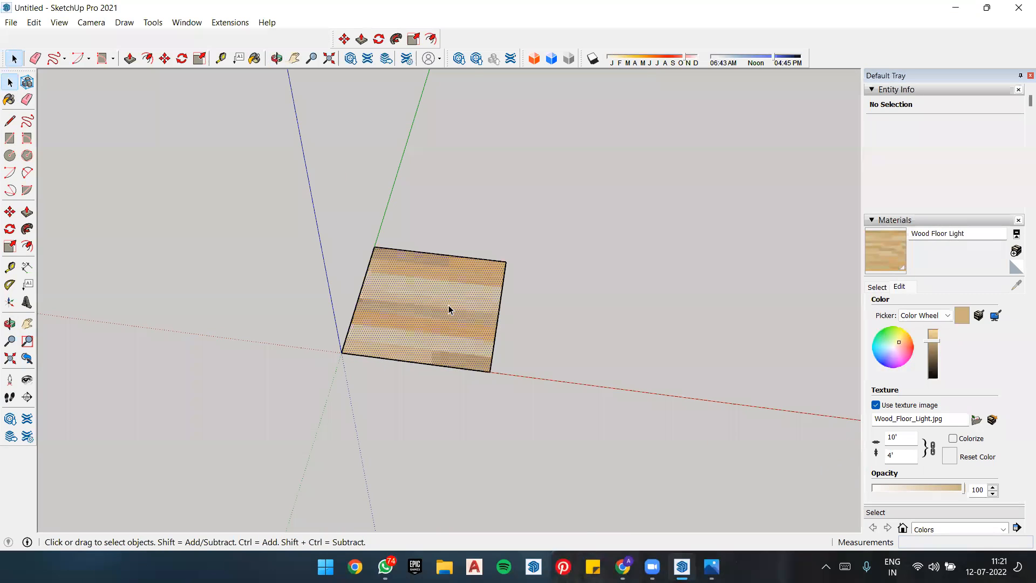
right_click(449, 310)
mouse_move(551, 369)
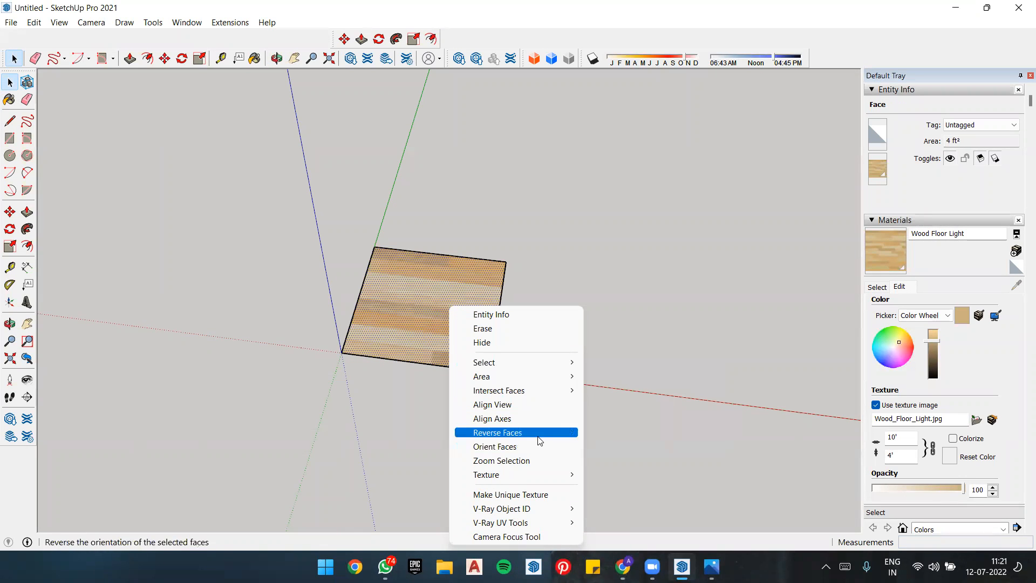
mouse_move(538, 474)
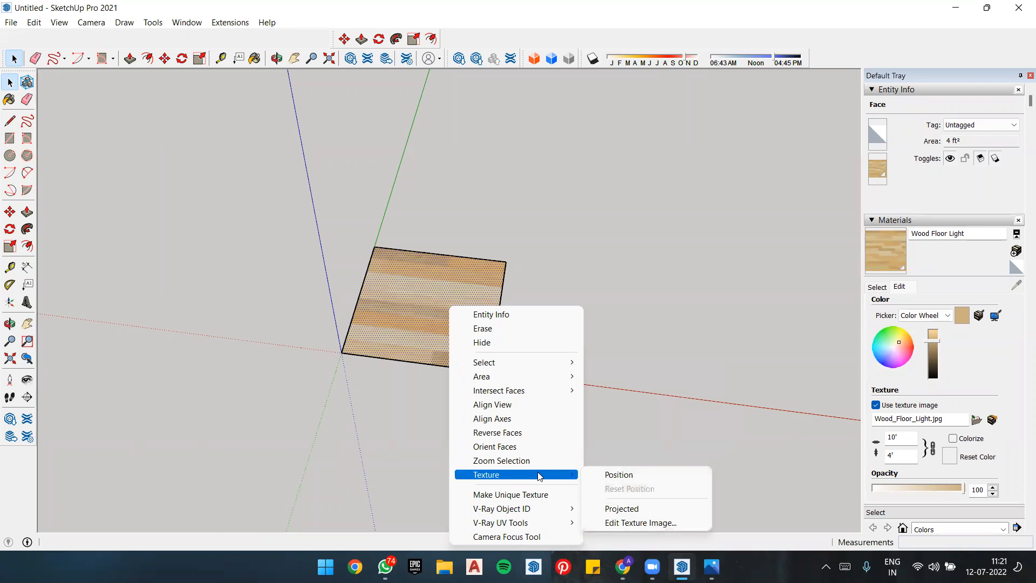
left_click(601, 474)
scroll(613, 165, "down", 4)
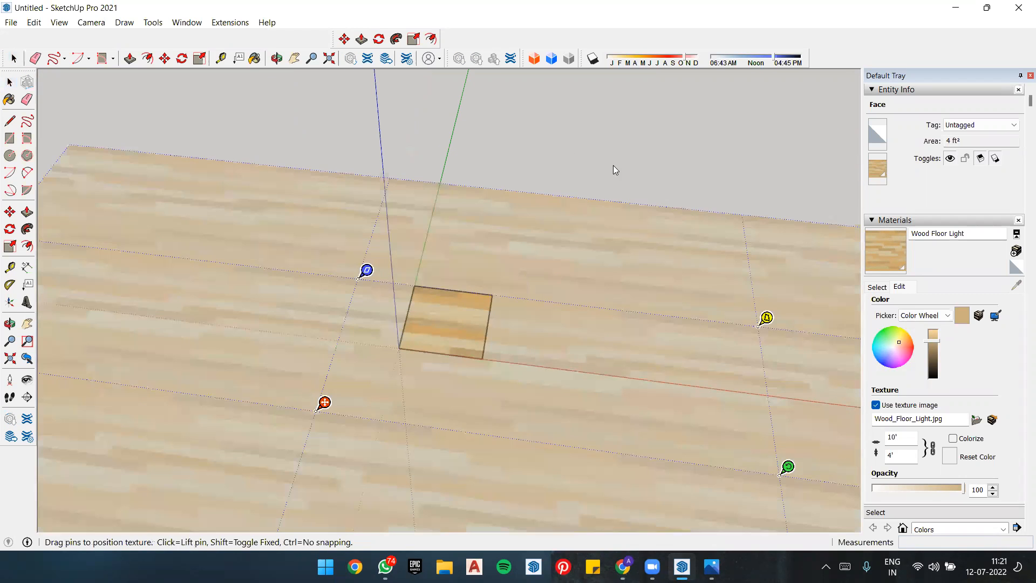
left_click(629, 148)
scroll(523, 323, "down", 2)
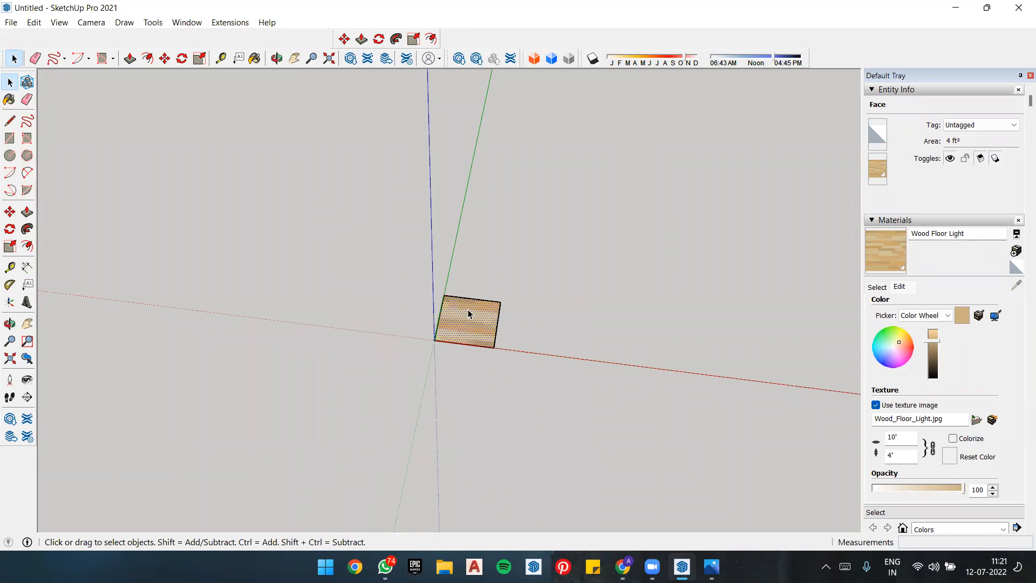
Step: Delete the square's face and draw a larger rectangle about 11' 6" by 3' 9" behind its outline
key("Delete")
left_click(10, 138)
left_click(479, 214)
left_click(800, 324)
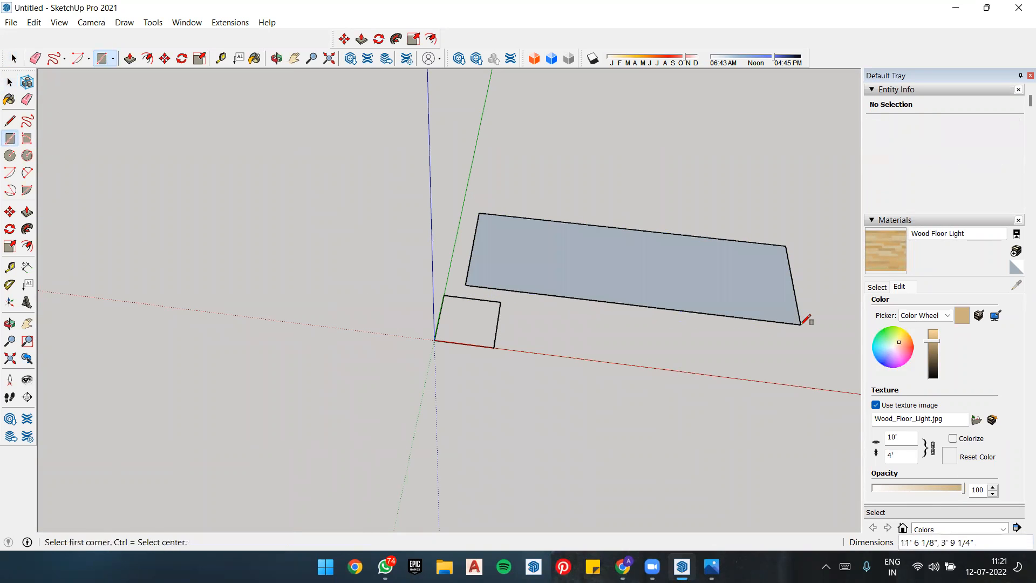
Step: Delete the leftover edges of the small square at the origin
key("space")
left_click_drag(398, 280, 511, 384)
key("Delete")
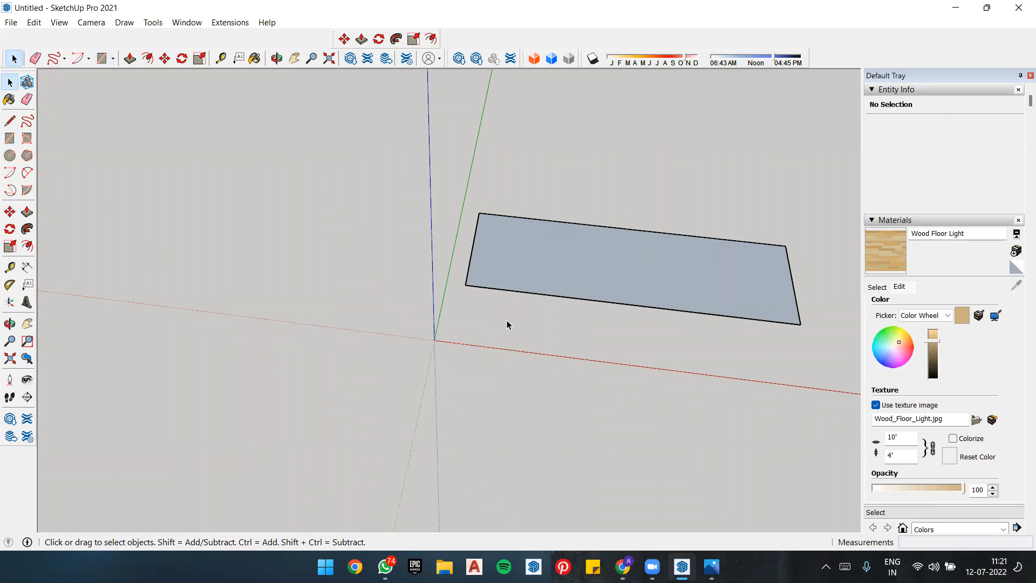
scroll(507, 321, "down", 3)
scroll(690, 304, "up", 3)
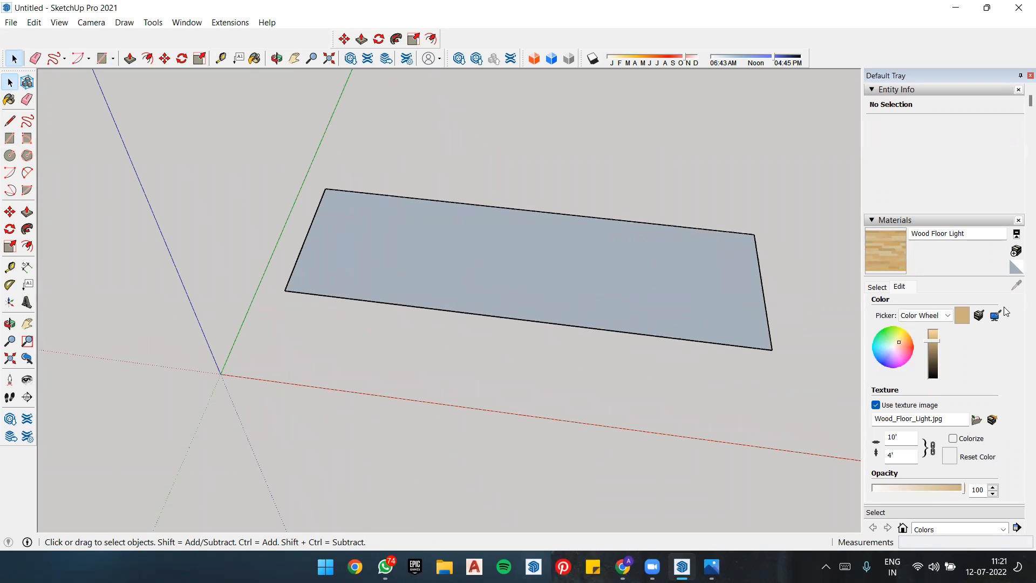
Step: Collapse the Entity Info section and show the Asphalt and Concrete collection in Materials
left_click(888, 91)
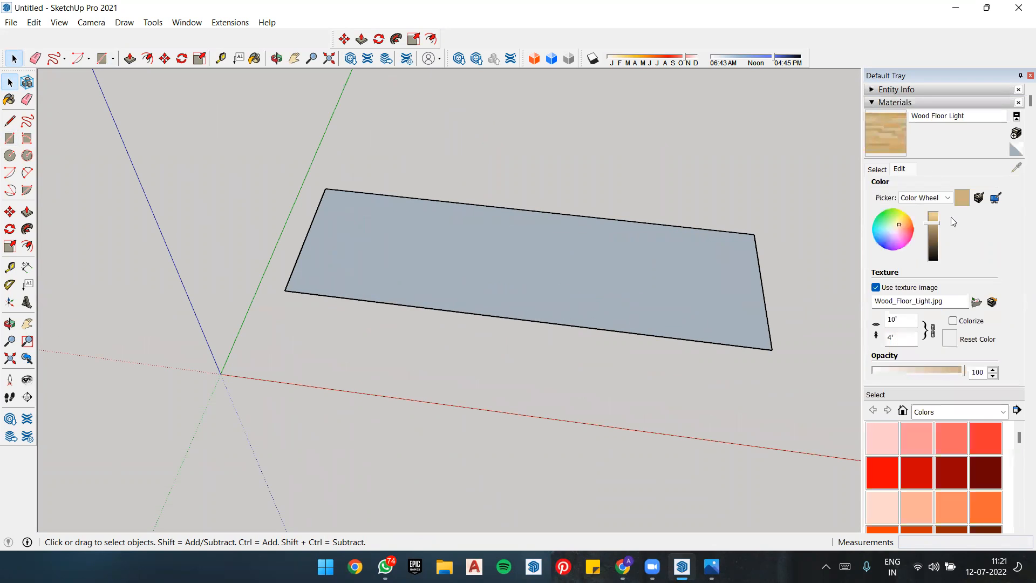
scroll(958, 391, "down", 3)
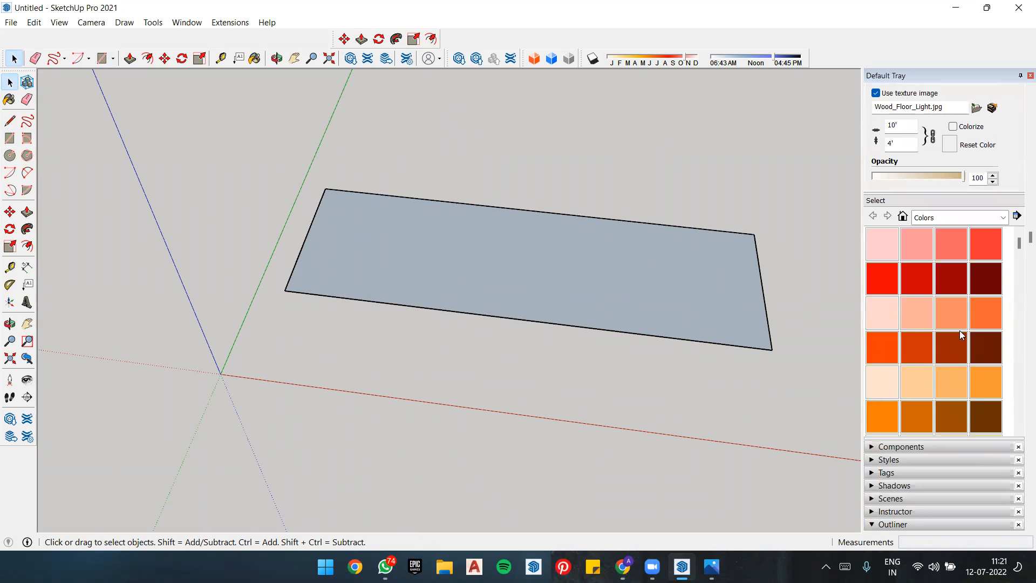
scroll(961, 333, "up", 1)
scroll(901, 172, "up", 1)
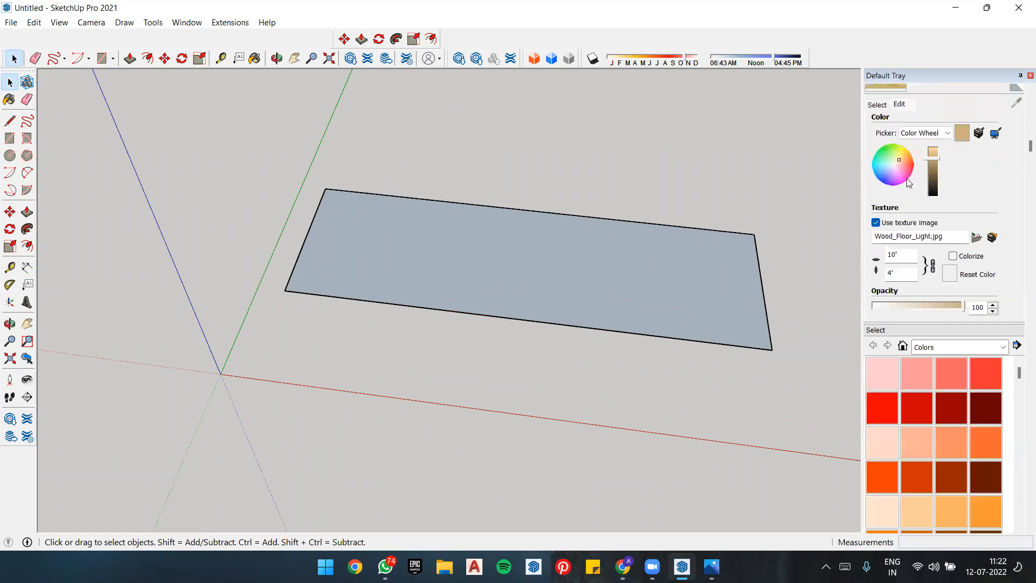
left_click(878, 105)
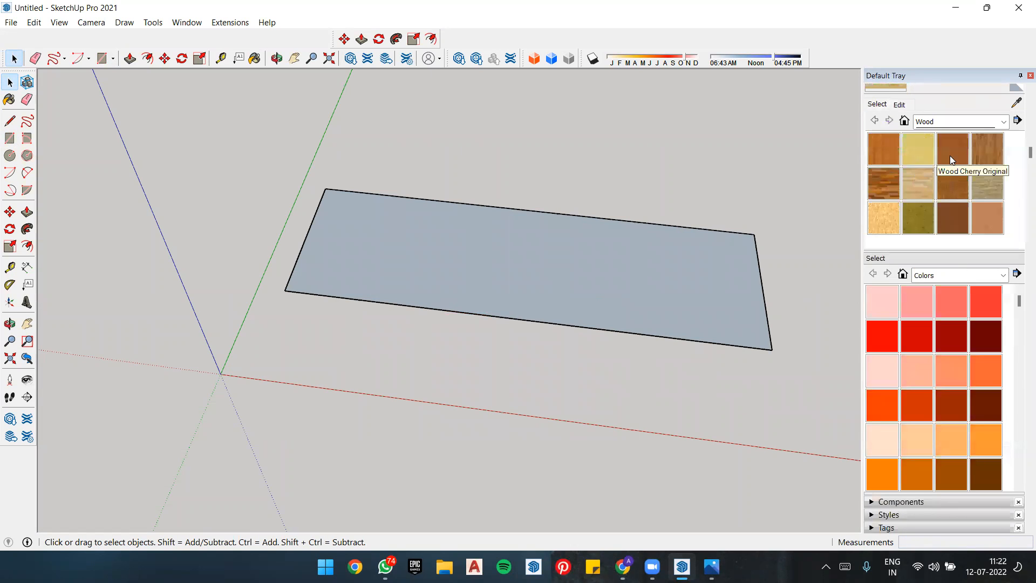
left_click(992, 122)
left_click(974, 138)
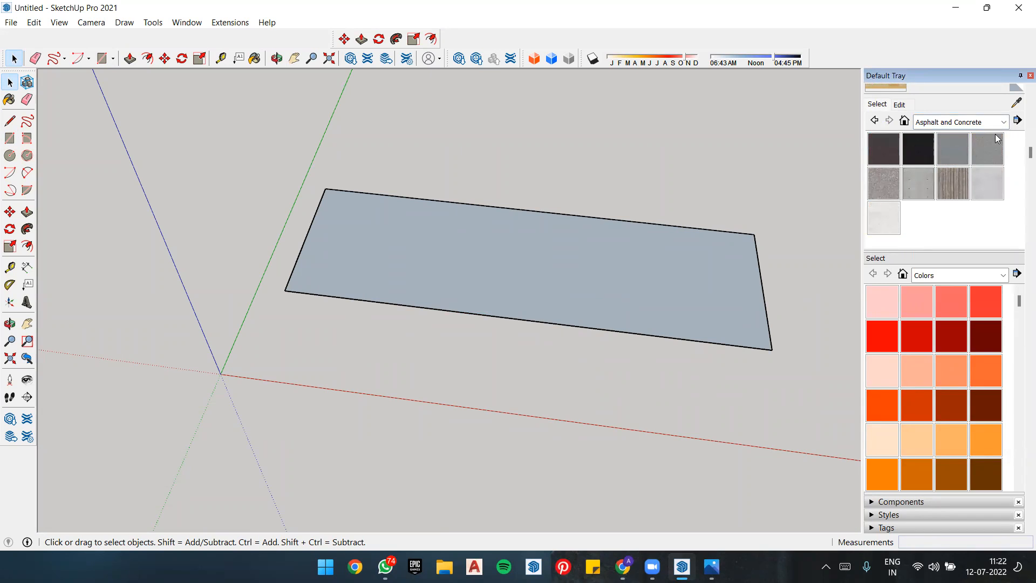
scroll(940, 154, "up", 2)
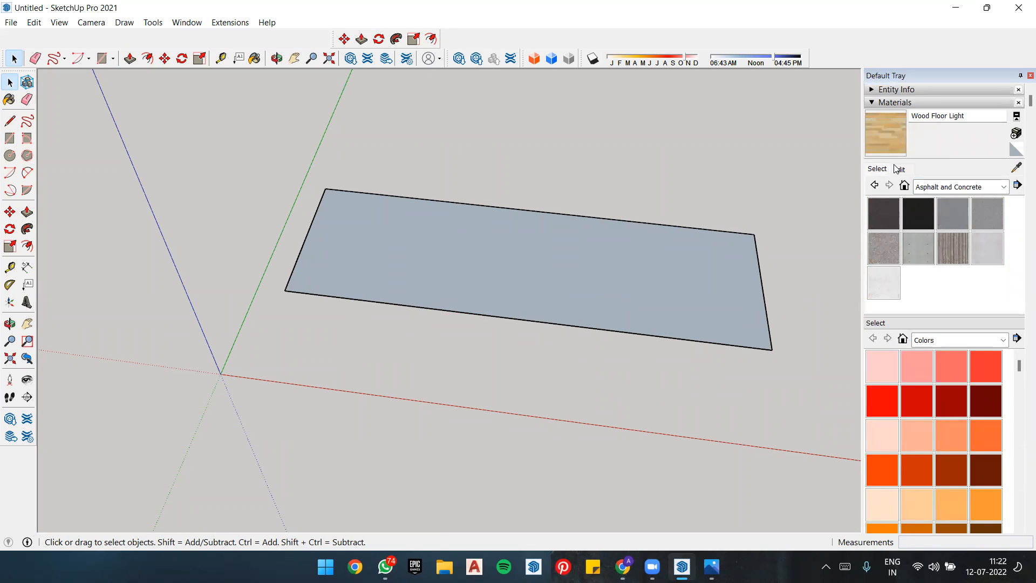
Step: Browse the Brick, Cladding and Siding collection and the Metal collection in Materials
left_click(995, 189)
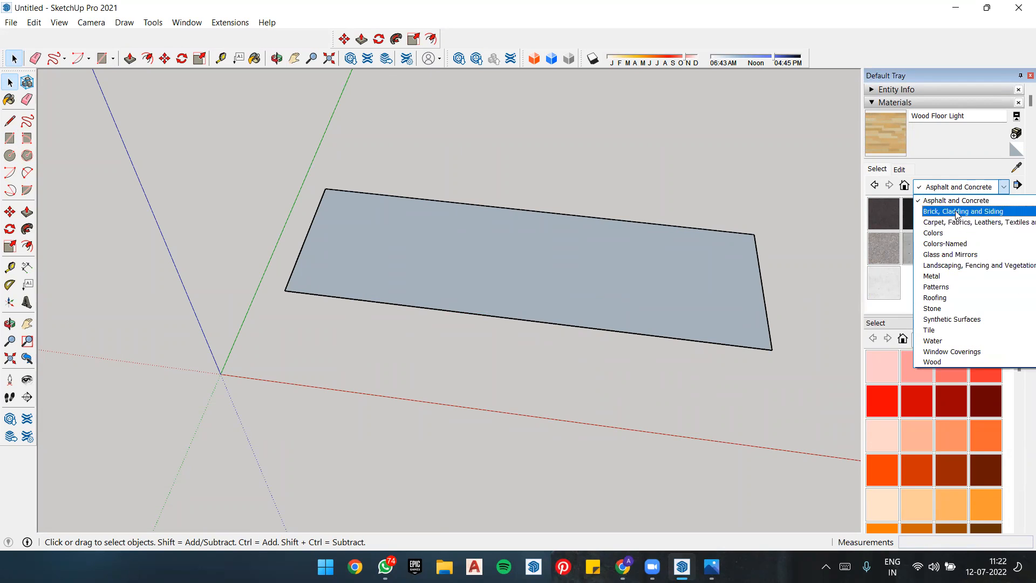
left_click(837, 175)
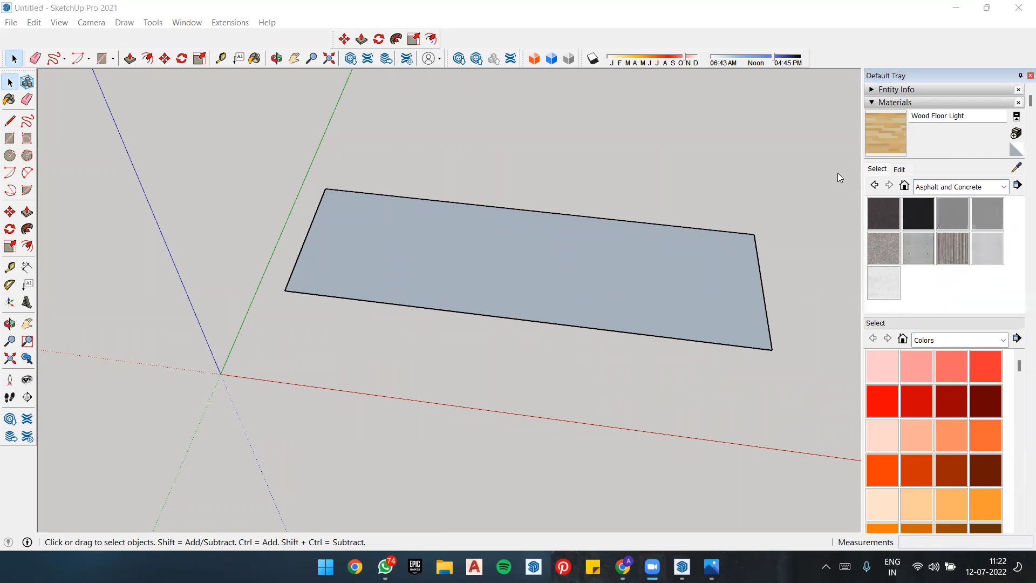
left_click(954, 189)
left_click(954, 189)
left_click(934, 212)
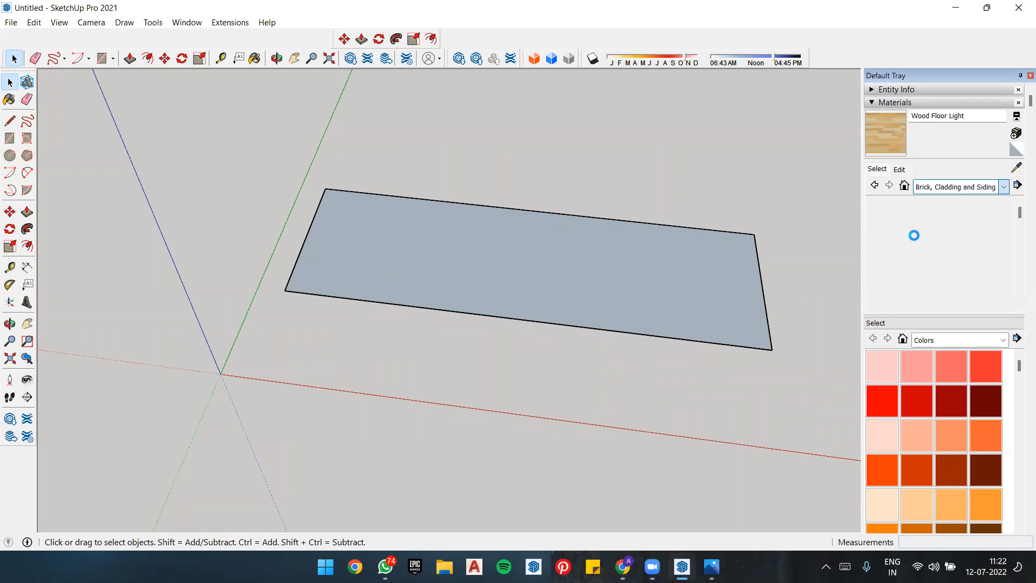
left_click(971, 187)
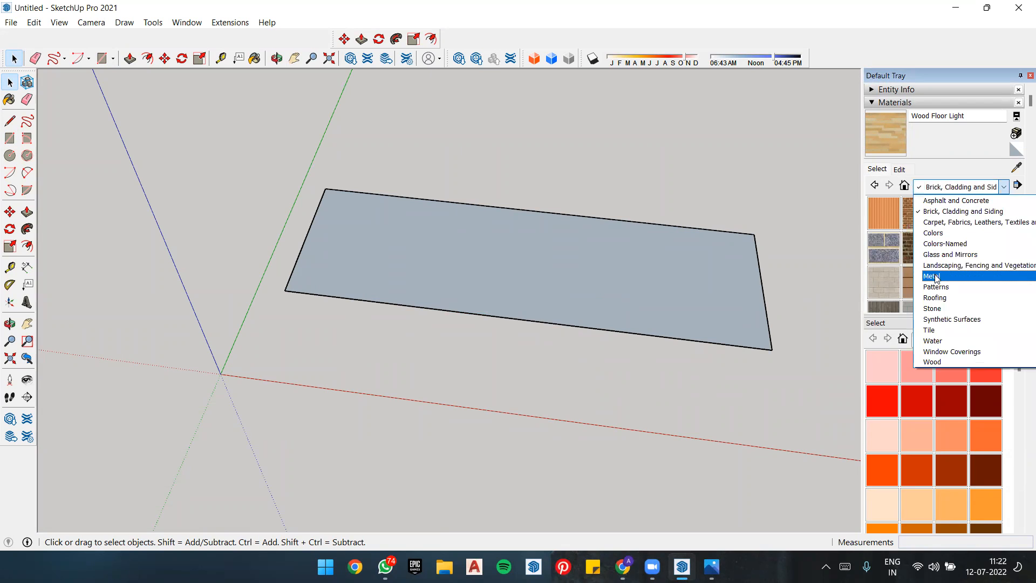
left_click(937, 276)
Step: Paint the large rectangle with Stone Marble from the Stone collection and inspect the texture up close
left_click(982, 188)
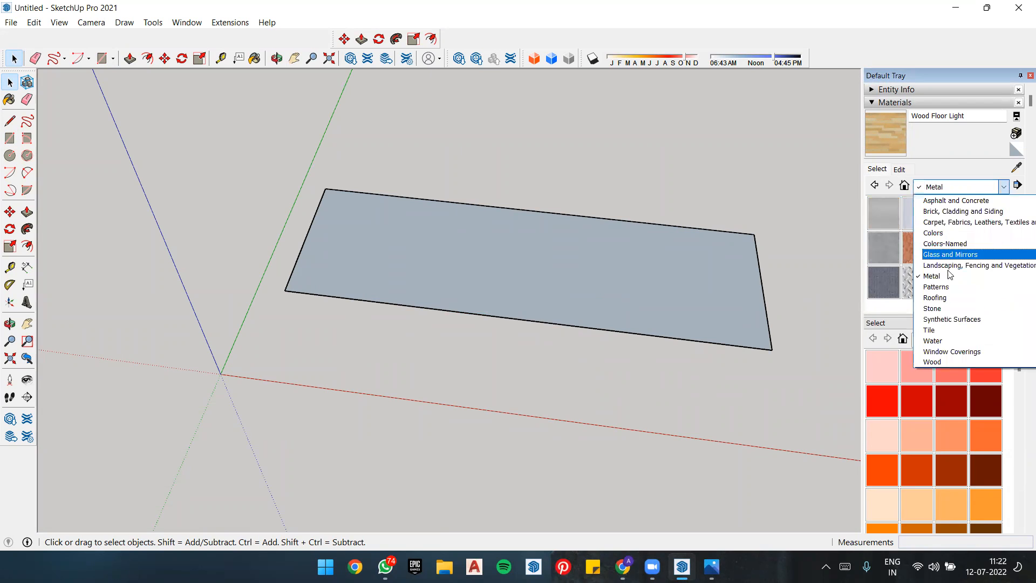
left_click(945, 311)
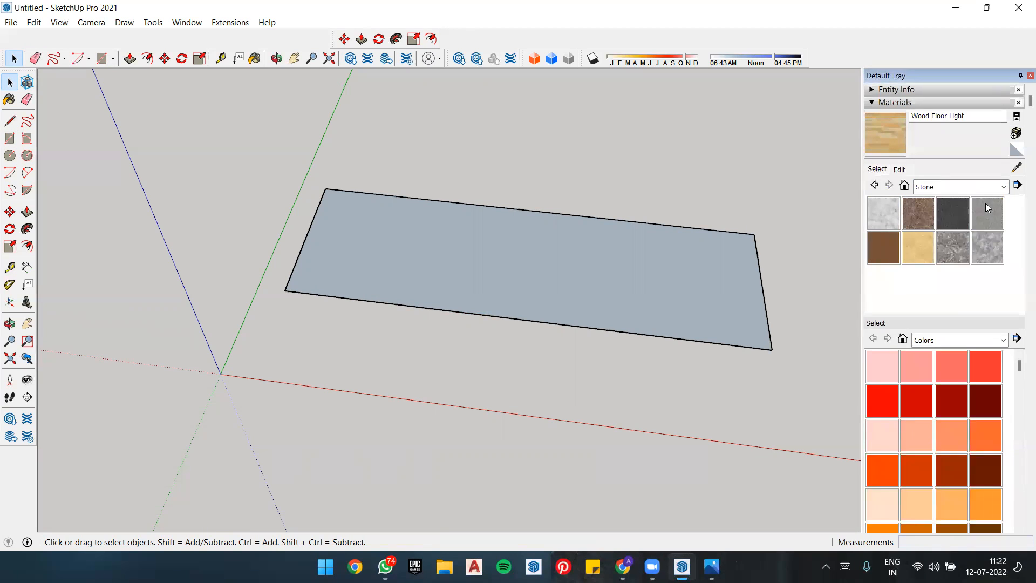
left_click(948, 246)
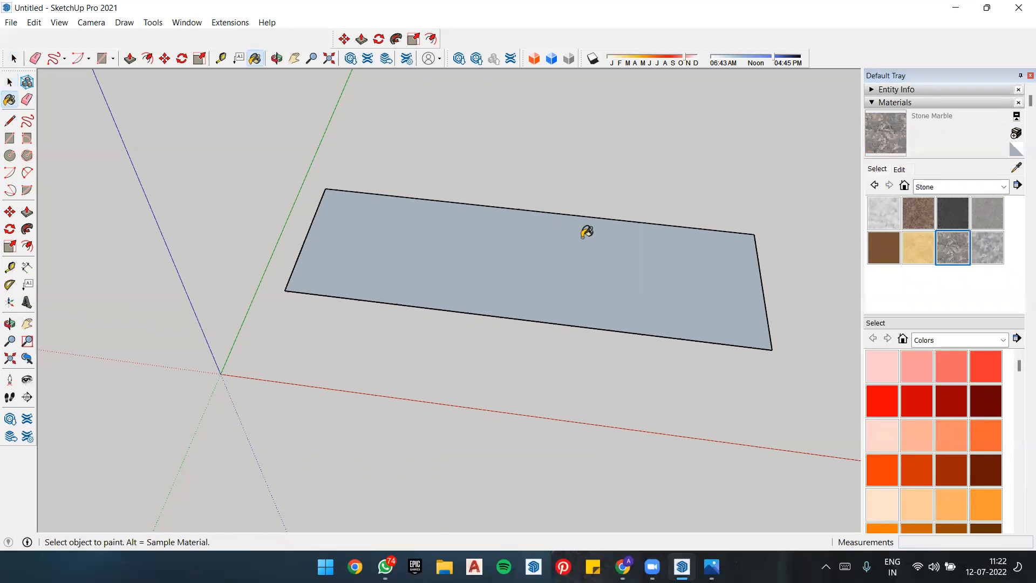
left_click(523, 243)
scroll(539, 301, "up", 3)
middle_click_drag(512, 307, 525, 313)
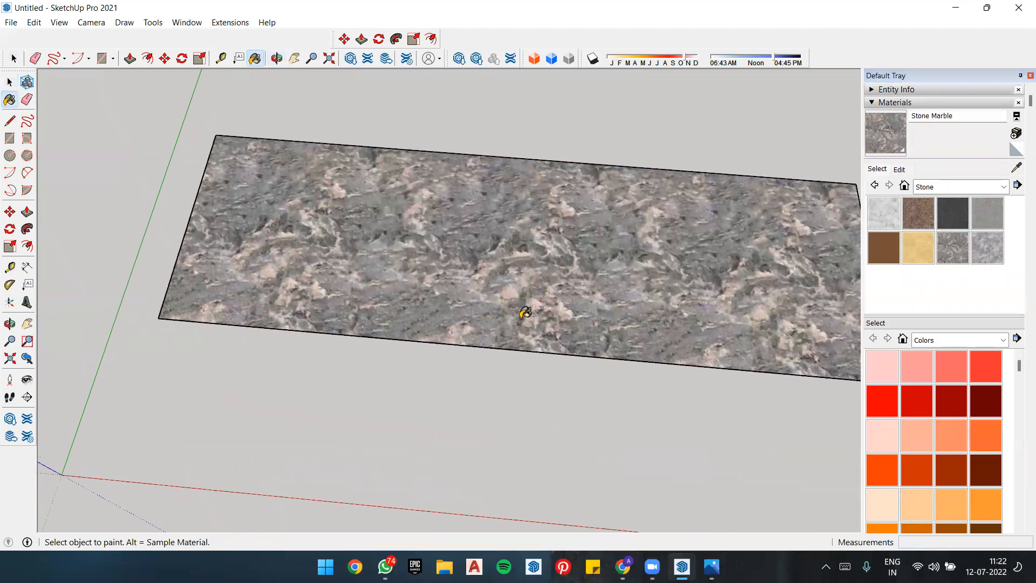
scroll(554, 302, "down", 2)
scroll(624, 303, "up", 5)
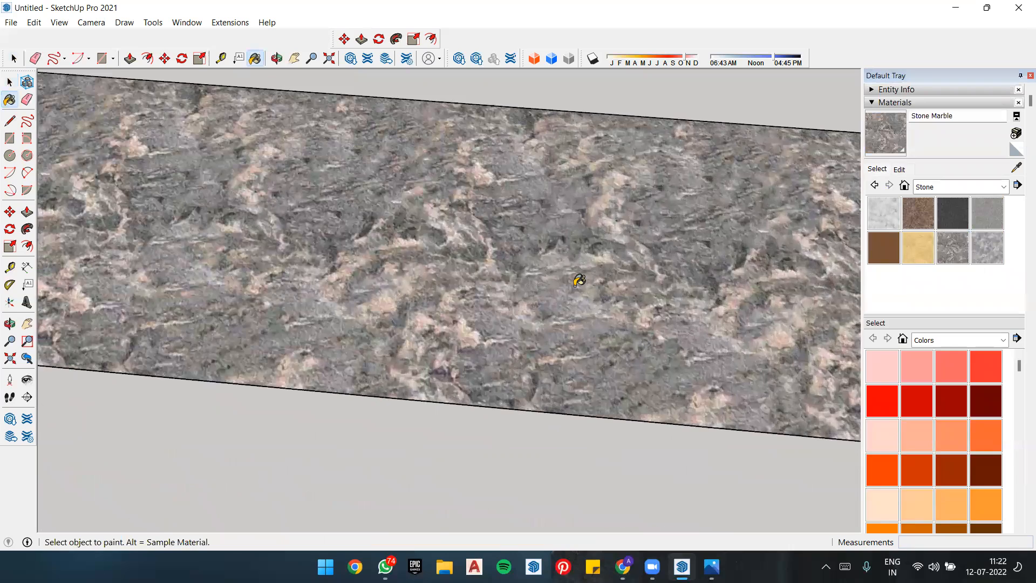
scroll(469, 268, "down", 5)
middle_click_drag(469, 268, 585, 292)
scroll(494, 229, "up", 3)
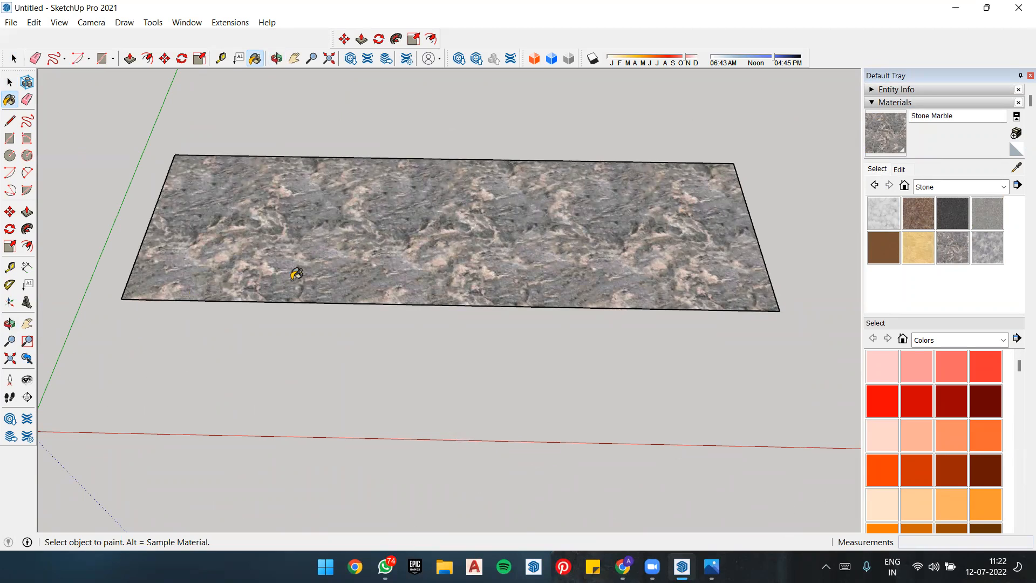
Step: Draw a small rectangle about 1' 6" by 1' 3" between the marble rectangle and the red axis
left_click(11, 139)
left_click(278, 353)
left_click(362, 423)
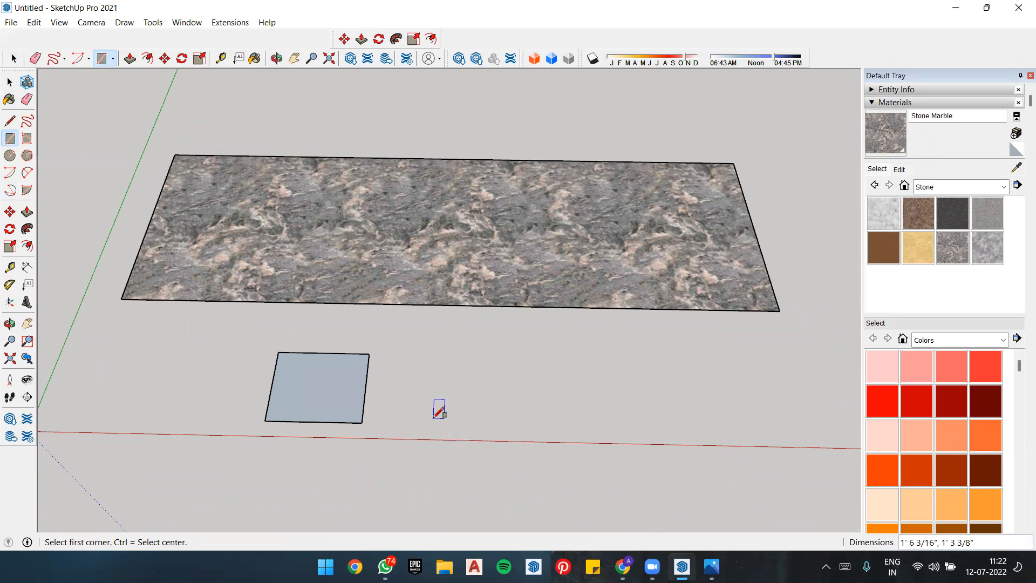
Step: Undo the small rectangle and draw a new one about 2' 8" by 1' 0 1/2" between the marble rectangle and the red axis
key("ctrl+z")
left_click(393, 377)
left_click(563, 439)
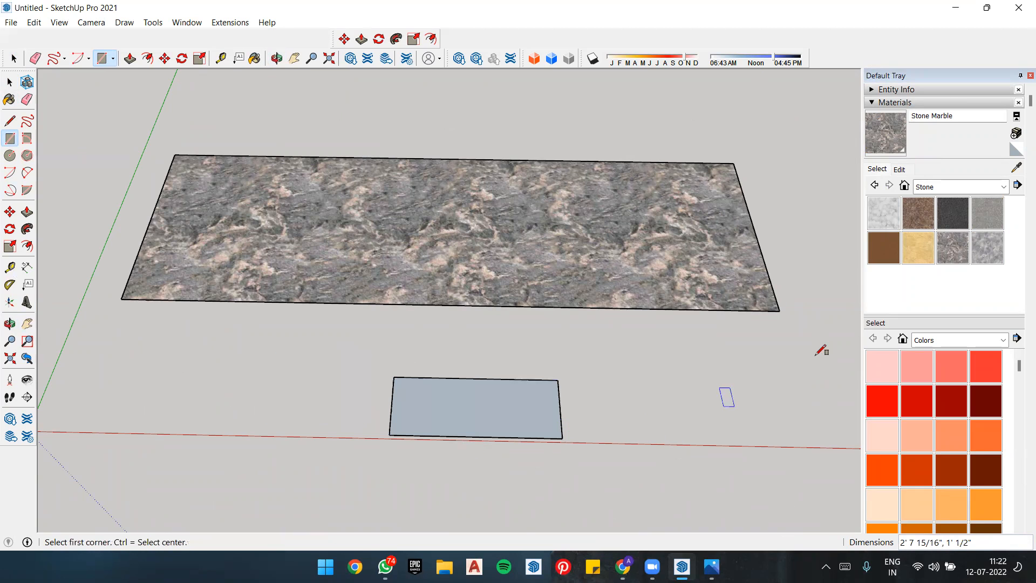
Step: Paint the small rectangle with Carrera Marble from the Stone collection and inspect it up close
left_click(885, 206)
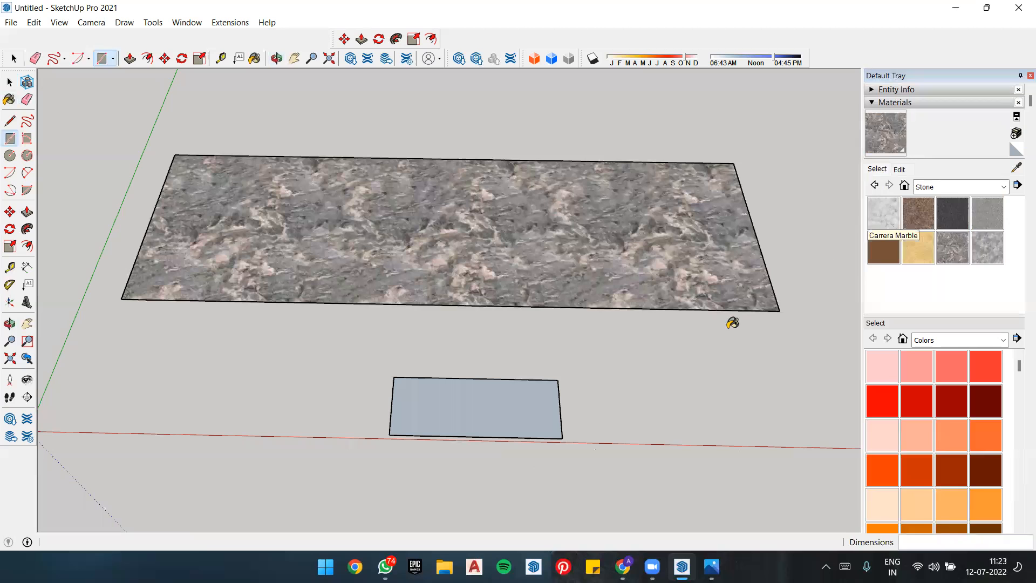
left_click(467, 407)
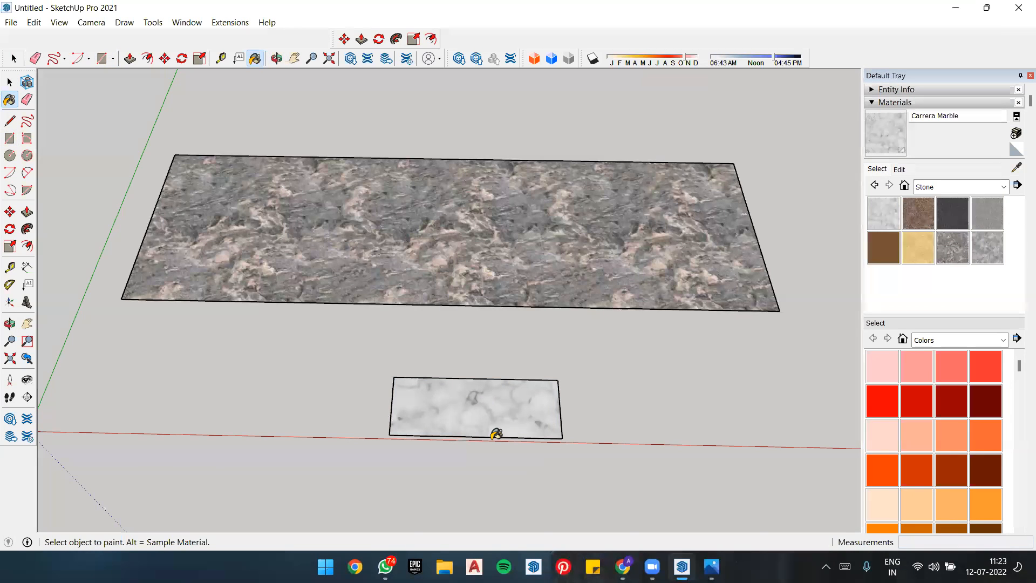
scroll(495, 432, "up", 2)
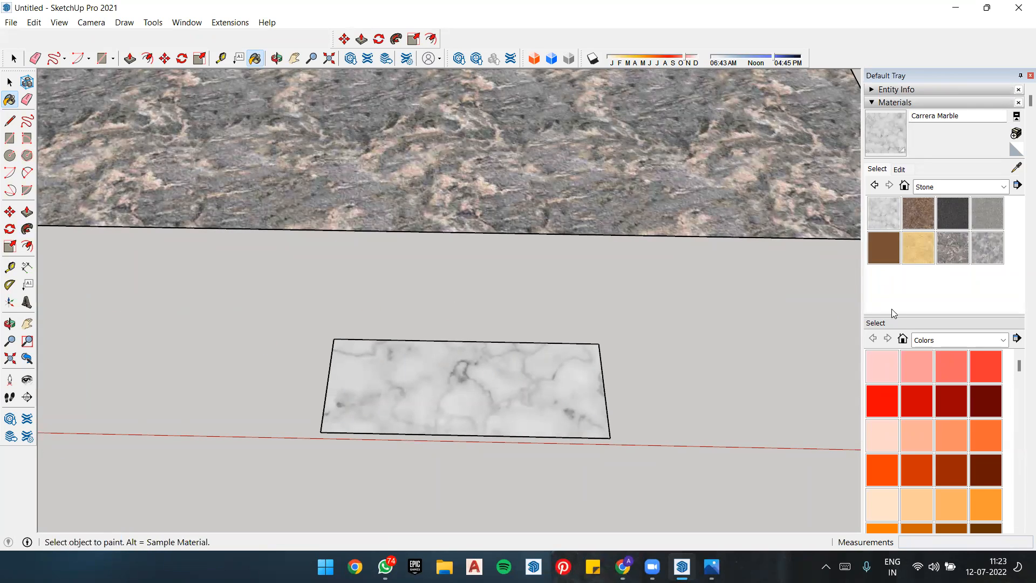
Step: Paint the small rectangle with Wood Floor Dark from the Wood collection and inspect its planks
scroll(906, 428, "down", 5)
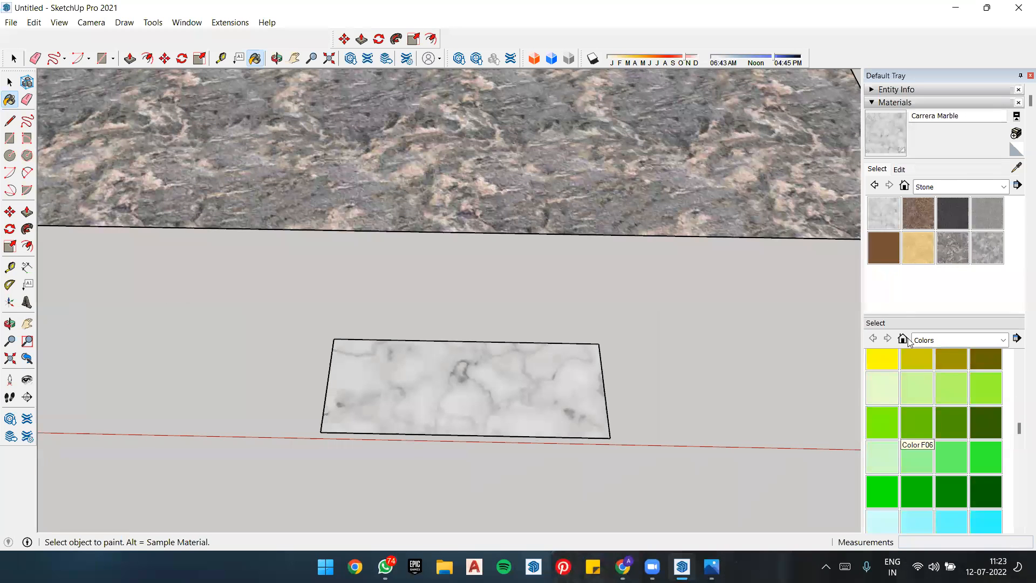
left_click(954, 186)
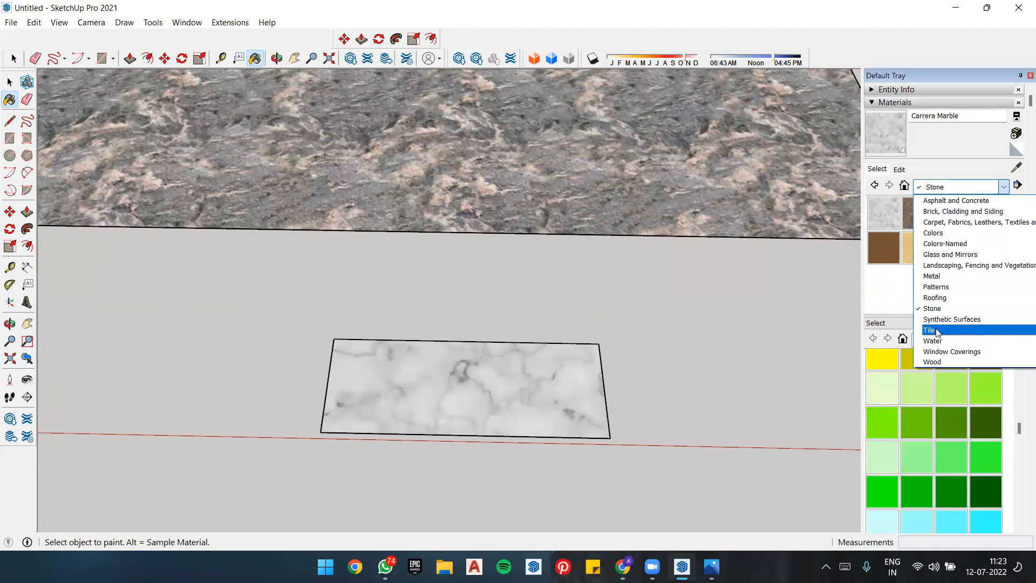
left_click(941, 362)
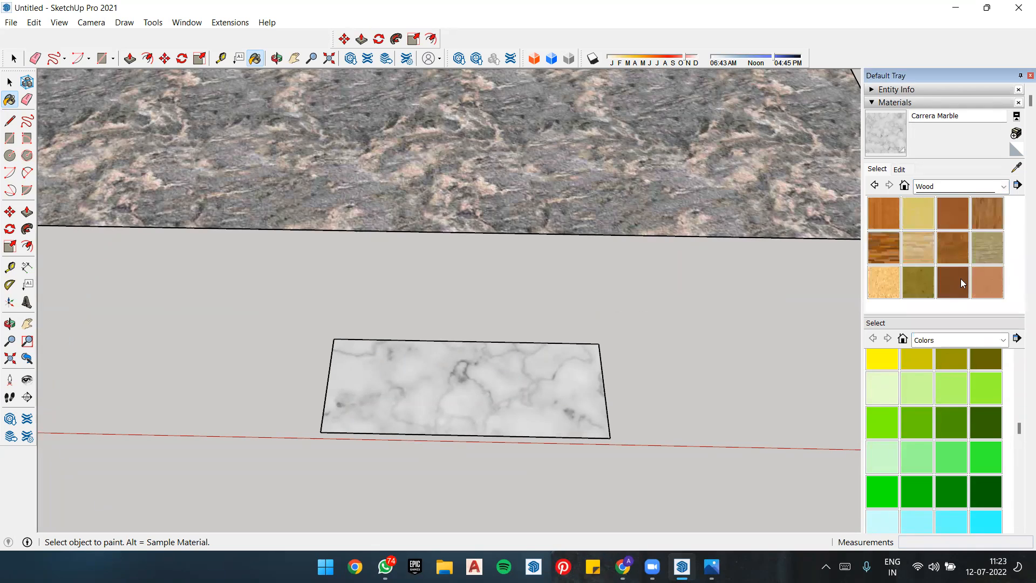
left_click(891, 246)
left_click(564, 360)
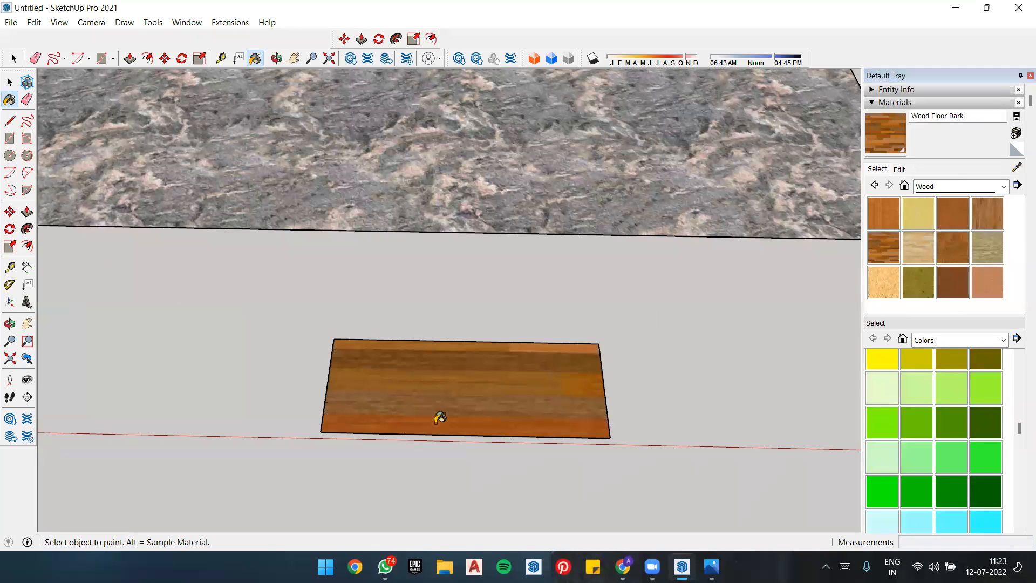
scroll(623, 343, "down", 2)
scroll(516, 400, "up", 3)
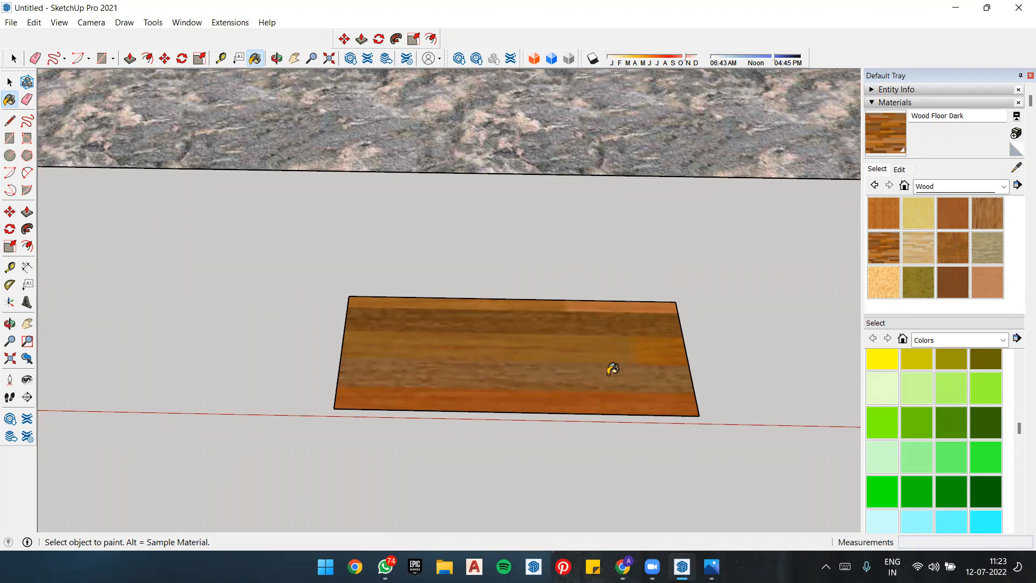
Step: Try to shear the wood texture on the small rectangle with the blue positioning pin, and undo the change
key("space")
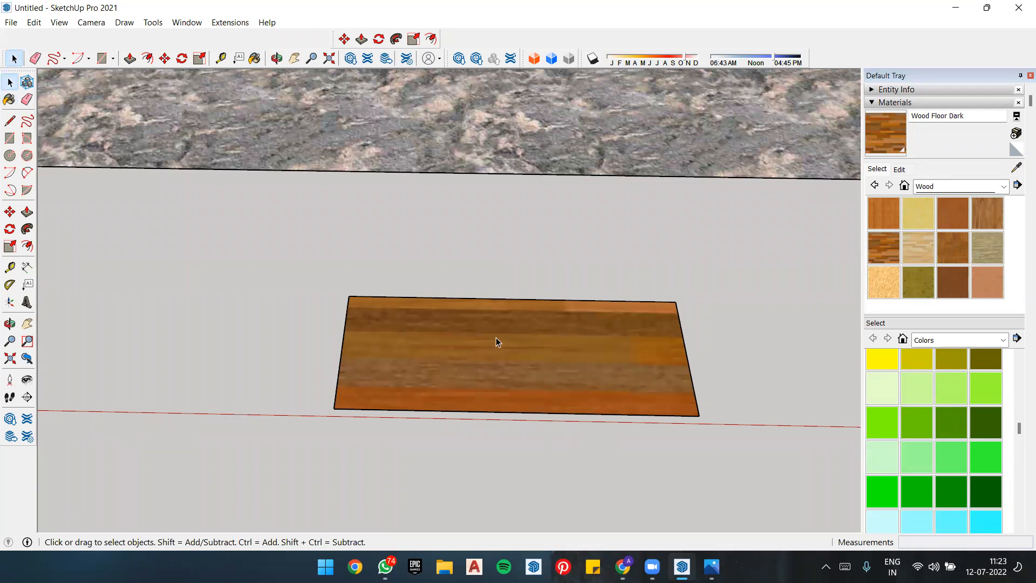
left_click(500, 352)
right_click(511, 331)
mouse_move(586, 261)
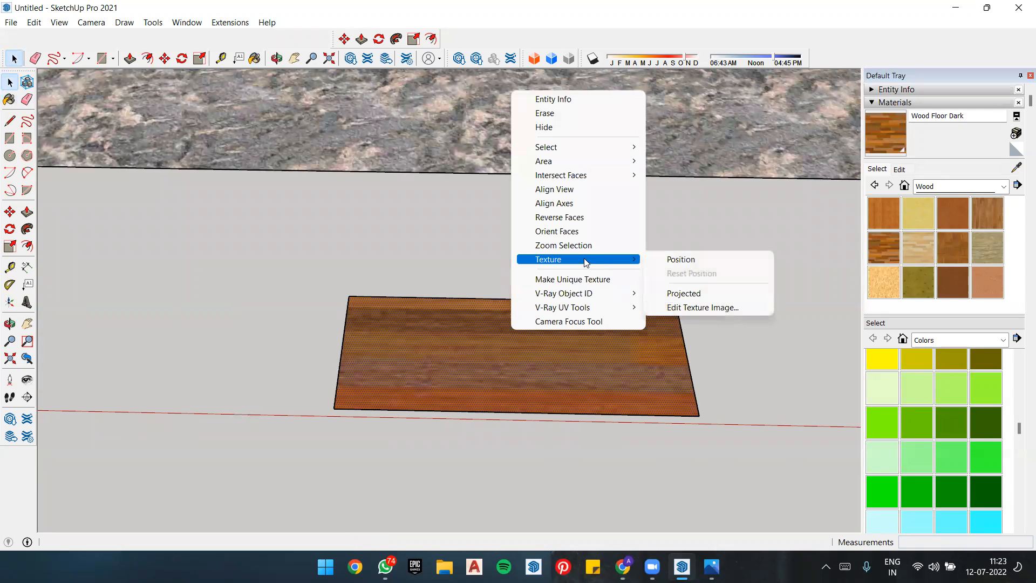
left_click(681, 259)
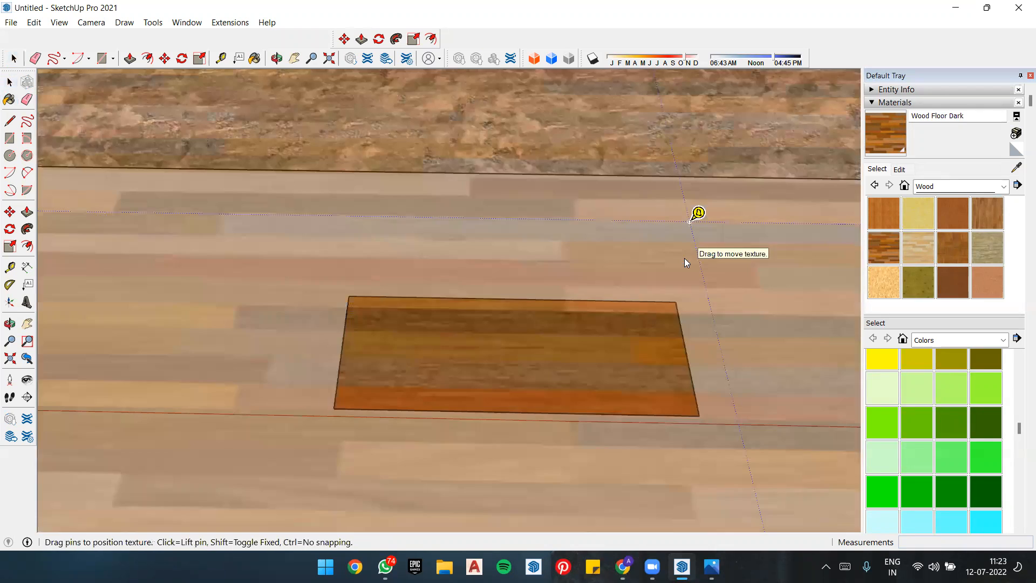
scroll(684, 259, "down", 5)
scroll(684, 258, "down", 3)
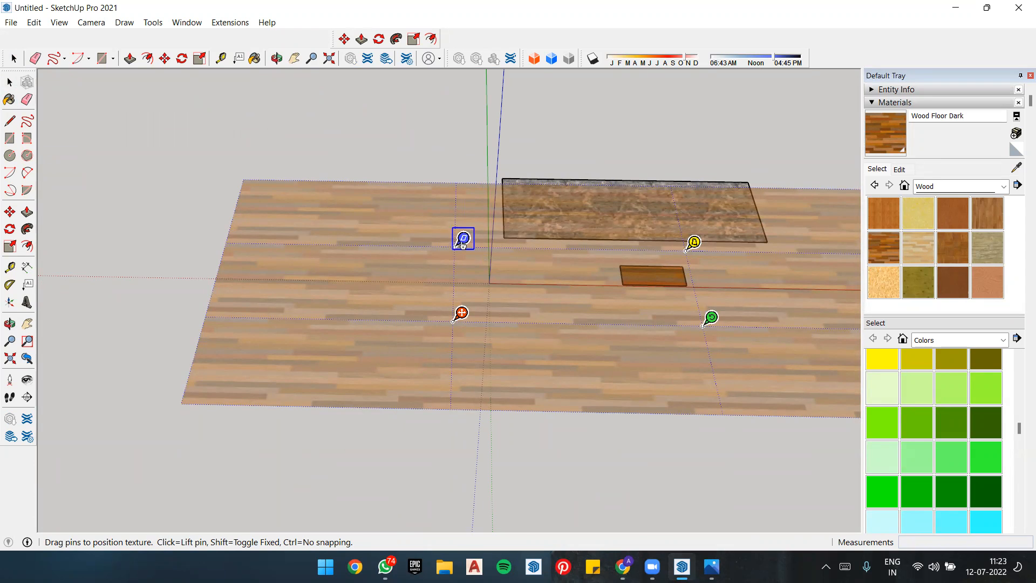
left_click_drag(463, 240, 498, 263)
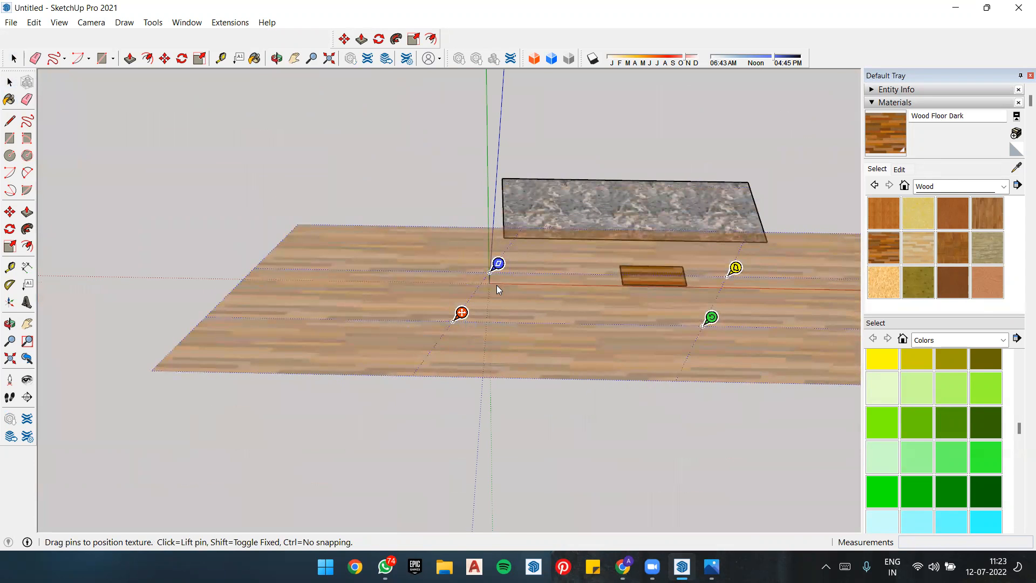
key("ctrl+z")
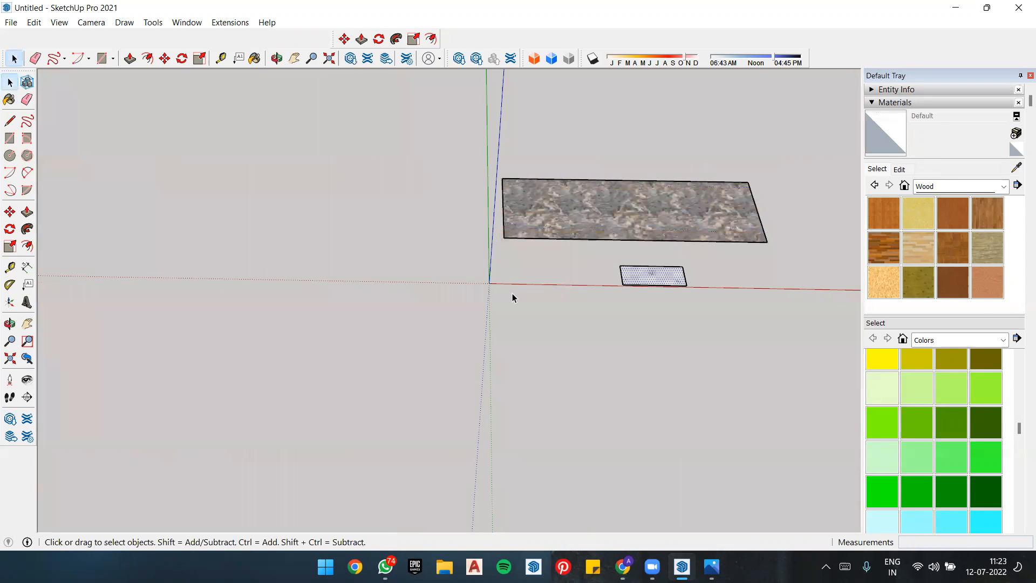
Step: Paint the small rectangle with Wood Floor Dark again
left_click(882, 256)
left_click(659, 273)
scroll(667, 271, "up", 5)
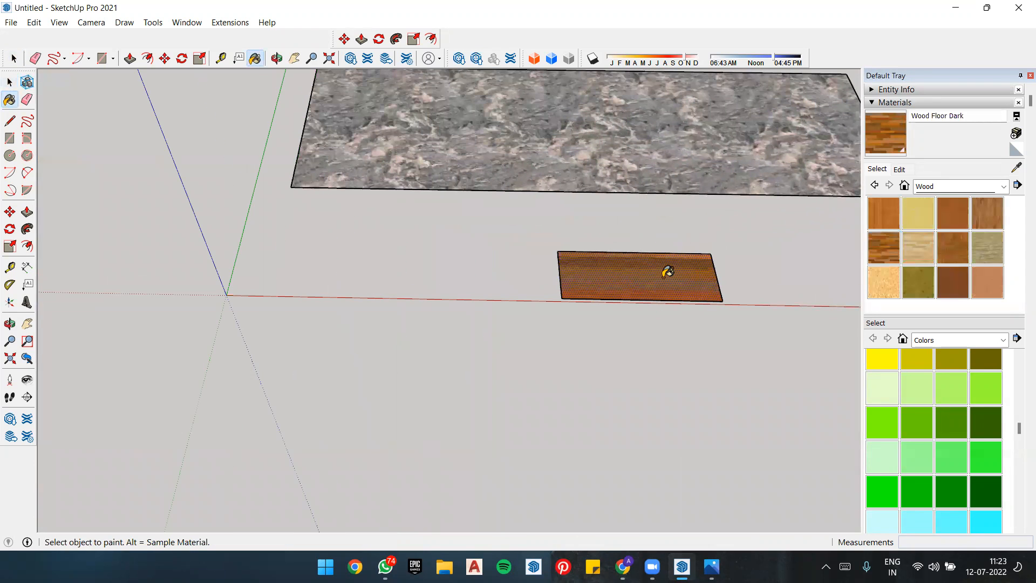
Step: Reposition the wood texture at the small rectangle's corner with the red pin and scale it down with the green pin
right_click(665, 276)
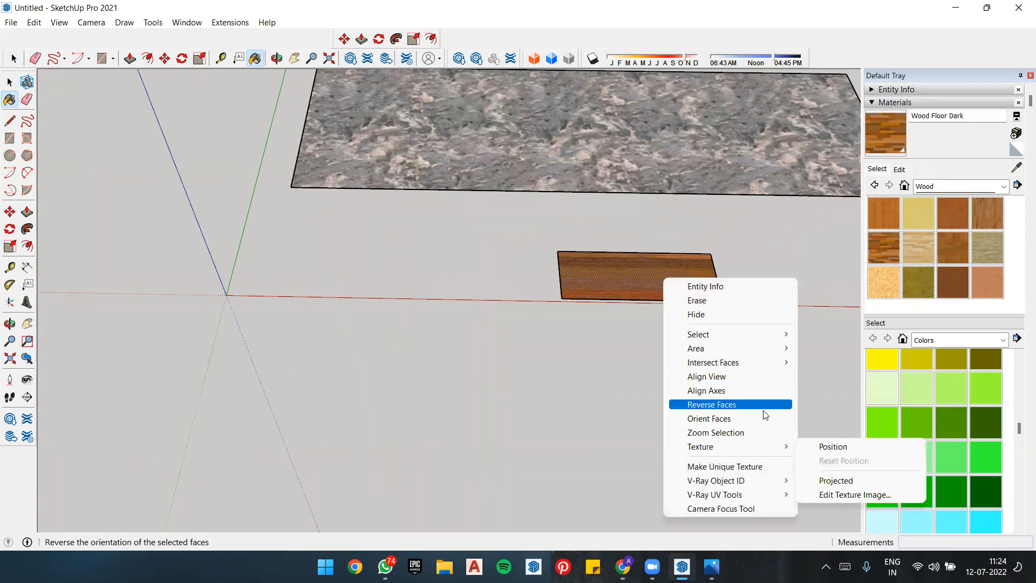
left_click(825, 447)
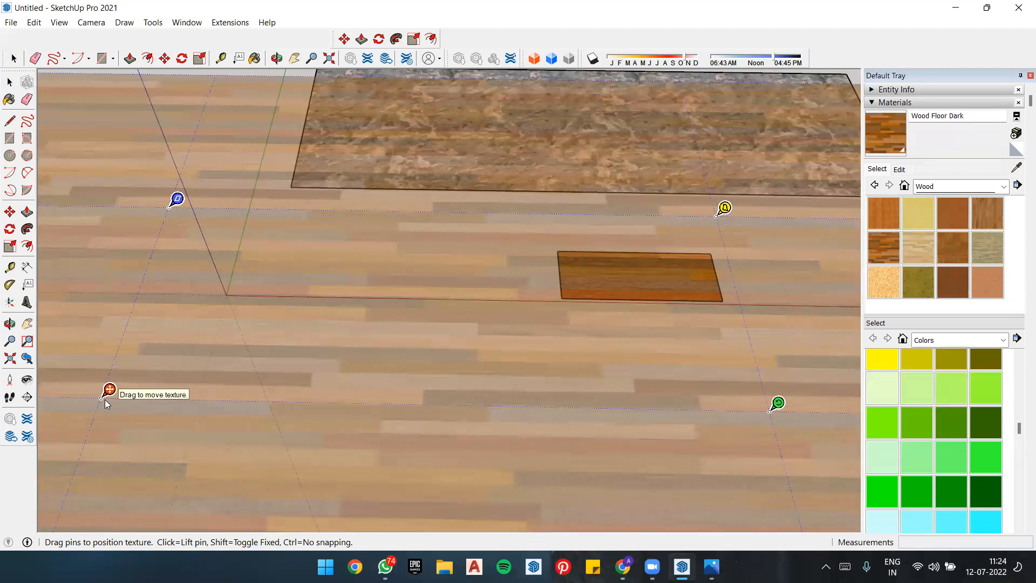
left_click_drag(101, 396, 562, 298)
scroll(440, 299, "down", 3)
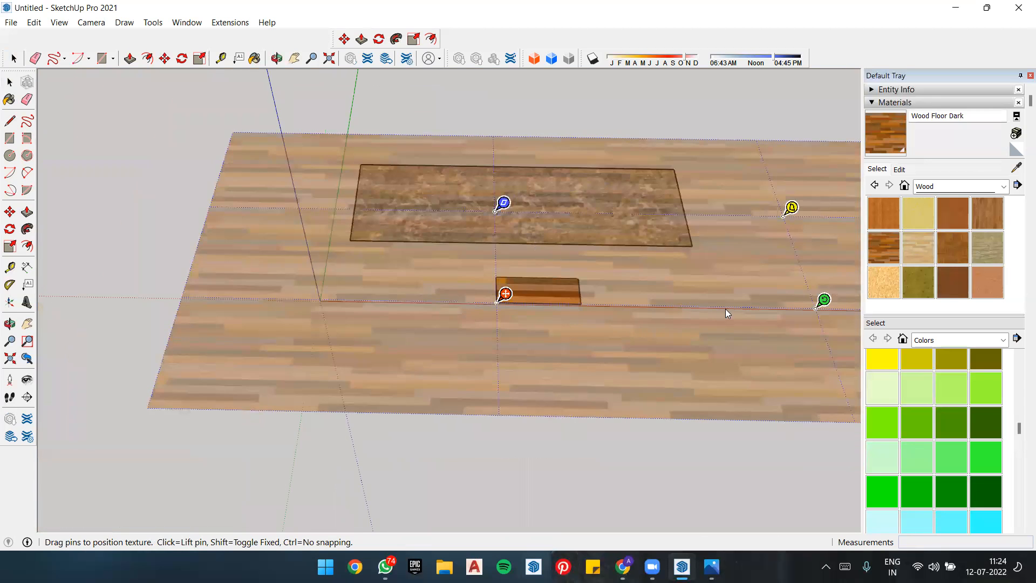
scroll(726, 309, "up", 2)
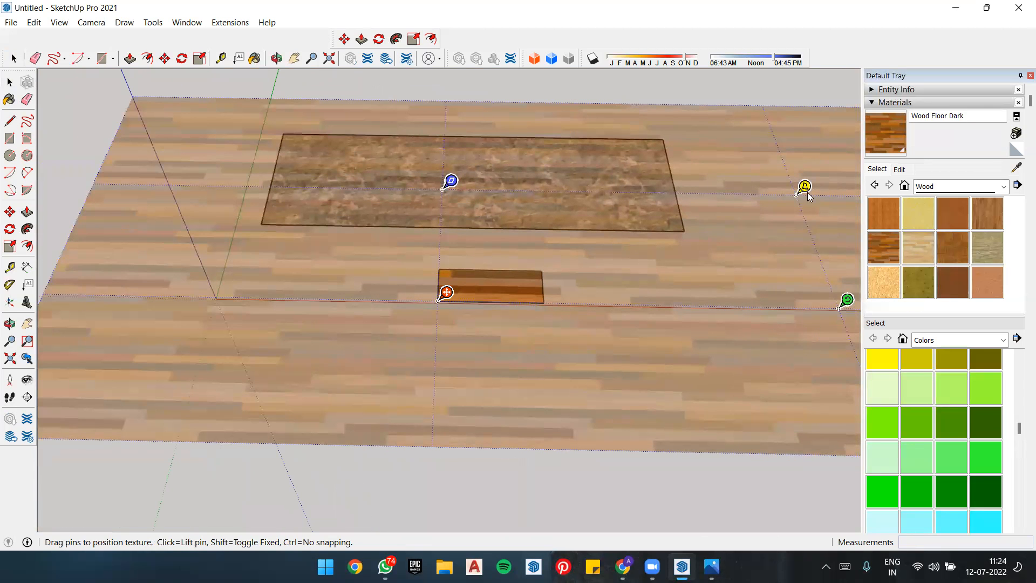
left_click_drag(792, 194, 771, 211)
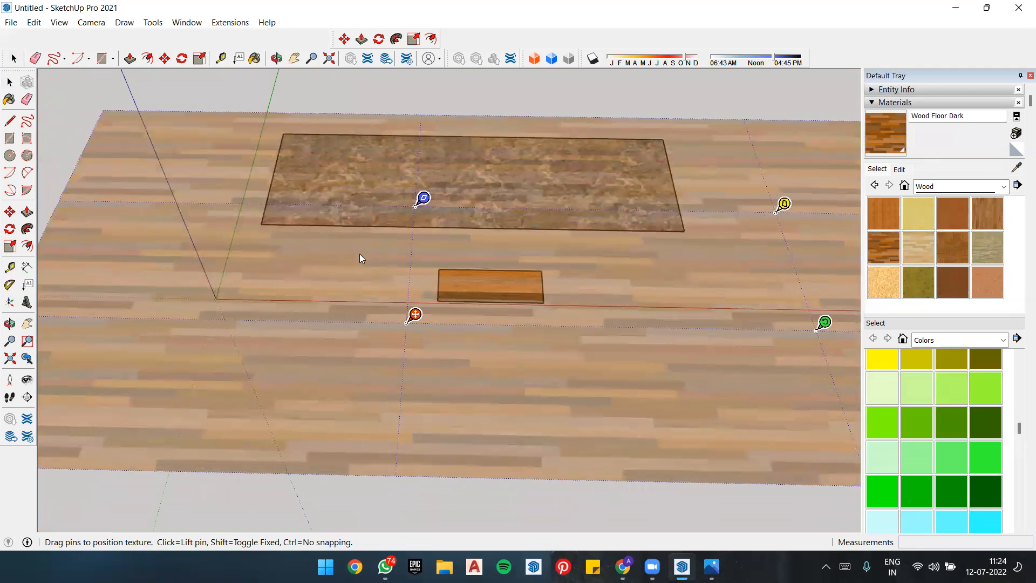
left_click_drag(823, 323, 513, 319)
left_click(663, 295)
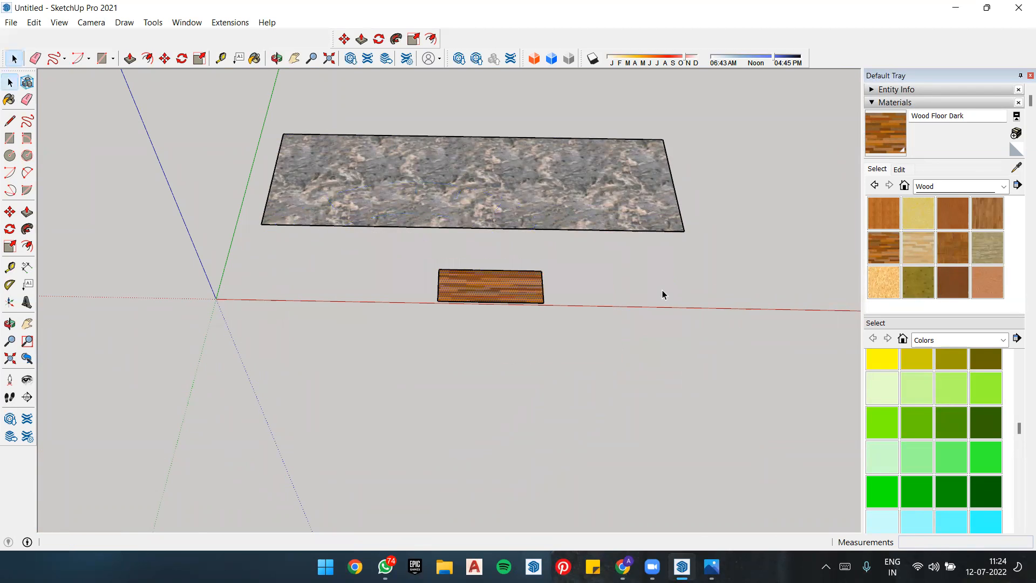
Step: Undo and restore the texture scaling on the small rectangle to compare the plank sizes up close
scroll(514, 306, "up", 2)
scroll(464, 279, "up", 5)
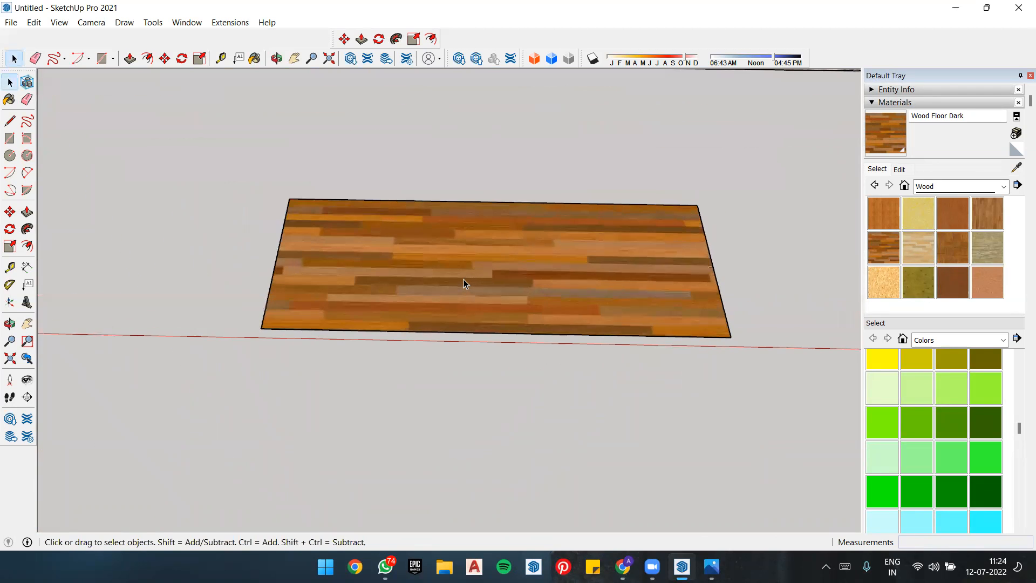
scroll(465, 280, "up", 3)
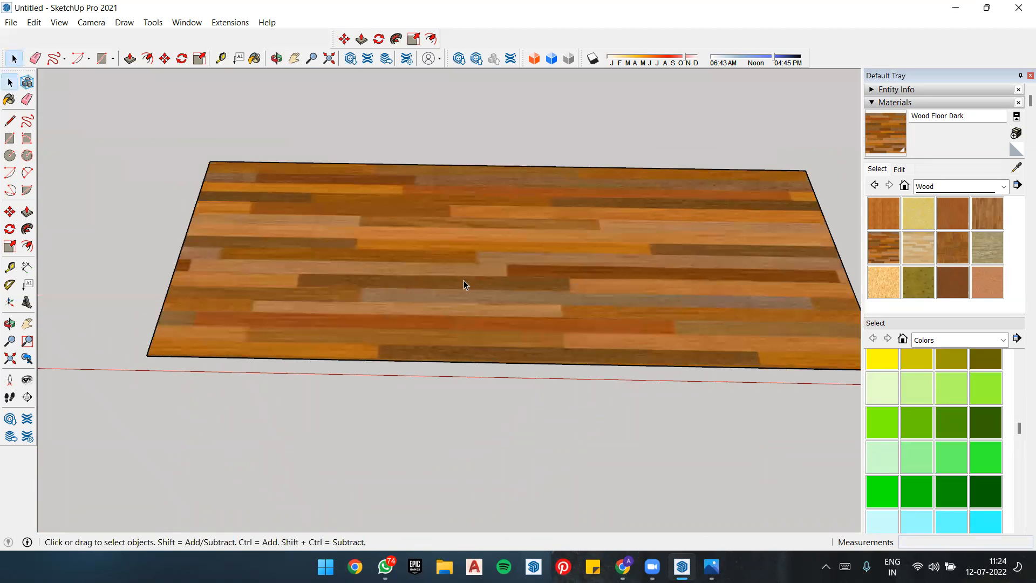
key("ctrl+z")
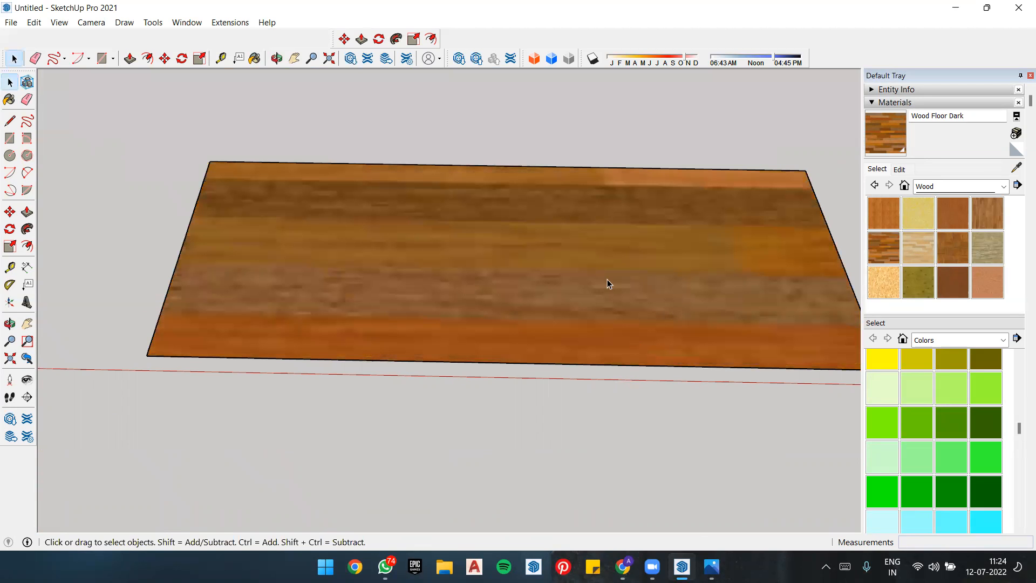
key("ctrl+z")
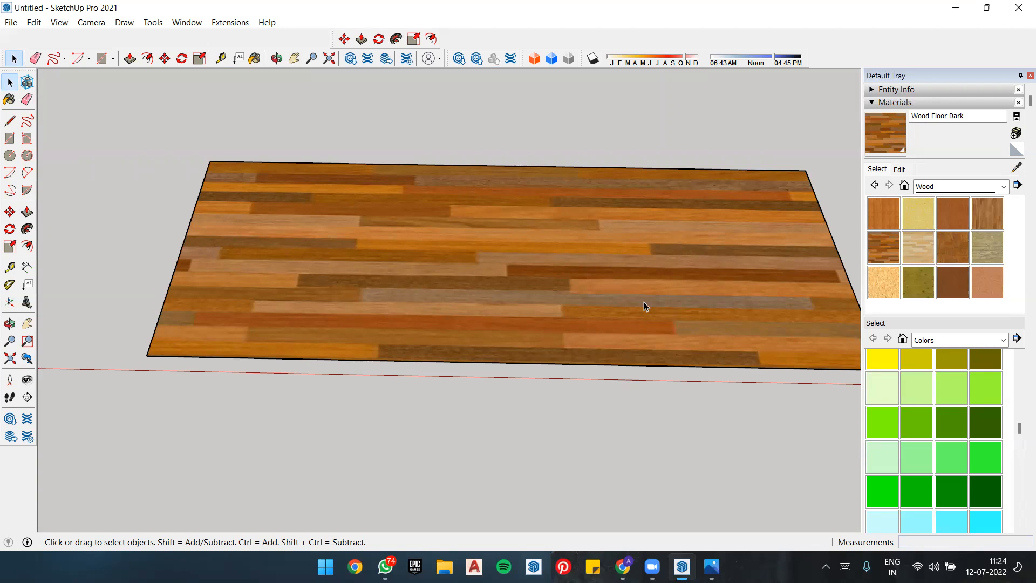
Step: Align the wood texture's tile with the small rectangle's corner using the red pin, and try distorting it with the blue pin
left_click(526, 265)
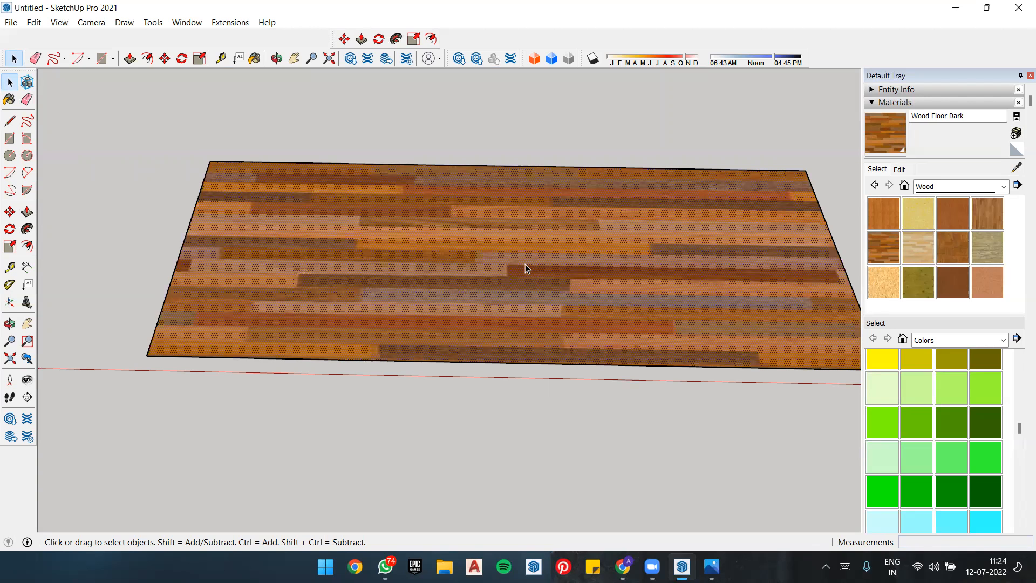
right_click(525, 266)
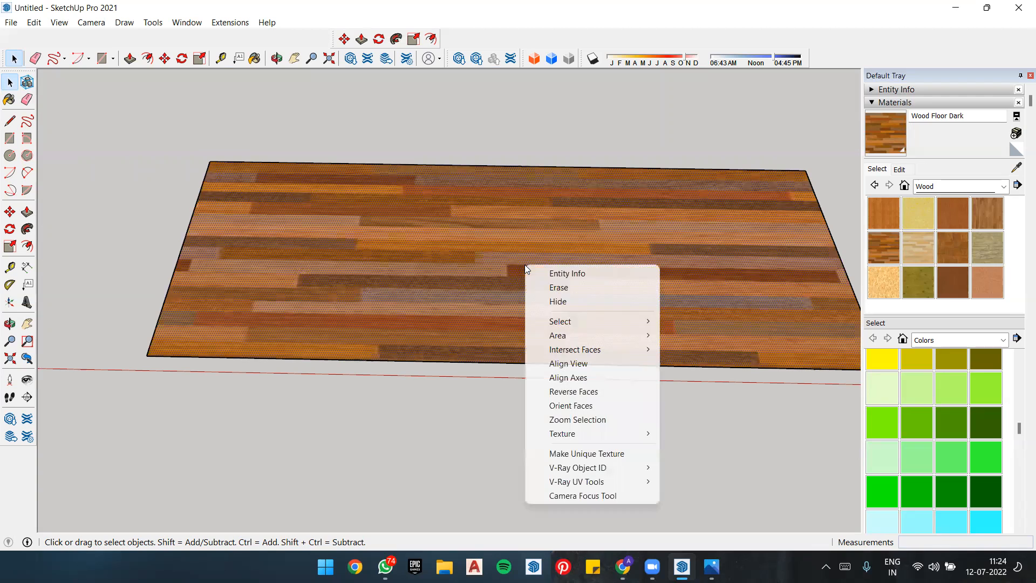
mouse_move(588, 436)
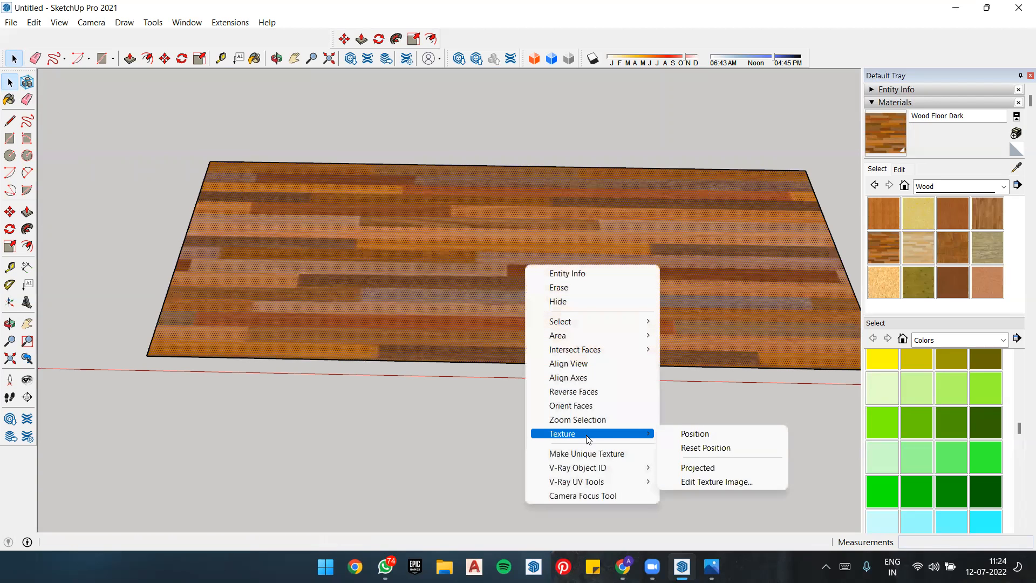
left_click(700, 435)
scroll(562, 351, "down", 5)
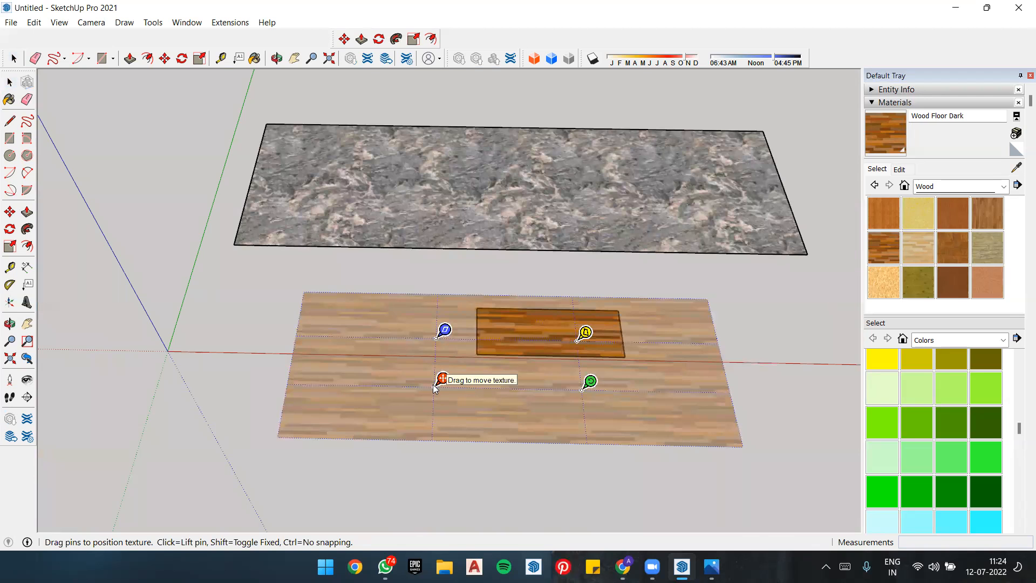
left_click_drag(443, 376, 486, 327)
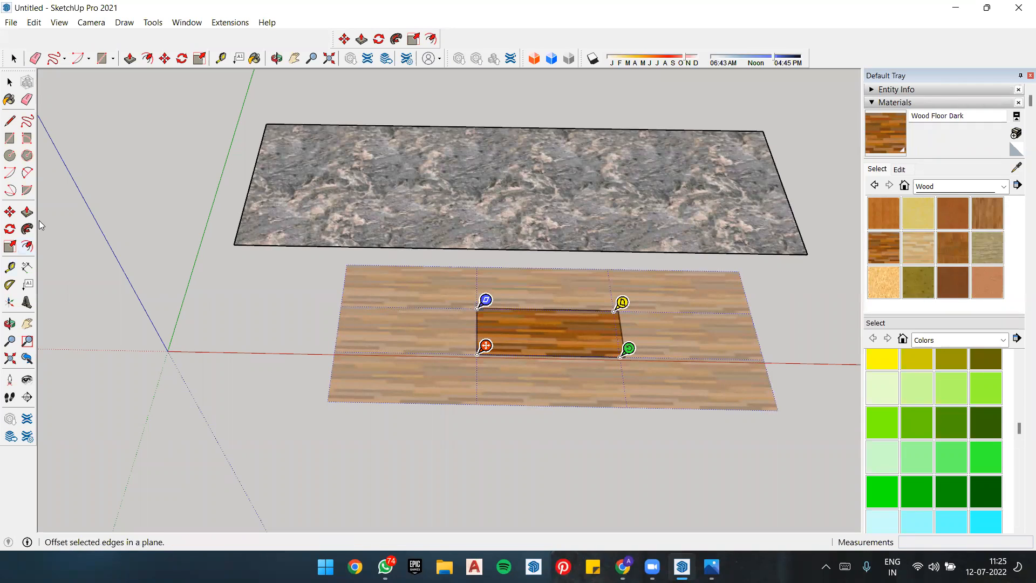
mouse_move(480, 305)
left_mouse_down()
mouse_move(311, 246)
mouse_move(591, 257)
mouse_move(541, 348)
mouse_move(457, 336)
mouse_move(464, 311)
left_mouse_up()
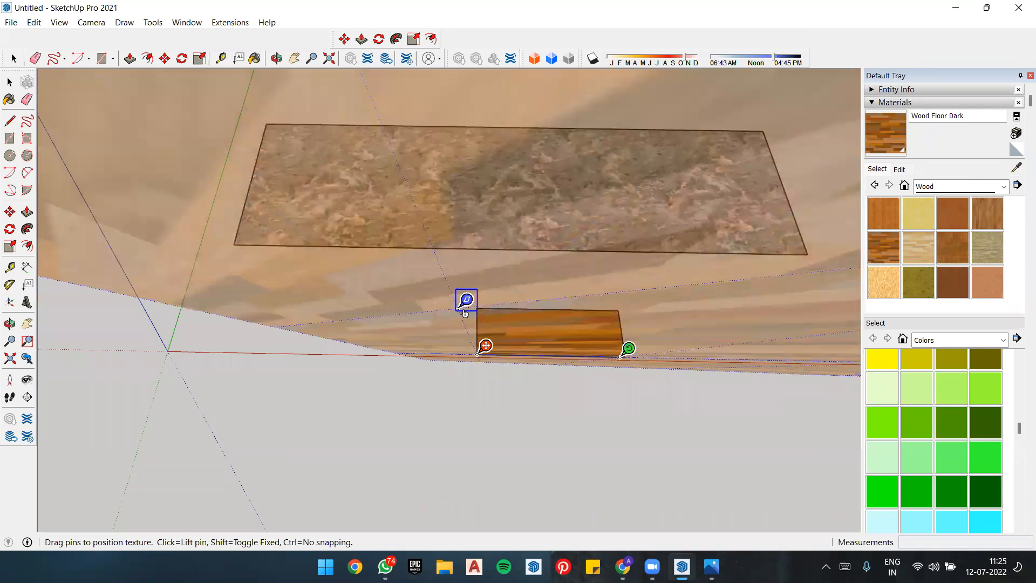
key("Return")
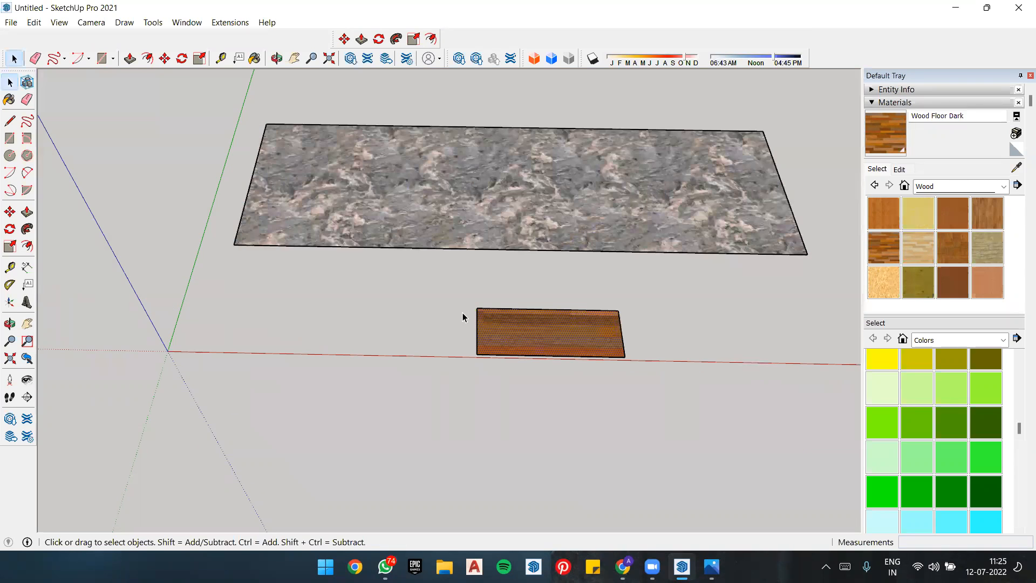
Step: Try distorting the wood texture on the small rectangle with the yellow positioning pin
right_click(520, 338)
mouse_move(556, 264)
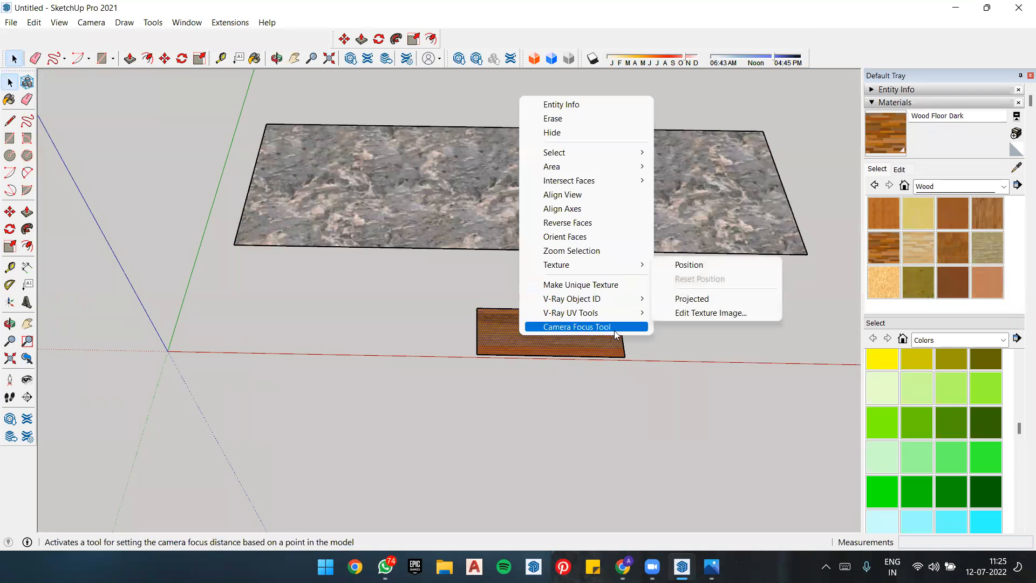
left_click(688, 265)
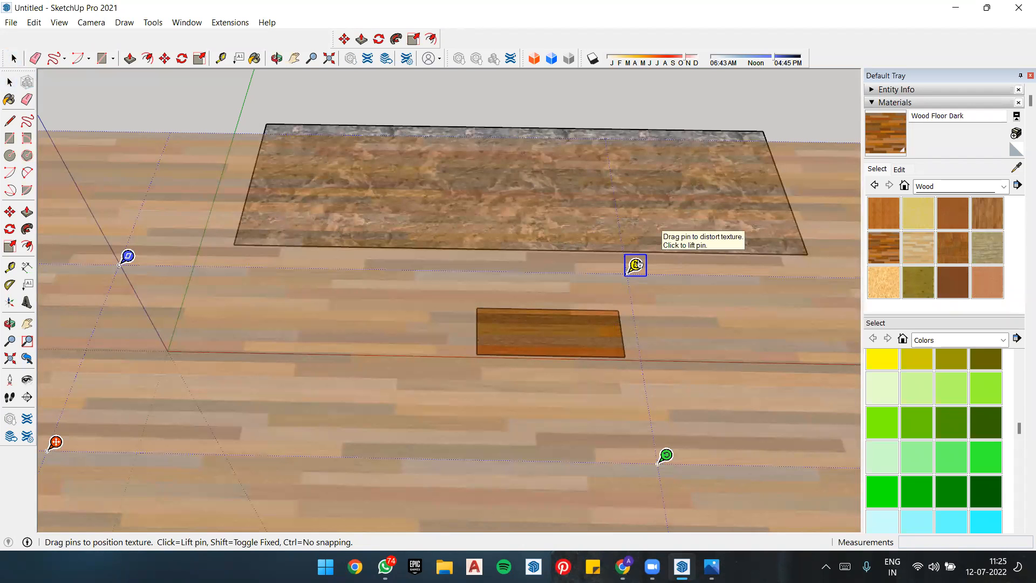
mouse_move(636, 264)
left_mouse_down()
mouse_move(594, 320)
mouse_move(658, 270)
mouse_move(646, 284)
mouse_move(629, 270)
mouse_move(620, 290)
mouse_move(631, 268)
mouse_move(719, 212)
mouse_move(735, 224)
mouse_move(534, 308)
mouse_move(568, 233)
mouse_move(703, 403)
mouse_move(493, 318)
mouse_move(646, 248)
left_mouse_up()
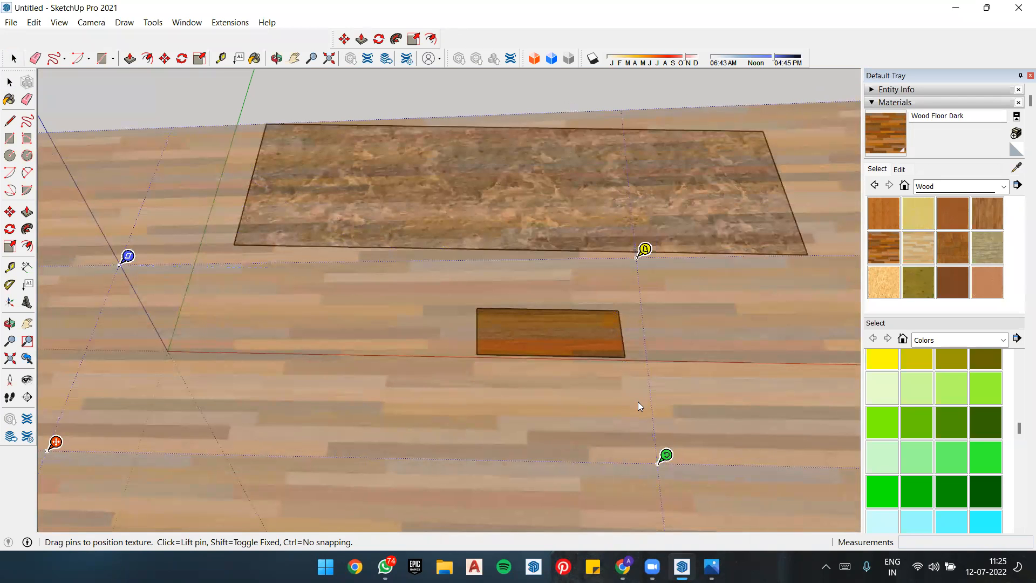
left_click(643, 481)
Step: Try scaling the small rectangle's wood texture down slightly with the green positioning pin
right_click(600, 331)
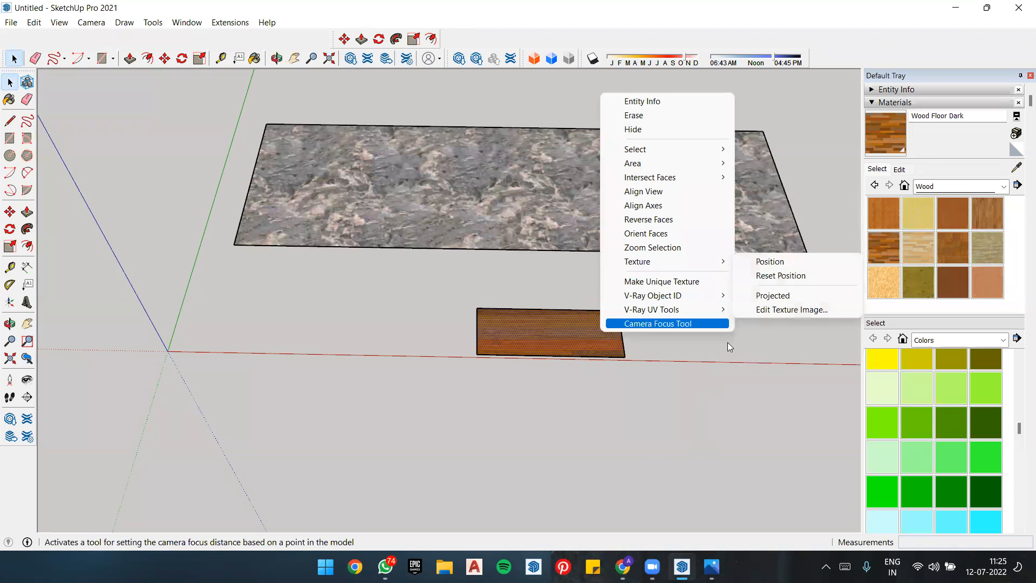
mouse_move(718, 261)
left_click(762, 263)
left_click_drag(663, 447, 614, 442)
scroll(529, 406, "down", 2)
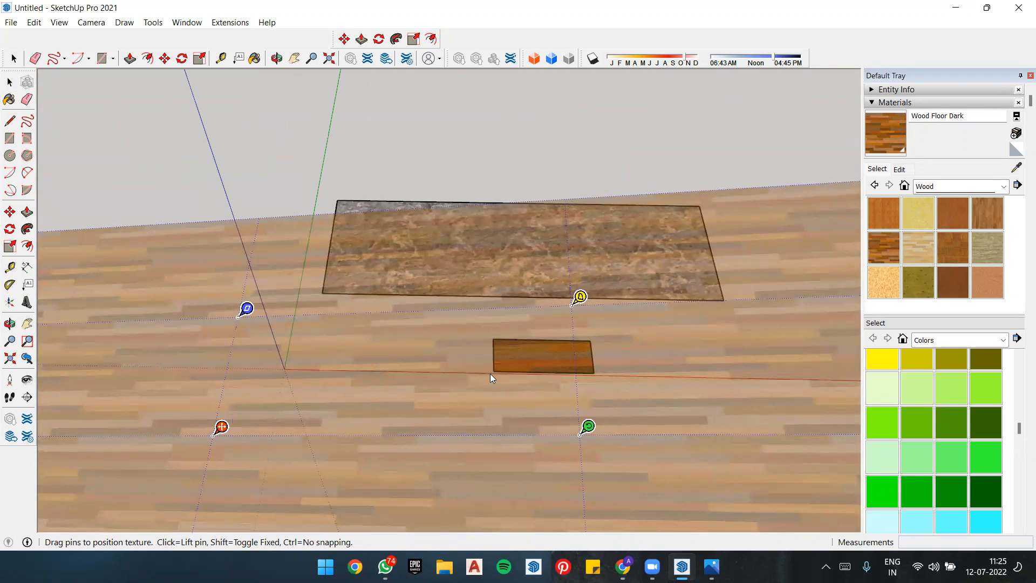
left_click(573, 153)
Step: Reset the position of the wood texture on the small rectangle
right_click(553, 357)
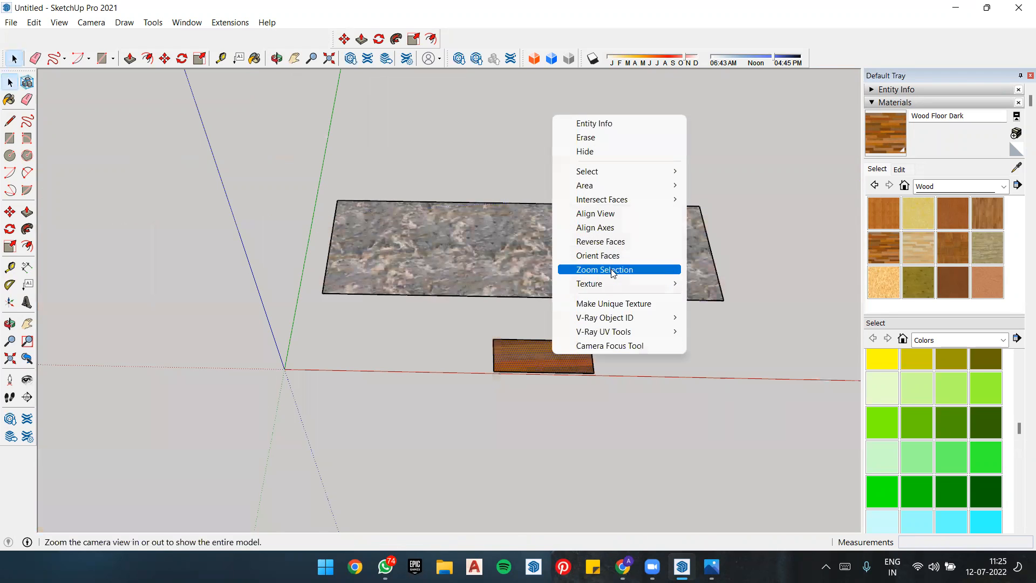
mouse_move(616, 286)
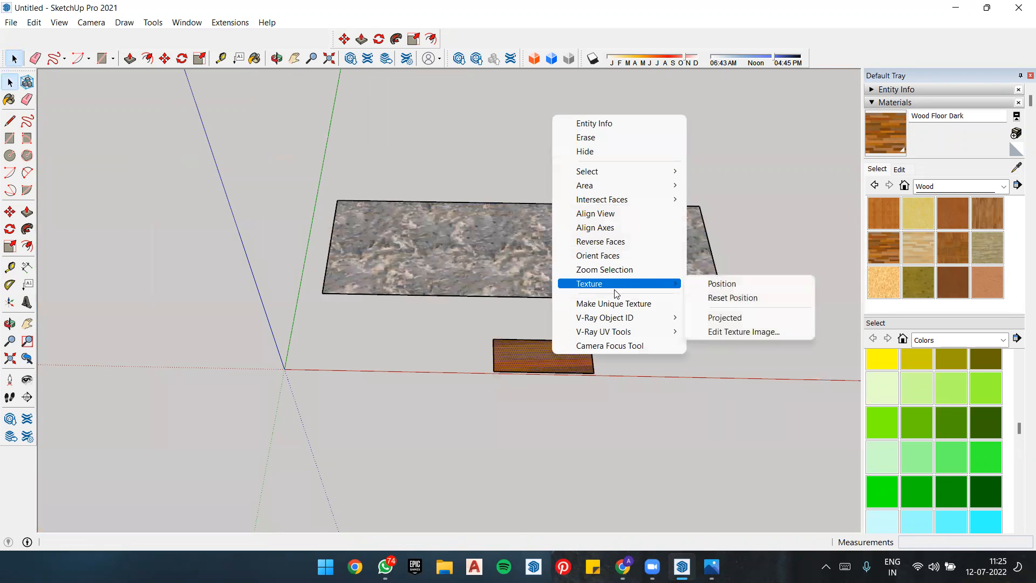
left_click(726, 298)
Step: Align the wood texture's tile with the small rectangle's lower-left corner using the red pin, and try distorting it with the yellow pin
right_click(536, 366)
mouse_move(601, 291)
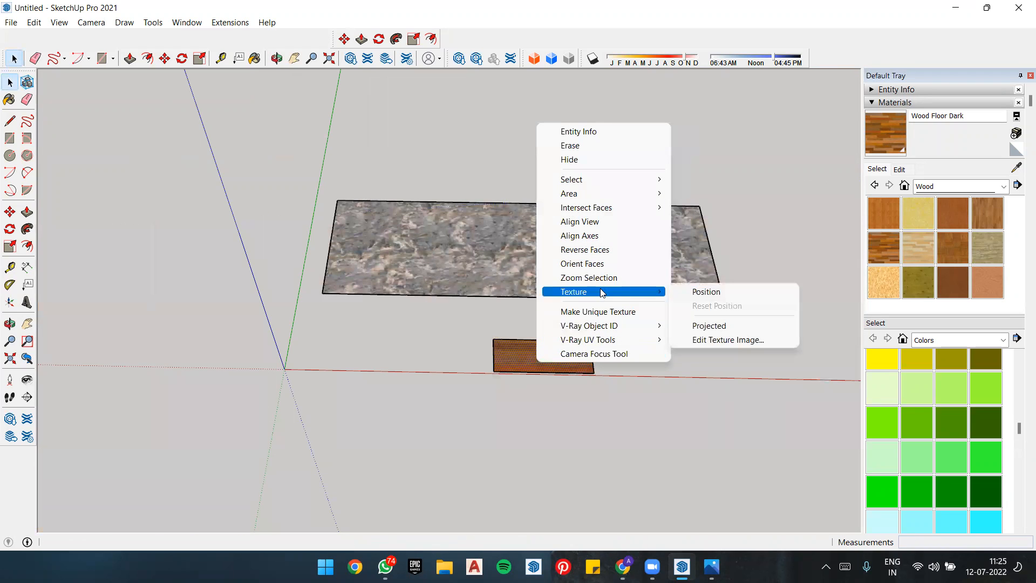
left_click(679, 292)
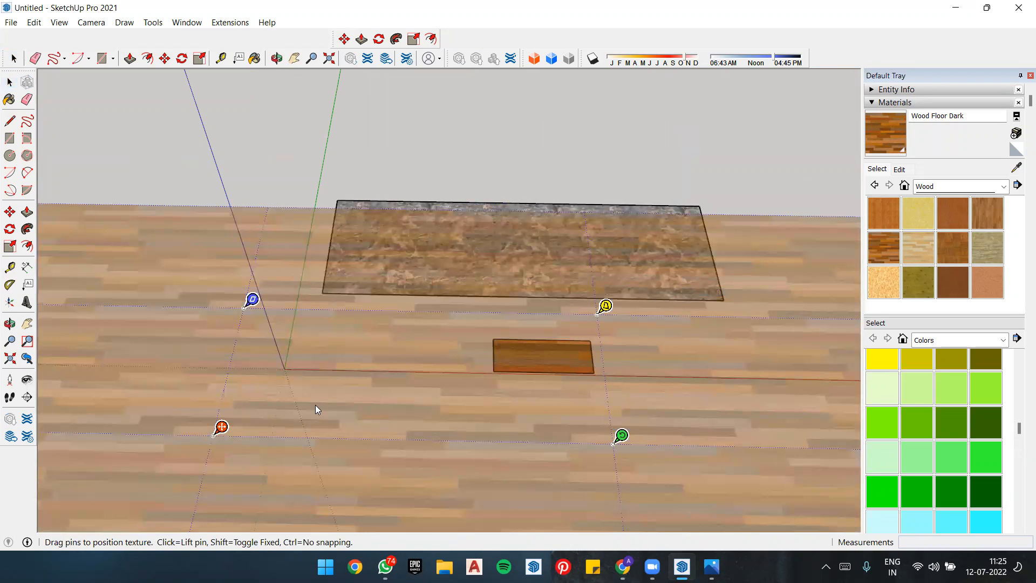
left_click_drag(213, 438, 503, 372)
scroll(400, 363, "down", 3)
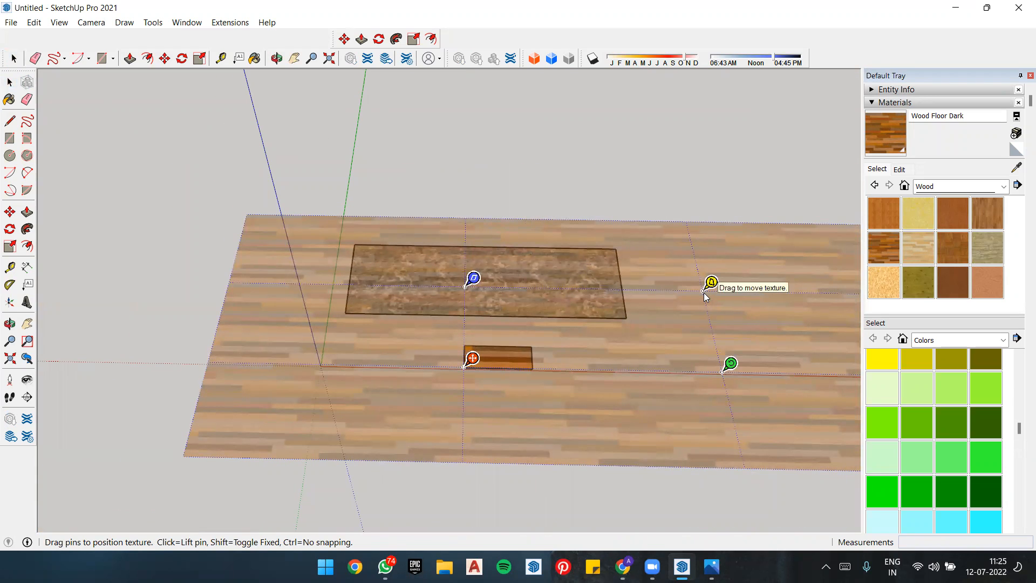
left_click_drag(704, 296, 542, 350)
left_click_drag(607, 328, 706, 292)
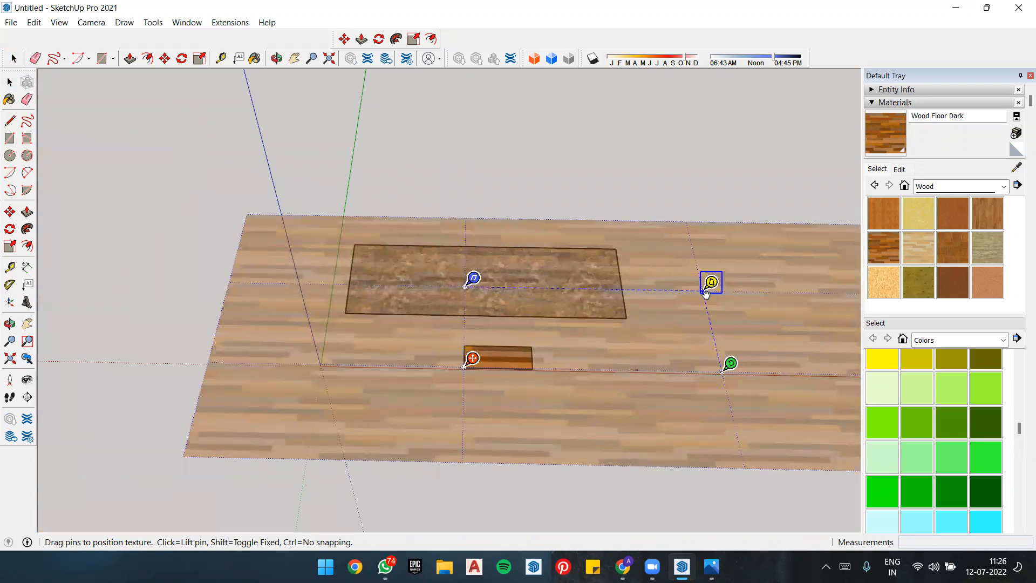
left_click(675, 215)
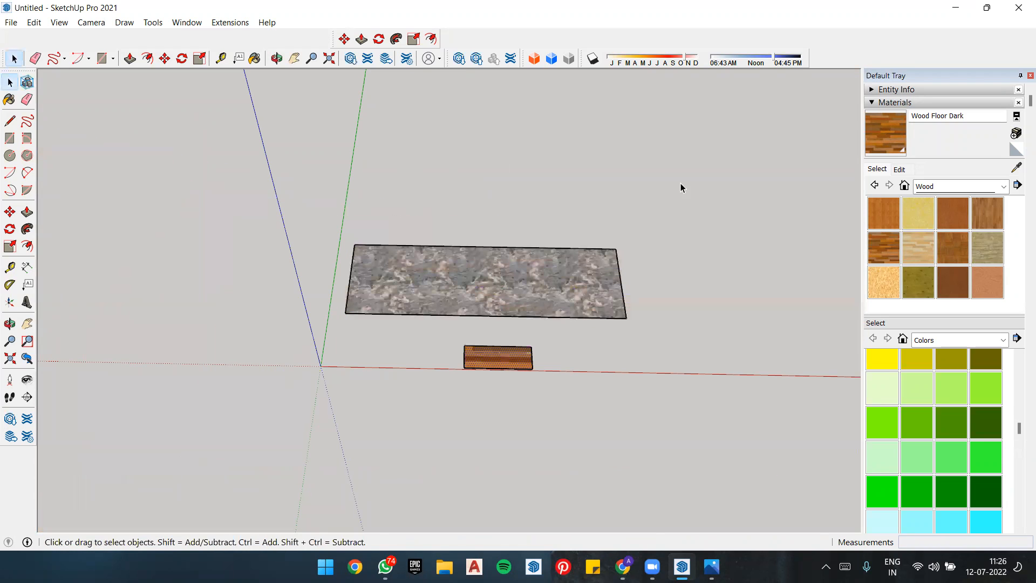
scroll(484, 368, "up", 2)
scroll(485, 368, "up", 1)
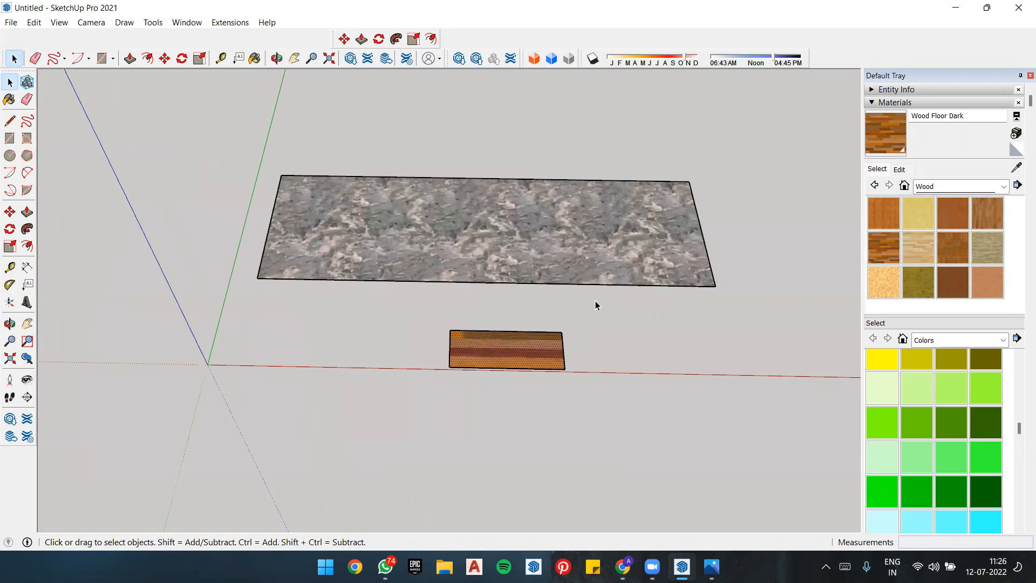
scroll(594, 300, "down", 3)
scroll(490, 368, "up", 5)
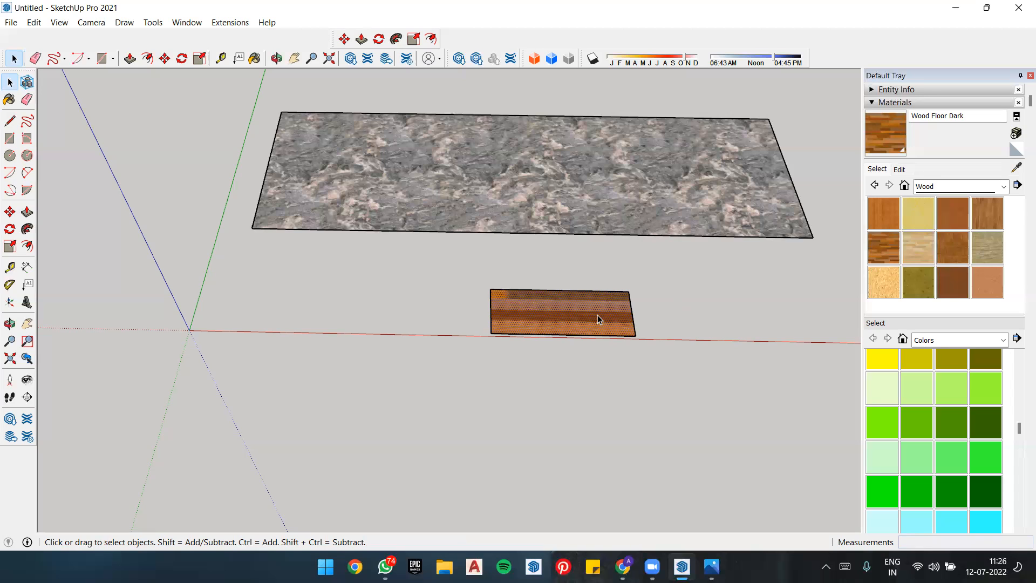
right_click(566, 303)
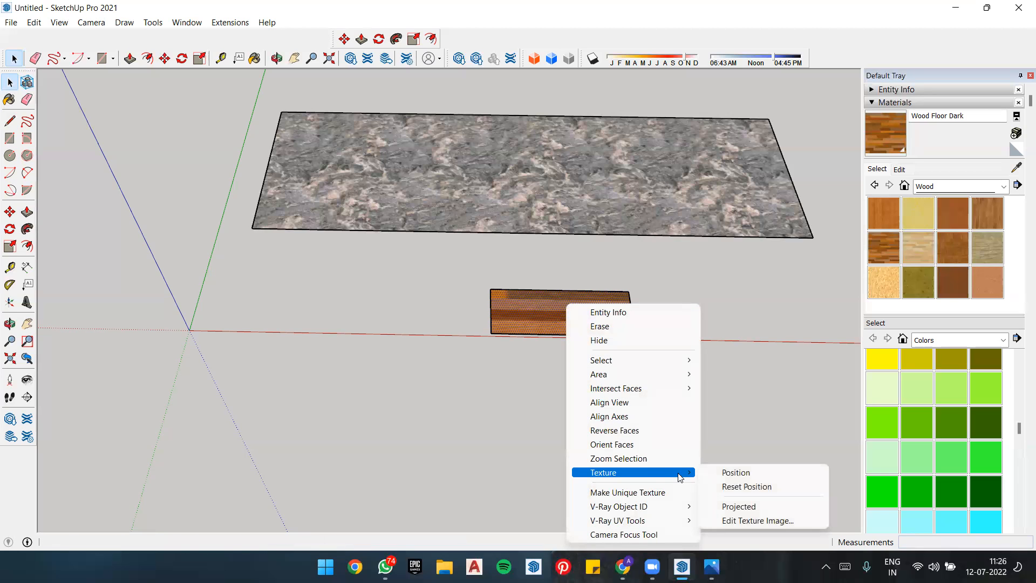
left_click(499, 386)
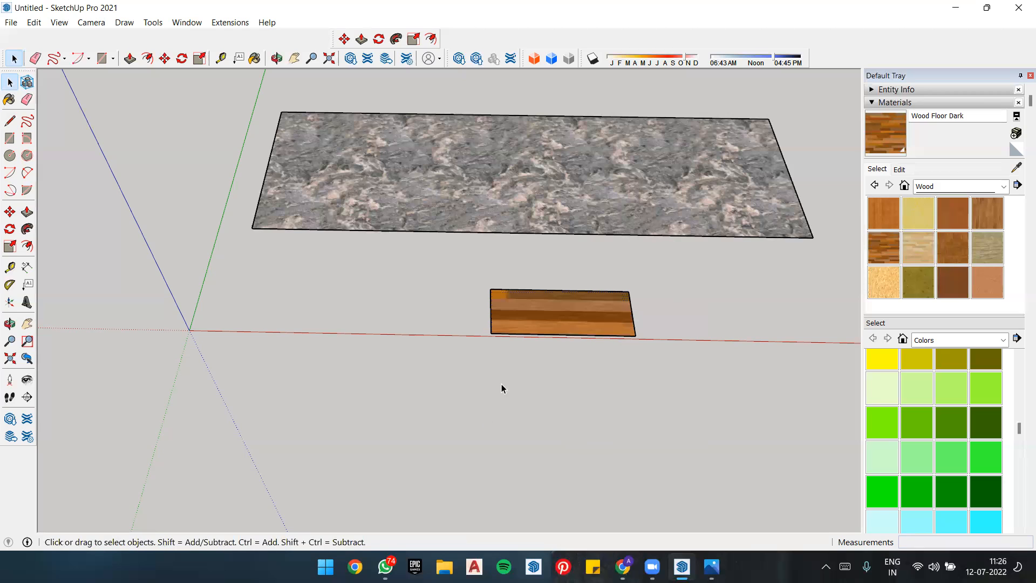
left_click(550, 316)
right_click(551, 317)
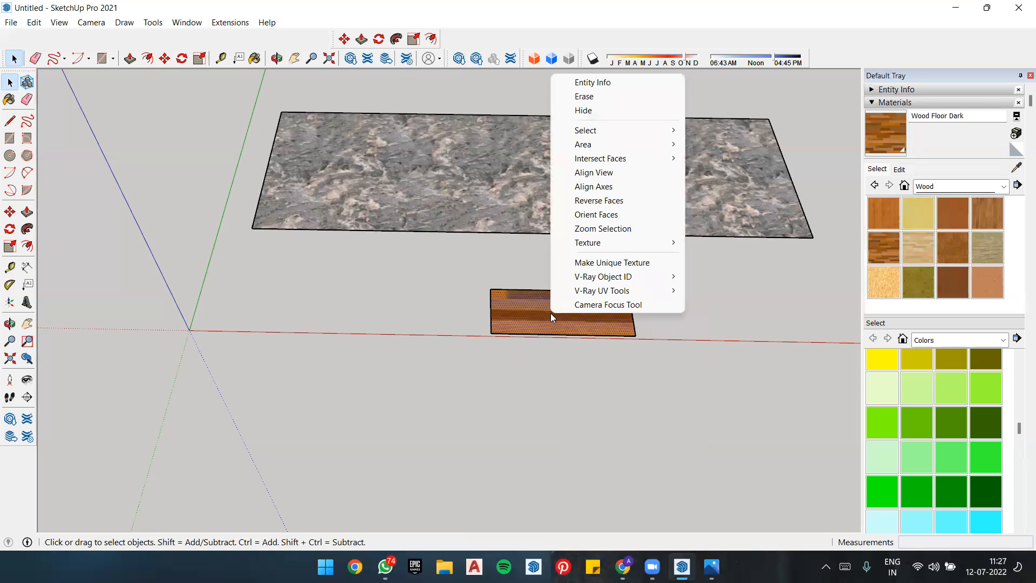
left_click(437, 295)
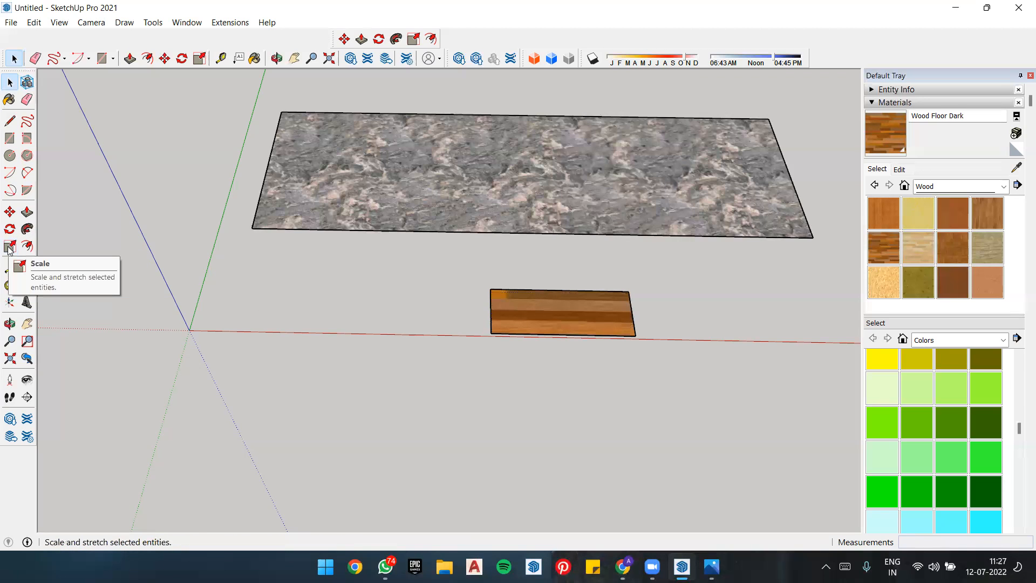
left_click(38, 23)
mouse_move(16, 25)
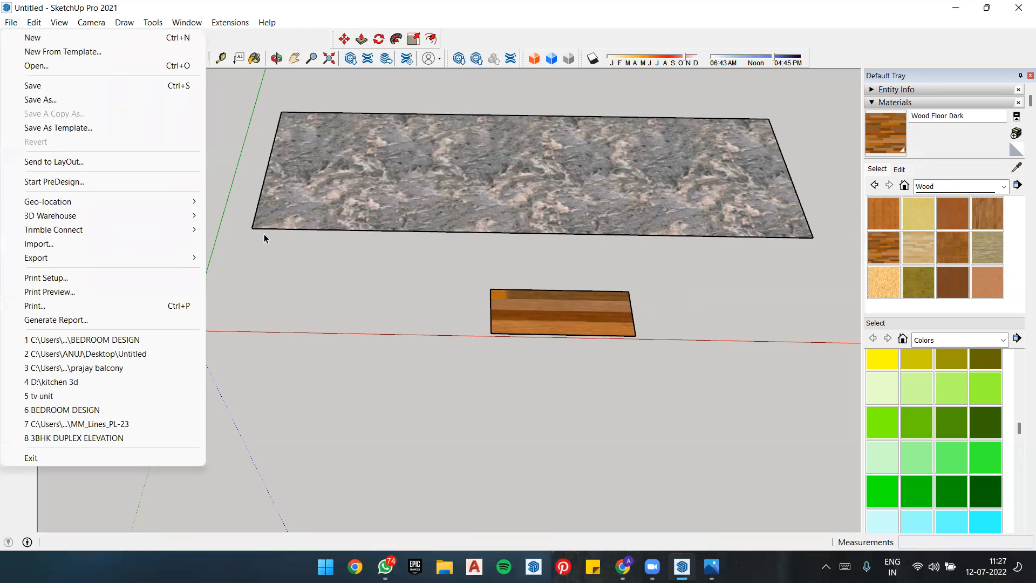
left_click(264, 234)
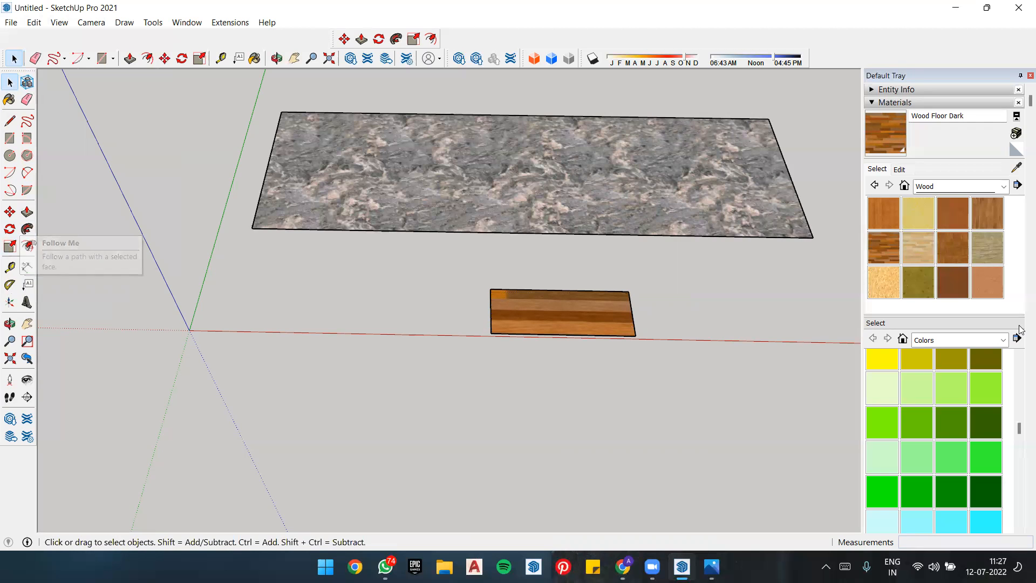
Step: Edit the Wood Floor Dark material and set its texture height to 1'
left_click(900, 169)
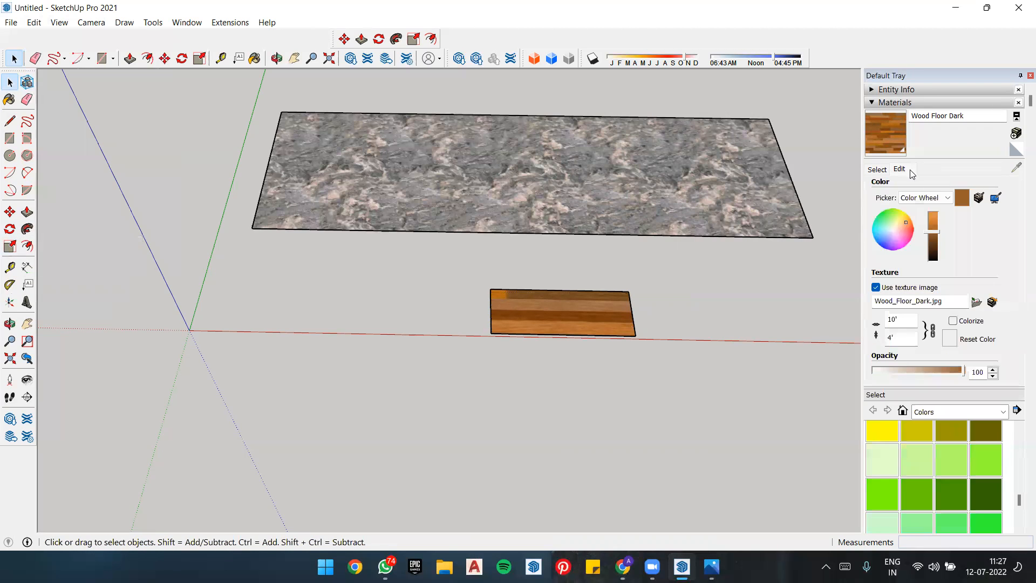
left_click(896, 341)
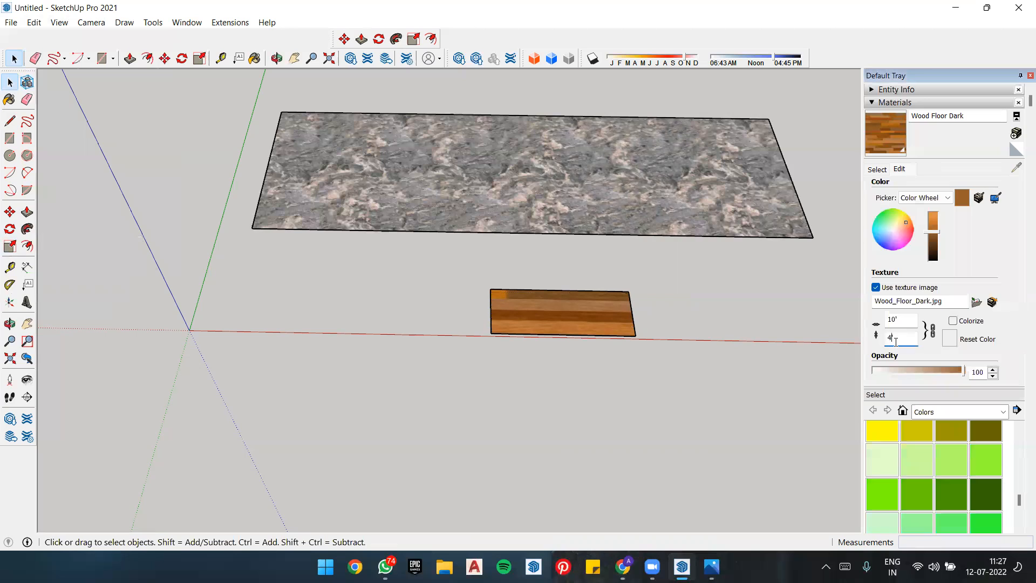
key("BackSpace")
key("BackSpace")
type("1")
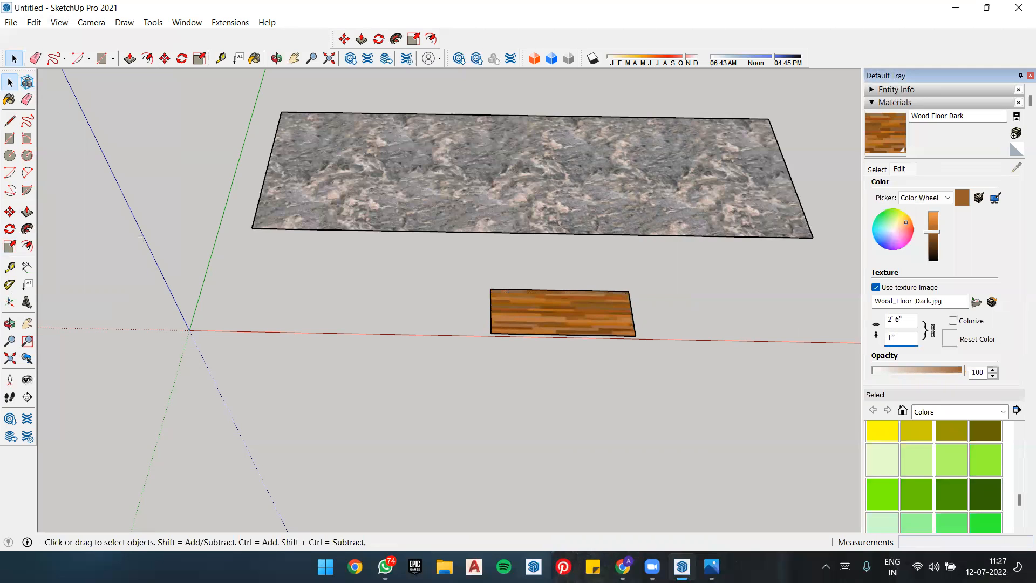
Step: Set the Wood Floor Dark texture's width to 5'
left_click(900, 319)
key("BackSpace")
key("BackSpace")
key("BackSpace")
key("BackSpace")
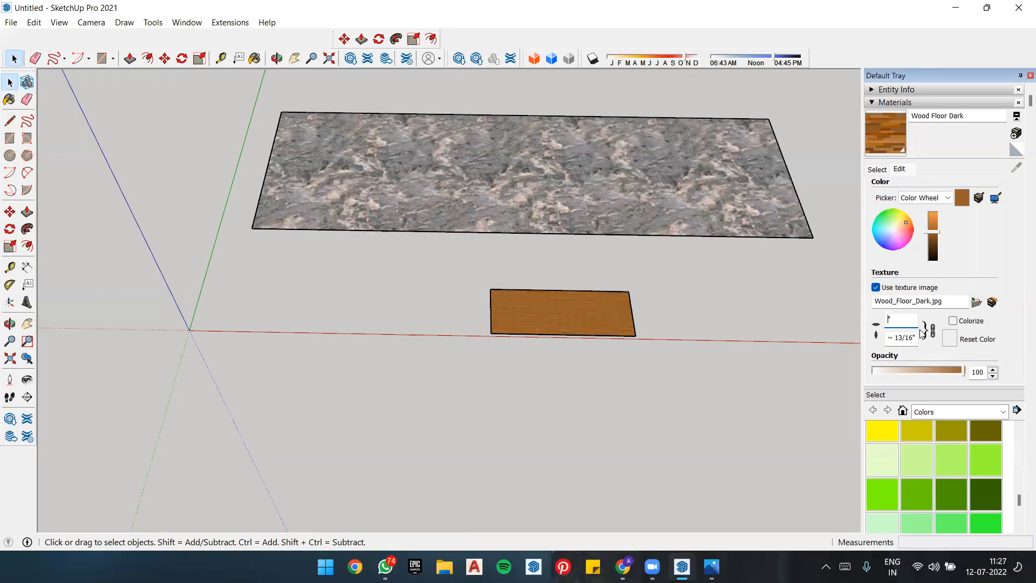
type("5'")
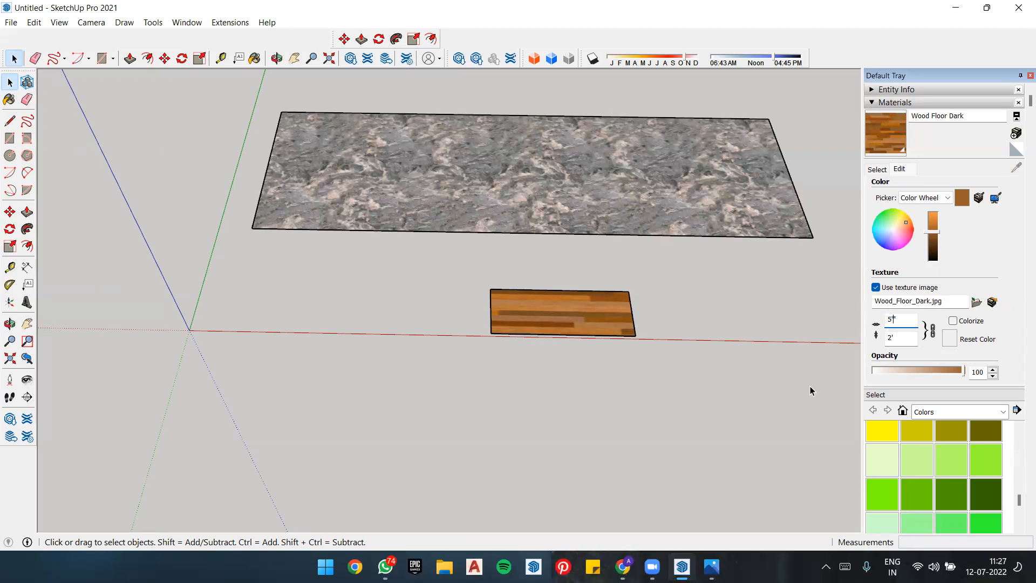
key("BackSpace")
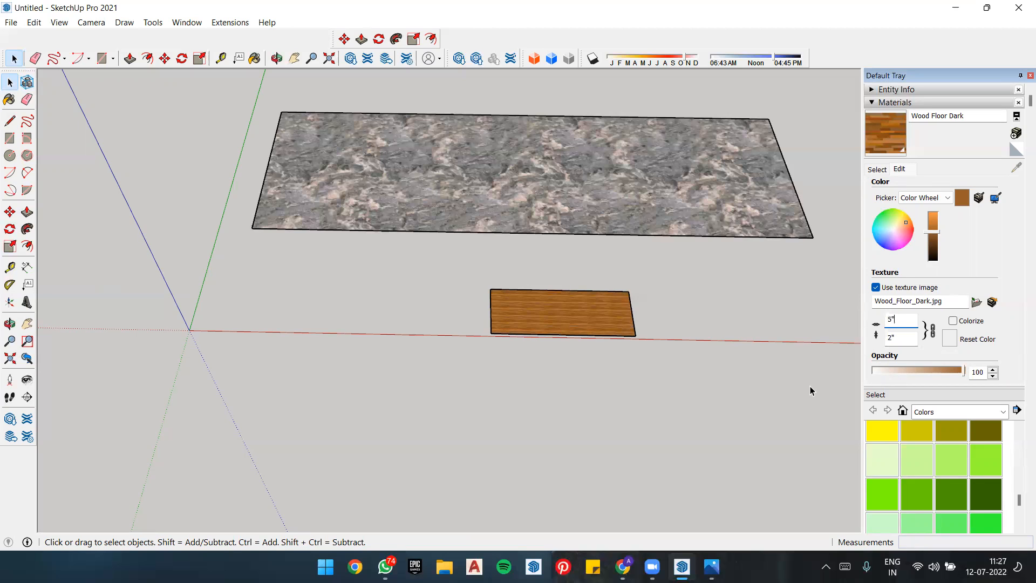
type("'")
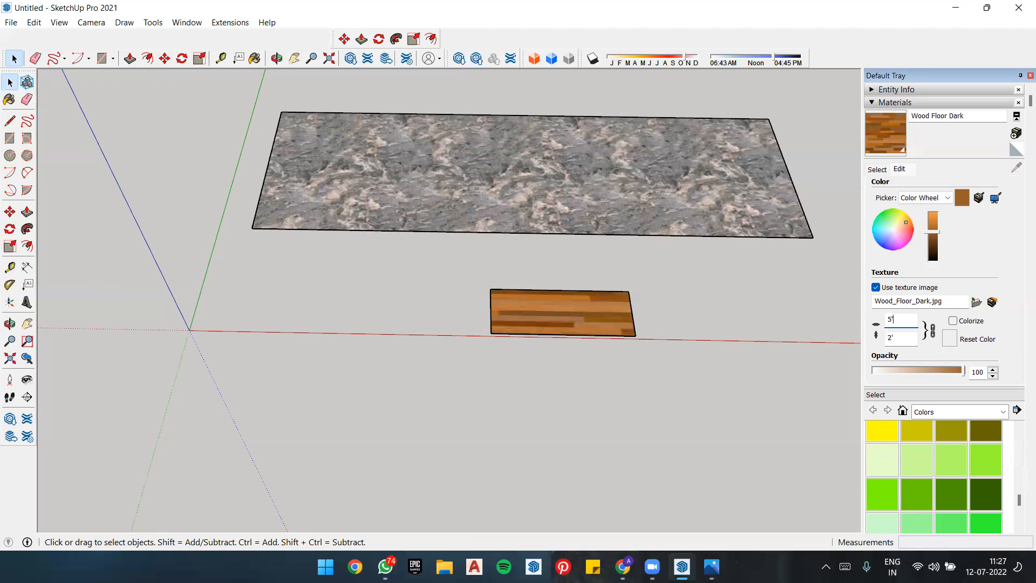
Step: Shift the wood texture diagonally across the small rectangle in texture positioning mode
right_click(595, 317)
mouse_move(643, 248)
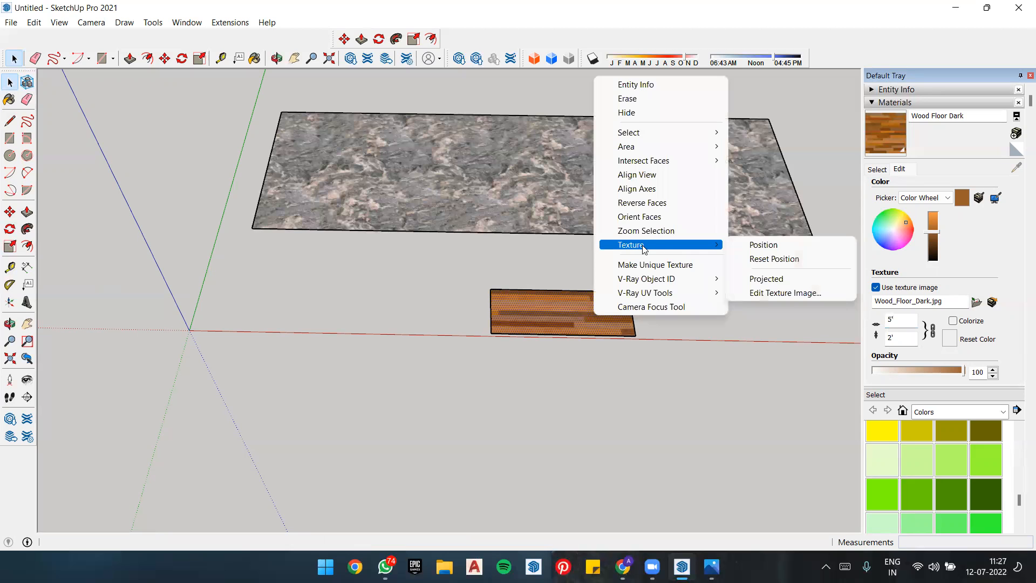
left_click(770, 244)
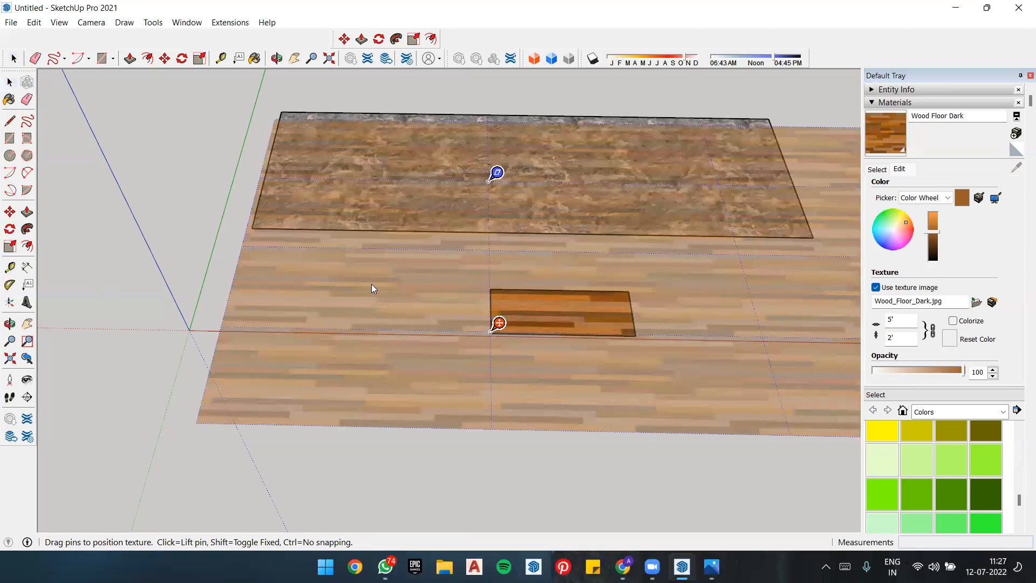
scroll(374, 285, "down", 2)
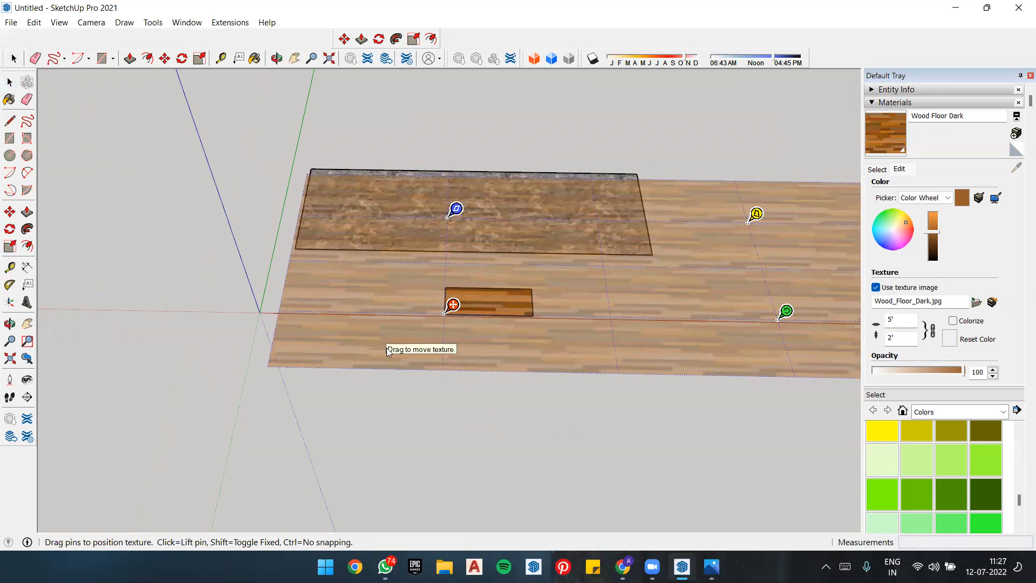
left_click_drag(605, 263, 595, 272)
left_click_drag(629, 275, 798, 398)
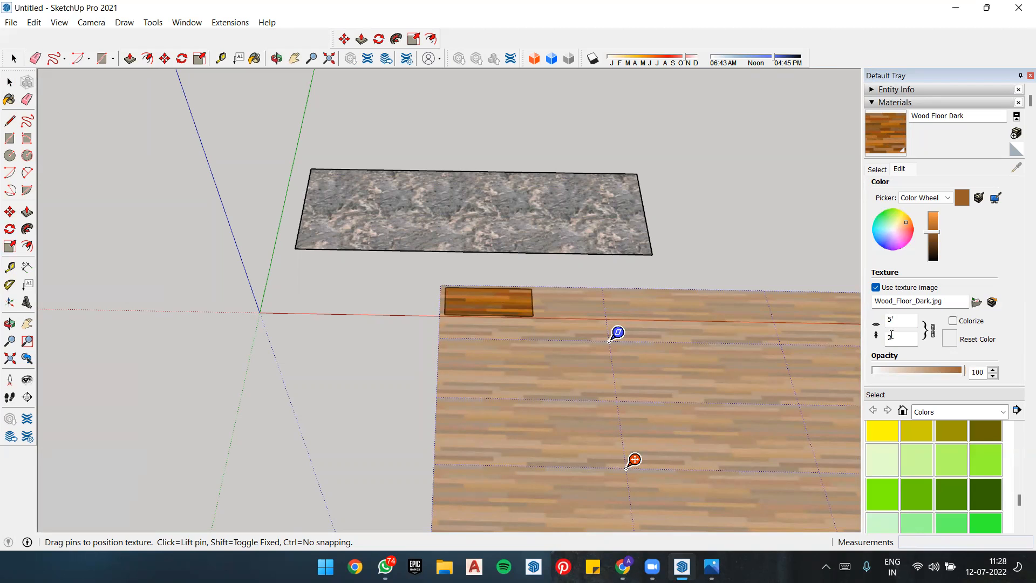
Step: Set the texture height of the Wood Floor Dark material back to 1'
left_click(892, 335)
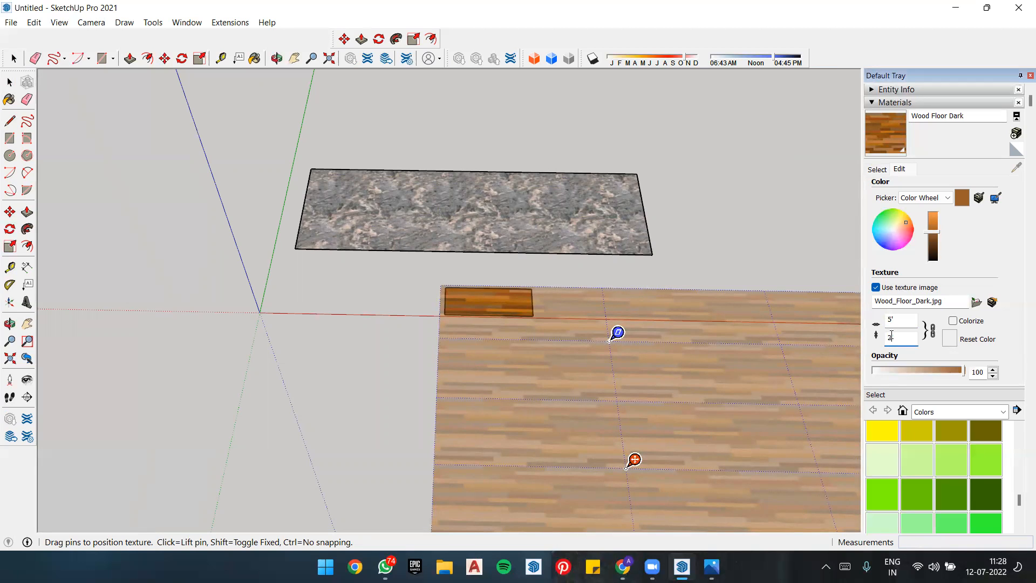
key("BackSpace")
key("BackSpace")
type("1")
key("Return")
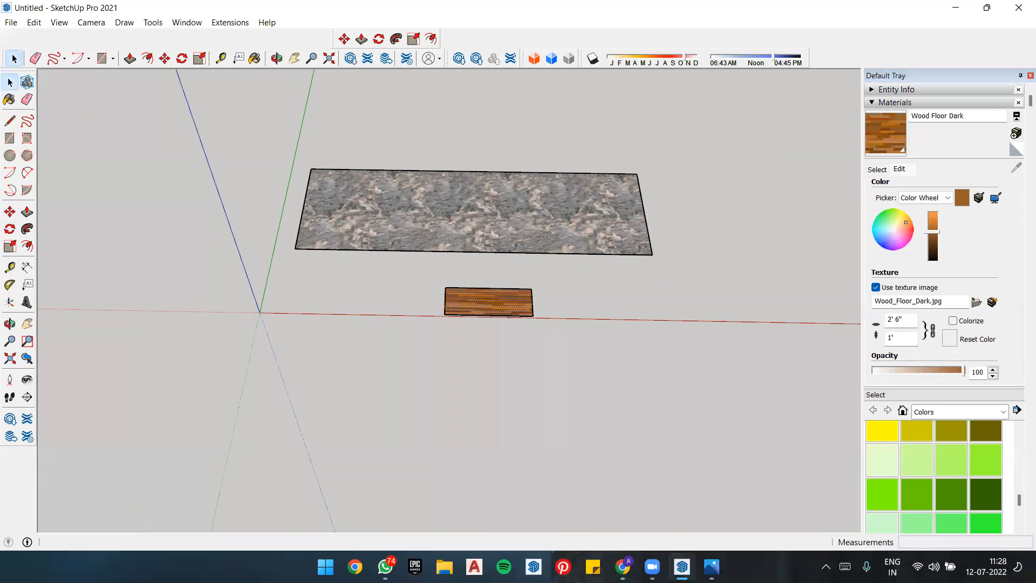
Step: Set the Wood Floor Dark texture's width to 6'
left_click(908, 321)
key("BackSpace")
key("BackSpace")
key("BackSpace")
key("BackSpace")
key("BackSpace")
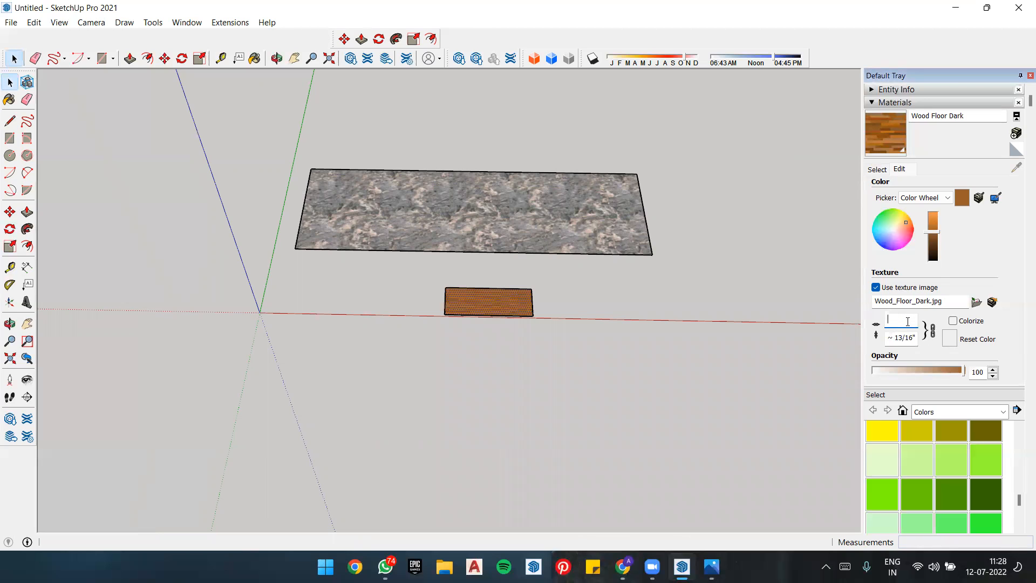
type("6")
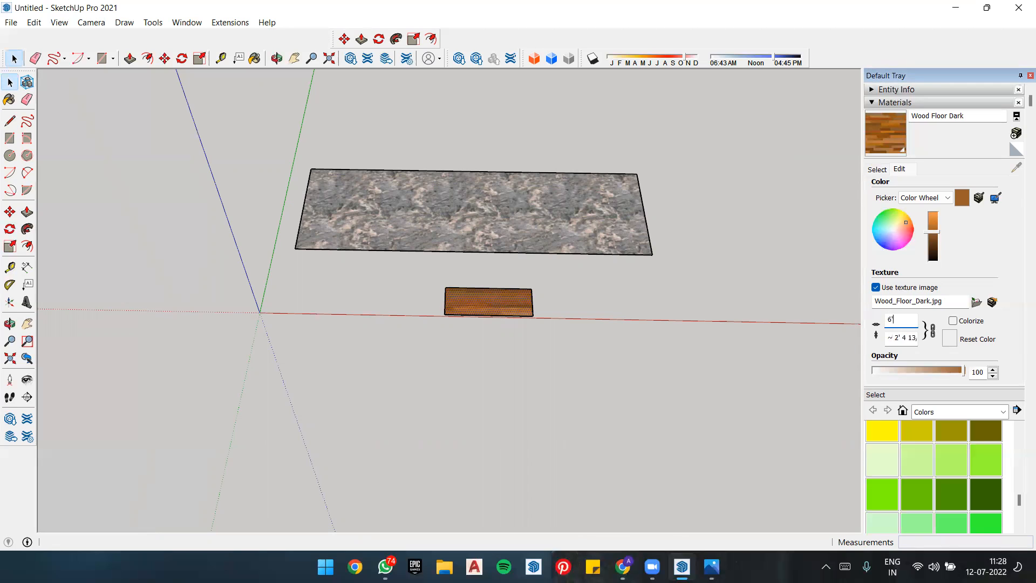
Step: Try widths of 10' and 2' for the Wood Floor Dark texture on the small rectangle
key("BackSpace")
type("10")
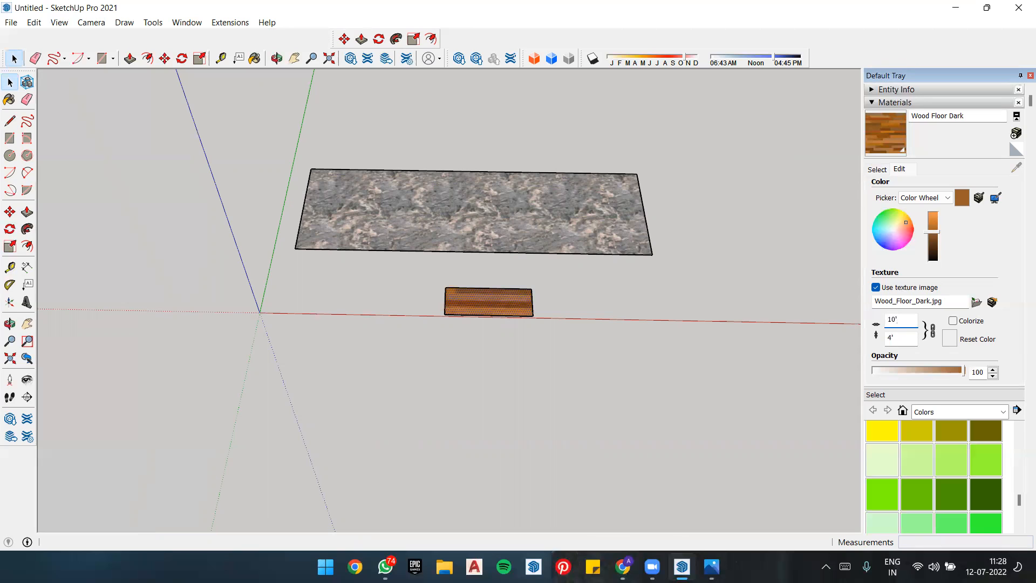
key("BackSpace")
key("BackSpace")
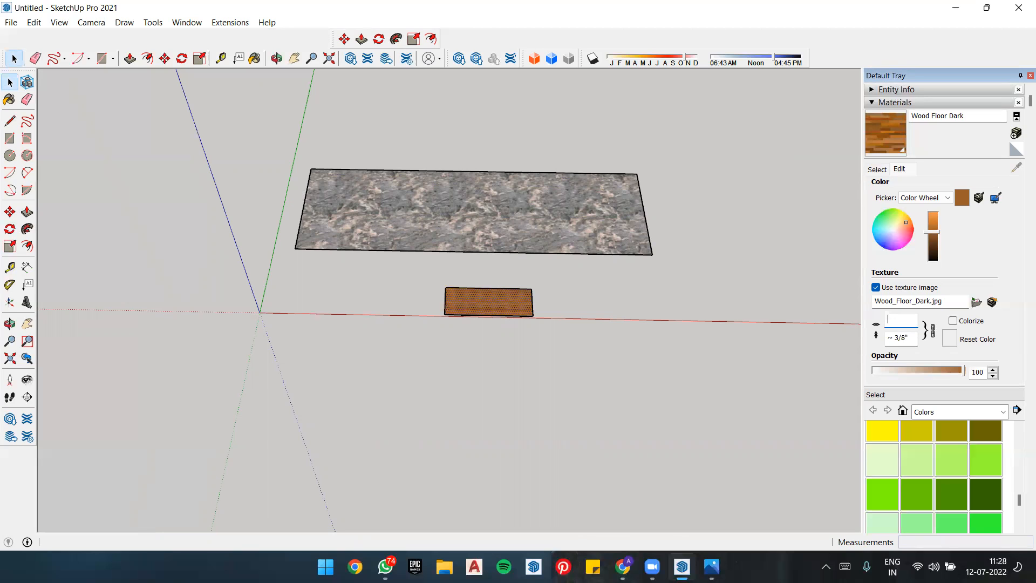
type("2")
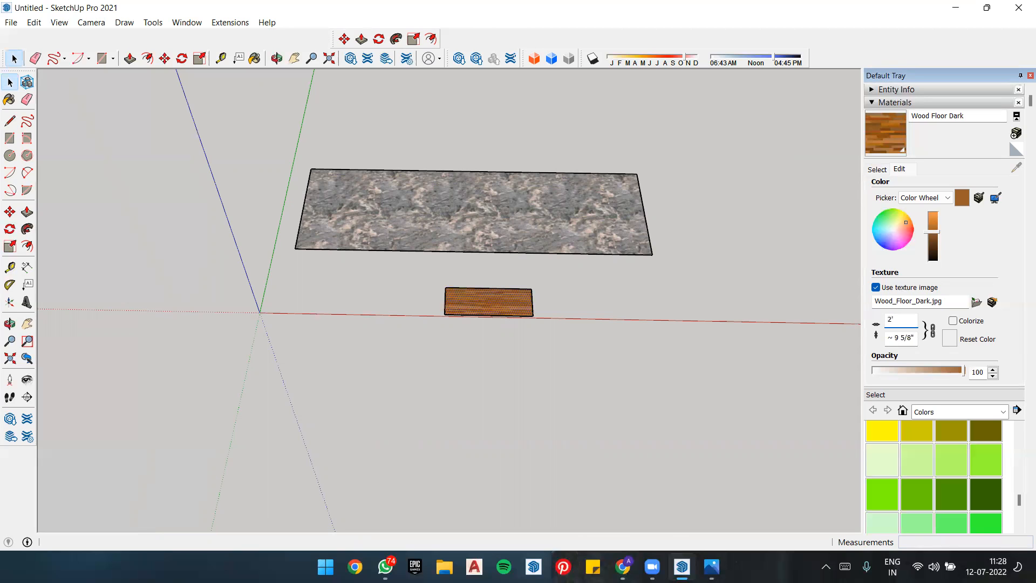
scroll(444, 227, "up", 5)
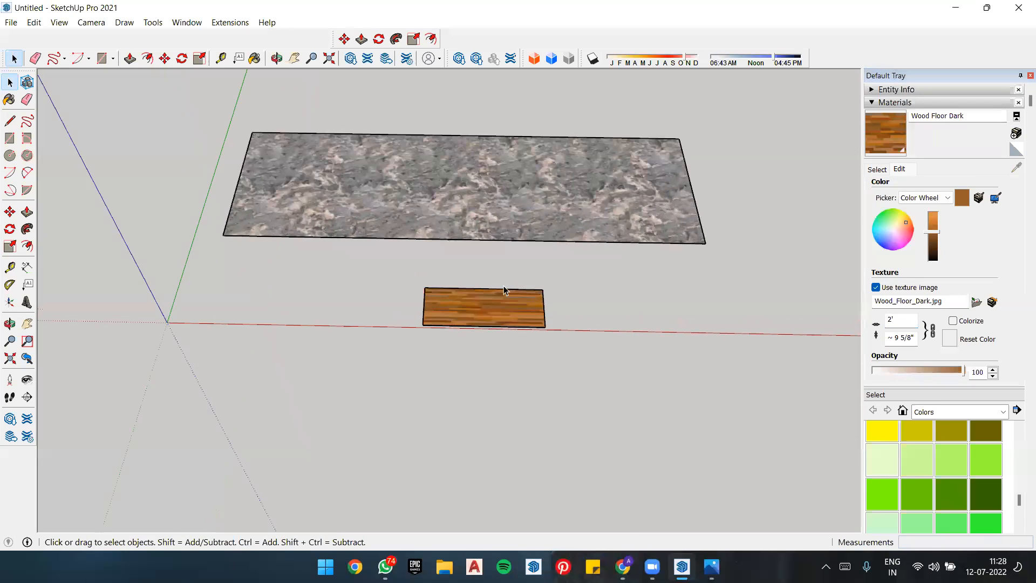
scroll(568, 428, "up", 3)
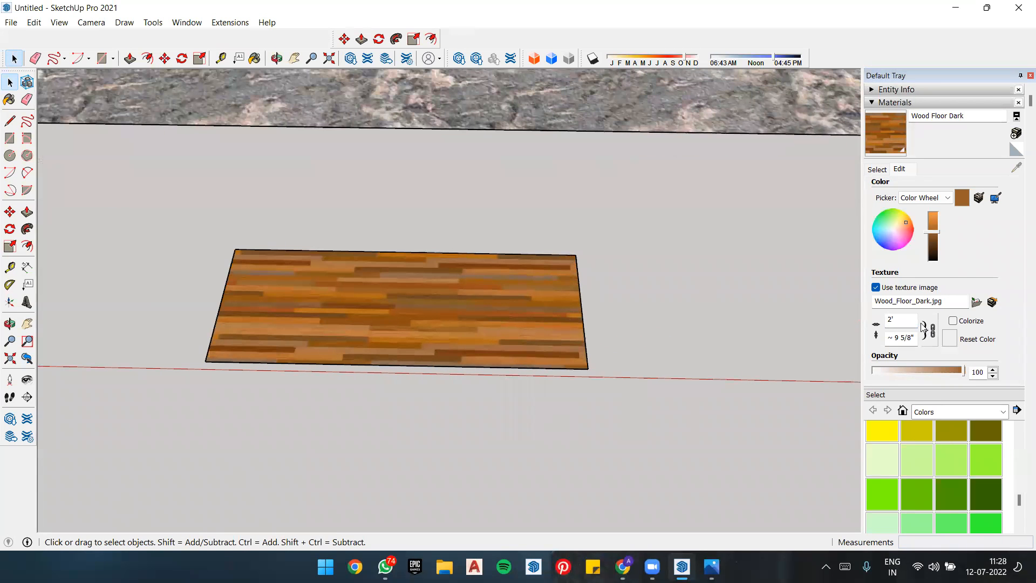
Step: Try a 1' width for the Wood Floor Dark texture, and return it to 2'
key("BackSpace")
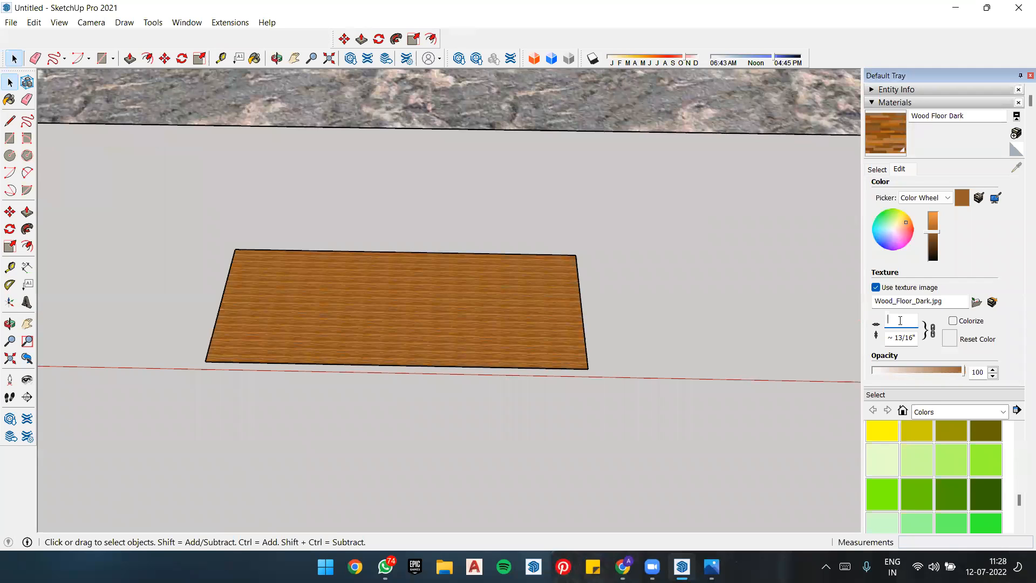
type("12")
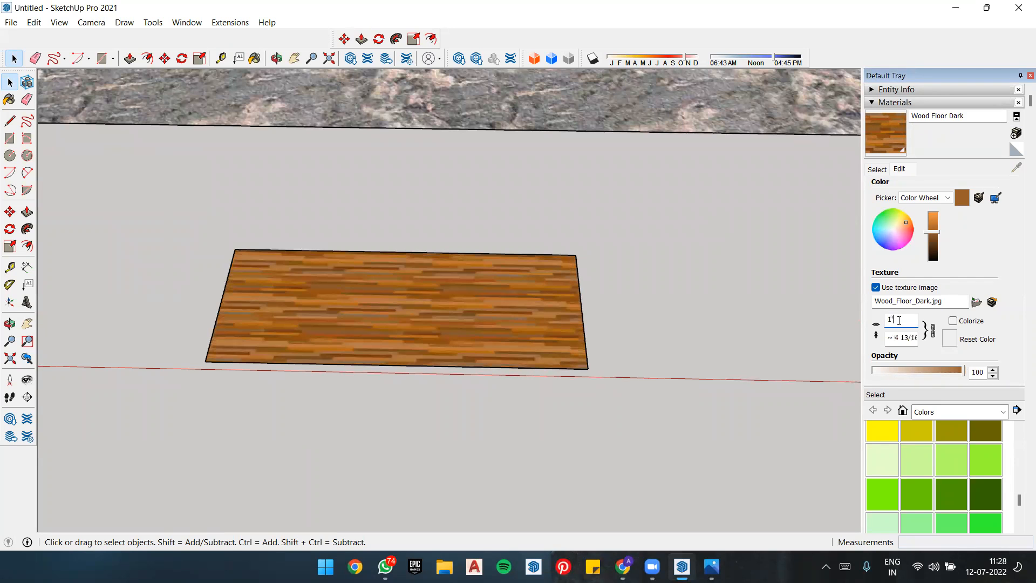
key("BackSpace")
key("BackSpace")
type("36")
key("BackSpace")
key("BackSpace")
type("24")
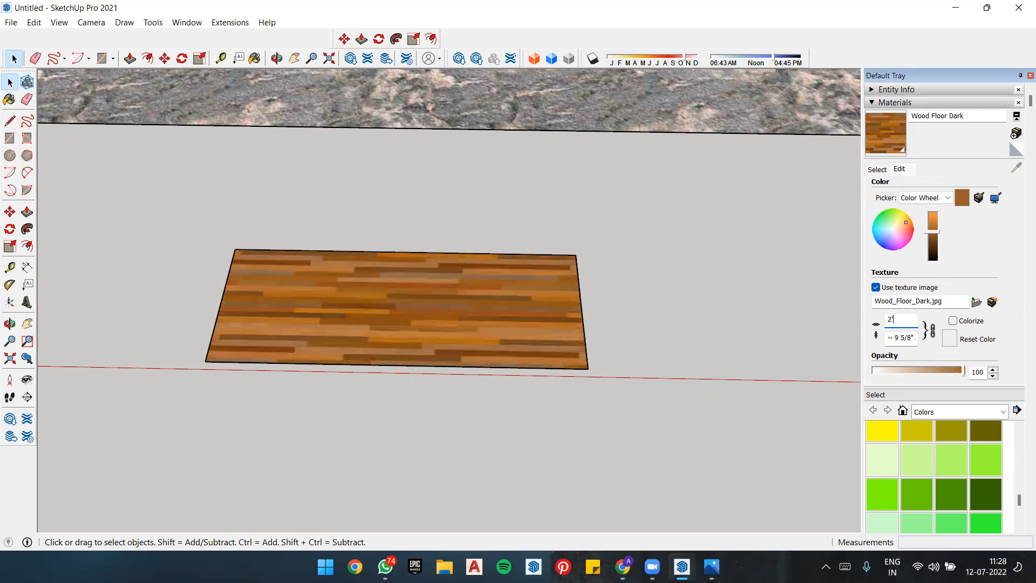
Step: Try widths of 4' and 5' for the Wood Floor Dark texture
key("BackSpace")
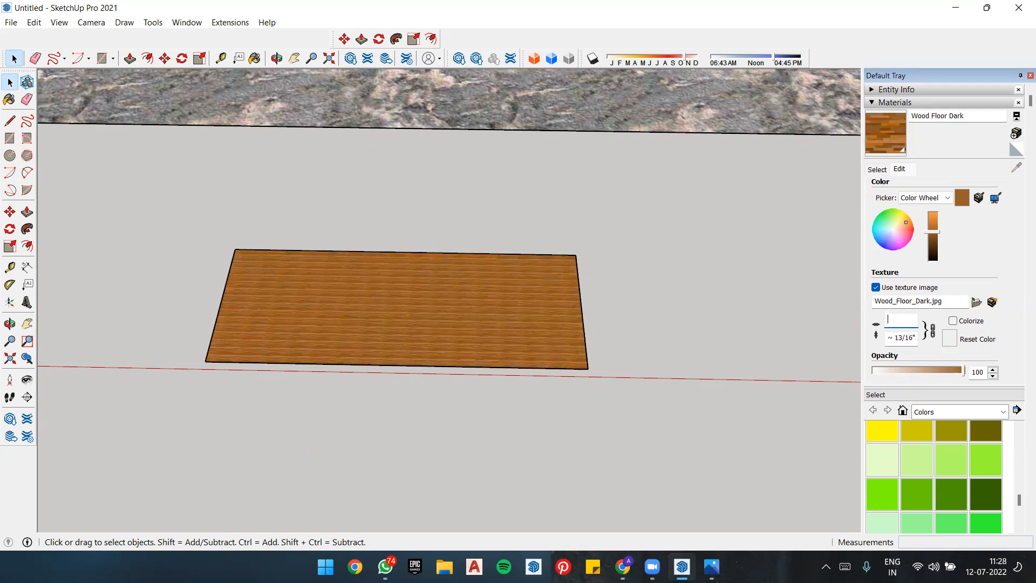
type("3'")
key("BackSpace")
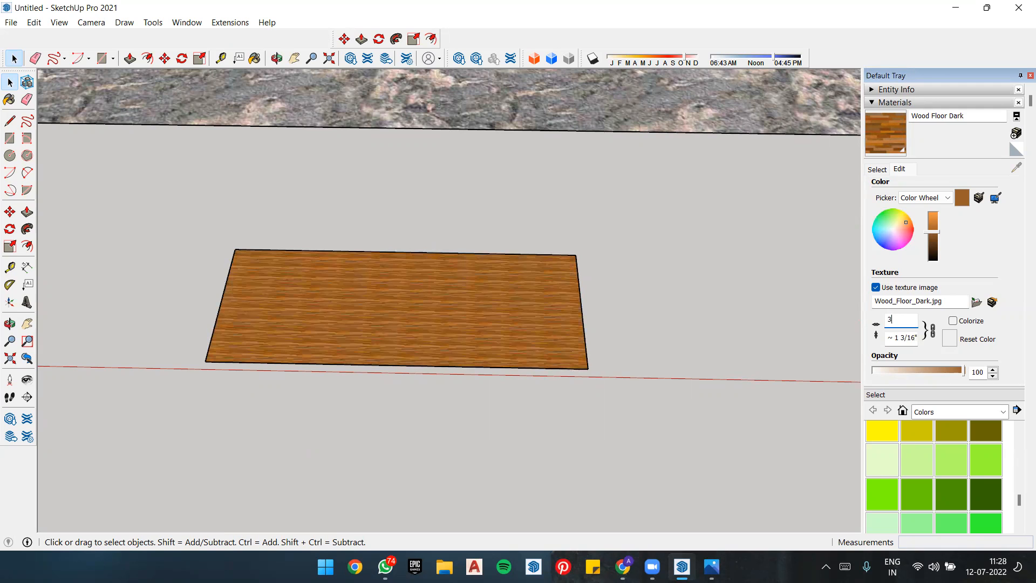
type("4'")
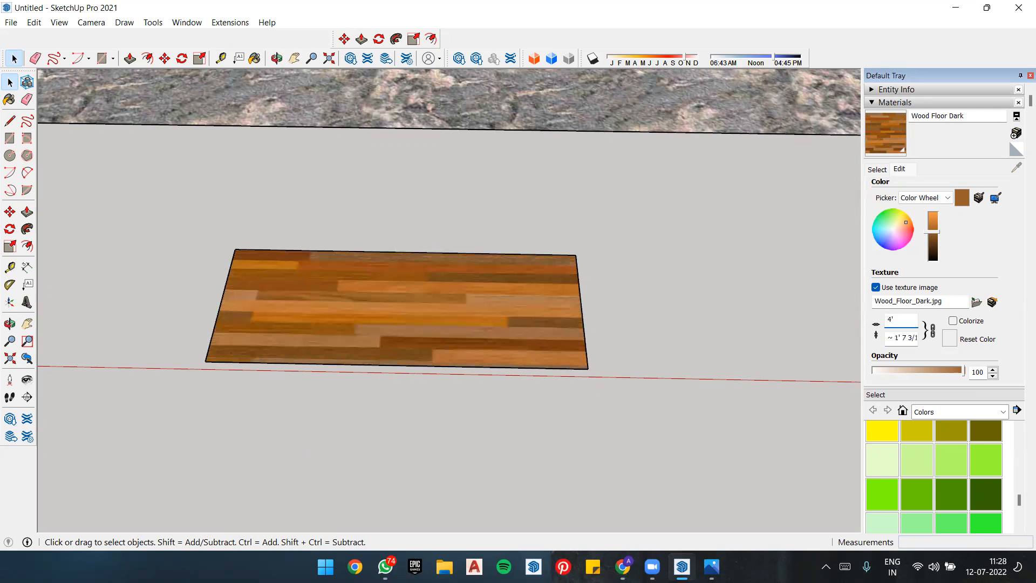
key("BackSpace")
key("BackSpace")
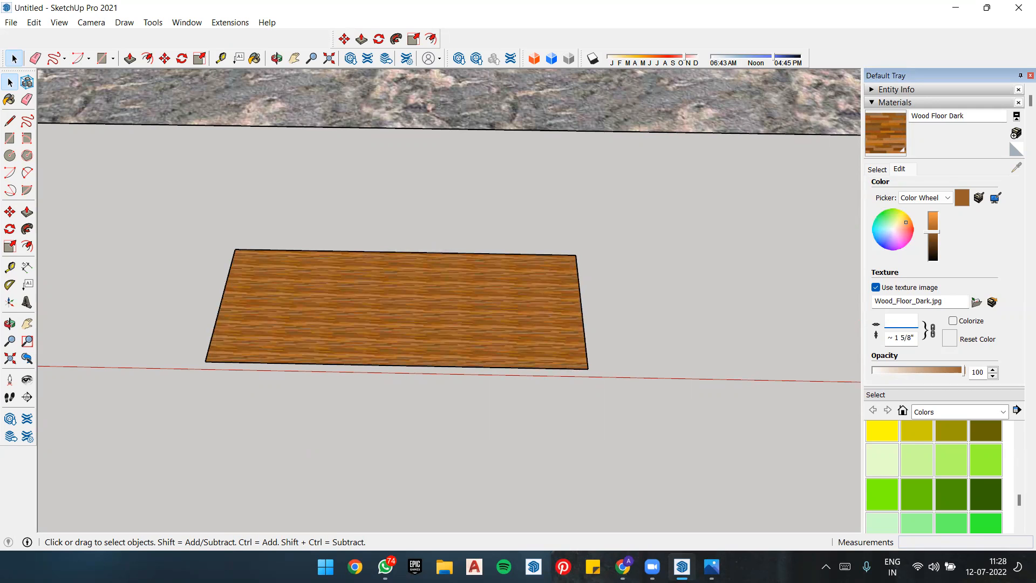
type("5'")
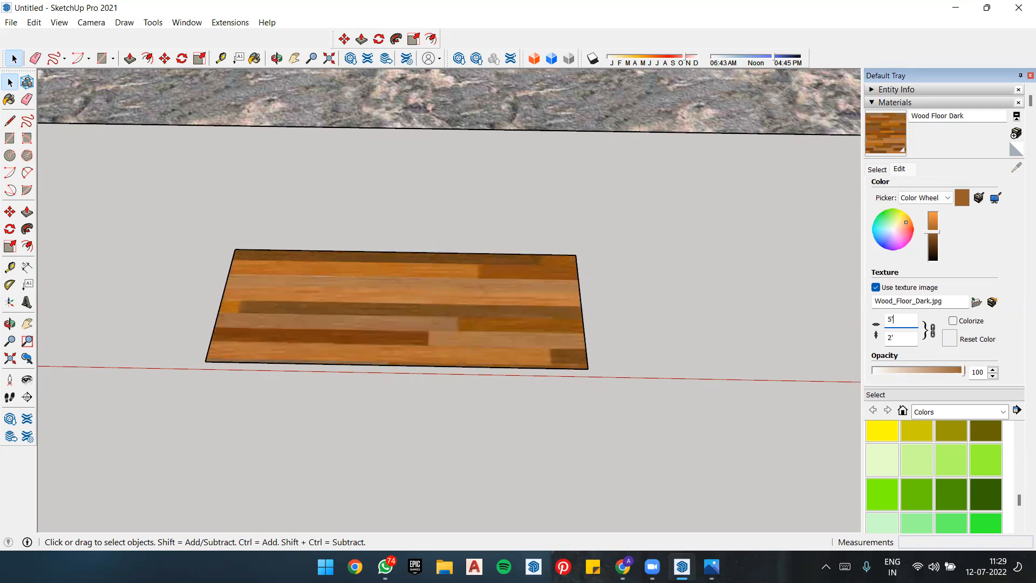
Step: Set the Wood Floor Dark texture's width to 4'
key("BackSpace")
key("BackSpace")
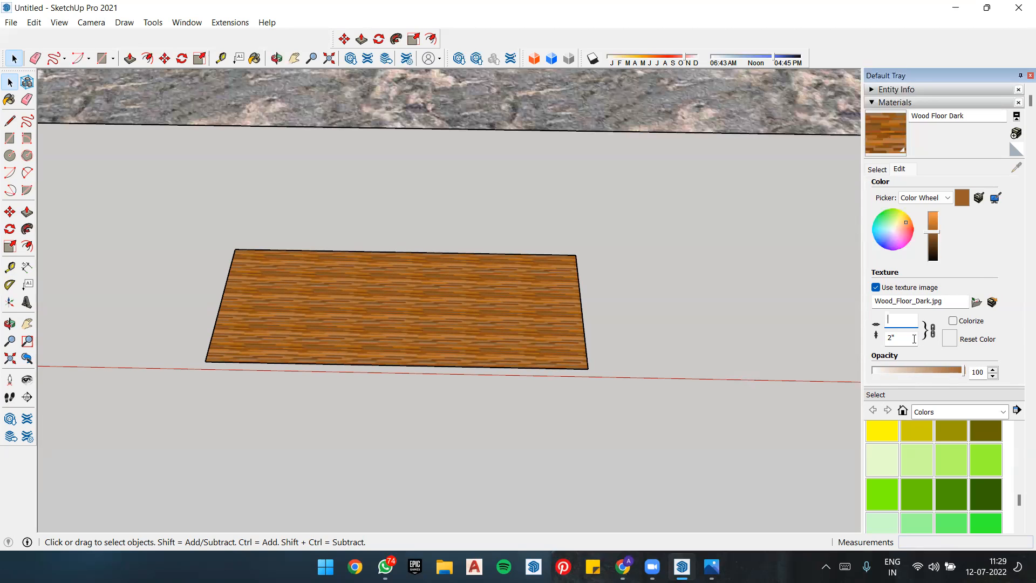
type("4'")
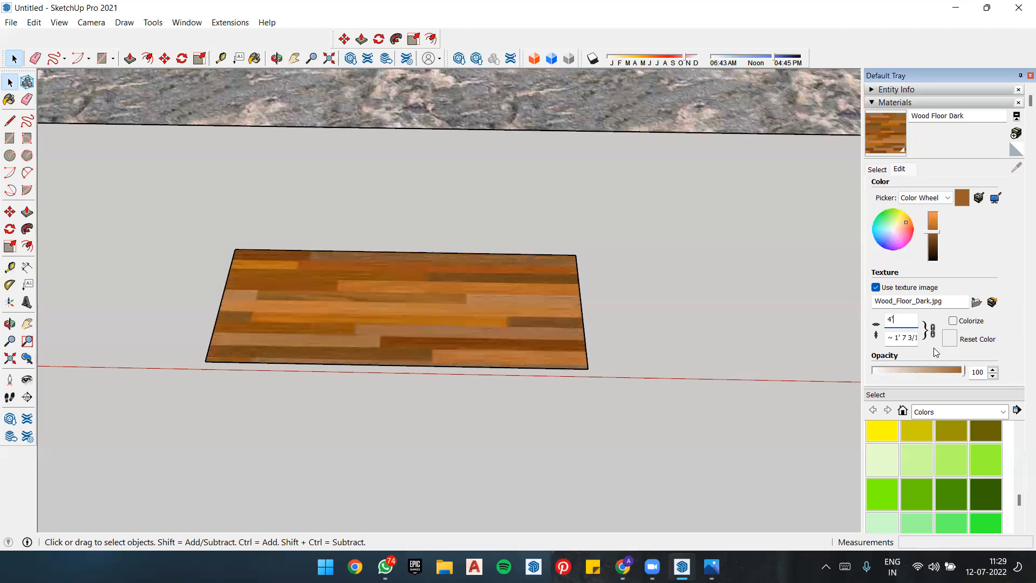
Step: Shift the Wood Floor Dark material to a paler, less saturated colour on the colour wheel, and reset its original colour
mouse_move(963, 373)
left_mouse_down()
mouse_move(924, 371)
mouse_move(965, 374)
left_mouse_up()
left_click(948, 198)
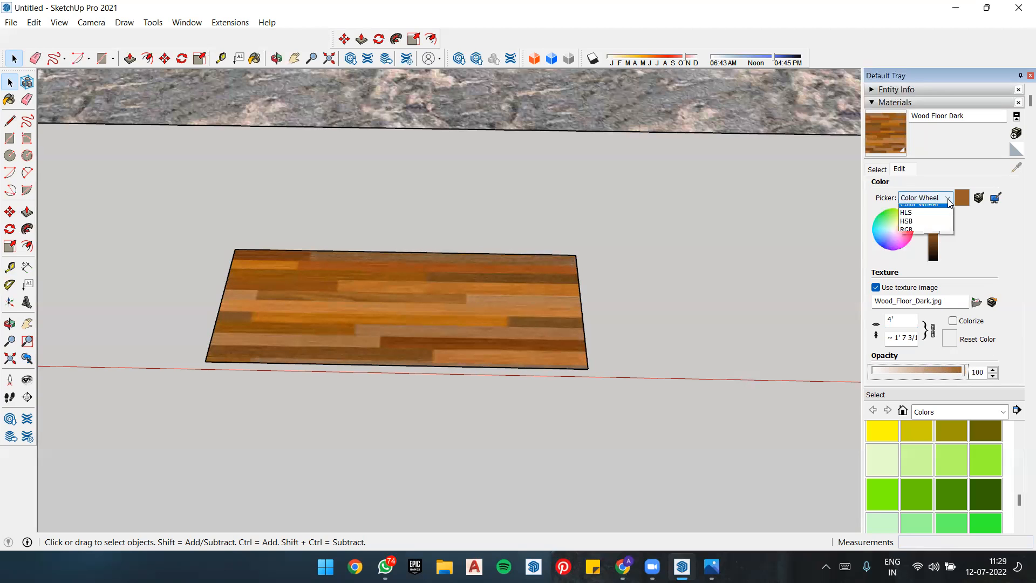
left_click(899, 223)
mouse_move(904, 220)
left_mouse_down()
mouse_move(887, 217)
mouse_move(878, 229)
mouse_move(890, 246)
mouse_move(898, 229)
left_mouse_up()
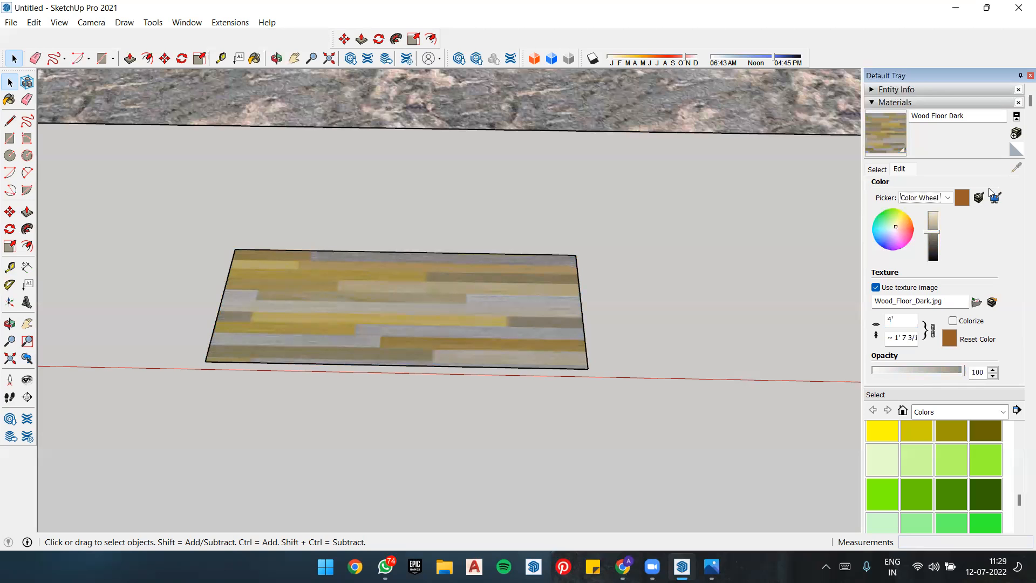
left_click(971, 340)
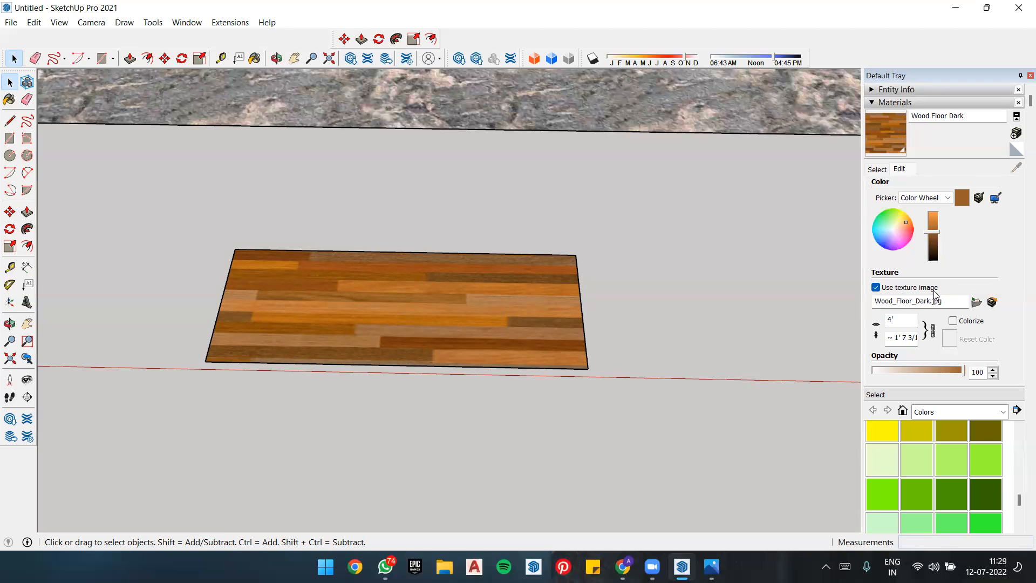
Step: Start a new material and load the 0043-birch-plywood-texture-seamless image from the Downloads folder as its texture
left_click(883, 173)
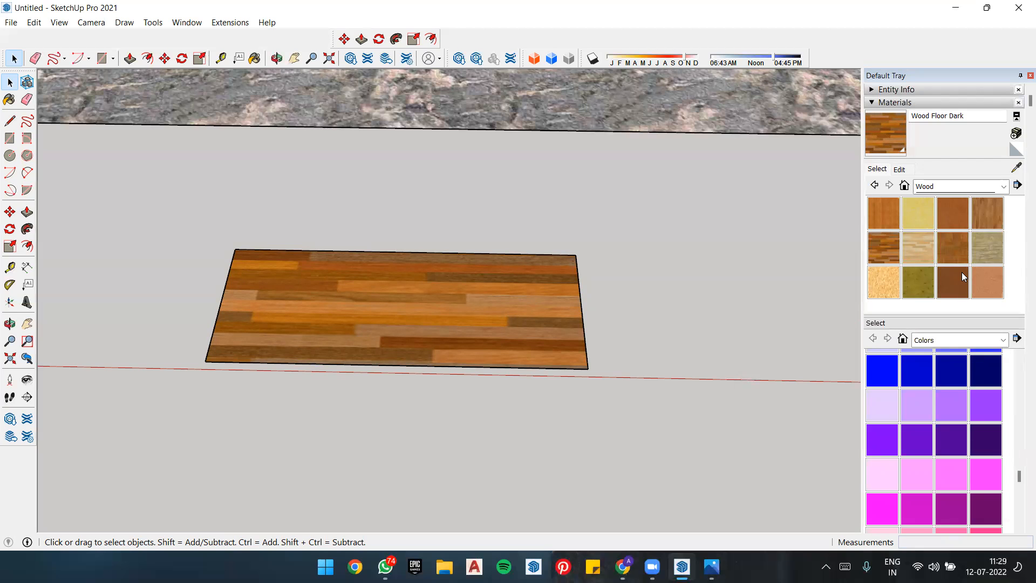
scroll(603, 253, "down", 10)
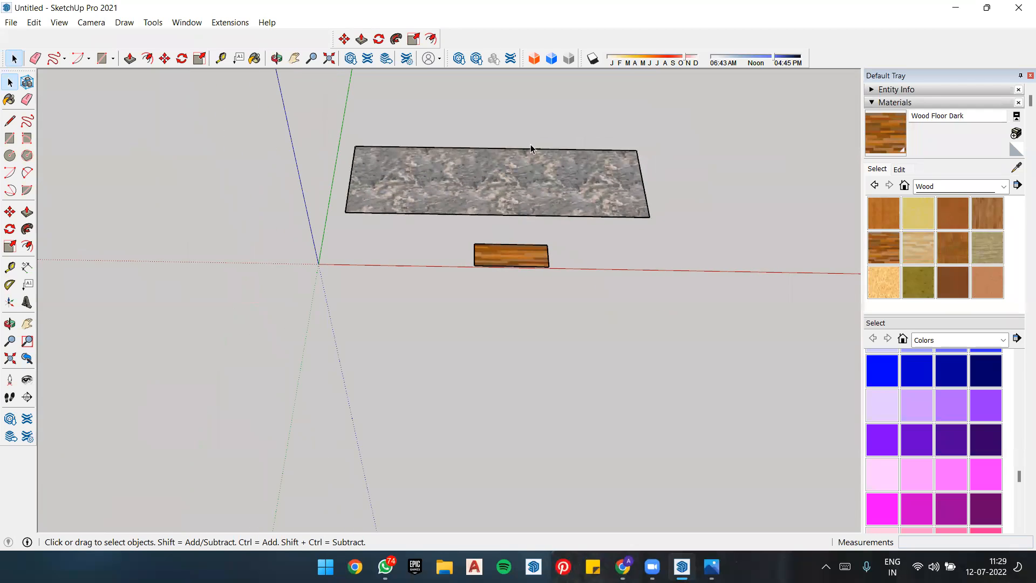
scroll(521, 208, "up", 3)
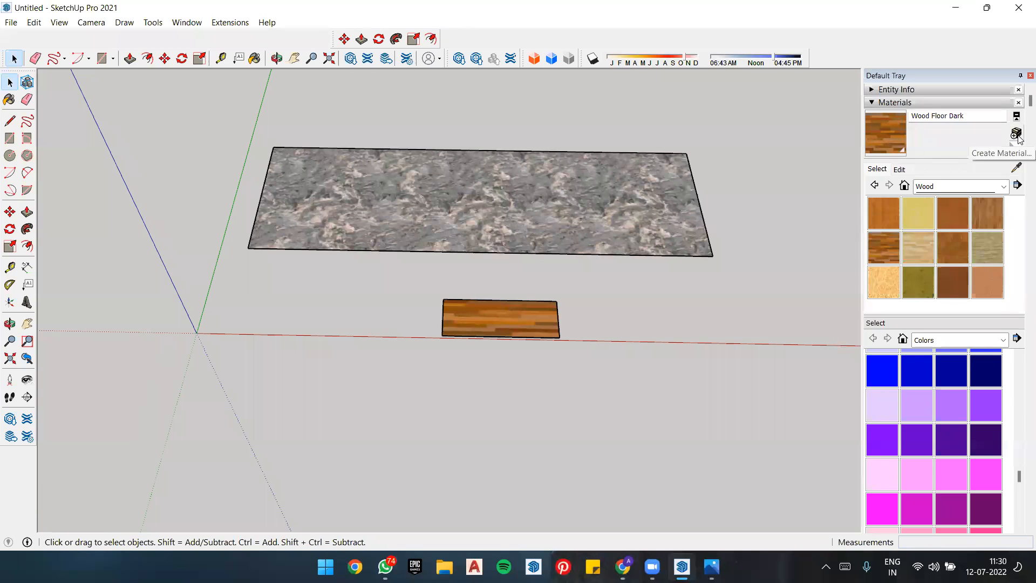
left_click(1017, 134)
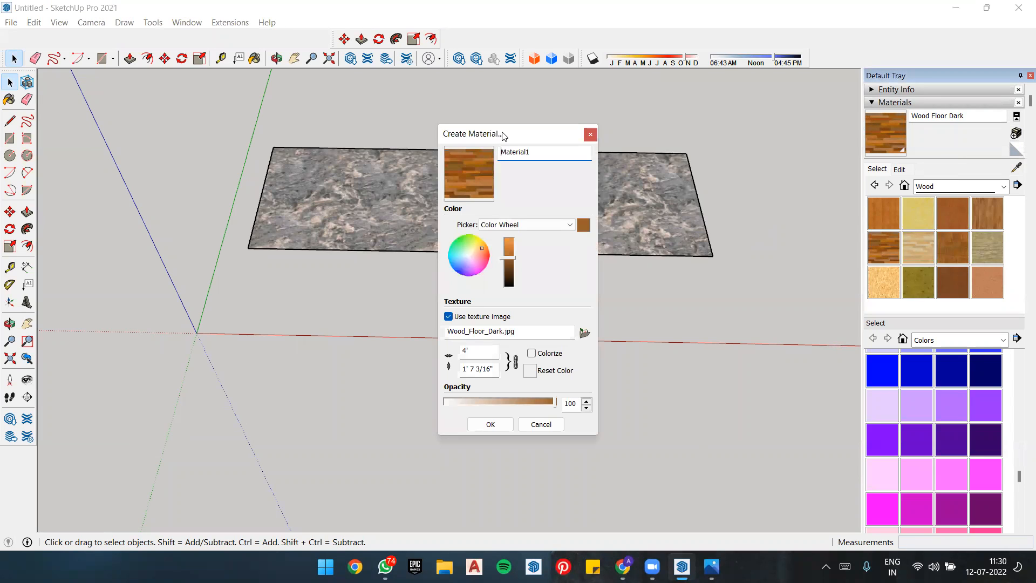
left_click_drag(502, 134, 561, 90)
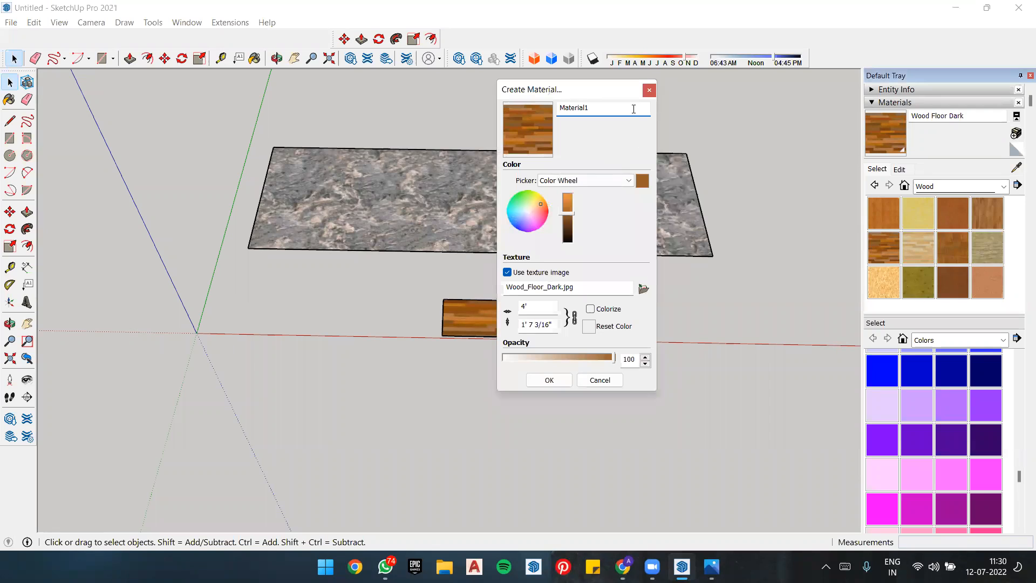
left_click_drag(633, 95, 635, 162)
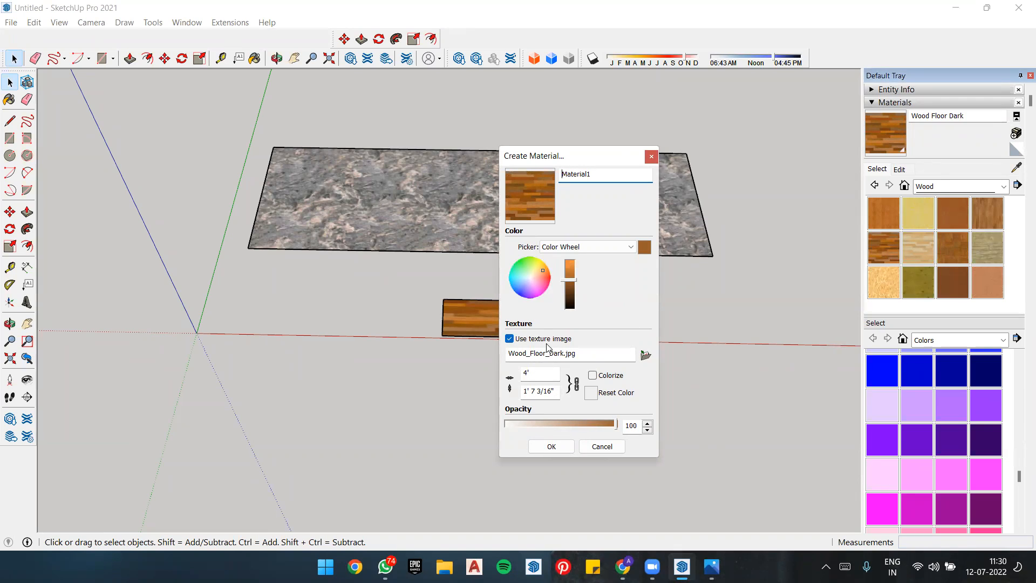
left_click(645, 356)
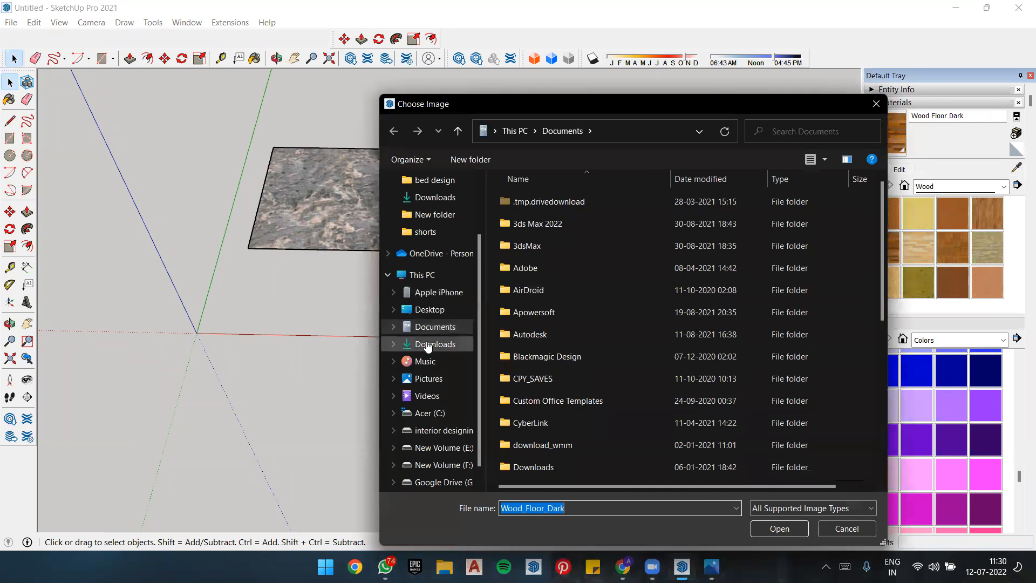
left_click(428, 345)
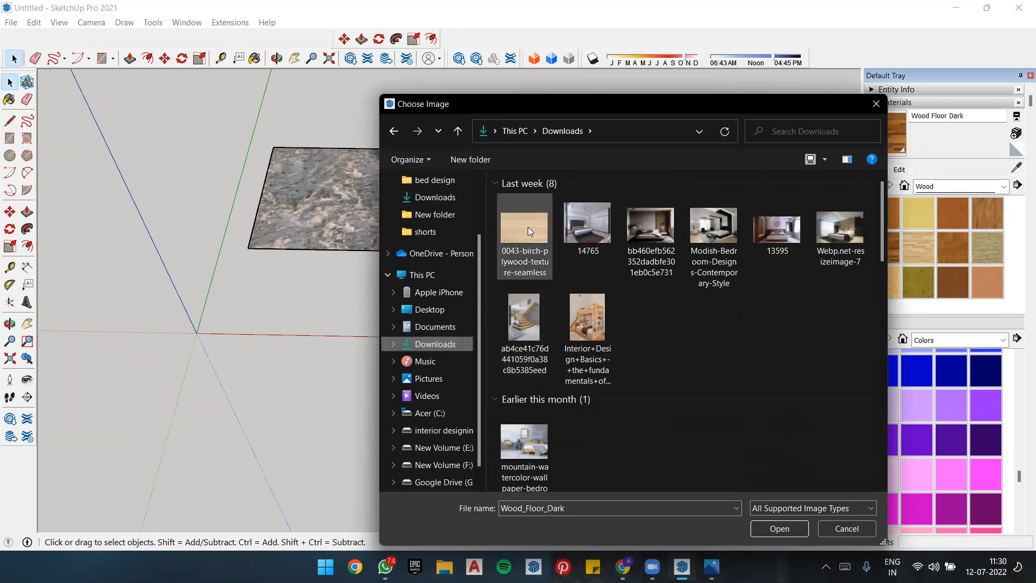
scroll(651, 235, "down", 5)
scroll(631, 301, "up", 5)
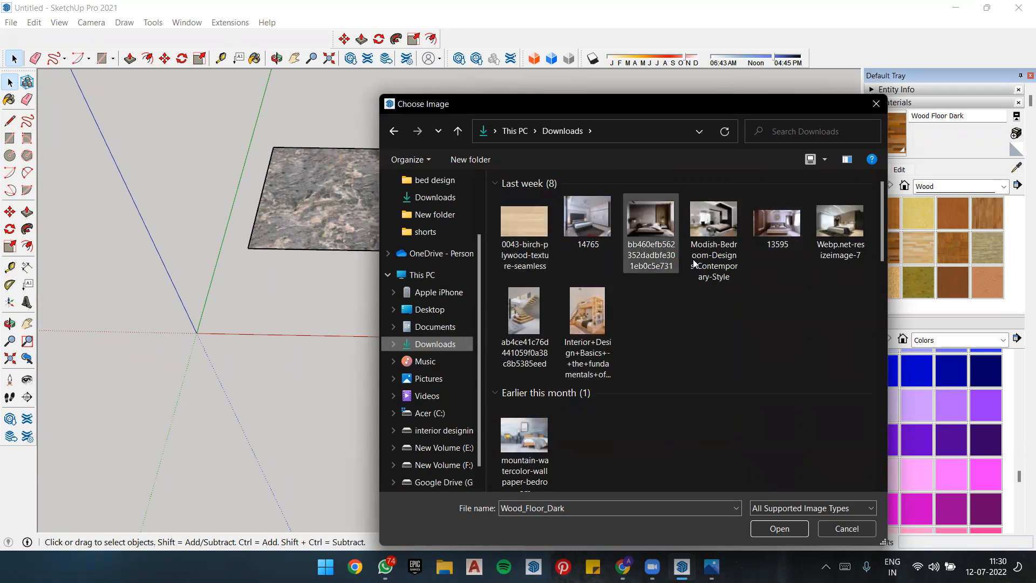
left_click(533, 235)
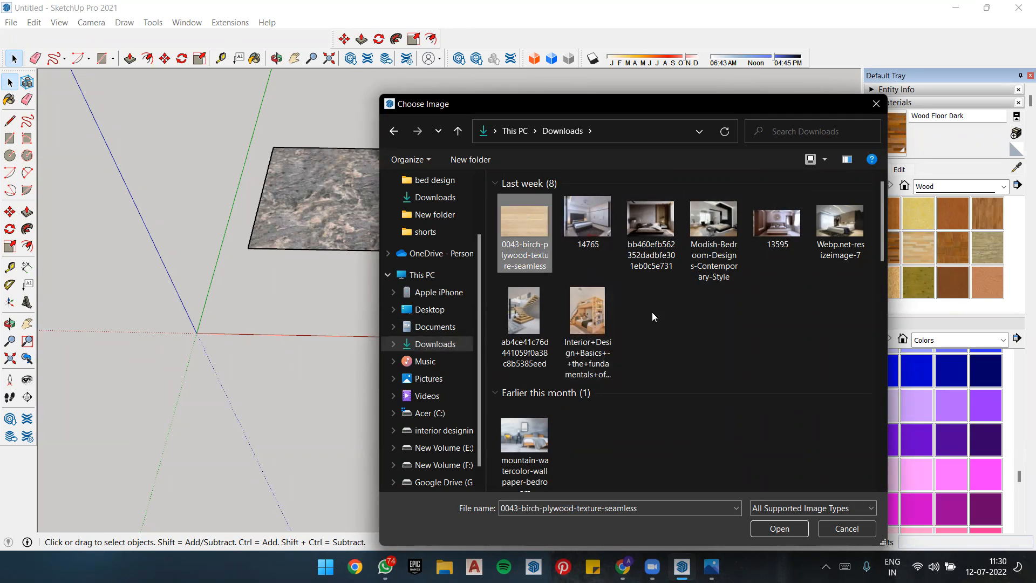
left_click(779, 531)
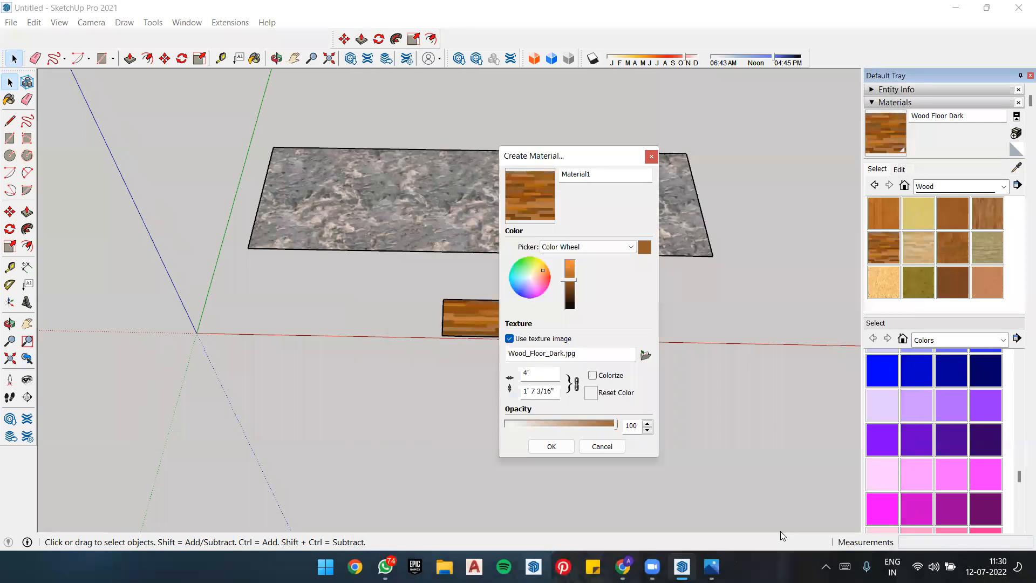
Step: Name the new material "brich wood" and finish creating it
double_click(610, 172)
type("br")
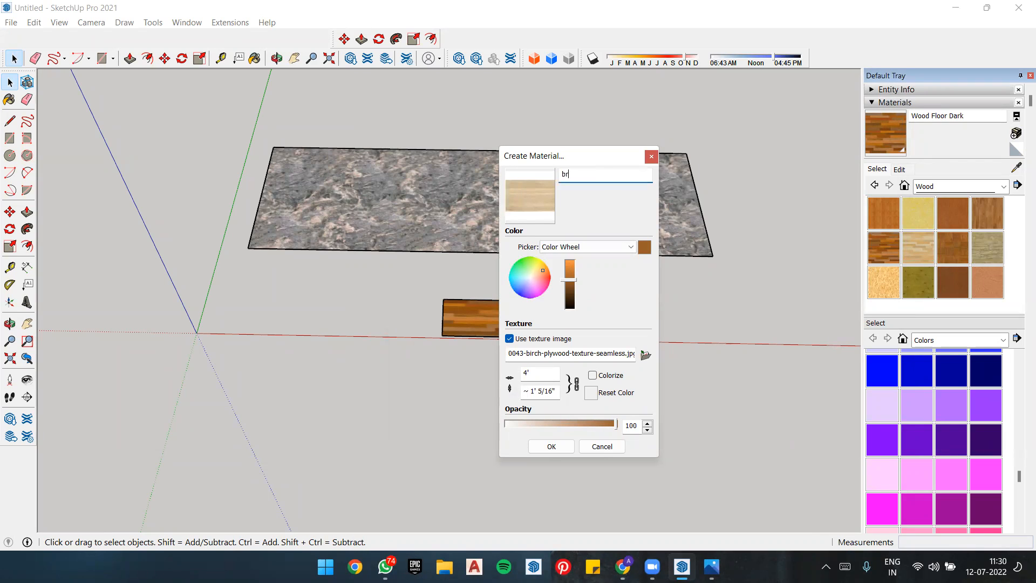
type("ich wood")
left_click(556, 447)
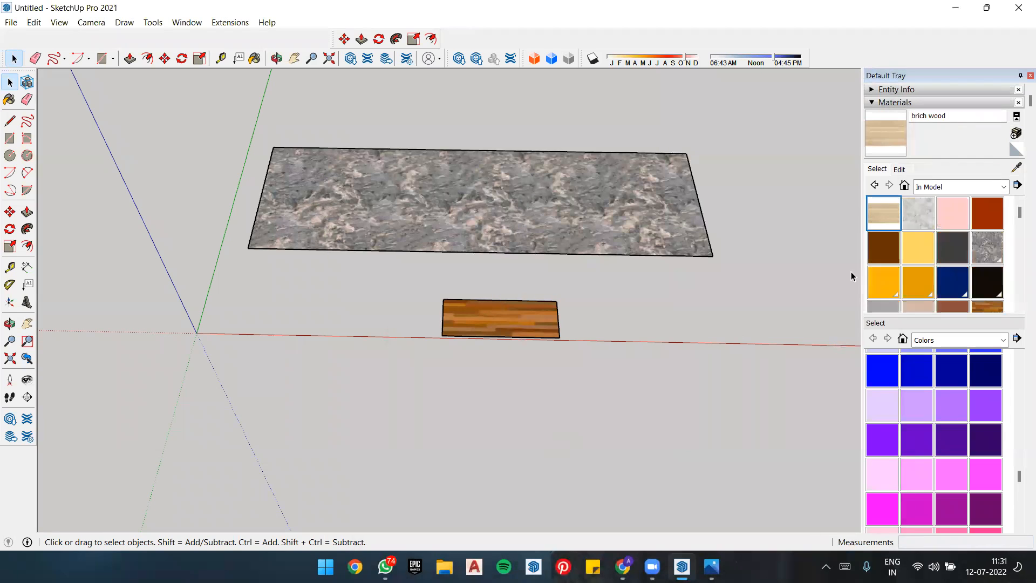
Step: Paint both the large stone rectangle and the small wood rectangle with the brich wood material
left_click(883, 213)
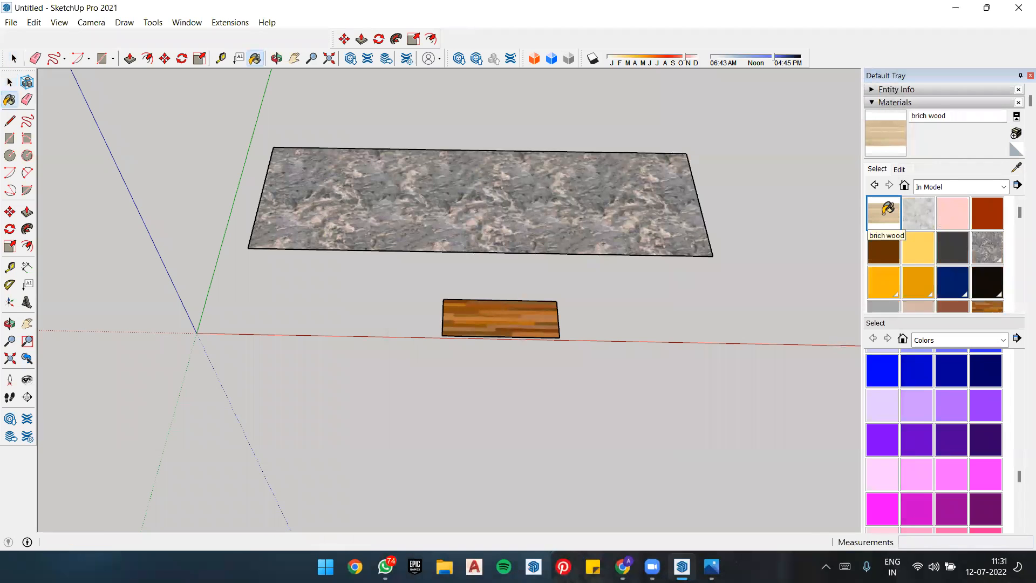
left_click(591, 221)
scroll(388, 223, "up", 3)
middle_click_drag(301, 273, 289, 309)
scroll(288, 308, "up", 2)
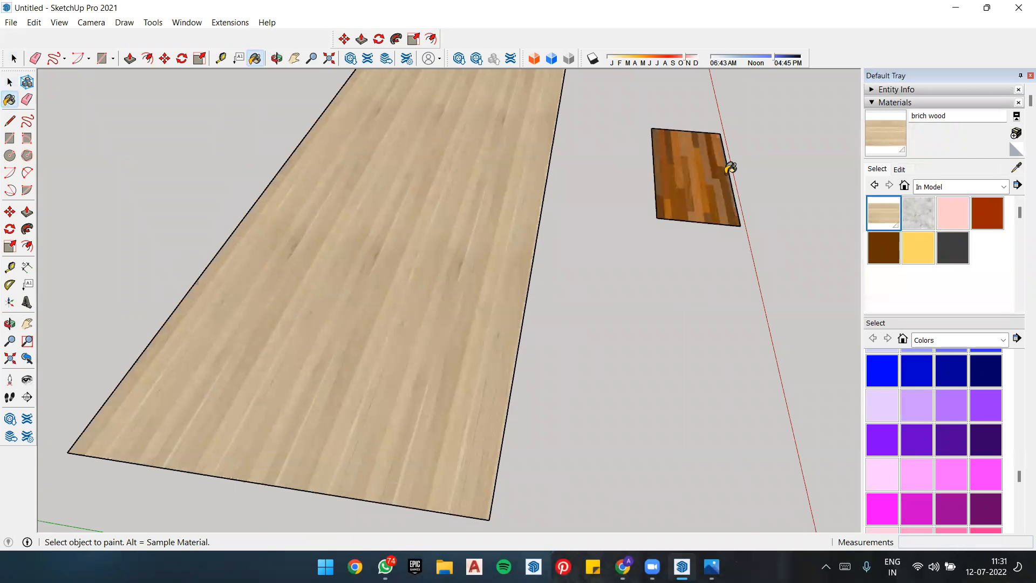
left_click(731, 172)
mouse_move(736, 179)
middle_mouse_down()
mouse_move(545, 247)
mouse_move(472, 224)
middle_mouse_up()
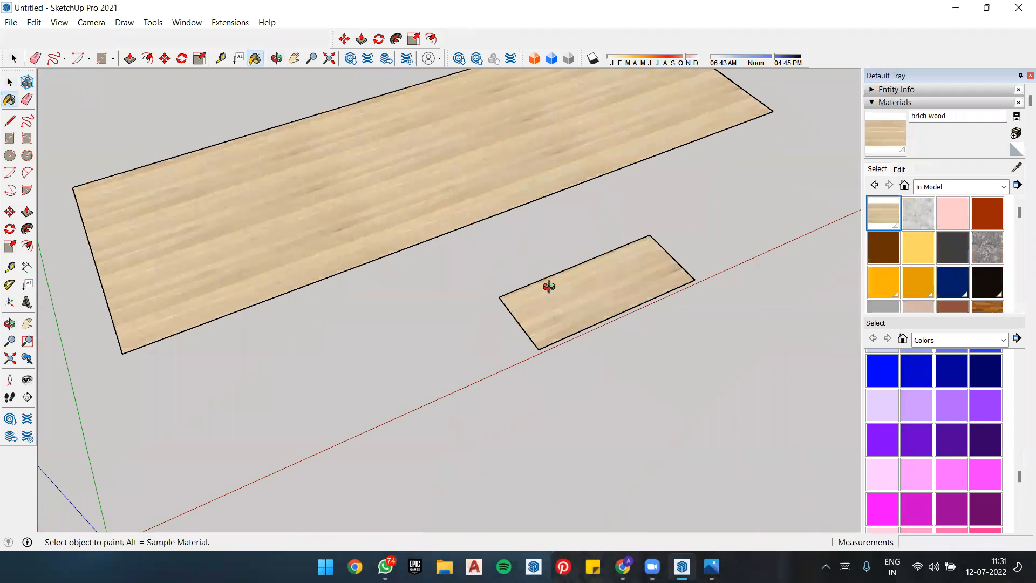
middle_click_drag(548, 285, 500, 261)
scroll(504, 262, "down", 1)
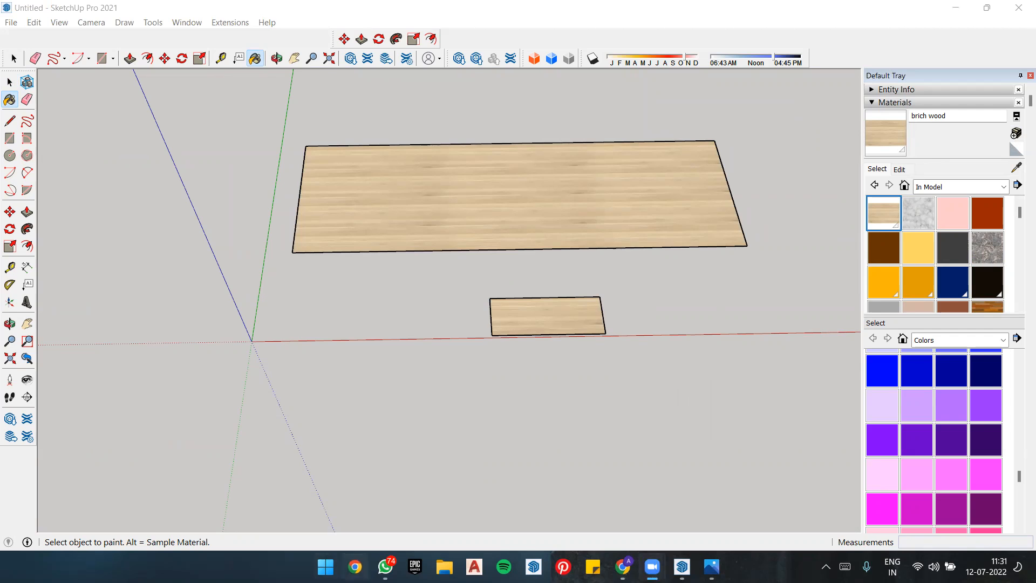
Step: Switch to Chrome under an existing profile and open the bookmarked sketchuptextureclub.com site in a maximized window
left_click(354, 566)
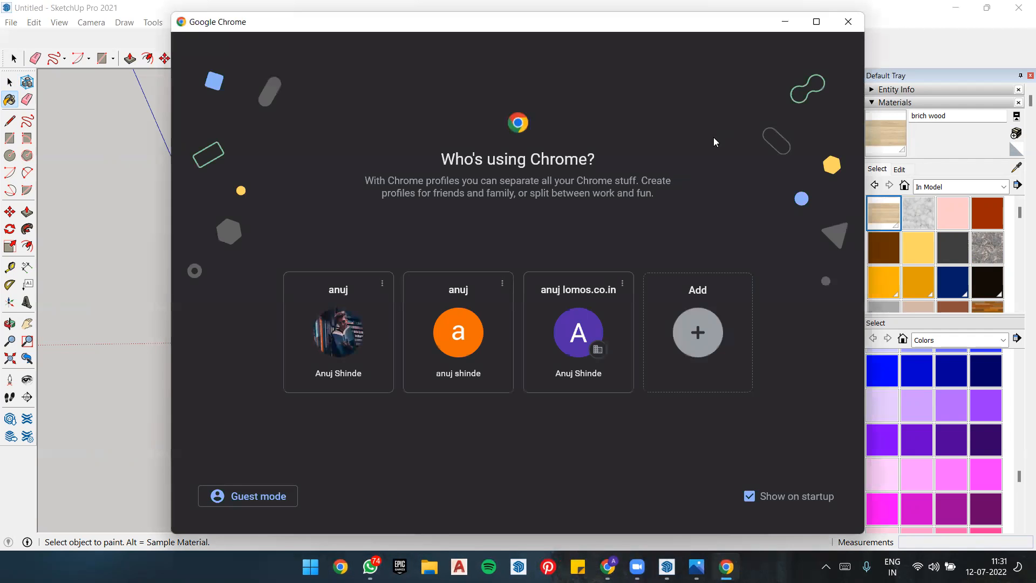
left_click(333, 330)
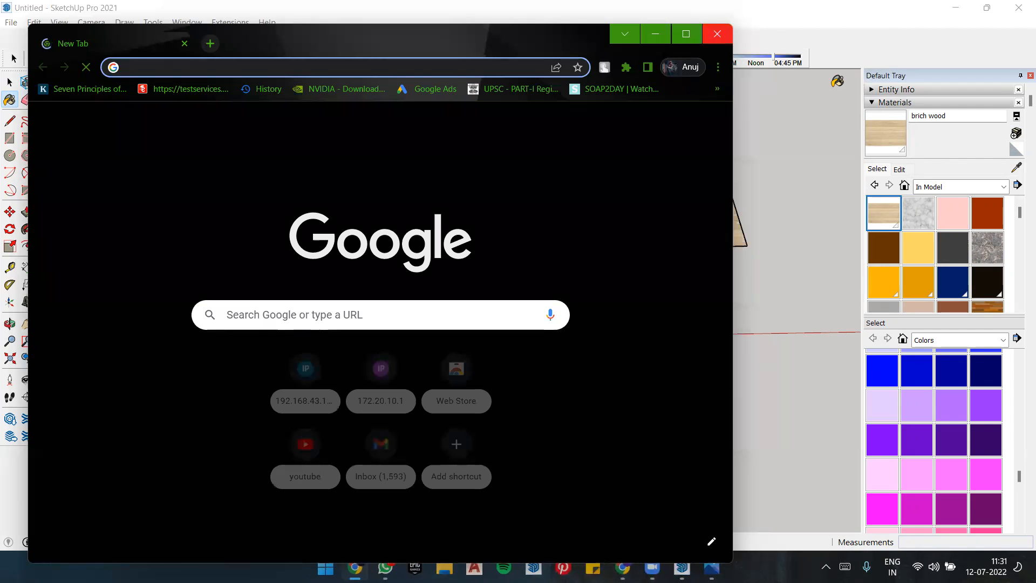
left_click_drag(170, 43, 389, 149)
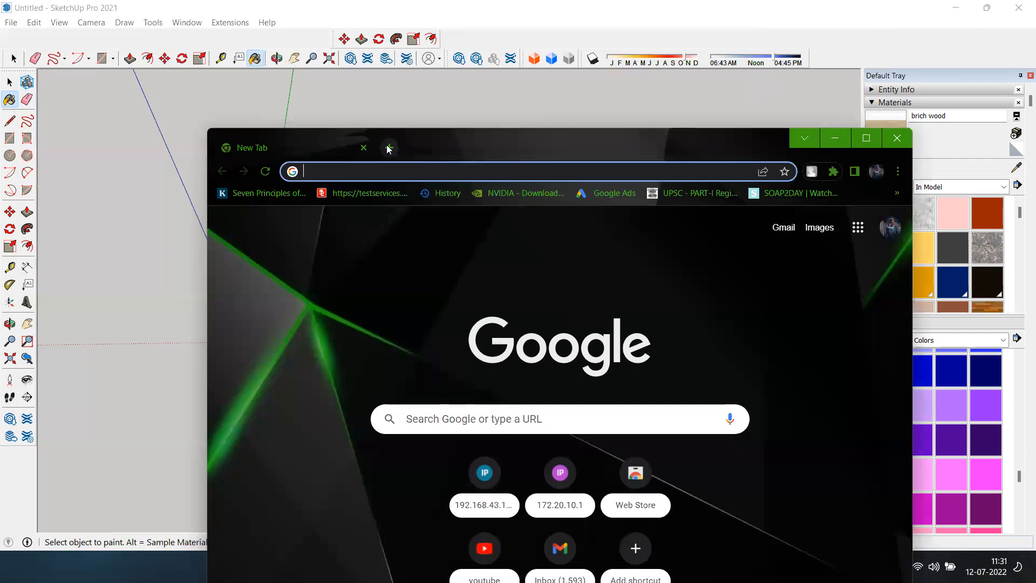
left_click(897, 171)
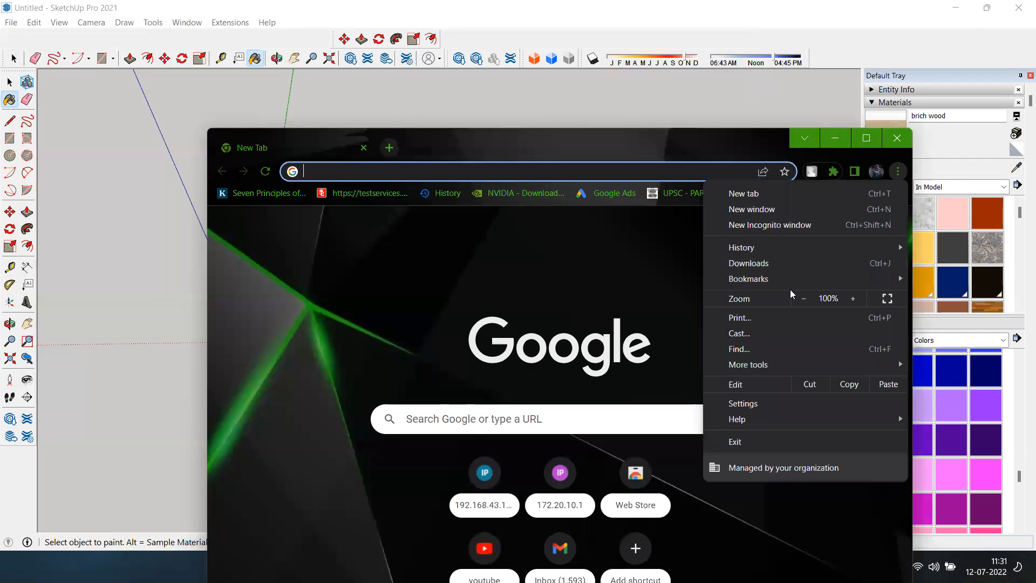
mouse_move(807, 276)
mouse_move(572, 543)
left_click(738, 541)
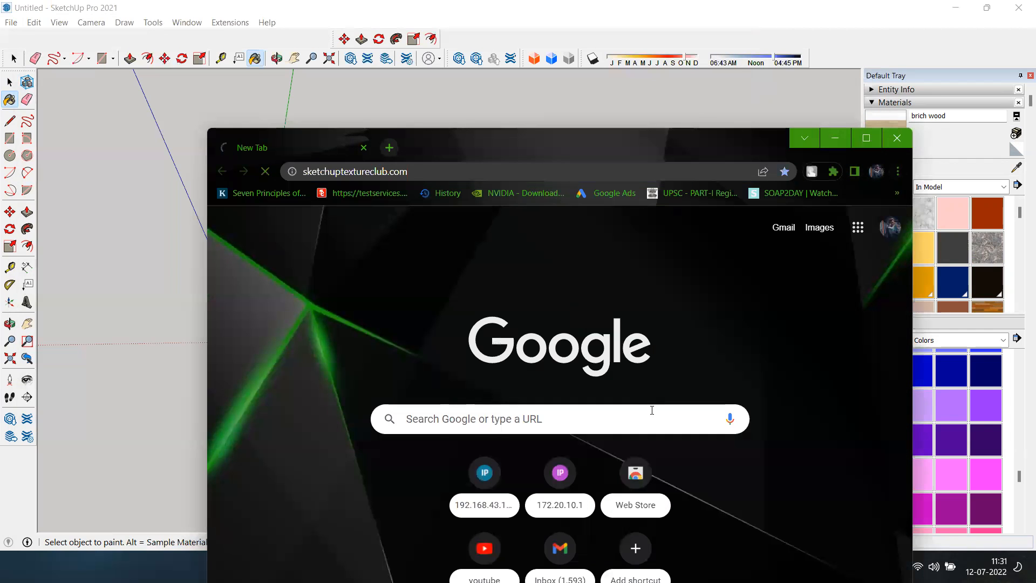
left_click(867, 138)
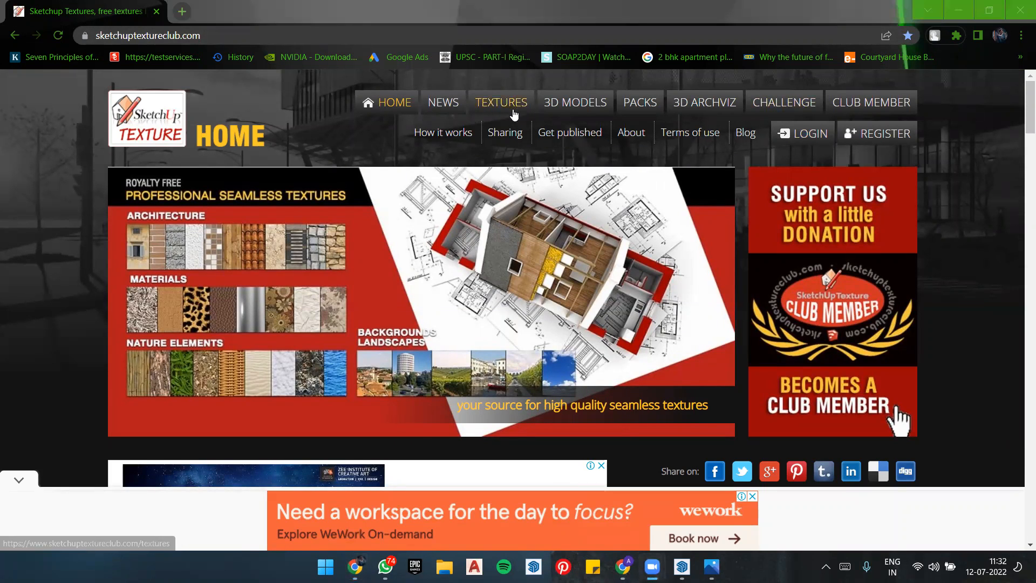
Step: Browse the site's Textures section to the Architecture category and open its Roads textures
left_click(482, 105)
left_click(558, 369)
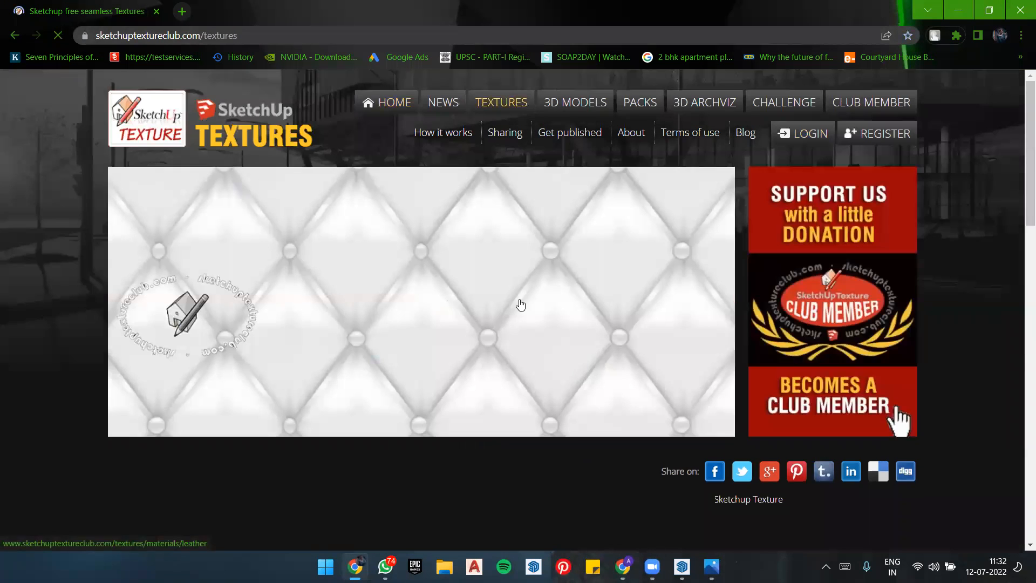
scroll(449, 241, "down", 3)
scroll(449, 241, "down", 5)
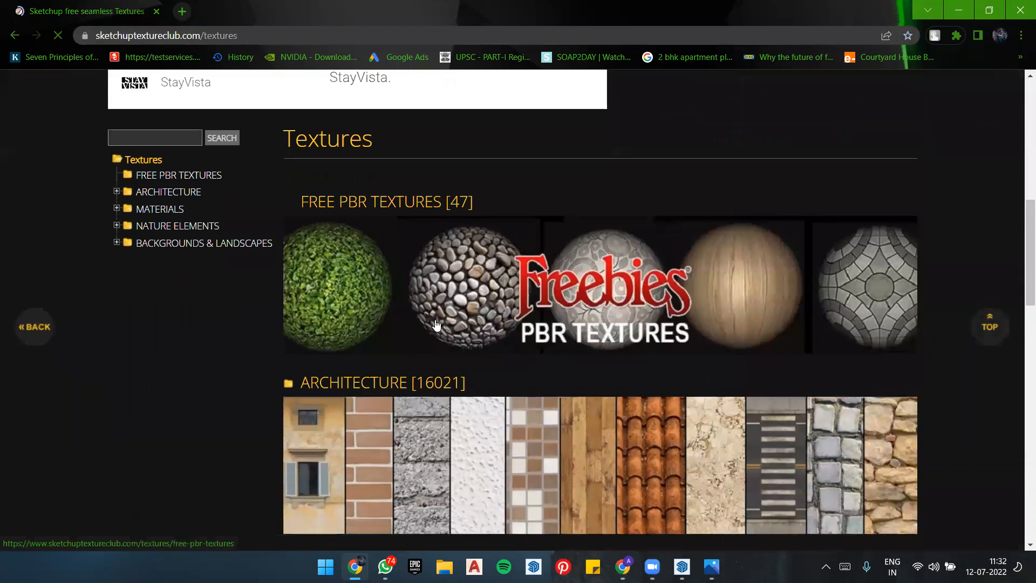
left_click(462, 428)
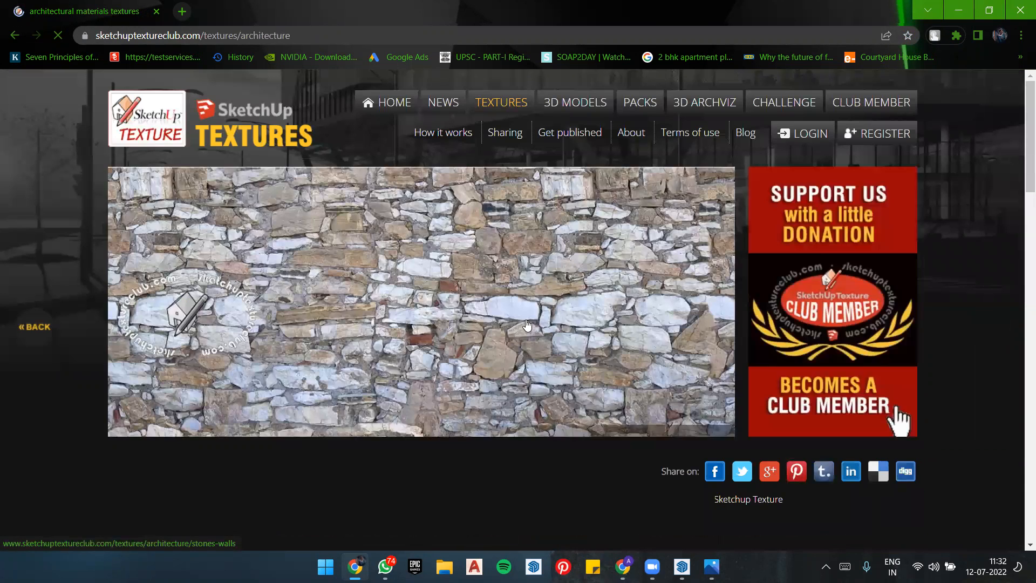
scroll(526, 321, "down", 8)
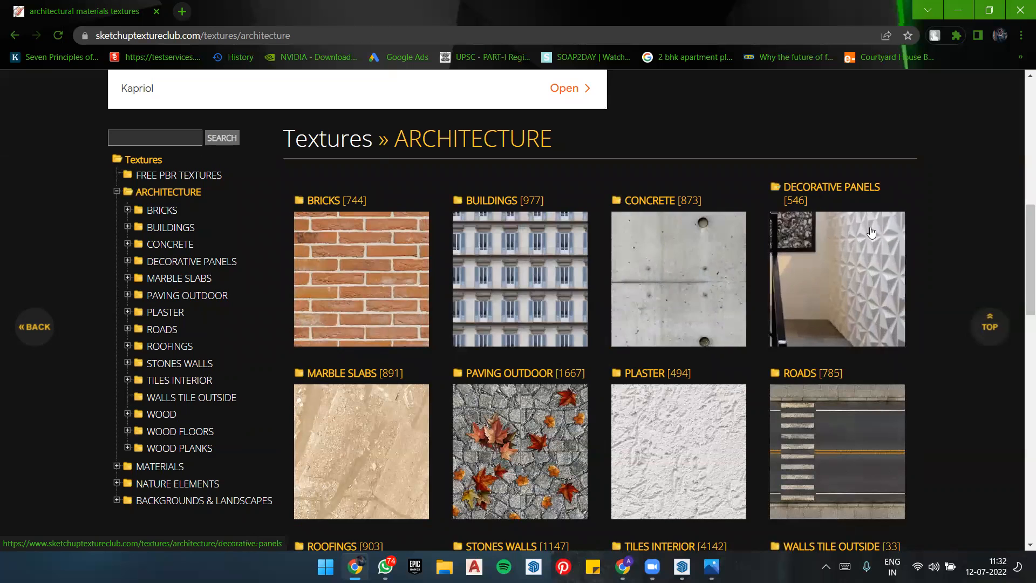
scroll(567, 494, "down", 3)
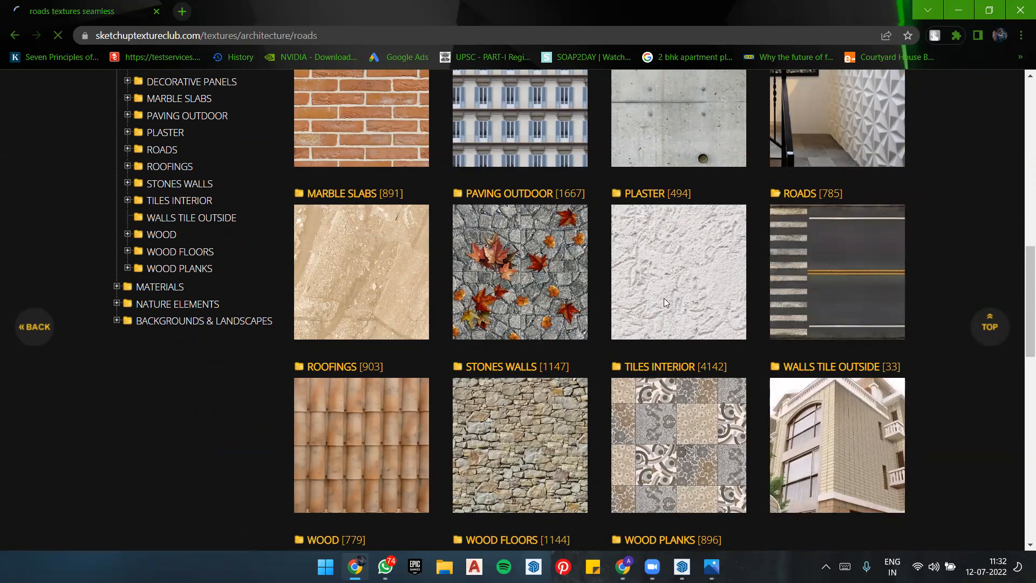
Step: Open the Paving streets category under Roads and look over its subcategories
scroll(603, 348, "down", 3)
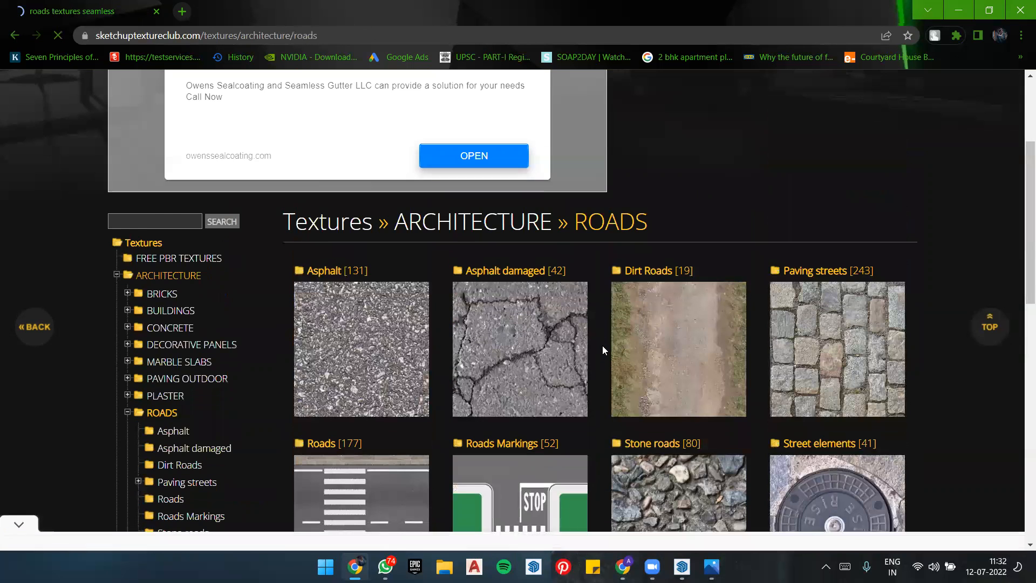
scroll(602, 346, "down", 3)
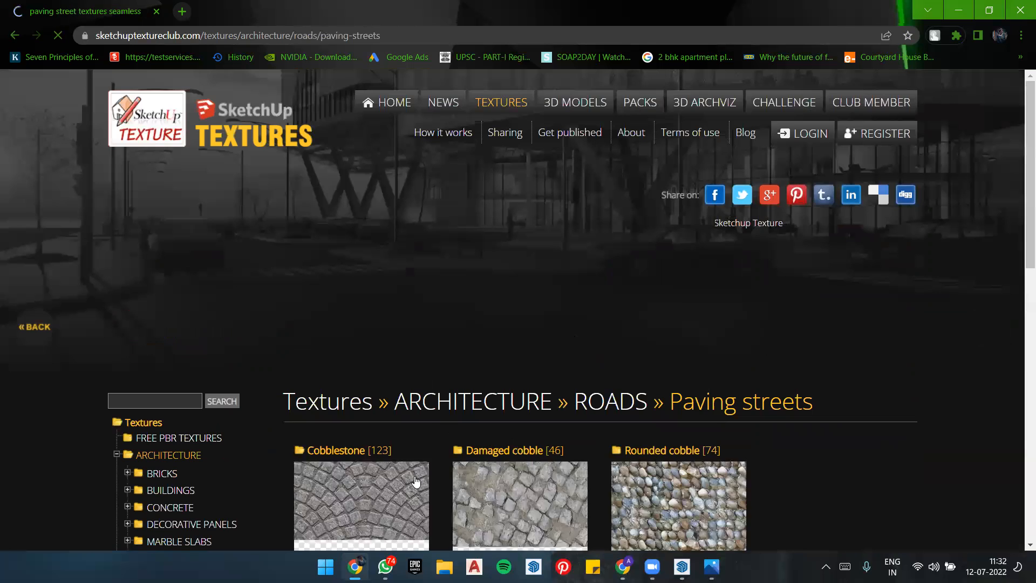
scroll(540, 358, "down", 3)
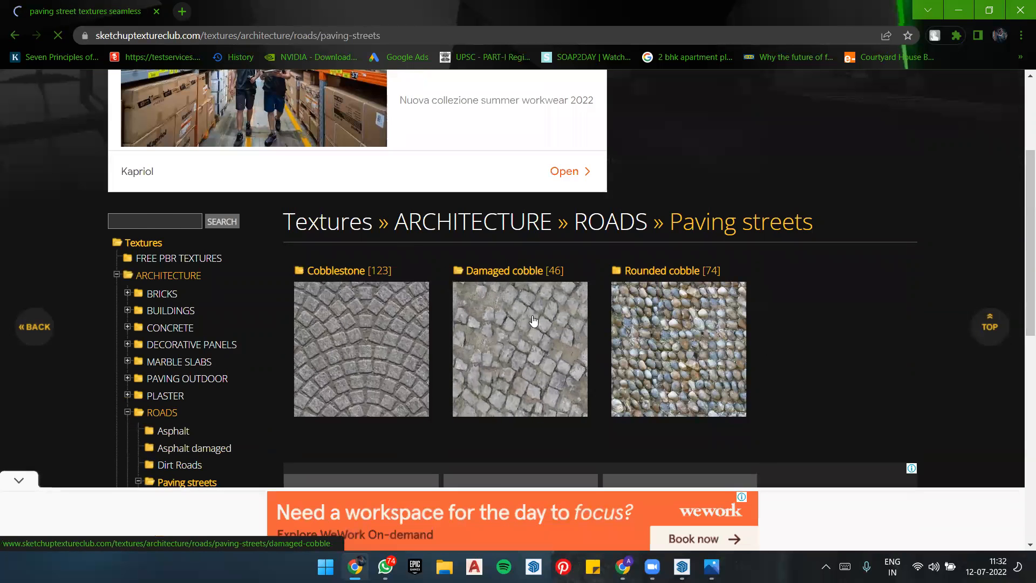
scroll(528, 319, "down", 6)
scroll(527, 313, "up", 3)
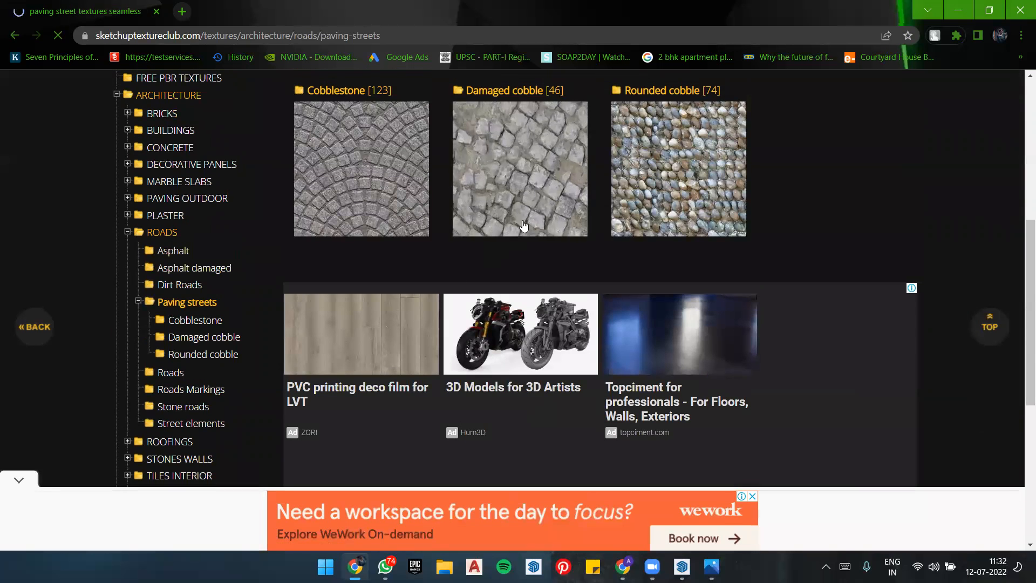
scroll(437, 207, "up", 6)
scroll(399, 303, "down", 3)
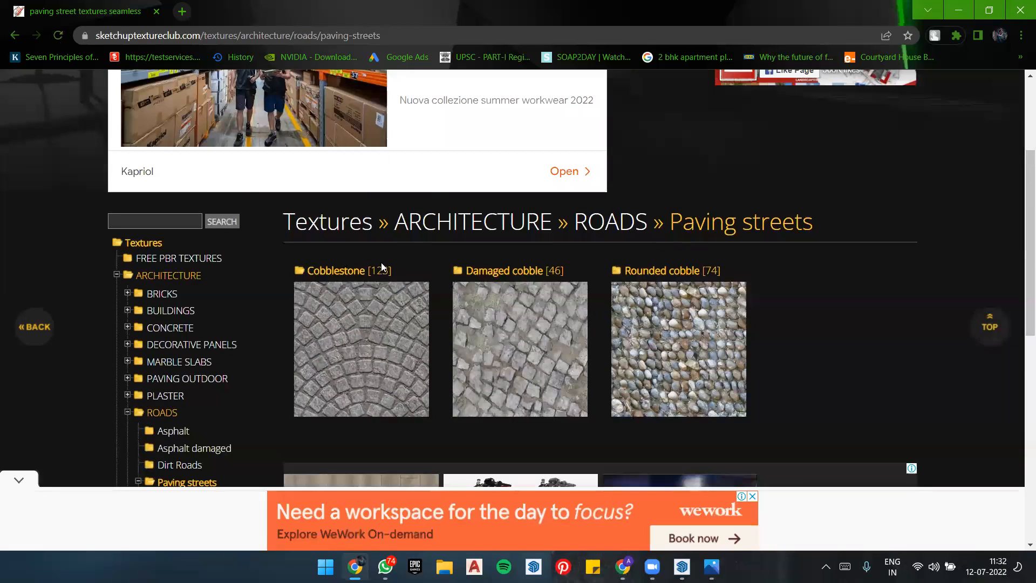
Step: Open the street paving cobblestone texture-seamless 21331 page from the Cobblestone category and go to its download options
left_click(381, 358)
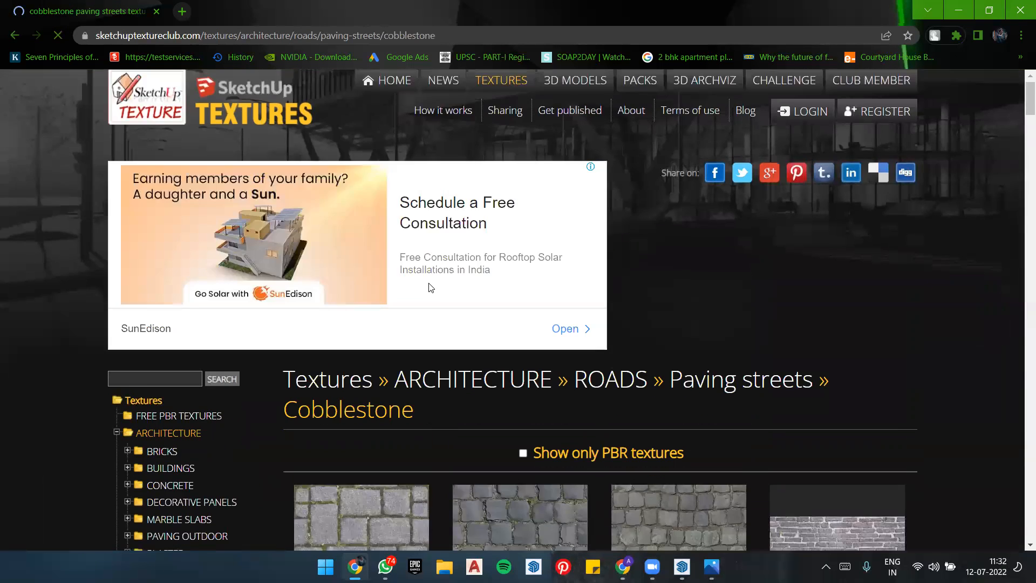
scroll(431, 287, "down", 3)
left_click(361, 377)
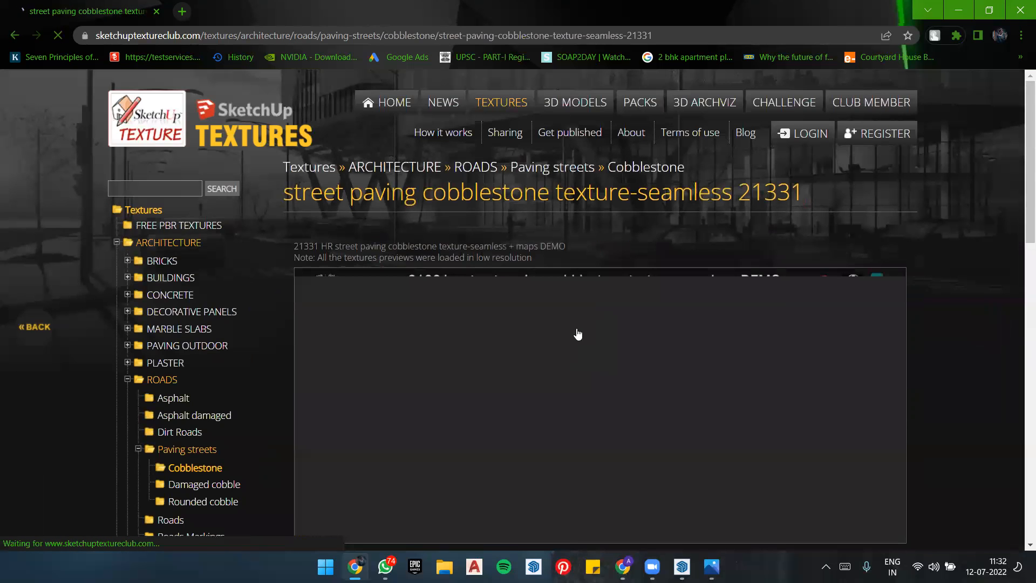
scroll(455, 426, "down", 6)
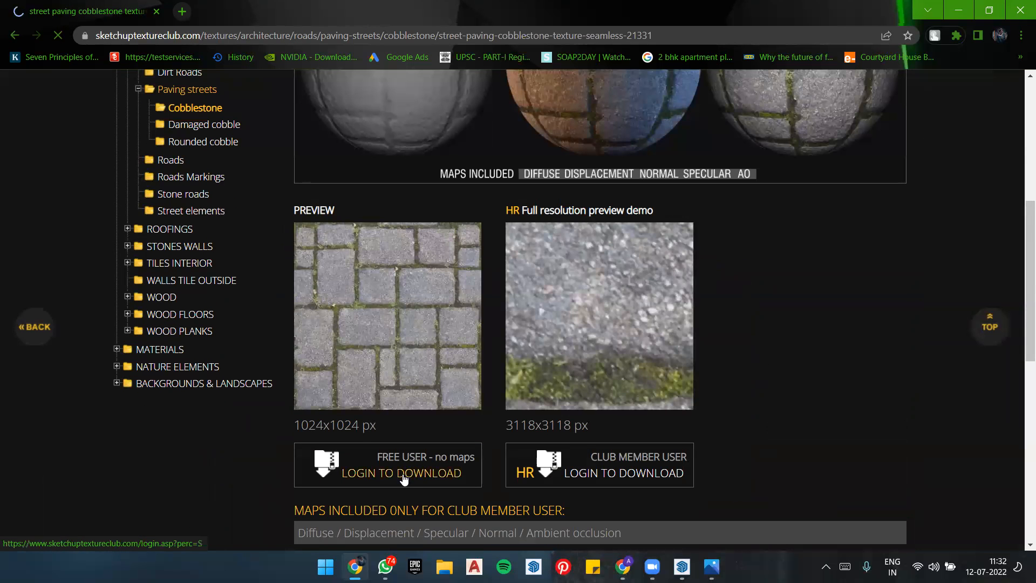
Step: Log in to the site with the saved account credentials and download the free-user 1024x1024 px version of the cobblestone texture
left_click(390, 481)
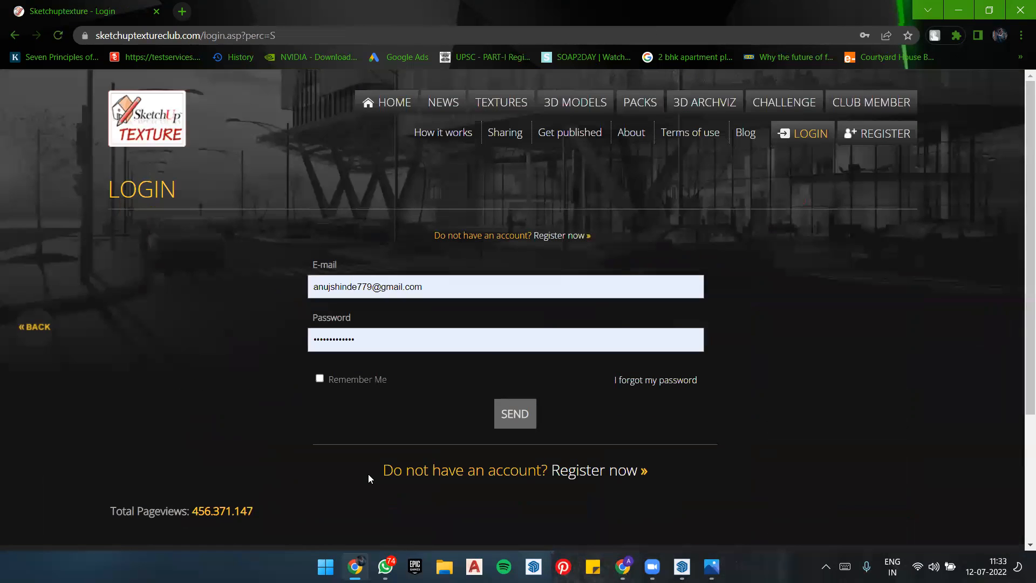
left_click(524, 411)
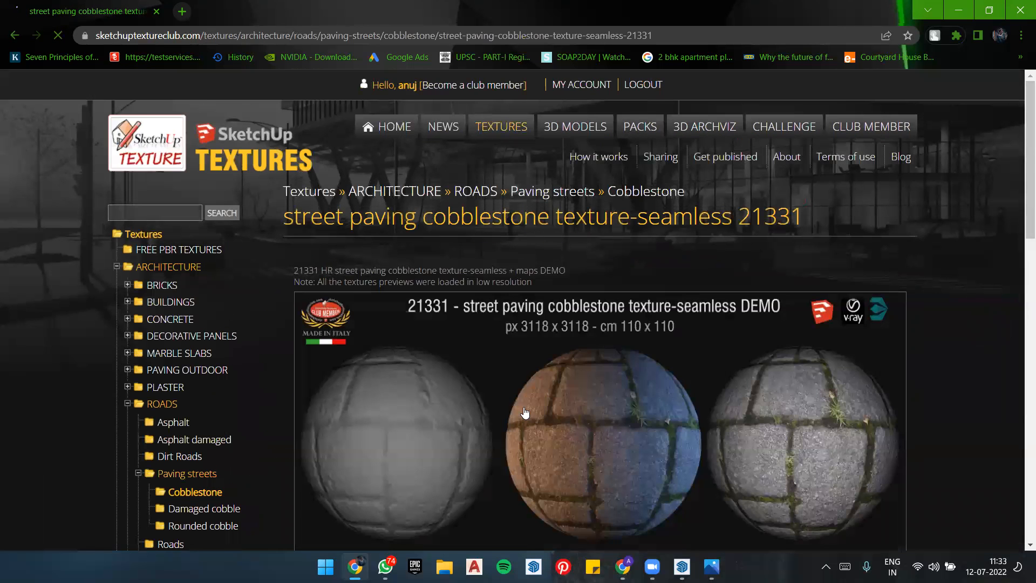
scroll(616, 344, "down", 5)
scroll(616, 344, "down", 3)
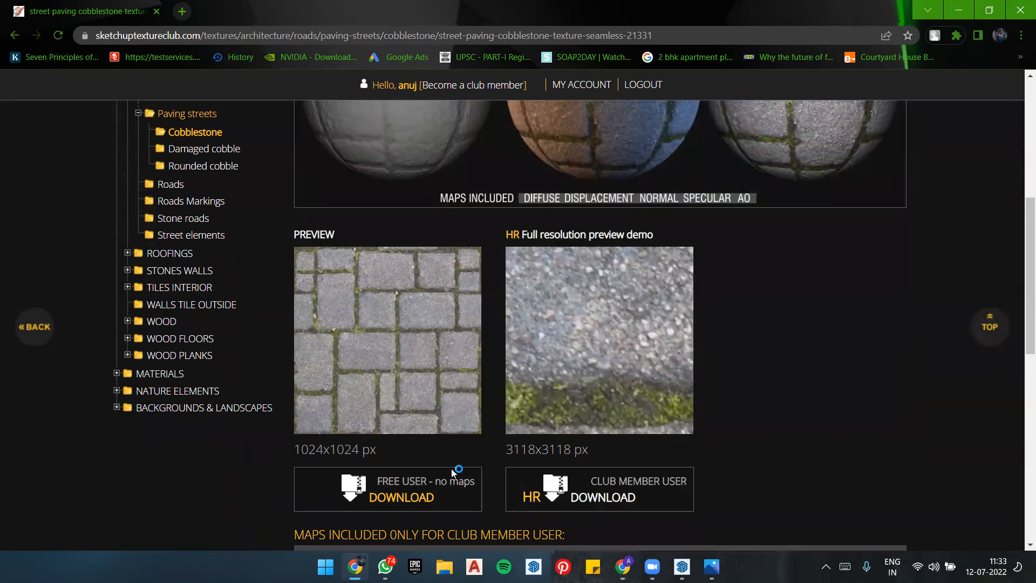
left_click(451, 468)
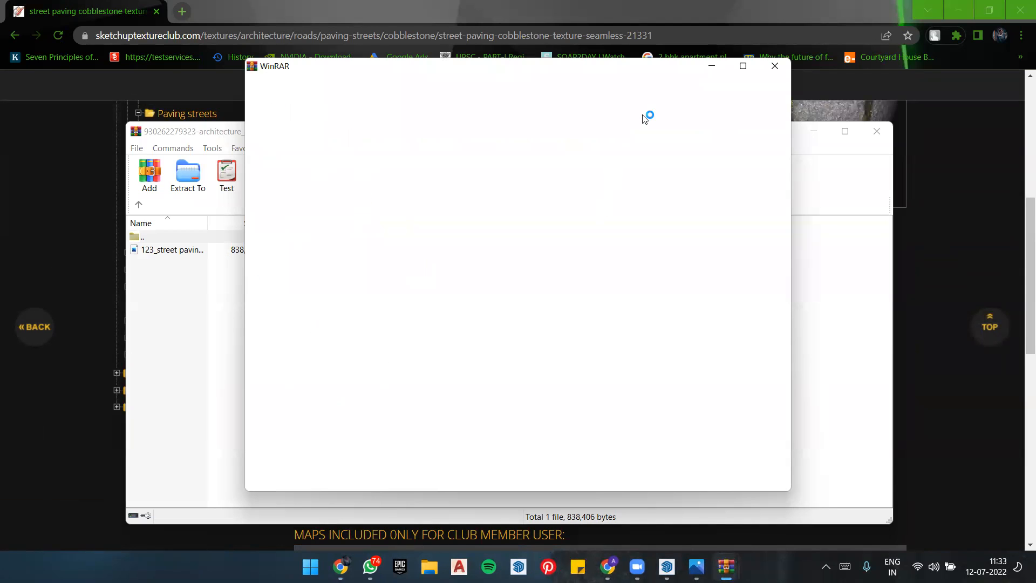
Step: Dismiss the blank WinRAR window and extract the street paving cobblestone JPG from the downloaded archive to the Desktop
left_click_drag(634, 71, 639, 114)
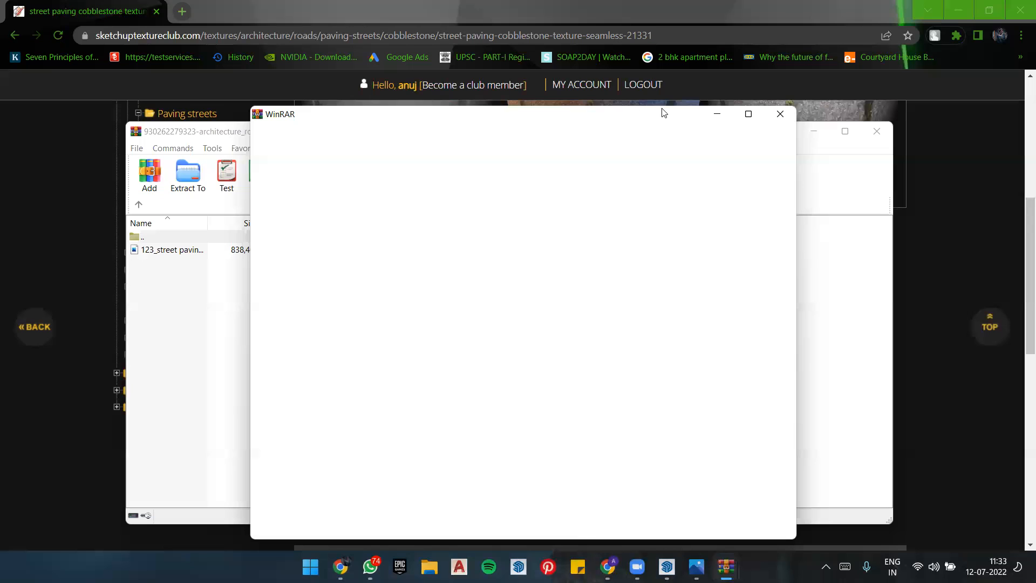
left_click_drag(572, 121, 632, 125)
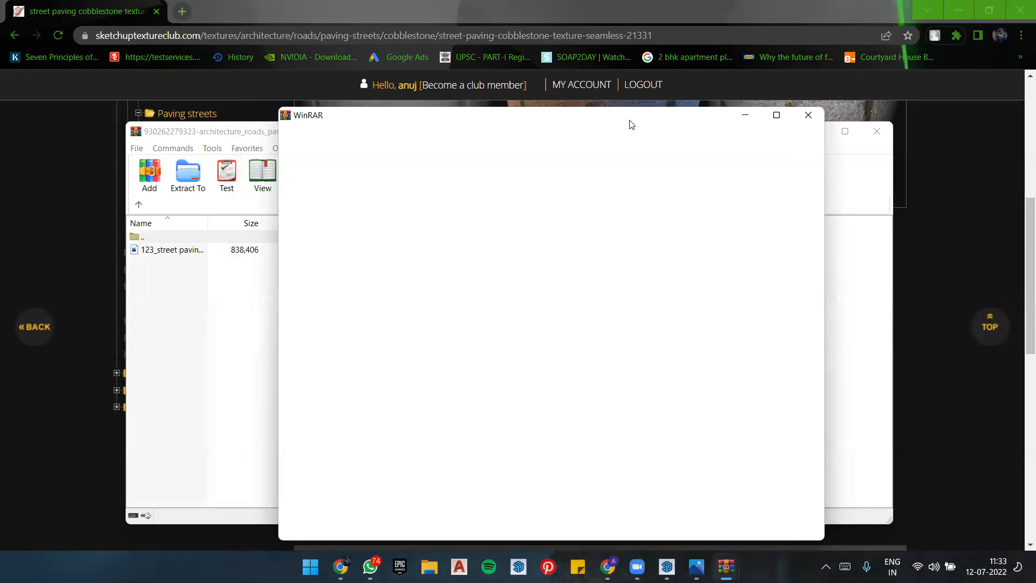
left_click(806, 111)
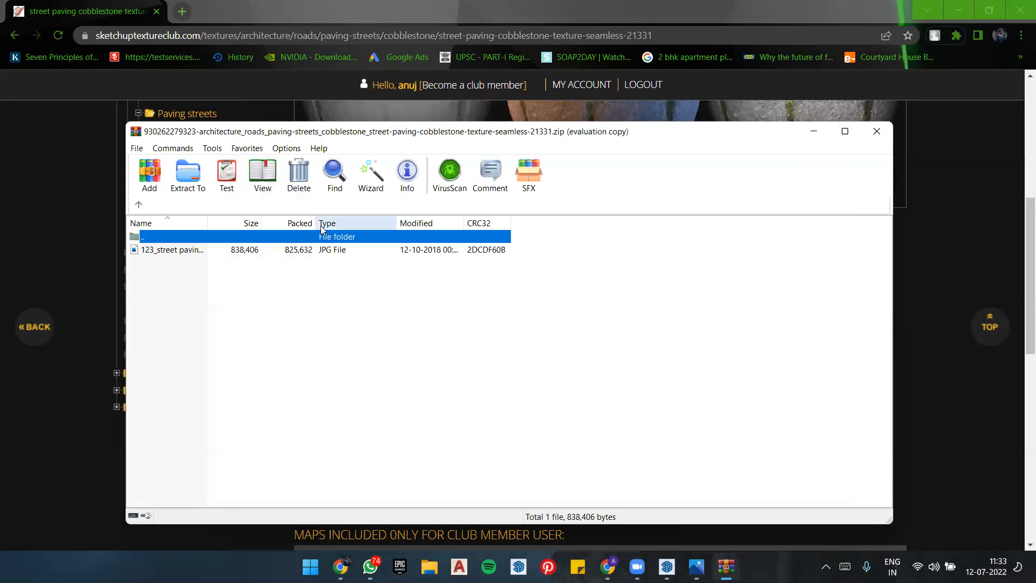
left_click(167, 252)
right_click(173, 252)
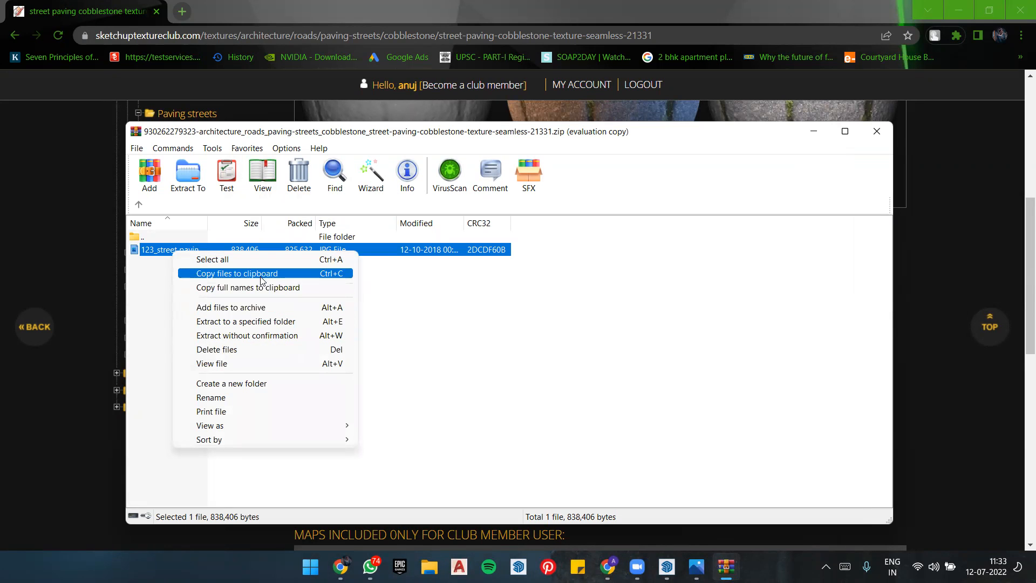
left_click(264, 321)
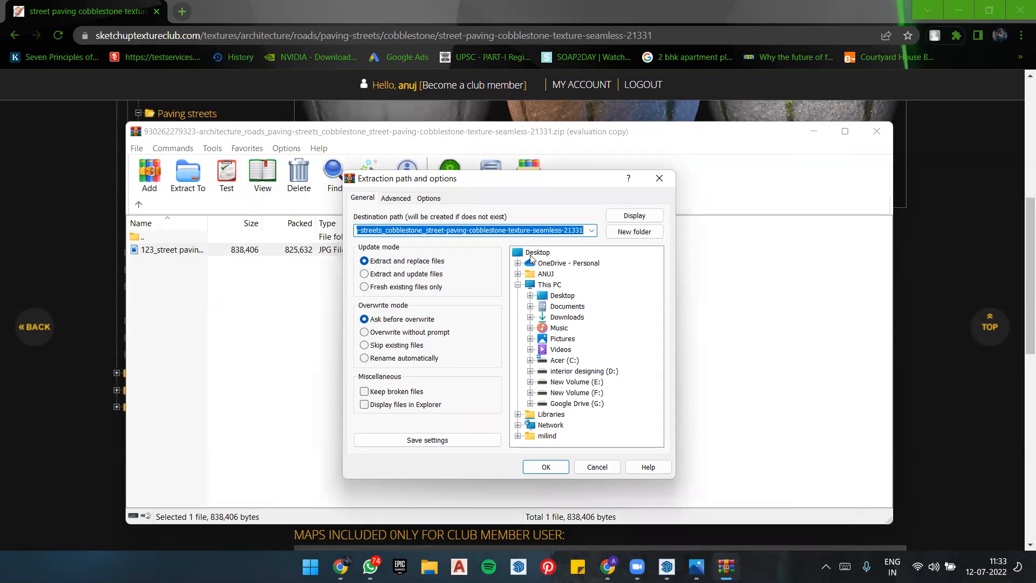
left_click(534, 252)
left_click(548, 466)
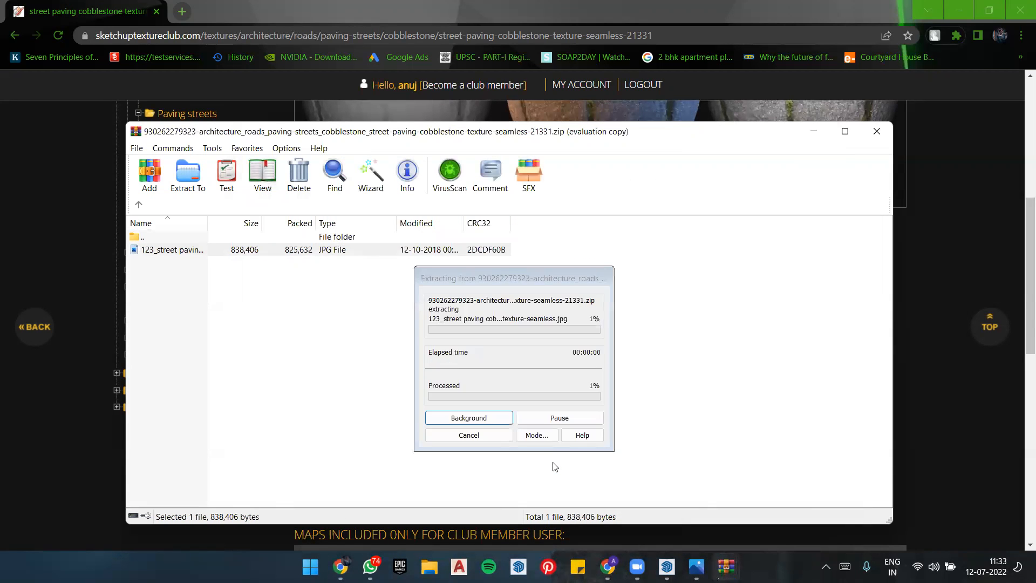
Step: Minimize the archive and browser windows and switch back to SketchUp
left_click(814, 131)
left_click(956, 10)
left_click(955, 11)
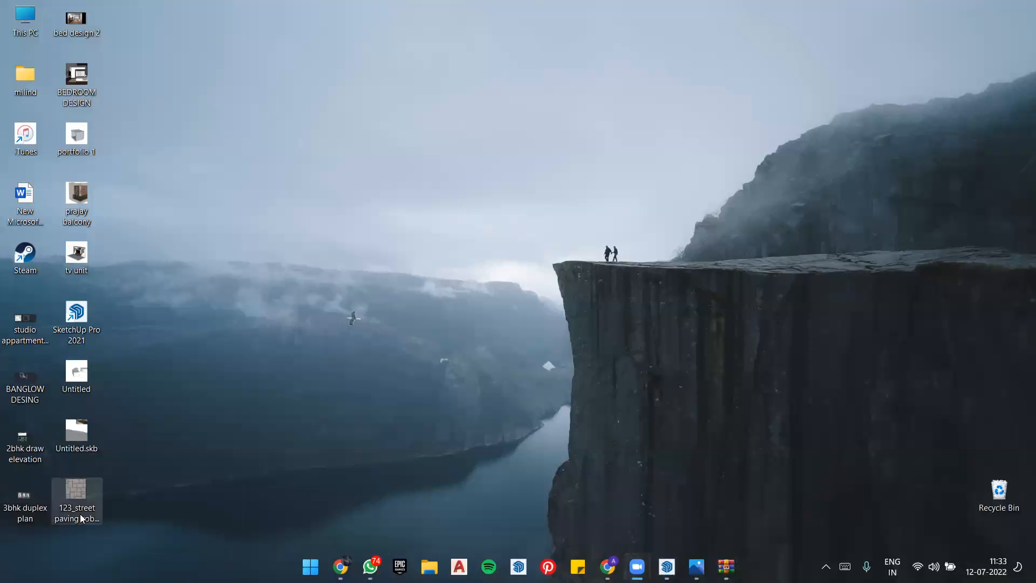
left_click(667, 566)
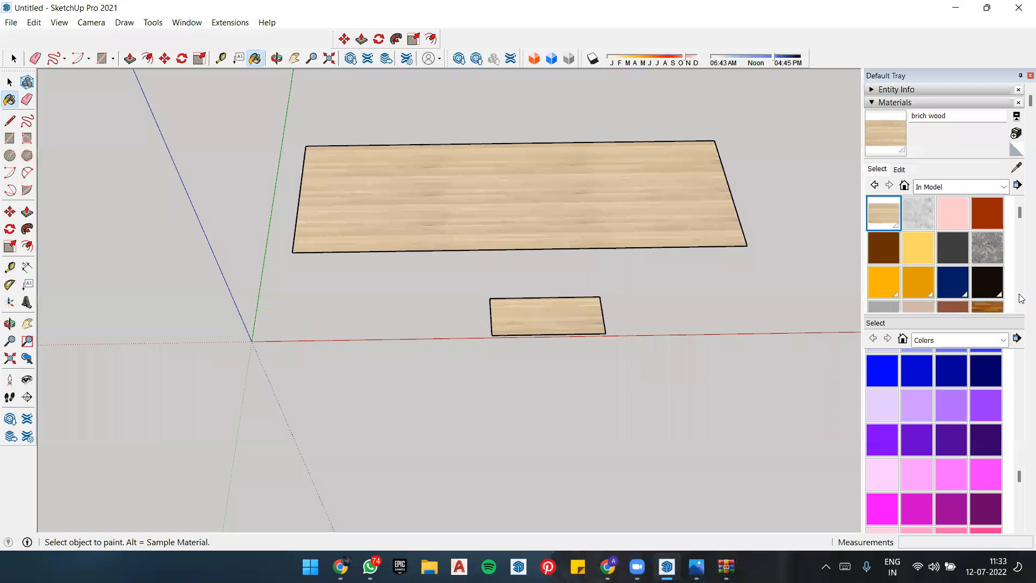
Step: Start a new material and load the 123_street paving cobblestone texture-seamless image from the Desktop as its texture
left_click(1018, 185)
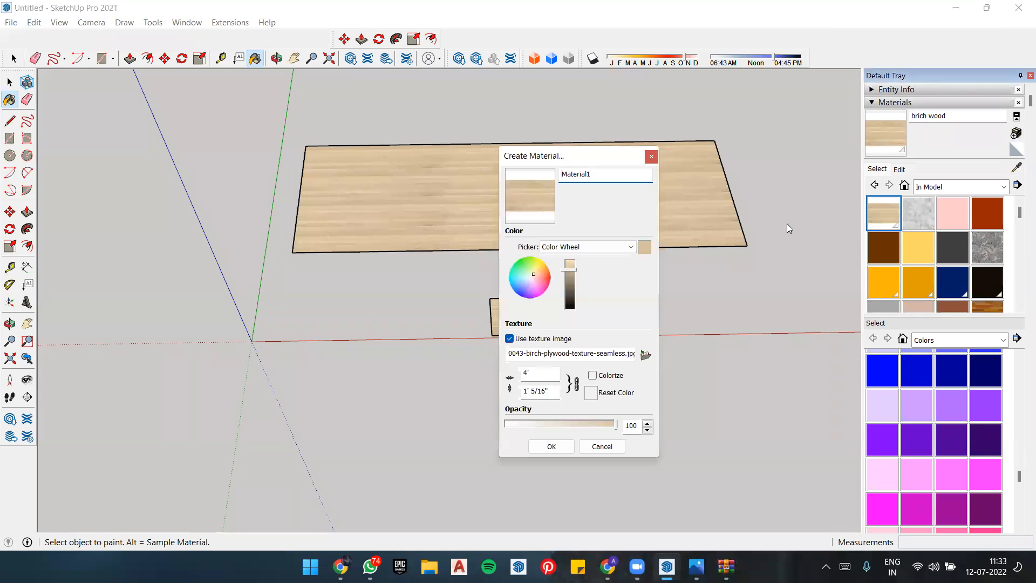
left_click(645, 355)
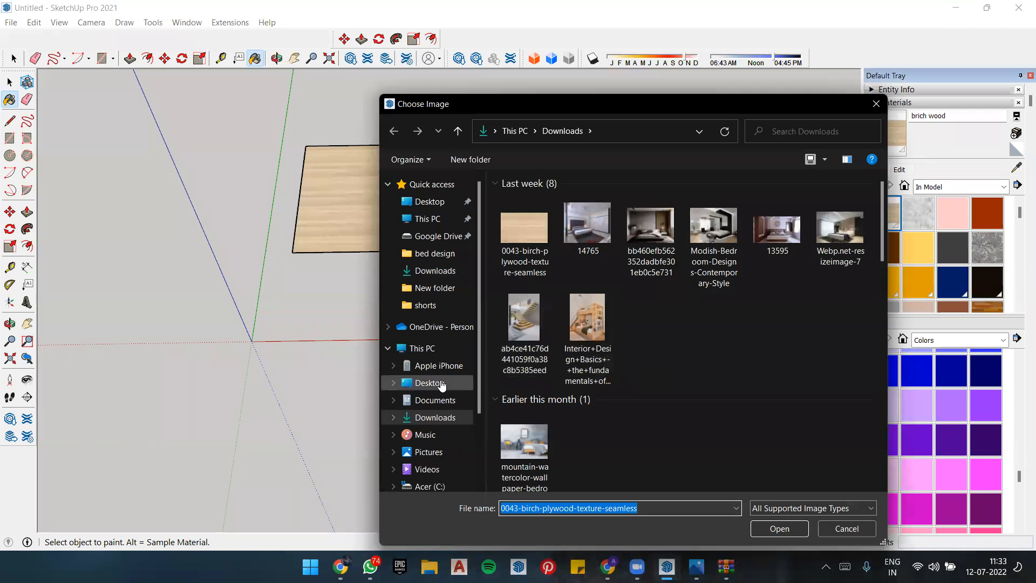
left_click(436, 382)
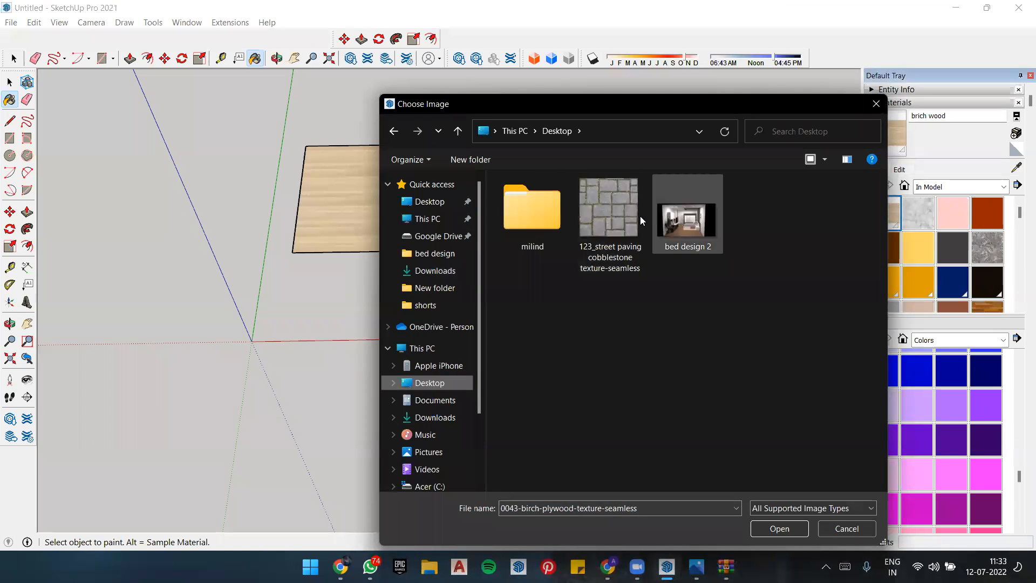
left_click(634, 266)
left_click(771, 528)
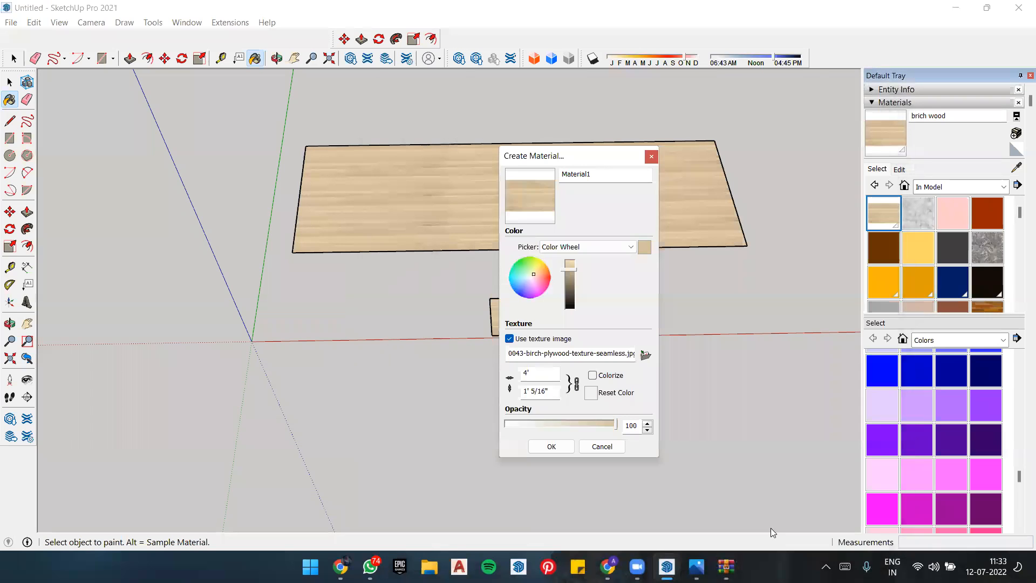
Step: Finish creating the cobblestone material and paint the large rectangle with it
left_click(563, 447)
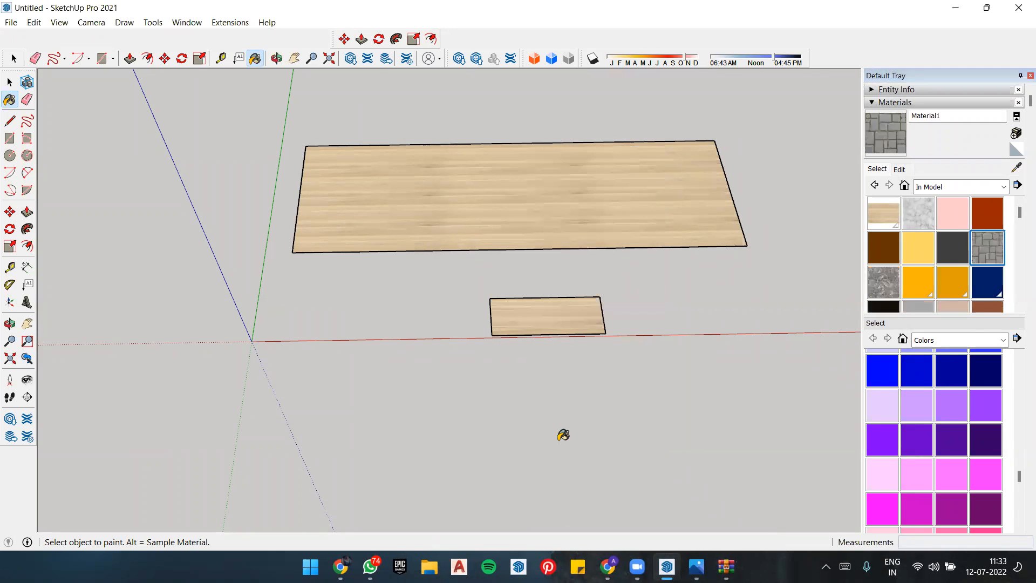
left_click(544, 190)
mouse_move(550, 218)
middle_mouse_down()
mouse_move(551, 467)
mouse_move(570, 184)
middle_mouse_up()
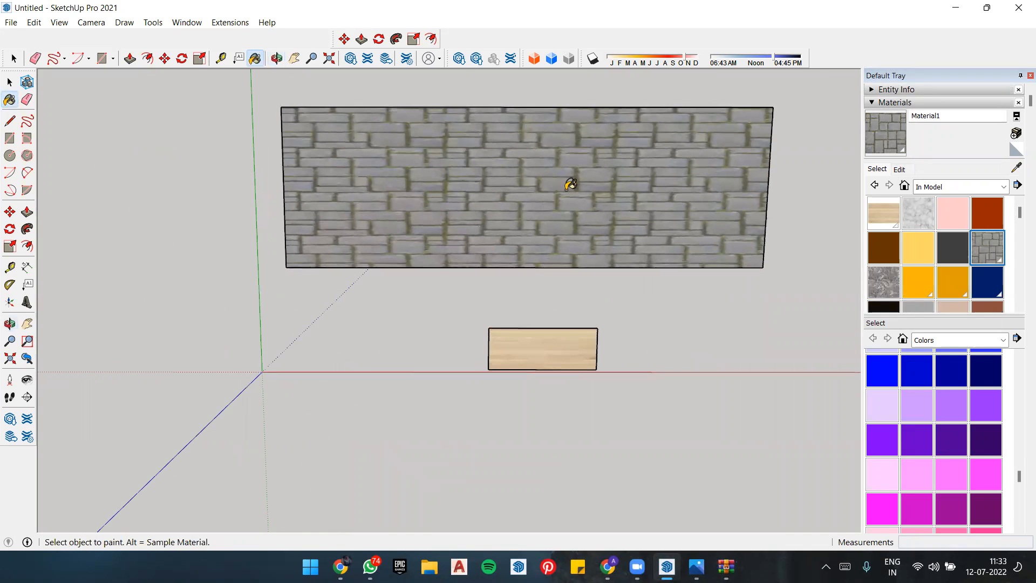
Step: Edit the cobblestone material and set its texture width to 8'
left_click(899, 169)
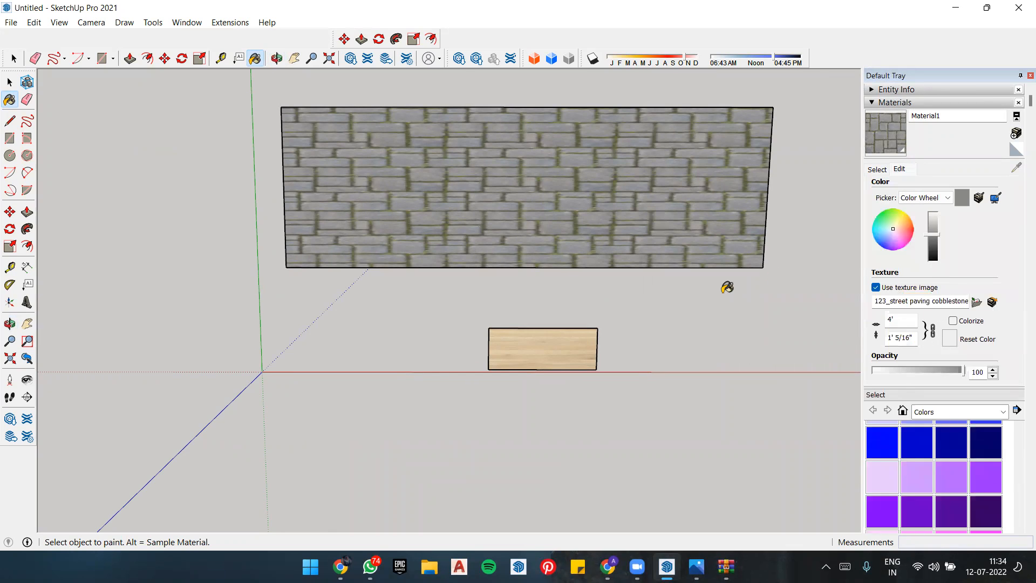
left_click(894, 318)
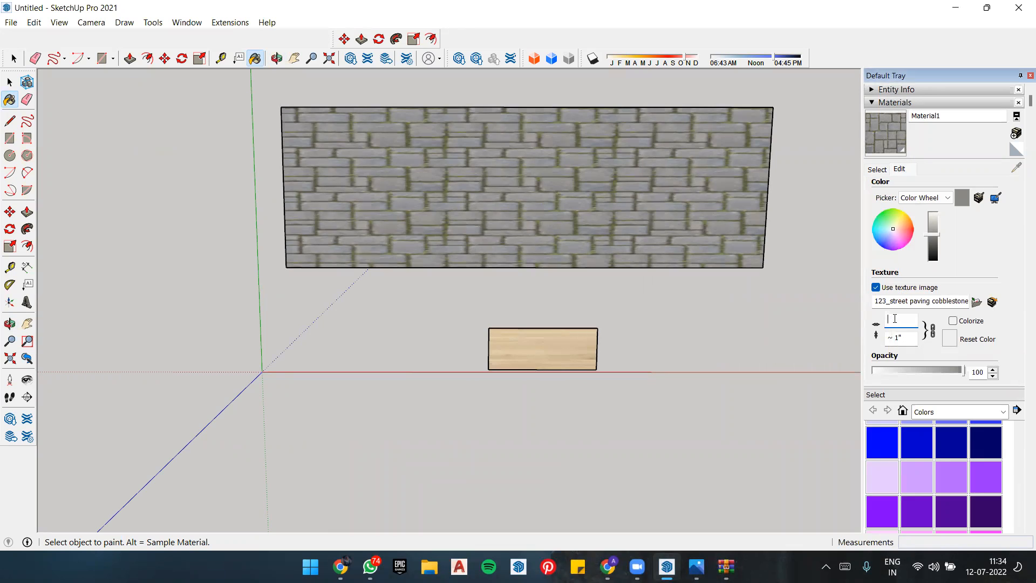
type("5")
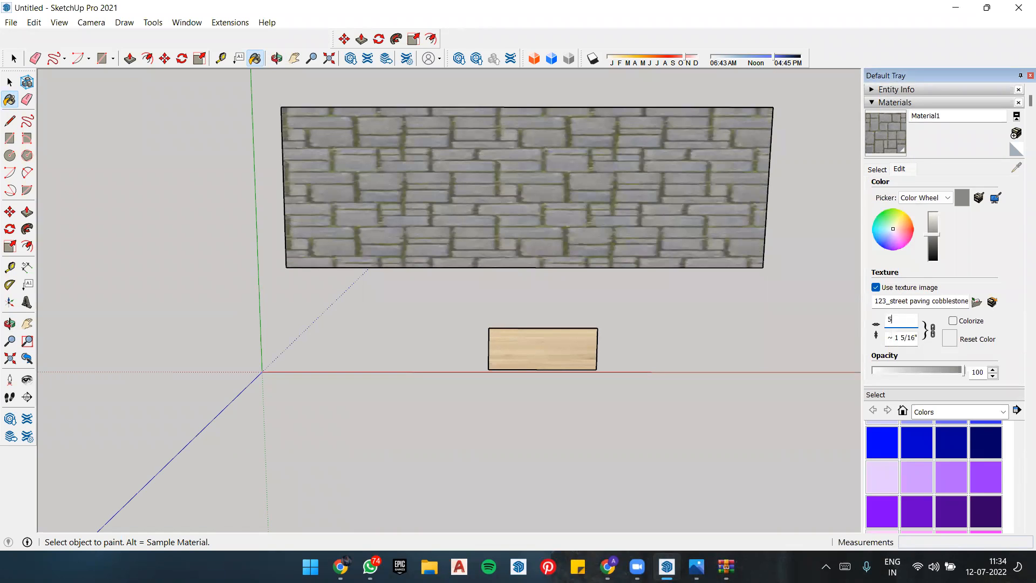
key("BackSpace")
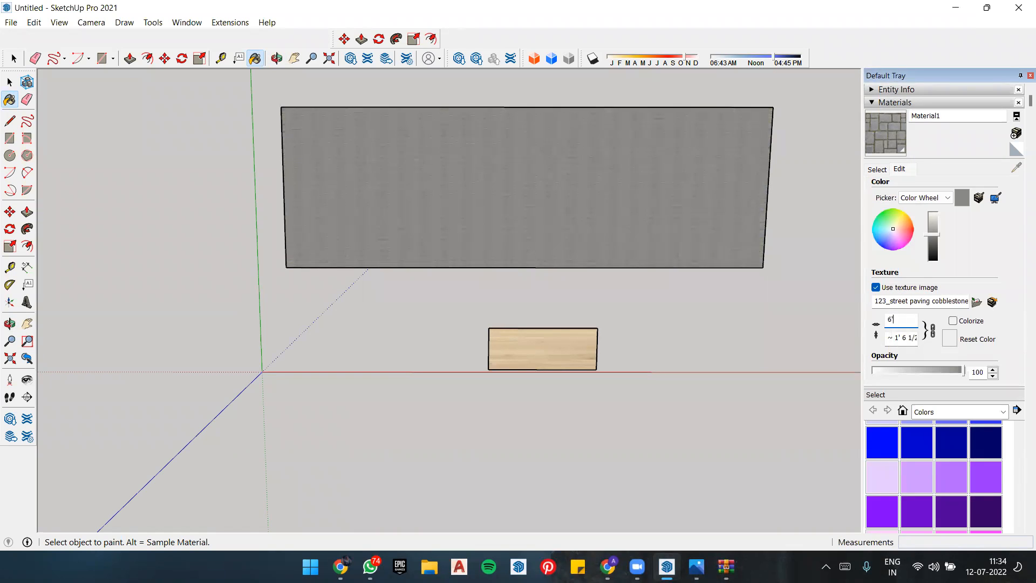
type("6")
key("Return")
type("78")
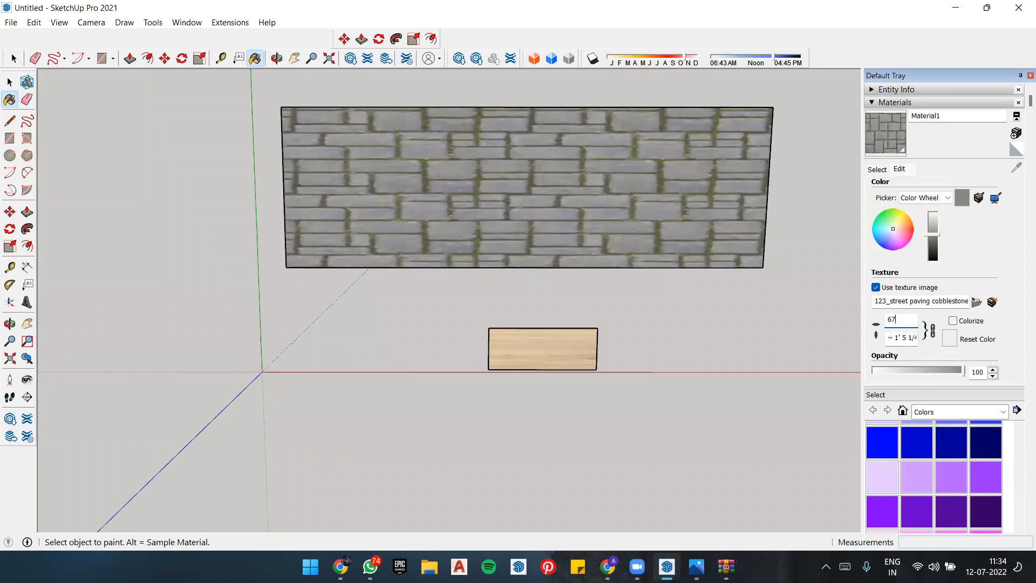
key("BackSpace")
key("BackSpace")
key("BackSpace")
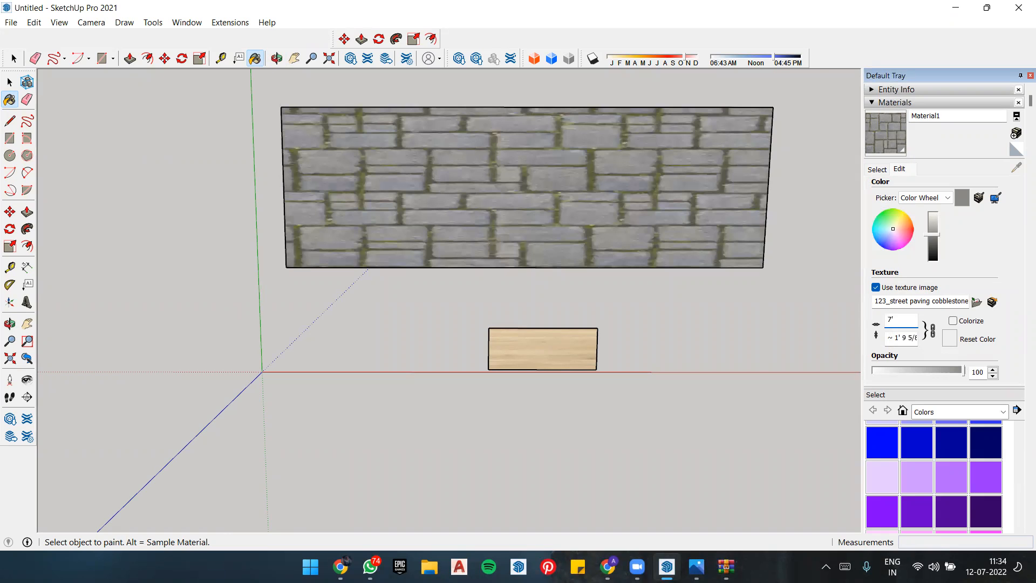
key("BackSpace")
type("8'")
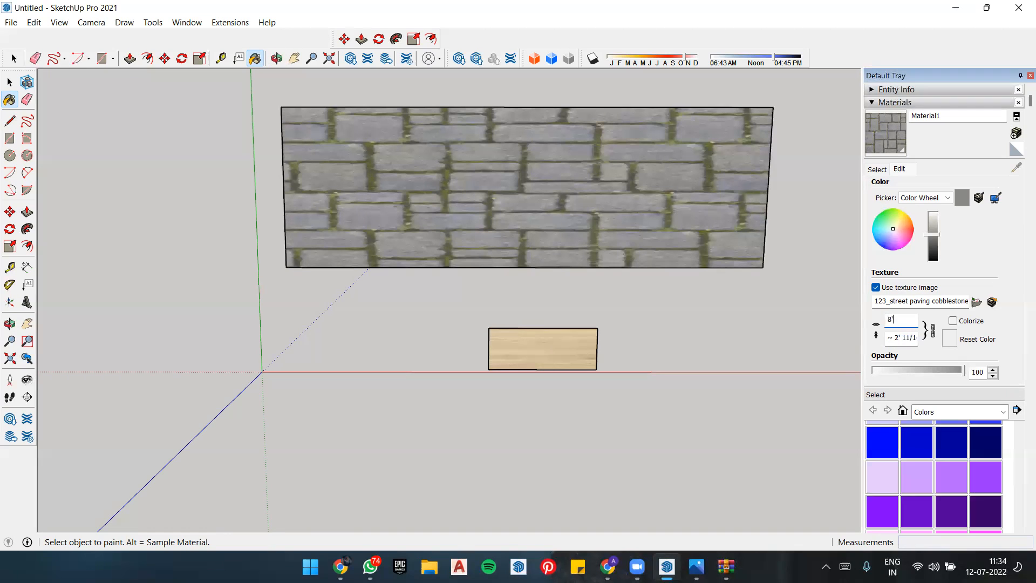
Step: Adjust the texture position on the large rectangle, stretching the cobblestones taller with the scale/shear pin, and apply it
mouse_move(855, 260)
middle_mouse_down()
mouse_move(405, 259)
mouse_move(456, 324)
mouse_move(488, 280)
mouse_move(526, 90)
mouse_move(567, 308)
middle_mouse_up()
key("space")
left_click(538, 243)
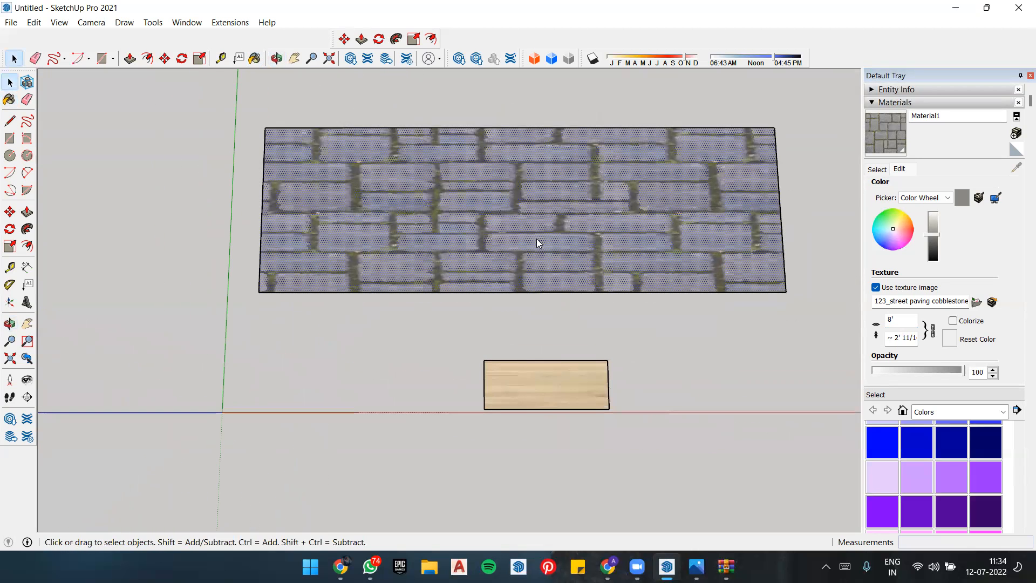
right_click(538, 243)
mouse_move(669, 407)
left_click(737, 408)
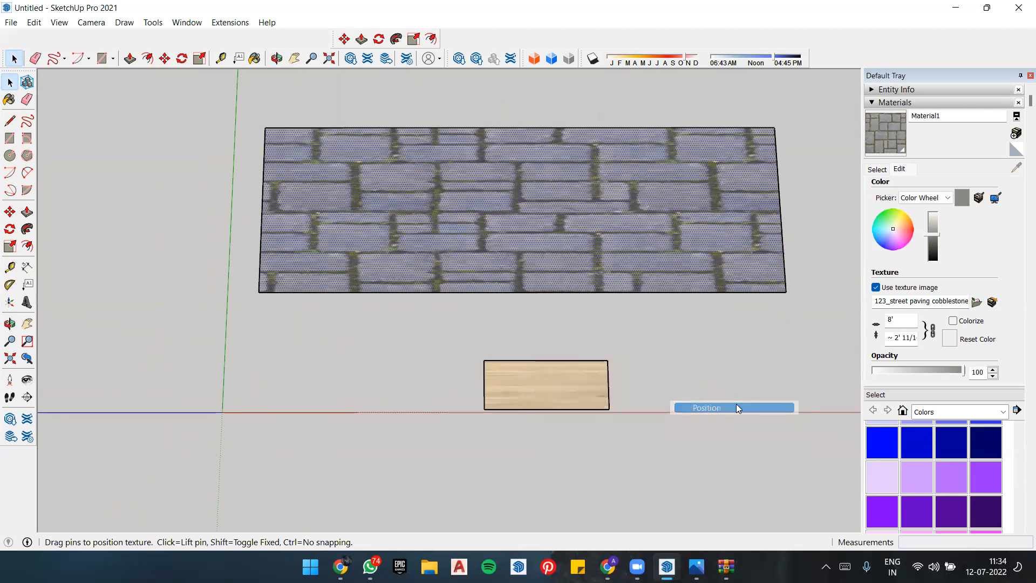
left_click_drag(376, 338, 549, 252)
scroll(480, 329, "down", 2)
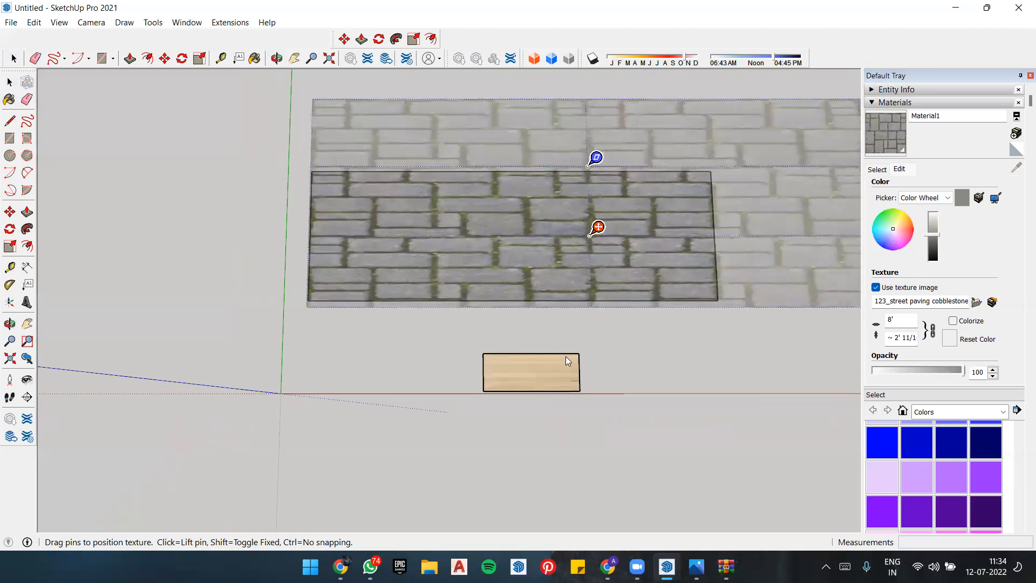
left_click_drag(595, 158, 598, 123)
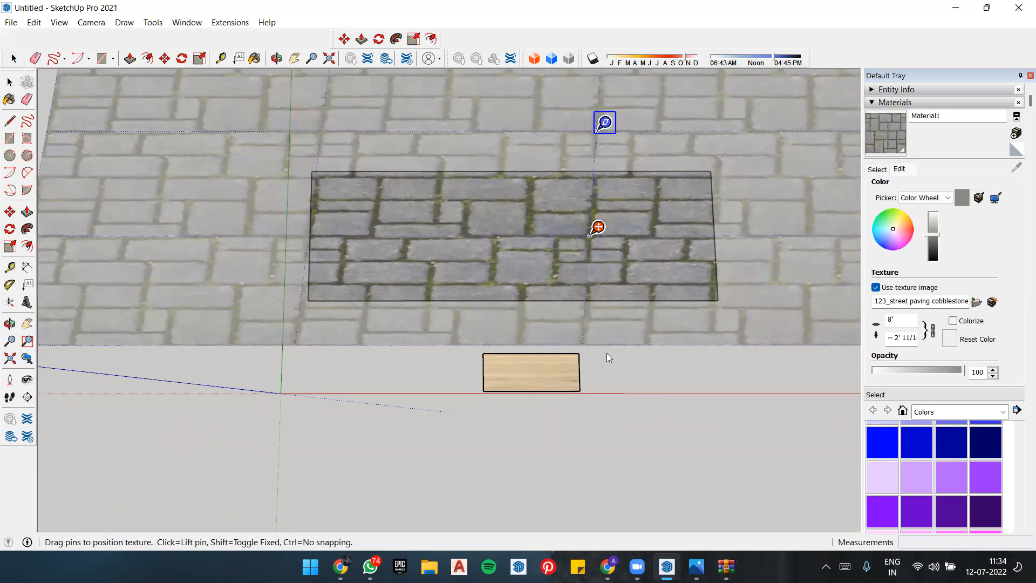
left_click(670, 405)
scroll(620, 371, "up", 1)
middle_click_drag(620, 371, 508, 405)
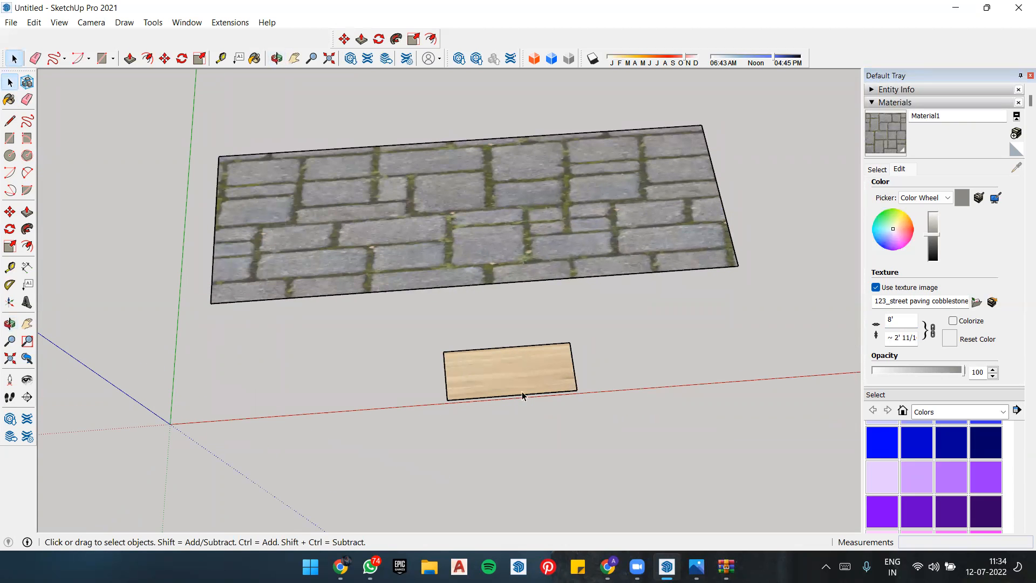
middle_click_drag(594, 379, 567, 342)
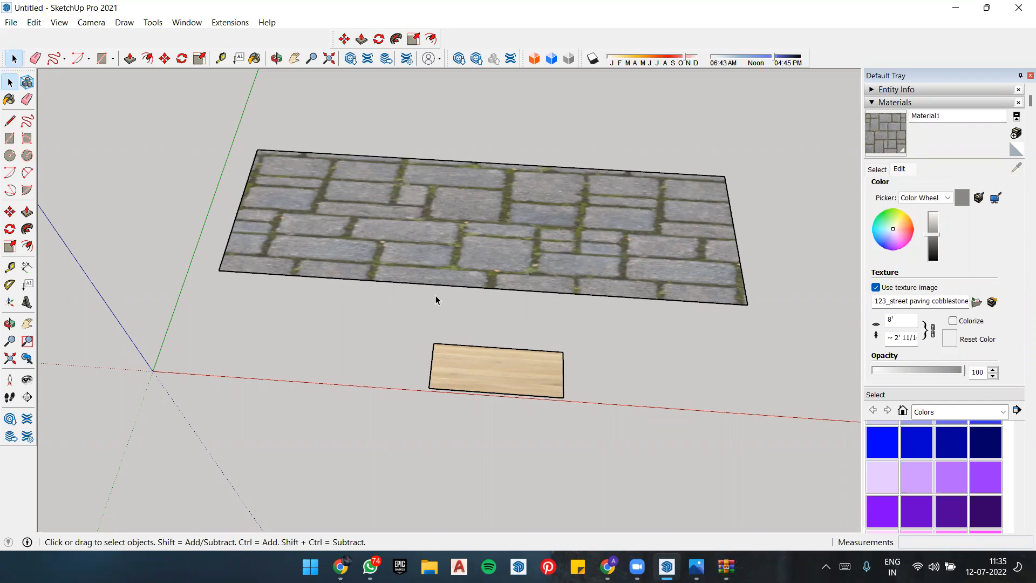
scroll(452, 332, "down", 2)
scroll(606, 361, "up", 1)
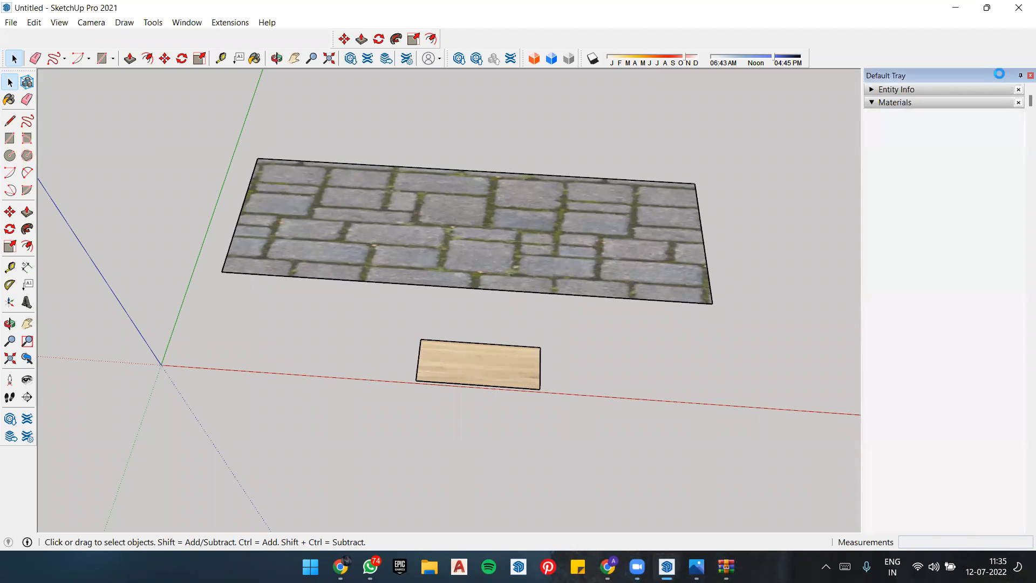
double_click(955, 74)
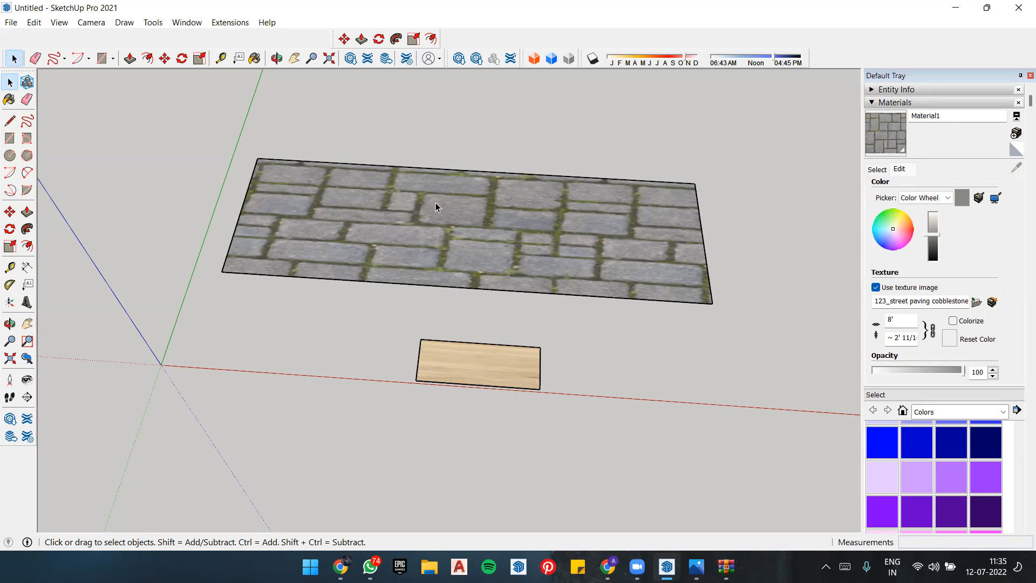
middle_click_drag(483, 206, 500, 203)
middle_click_drag(629, 164, 584, 162)
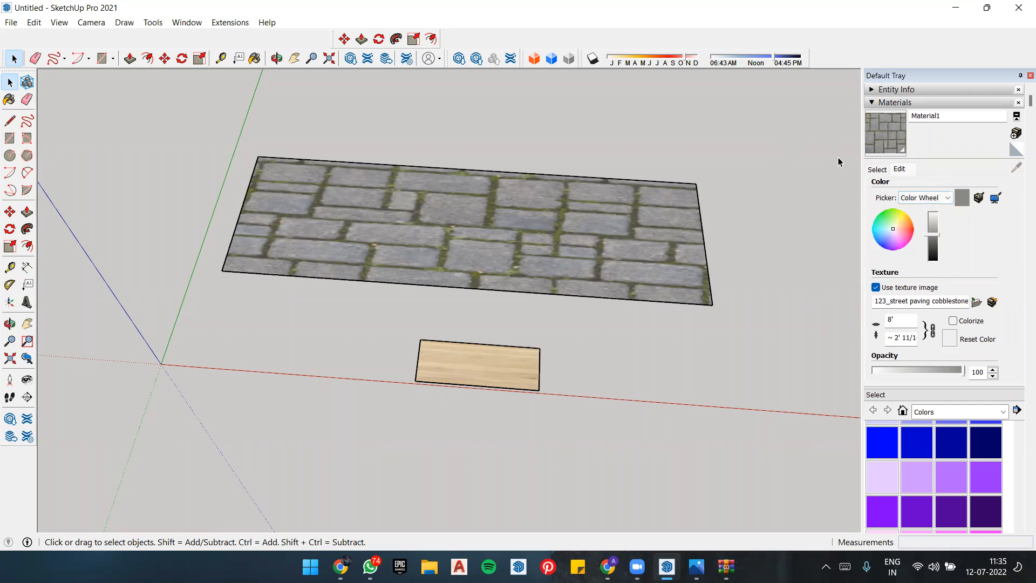
middle_click_drag(659, 174, 687, 179)
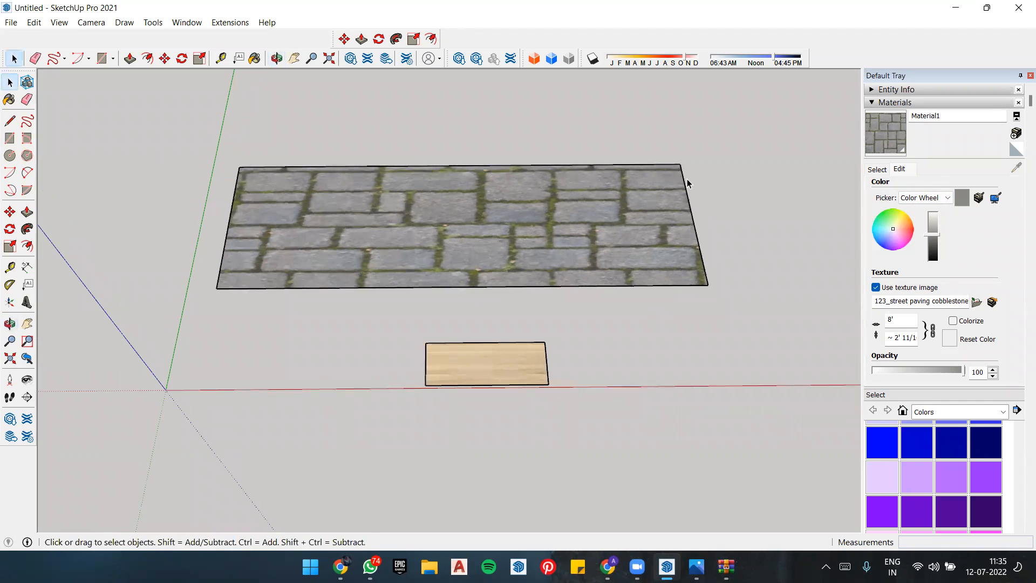